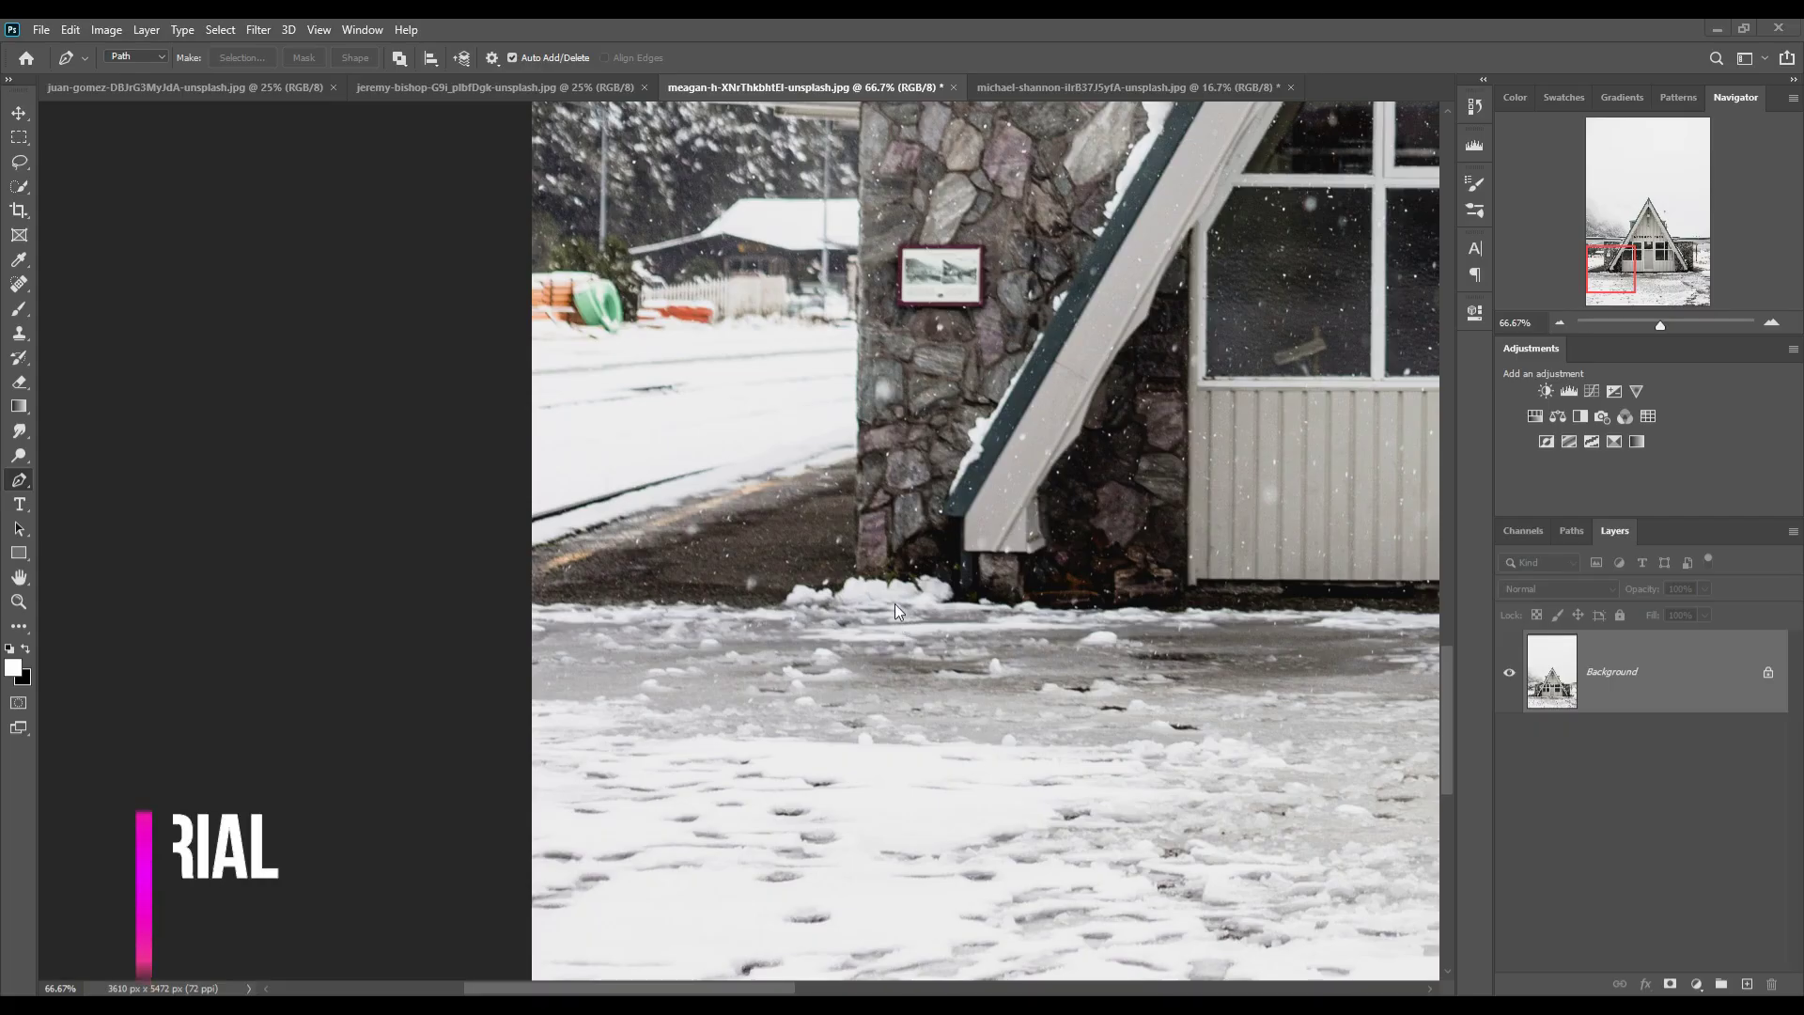
Start the Pen path at the stone wall base and trace along the roof eave.
{"action": "left_click", "coordinate": [857, 575]}
{"action": "left_click", "coordinate": [860, 145]}
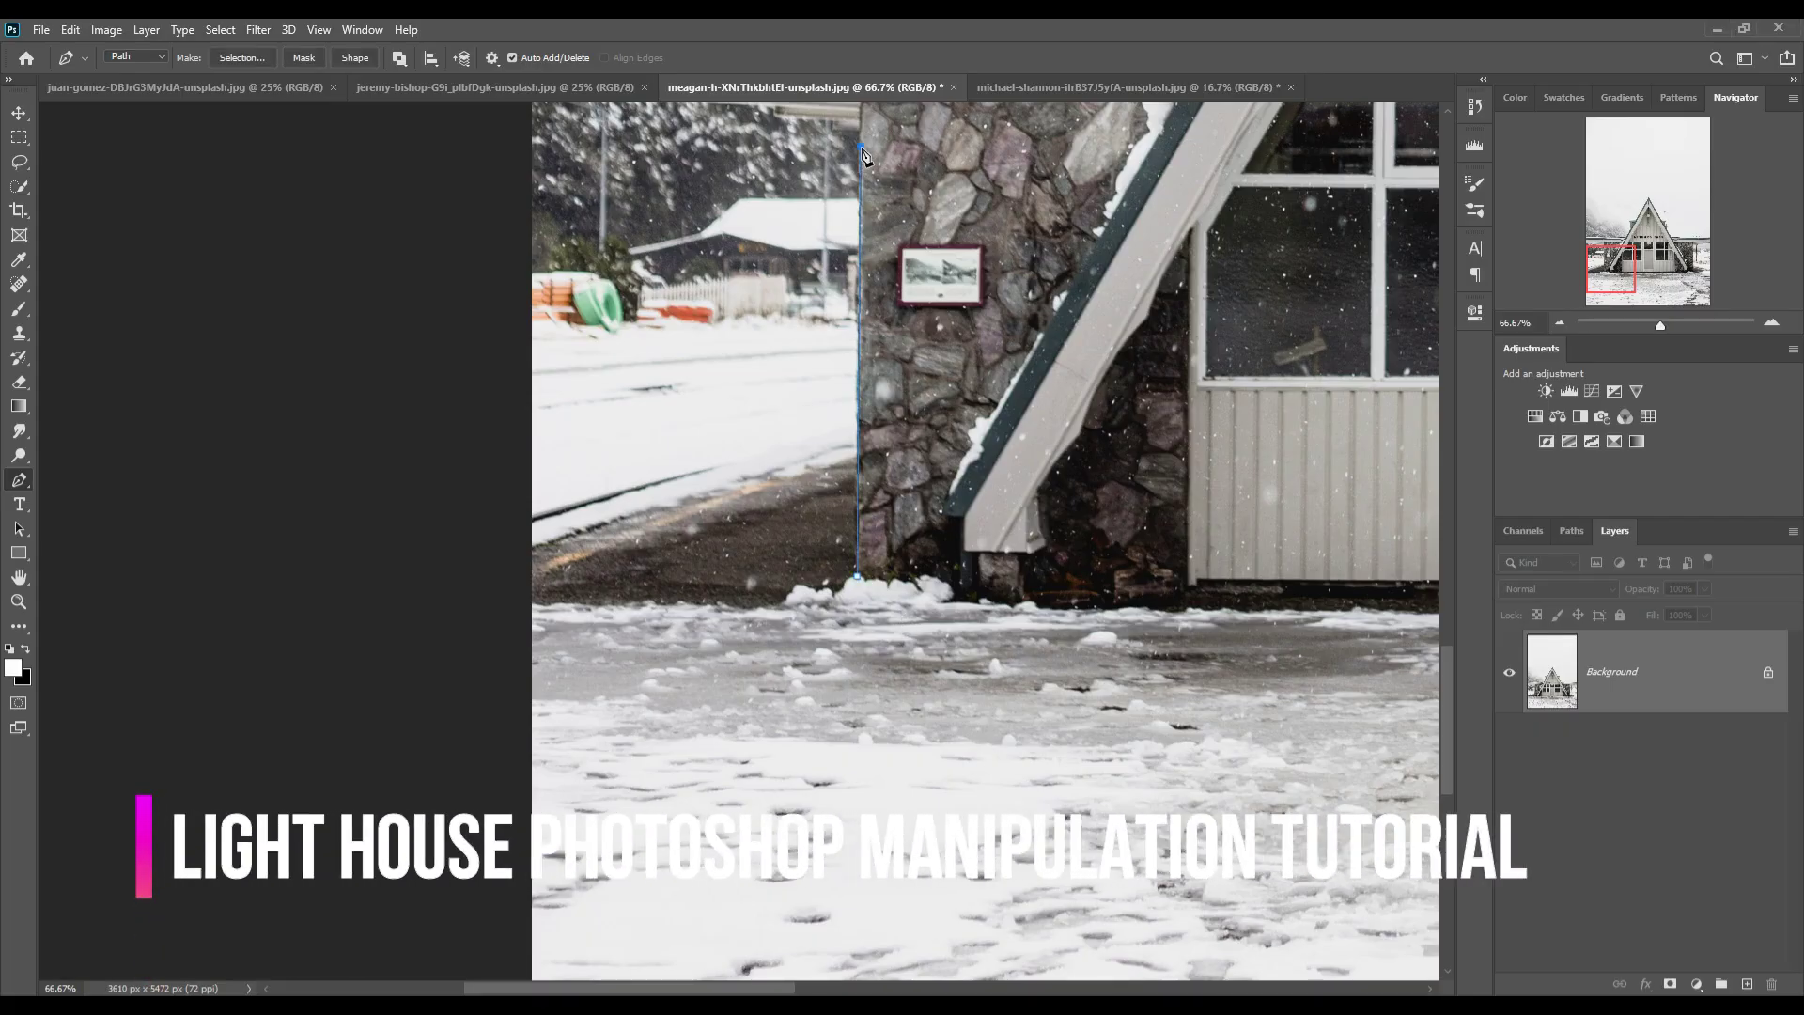
{"action": "left_click_drag", "start_coordinate": [872, 174], "coordinate": [907, 618]}
{"action": "key", "text": "ctrl+plus"}
{"action": "key", "text": "ctrl+plus"}
{"action": "left_click", "coordinate": [1145, 619]}
{"action": "left_click", "coordinate": [971, 602]}
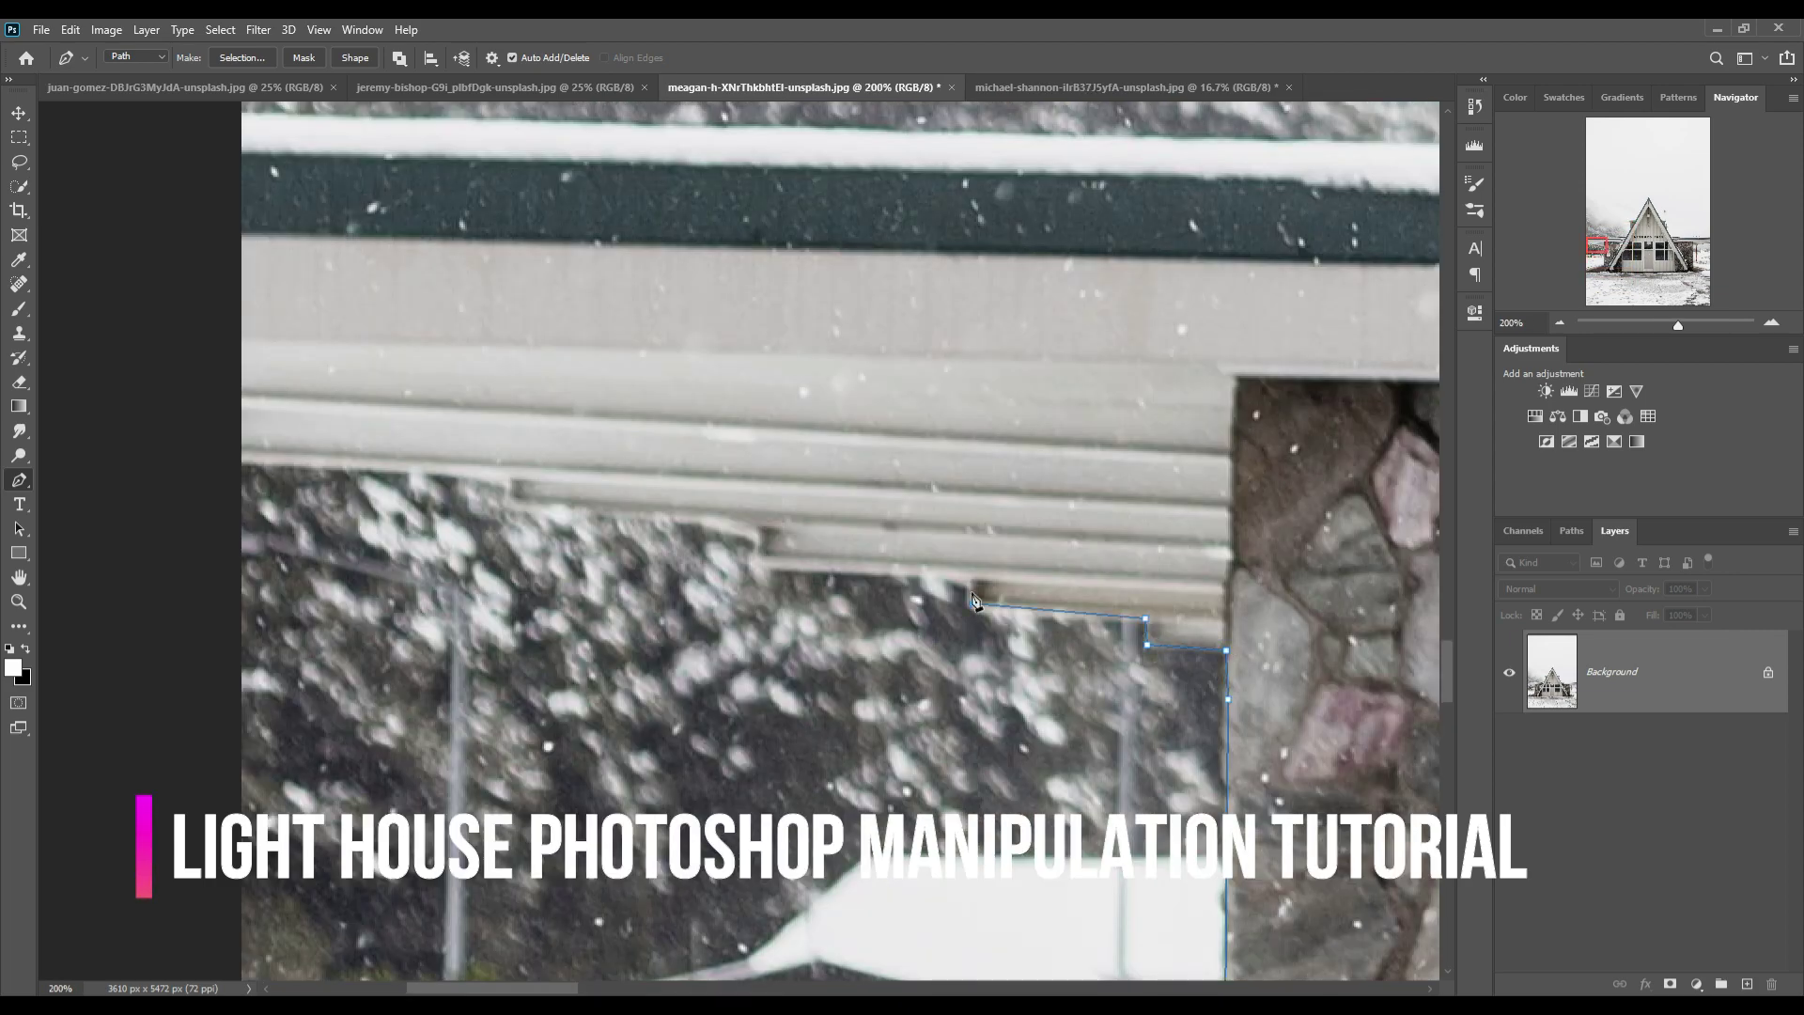
{"action": "left_click", "coordinate": [767, 564]}
{"action": "left_click", "coordinate": [509, 482]}
Continue the path around the dormer corner and up the roof's left edge.
{"action": "left_click_drag", "start_coordinate": [508, 490], "coordinate": [563, 940]}
{"action": "left_click_drag", "start_coordinate": [1034, 470], "coordinate": [564, 564]}
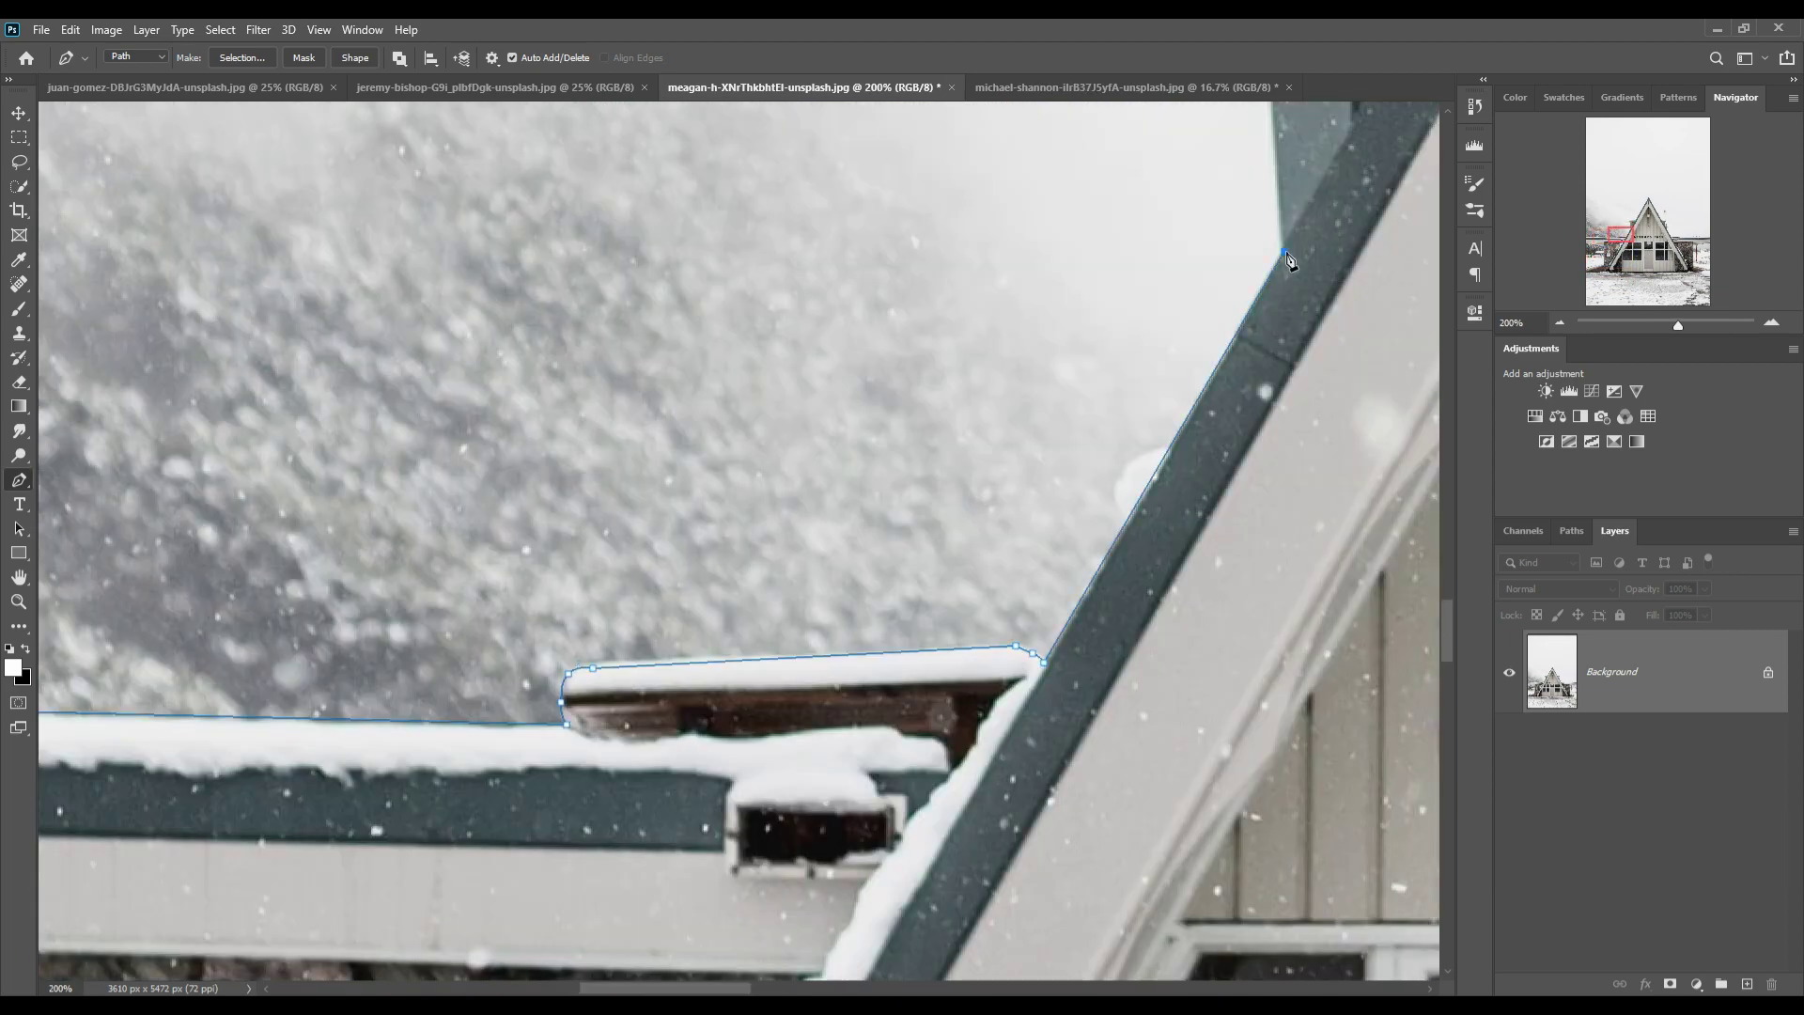
{"action": "left_click", "coordinate": [1074, 787]}
{"action": "left_click", "coordinate": [1044, 410]}
{"action": "left_click", "coordinate": [960, 324]}
Trace the path around the roof apex, down the right edge and along the overhang.
{"action": "left_click_drag", "start_coordinate": [1034, 281], "coordinate": [470, 902]}
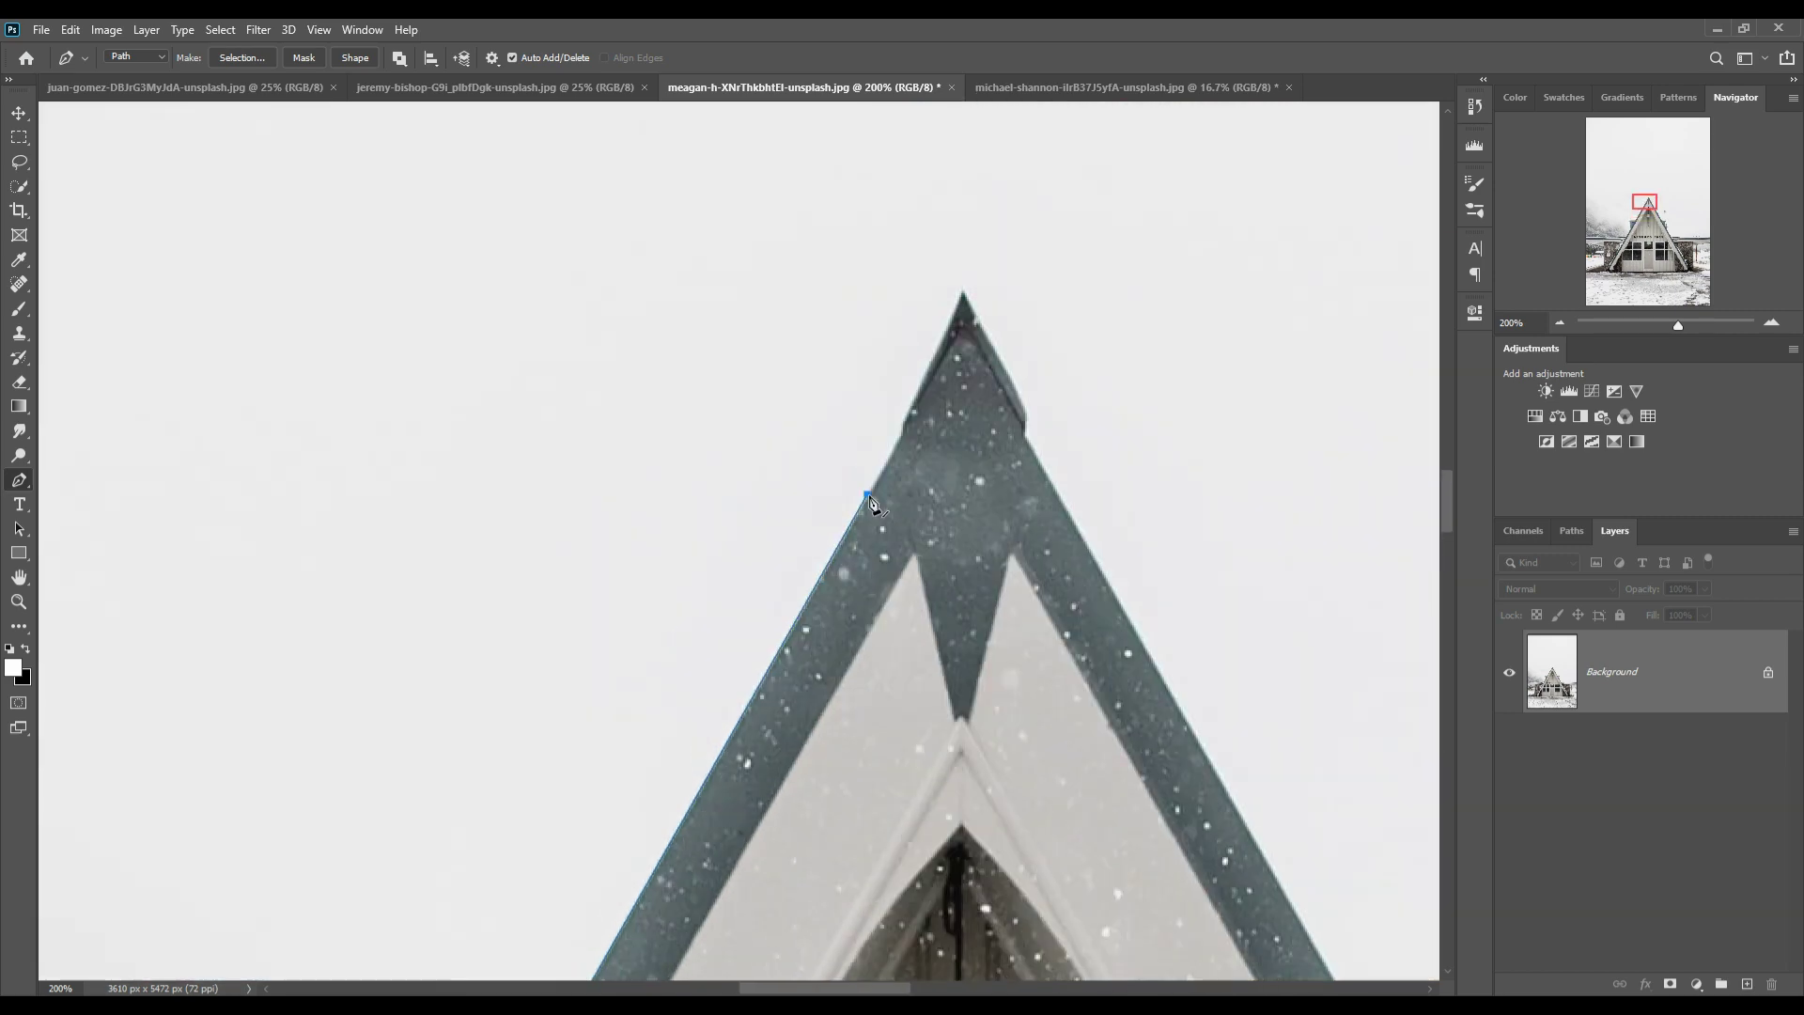
{"action": "left_click", "coordinate": [905, 433]}
{"action": "left_click", "coordinate": [964, 291]}
{"action": "left_click", "coordinate": [1025, 414]}
{"action": "mouse_move", "coordinate": [1029, 427]}
{"action": "left_mouse_down"}
{"action": "mouse_move", "coordinate": [657, 235]}
{"action": "mouse_move", "coordinate": [376, 564]}
{"action": "left_mouse_up"}
{"action": "left_click", "coordinate": [808, 461]}
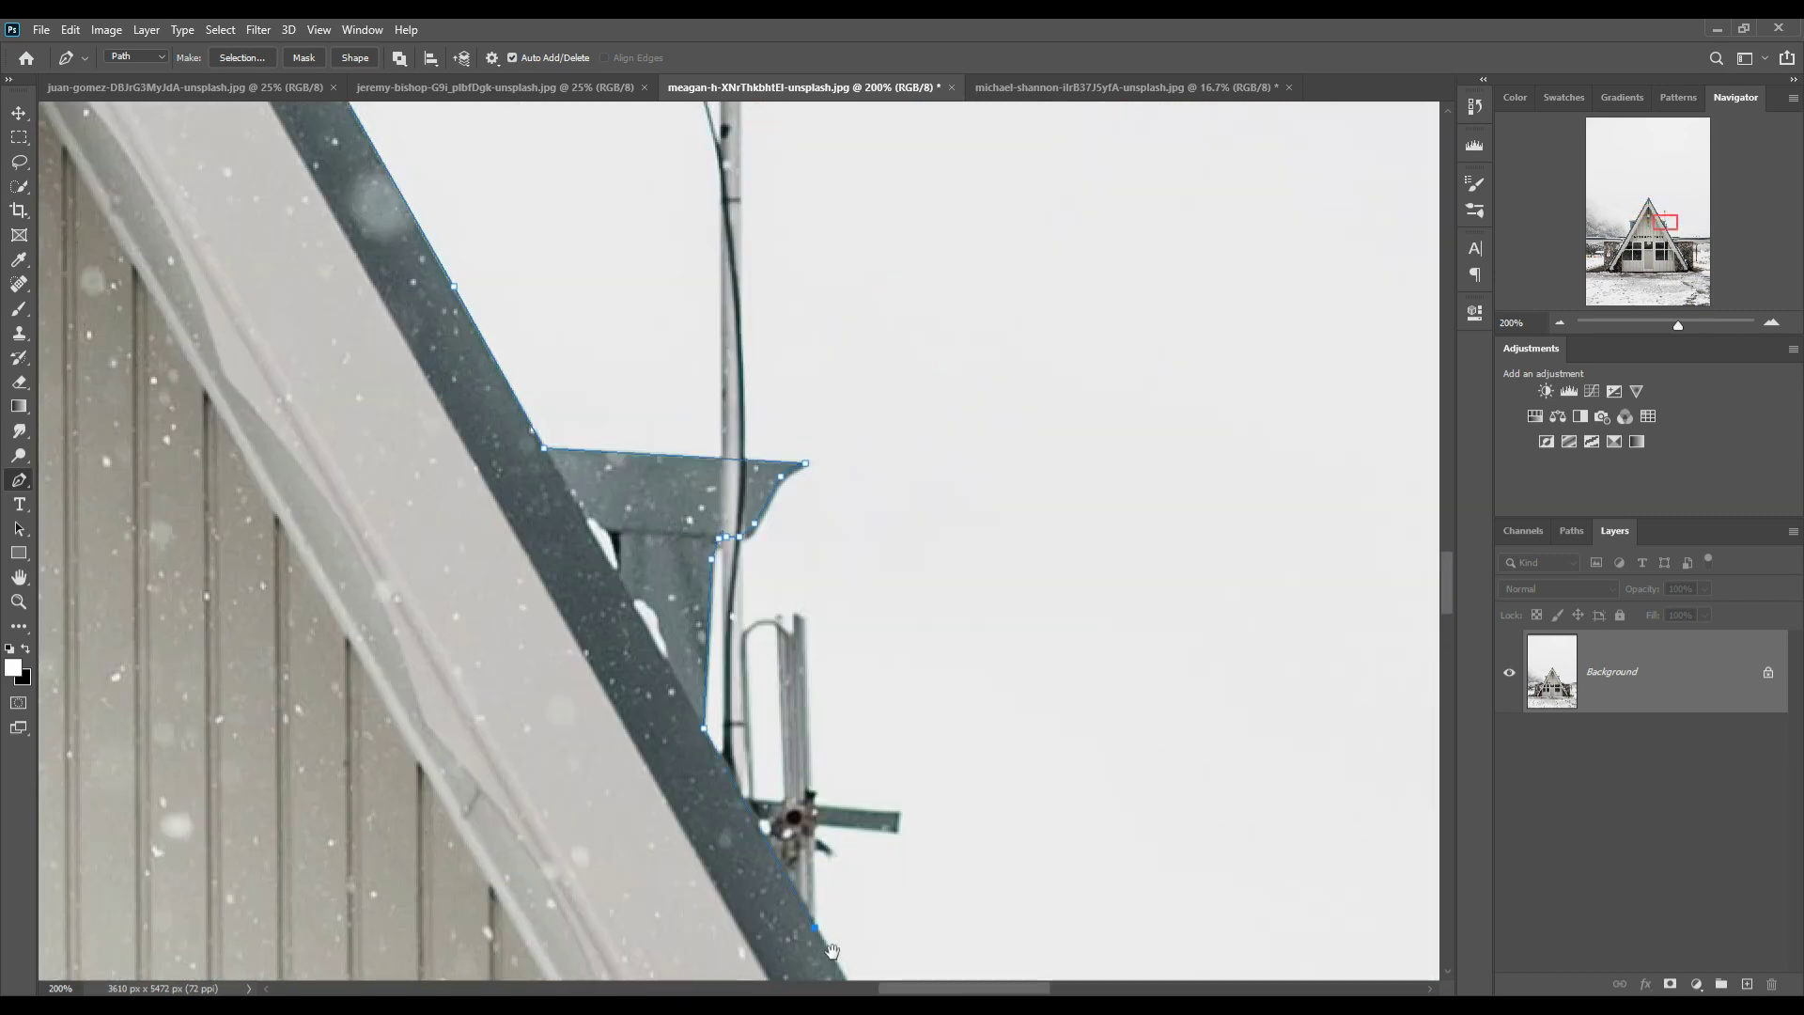
{"action": "left_click_drag", "start_coordinate": [751, 526], "coordinate": [1033, 845]}
{"action": "left_click", "coordinate": [1299, 804]}
Finish the path along the porch beams and stone pillar, then fit the photo to view.
{"action": "left_click_drag", "start_coordinate": [1306, 824], "coordinate": [846, 282]}
{"action": "left_click_drag", "start_coordinate": [846, 564], "coordinate": [376, 188]}
{"action": "left_click", "coordinate": [1339, 447]}
{"action": "left_click", "coordinate": [1033, 493]}
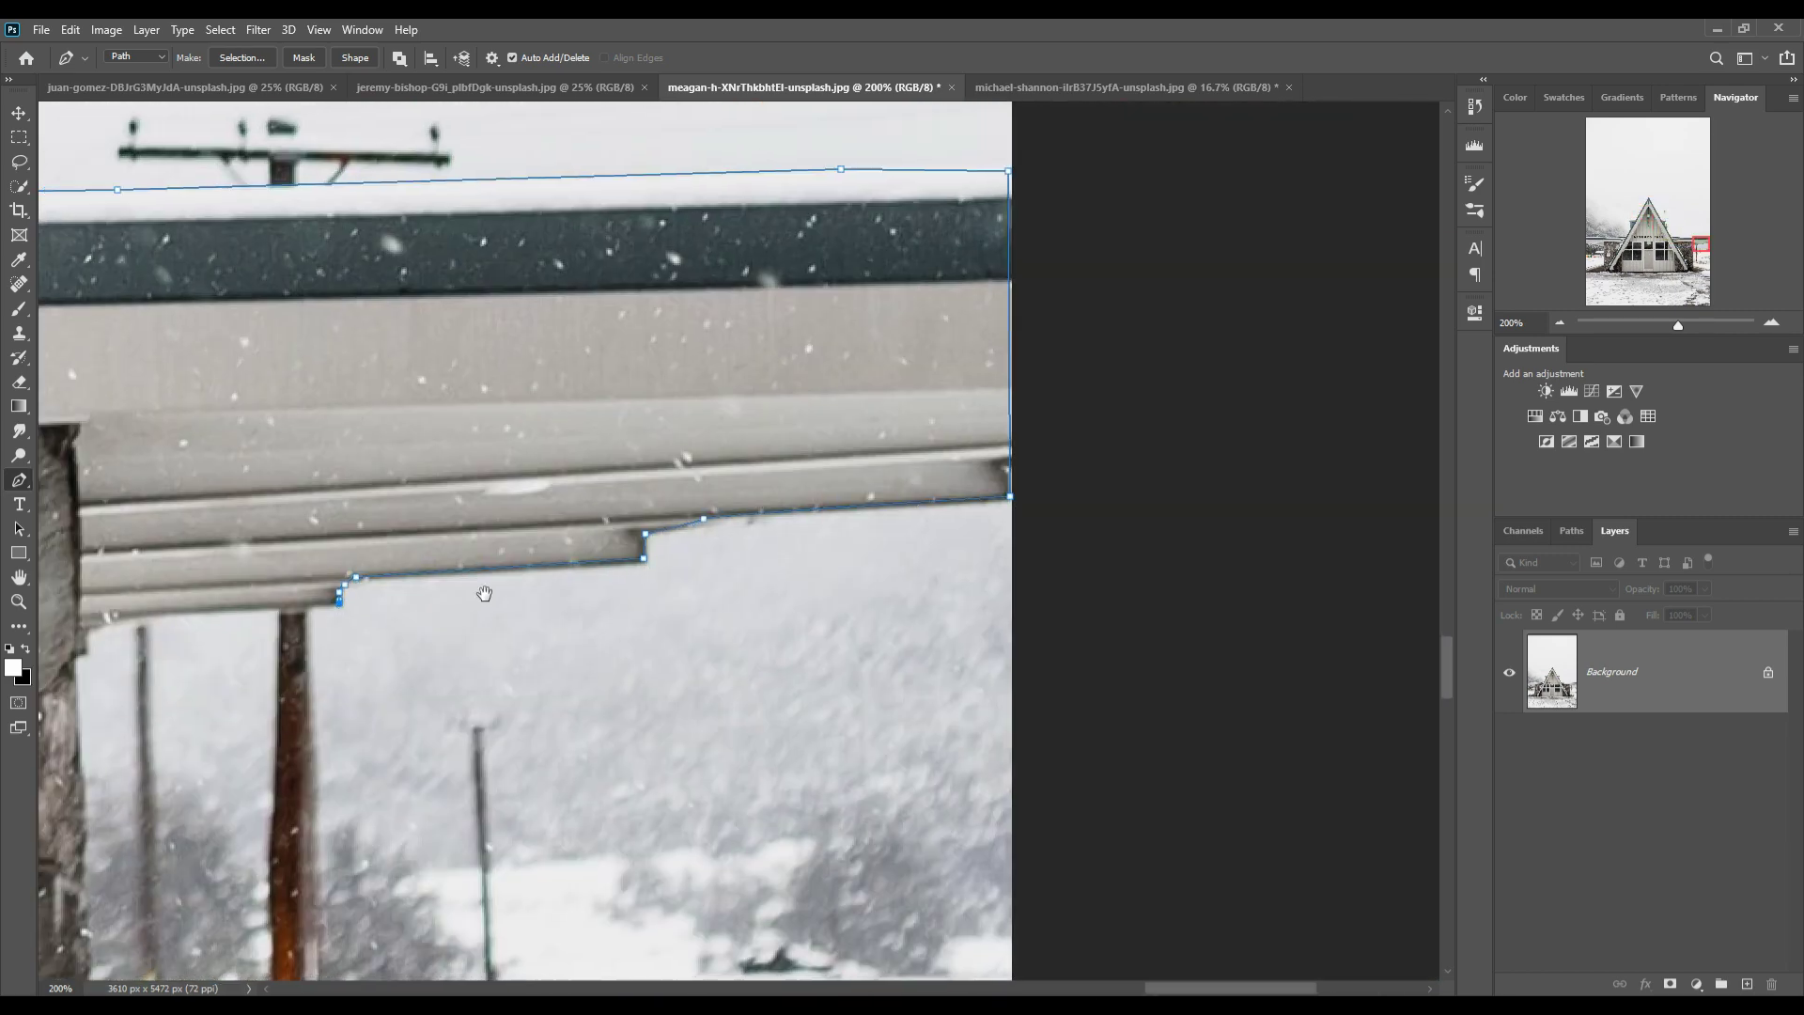
{"action": "left_click_drag", "start_coordinate": [470, 564], "coordinate": [541, 561]}
{"action": "left_click", "coordinate": [777, 825]}
{"action": "left_click_drag", "start_coordinate": [779, 846], "coordinate": [827, 375]}
{"action": "left_click_drag", "start_coordinate": [827, 658], "coordinate": [1221, 282]}
{"action": "left_click_drag", "start_coordinate": [564, 751], "coordinate": [1127, 282]}
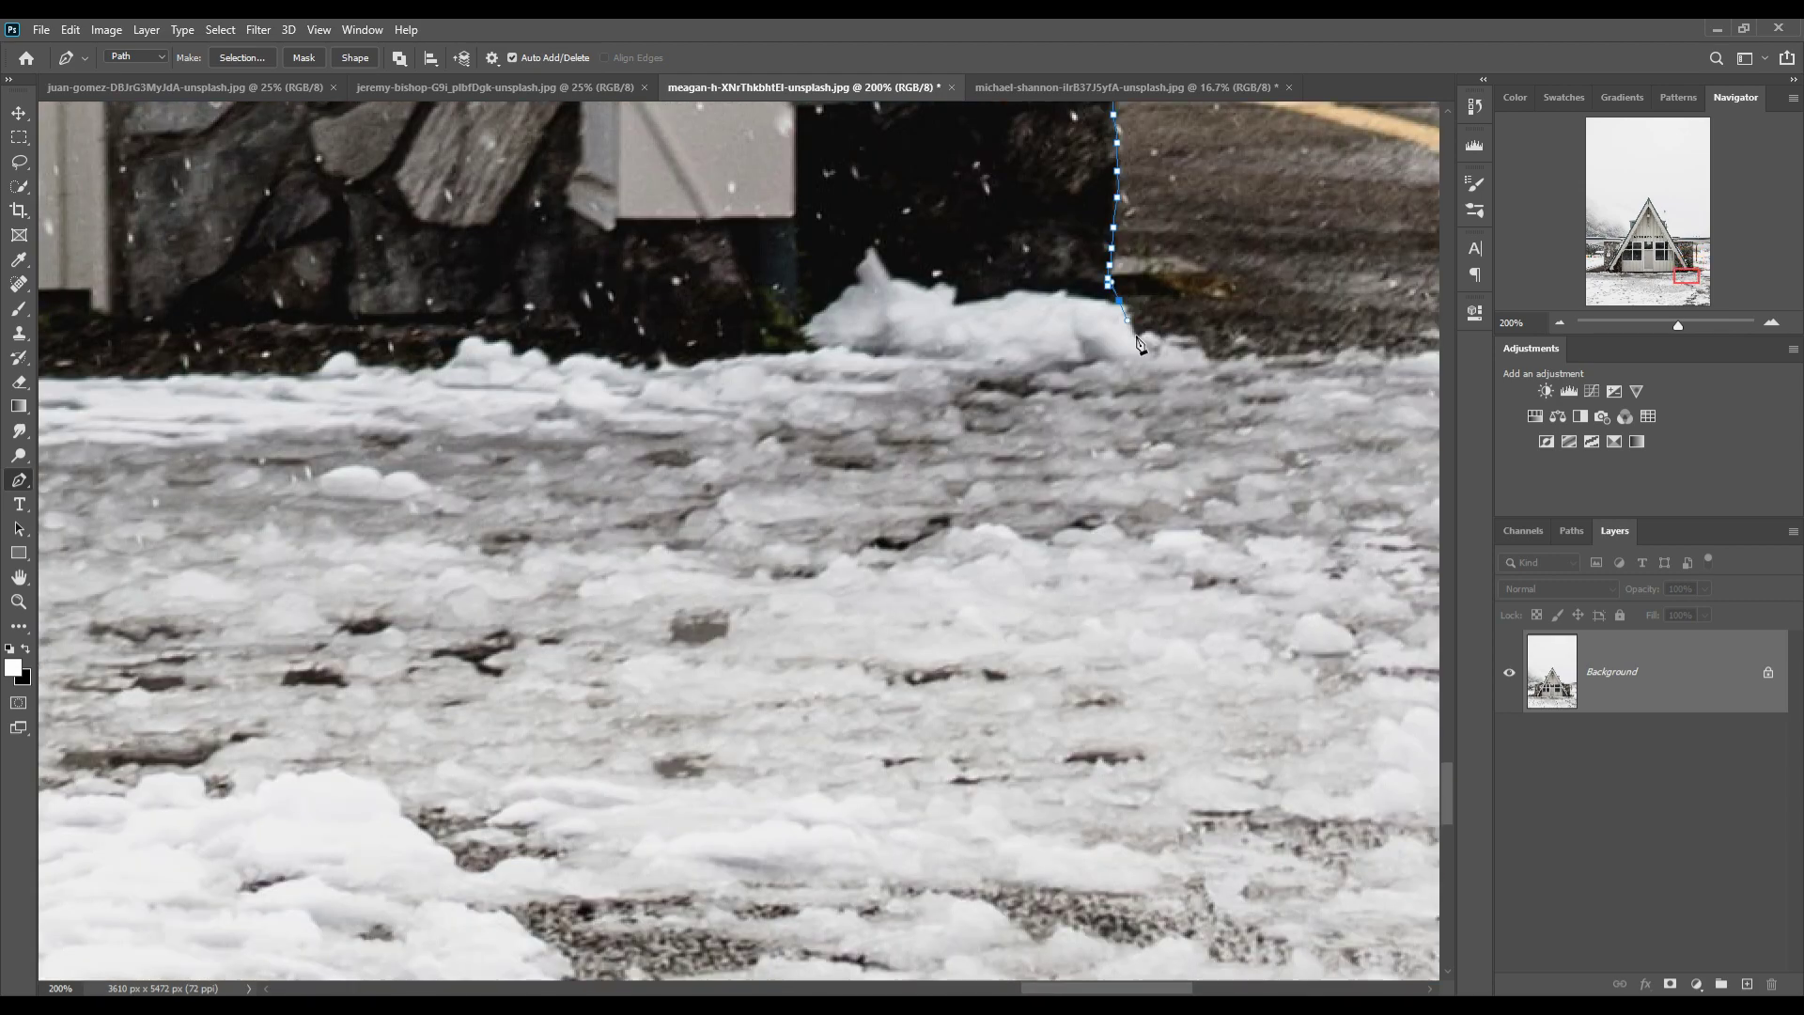
{"action": "left_click_drag", "start_coordinate": [1410, 564], "coordinate": [1118, 505]}
{"action": "key", "text": "ctrl+0"}
Create a new document from a recent preset, crop it narrower, and lower the road to fill the bottom.
{"action": "key", "text": "ctrl+n"}
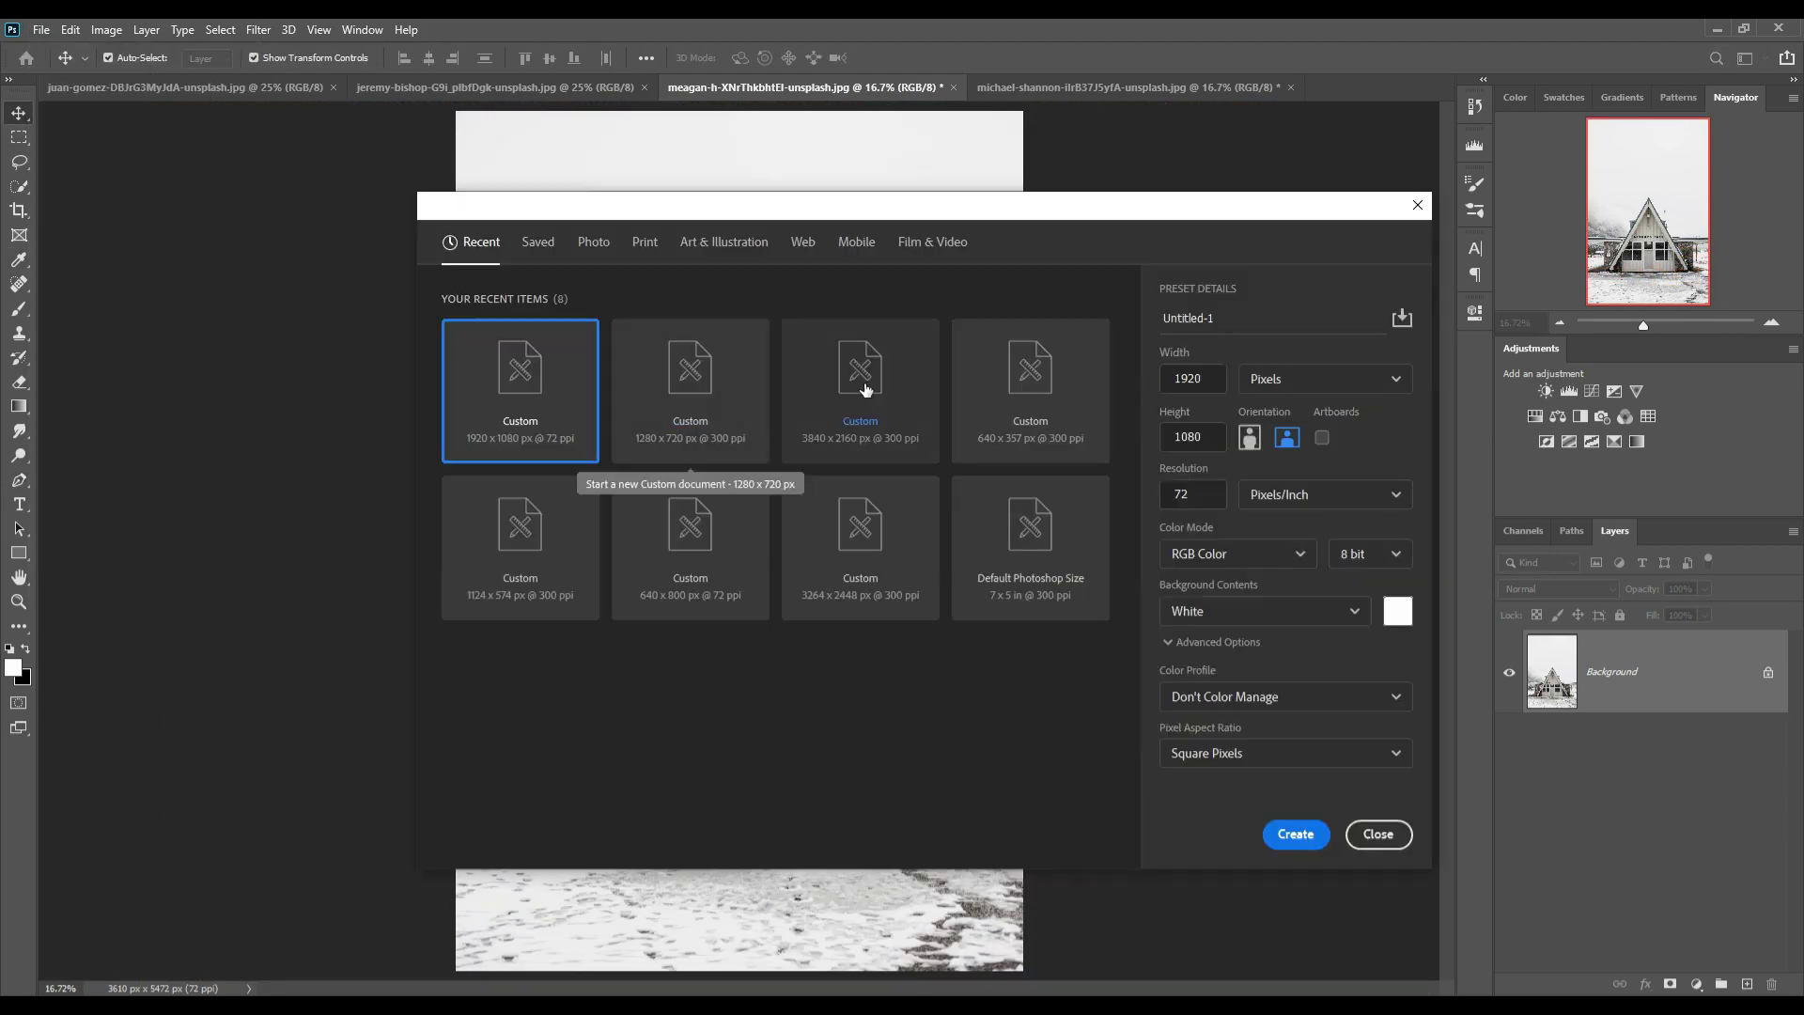
{"action": "double_click", "coordinate": [516, 404]}
{"action": "key", "text": "c"}
{"action": "left_click_drag", "start_coordinate": [92, 542], "coordinate": [564, 541]}
{"action": "key", "text": "Return"}
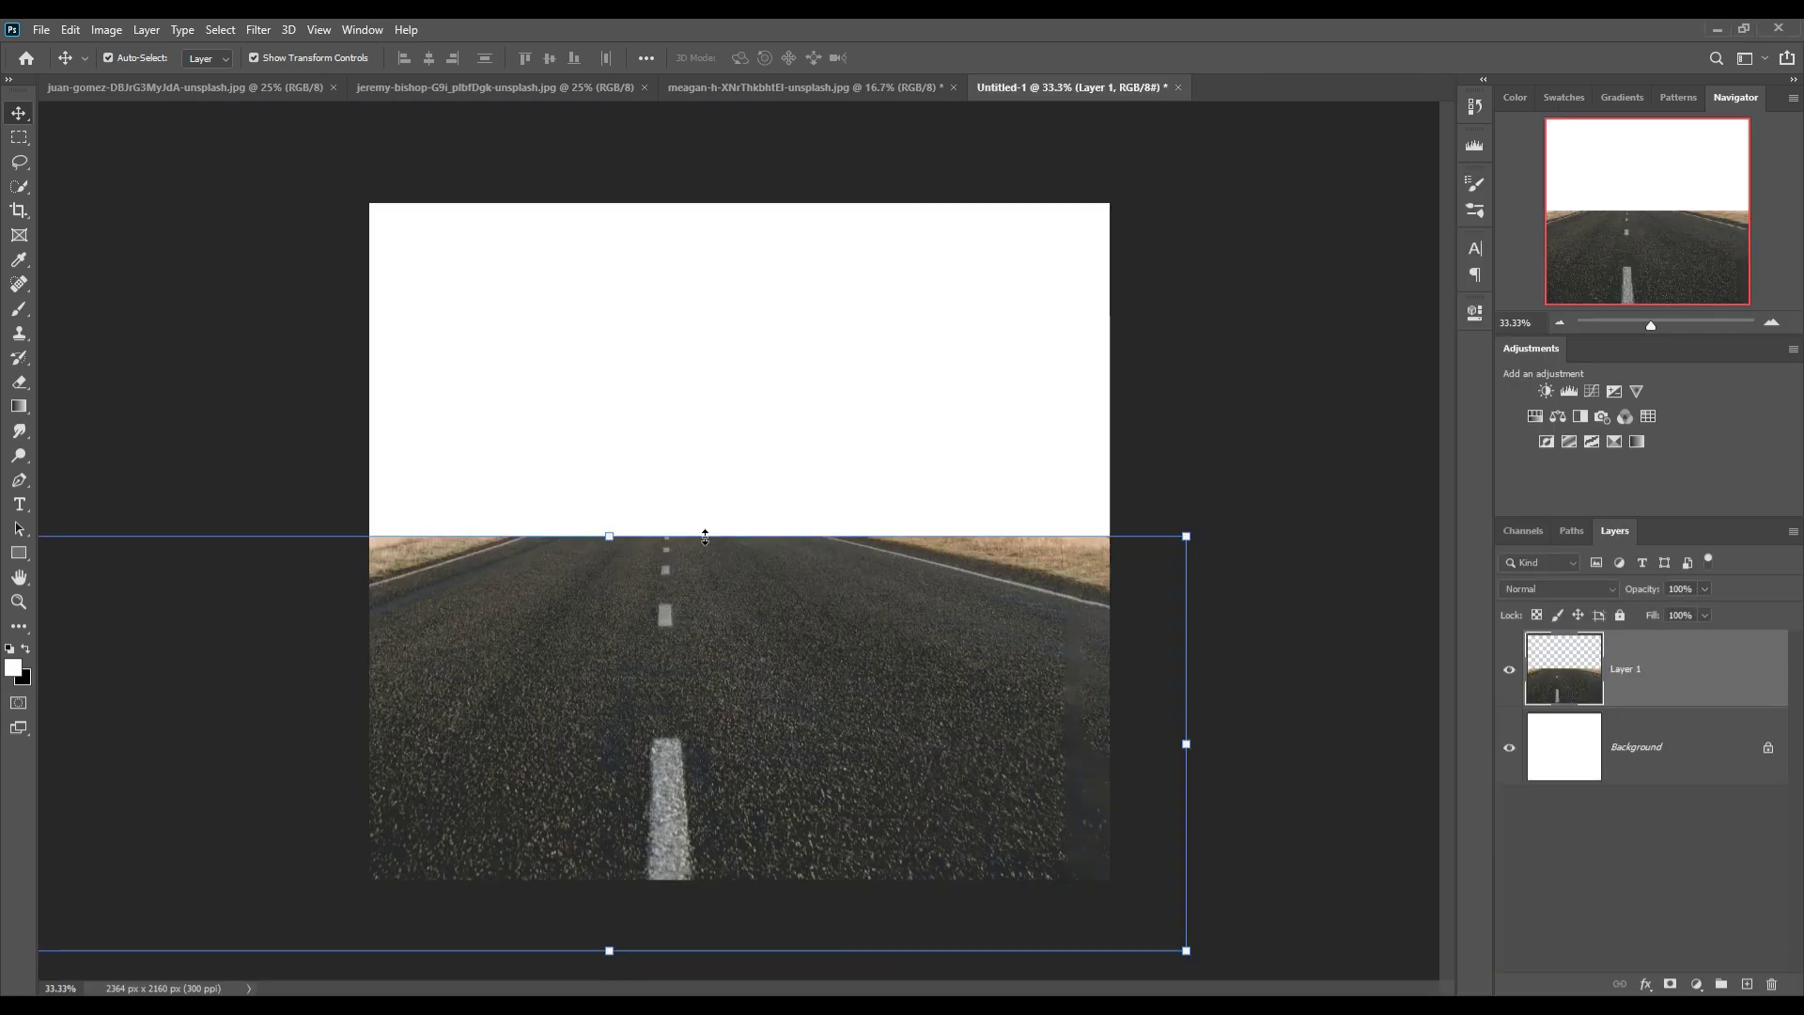
{"action": "mouse_move", "coordinate": [705, 536]}
{"action": "left_mouse_down"}
{"action": "mouse_move", "coordinate": [705, 781]}
{"action": "mouse_move", "coordinate": [704, 717]}
{"action": "left_mouse_up"}
Drag the selected A-frame building from its photo into the new composition.
{"action": "left_click", "coordinate": [758, 87]}
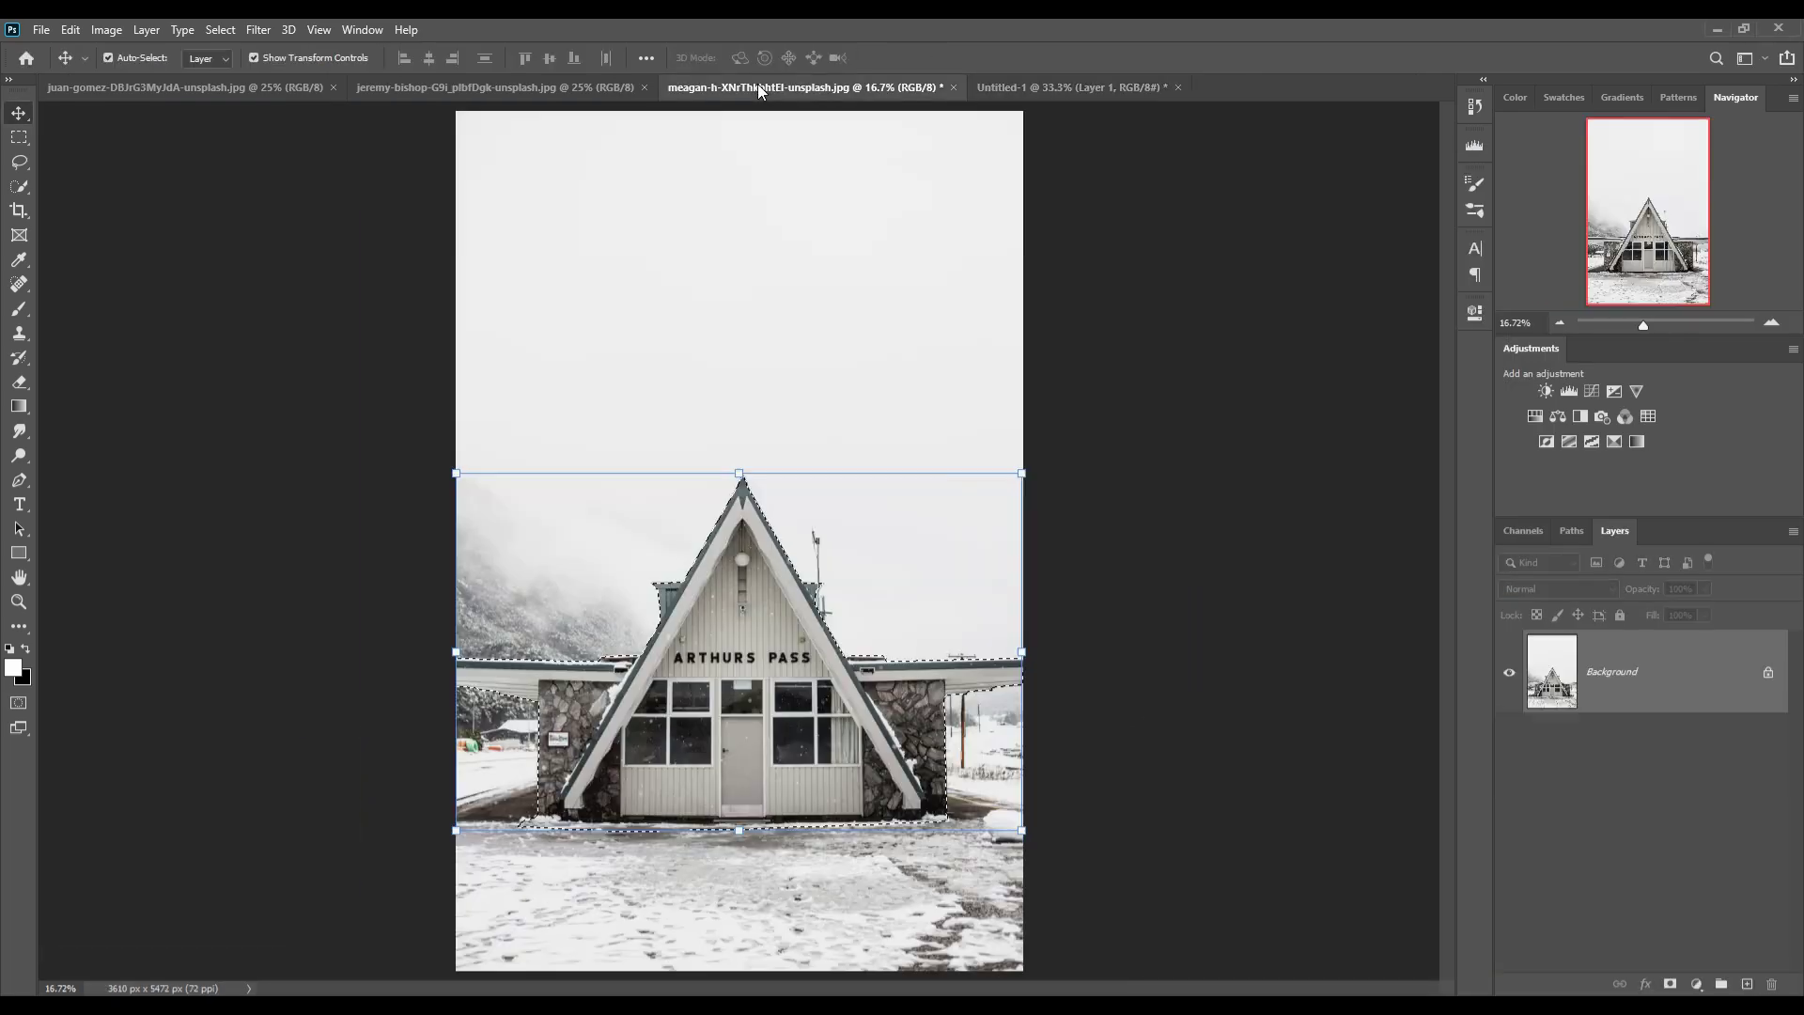
{"action": "left_click_drag", "start_coordinate": [816, 88], "coordinate": [1221, 195]}
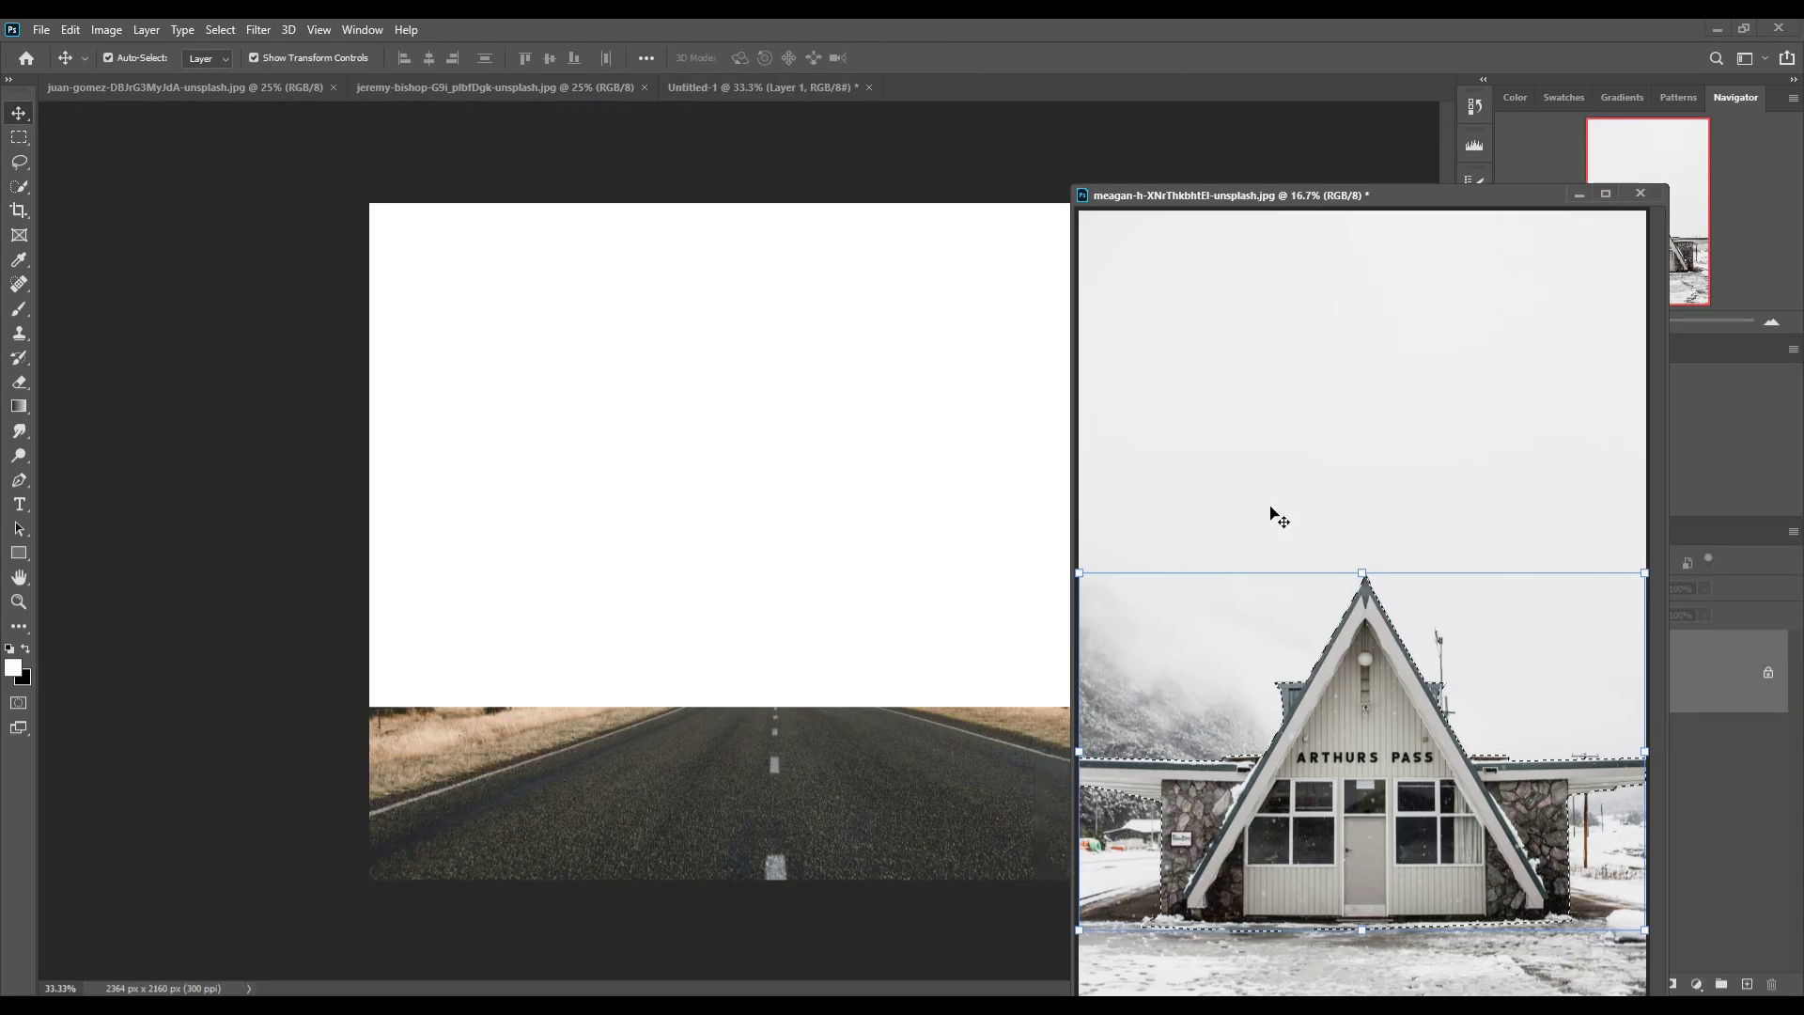
{"action": "mouse_move", "coordinate": [1367, 717]}
{"action": "left_mouse_down"}
{"action": "mouse_move", "coordinate": [1382, 756]}
{"action": "mouse_move", "coordinate": [729, 553]}
{"action": "left_mouse_up"}
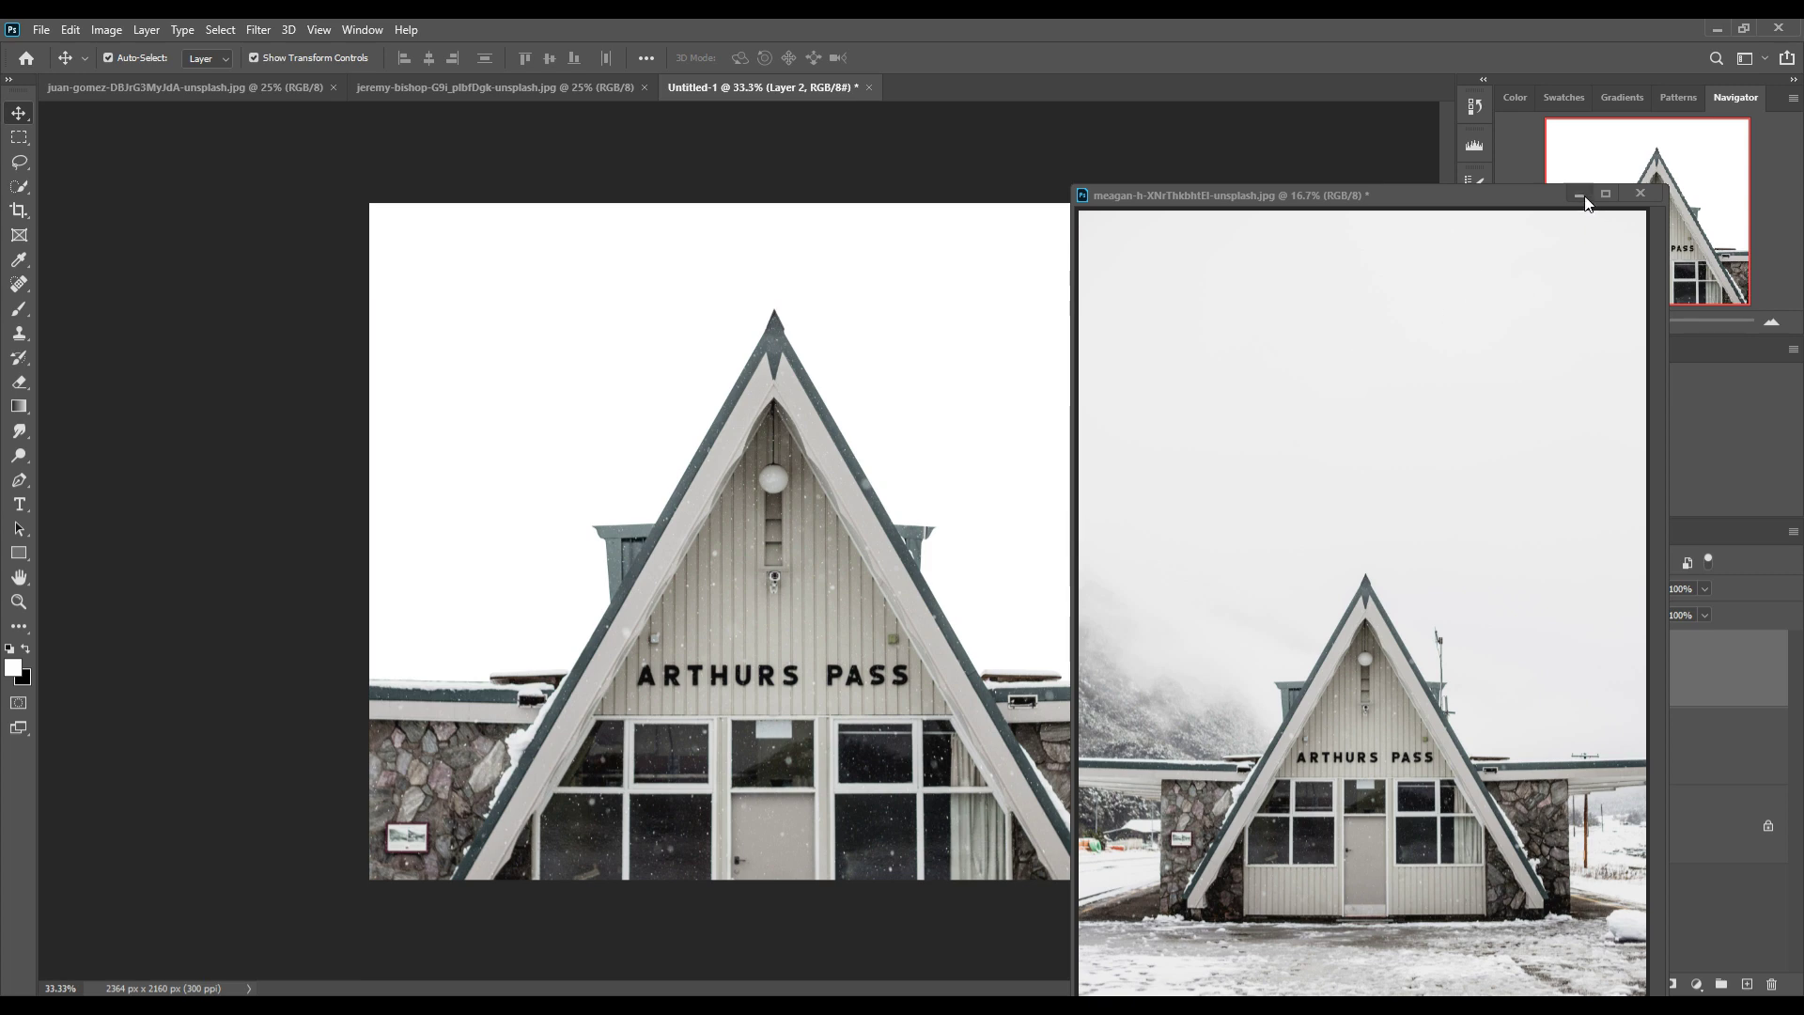
{"action": "left_click", "coordinate": [1578, 193]}
Scale the building to about 45.6% and position it on the road.
{"action": "left_click_drag", "start_coordinate": [791, 311], "coordinate": [765, 604]}
{"action": "left_click_drag", "start_coordinate": [780, 700], "coordinate": [781, 505]}
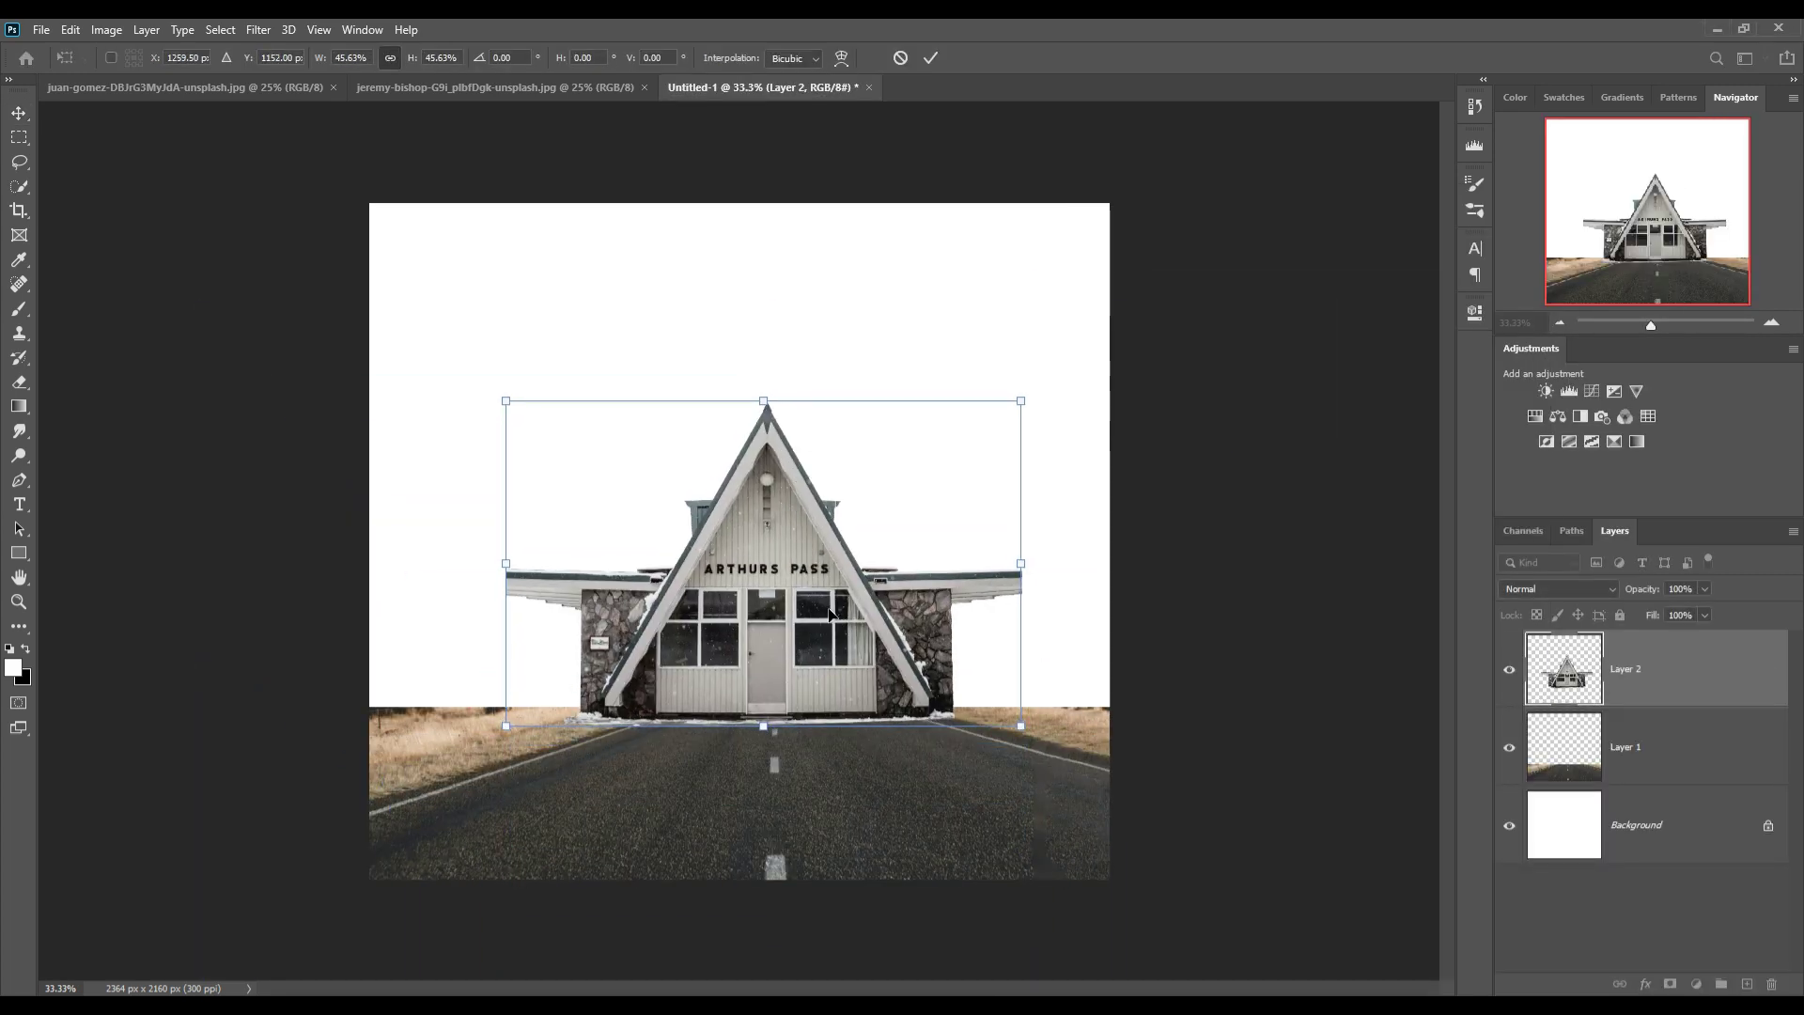
{"action": "left_click_drag", "start_coordinate": [765, 727], "coordinate": [780, 671]}
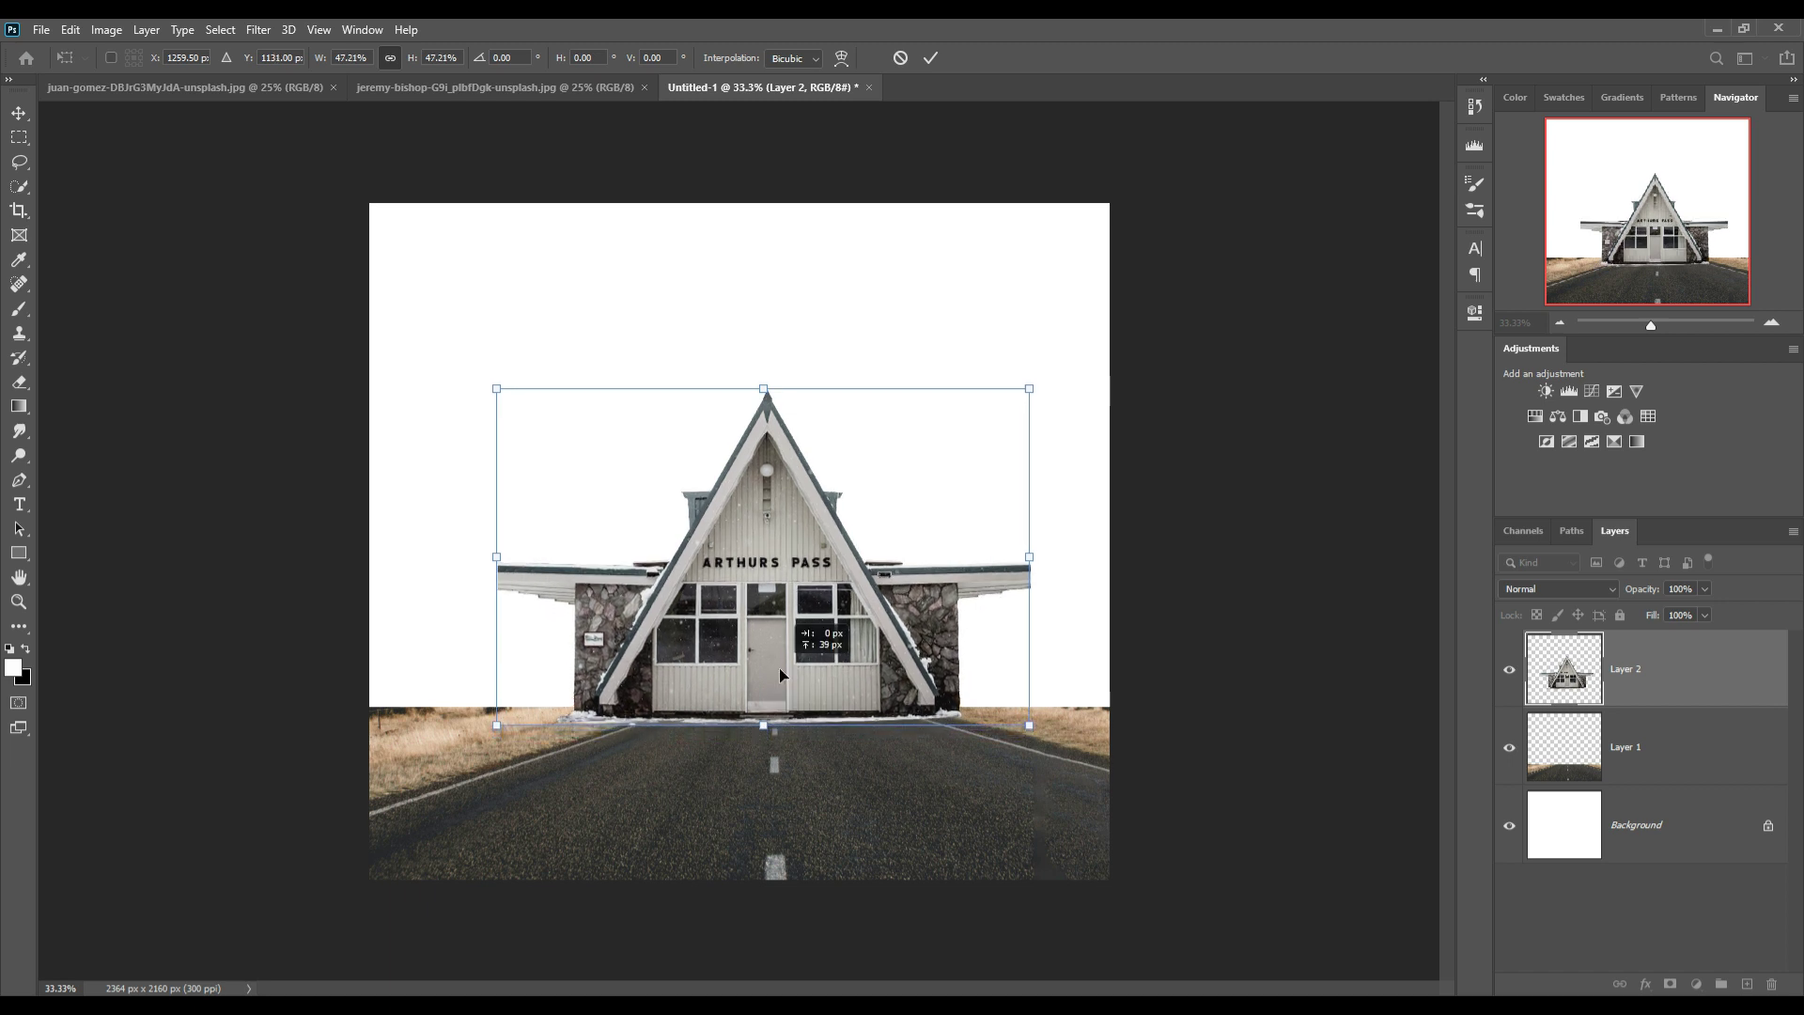
{"action": "left_click_drag", "start_coordinate": [766, 388], "coordinate": [775, 343]}
{"action": "key", "text": "ctrl+z"}
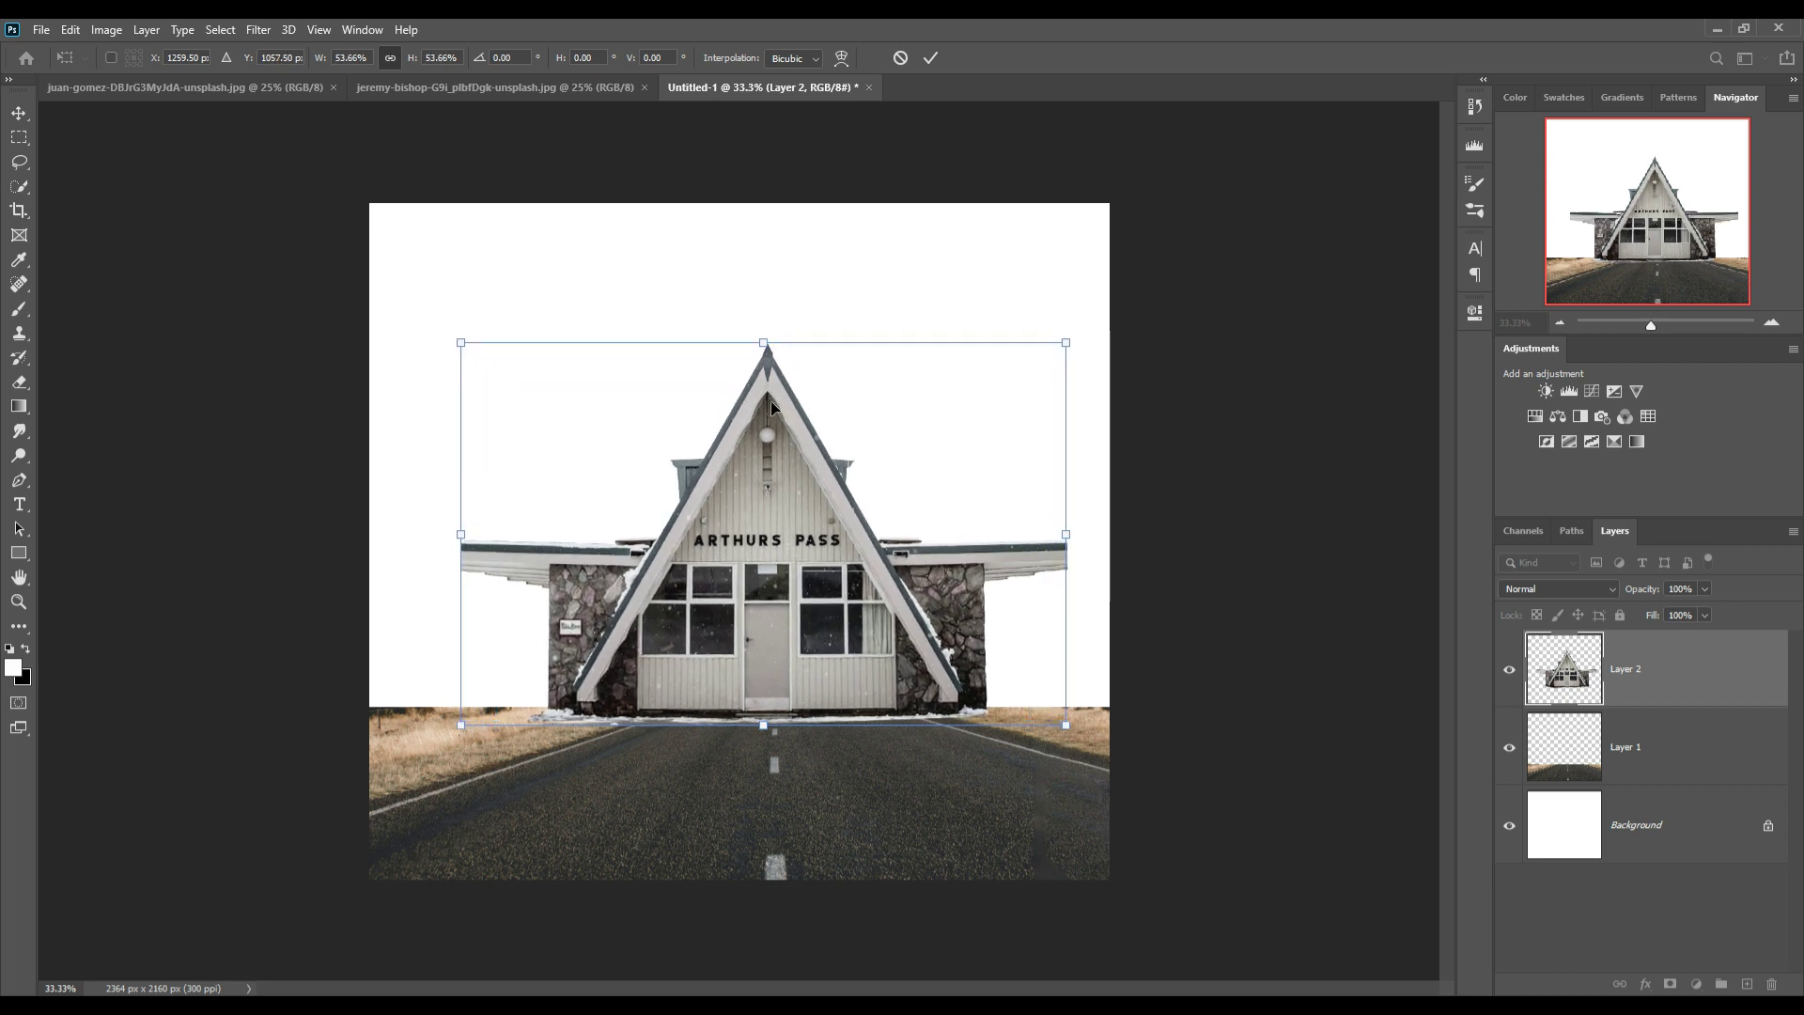
{"action": "left_click", "coordinate": [932, 60]}
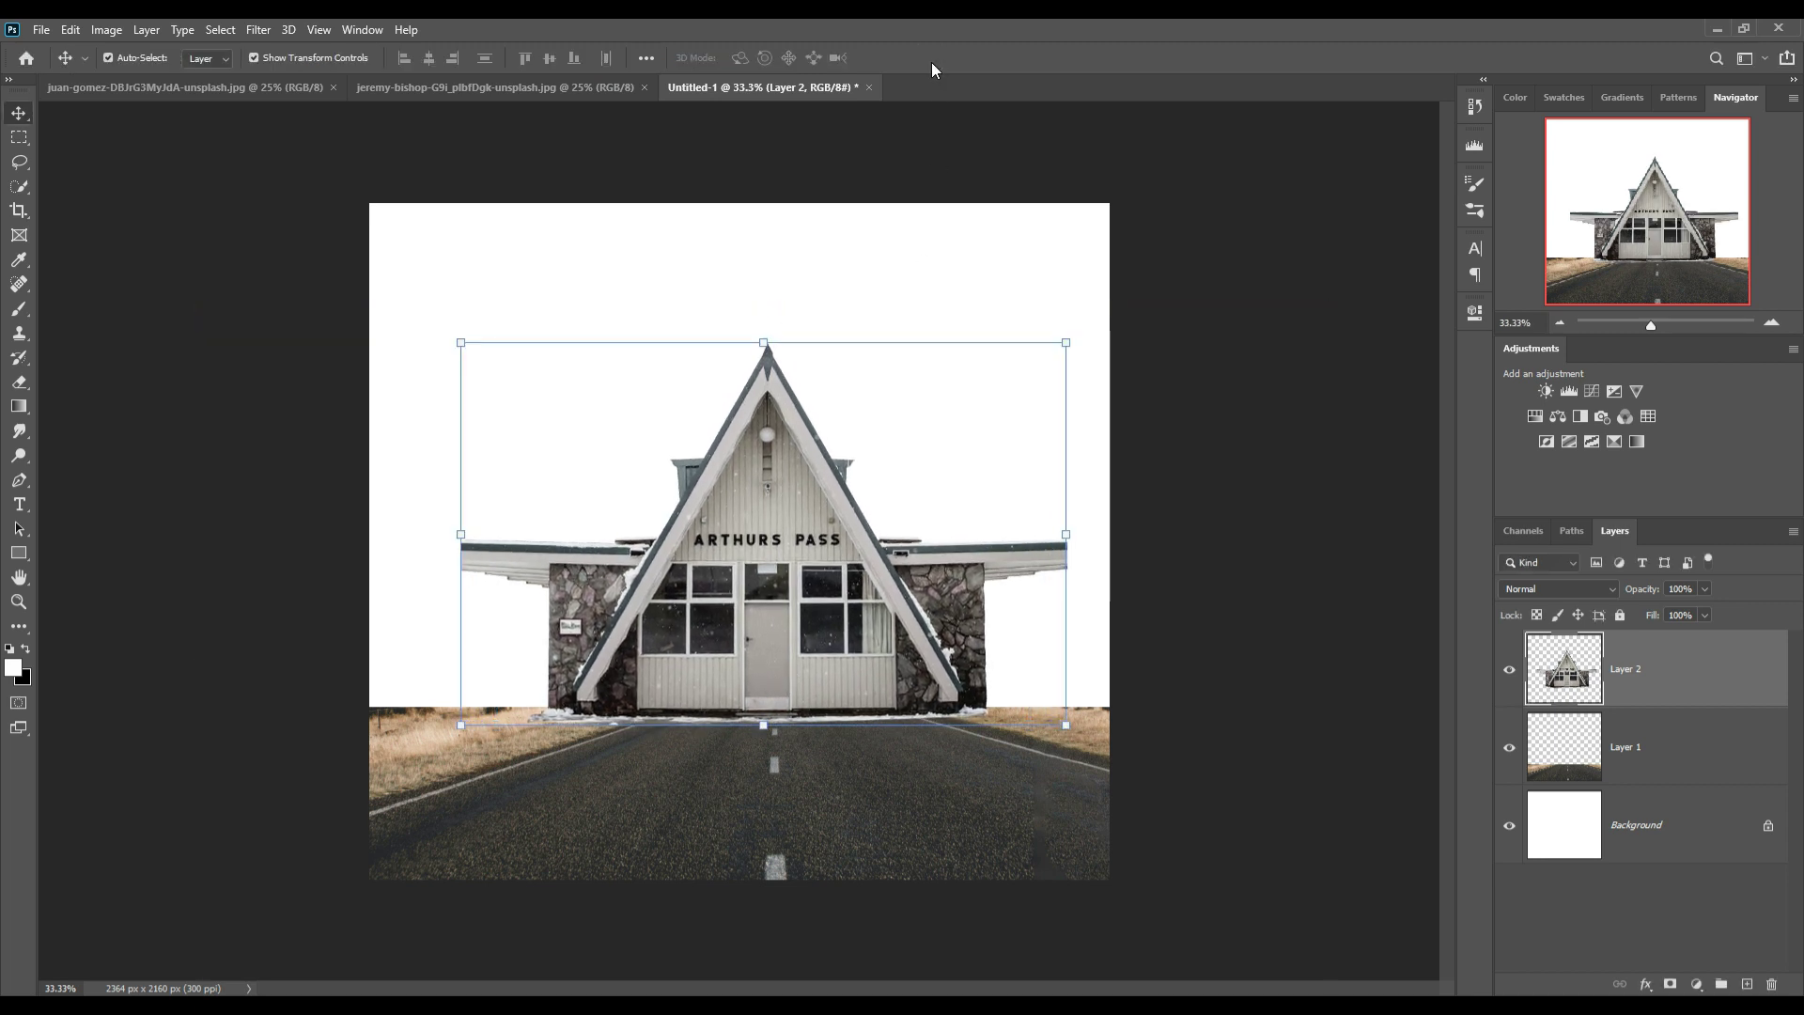
Bring the dark cloud image into the composition and place its layer beneath the road and building.
{"action": "left_click", "coordinate": [536, 91]}
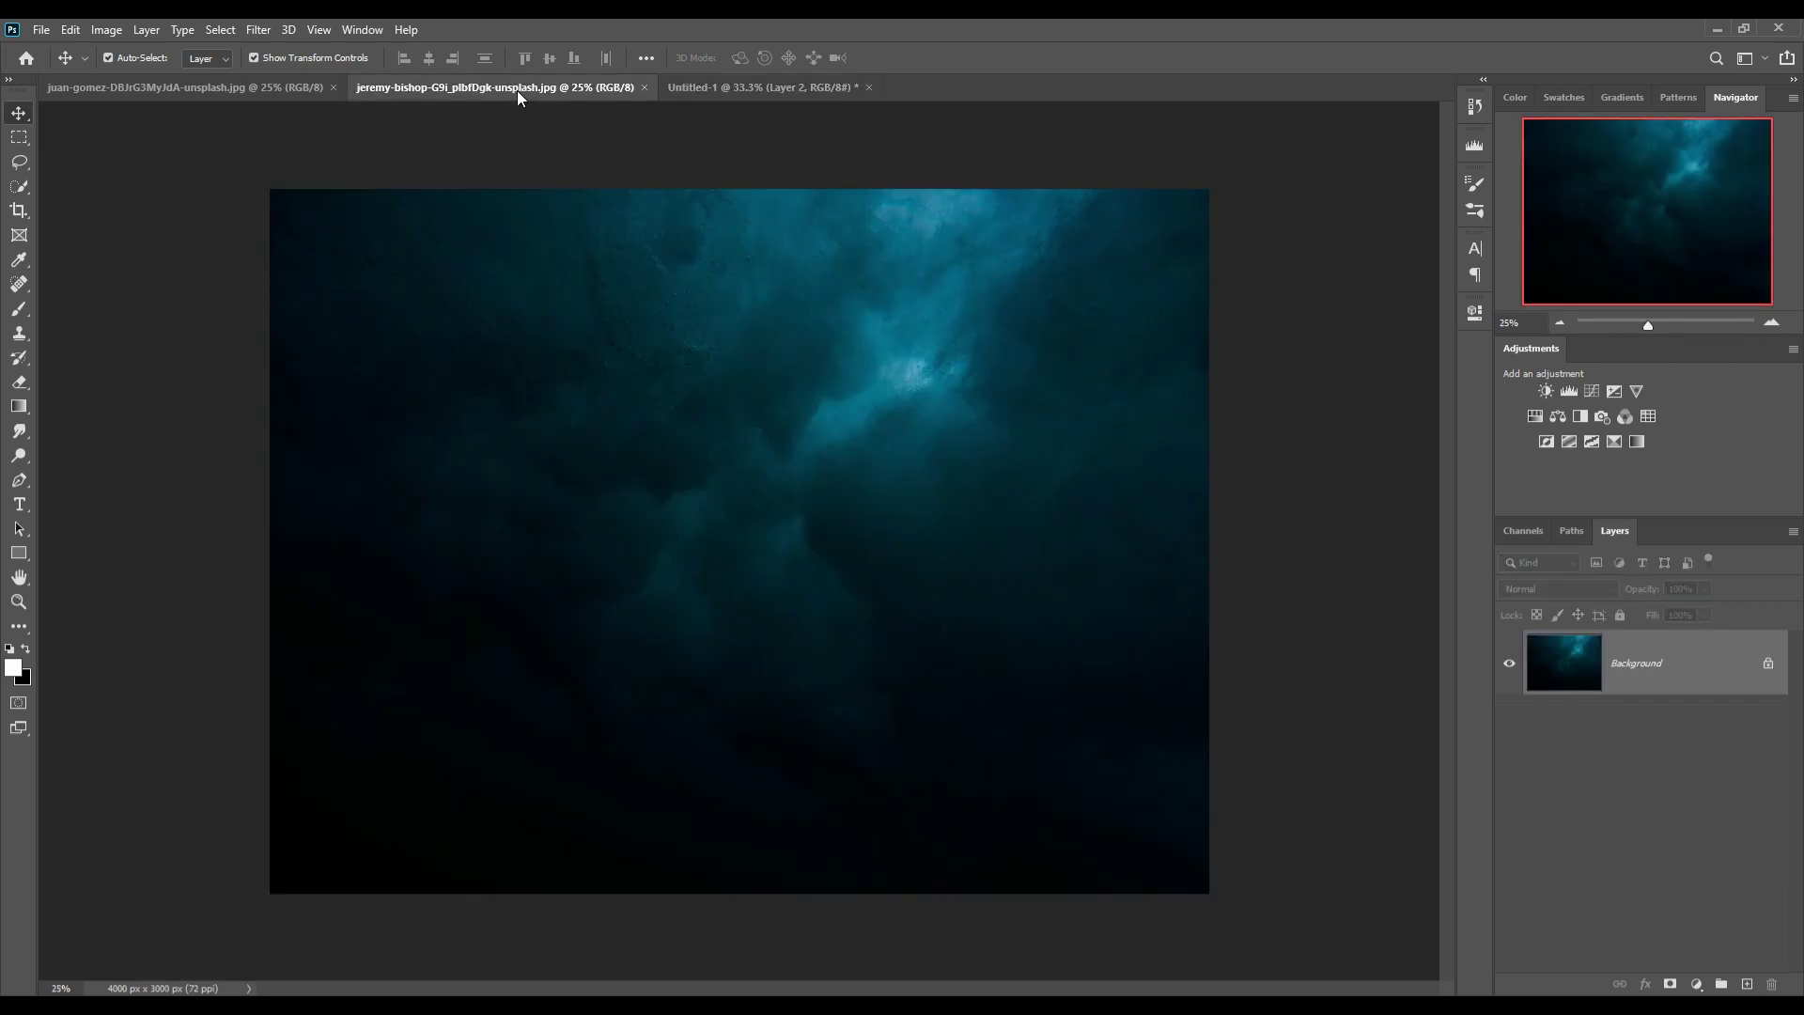
{"action": "mouse_move", "coordinate": [534, 89]}
{"action": "left_mouse_down"}
{"action": "mouse_move", "coordinate": [519, 155]}
{"action": "mouse_move", "coordinate": [1336, 230]}
{"action": "left_mouse_up"}
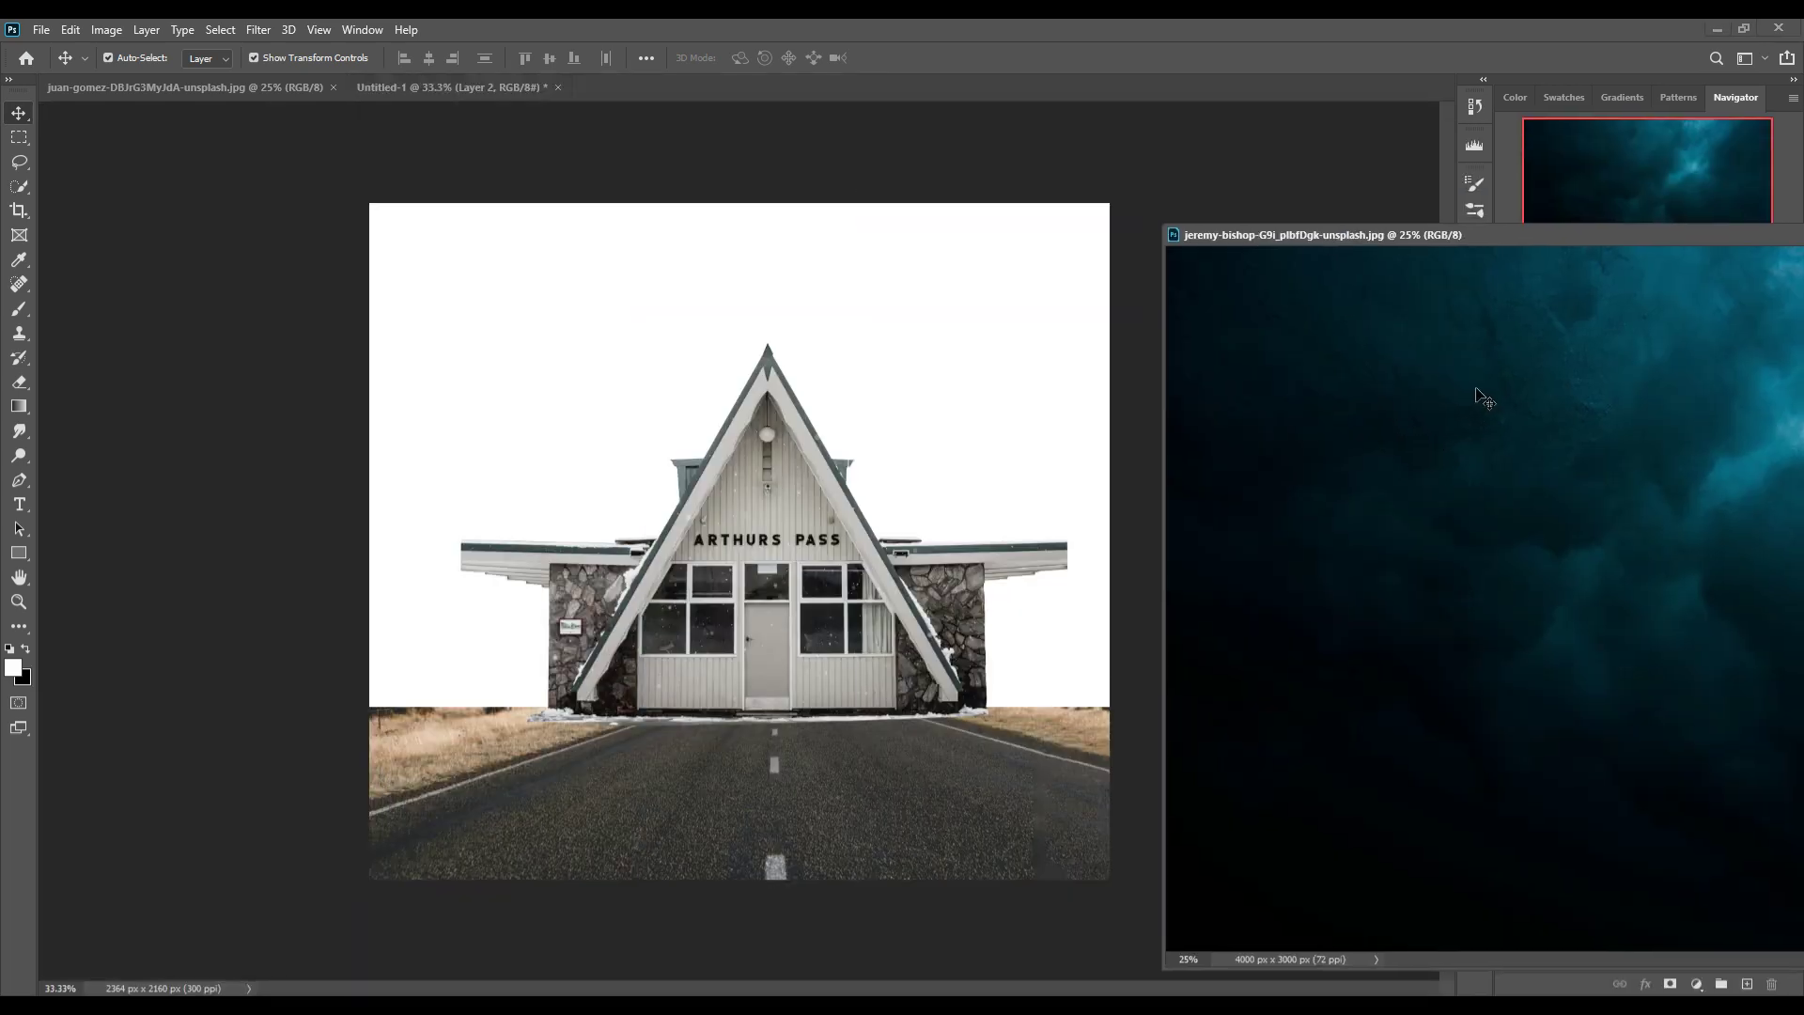
{"action": "left_click_drag", "start_coordinate": [1020, 324], "coordinate": [468, 552]}
{"action": "left_click_drag", "start_coordinate": [1684, 234], "coordinate": [938, 394]}
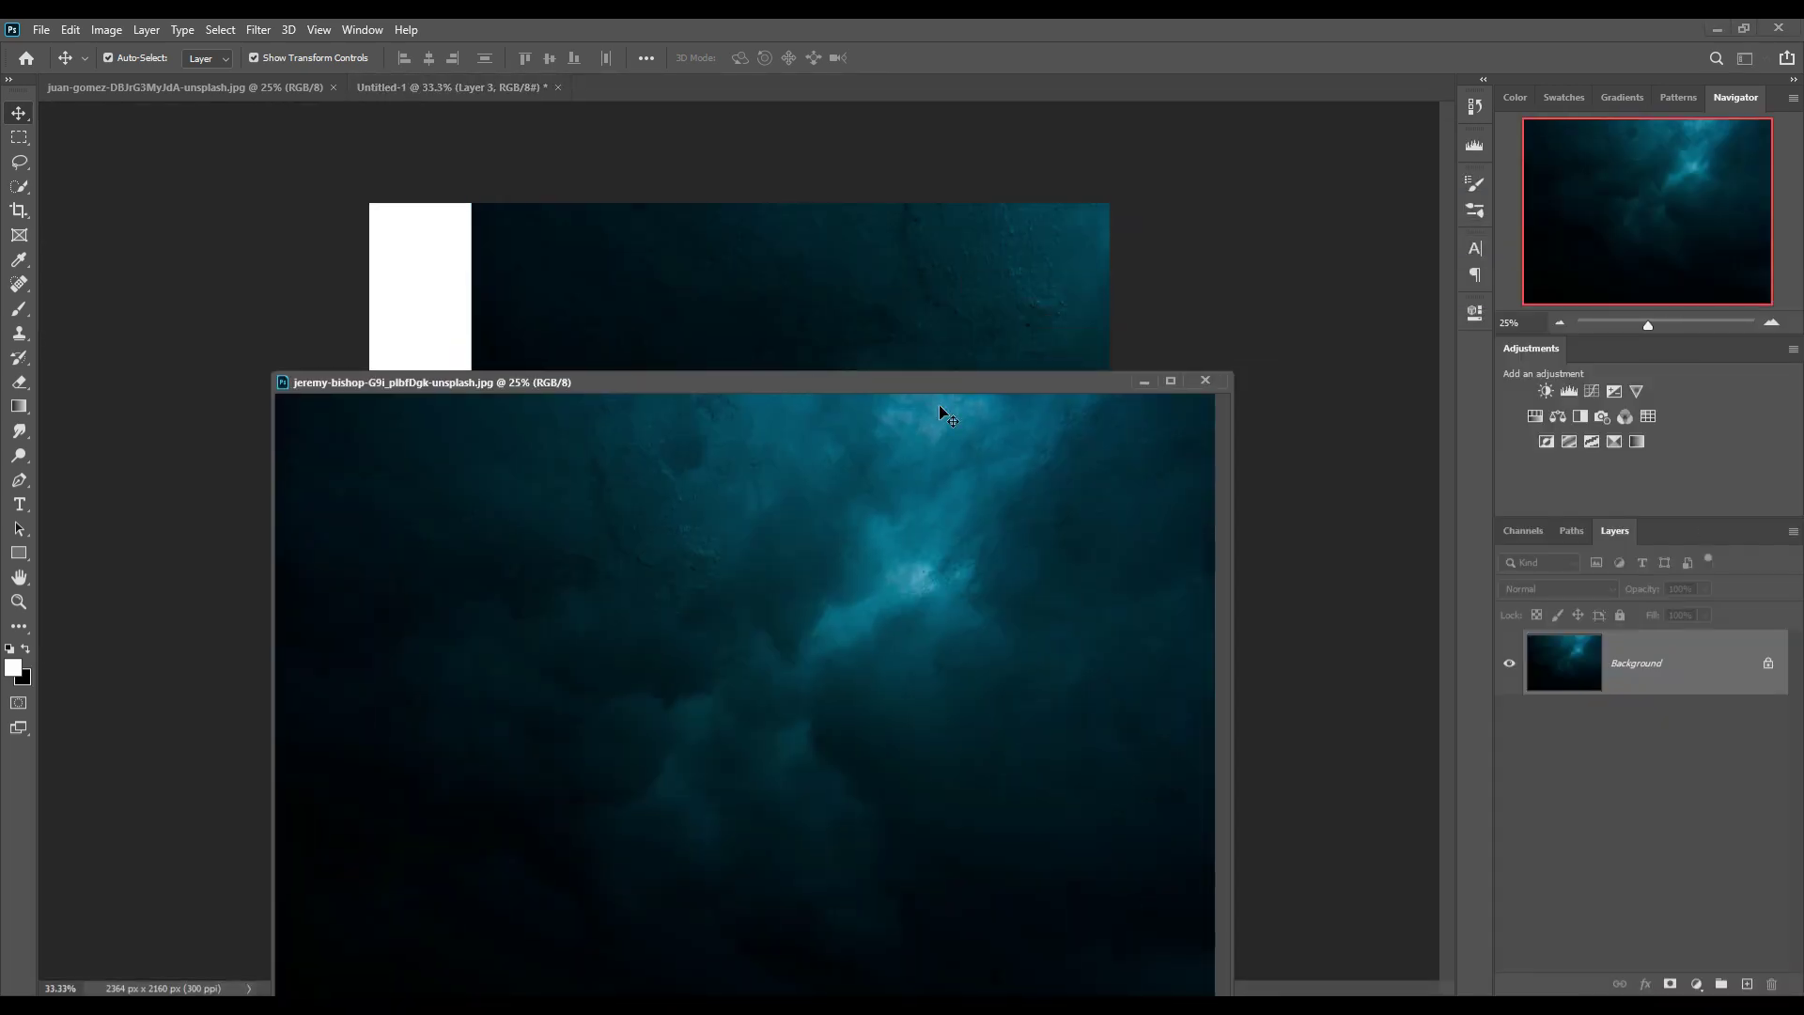
{"action": "left_click", "coordinate": [1144, 382]}
{"action": "left_click_drag", "start_coordinate": [1712, 701], "coordinate": [1712, 863]}
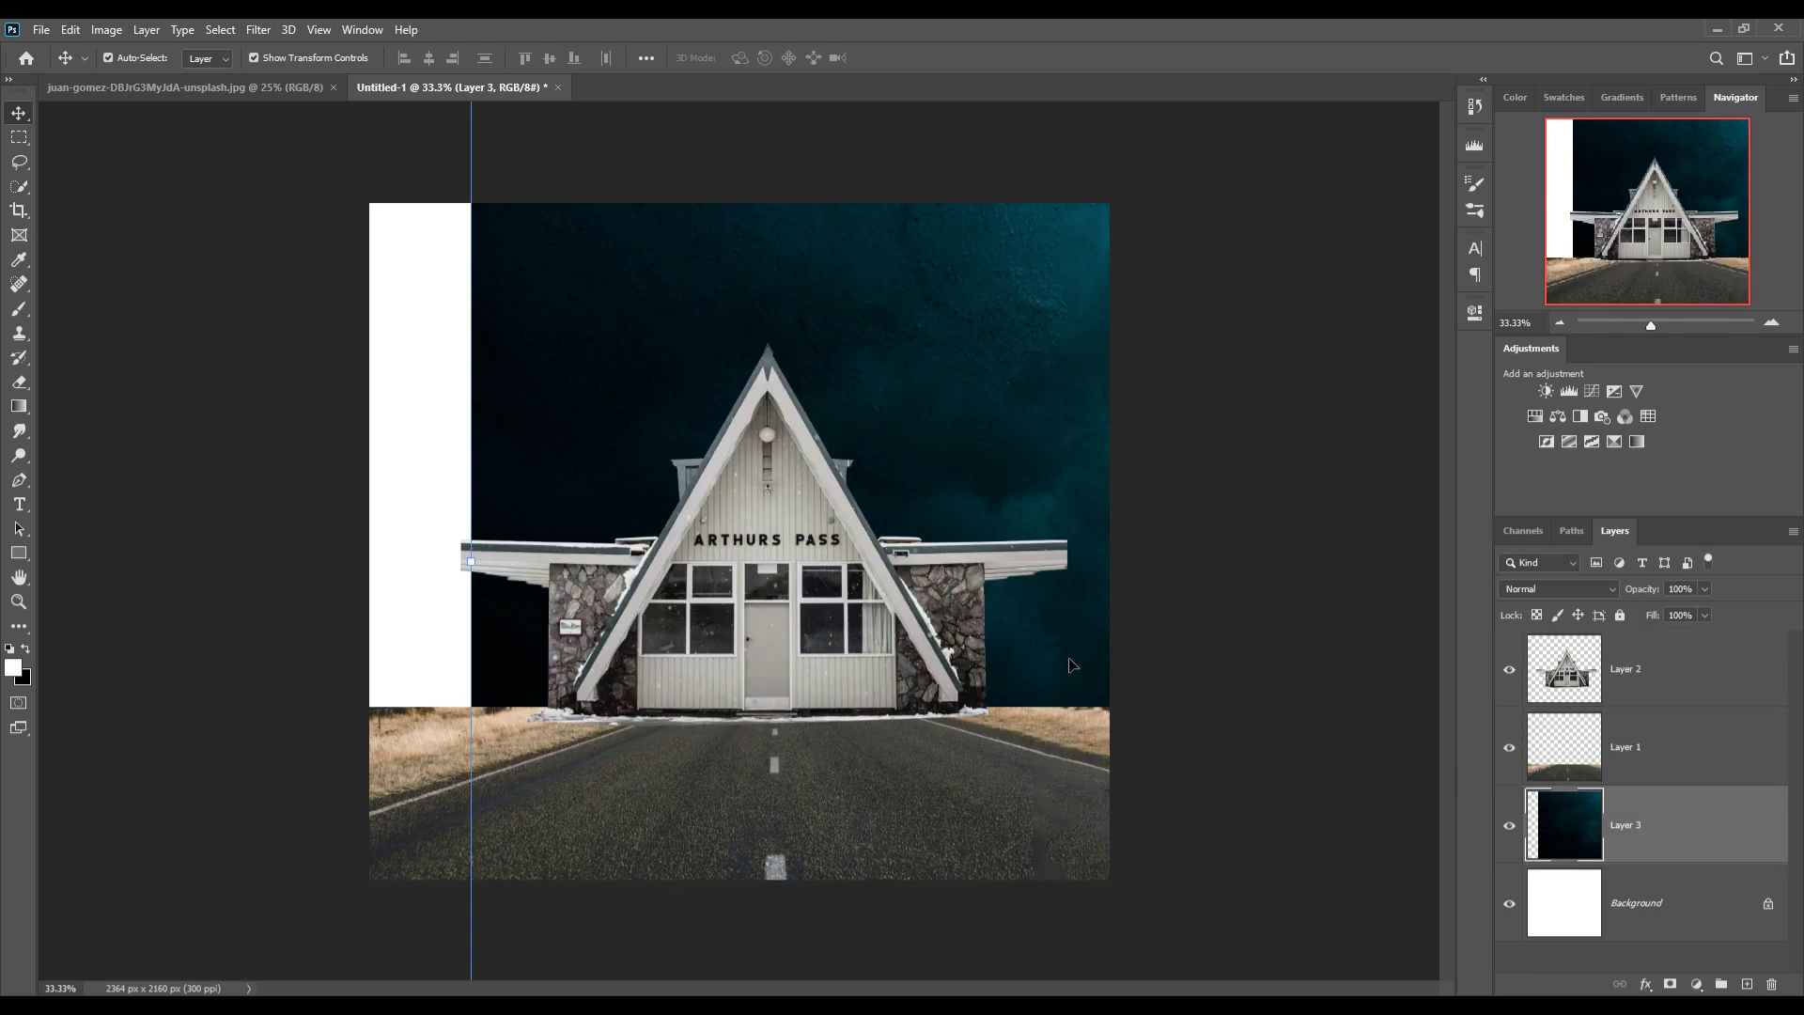
Scale the clouds to 94.6% and shift them to cover the white strip.
{"action": "left_click_drag", "start_coordinate": [471, 561], "coordinate": [535, 561]}
{"action": "mouse_move", "coordinate": [969, 447]}
{"action": "left_mouse_down"}
{"action": "mouse_move", "coordinate": [507, 400]}
{"action": "mouse_move", "coordinate": [530, 398]}
{"action": "left_mouse_up"}
{"action": "left_click_drag", "start_coordinate": [973, 377], "coordinate": [980, 377]}
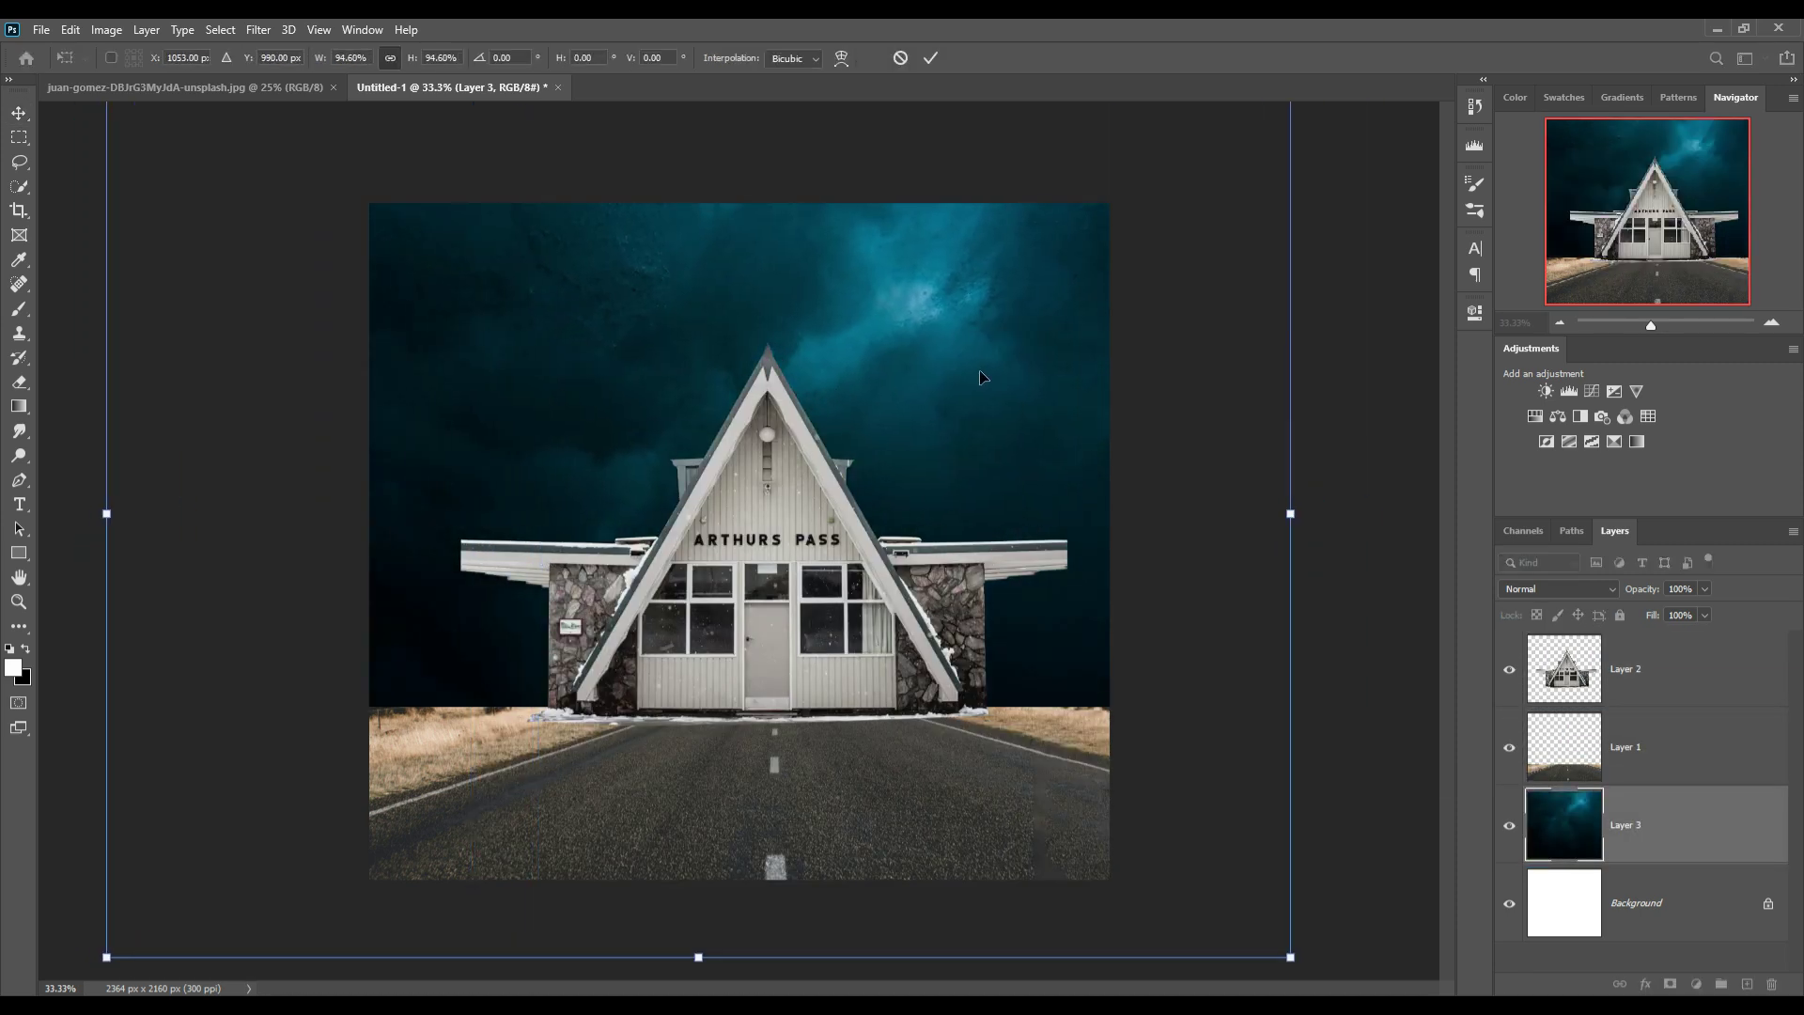
{"action": "left_click", "coordinate": [931, 57]}
Zoom in on the tram photo and start the Pen path around the woman's boot.
{"action": "left_click", "coordinate": [250, 86]}
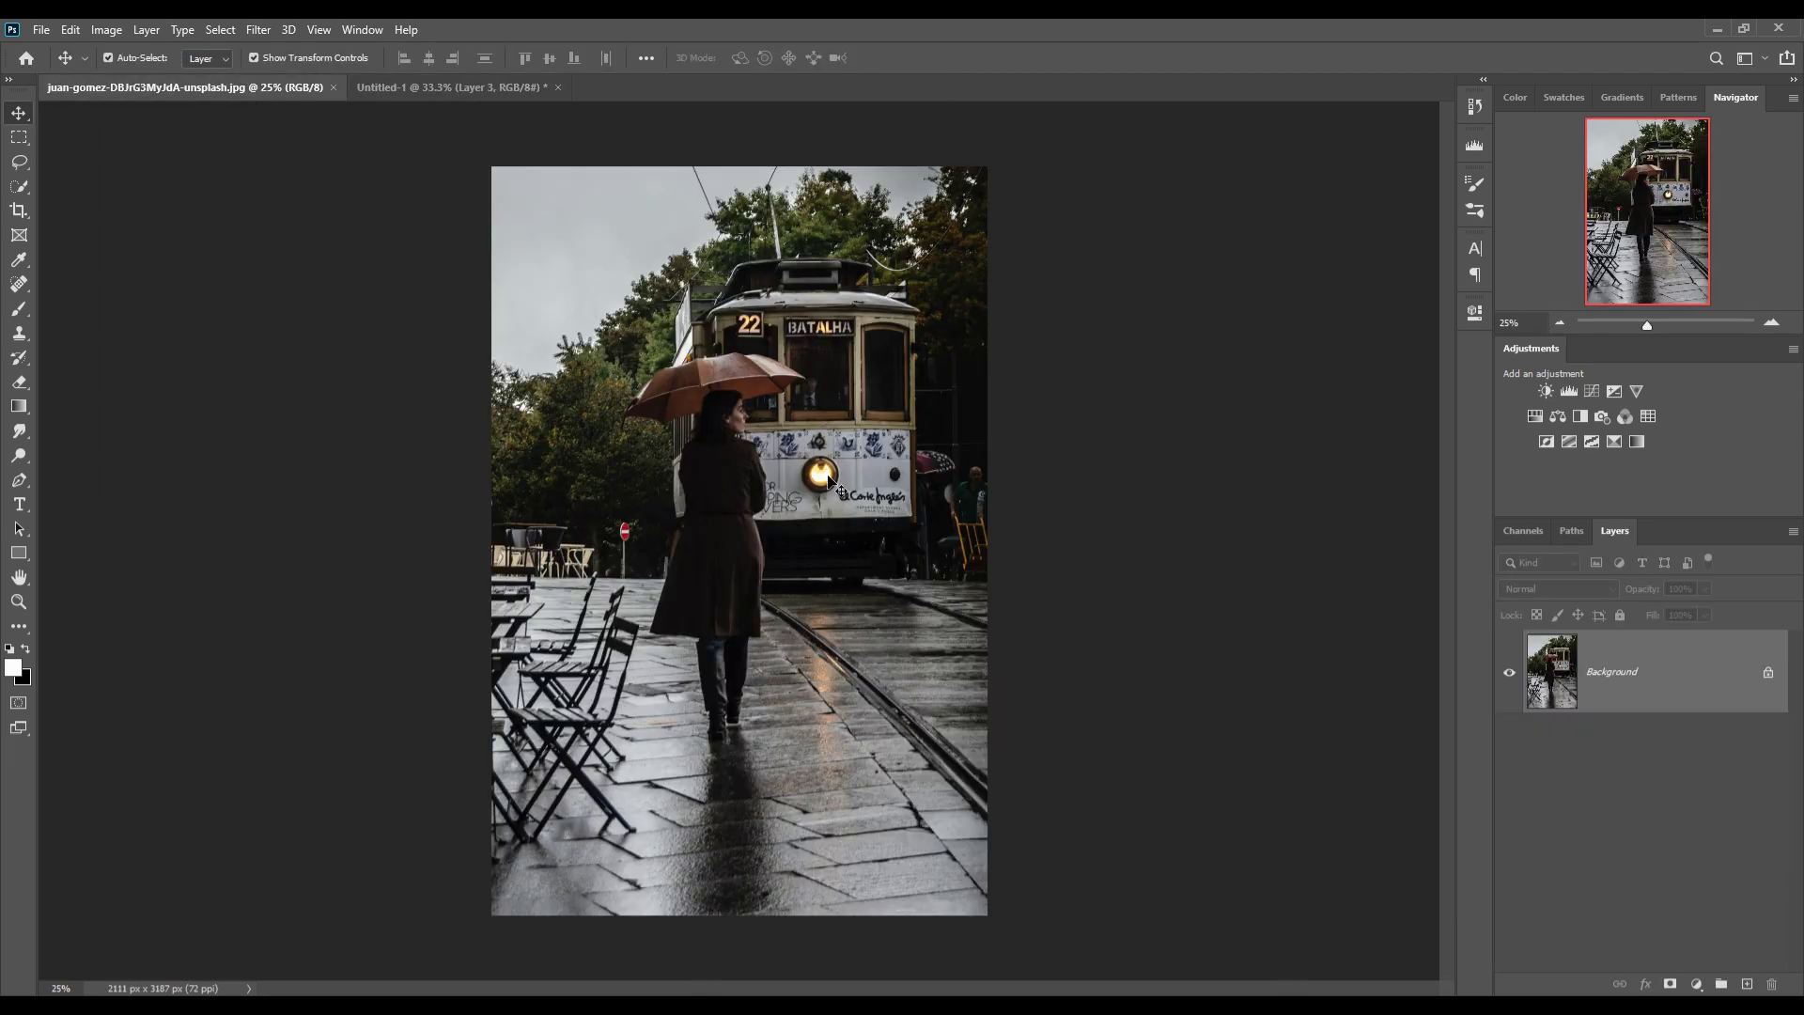
{"action": "left_click", "coordinate": [18, 480]}
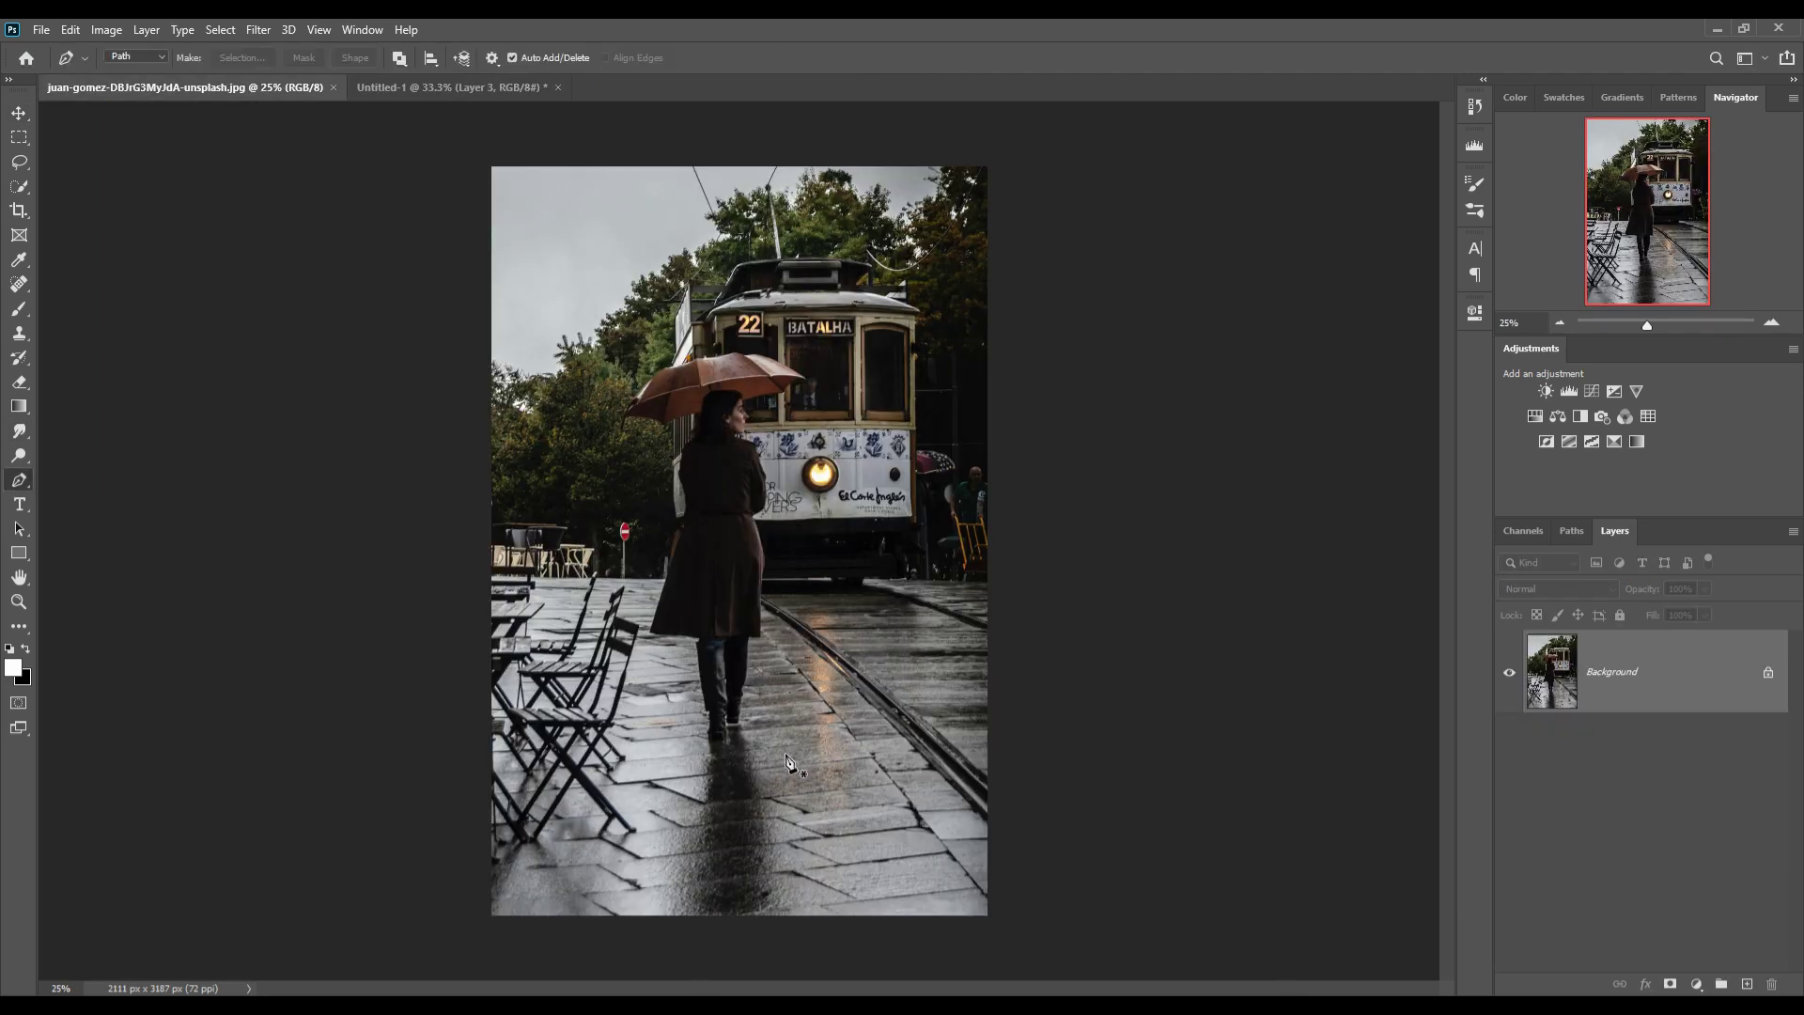
{"action": "key", "text": "ctrl+plus"}
{"action": "key", "text": "ctrl+plus"}
{"action": "key", "text": "ctrl+plus"}
{"action": "key", "text": "ctrl+plus"}
{"action": "key", "text": "ctrl+plus"}
{"action": "key", "text": "ctrl+plus"}
{"action": "key", "text": "ctrl+plus"}
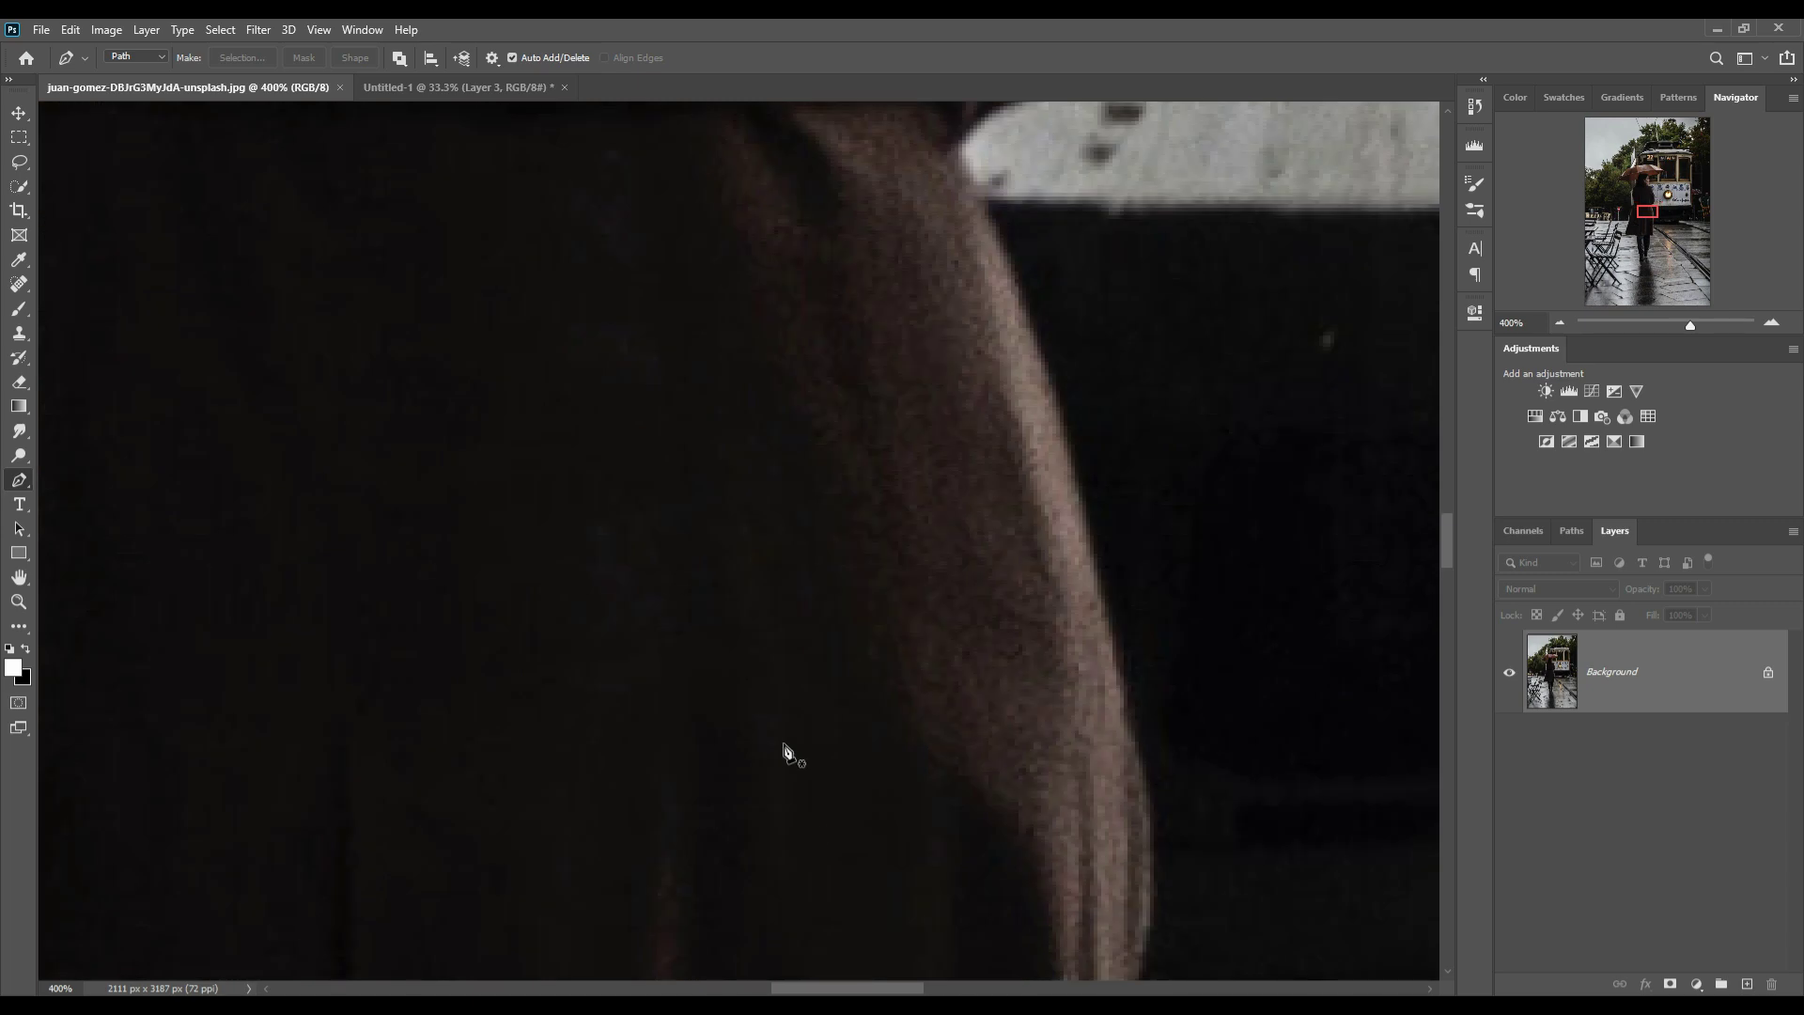
{"action": "mouse_move", "coordinate": [783, 744]}
{"action": "left_mouse_down"}
{"action": "mouse_move", "coordinate": [705, 632]}
{"action": "mouse_move", "coordinate": [918, 375]}
{"action": "left_mouse_up"}
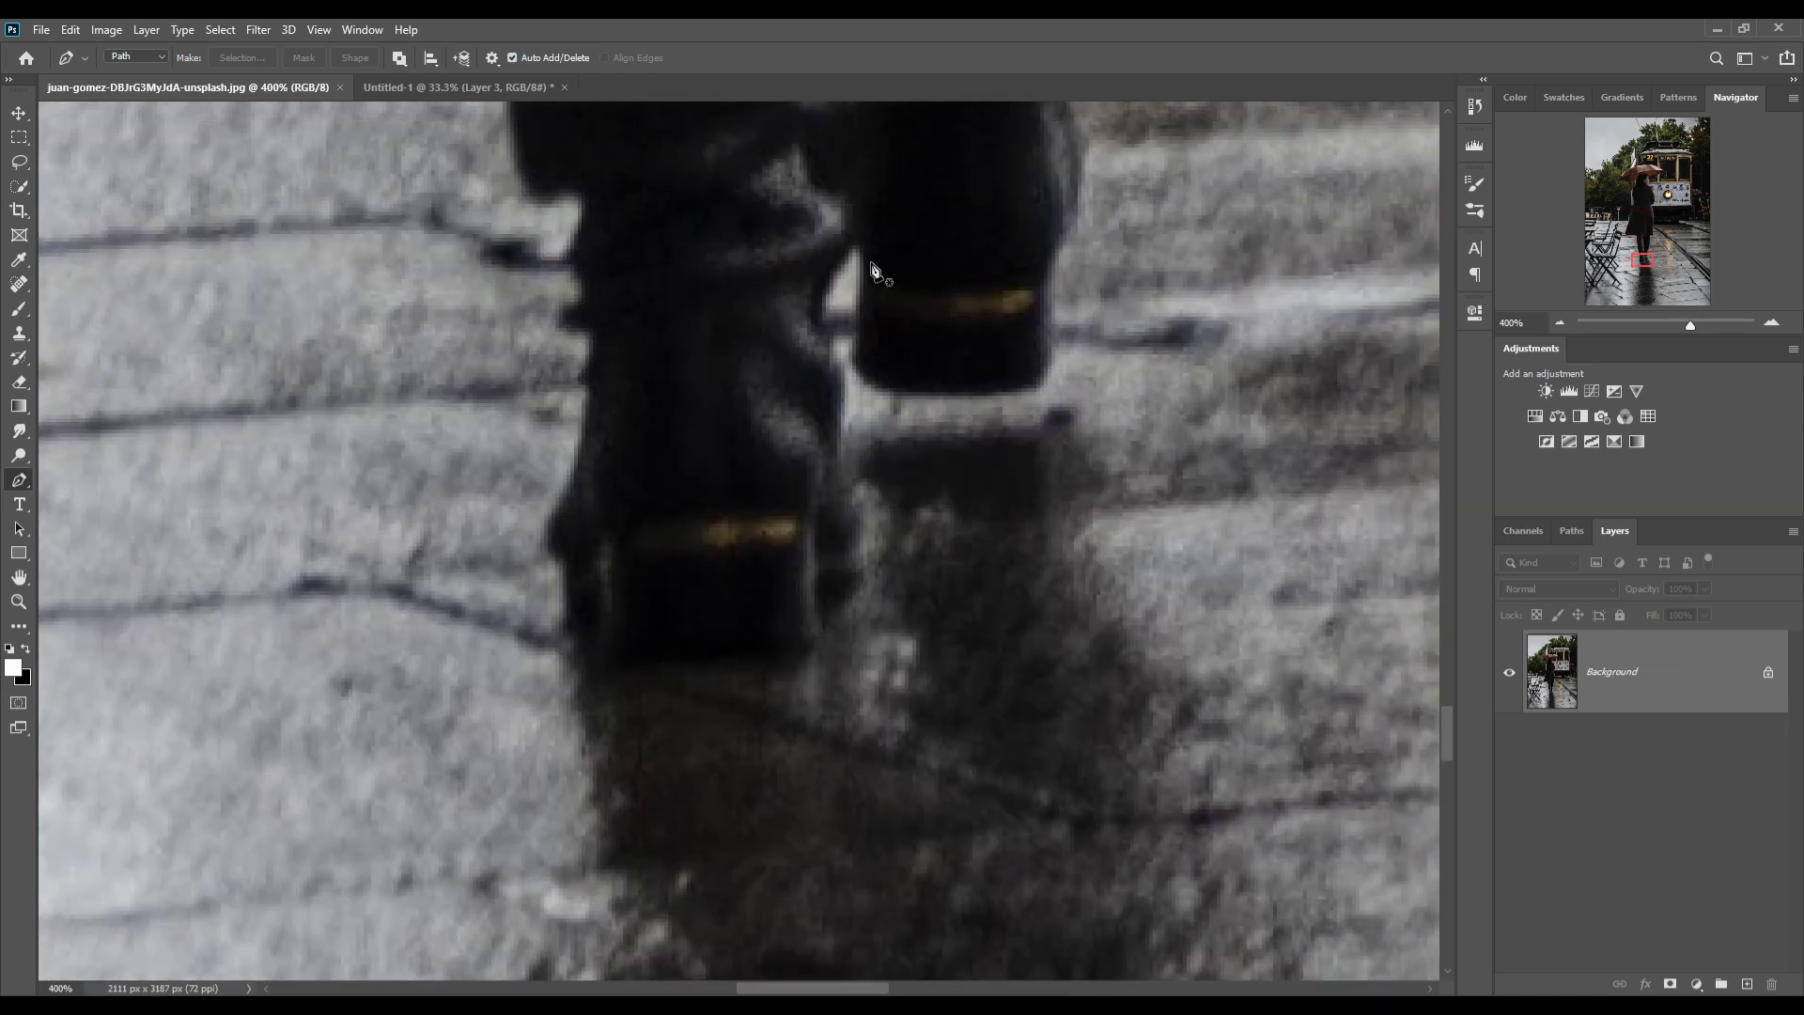
{"action": "left_click", "coordinate": [876, 242]}
{"action": "left_click", "coordinate": [862, 386]}
{"action": "left_click", "coordinate": [659, 664]}
{"action": "left_click", "coordinate": [565, 537]}
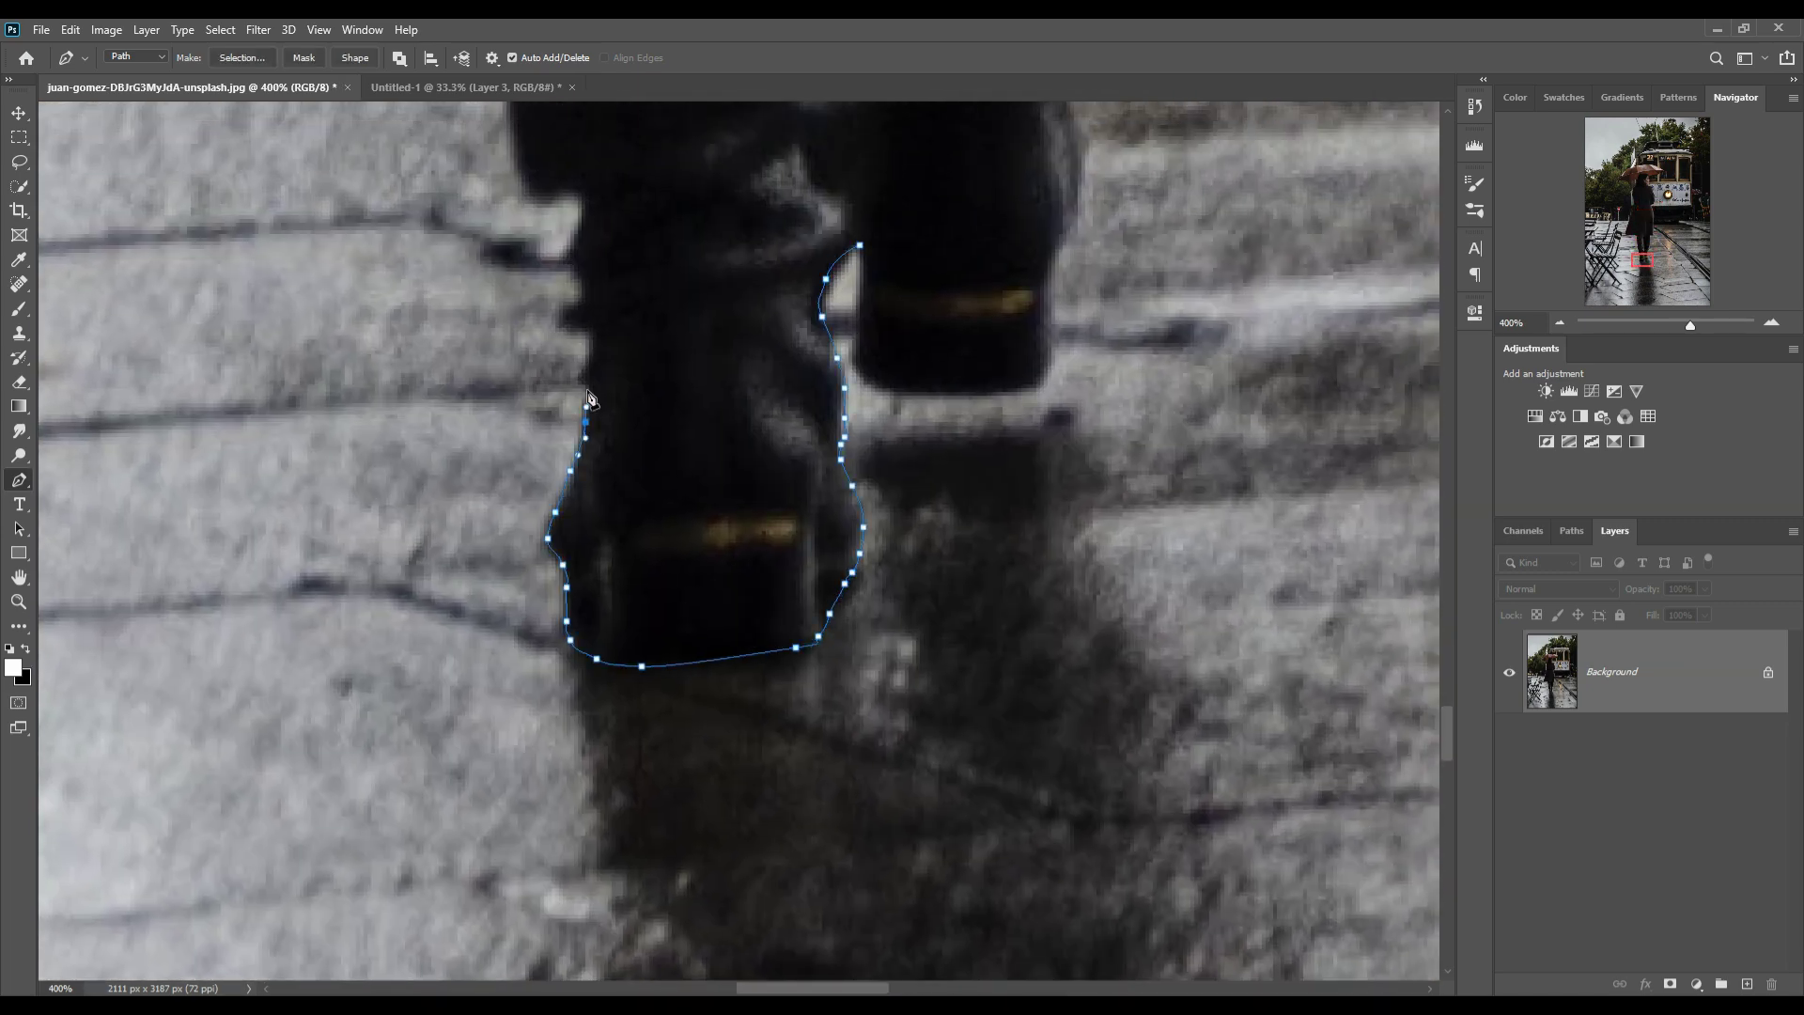
{"action": "left_click", "coordinate": [532, 141]}
Trace the path along the dark coat's edge beside the stone post.
{"action": "left_click_drag", "start_coordinate": [555, 240], "coordinate": [658, 940]}
{"action": "left_click_drag", "start_coordinate": [611, 235], "coordinate": [658, 940]}
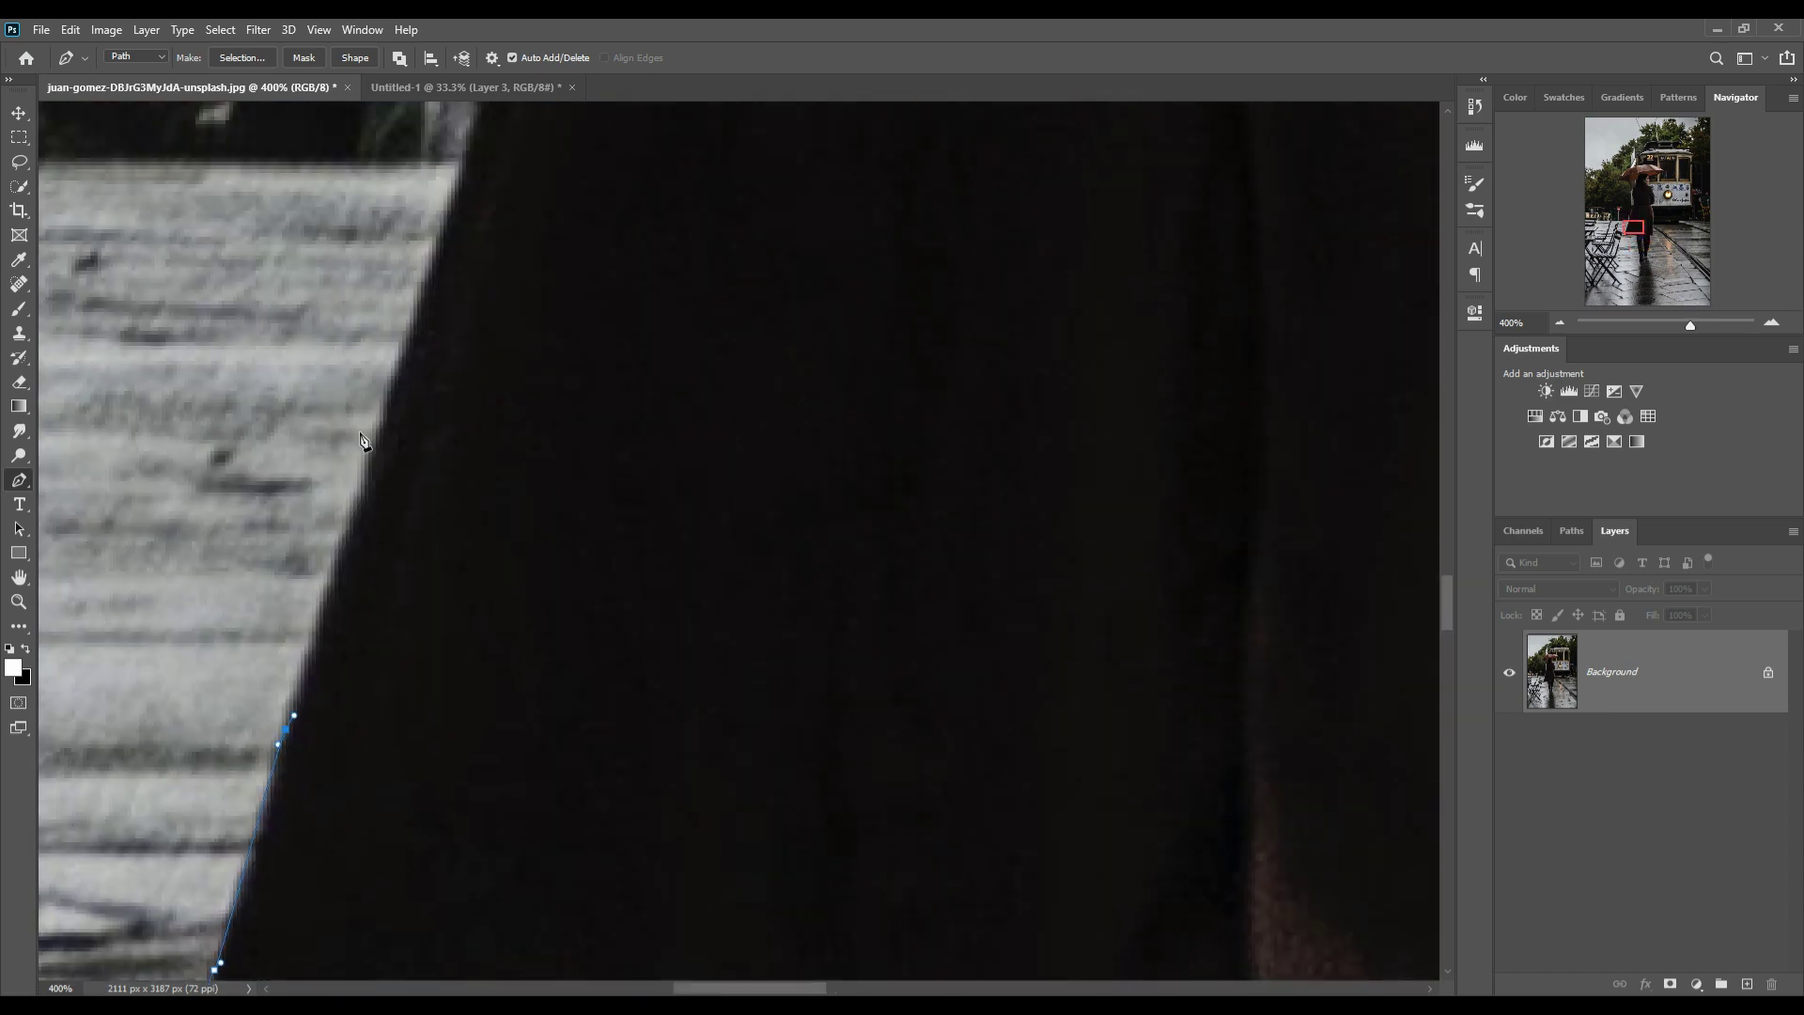
{"action": "mouse_move", "coordinate": [639, 188]}
{"action": "left_mouse_down"}
{"action": "mouse_move", "coordinate": [674, 830]}
{"action": "mouse_move", "coordinate": [715, 555]}
{"action": "left_mouse_up"}
{"action": "left_click_drag", "start_coordinate": [845, 939], "coordinate": [926, 693]}
{"action": "left_click", "coordinate": [833, 435]}
{"action": "left_click", "coordinate": [846, 604]}
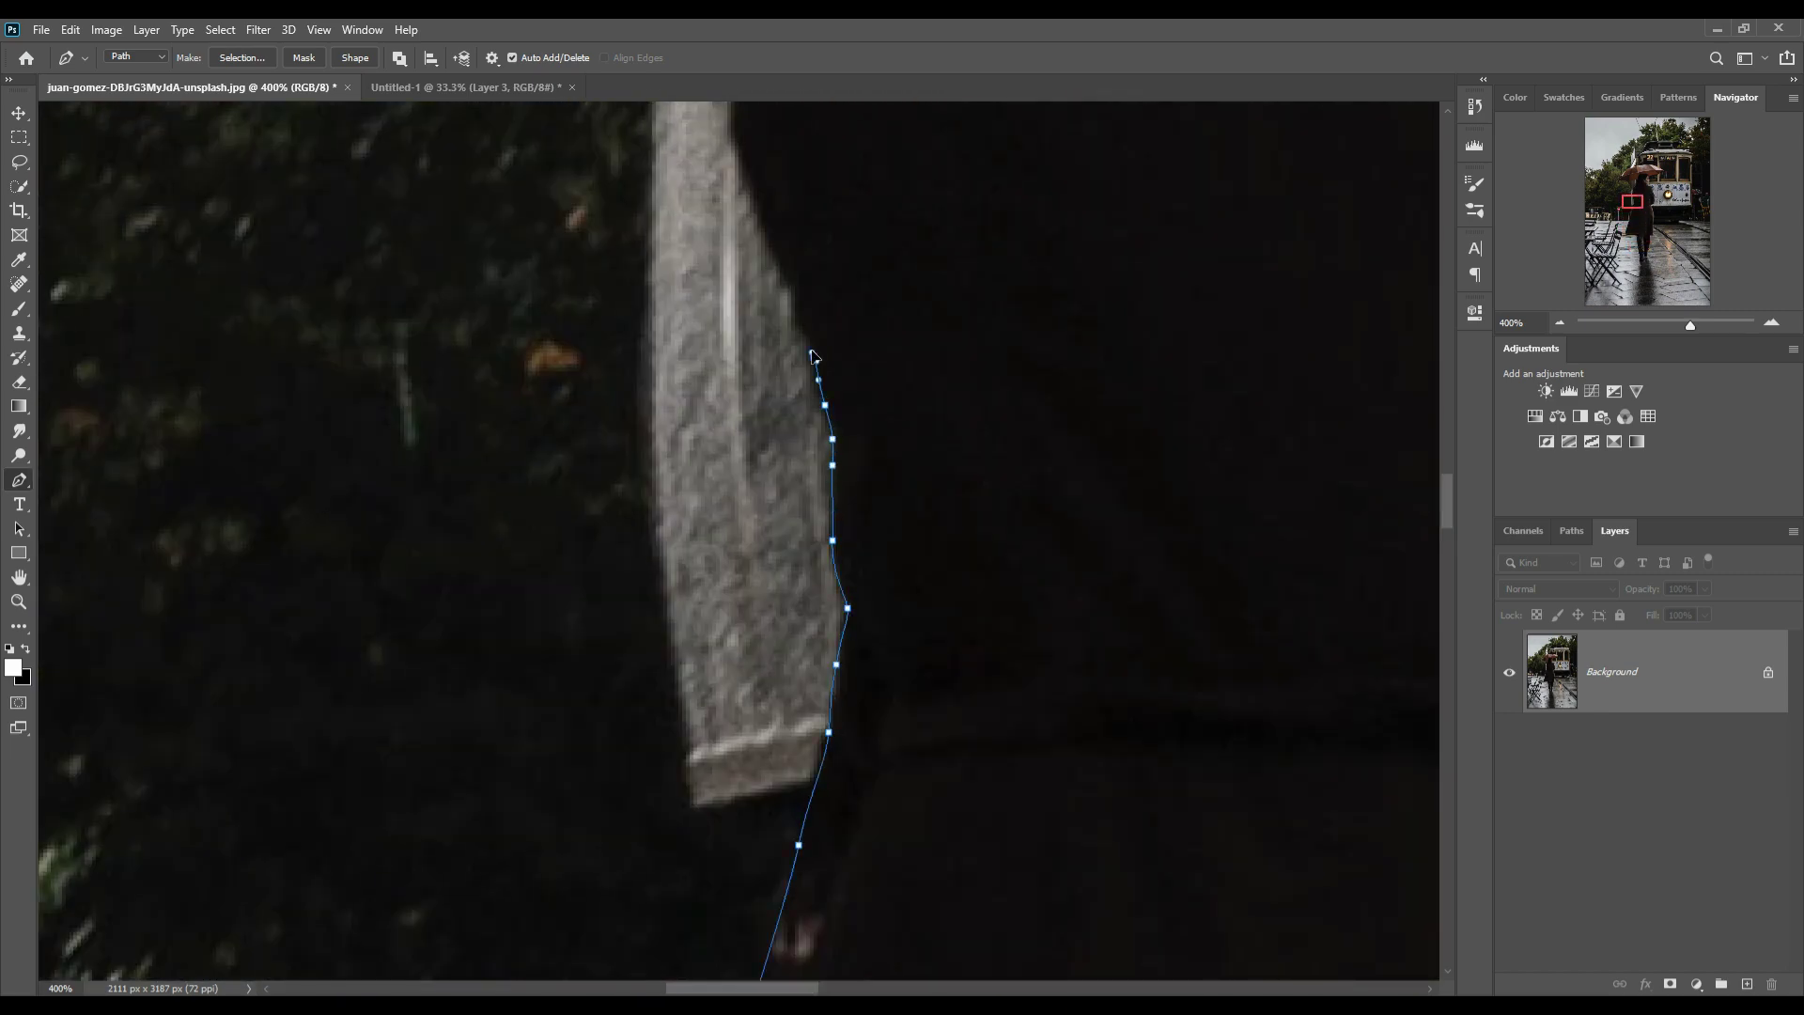
{"action": "left_click_drag", "start_coordinate": [799, 282], "coordinate": [884, 630]}
{"action": "left_click", "coordinate": [874, 385]}
Continue the path along the umbrella's lower edge.
{"action": "left_click_drag", "start_coordinate": [880, 379], "coordinate": [892, 606]}
{"action": "left_click", "coordinate": [922, 544]}
{"action": "left_click", "coordinate": [966, 452]}
{"action": "left_click", "coordinate": [1039, 313]}
{"action": "left_click", "coordinate": [443, 504]}
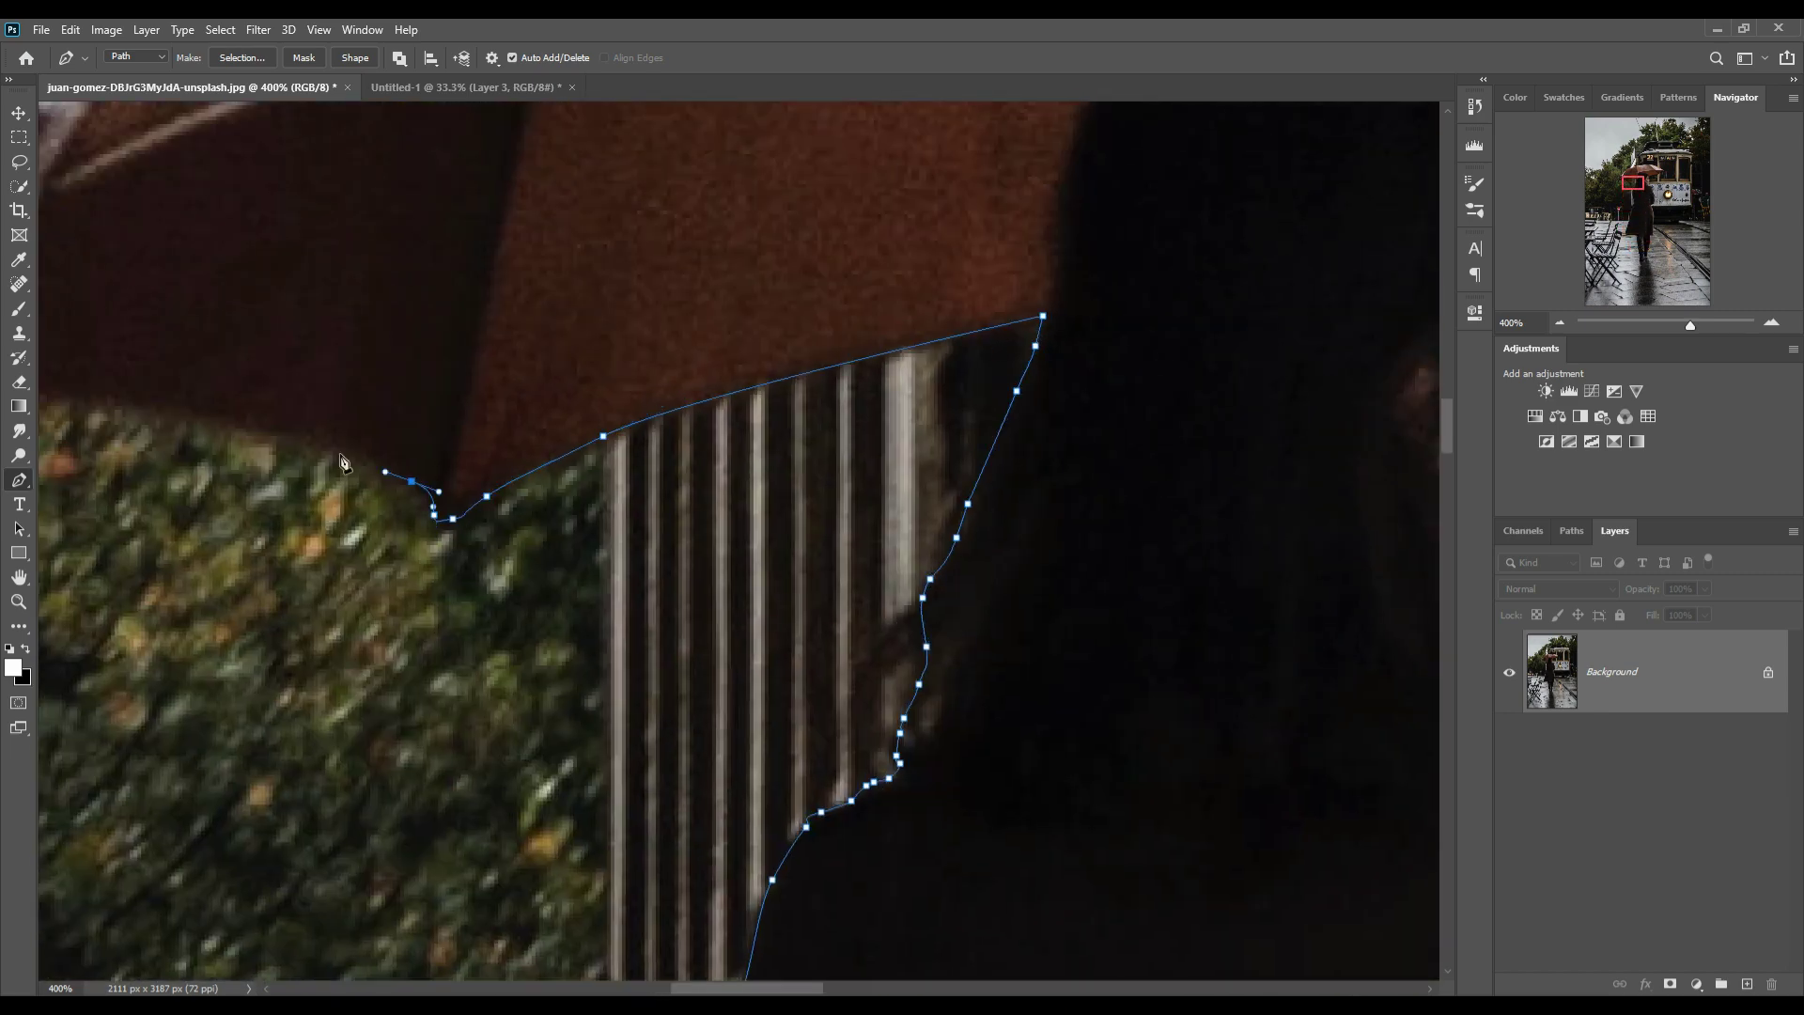
{"action": "left_click_drag", "start_coordinate": [442, 503], "coordinate": [686, 598]}
Trace around the umbrella's top edge and back along its underside.
{"action": "left_click_drag", "start_coordinate": [695, 324], "coordinate": [648, 690]}
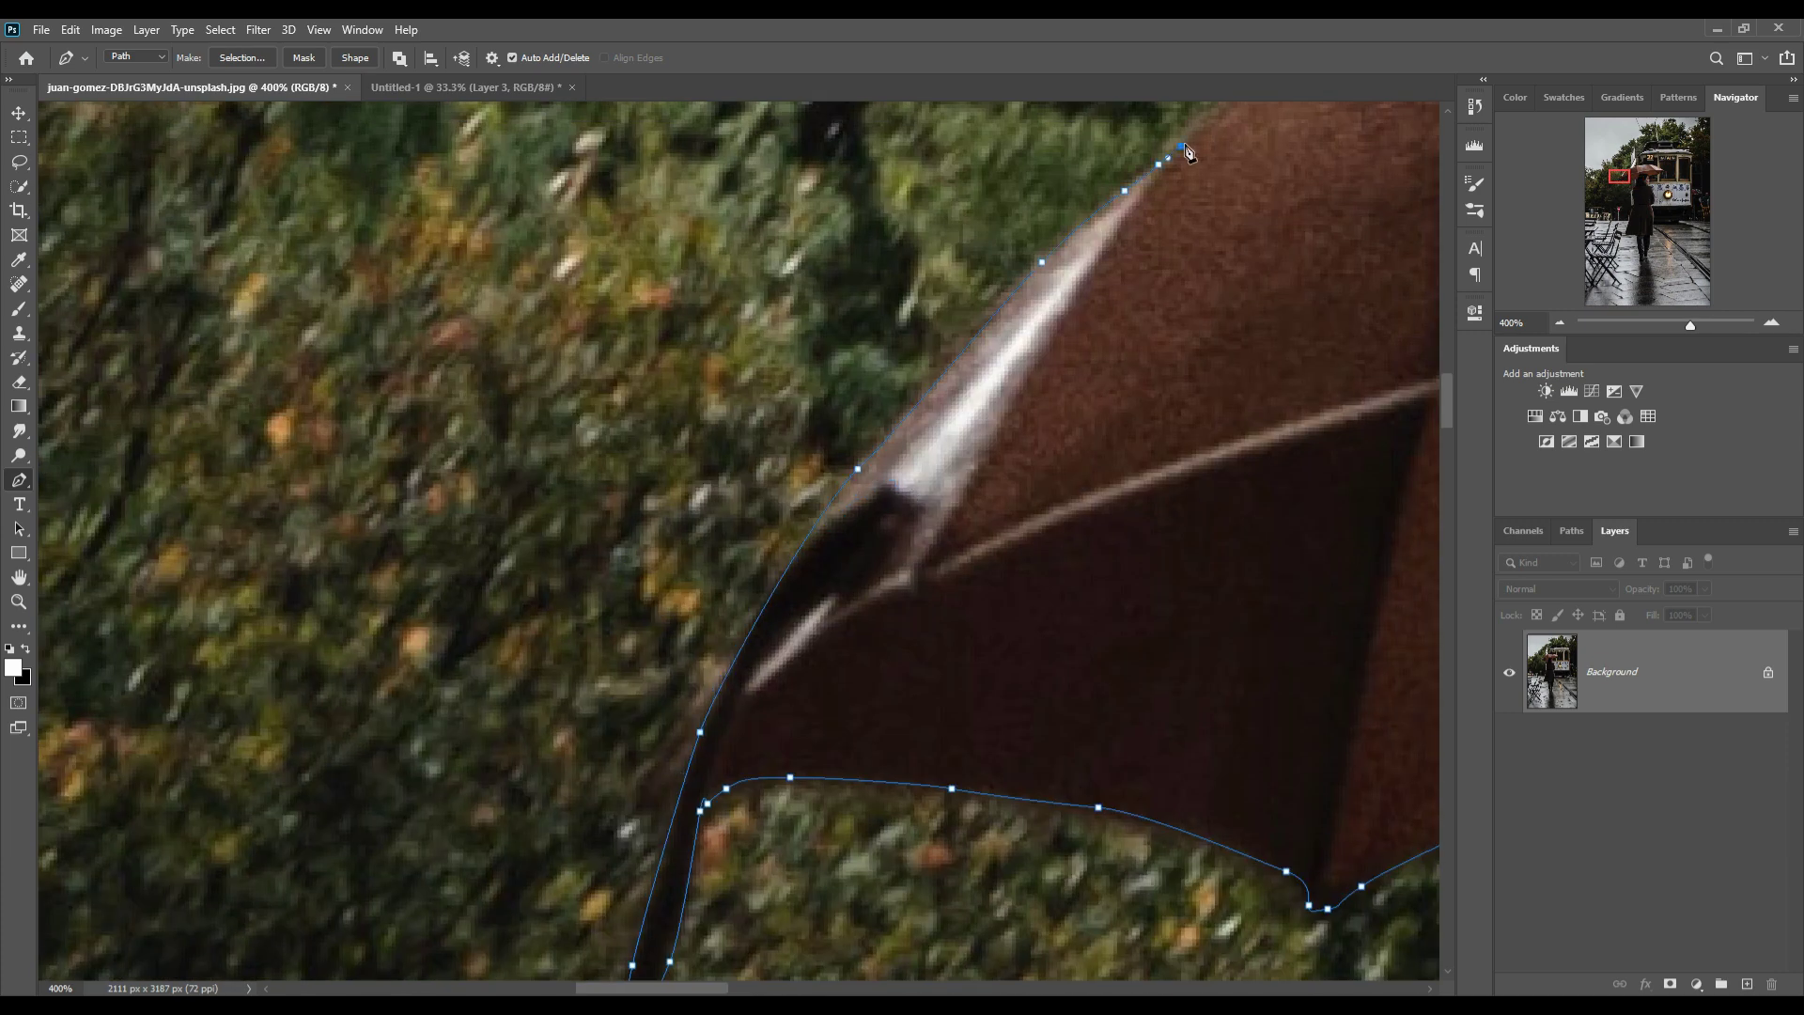
{"action": "left_click_drag", "start_coordinate": [1181, 148], "coordinate": [631, 619]}
{"action": "left_click_drag", "start_coordinate": [1278, 413], "coordinate": [456, 472]}
{"action": "left_click", "coordinate": [1067, 363]}
{"action": "left_click", "coordinate": [918, 419]}
{"action": "mouse_move", "coordinate": [1072, 479]}
{"action": "left_mouse_down"}
{"action": "mouse_move", "coordinate": [470, 479]}
{"action": "mouse_move", "coordinate": [295, 241]}
{"action": "left_mouse_up"}
{"action": "left_click", "coordinate": [745, 490]}
{"action": "left_click", "coordinate": [800, 542]}
{"action": "left_click", "coordinate": [463, 765]}
{"action": "left_click_drag", "start_coordinate": [469, 771], "coordinate": [761, 564]}
Trace the woman's face profile, chin, neck, and down the hair edge.
{"action": "left_click", "coordinate": [827, 808]}
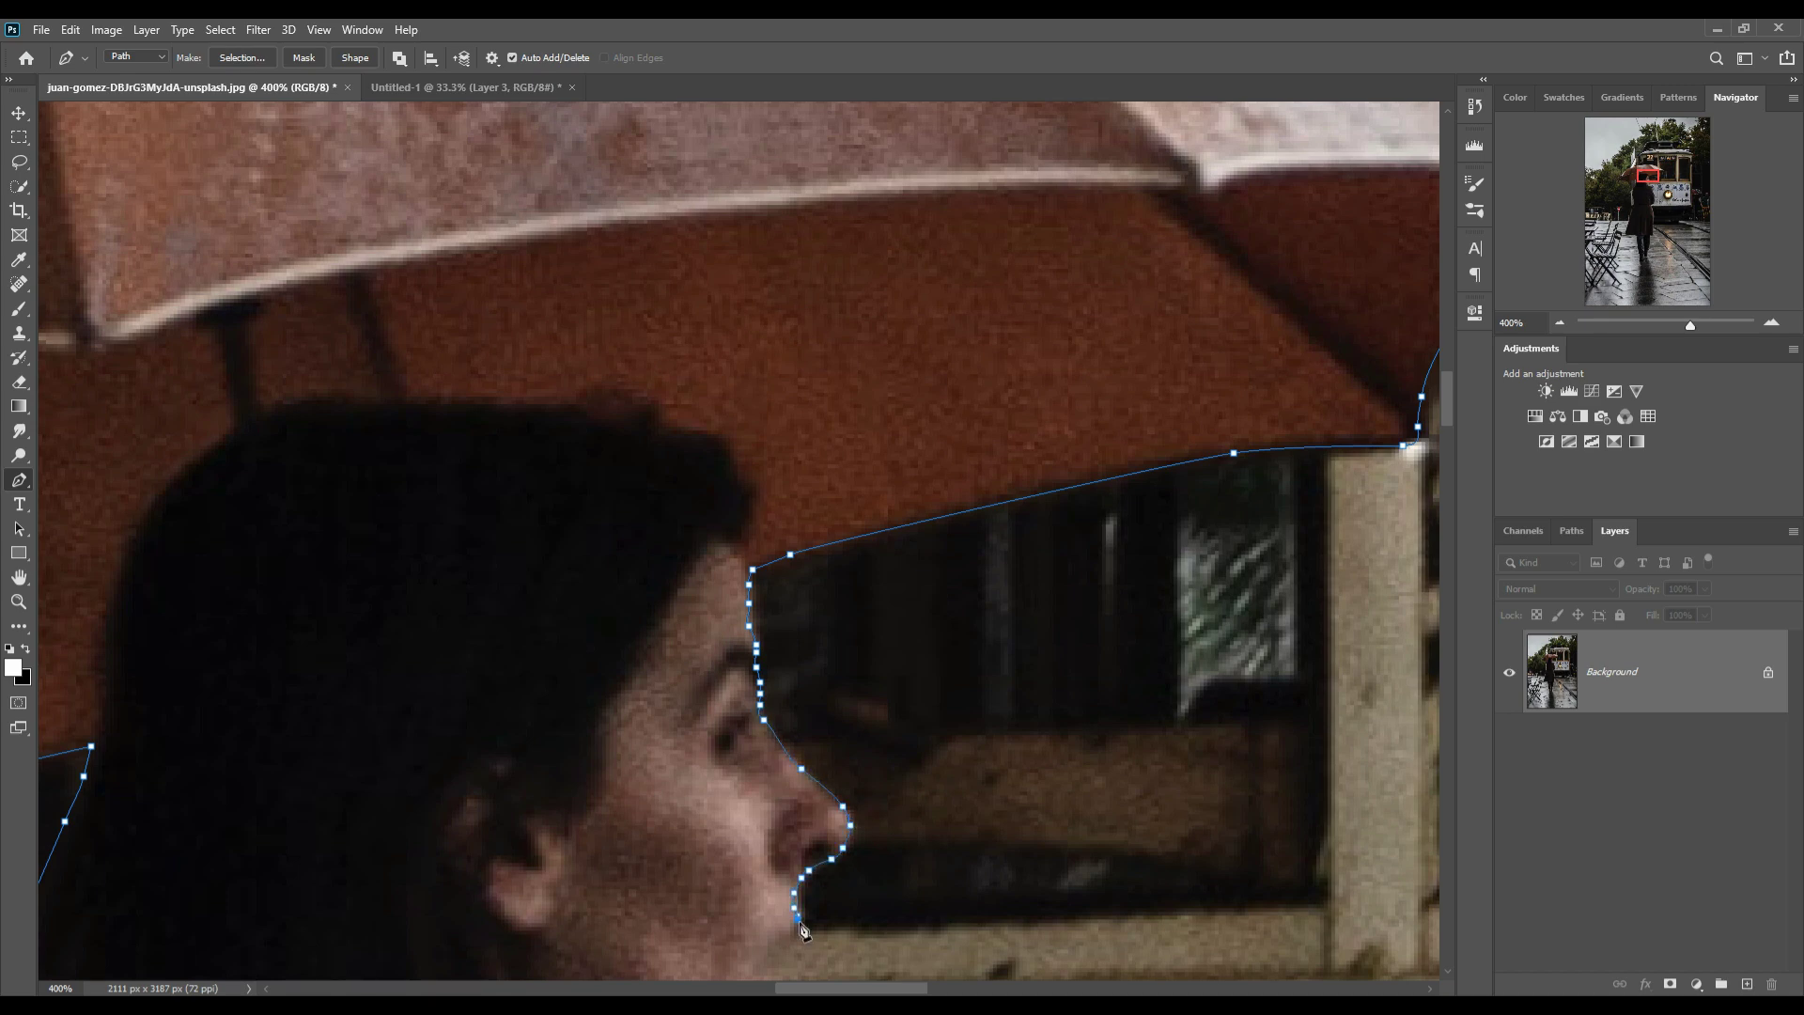
{"action": "left_click_drag", "start_coordinate": [827, 846], "coordinate": [860, 639]}
{"action": "left_click", "coordinate": [843, 632]}
{"action": "left_click", "coordinate": [799, 663]}
{"action": "left_click_drag", "start_coordinate": [845, 846], "coordinate": [724, 240]}
{"action": "left_click", "coordinate": [921, 554]}
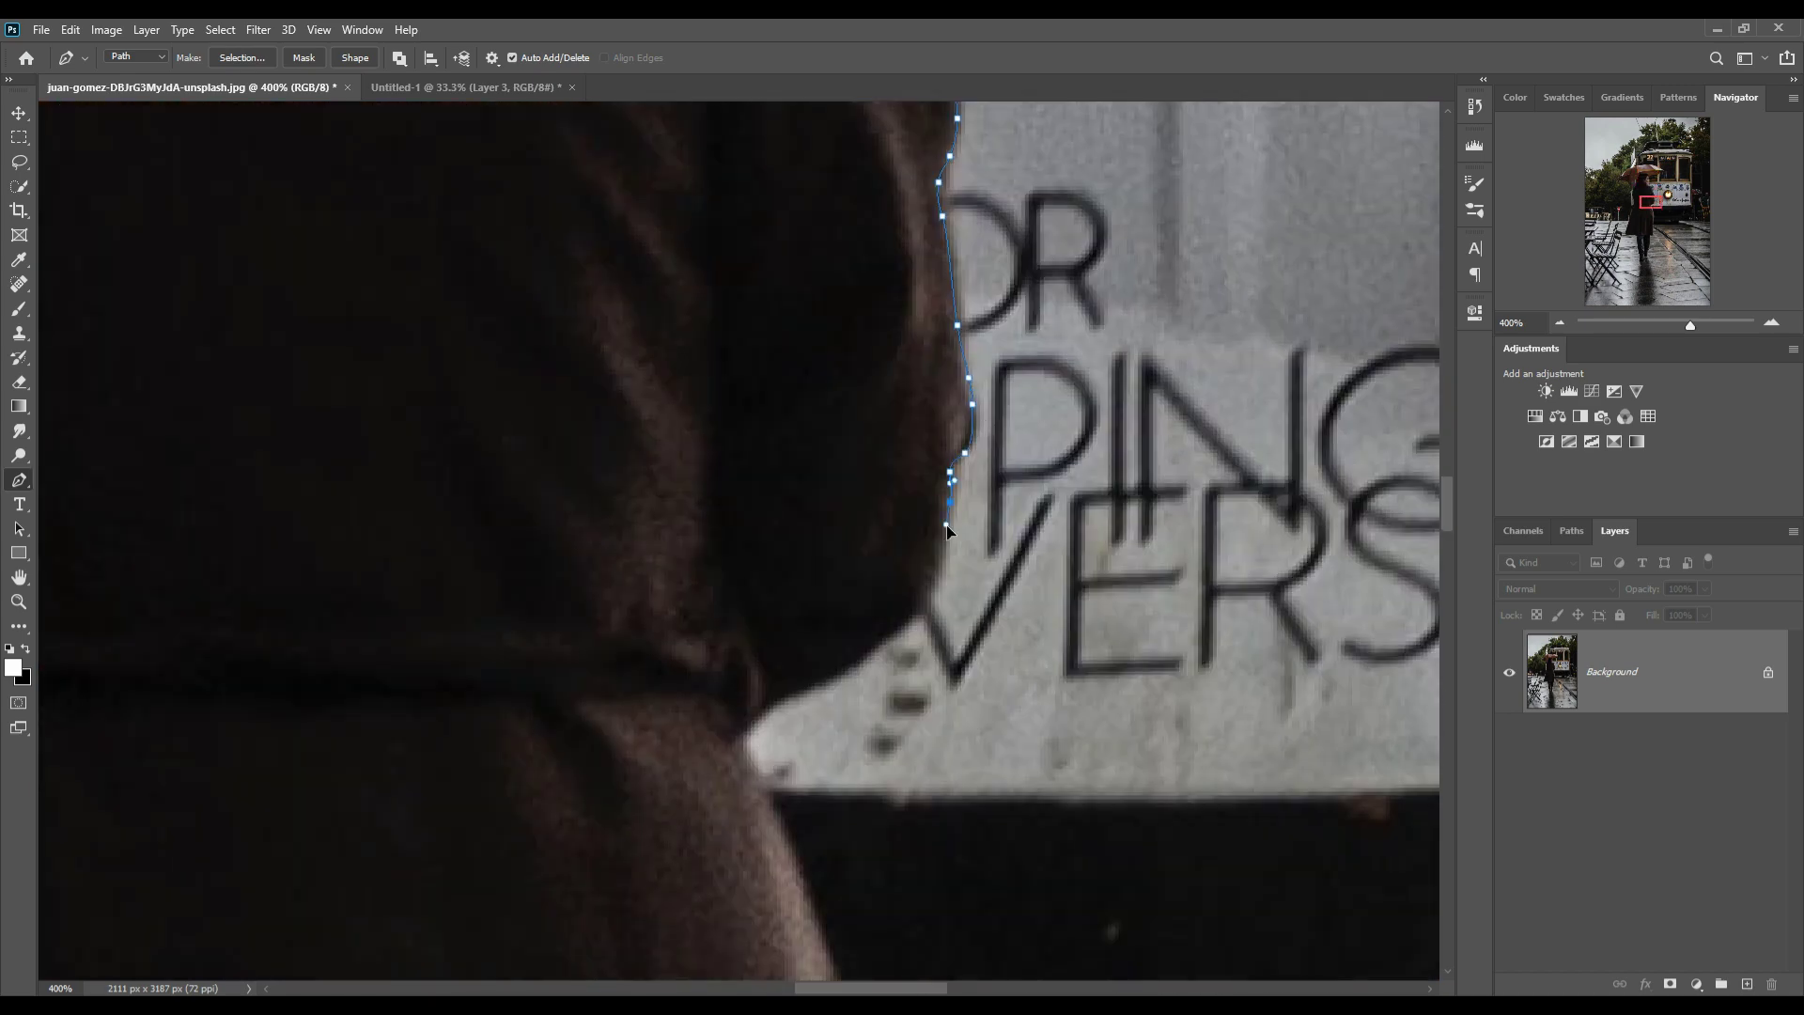
{"action": "left_click_drag", "start_coordinate": [940, 846], "coordinate": [940, 320]}
{"action": "left_click", "coordinate": [872, 648]}
{"action": "left_click", "coordinate": [746, 747]}
Trace the coat hem and down the right edge of the leg.
{"action": "left_click_drag", "start_coordinate": [751, 766], "coordinate": [902, 282]}
{"action": "left_click", "coordinate": [910, 550]}
{"action": "left_click_drag", "start_coordinate": [902, 846], "coordinate": [902, 281]}
{"action": "left_click", "coordinate": [705, 818]}
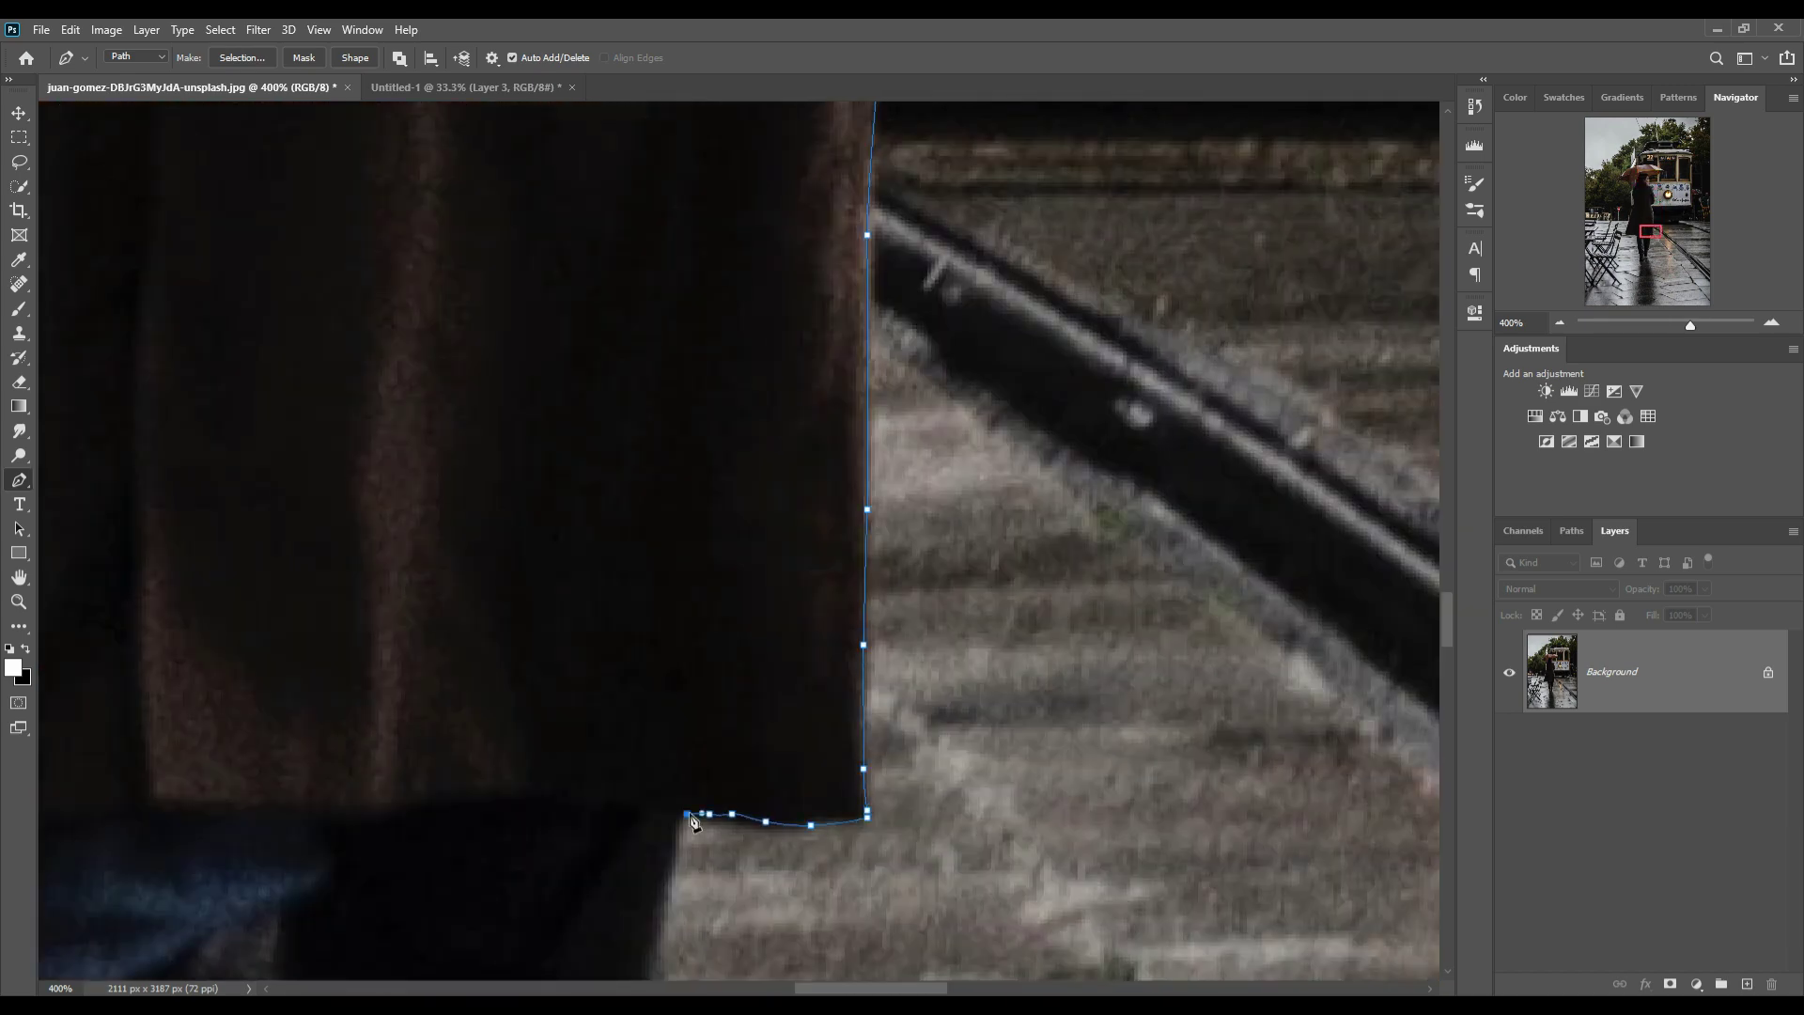
{"action": "left_click", "coordinate": [894, 712]}
{"action": "left_click_drag", "start_coordinate": [894, 823], "coordinate": [1053, 324]}
{"action": "left_click", "coordinate": [1042, 324]}
{"action": "left_click", "coordinate": [989, 470]}
{"action": "left_click", "coordinate": [971, 512]}
{"action": "left_click", "coordinate": [978, 557]}
{"action": "left_click", "coordinate": [997, 584]}
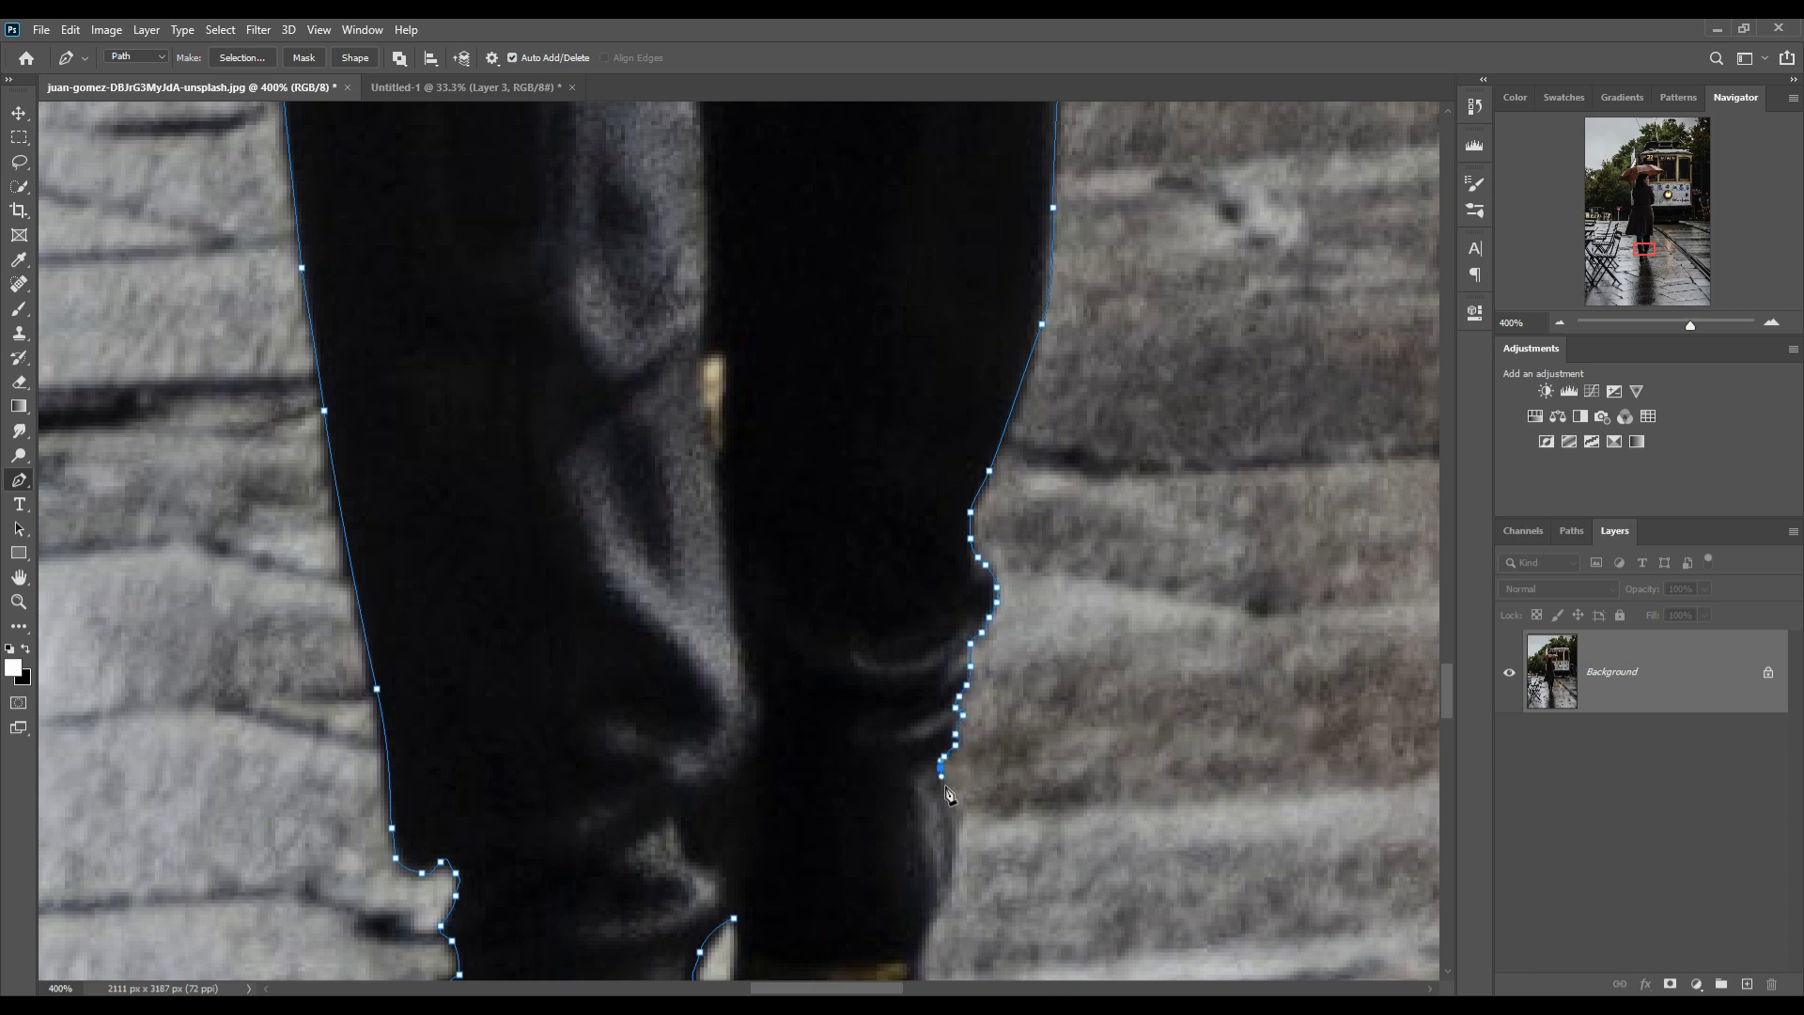
Add an anchor at the boot edge and close the path at its starting point.
{"action": "left_click", "coordinate": [926, 938]}
{"action": "left_click_drag", "start_coordinate": [927, 982], "coordinate": [1020, 622]}
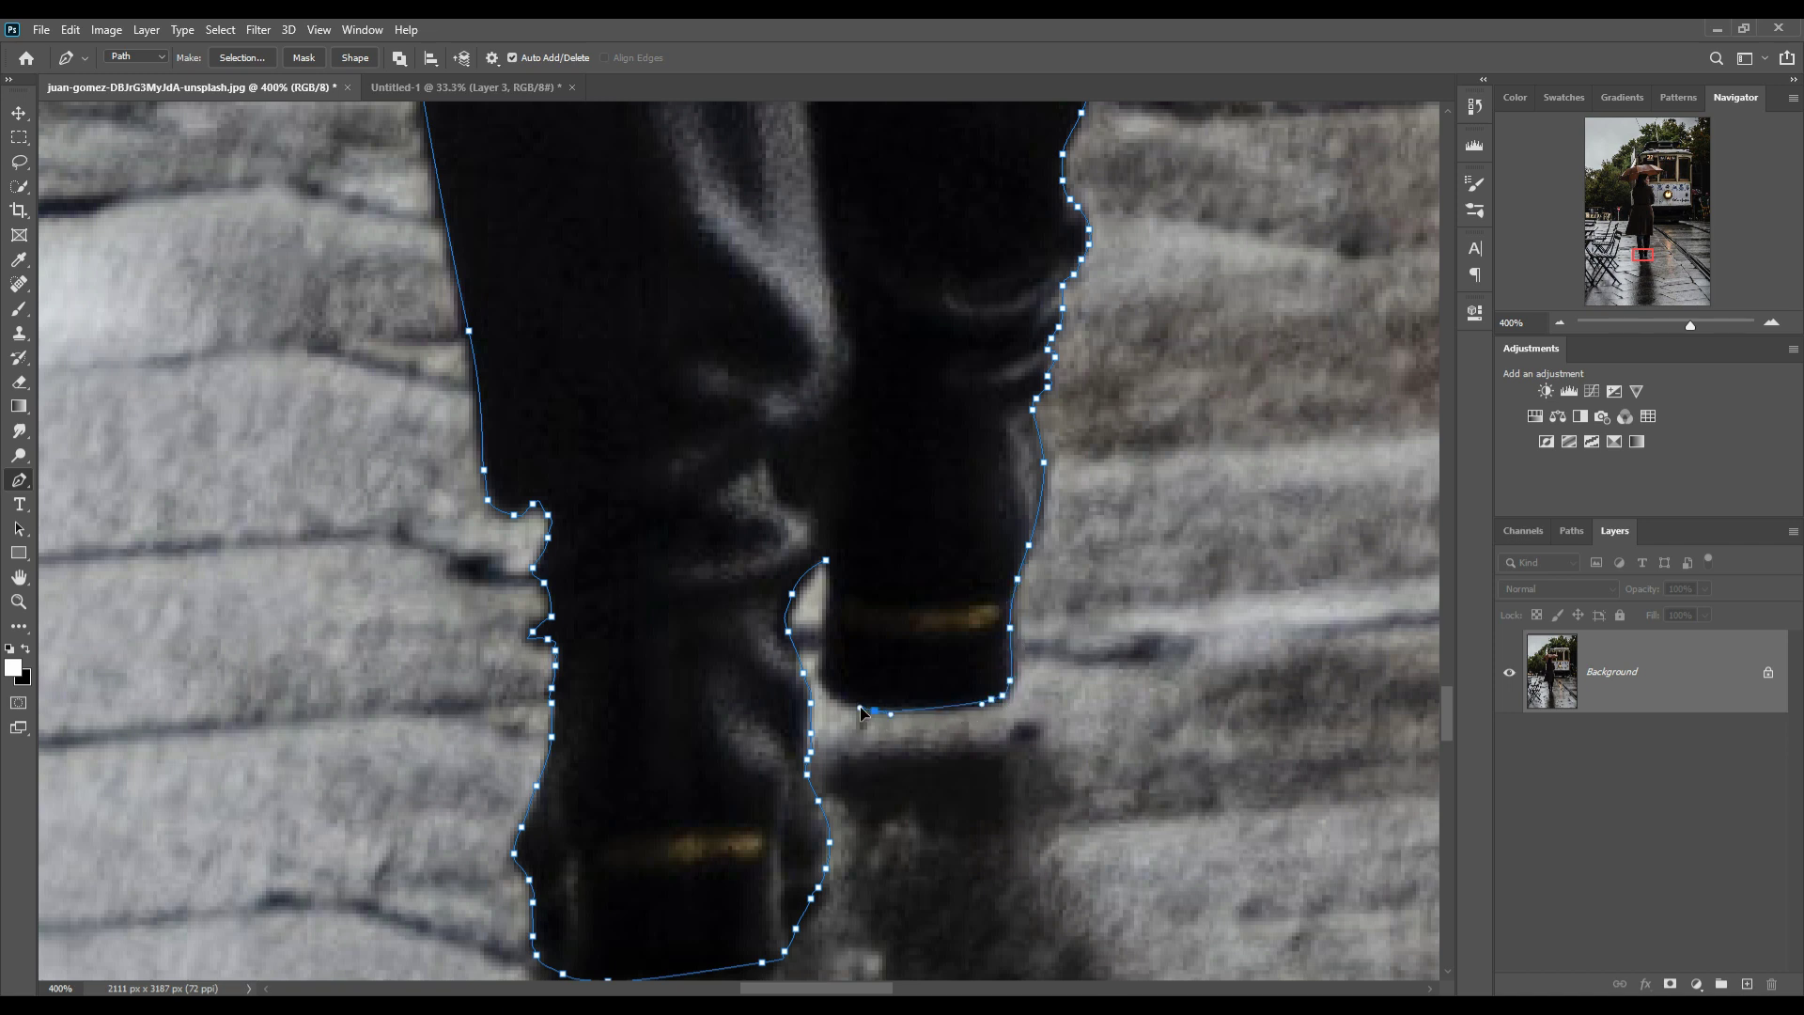
{"action": "left_click", "coordinate": [827, 562]}
{"action": "scroll", "coordinate": [917, 521], "scroll_direction": "down", "scroll_amount": 3}
Fit the photo to view and convert the woman's path into a selection.
{"action": "key", "text": "ctrl+0"}
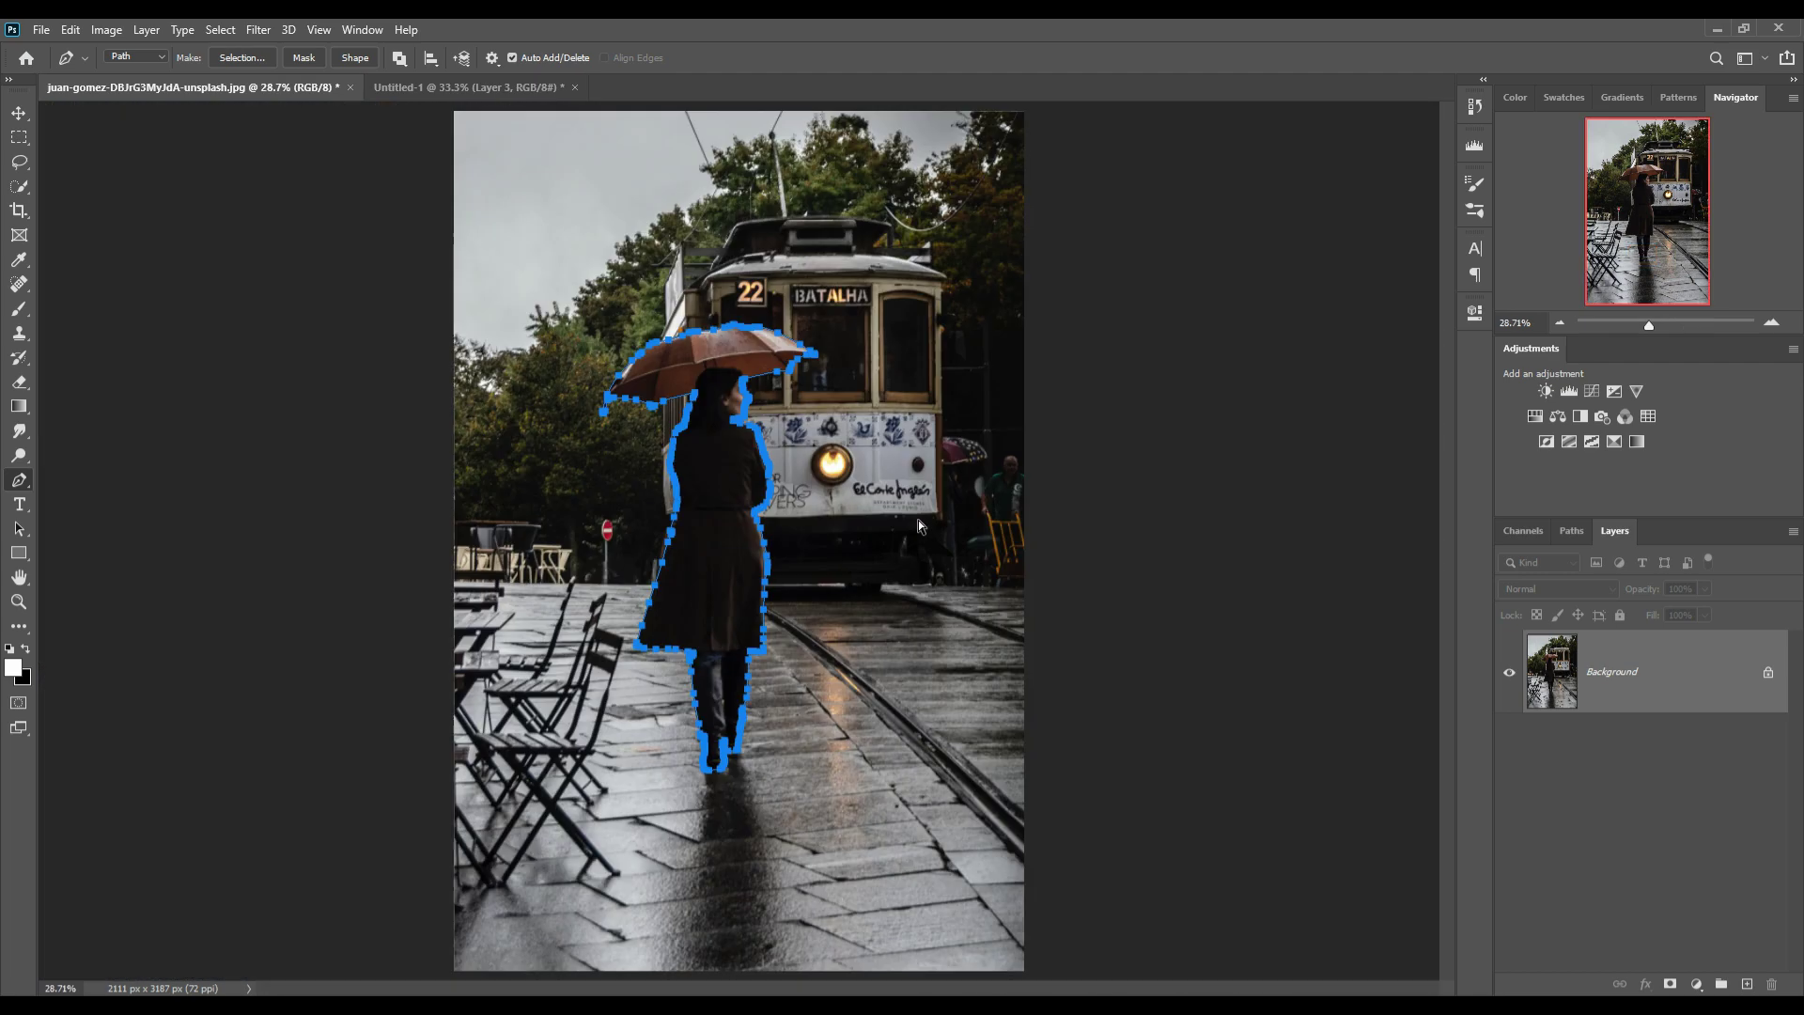
{"action": "right_click", "coordinate": [724, 504]}
{"action": "left_click", "coordinate": [795, 583]}
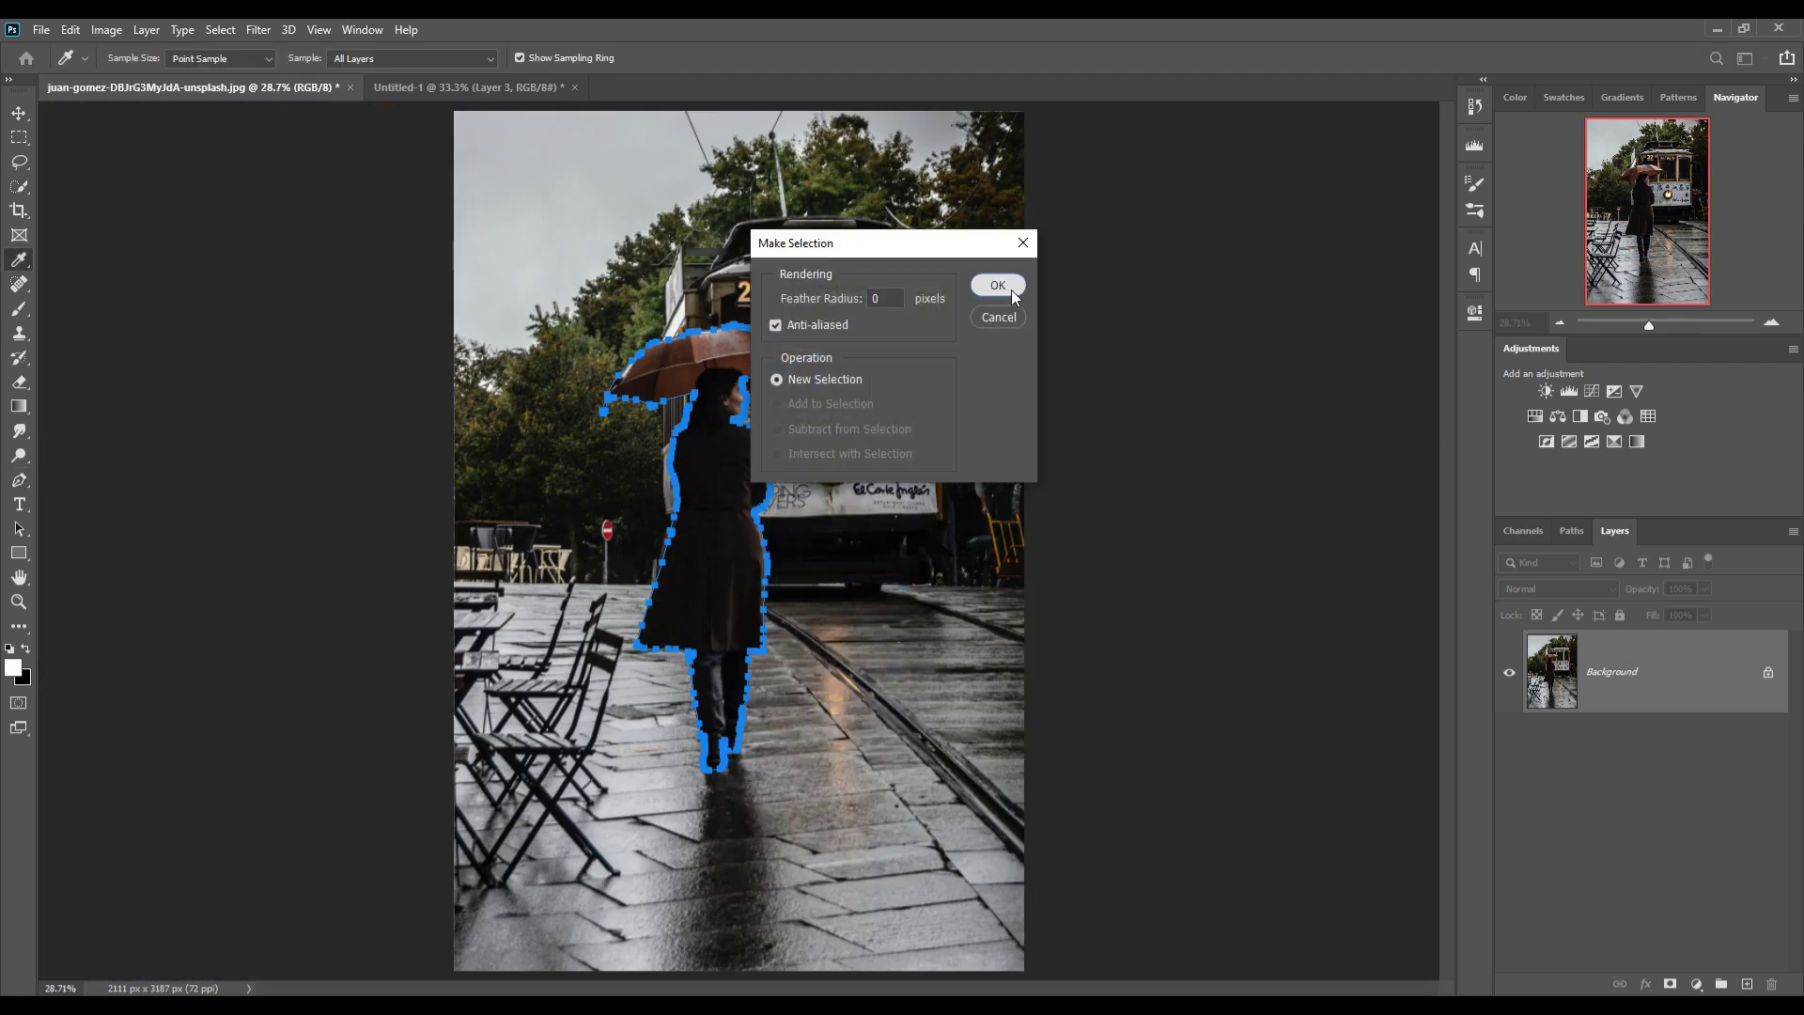
{"action": "left_click", "coordinate": [1012, 290]}
Move the selected woman onto the house scene, with her layer above the house.
{"action": "key", "text": "v"}
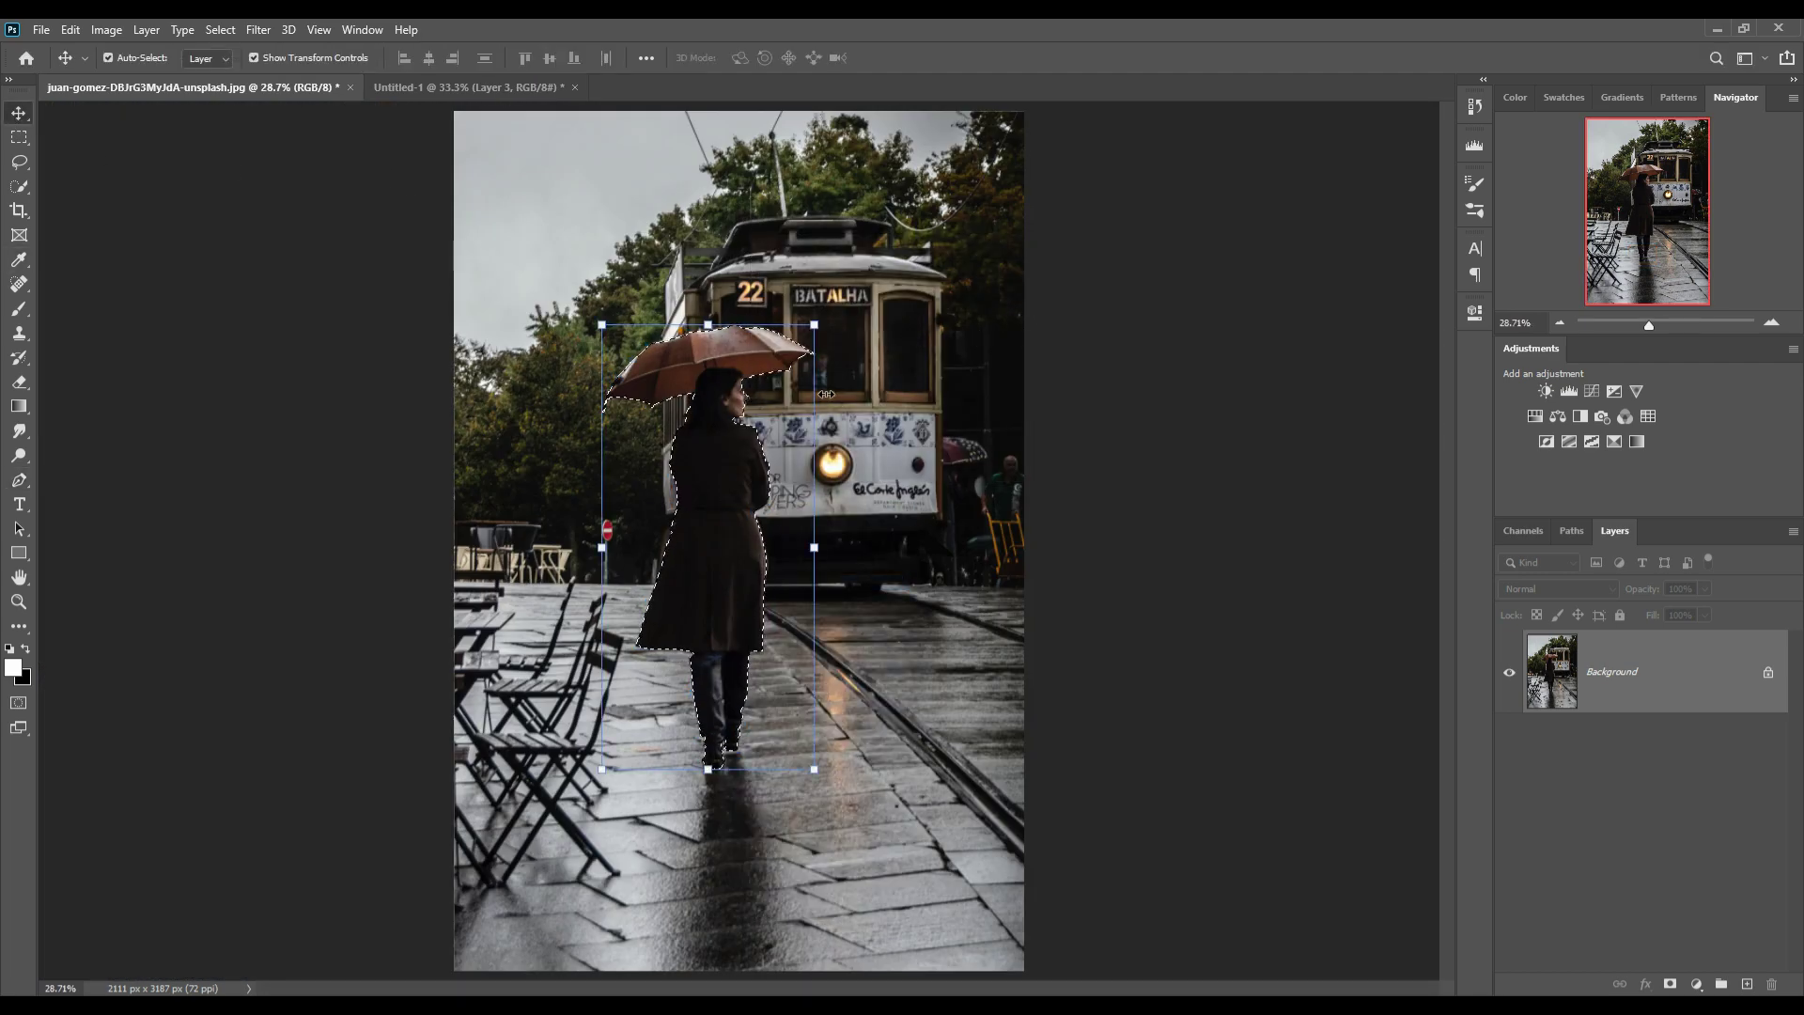
{"action": "left_click_drag", "start_coordinate": [239, 94], "coordinate": [1226, 250]}
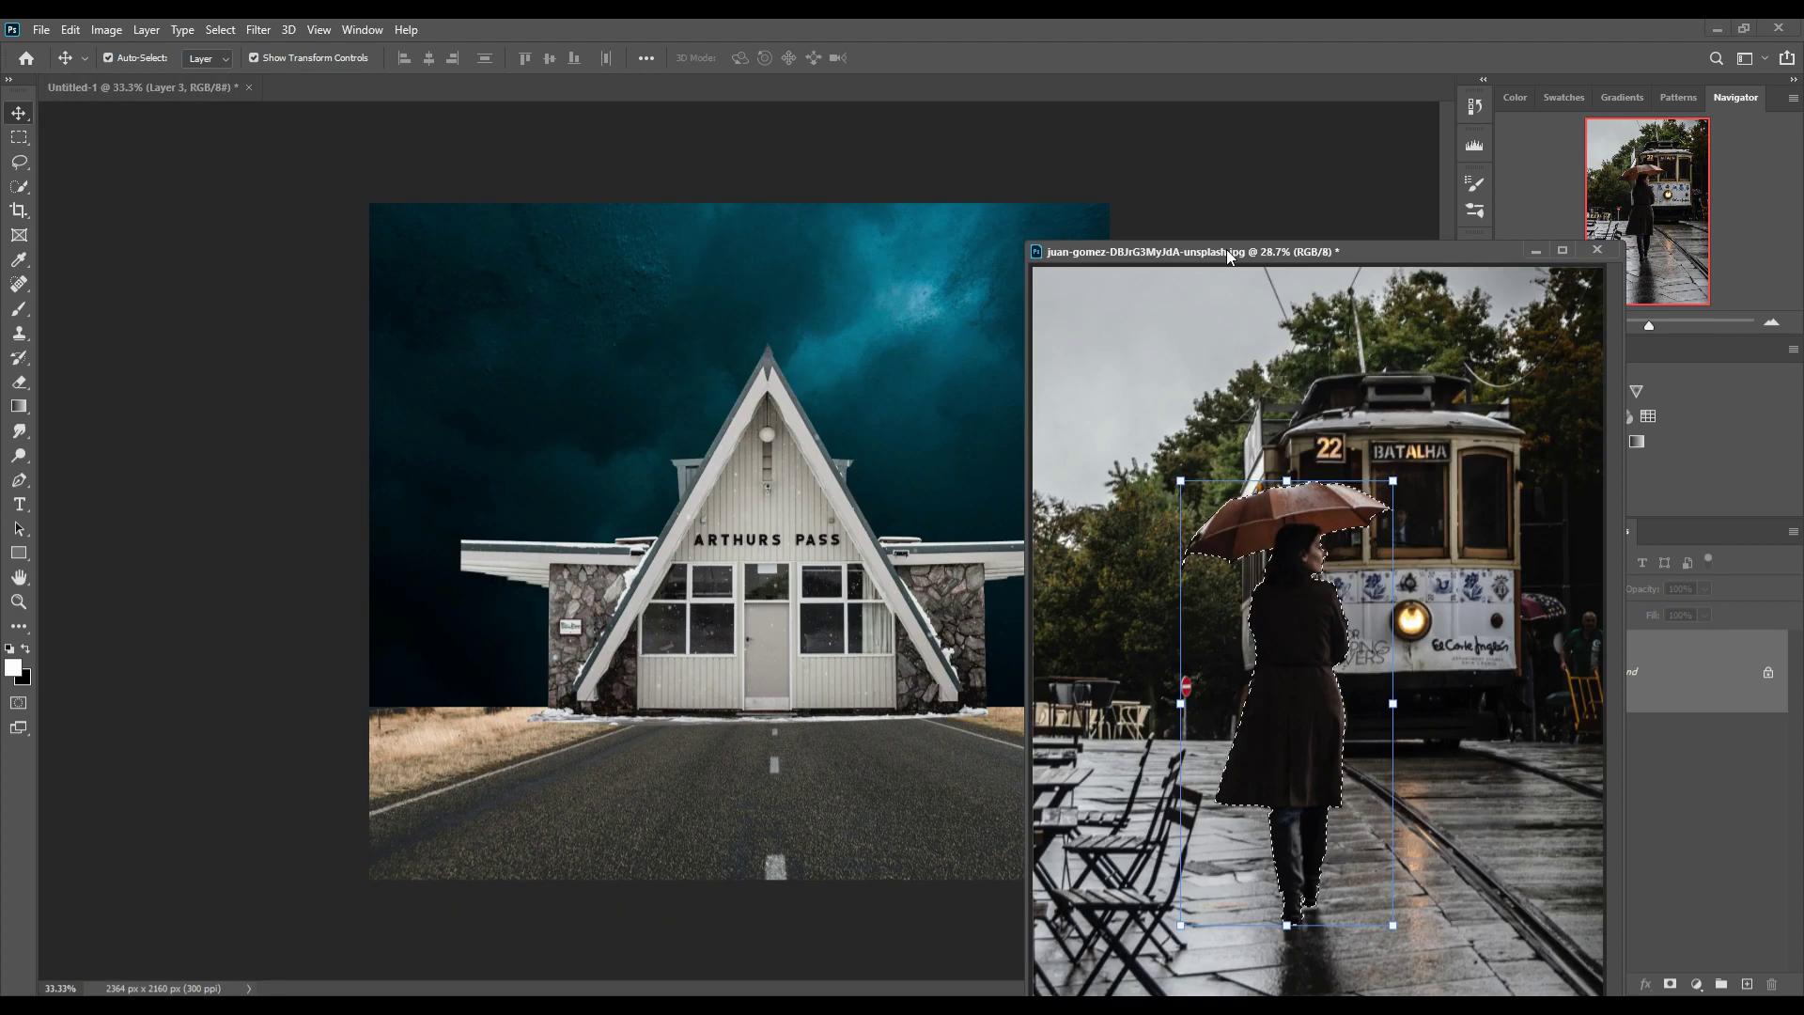
{"action": "left_click_drag", "start_coordinate": [1062, 657], "coordinate": [880, 618]}
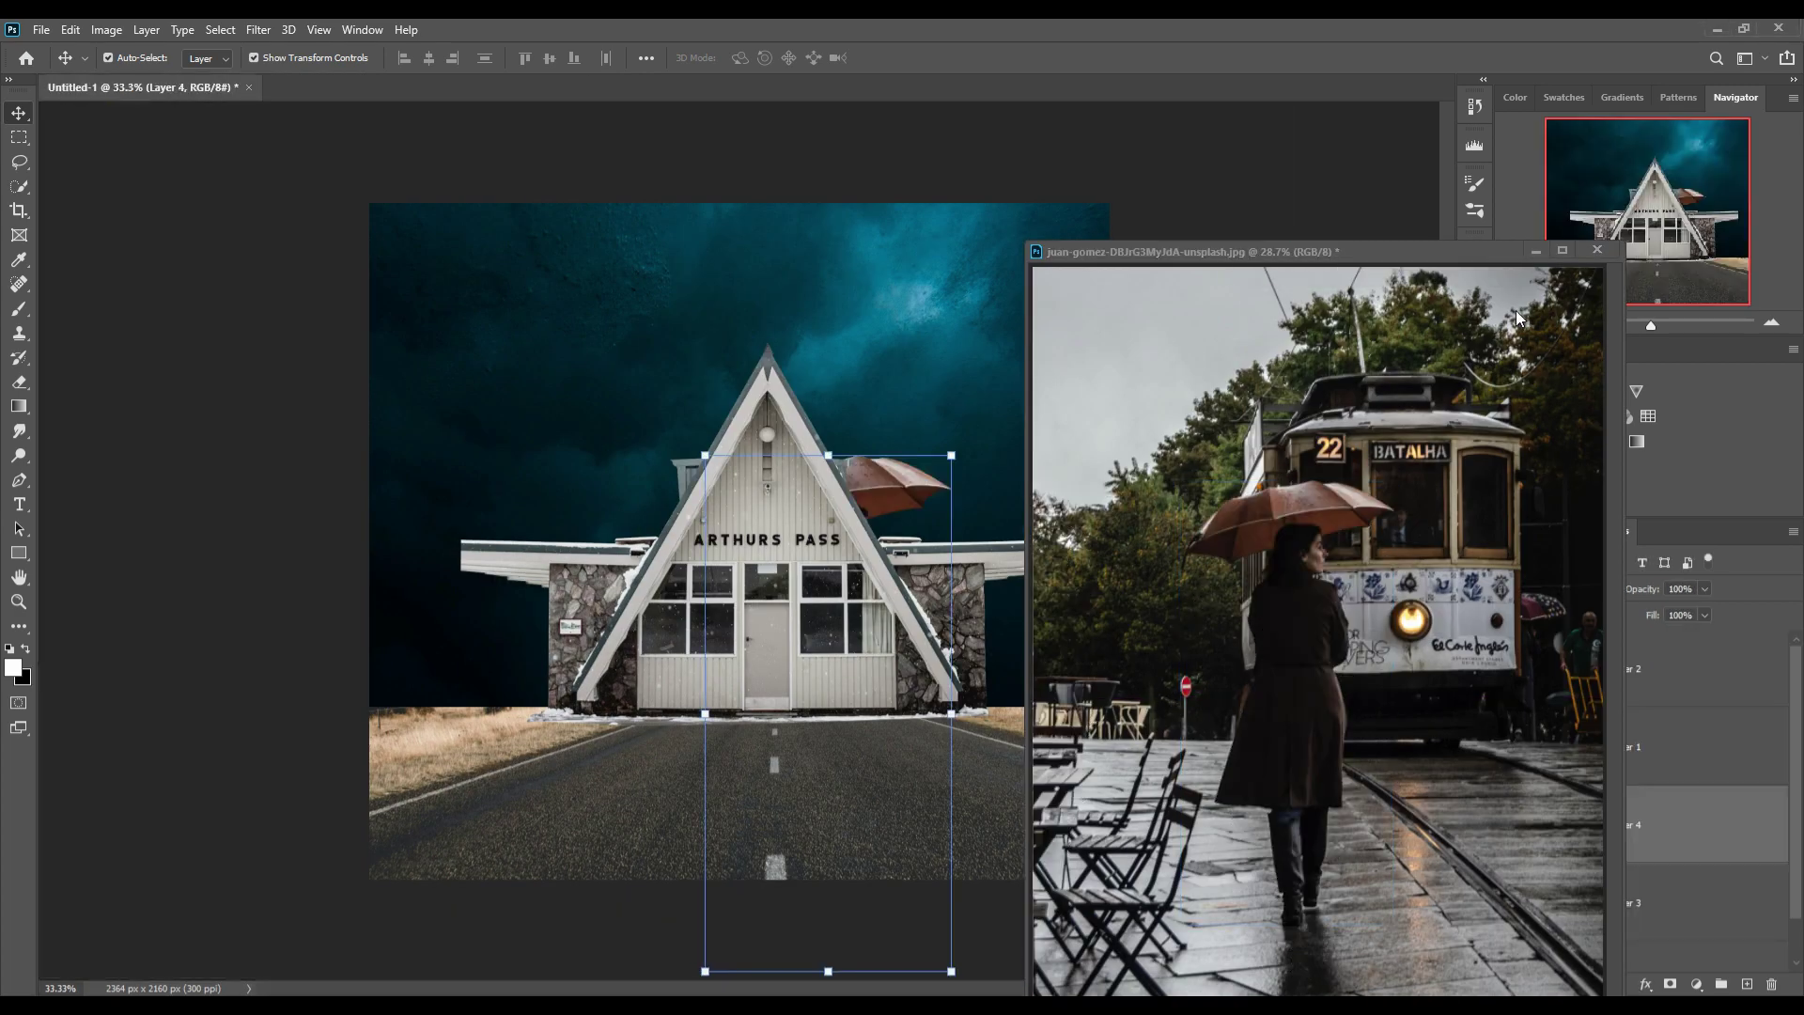
{"action": "left_click_drag", "start_coordinate": [1193, 251], "coordinate": [1093, 455]}
{"action": "left_click_drag", "start_coordinate": [1649, 826], "coordinate": [1682, 648]}
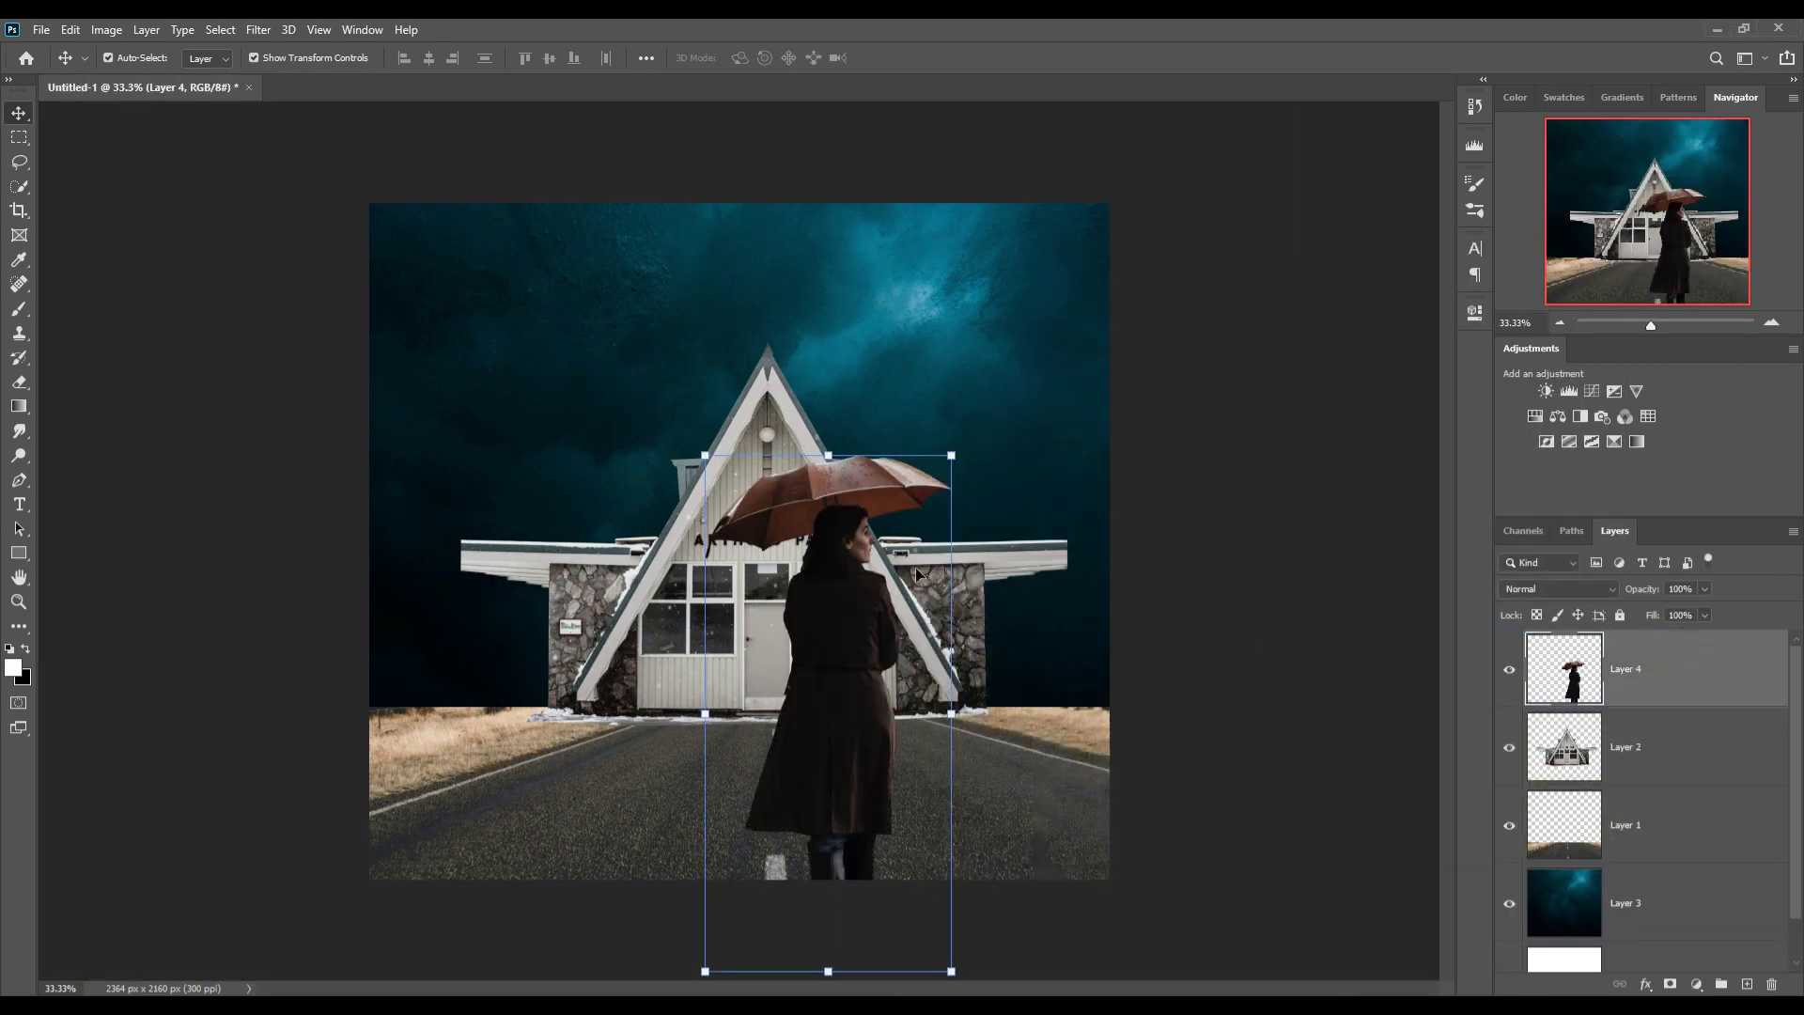
Scale the woman down to about 60% and place her on the road.
{"action": "left_click_drag", "start_coordinate": [839, 465], "coordinate": [840, 602]}
{"action": "left_click_drag", "start_coordinate": [837, 769], "coordinate": [777, 648]}
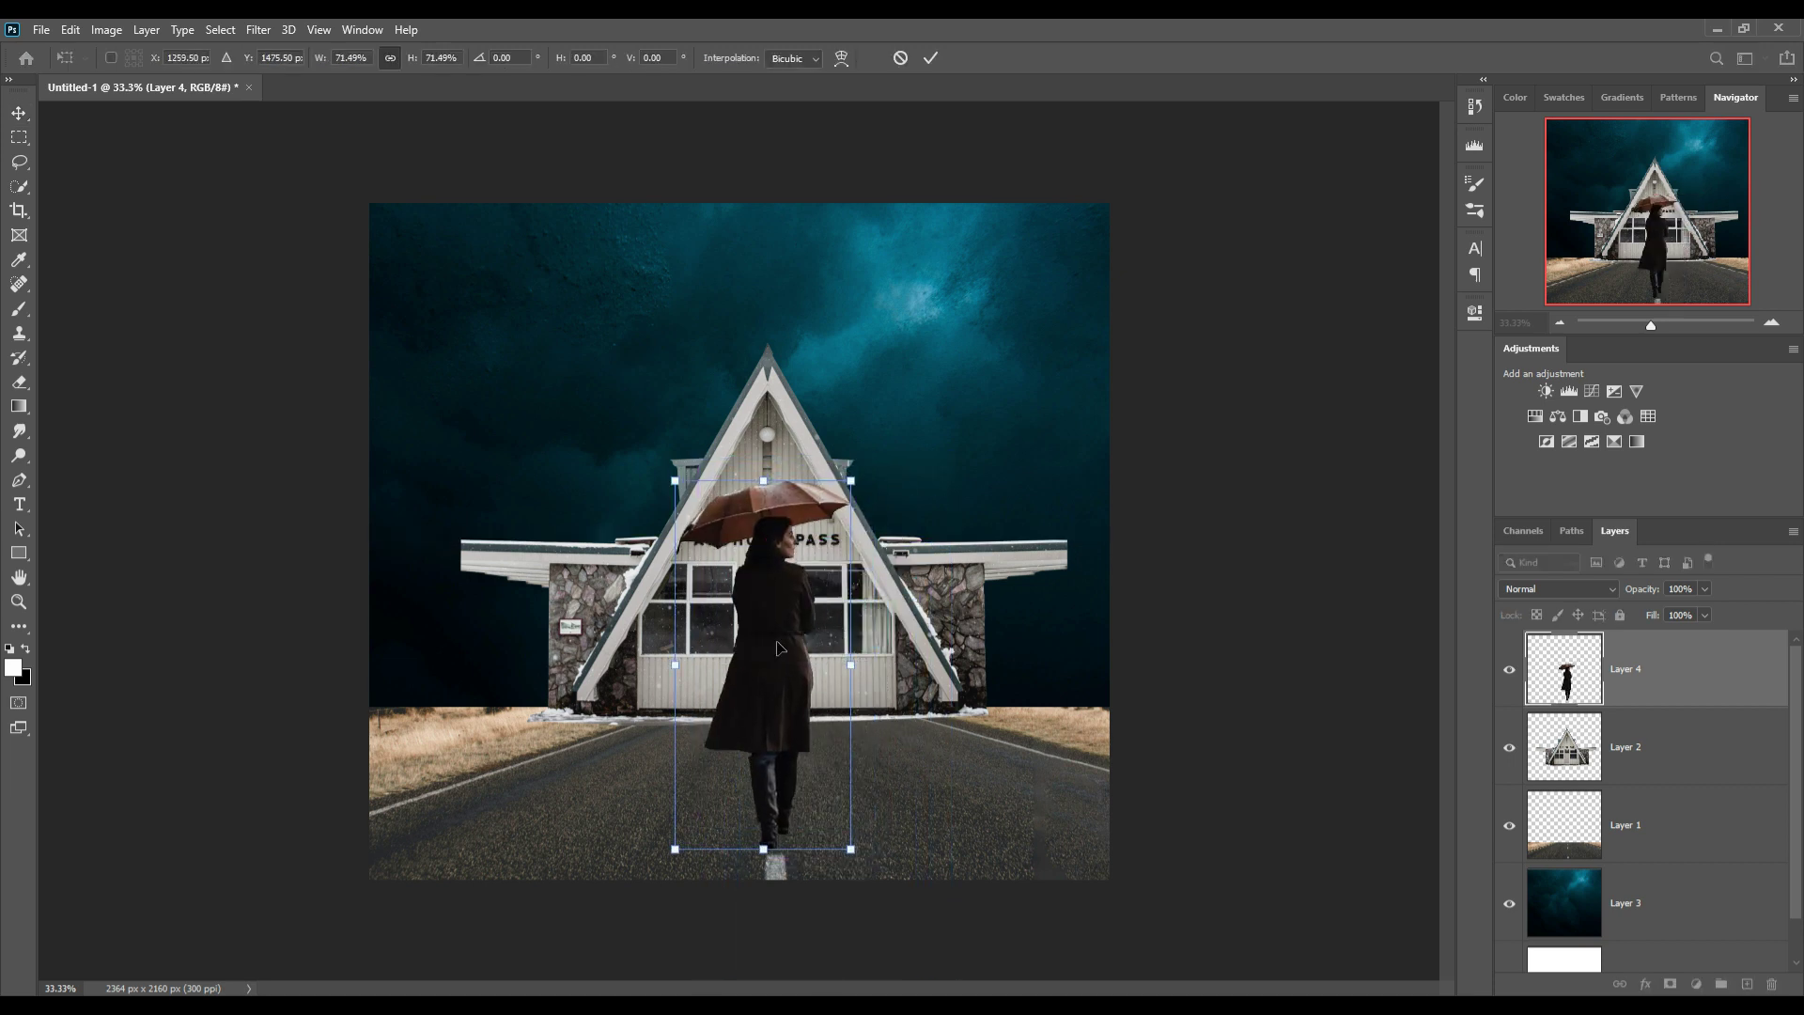
{"action": "left_click_drag", "start_coordinate": [775, 487], "coordinate": [775, 541]}
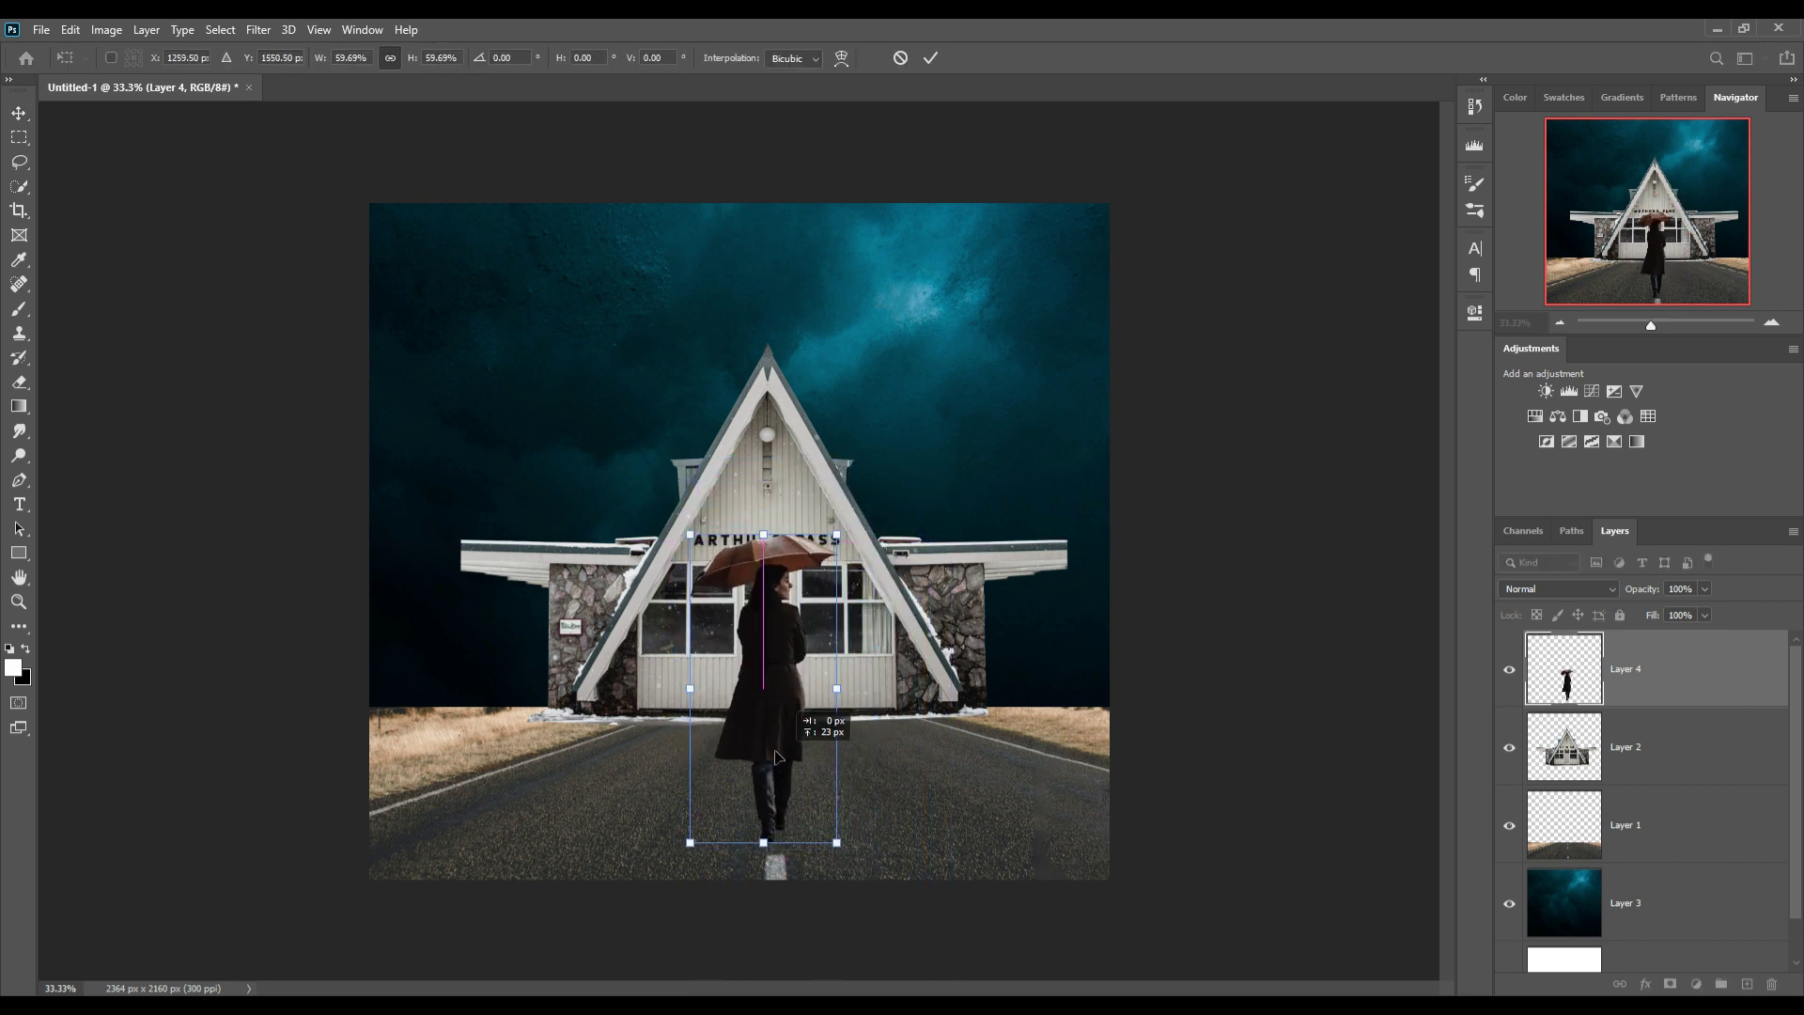
{"action": "mouse_move", "coordinate": [783, 767]}
{"action": "left_mouse_down"}
{"action": "mouse_move", "coordinate": [772, 752]}
{"action": "mouse_move", "coordinate": [780, 772]}
{"action": "left_mouse_up"}
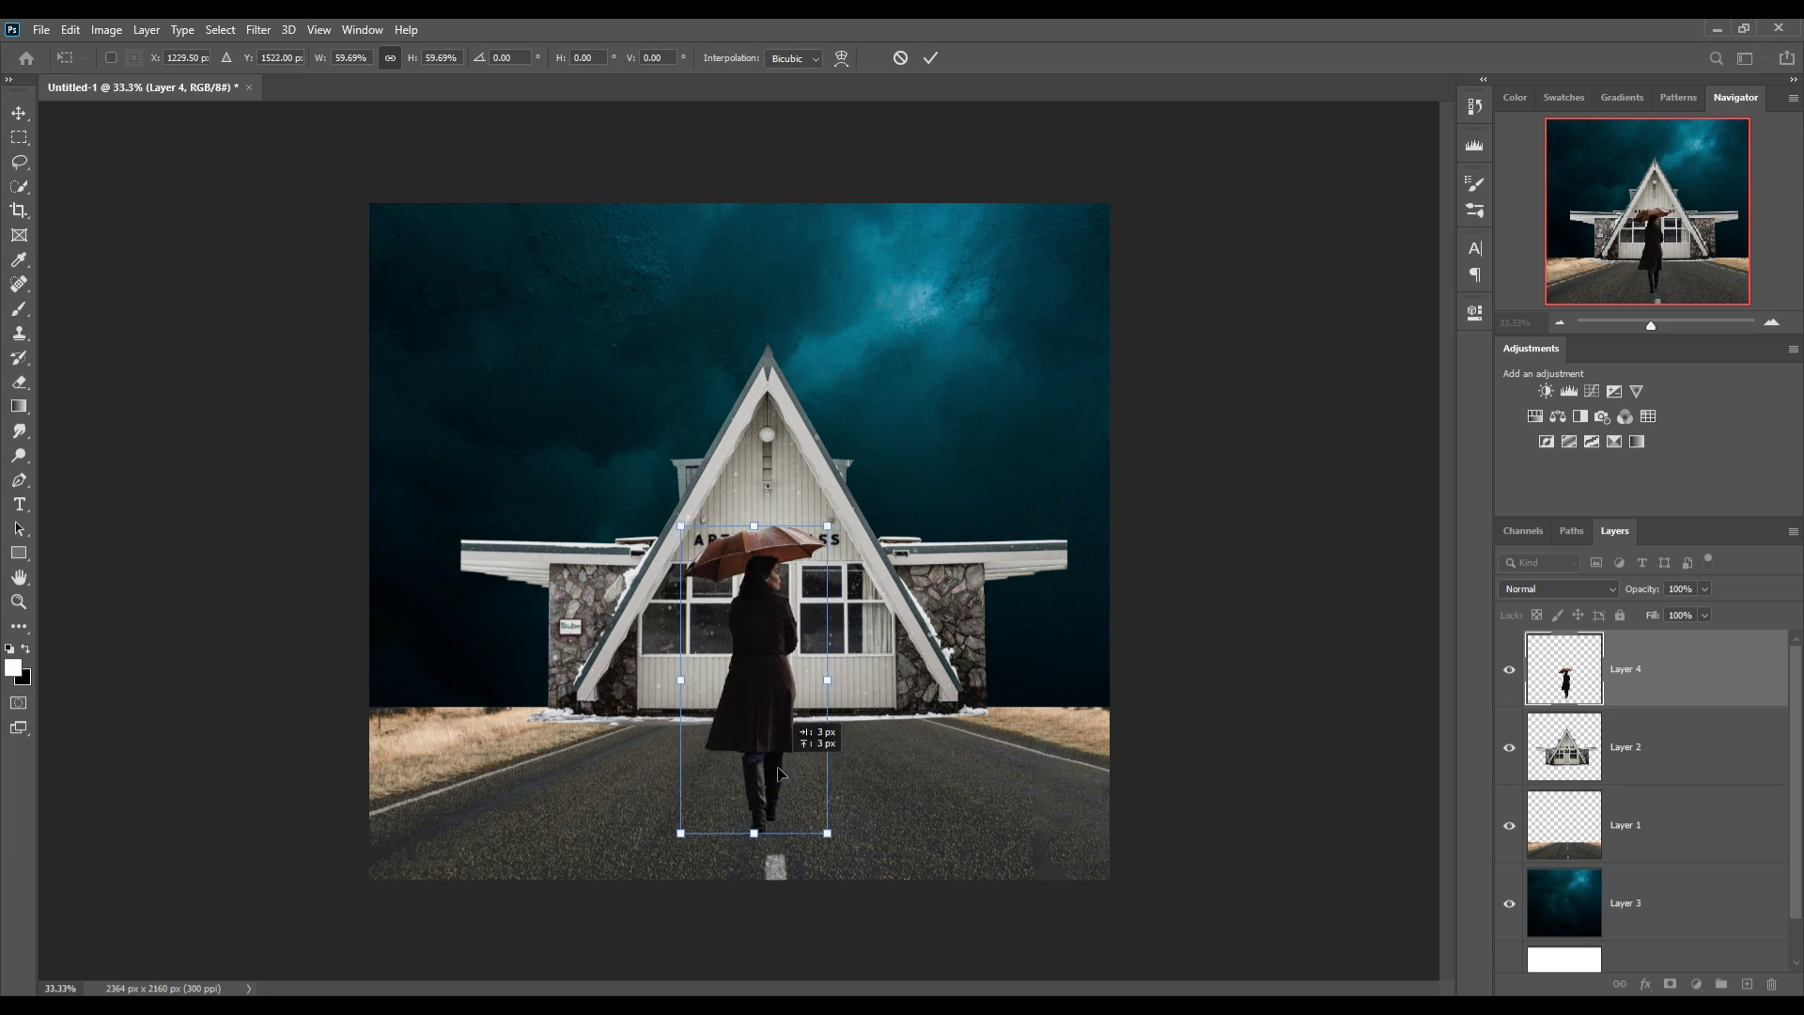
{"action": "left_click", "coordinate": [929, 58]}
{"action": "left_click", "coordinate": [793, 460]}
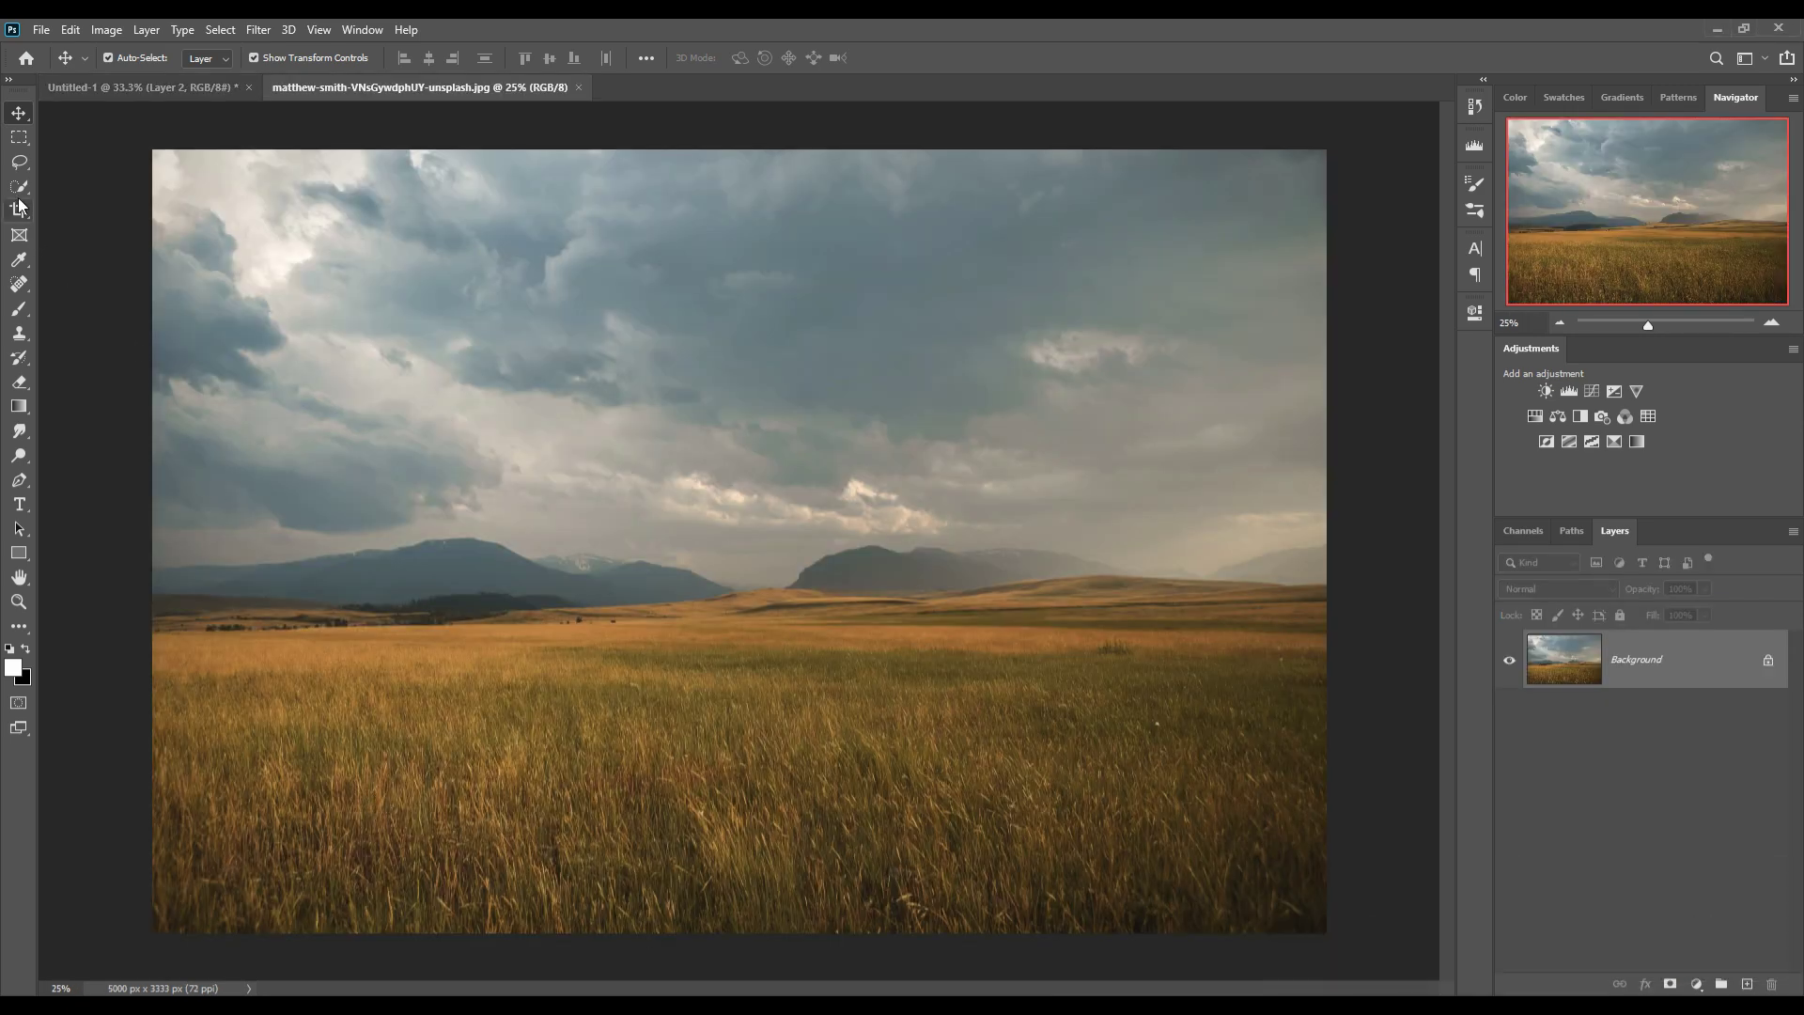
Quick-select the golden grass field and middle mountain with a smaller brush.
{"action": "left_click", "coordinate": [19, 187]}
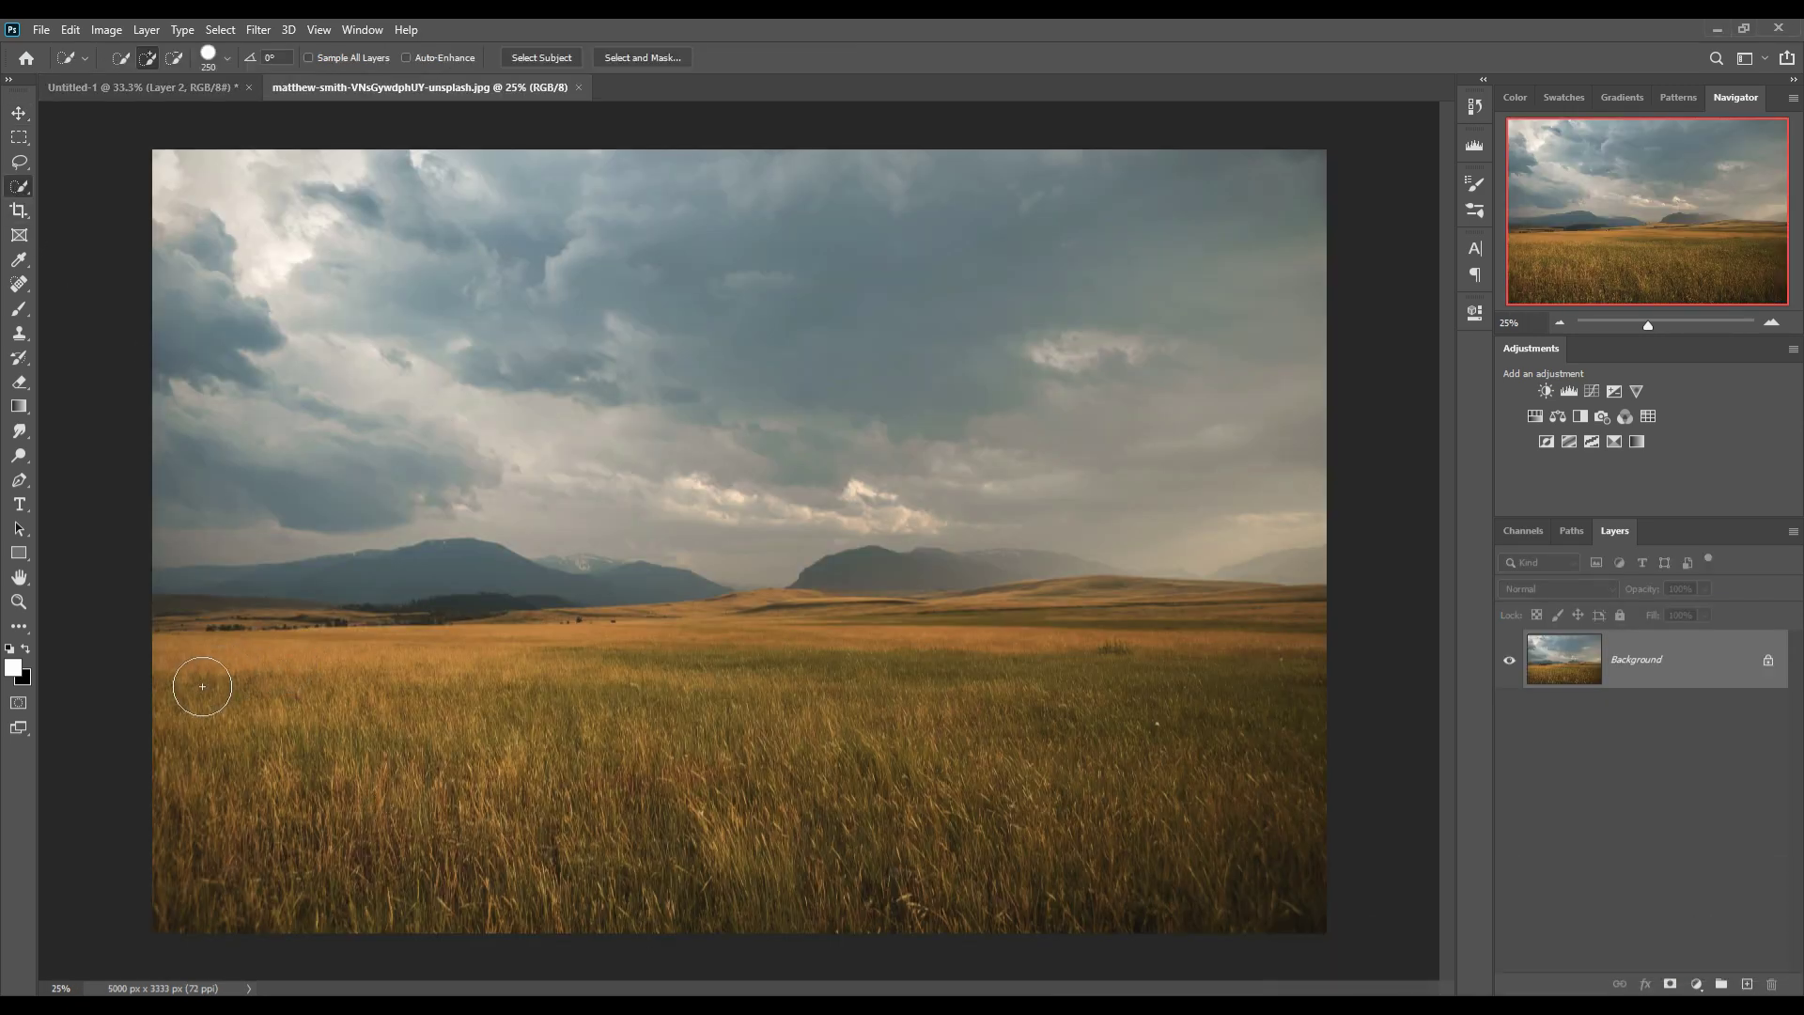
{"action": "key", "text": "bracketleft"}
{"action": "key", "text": "bracketleft"}
{"action": "left_click_drag", "start_coordinate": [175, 640], "coordinate": [807, 618]}
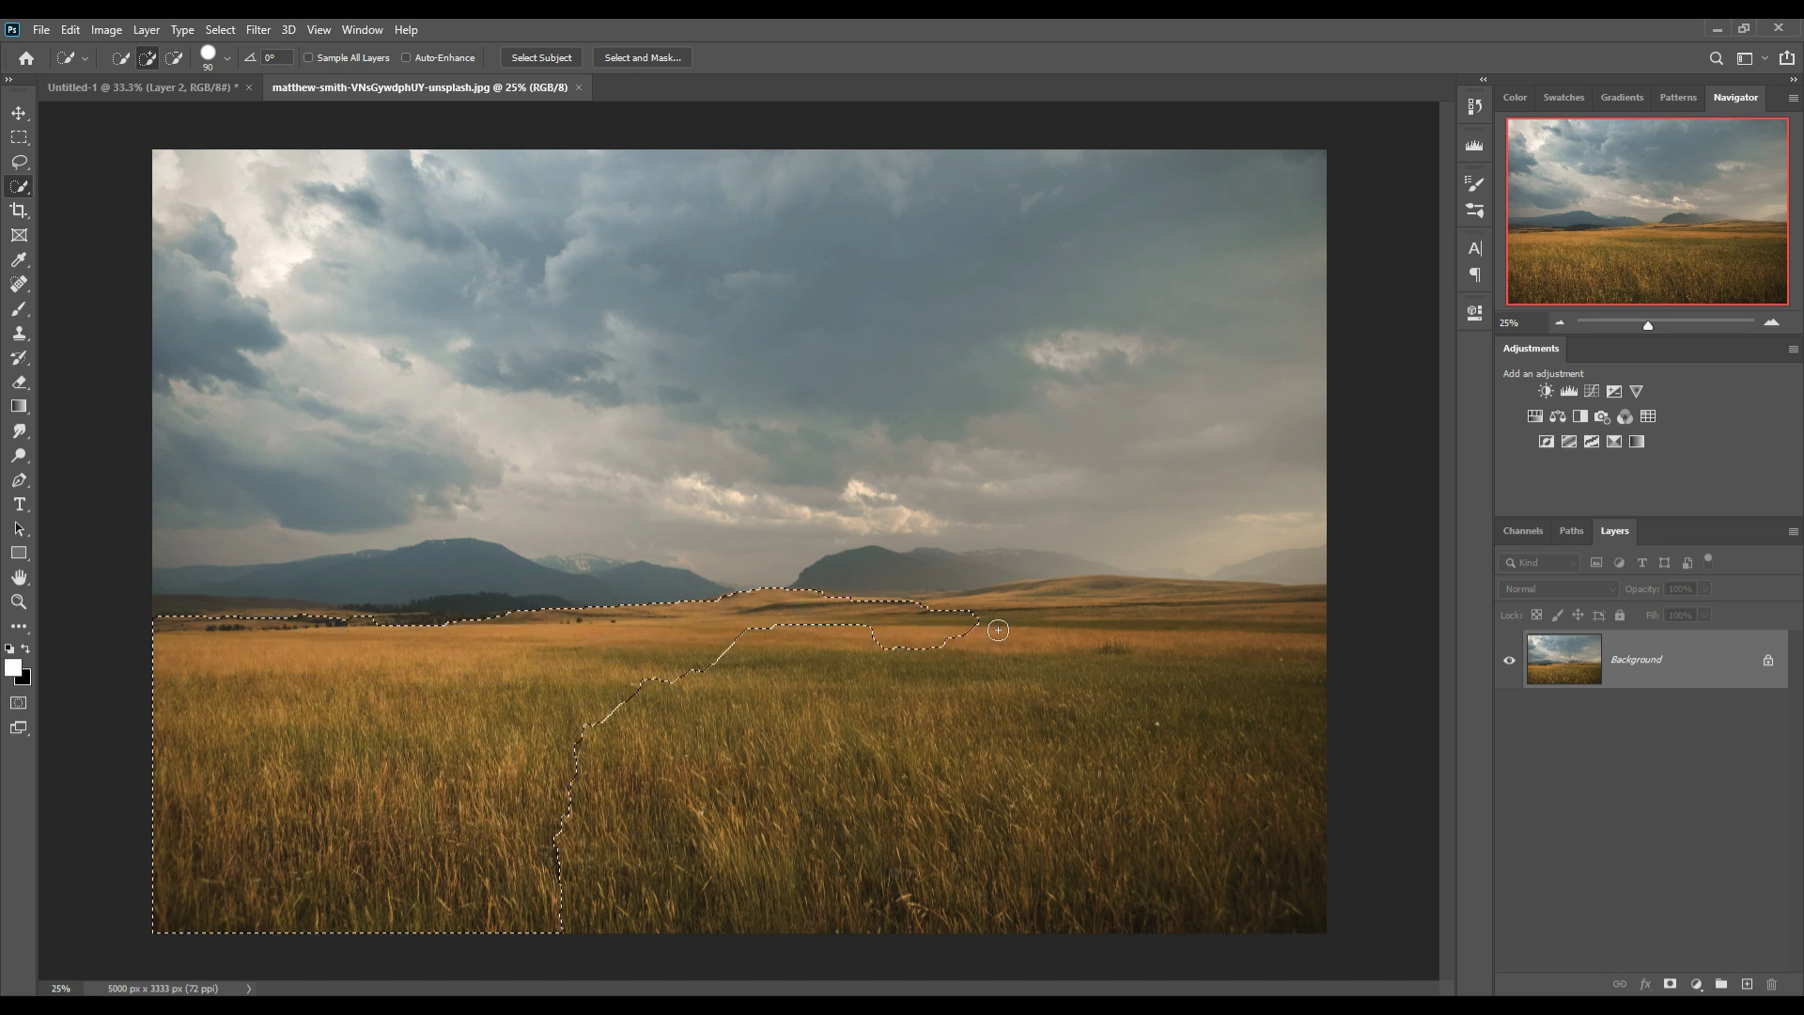
{"action": "left_click_drag", "start_coordinate": [998, 630], "coordinate": [834, 911]}
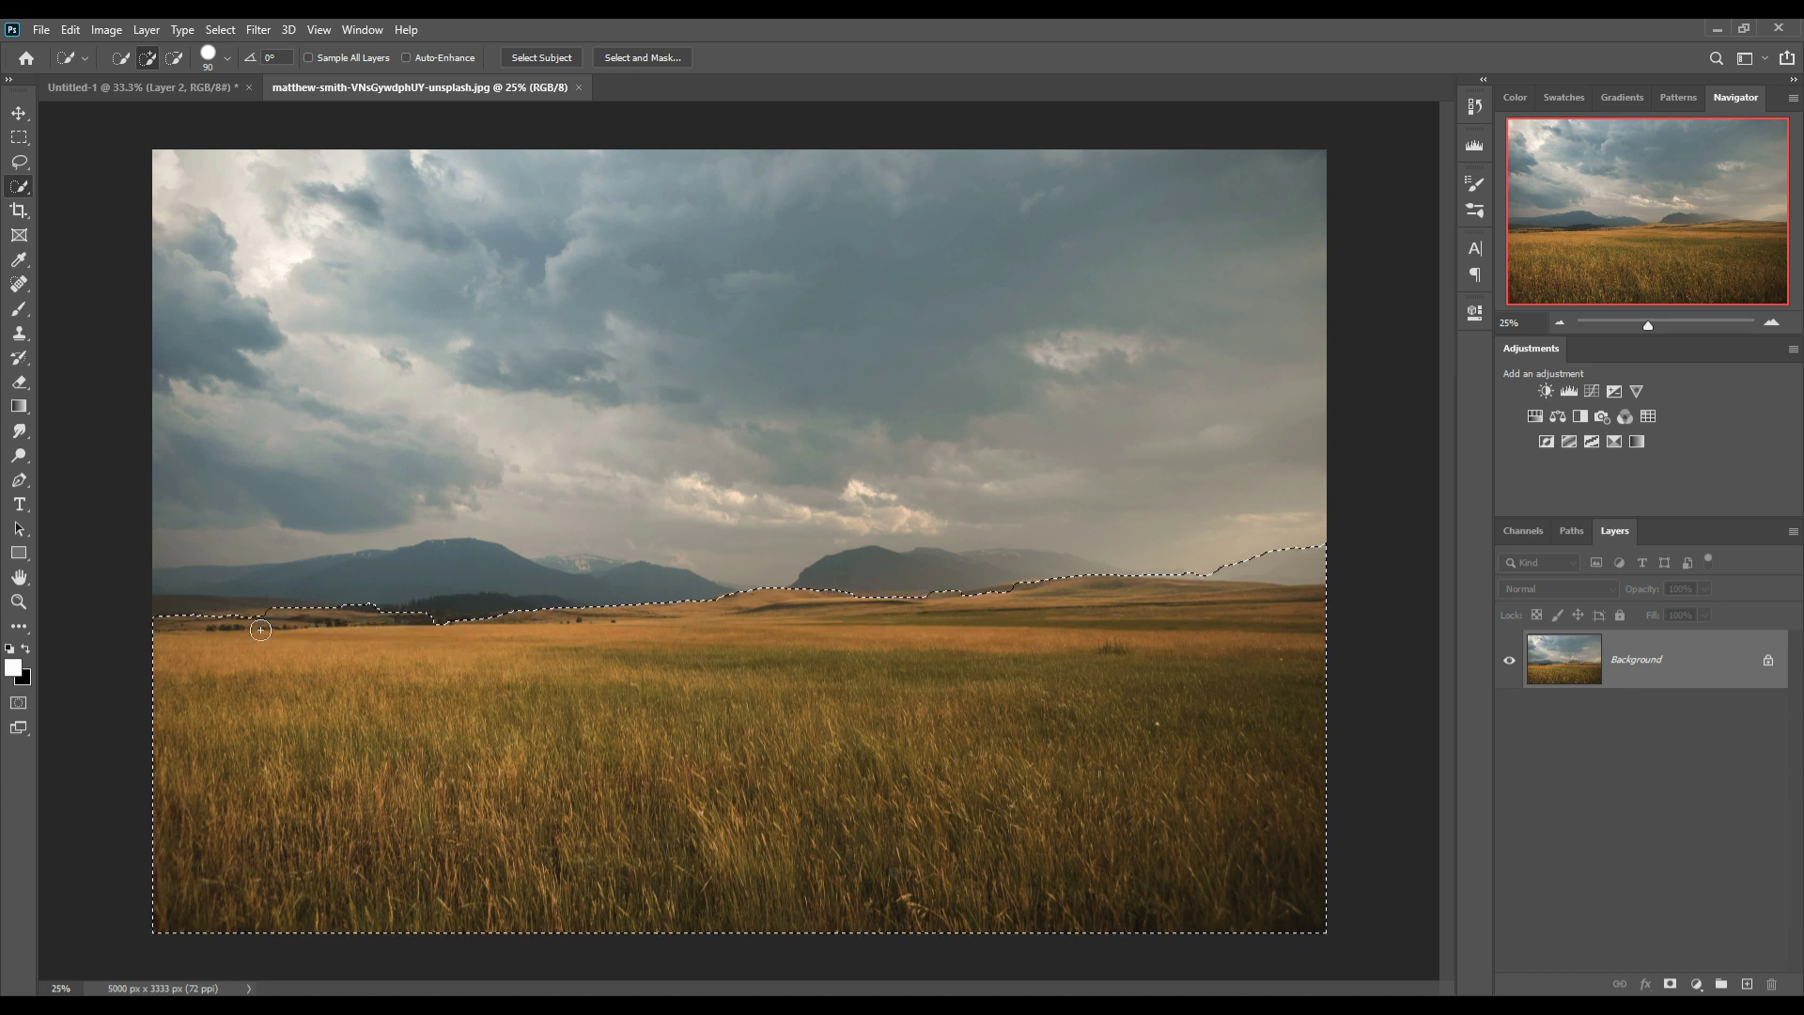
{"action": "left_click_drag", "start_coordinate": [219, 622], "coordinate": [863, 650]}
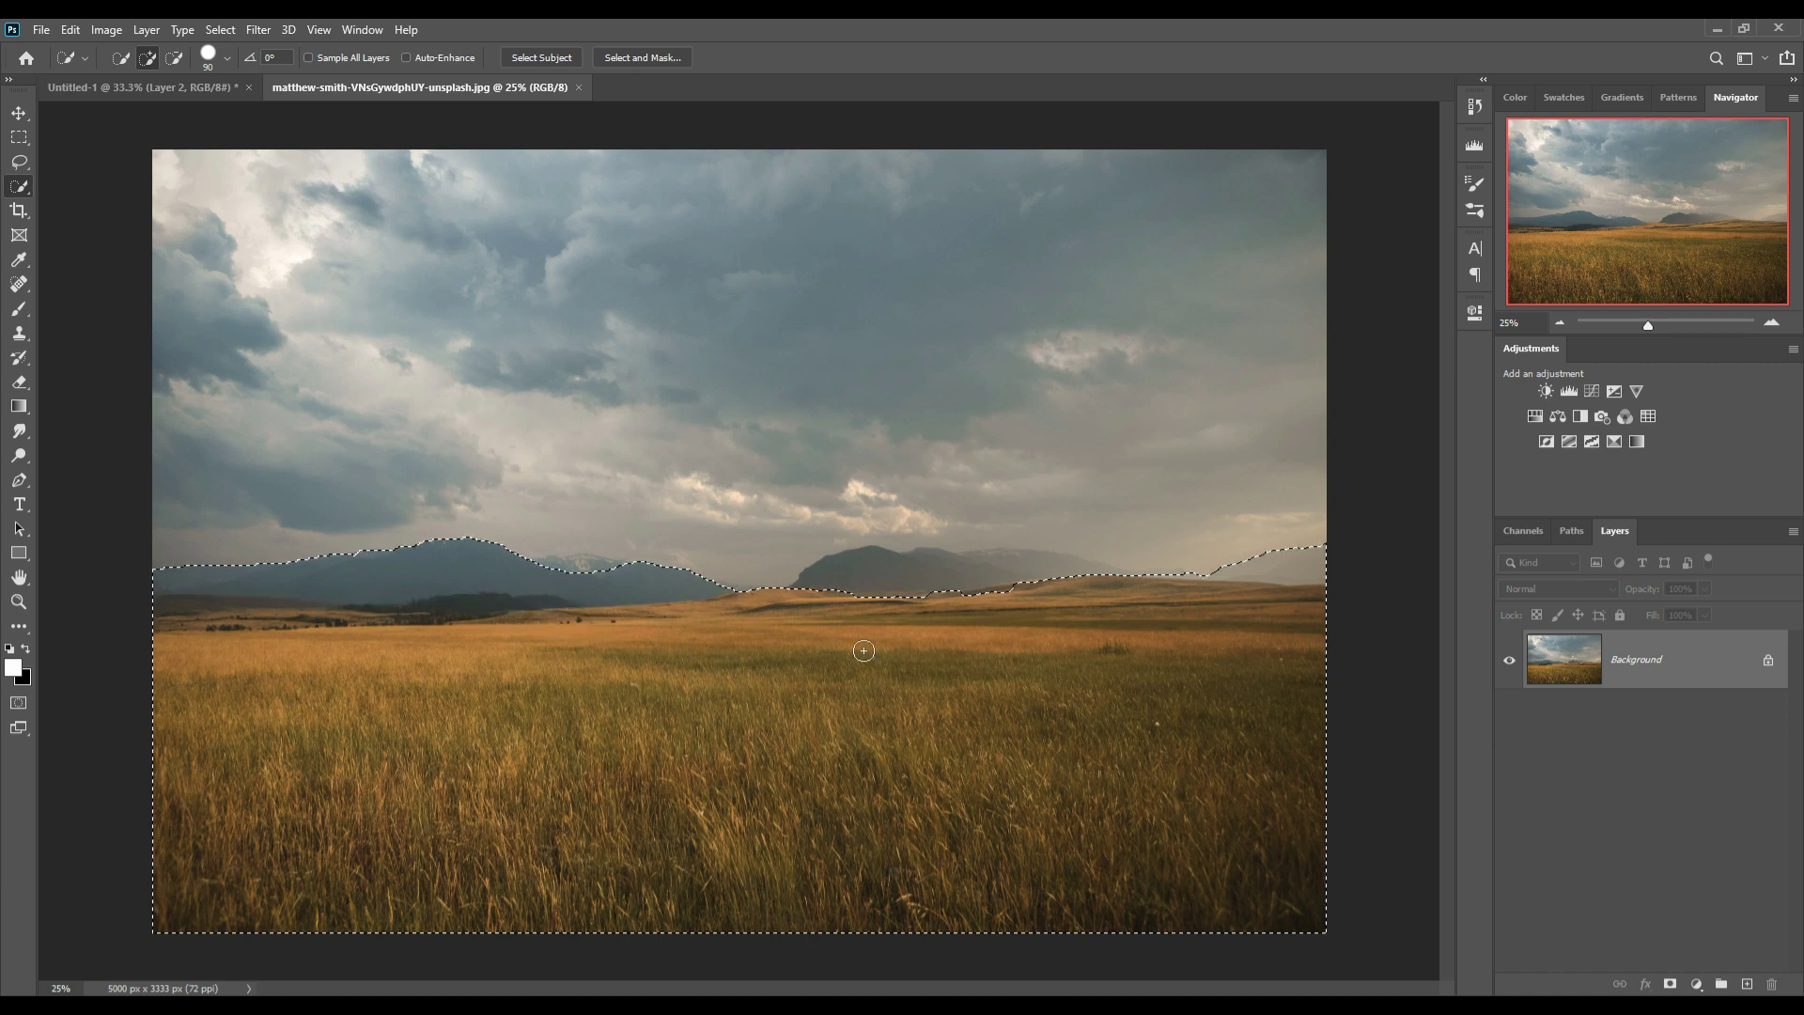
{"action": "mouse_move", "coordinate": [1112, 640]}
{"action": "left_mouse_down"}
{"action": "mouse_move", "coordinate": [1027, 583]}
{"action": "mouse_move", "coordinate": [1096, 590]}
{"action": "left_mouse_up"}
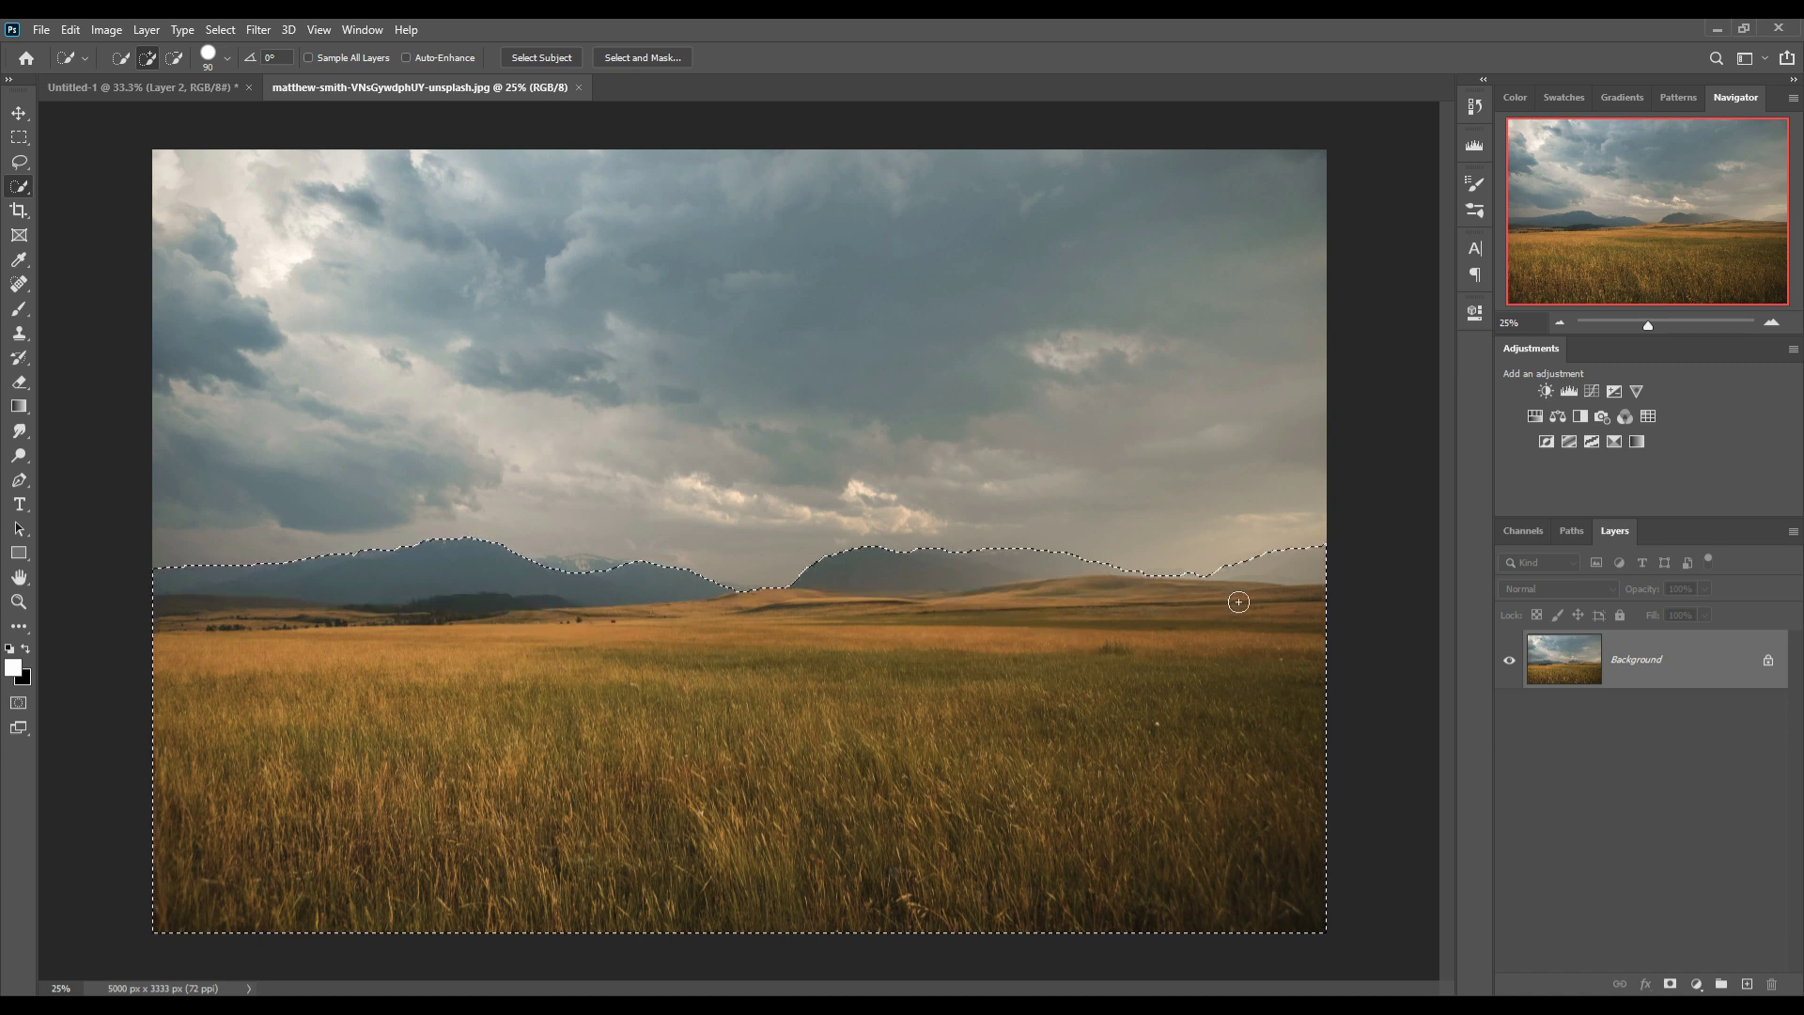
{"action": "left_click", "coordinate": [20, 114]}
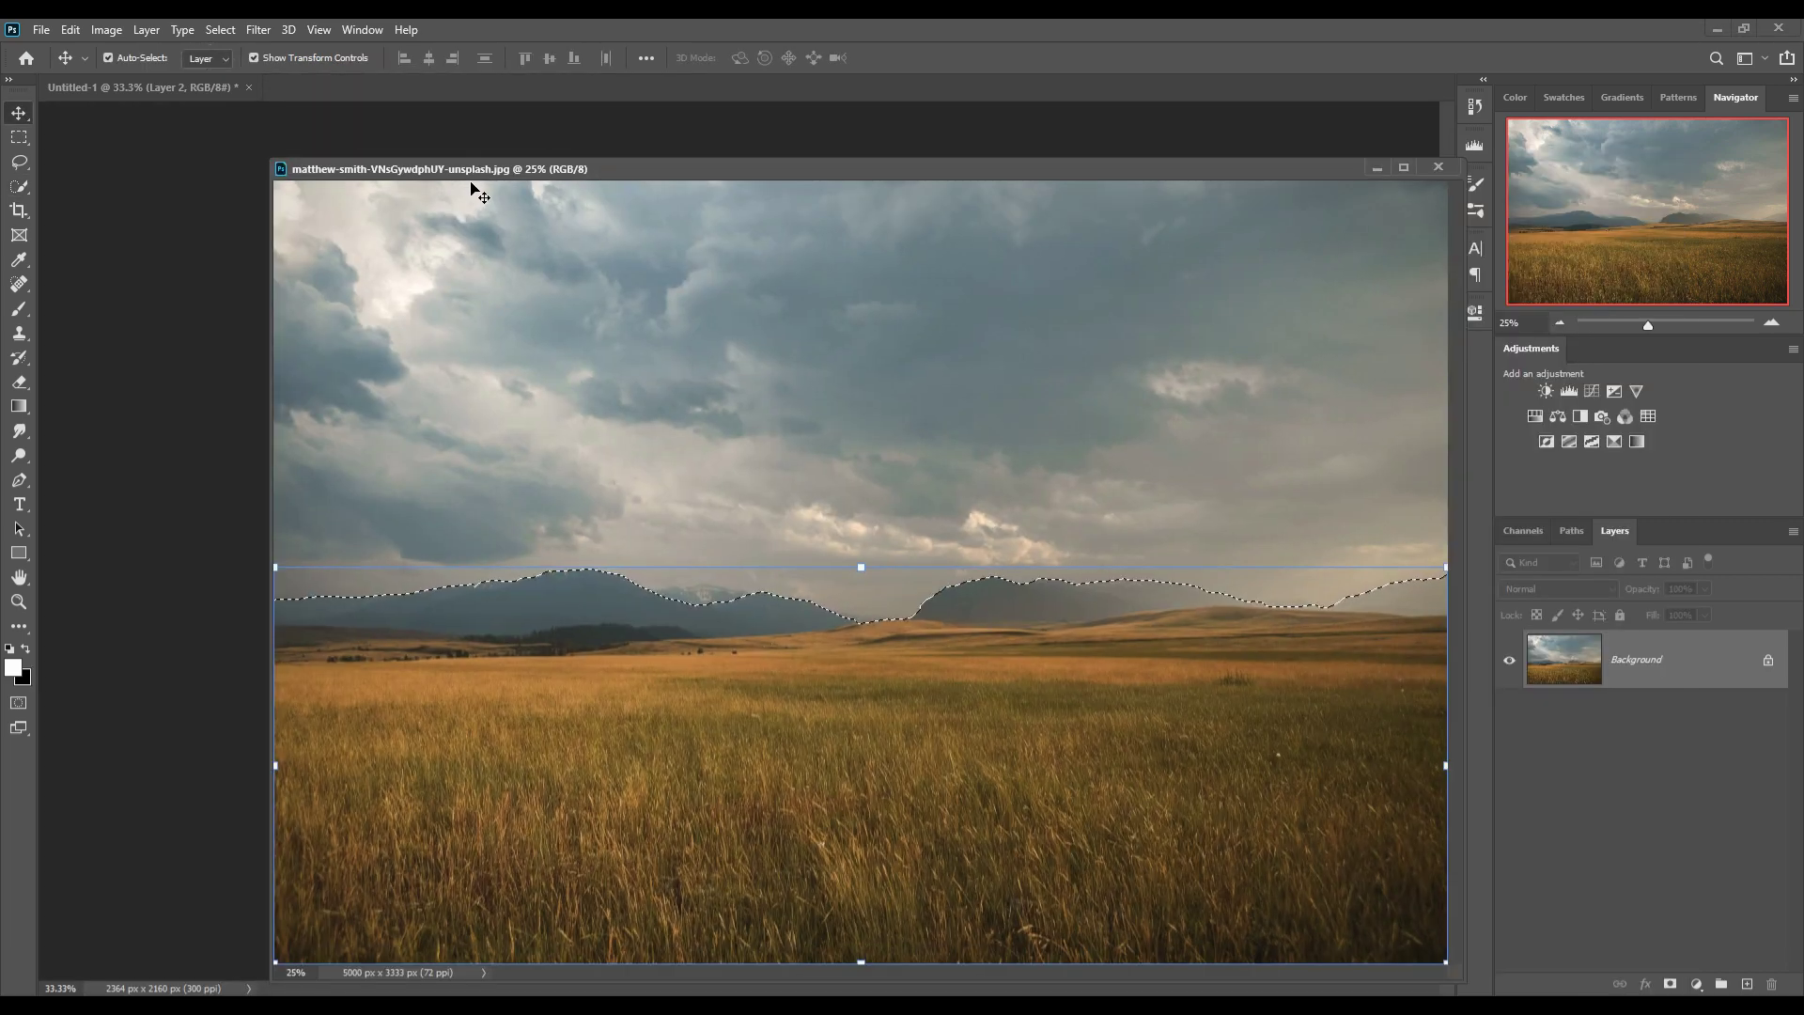
Drag the selected grass field from its photo into the Untitled-1 house scene.
{"action": "left_click_drag", "start_coordinate": [420, 87], "coordinate": [1092, 212]}
{"action": "mouse_move", "coordinate": [1321, 824]}
{"action": "left_mouse_down"}
{"action": "mouse_move", "coordinate": [627, 603]}
{"action": "mouse_move", "coordinate": [454, 601]}
{"action": "left_mouse_up"}
{"action": "left_click_drag", "start_coordinate": [1686, 212], "coordinate": [1200, 313]}
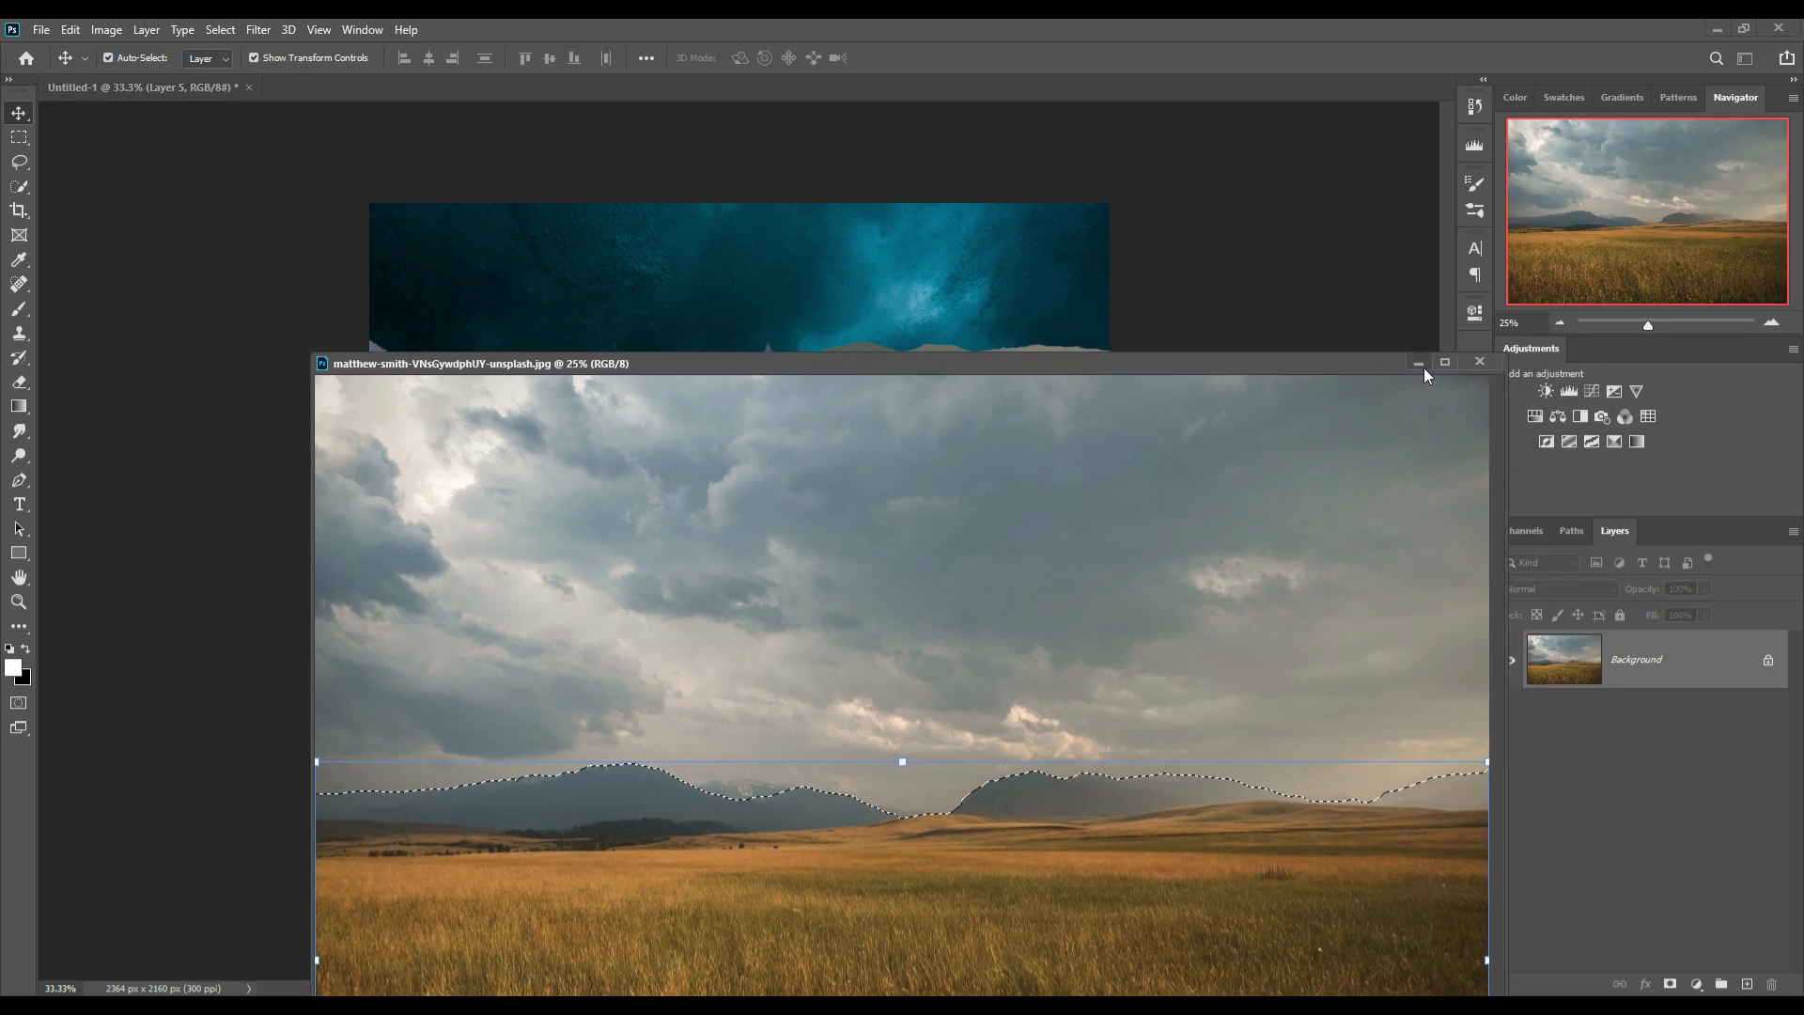
{"action": "left_click", "coordinate": [1422, 367]}
Scale the field to about half, place Layer 5 below the road, and stretch it wide and flat.
{"action": "mouse_move", "coordinate": [685, 326]}
{"action": "left_mouse_down"}
{"action": "mouse_move", "coordinate": [680, 650]}
{"action": "mouse_move", "coordinate": [908, 584]}
{"action": "left_mouse_up"}
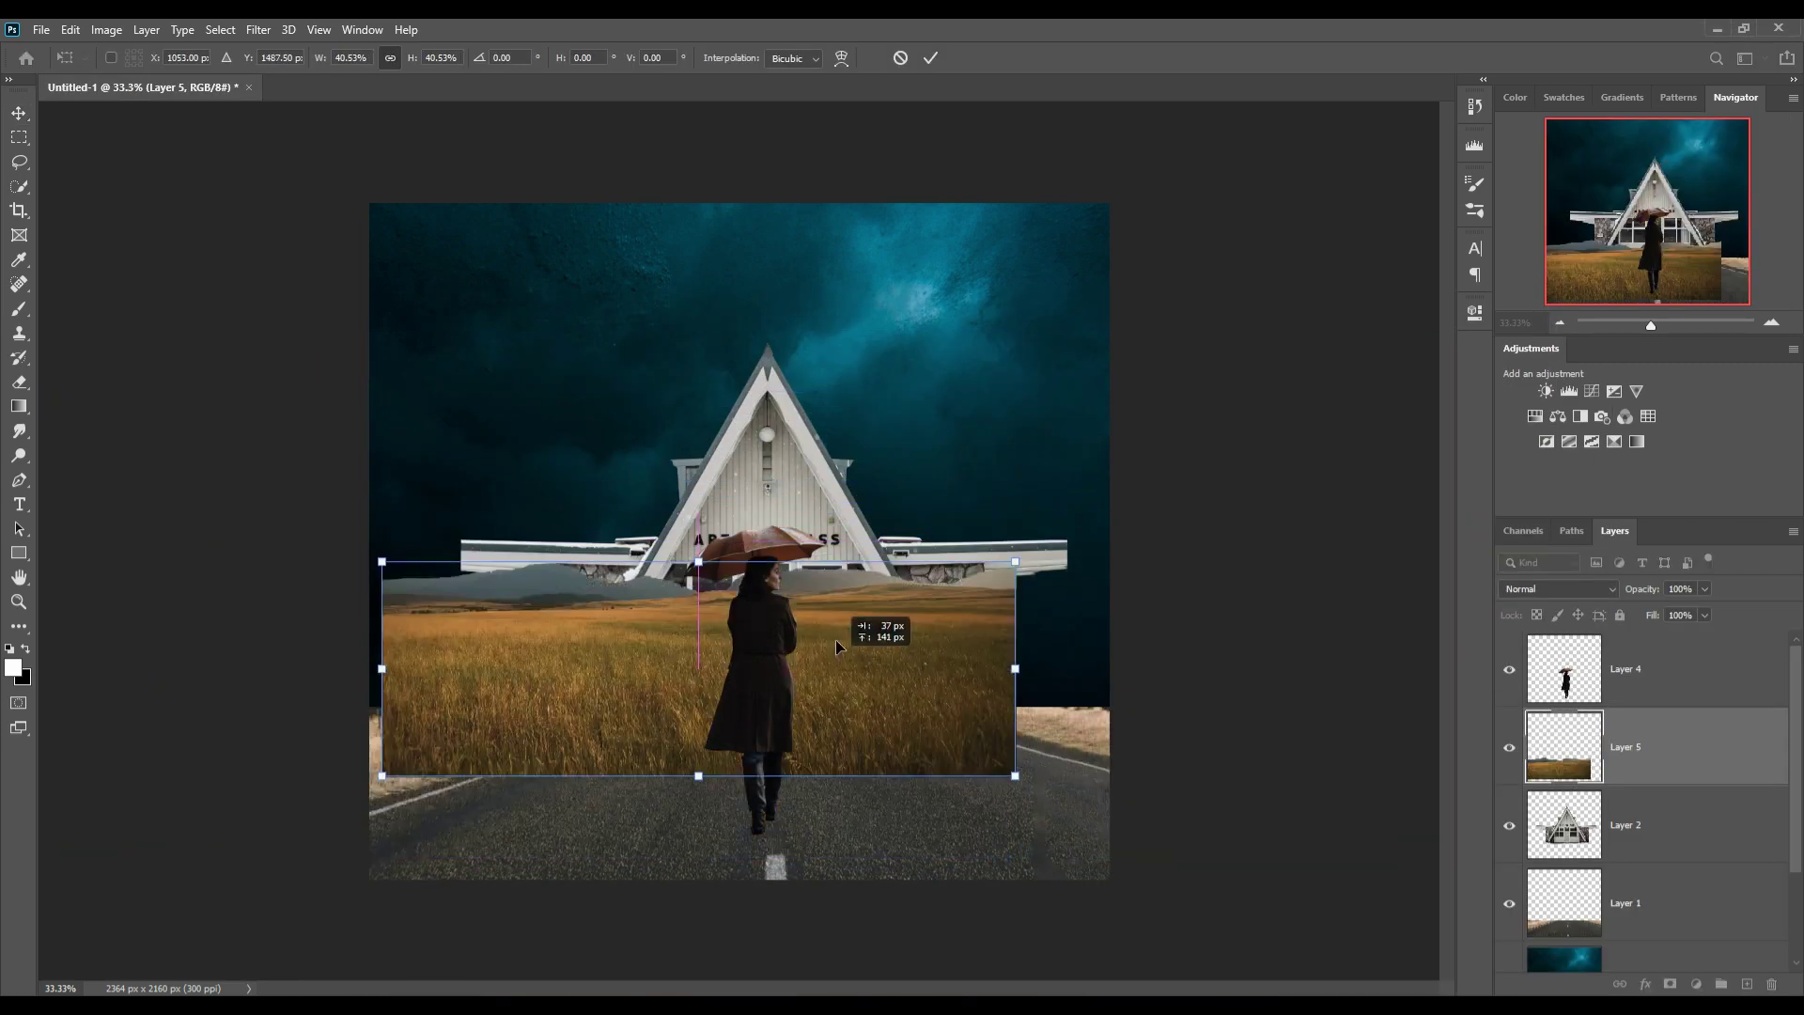
{"action": "left_click", "coordinate": [928, 60]}
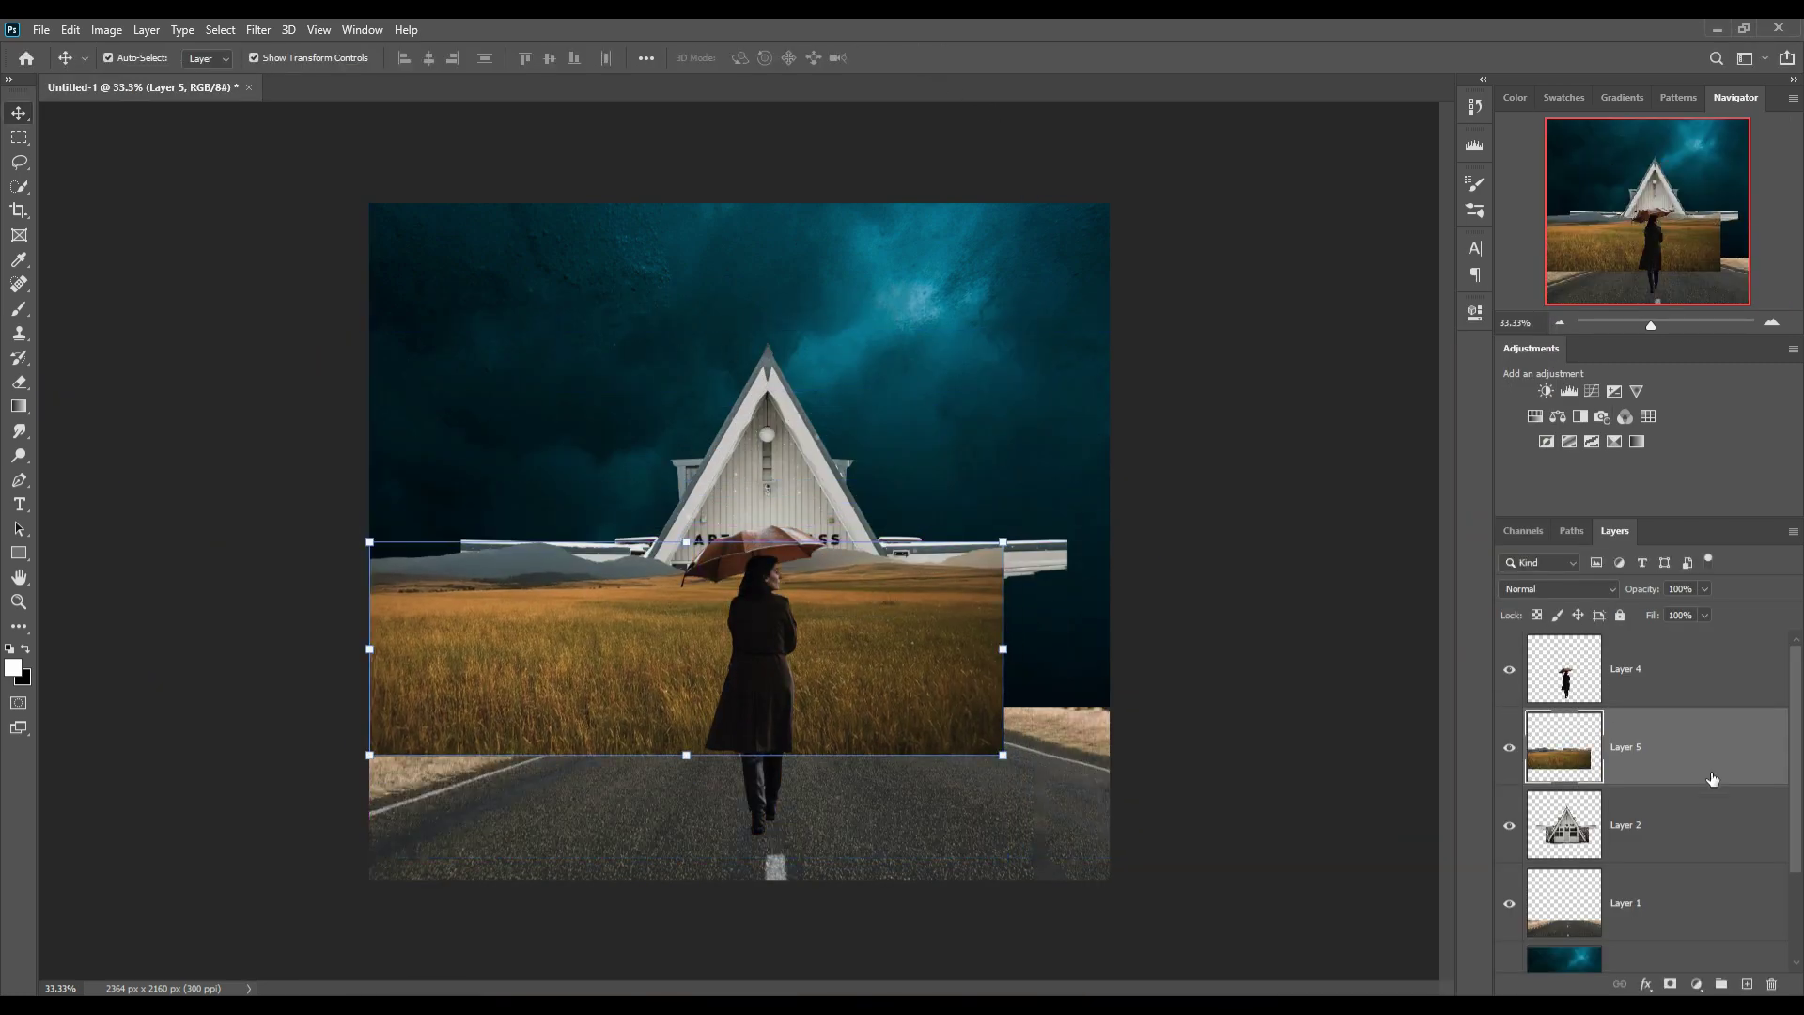
{"action": "left_click_drag", "start_coordinate": [1713, 778], "coordinate": [1707, 931]}
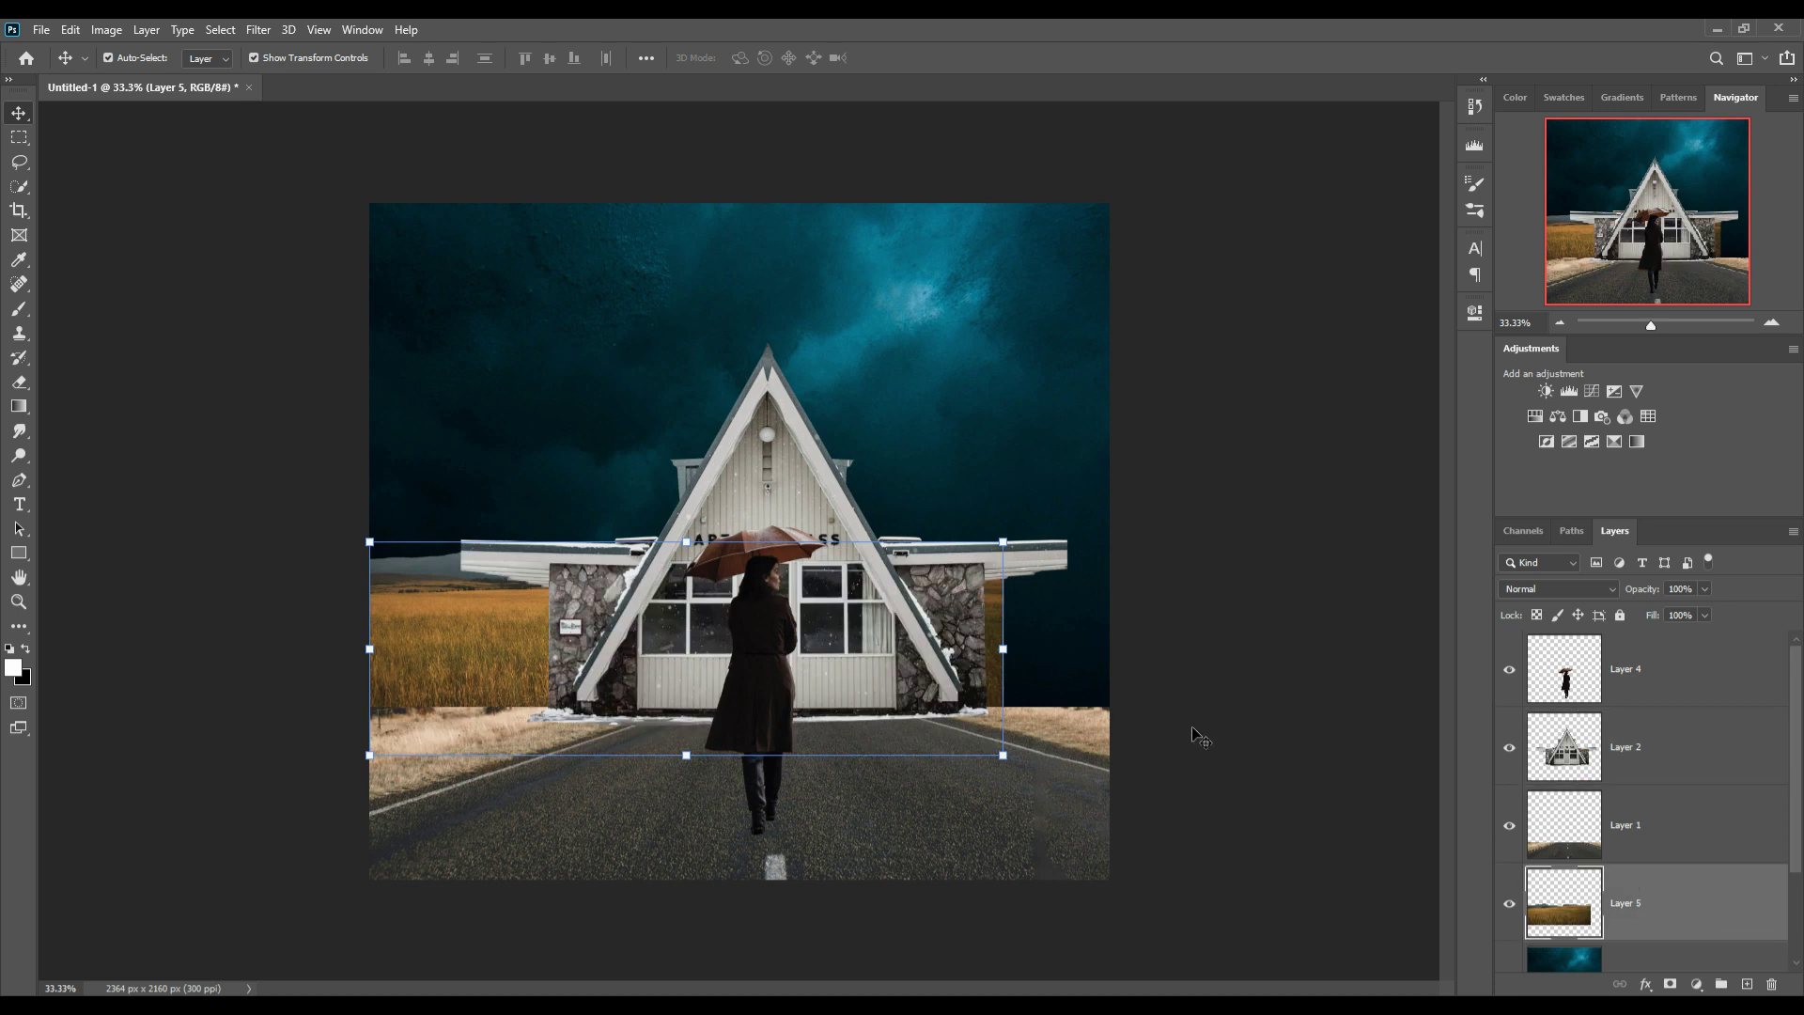
{"action": "left_click_drag", "start_coordinate": [1004, 648], "coordinate": [1112, 648]}
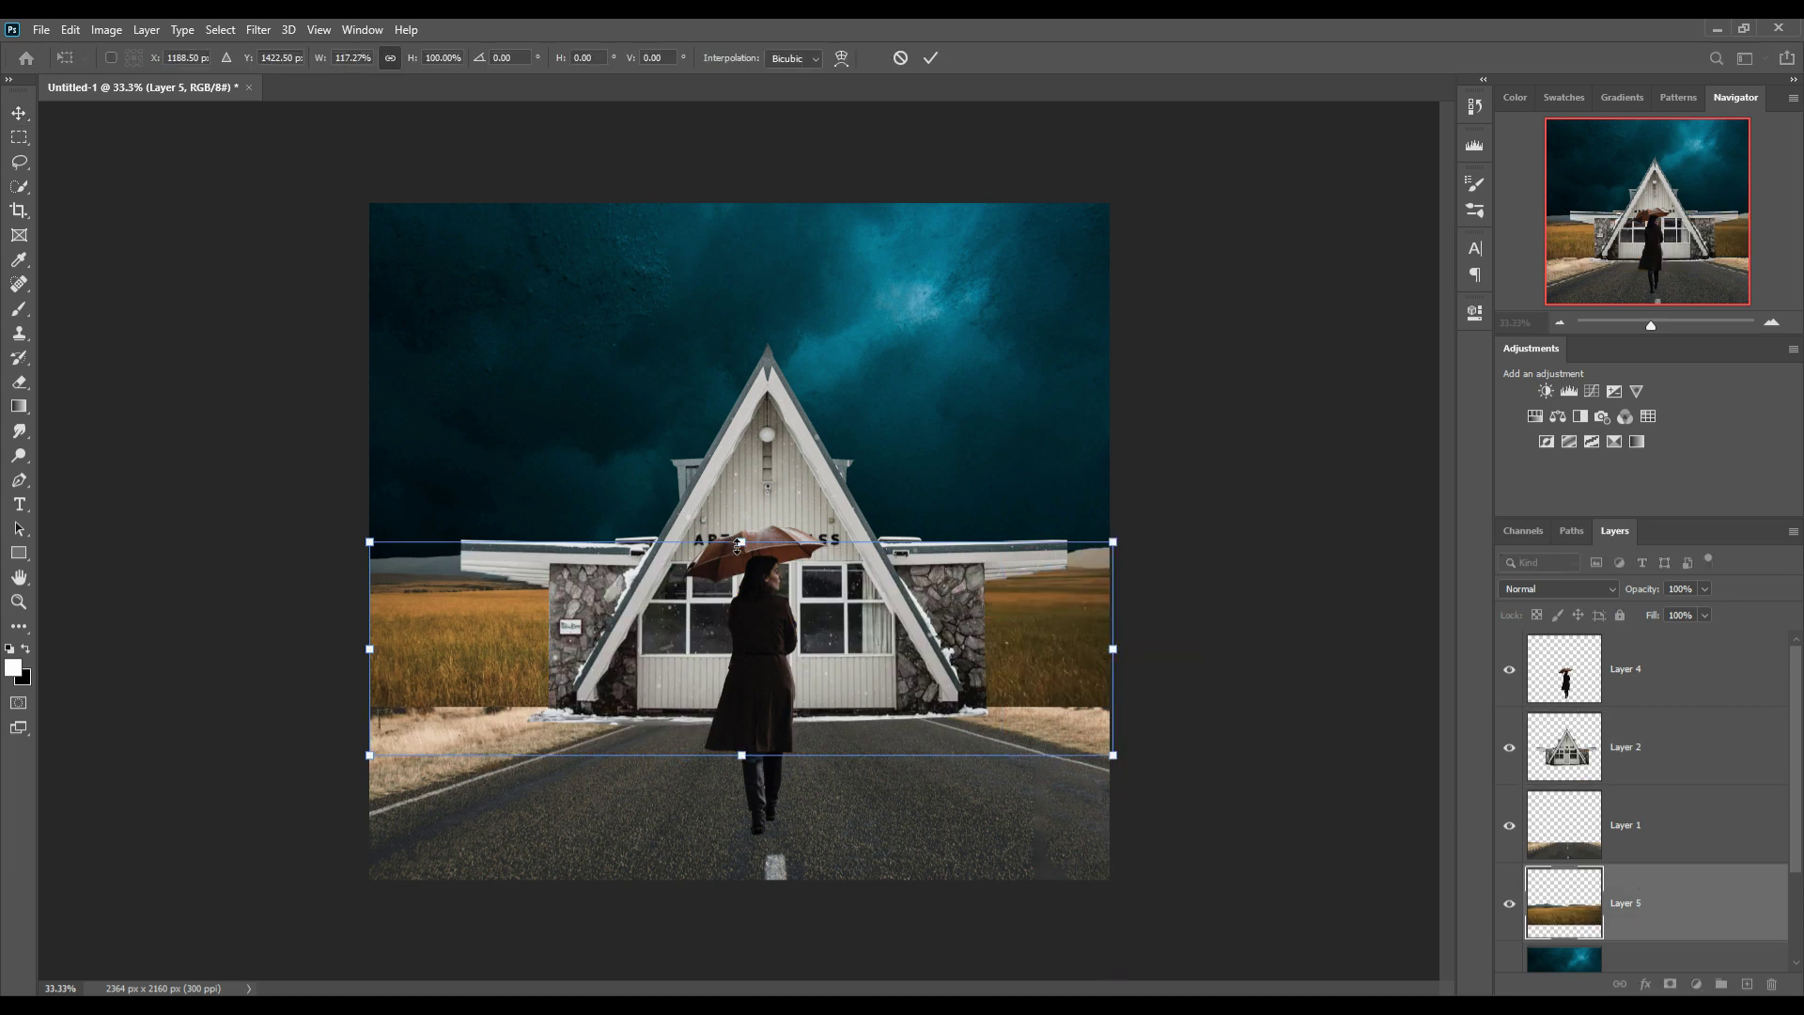
{"action": "left_click_drag", "start_coordinate": [737, 545], "coordinate": [735, 619]}
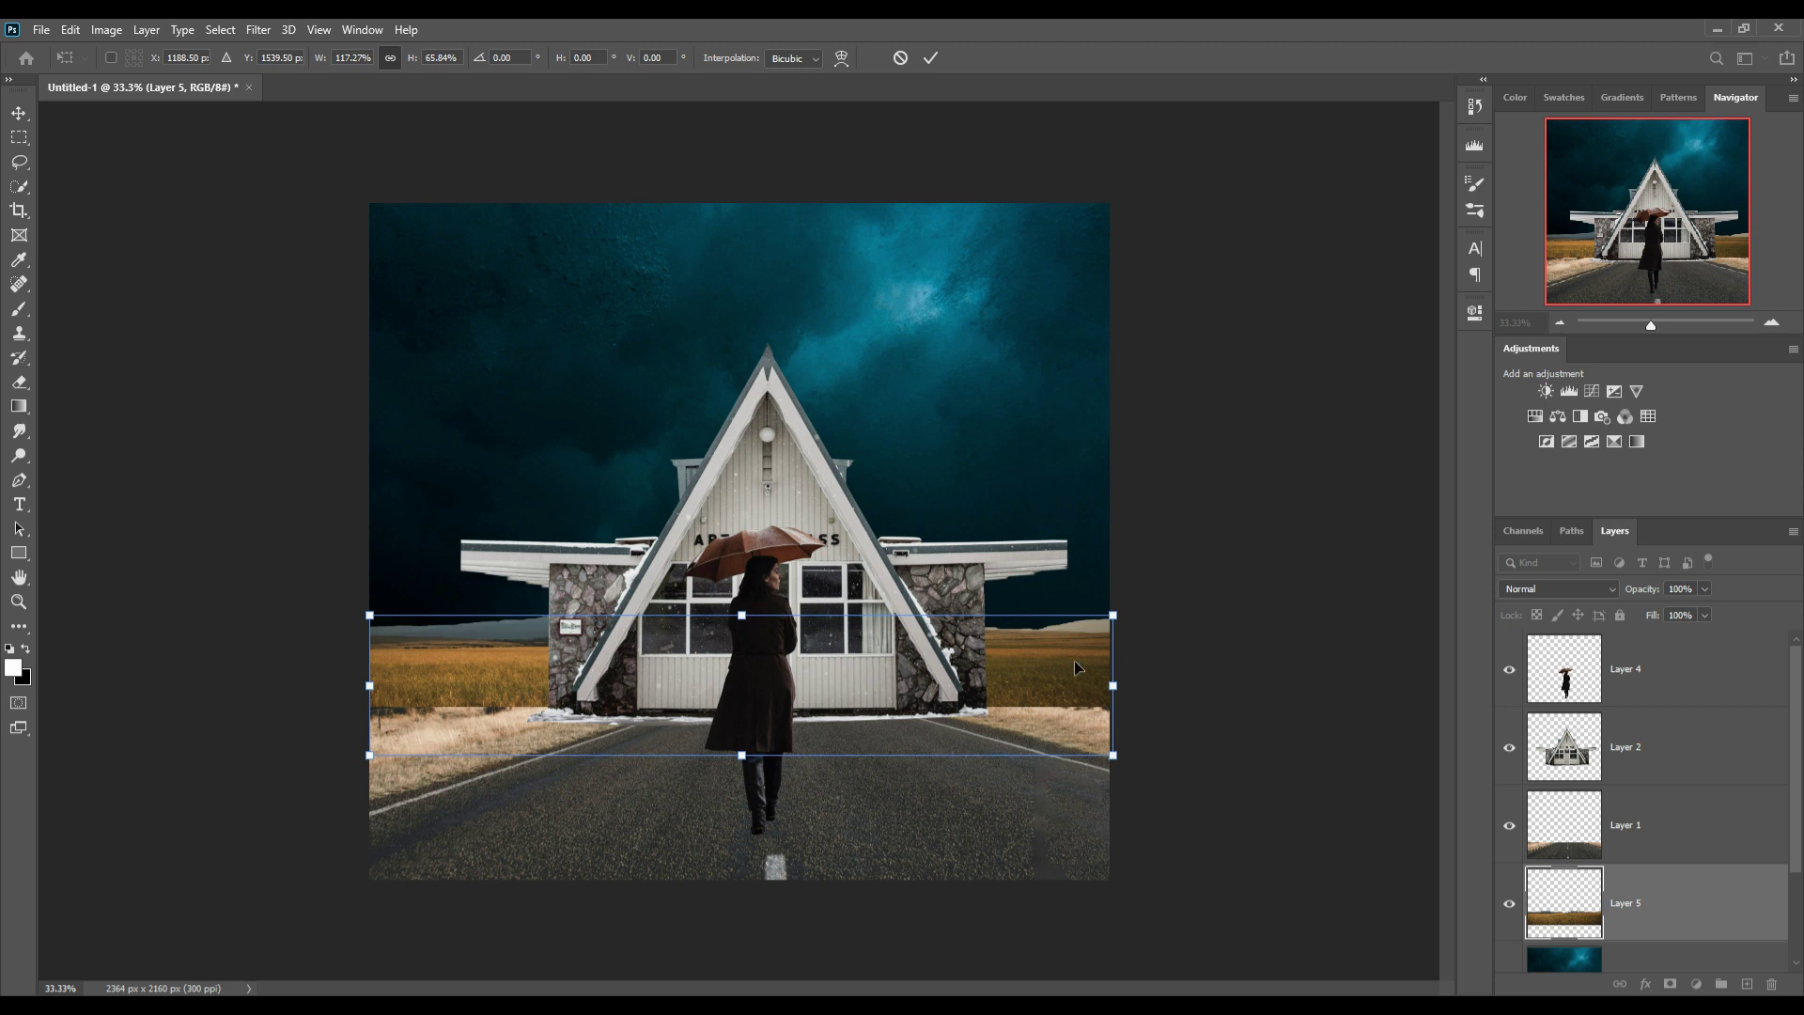
Mask out the ragged left and right edges of the road layer, Layer 1.
{"action": "left_click", "coordinate": [1669, 825]}
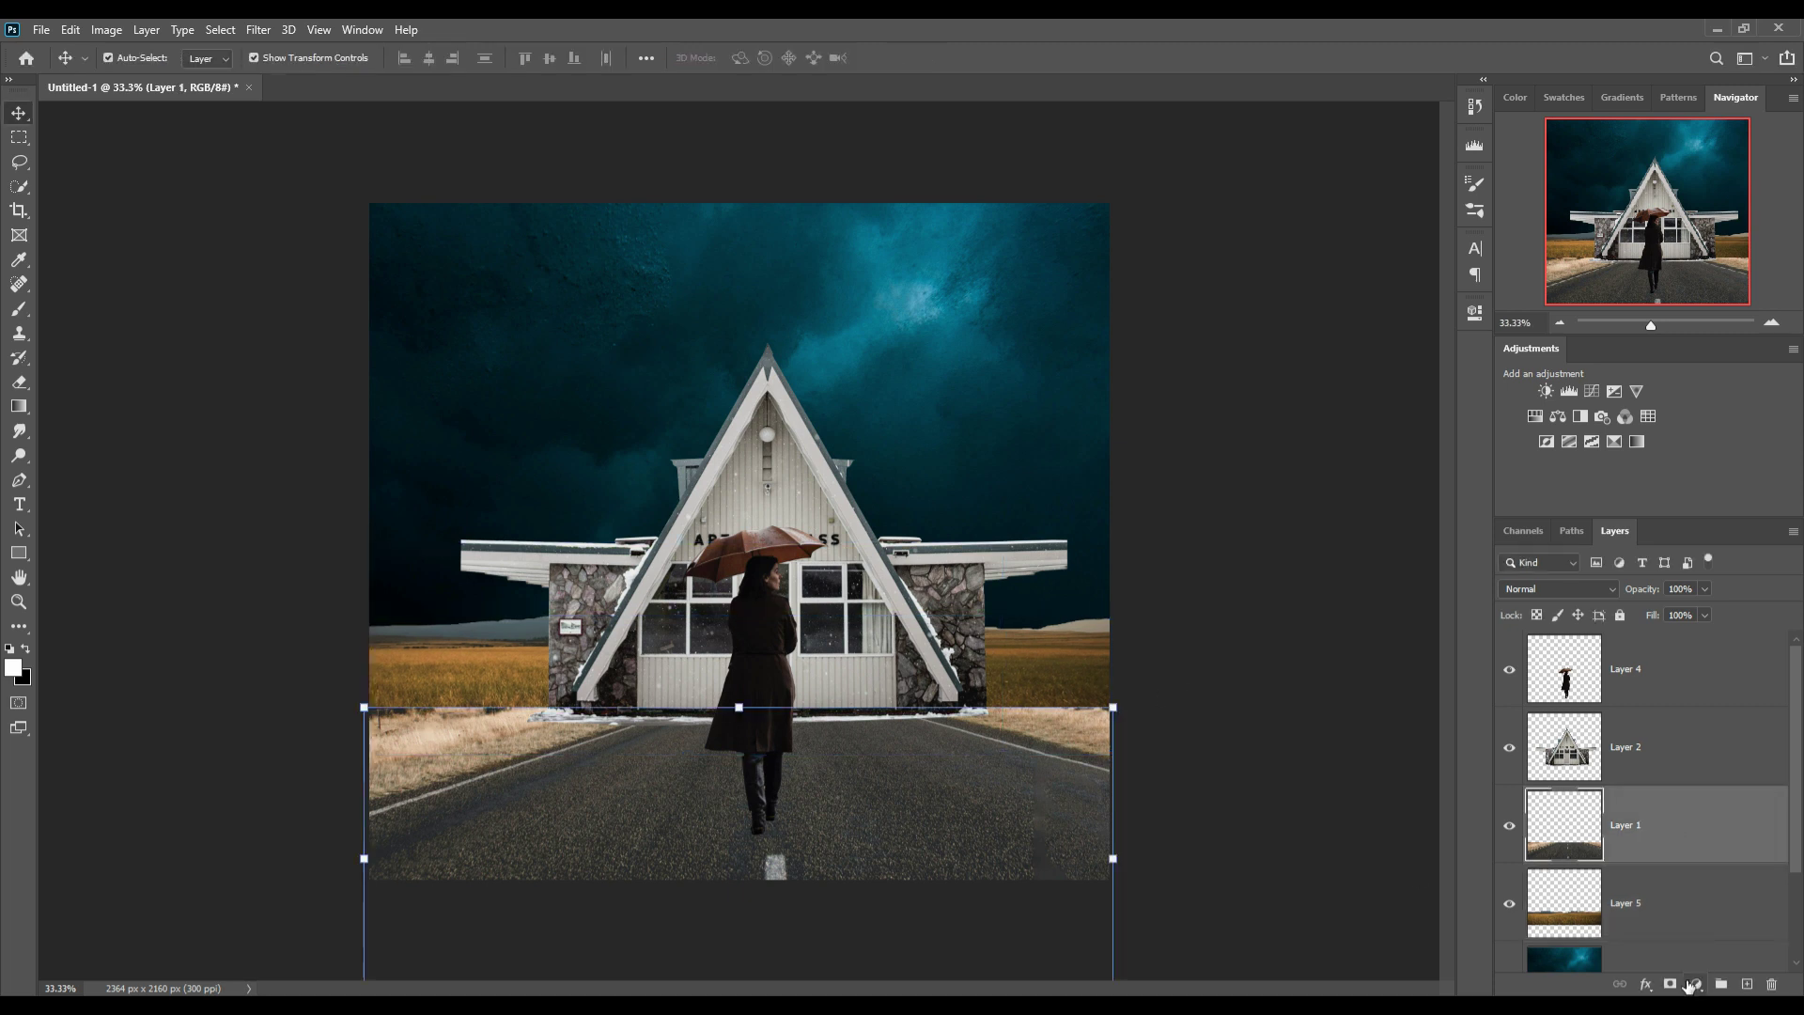
{"action": "left_click", "coordinate": [1669, 984]}
{"action": "left_click", "coordinate": [17, 310]}
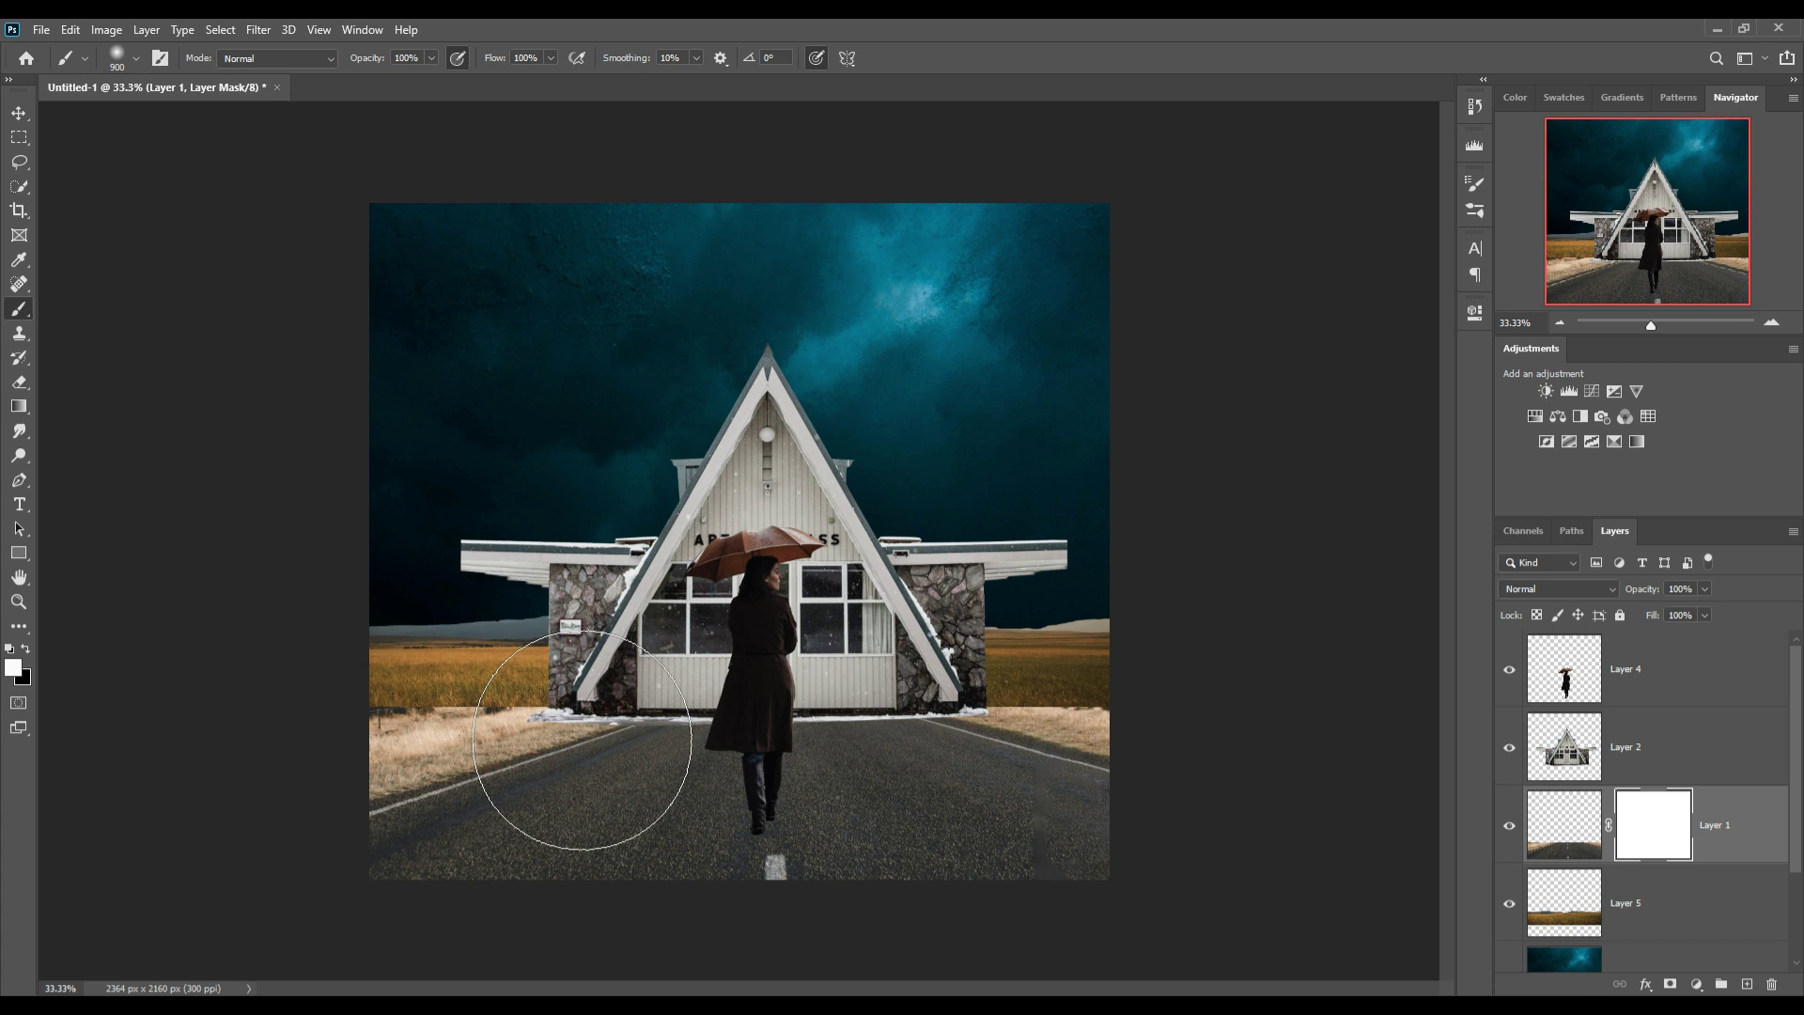
{"action": "key", "text": "bracketleft"}
{"action": "key", "text": "bracketleft"}
{"action": "key", "text": "bracketleft"}
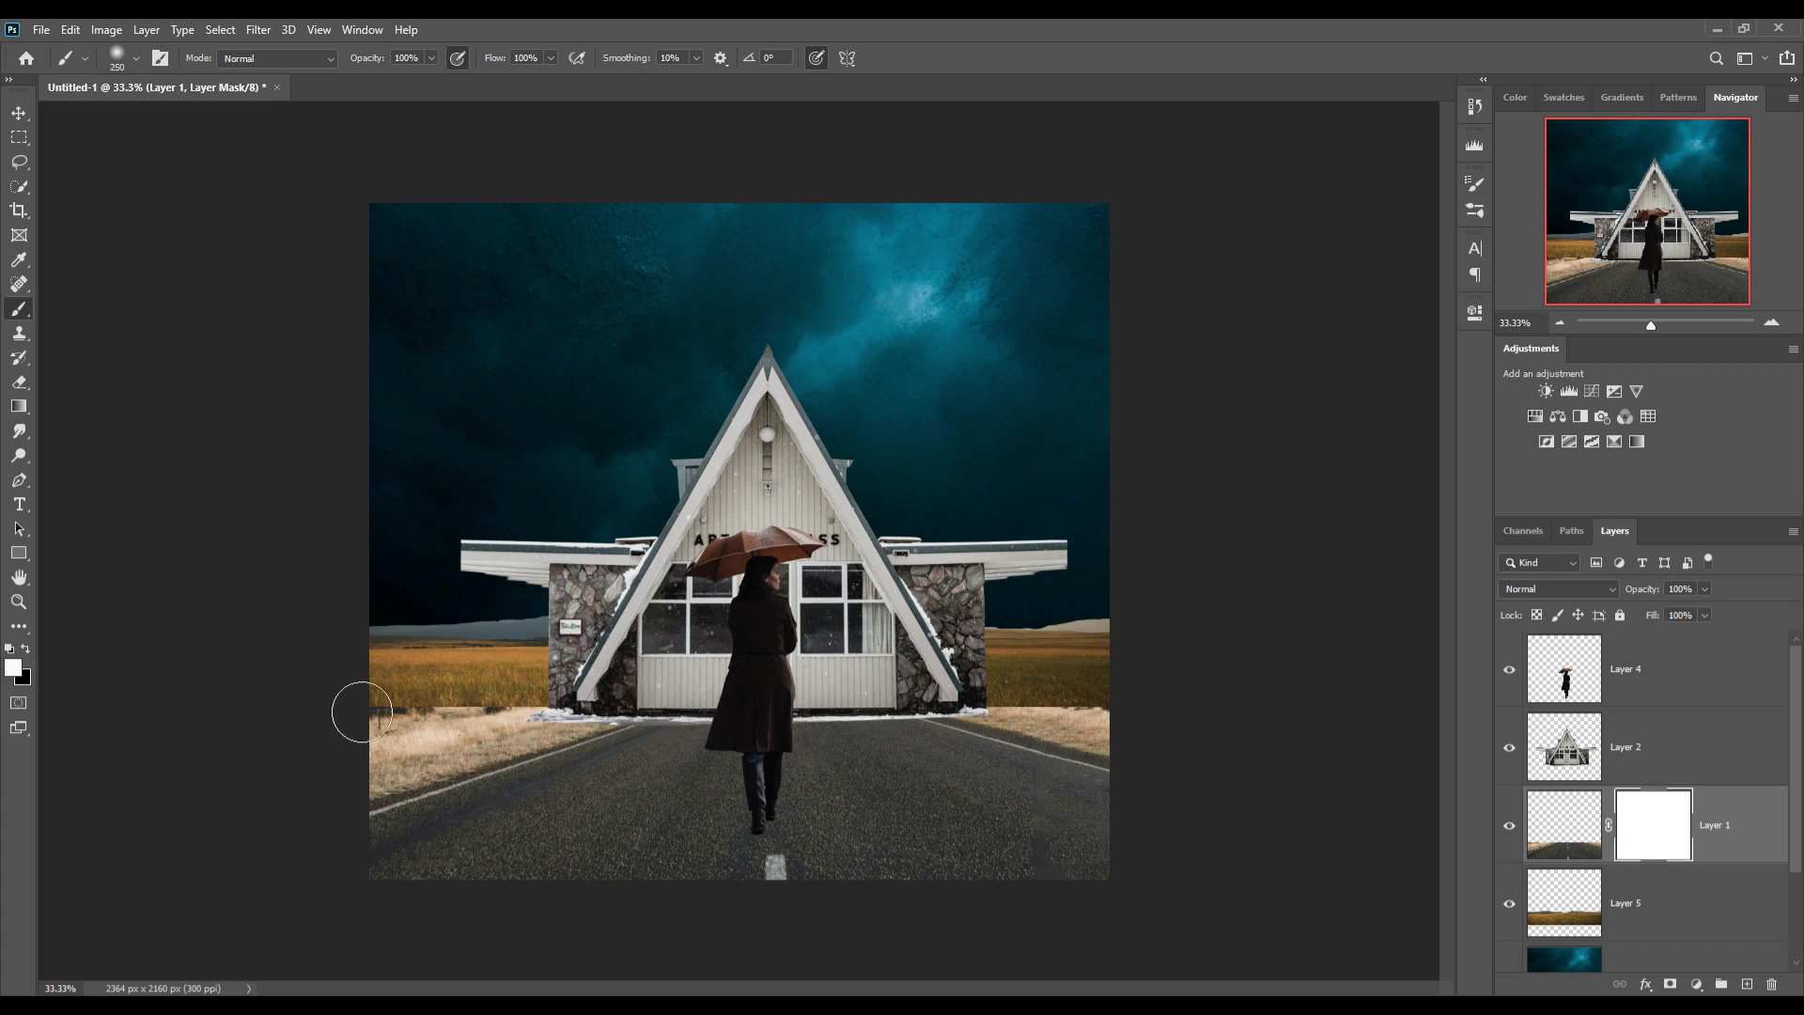
{"action": "left_click", "coordinate": [26, 650]}
{"action": "mouse_move", "coordinate": [451, 719]}
{"action": "left_mouse_down"}
{"action": "mouse_move", "coordinate": [397, 722]}
{"action": "mouse_move", "coordinate": [560, 712]}
{"action": "left_mouse_up"}
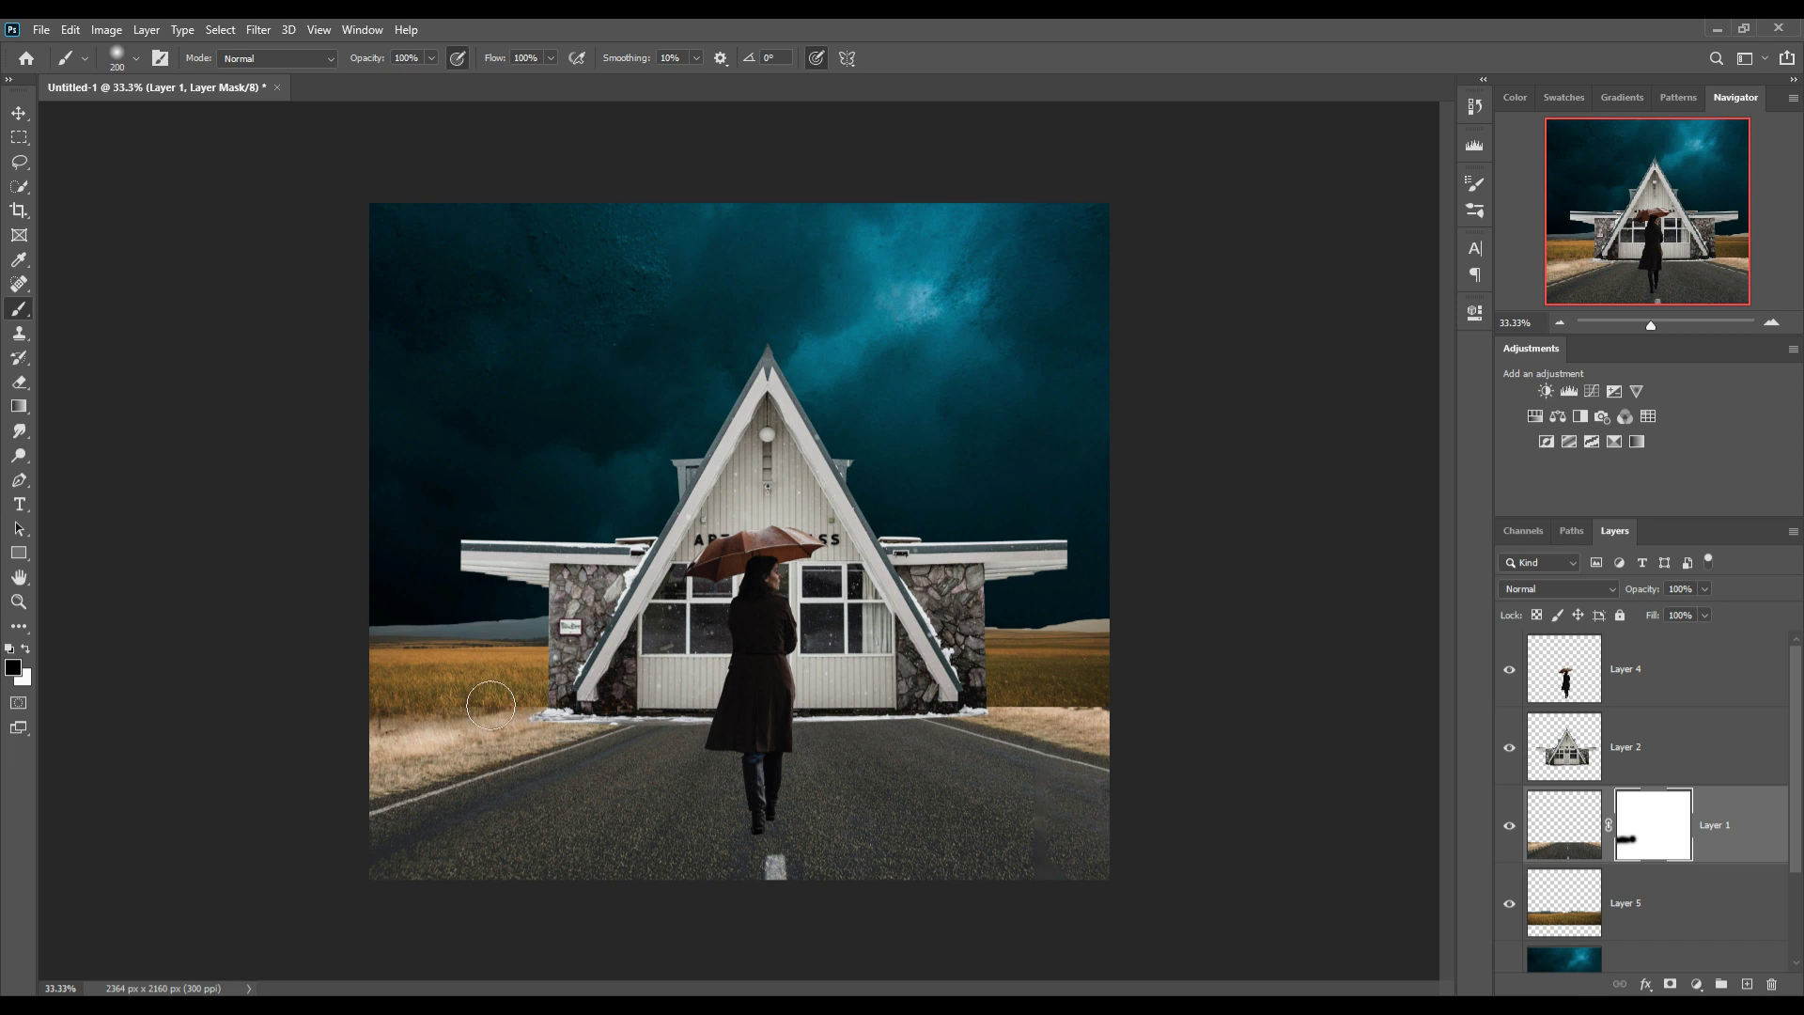
{"action": "key", "text": "bracketleft"}
{"action": "key", "text": "bracketleft"}
{"action": "mouse_move", "coordinate": [1040, 697]}
{"action": "left_mouse_down"}
{"action": "mouse_move", "coordinate": [1023, 717]}
{"action": "mouse_move", "coordinate": [1104, 719]}
{"action": "left_mouse_up"}
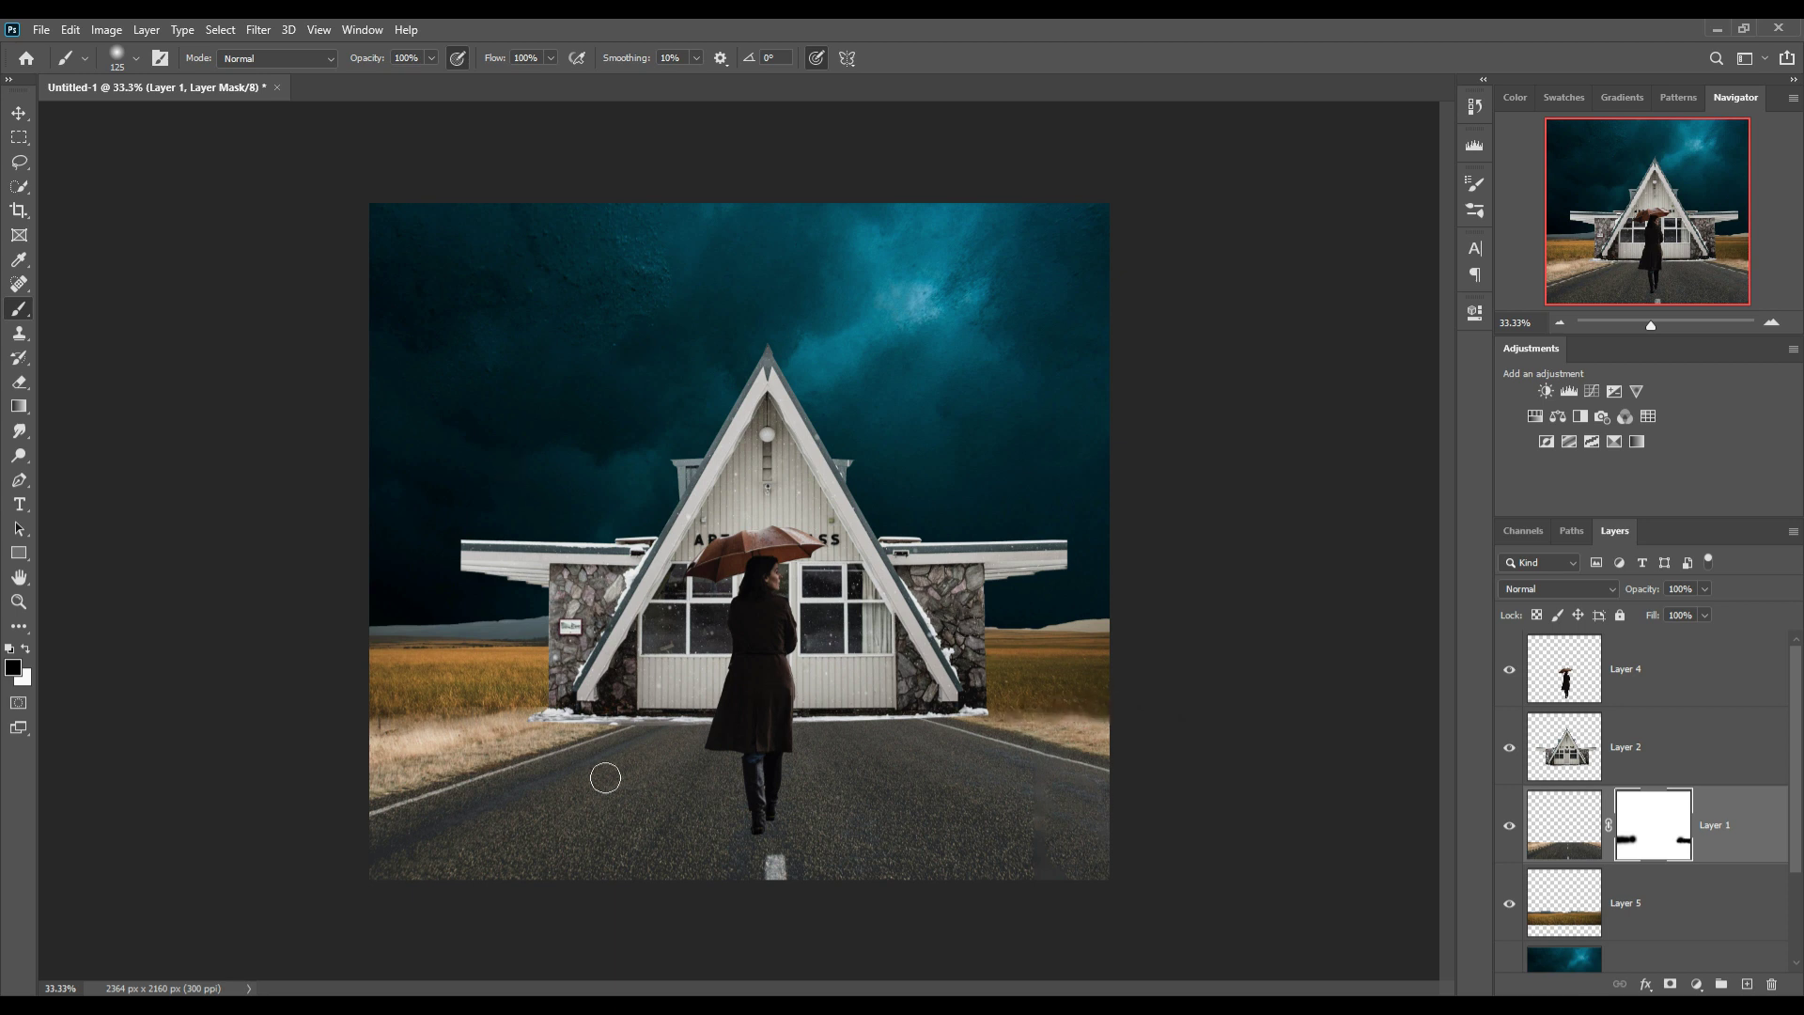
Give Layer 2 a layer mask and paint out the snowy strip along the building's base.
{"action": "left_click", "coordinate": [1740, 754]}
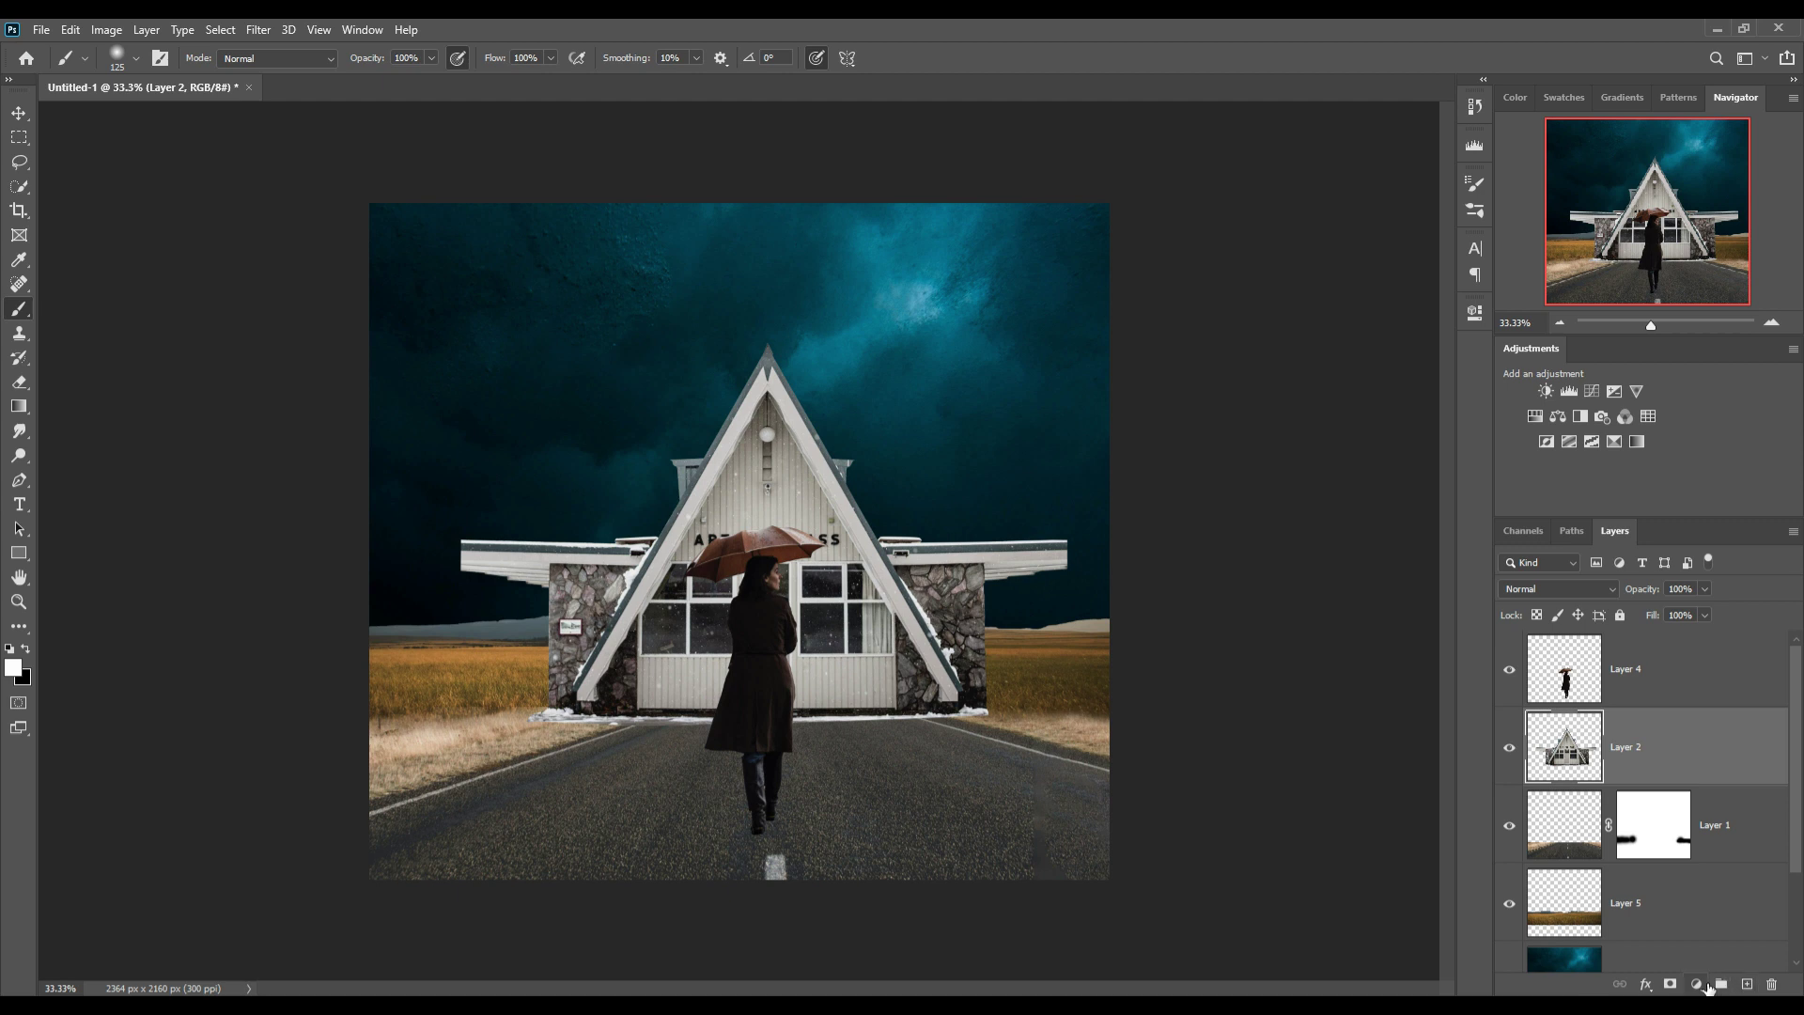
{"action": "left_click", "coordinate": [1670, 984]}
{"action": "left_click", "coordinate": [549, 747]}
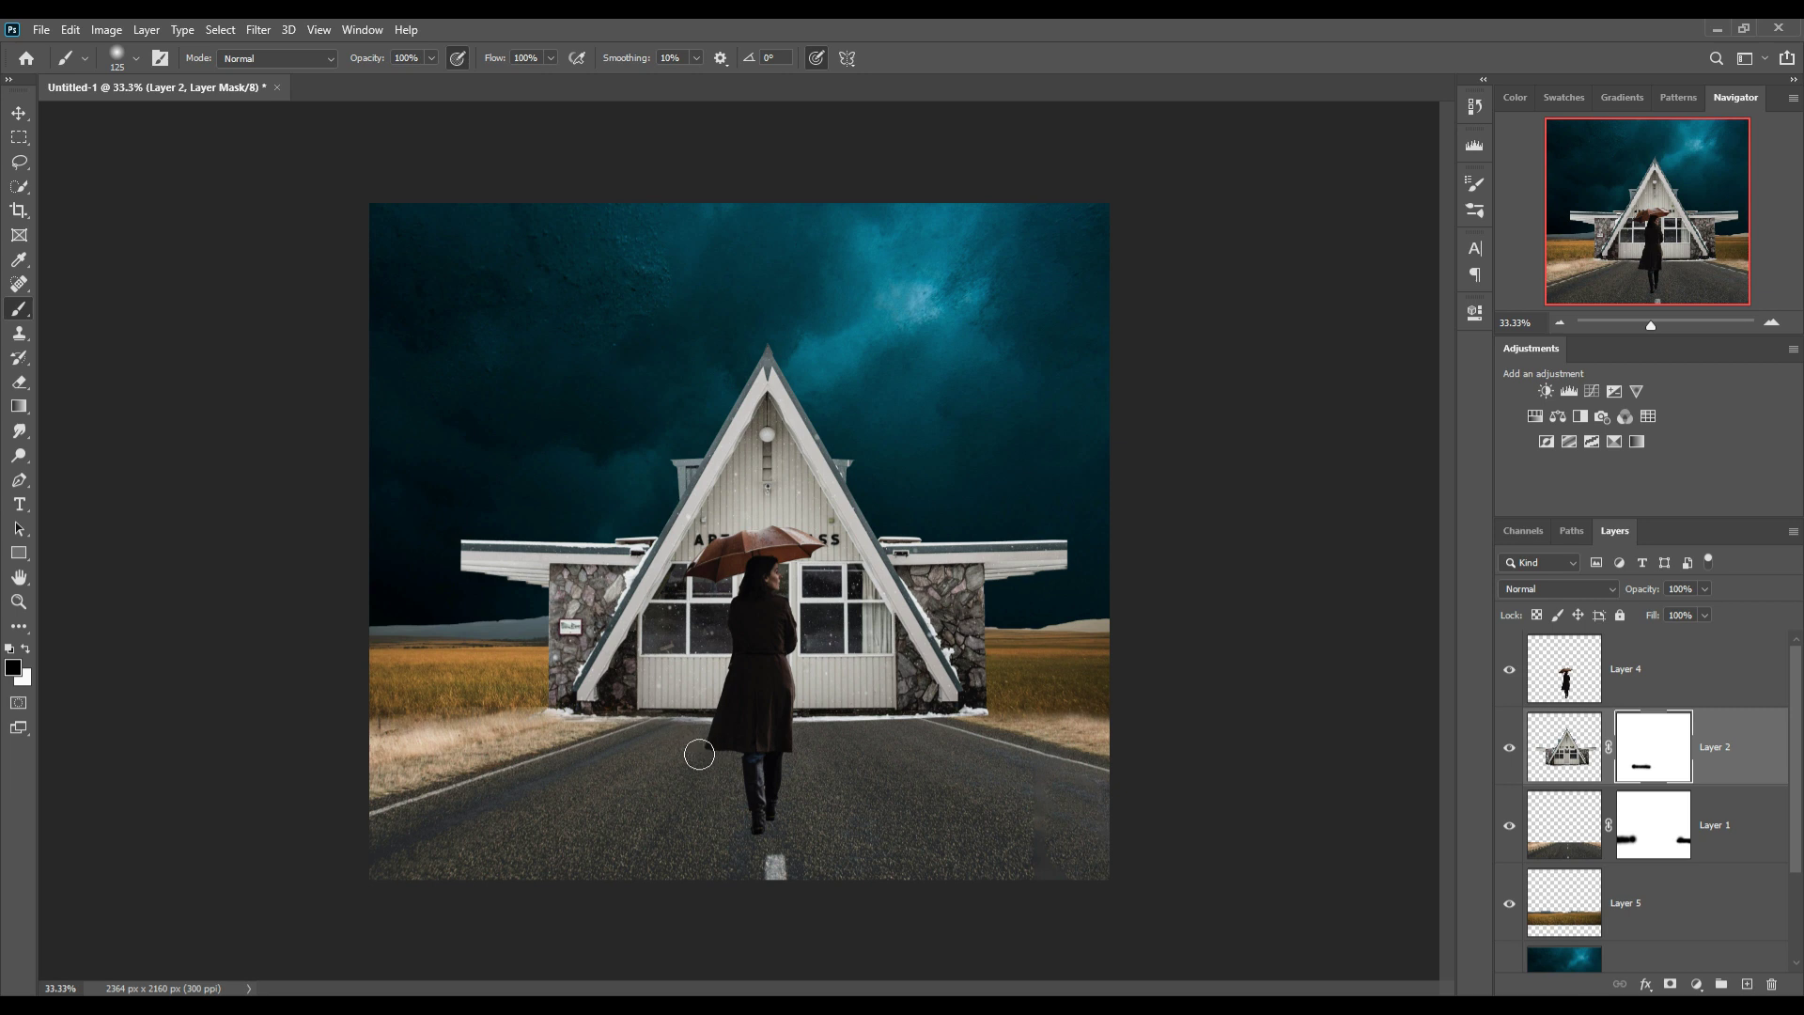
{"action": "left_click_drag", "start_coordinate": [822, 749], "coordinate": [842, 747]}
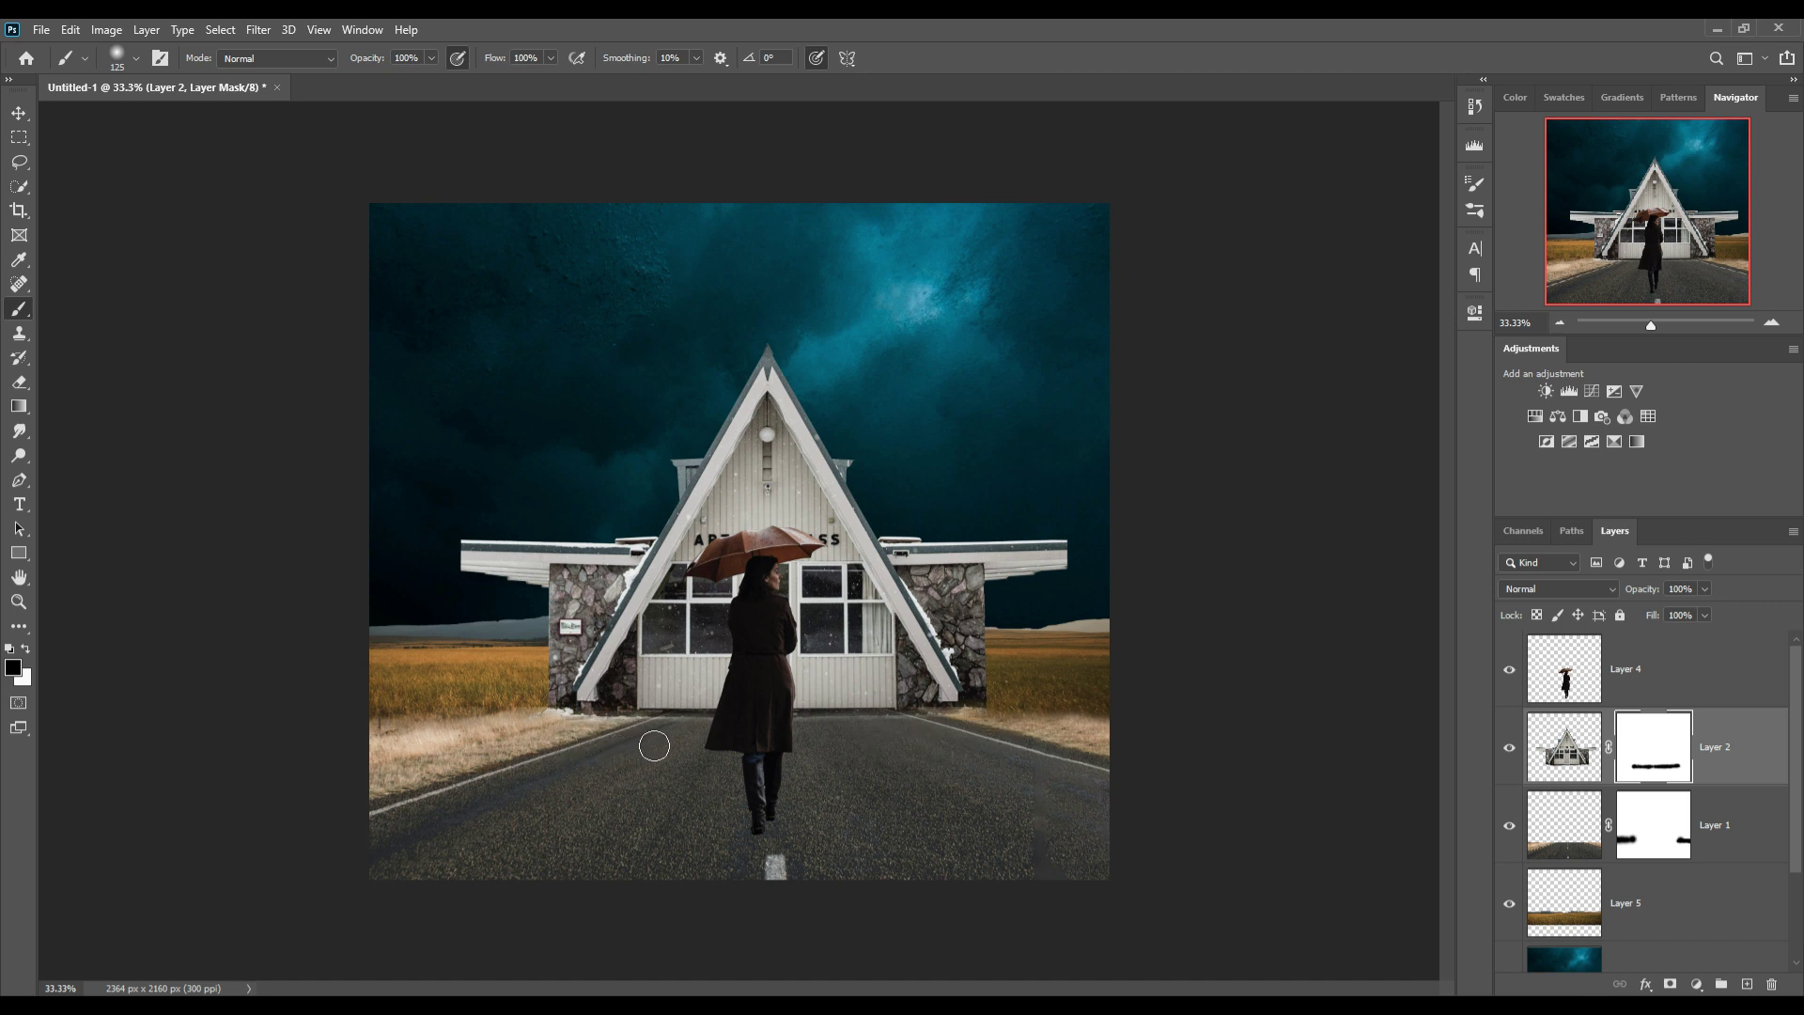
{"action": "left_click", "coordinate": [24, 120]}
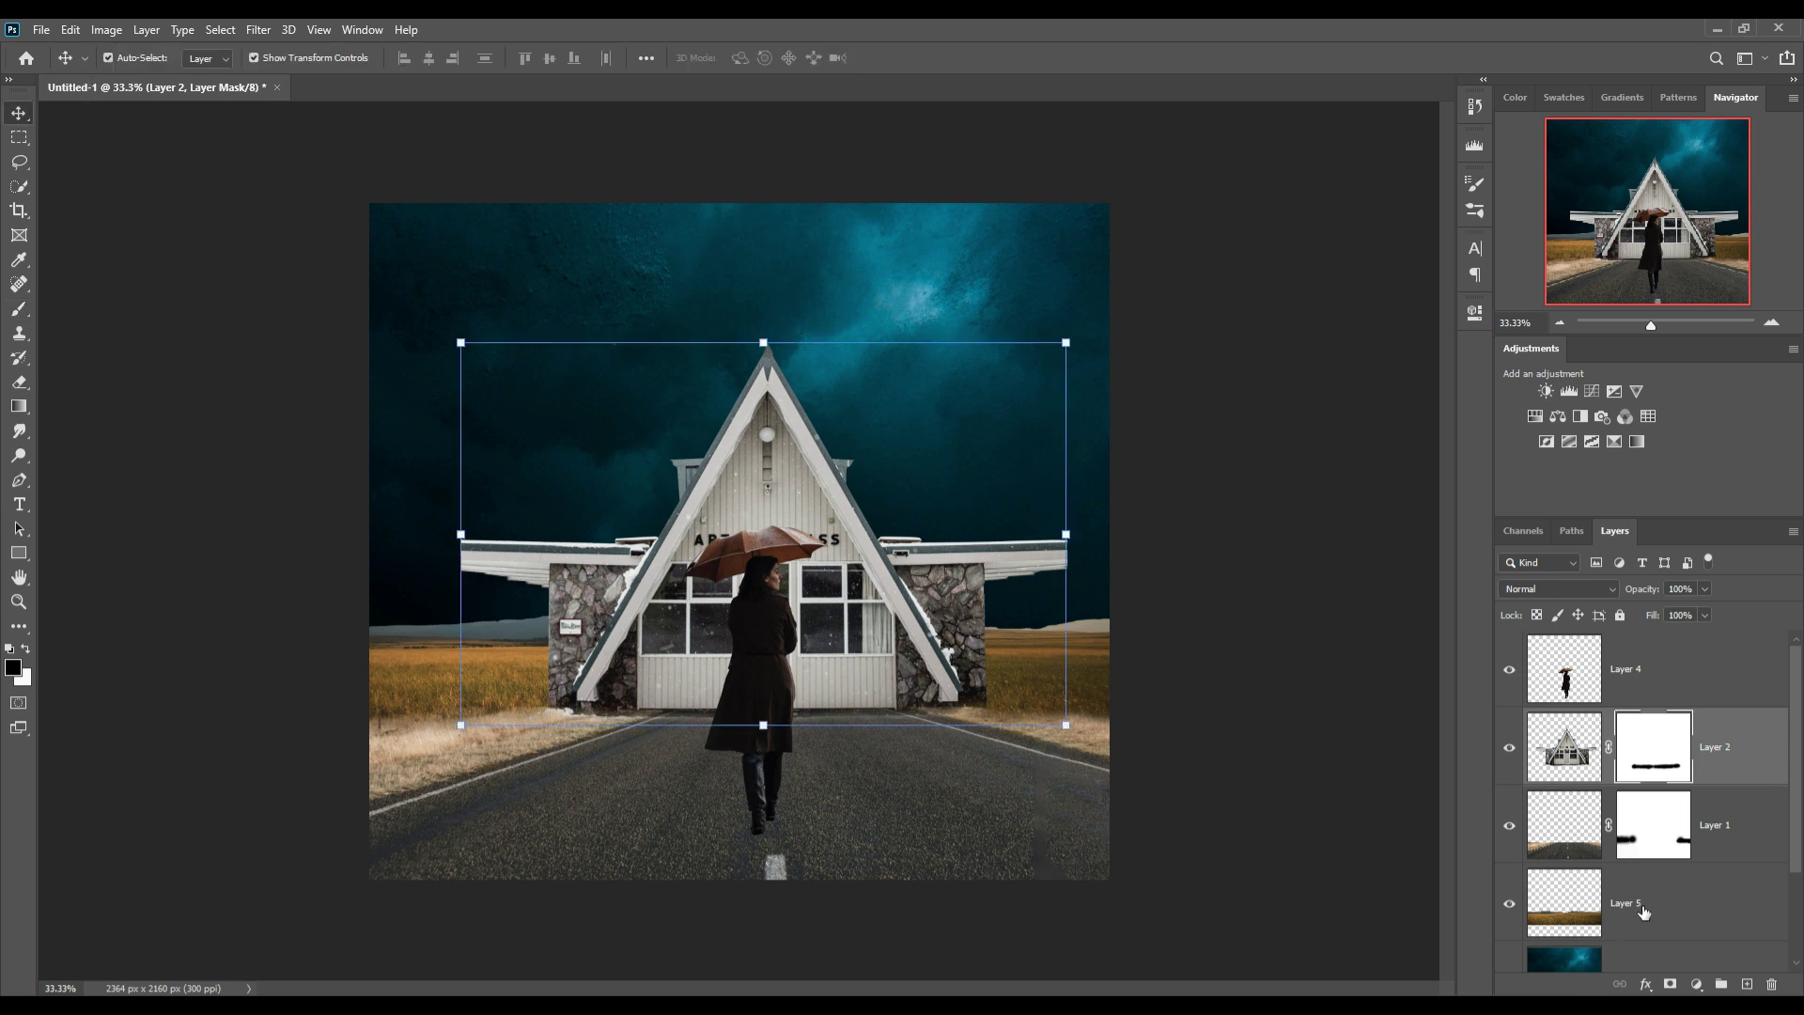
Paint a soft black blob on a new layer, Layer 6, using a large brush.
{"action": "left_click", "coordinate": [1750, 824]}
{"action": "left_click", "coordinate": [1747, 984]}
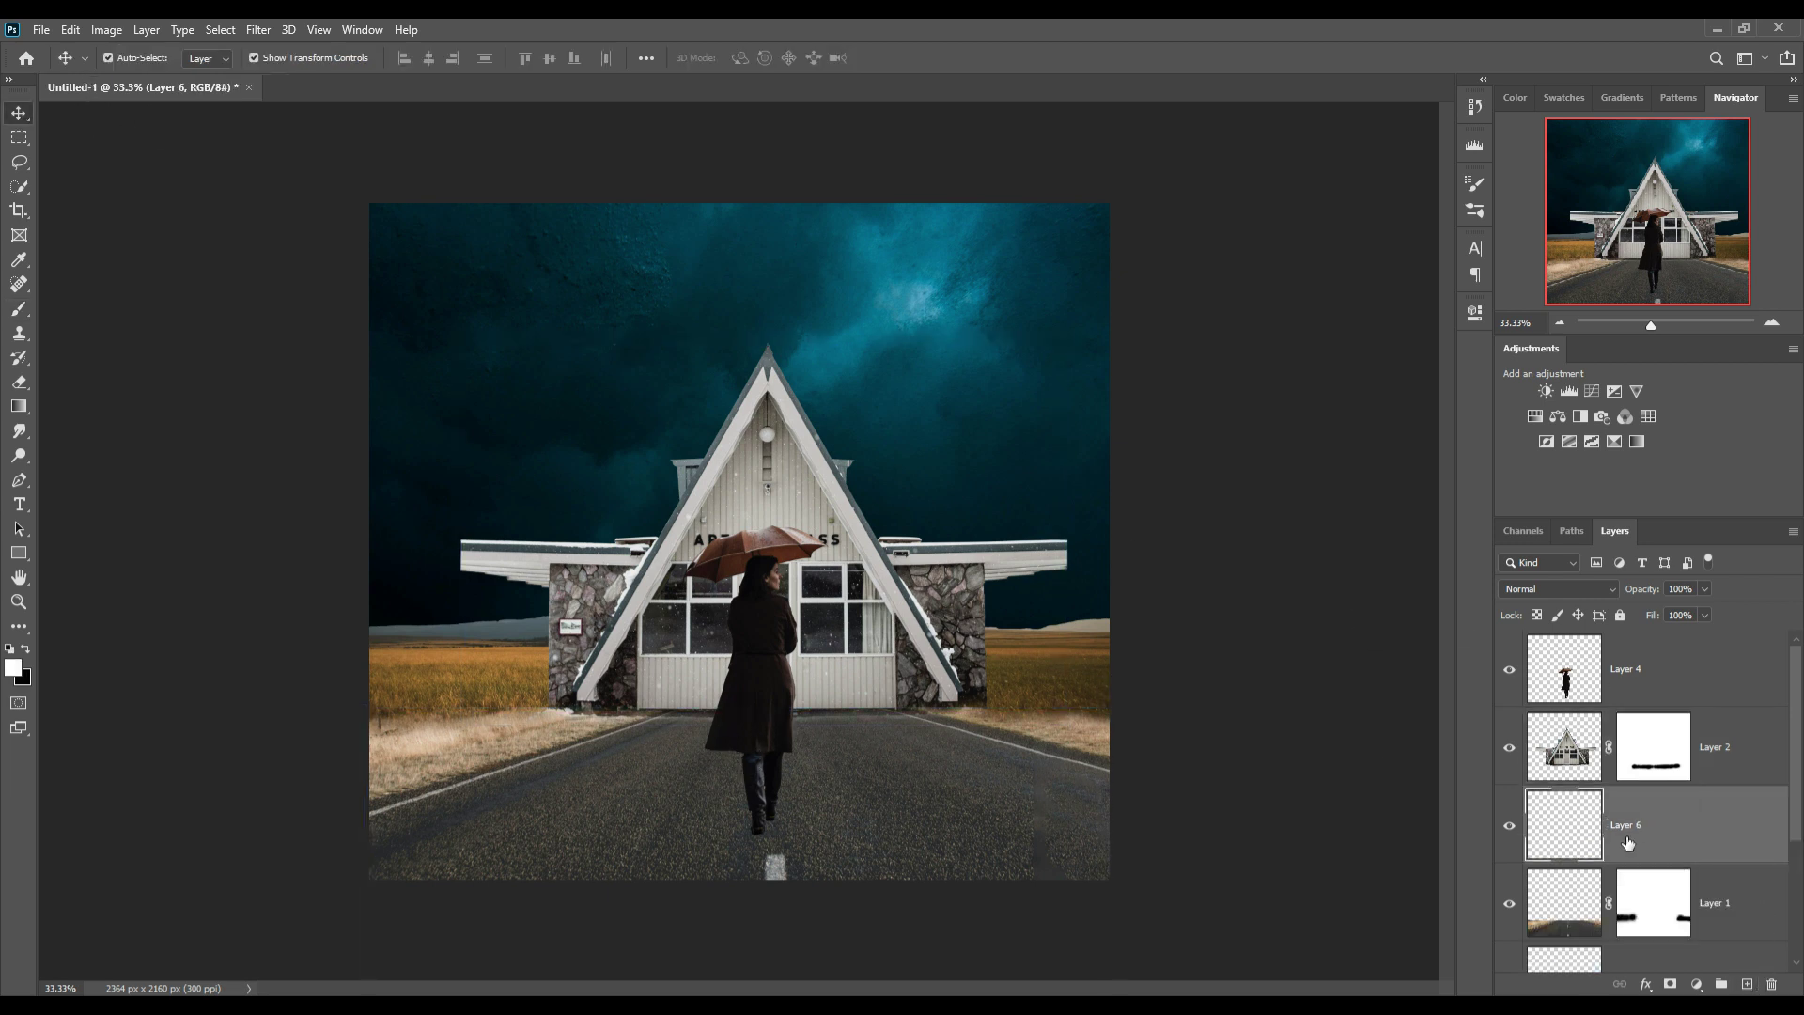
{"action": "left_click", "coordinate": [21, 311]}
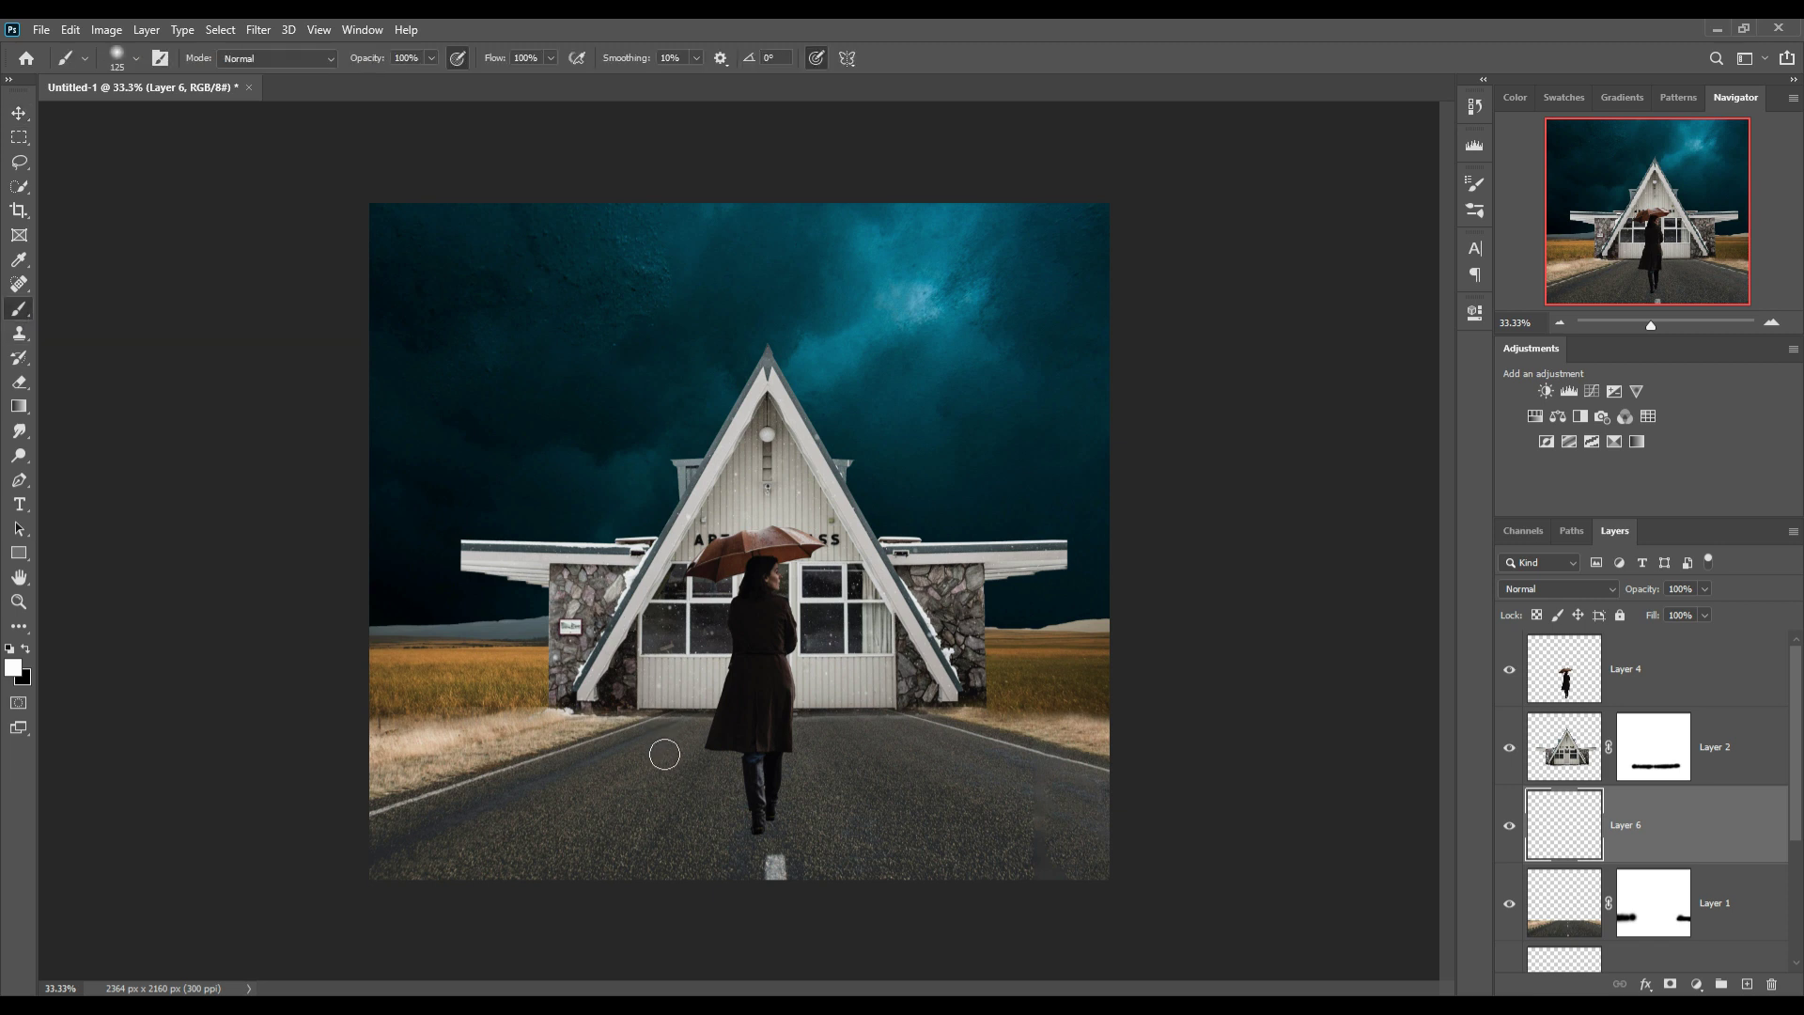
{"action": "key", "text": "bracketright"}
{"action": "key", "text": "bracketright"}
{"action": "key", "text": "bracketright"}
{"action": "key", "text": "bracketright"}
{"action": "key", "text": "x"}
{"action": "key", "text": "bracketright"}
{"action": "key", "text": "bracketright"}
{"action": "key", "text": "bracketright"}
{"action": "key", "text": "bracketright"}
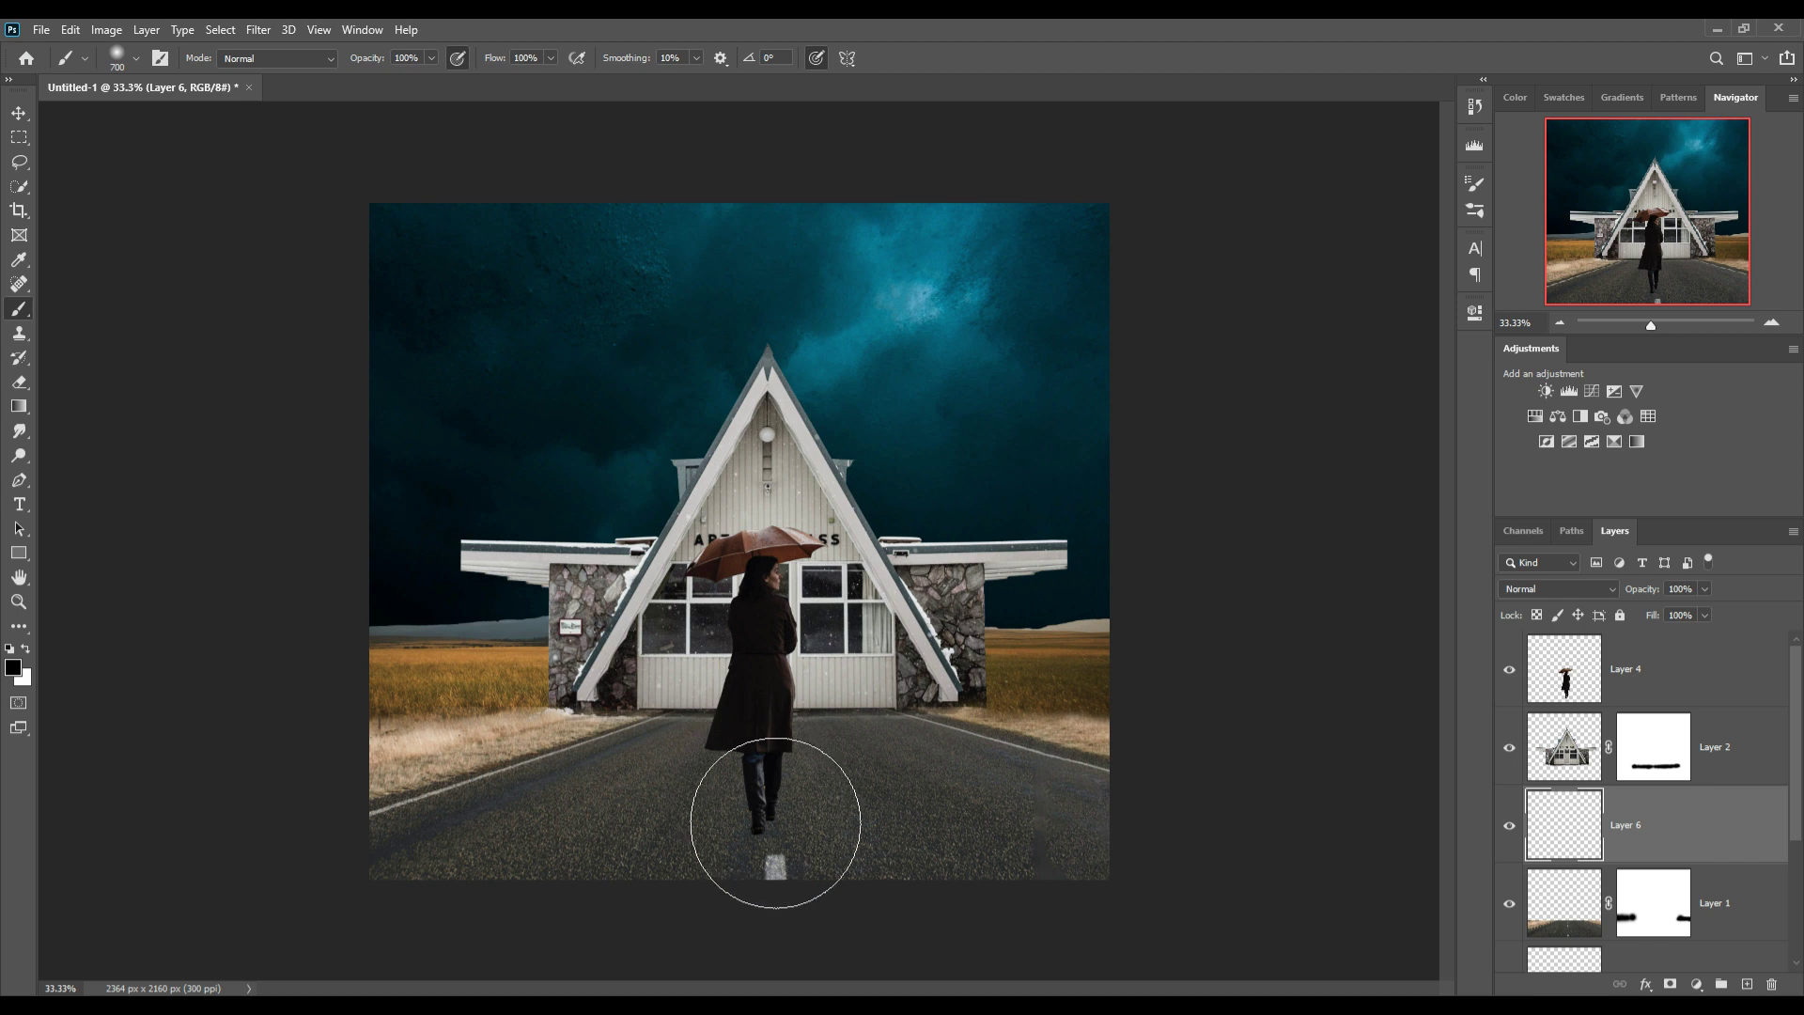
{"action": "left_click", "coordinate": [682, 743]}
Transform the blob into a wide, thin shadow strip under the building.
{"action": "left_click", "coordinate": [21, 116]}
{"action": "key", "text": "ctrl+t"}
{"action": "left_click_drag", "start_coordinate": [865, 811], "coordinate": [1317, 719]}
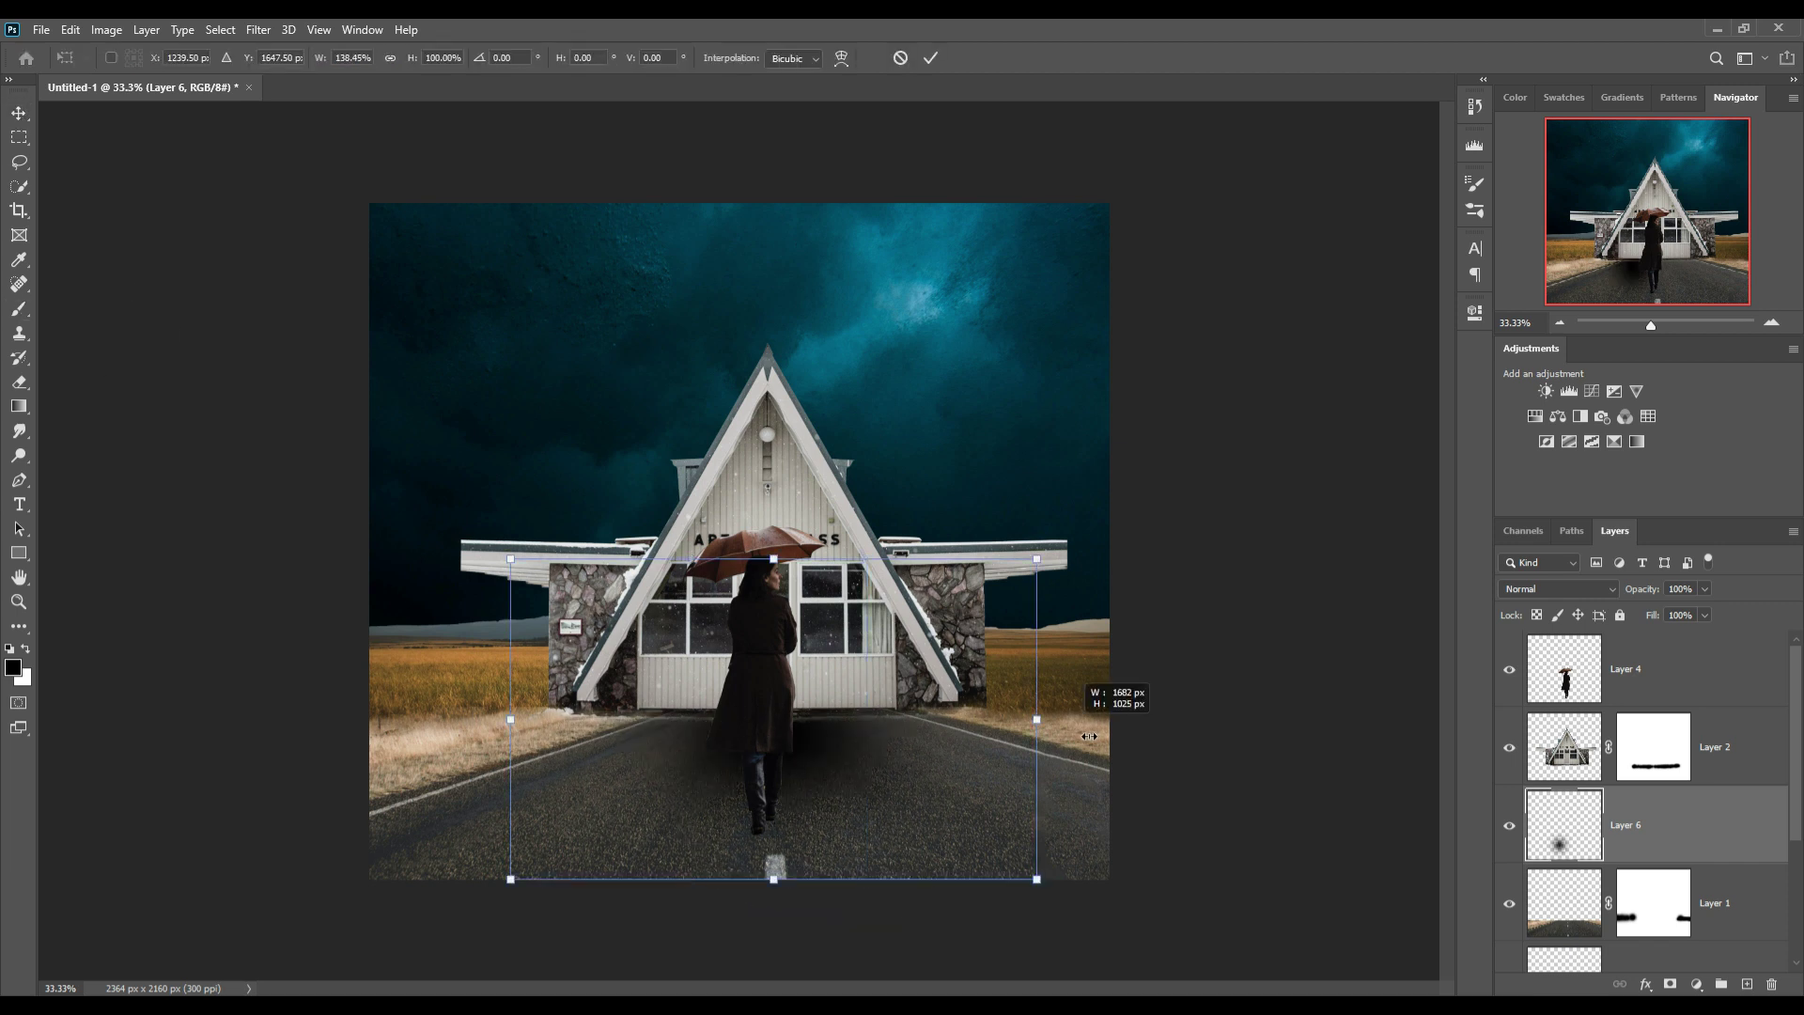
{"action": "mouse_move", "coordinate": [921, 574]}
{"action": "left_mouse_down"}
{"action": "mouse_move", "coordinate": [917, 797]}
{"action": "mouse_move", "coordinate": [603, 722]}
{"action": "left_mouse_up"}
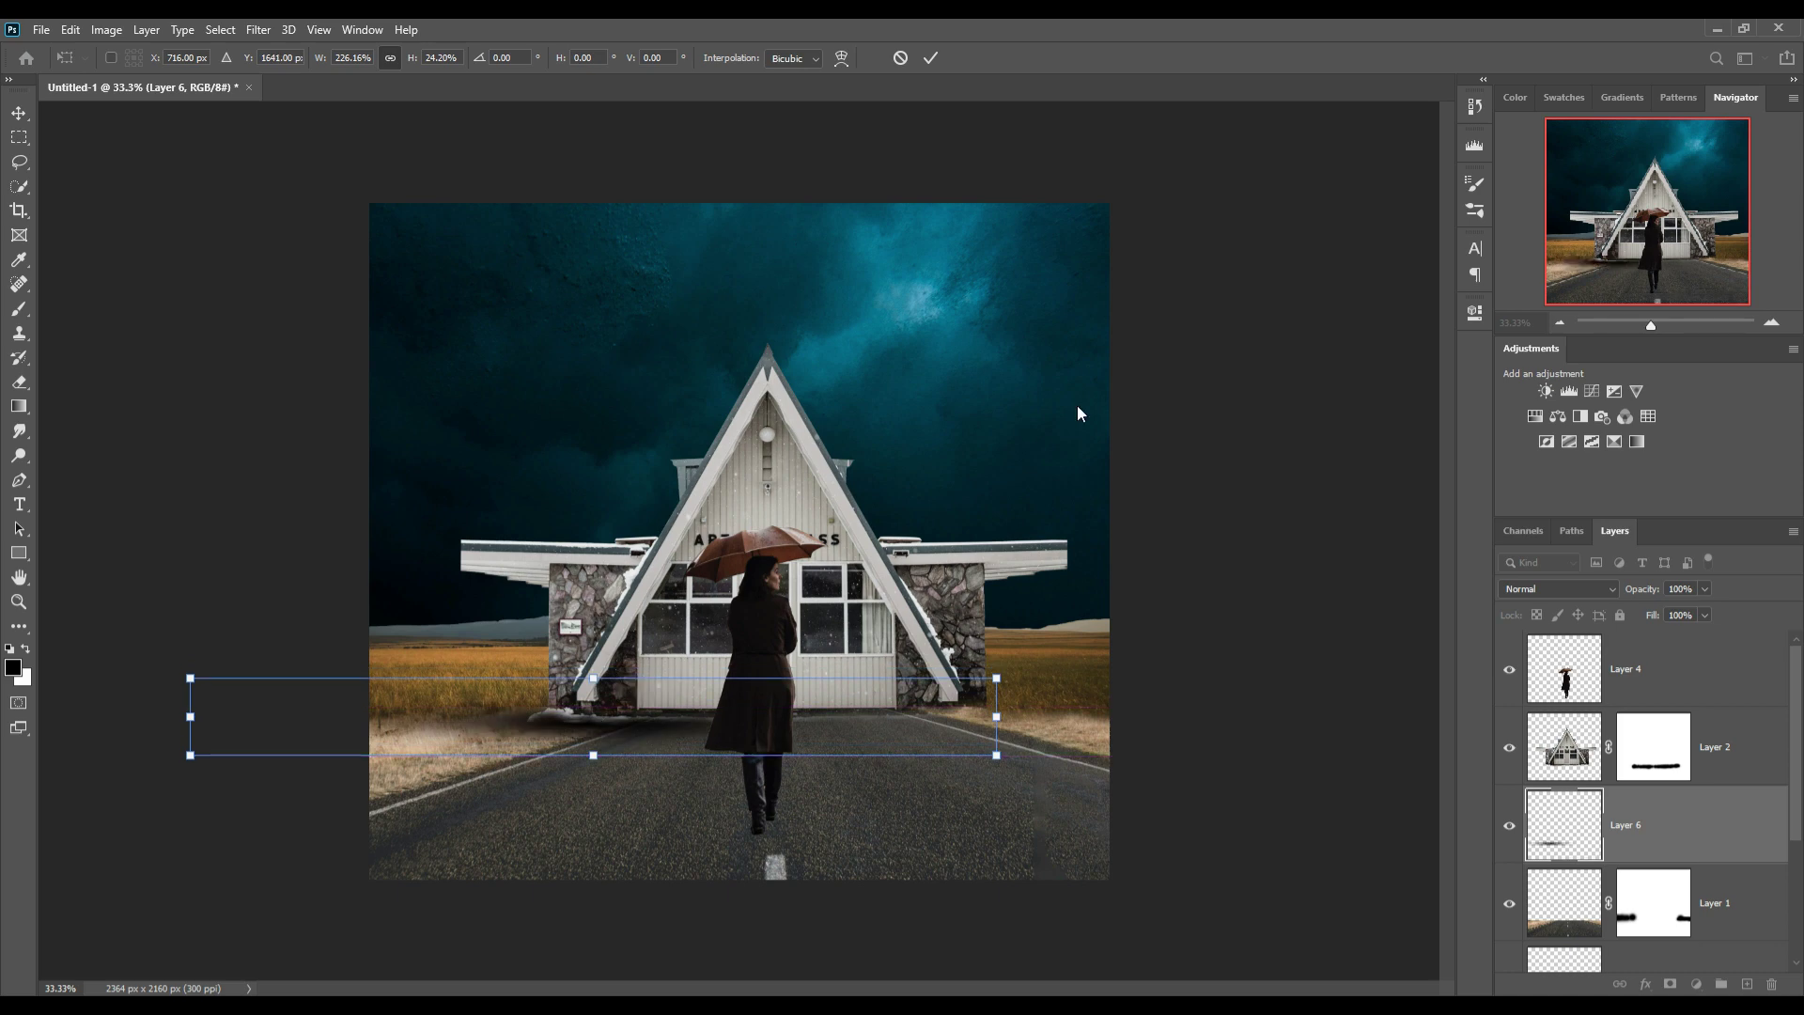
{"action": "left_click", "coordinate": [931, 59]}
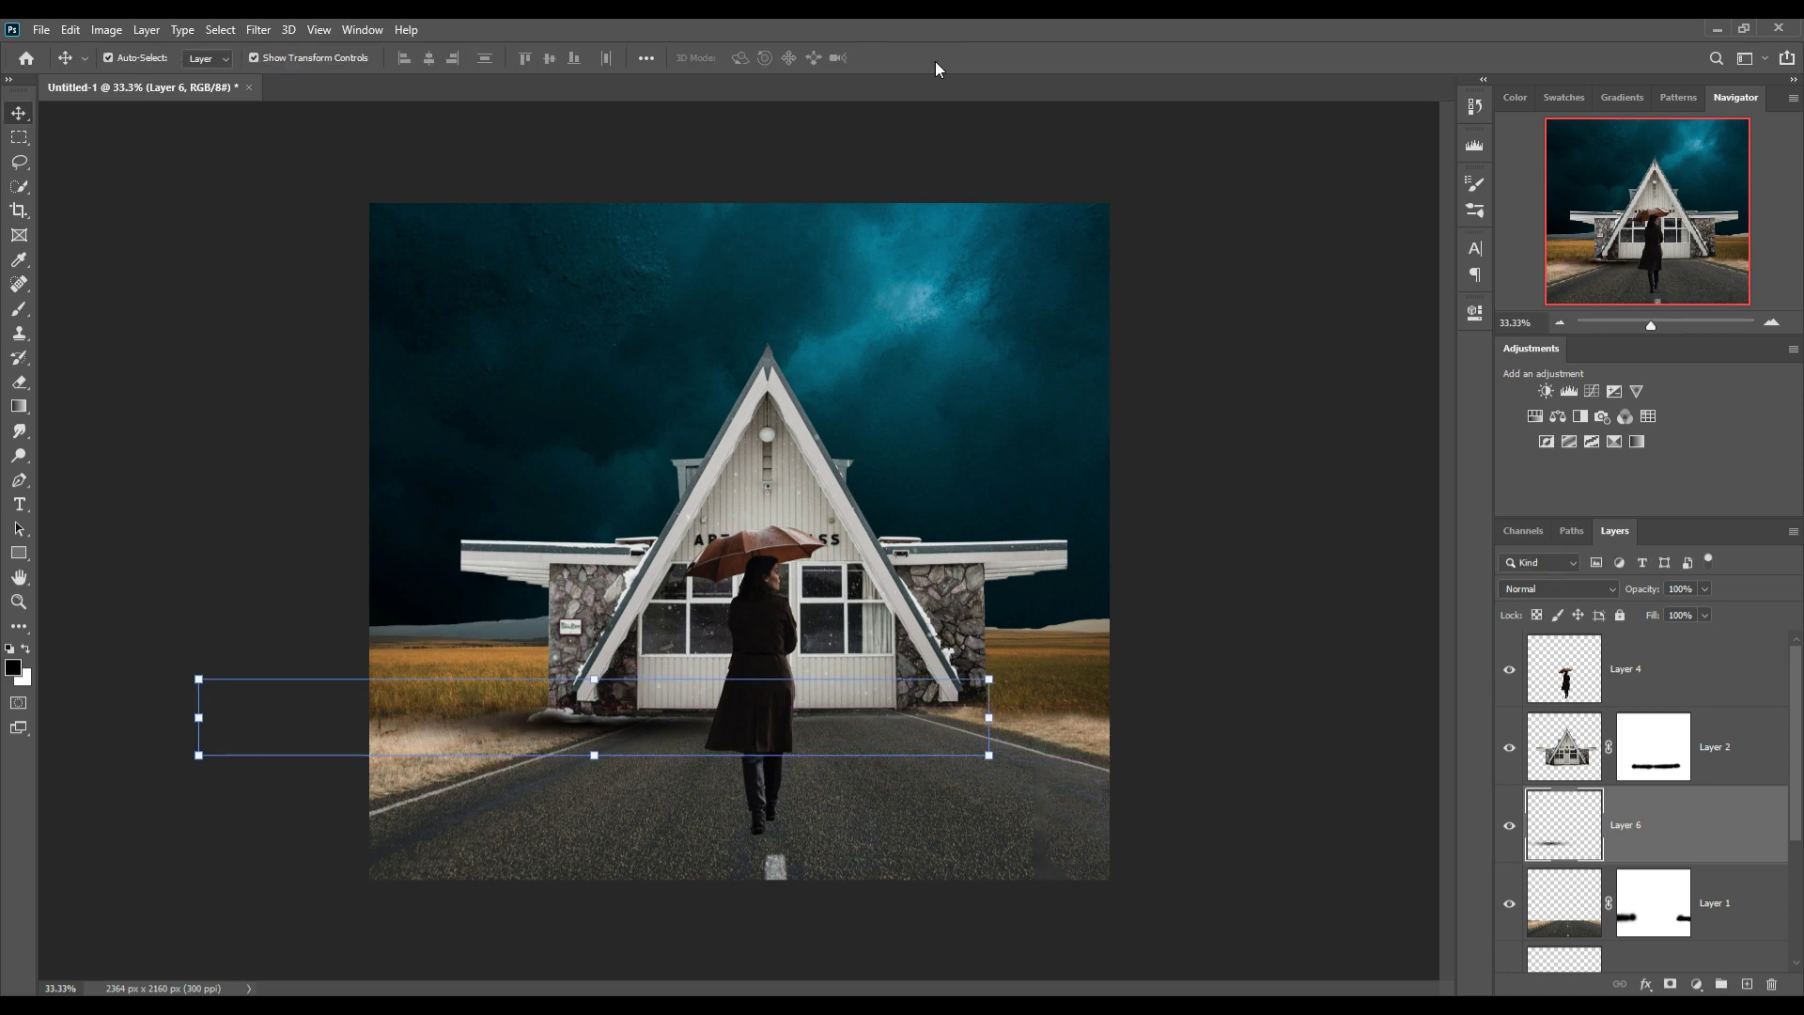
Duplicate the shadow as Layer 6 copy and move it right along the building base.
{"action": "right_click", "coordinate": [1735, 827]}
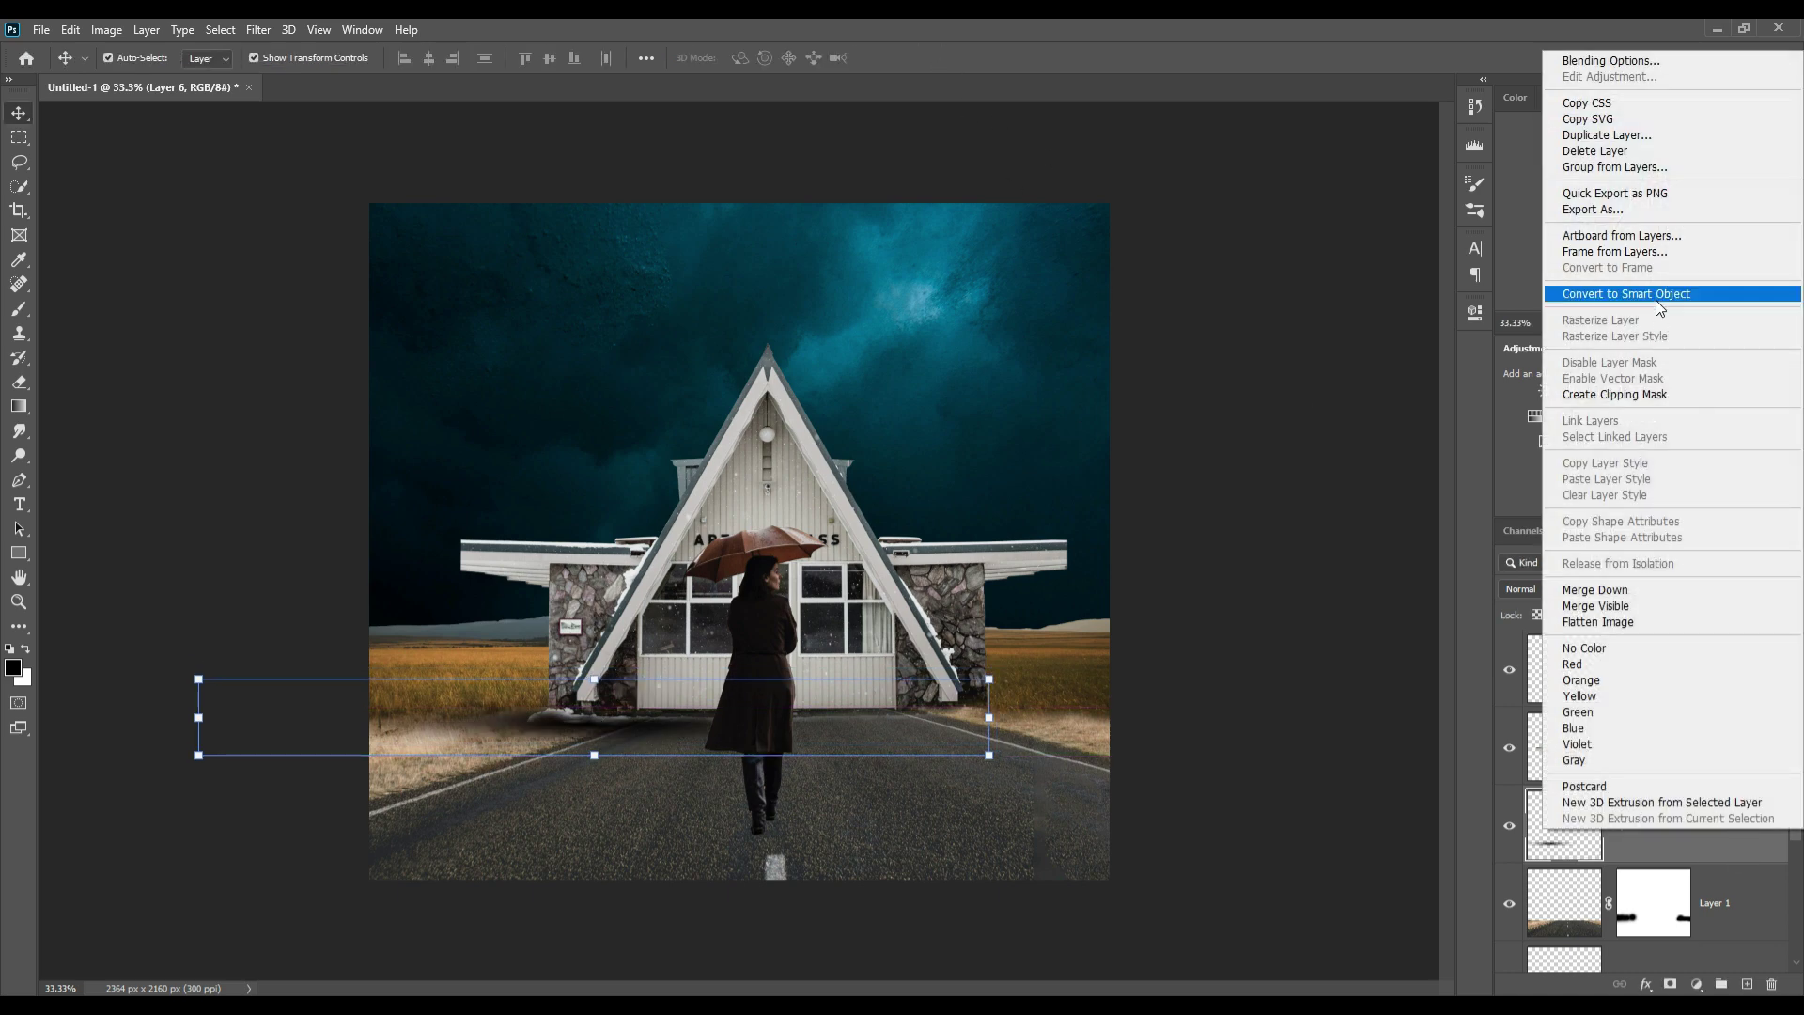
{"action": "left_click", "coordinate": [1654, 136]}
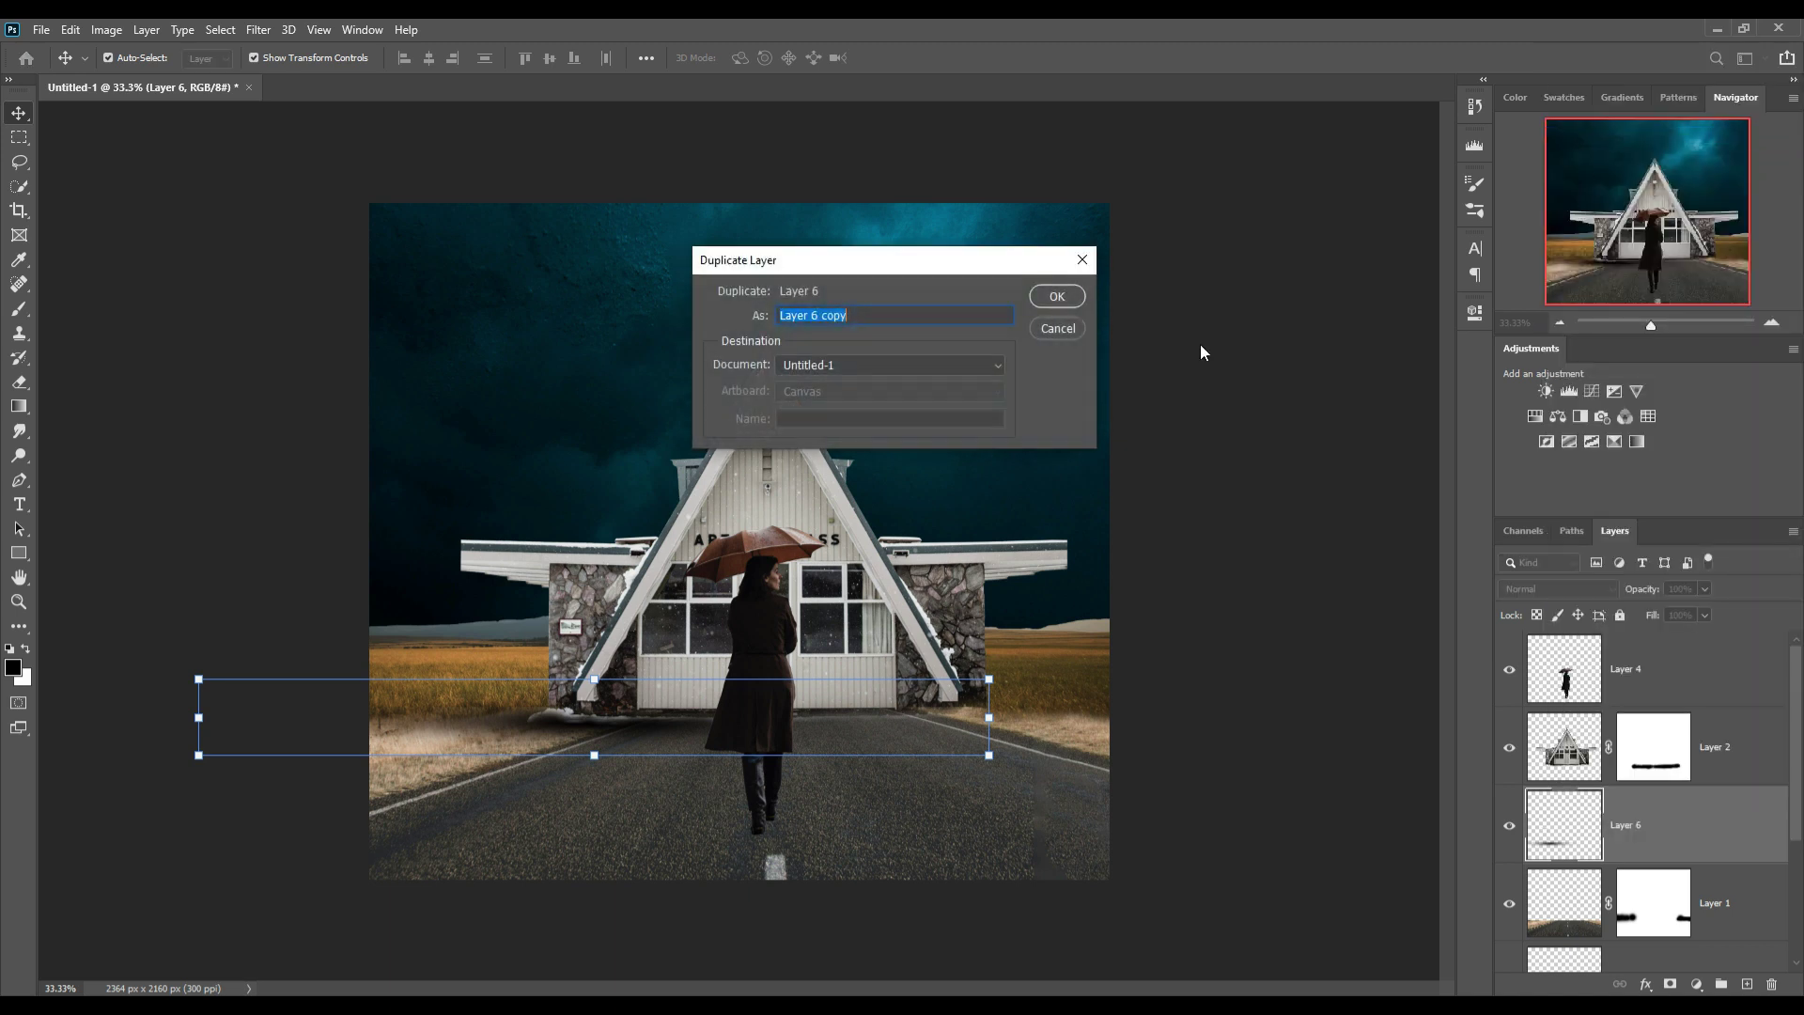
{"action": "left_click", "coordinate": [1057, 297]}
{"action": "left_click_drag", "start_coordinate": [495, 728], "coordinate": [1024, 720]}
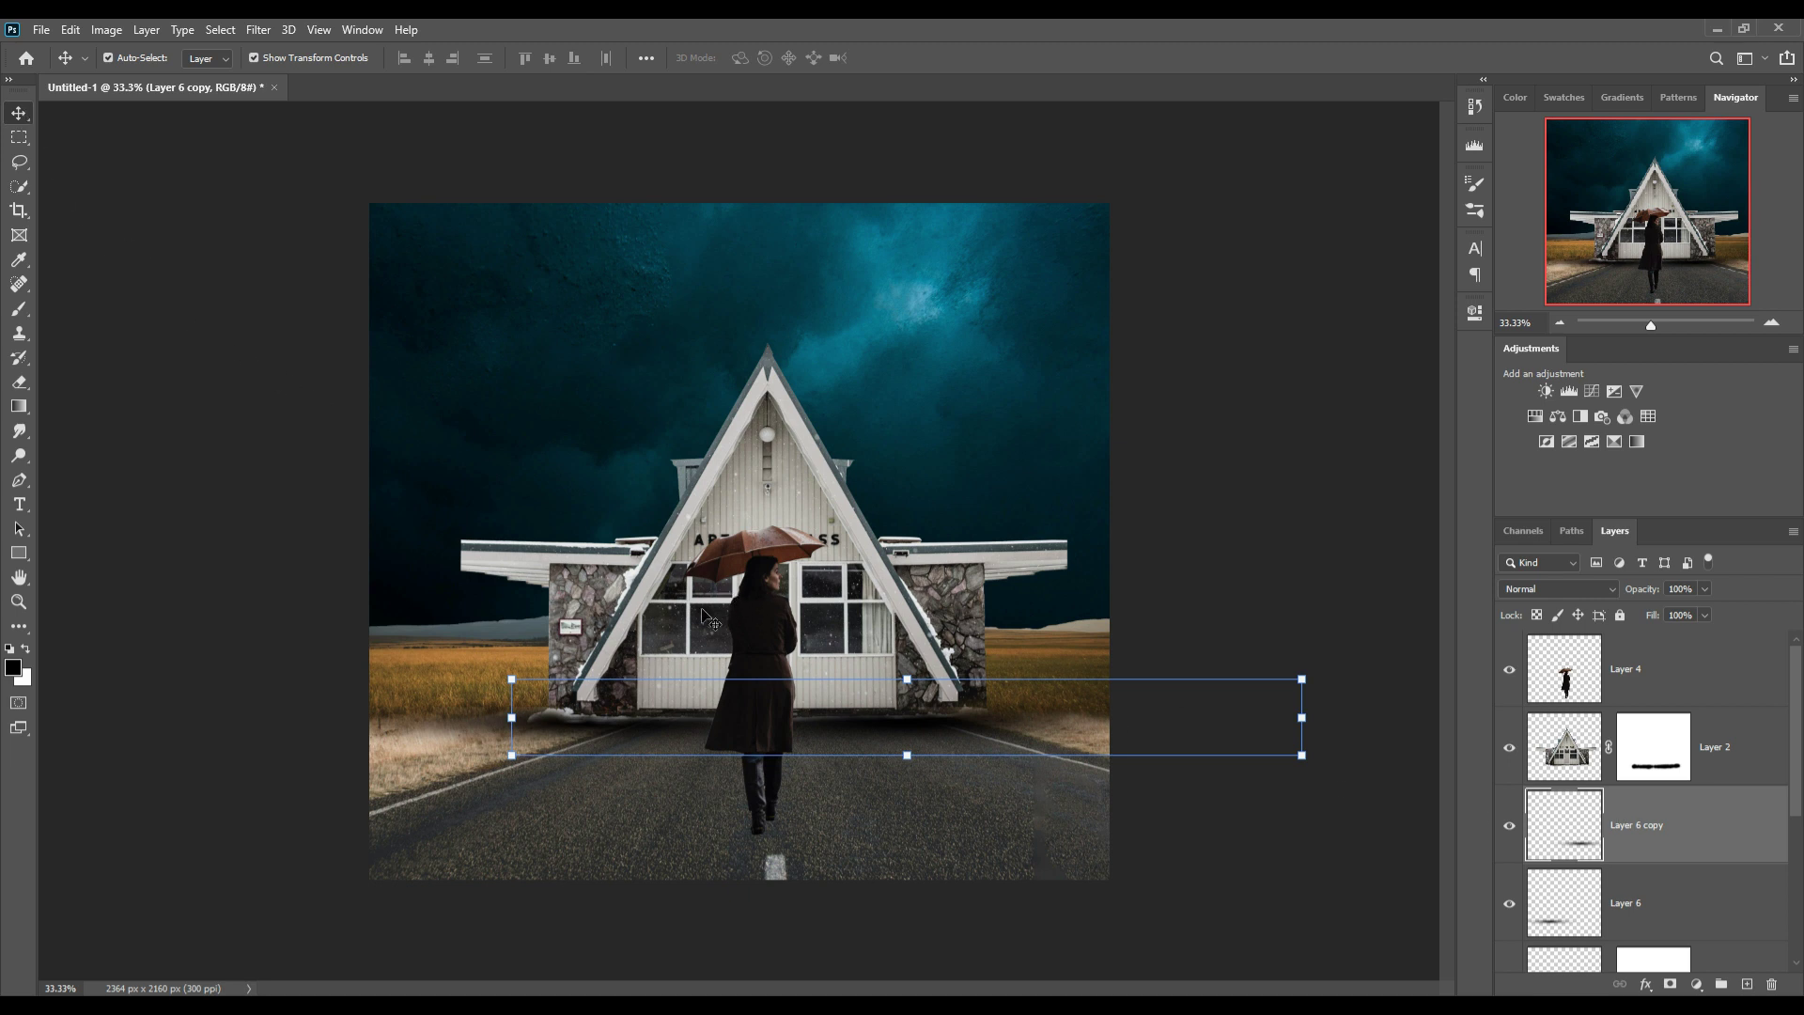
Set a 200 px brush on Layer 2's mask, then add Layer 7 clipped to the building.
{"action": "left_click", "coordinate": [1652, 751]}
{"action": "key", "text": "b"}
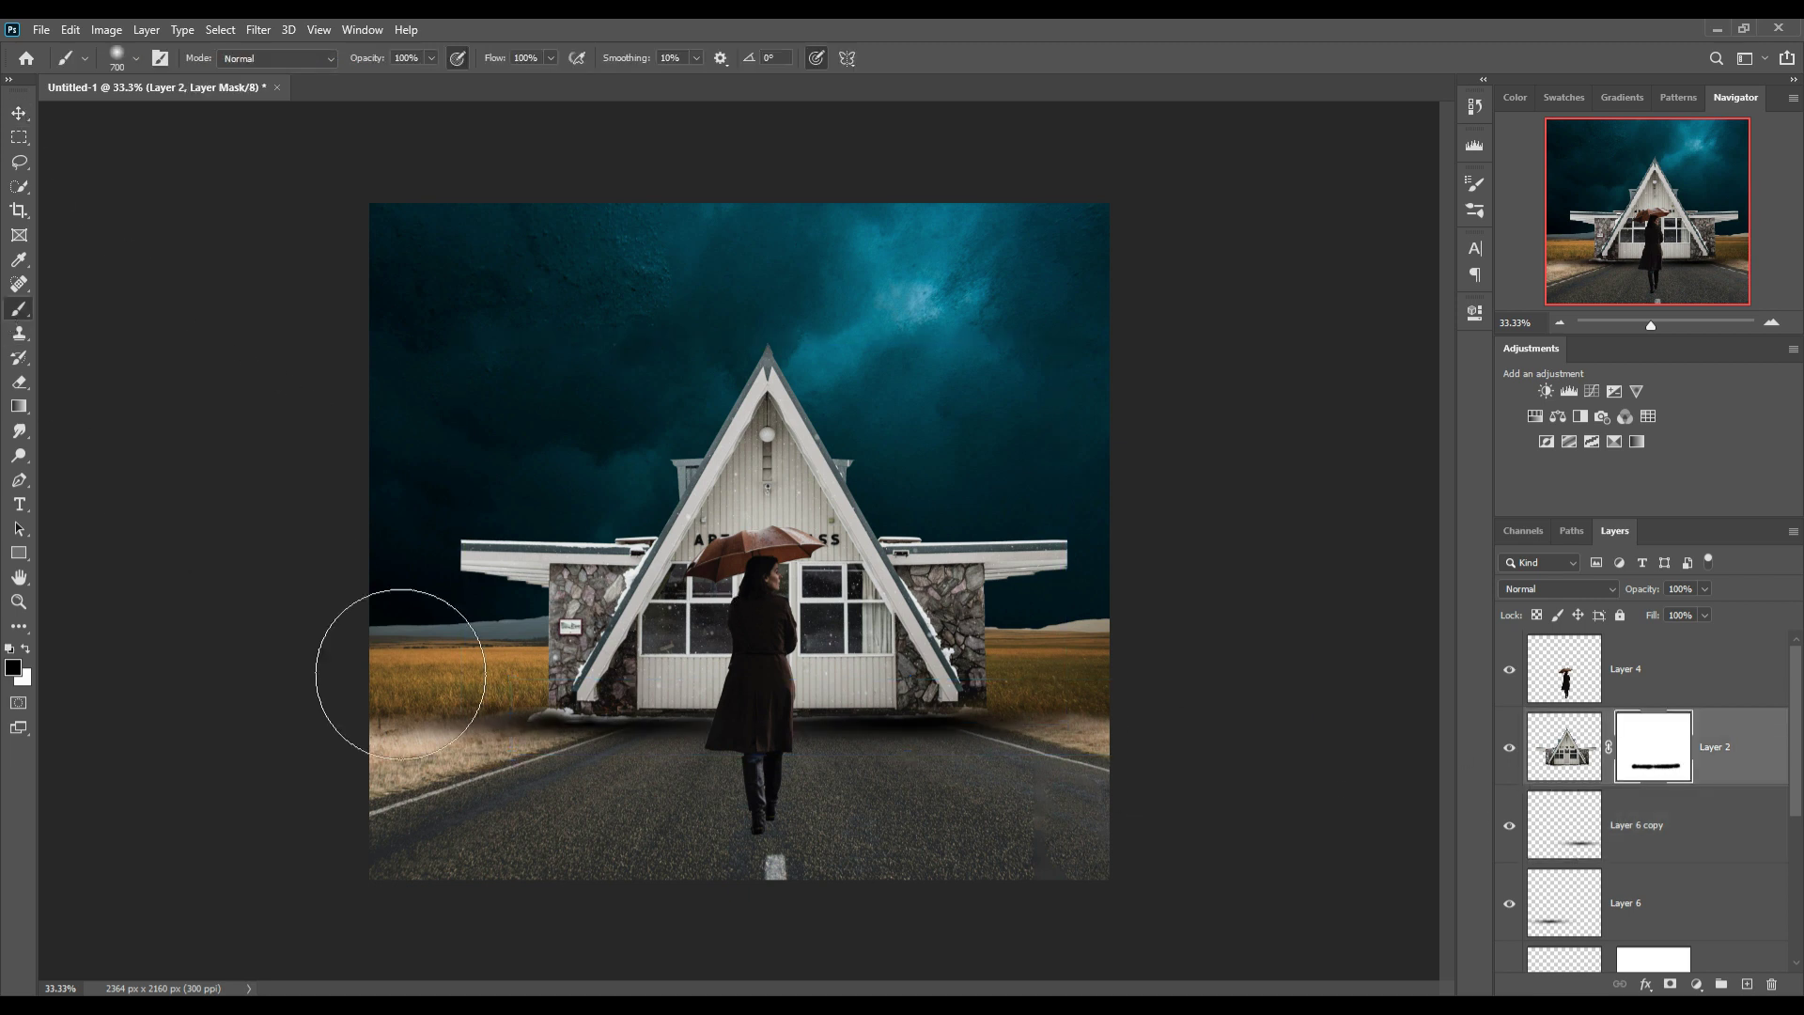
{"action": "key", "text": "bracketleft"}
{"action": "key", "text": "bracketleft"}
{"action": "key", "text": "bracketleft"}
{"action": "key", "text": "bracketleft"}
{"action": "key", "text": "bracketleft"}
{"action": "key", "text": "bracketleft"}
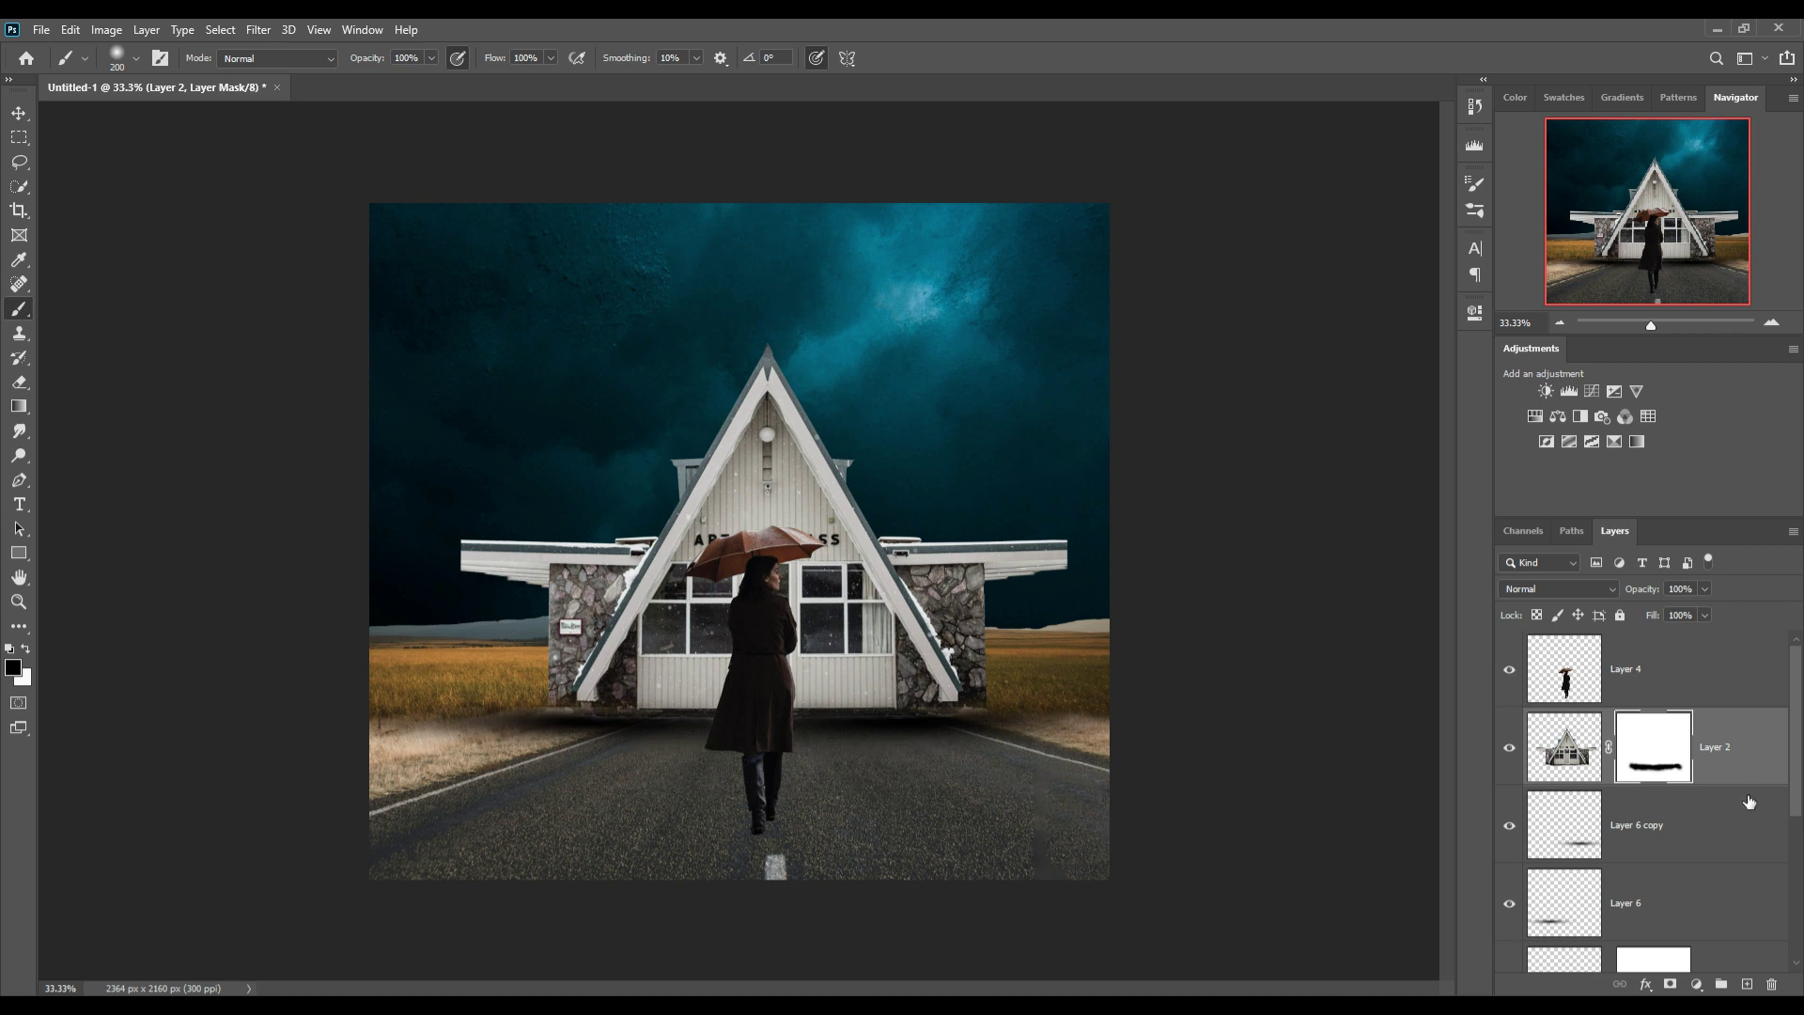
{"action": "left_click", "coordinate": [1747, 983]}
{"action": "right_click", "coordinate": [1690, 752]}
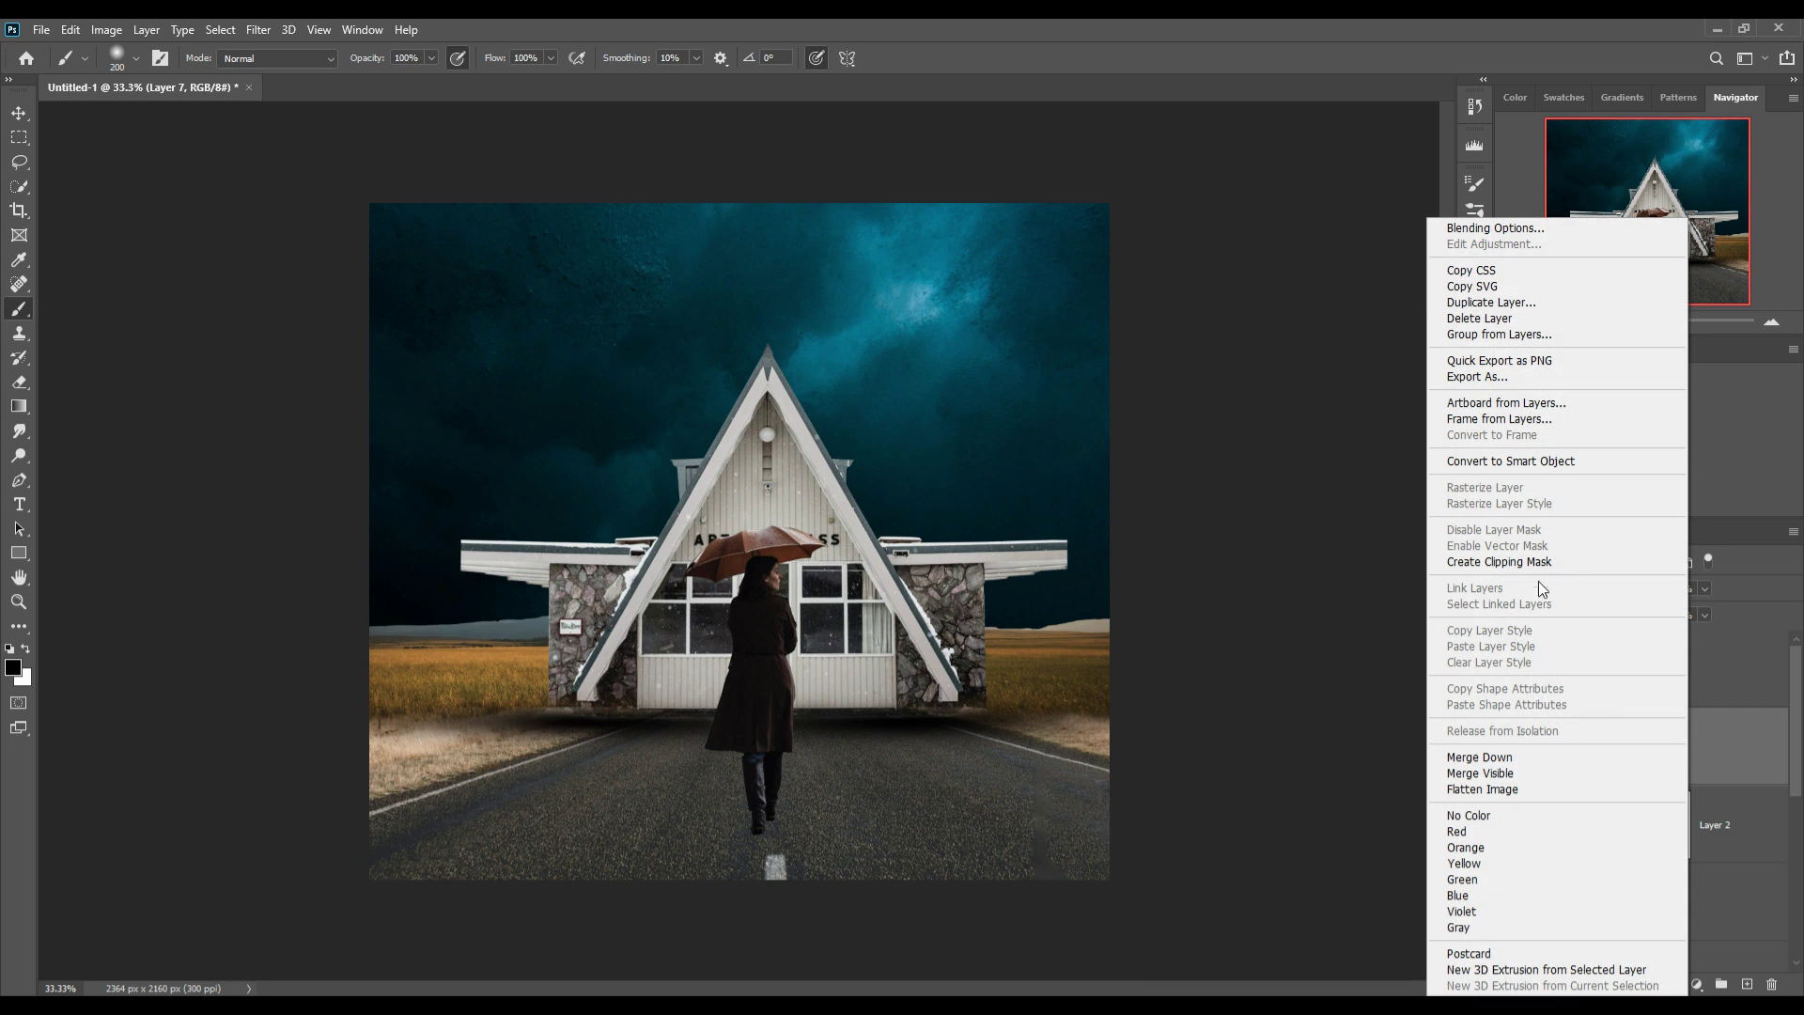
{"action": "left_click", "coordinate": [1536, 564]}
{"action": "left_click", "coordinate": [1564, 590]}
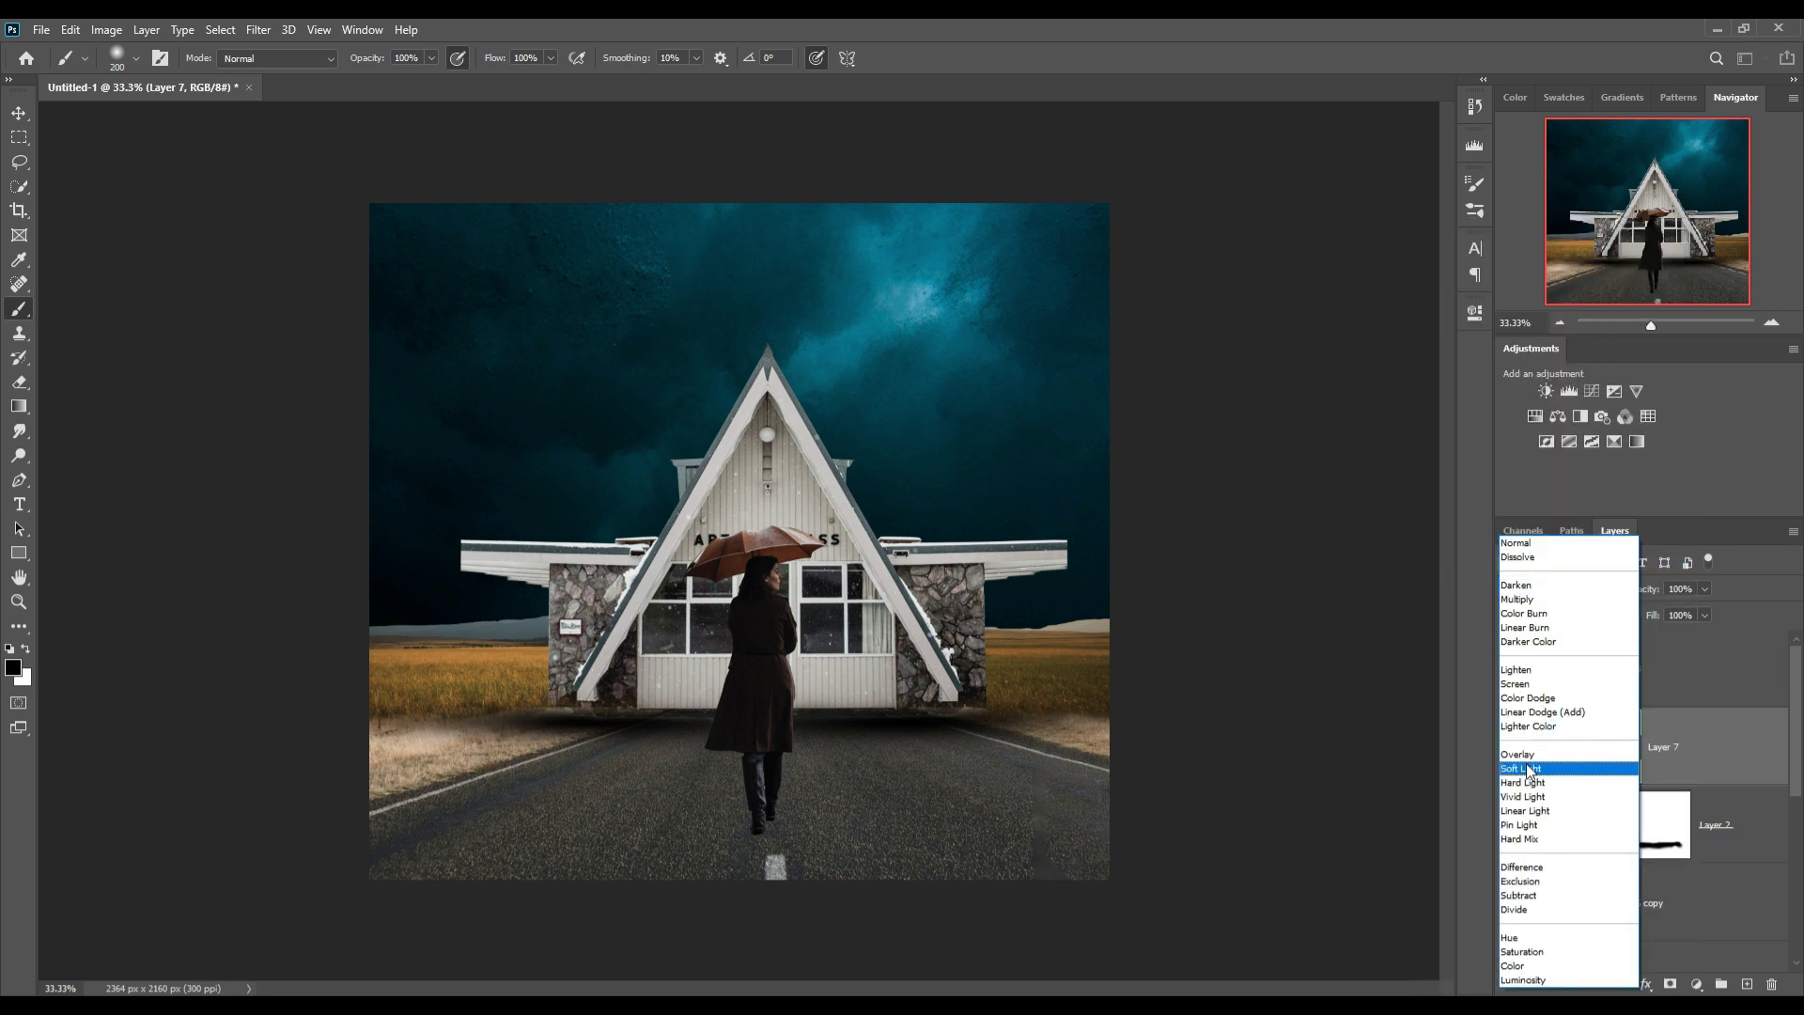
{"action": "left_click", "coordinate": [1730, 730]}
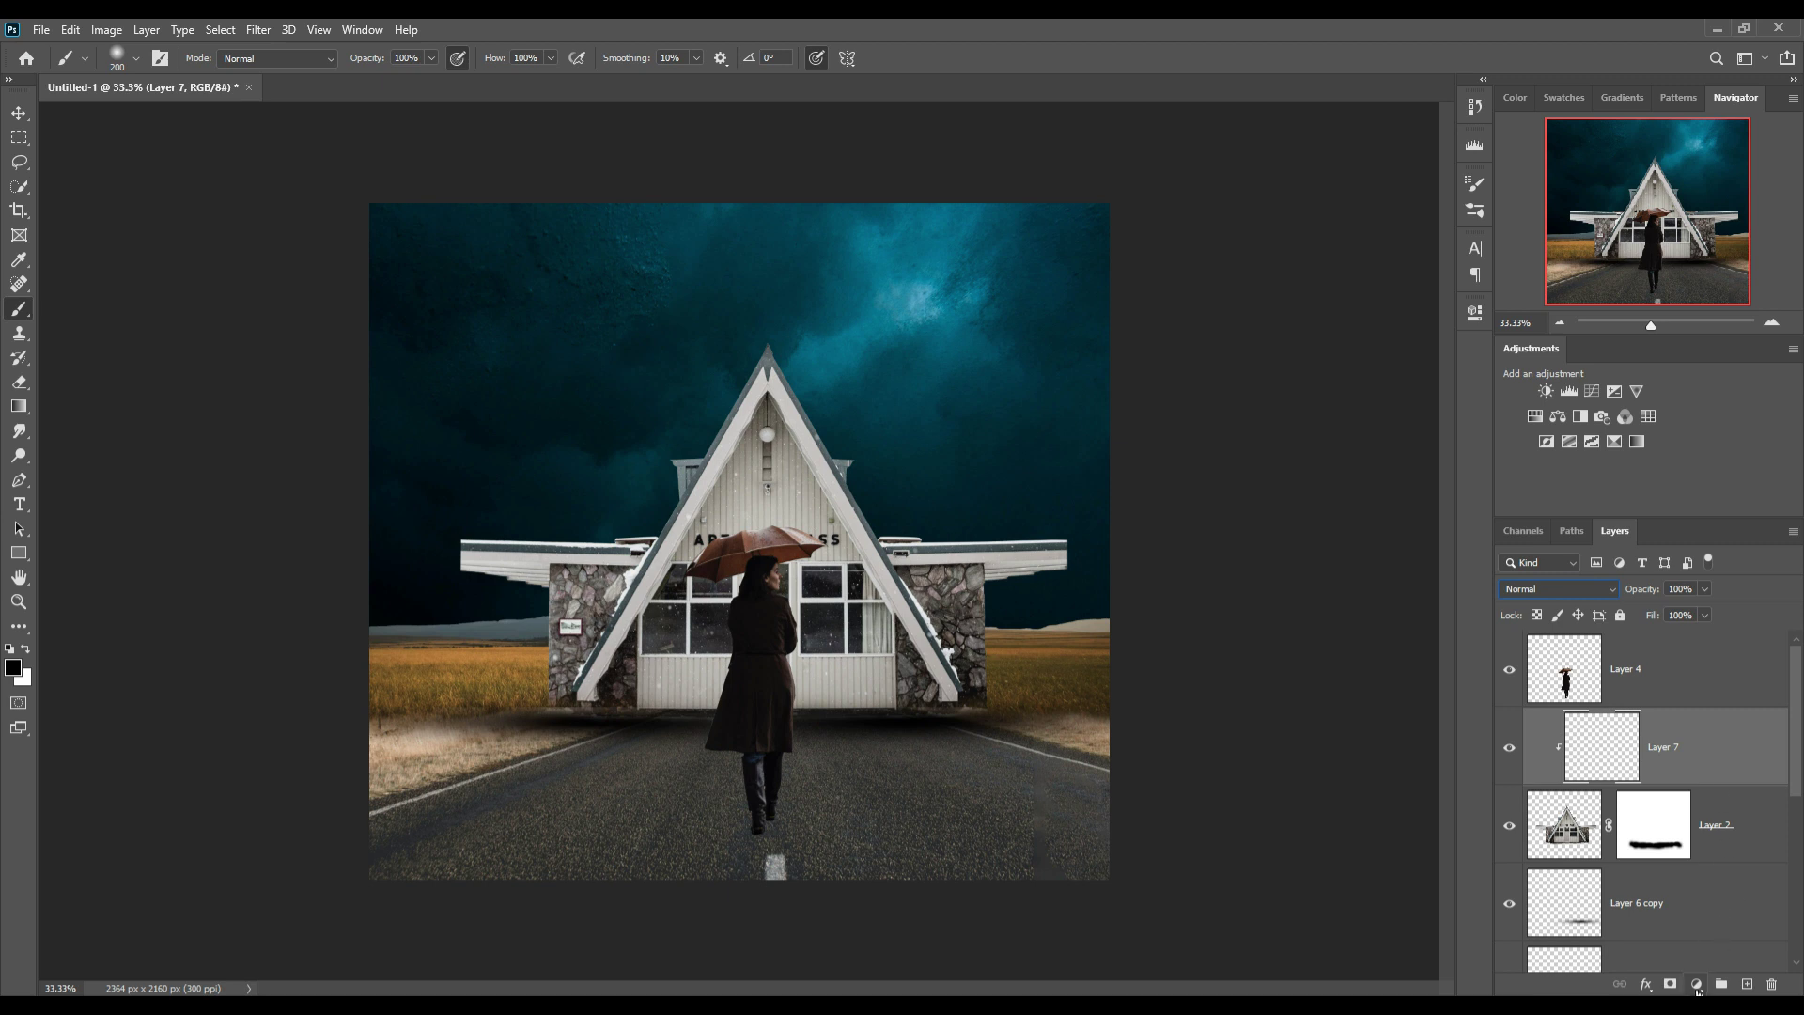
Paint black along the building's base on Layer 7 to darken it.
{"action": "left_click", "coordinate": [607, 745]}
{"action": "mouse_move", "coordinate": [604, 749]}
{"action": "left_mouse_down"}
{"action": "mouse_move", "coordinate": [589, 749]}
{"action": "mouse_move", "coordinate": [1045, 759]}
{"action": "left_mouse_up"}
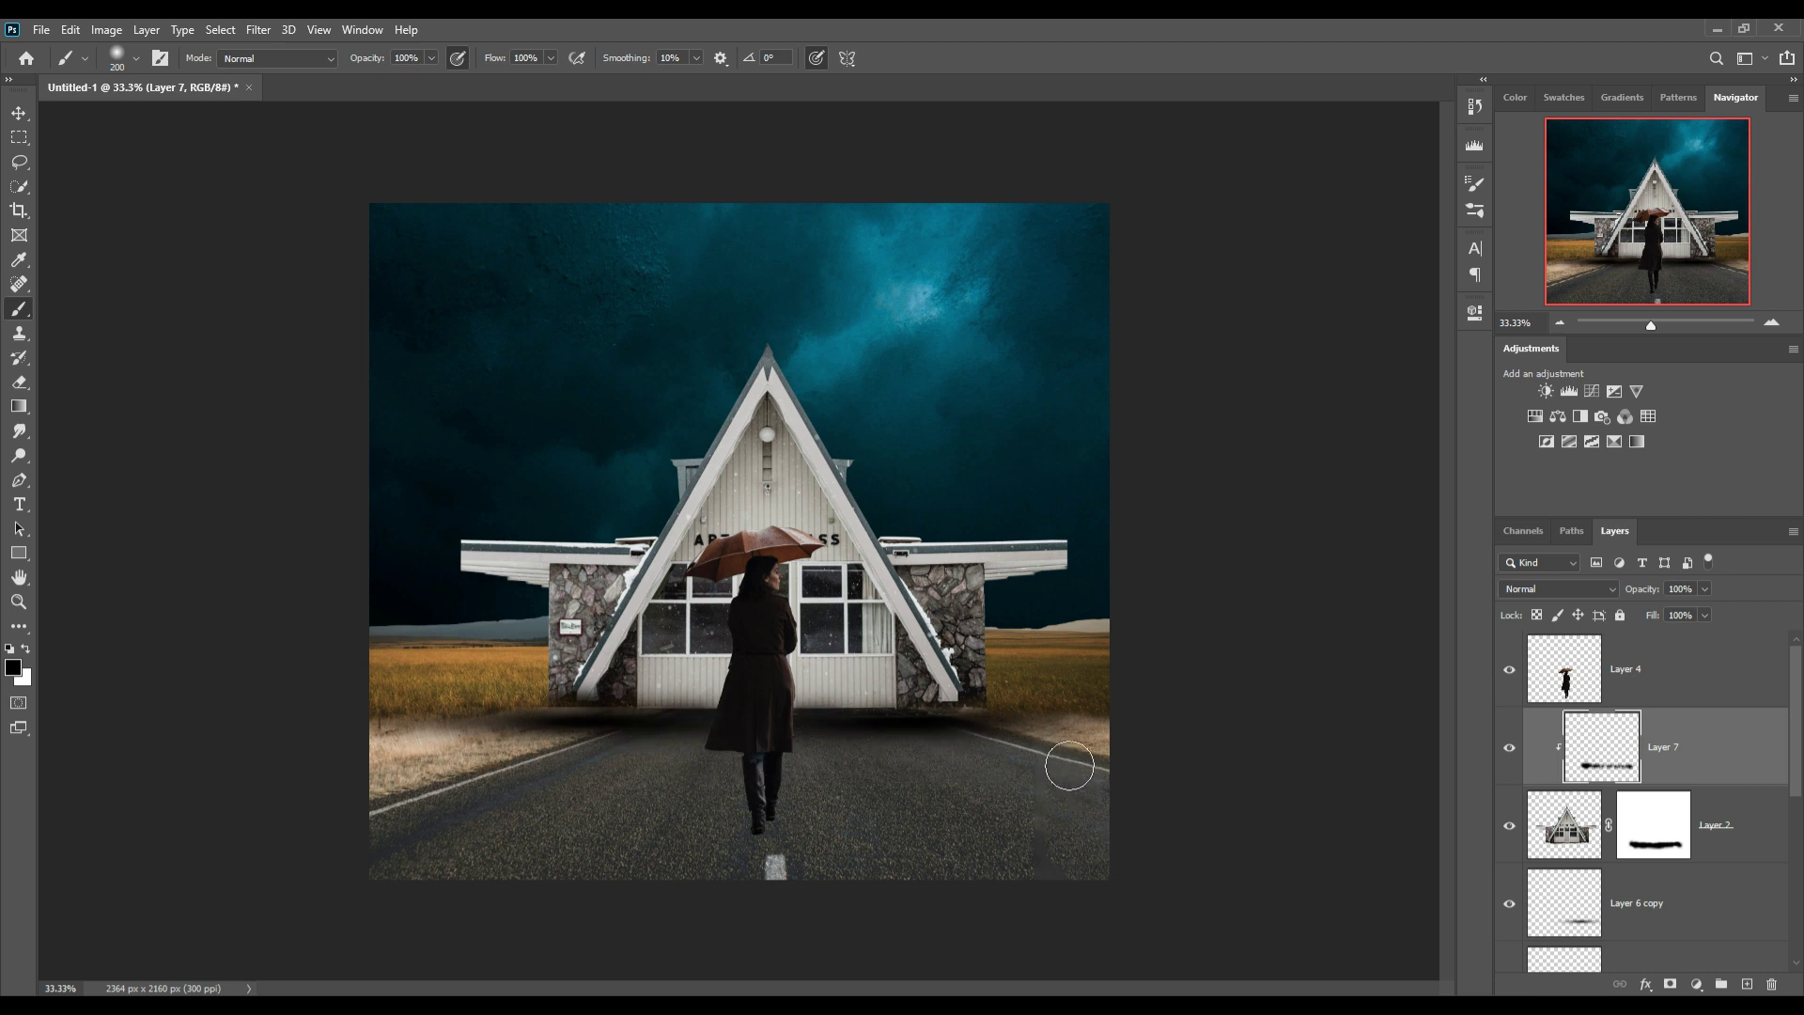
{"action": "left_click", "coordinate": [17, 117]}
{"action": "left_click", "coordinate": [729, 475]}
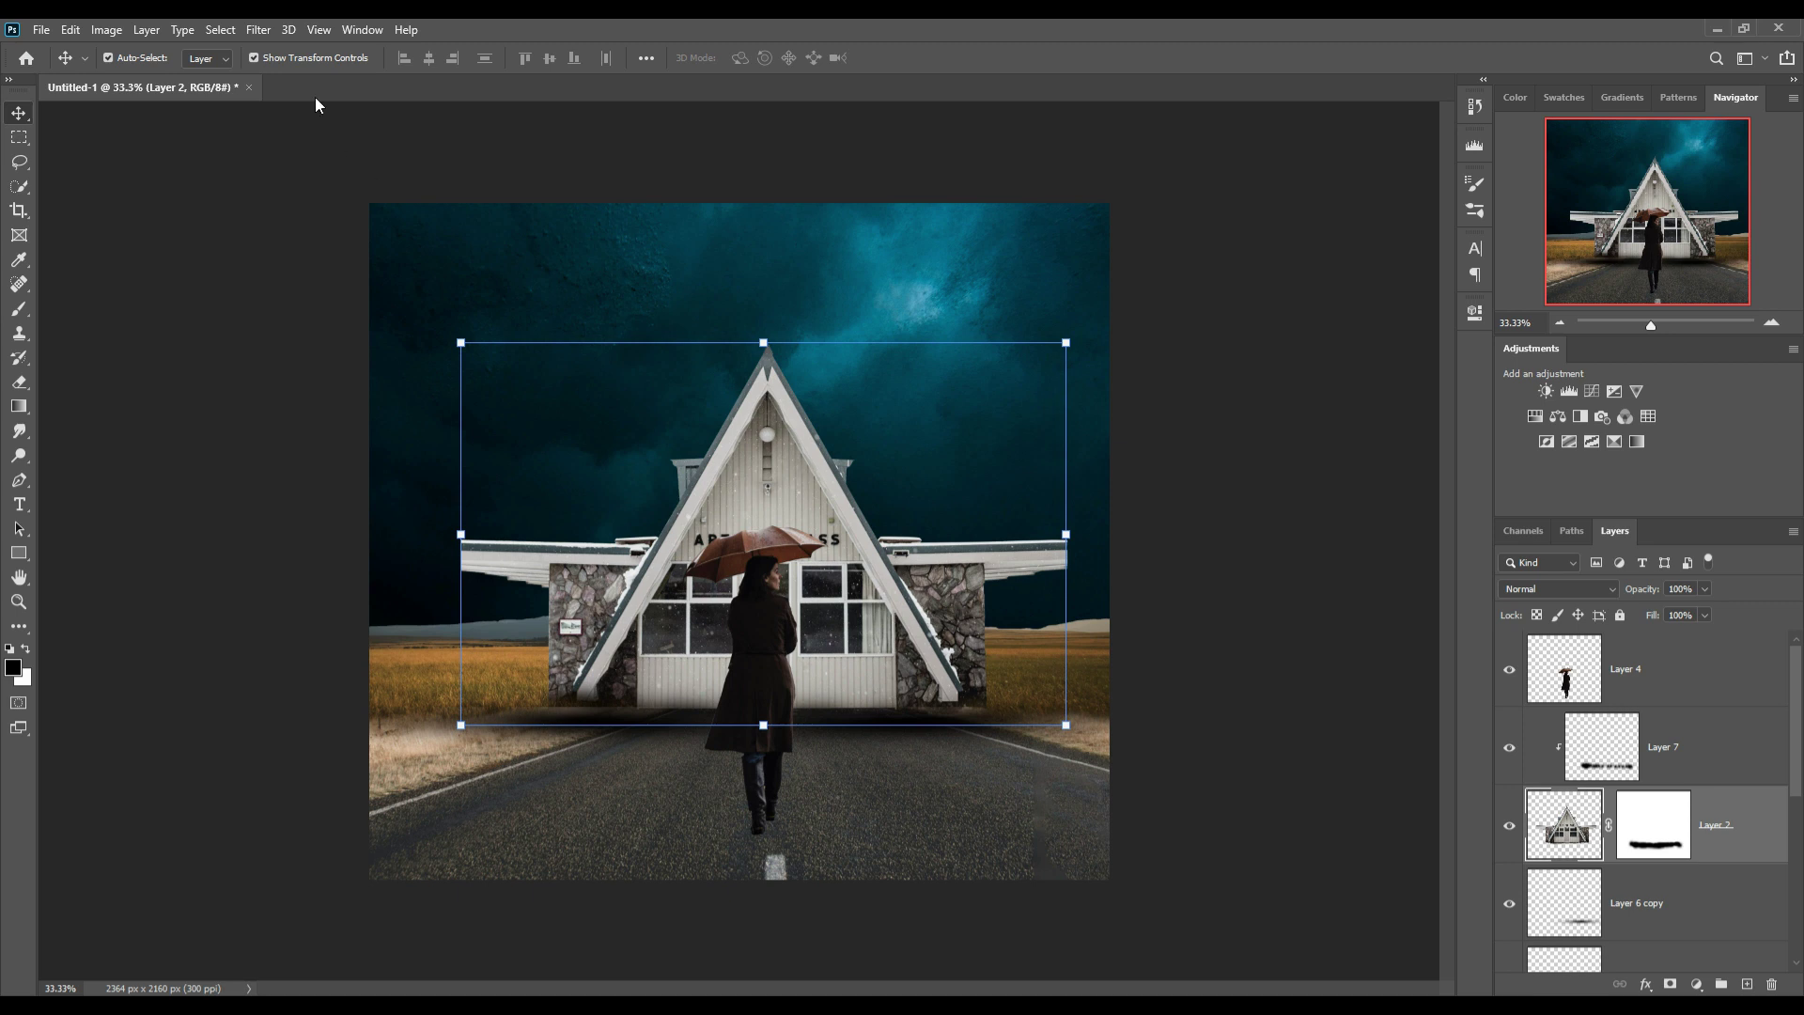
{"action": "left_click", "coordinate": [1720, 756]}
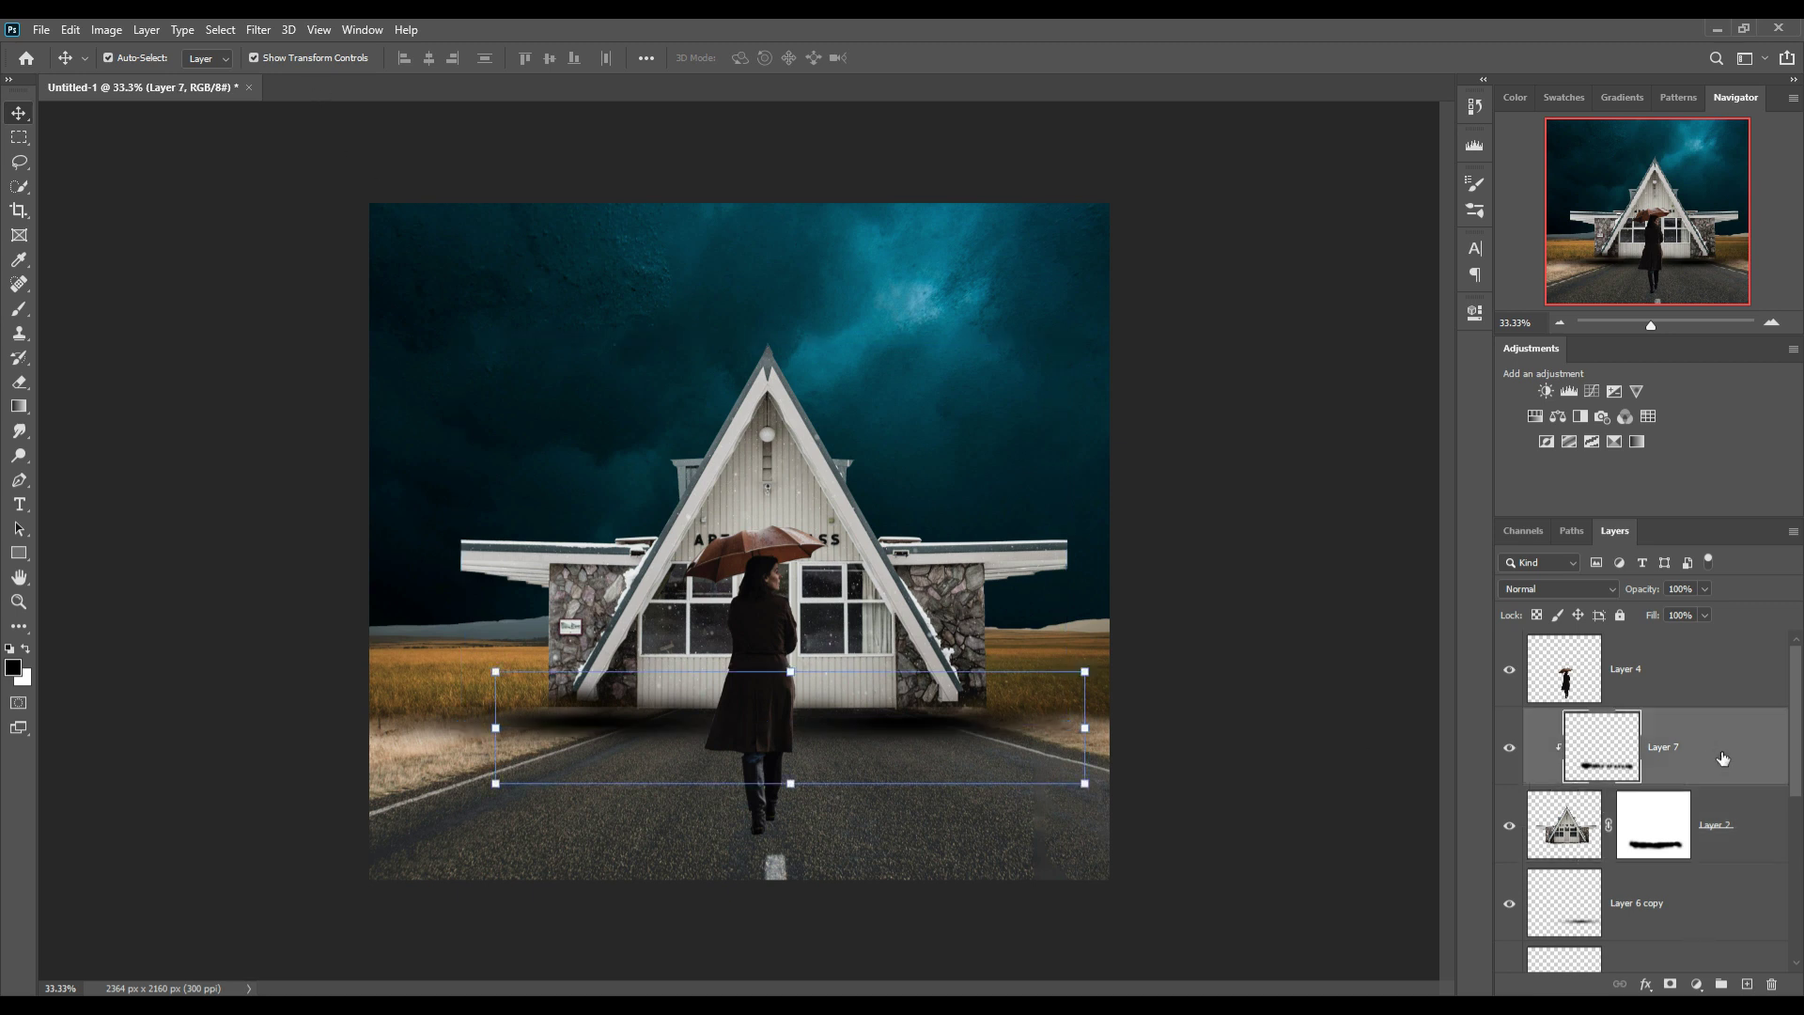
{"action": "left_click", "coordinate": [1702, 982]}
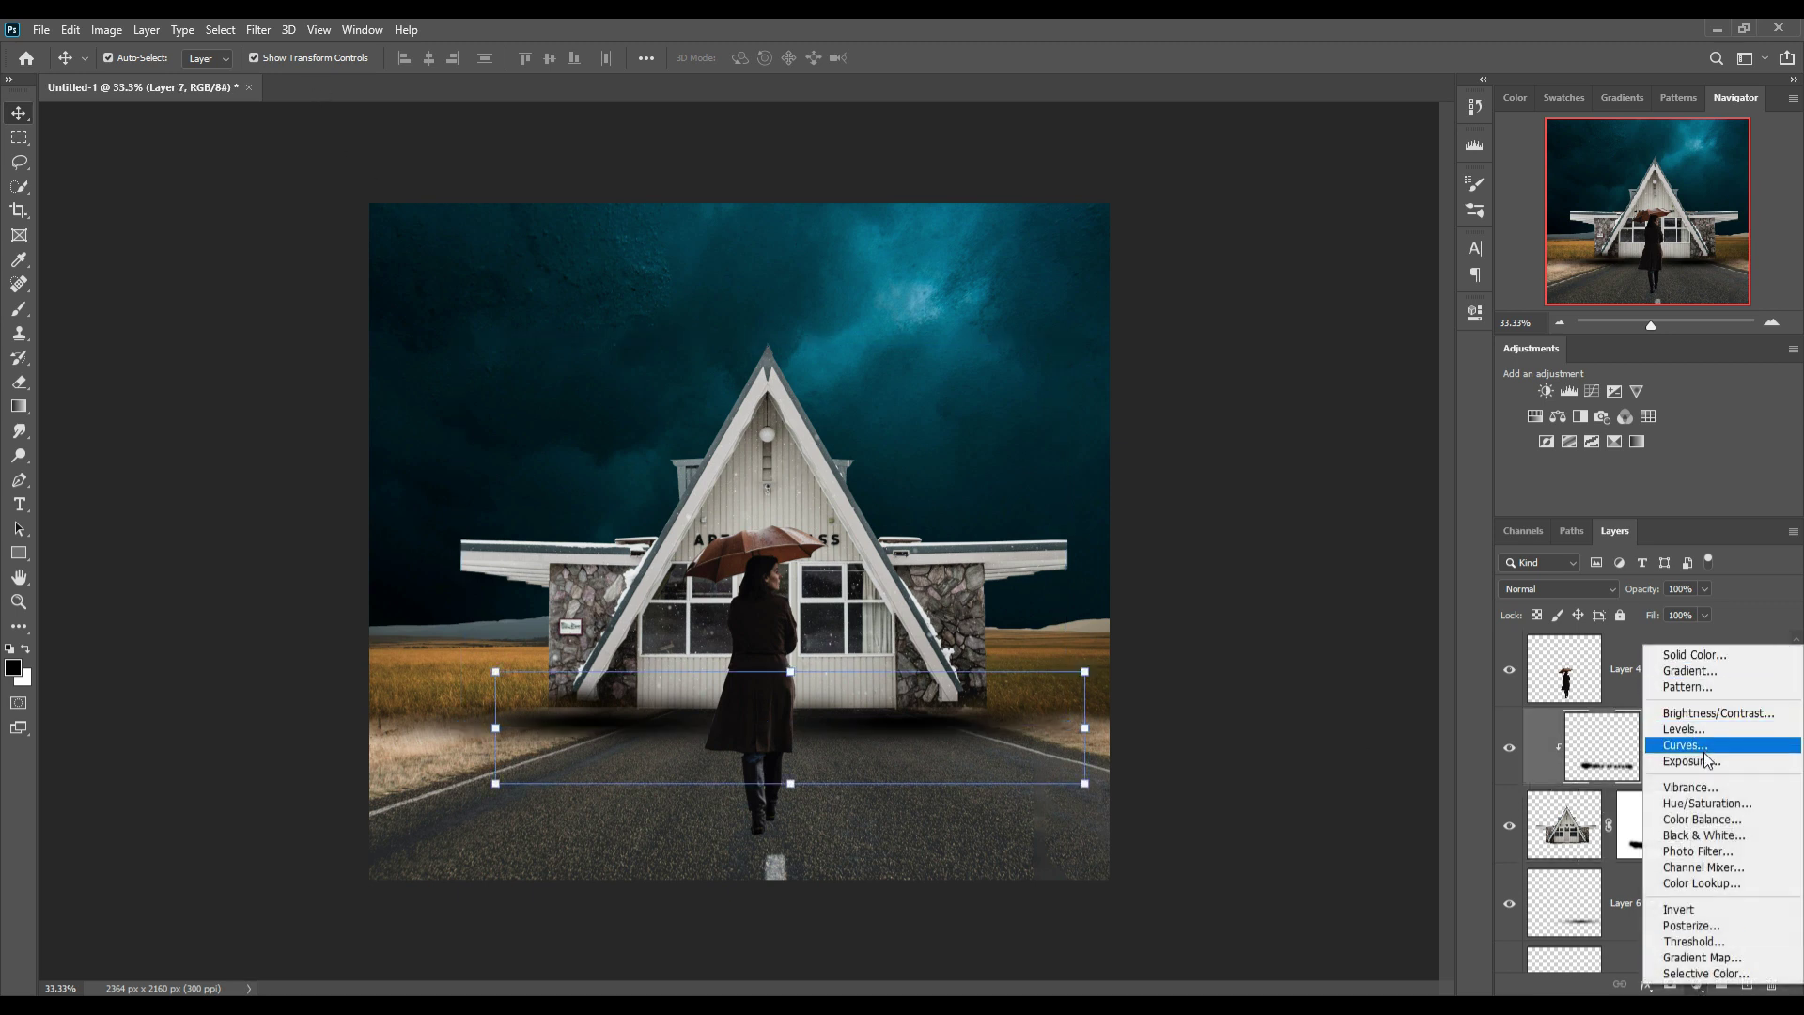
Add a clipped Curves 1 adjustment, bend the RGB curve down, then lighten it slightly.
{"action": "left_click", "coordinate": [1706, 749]}
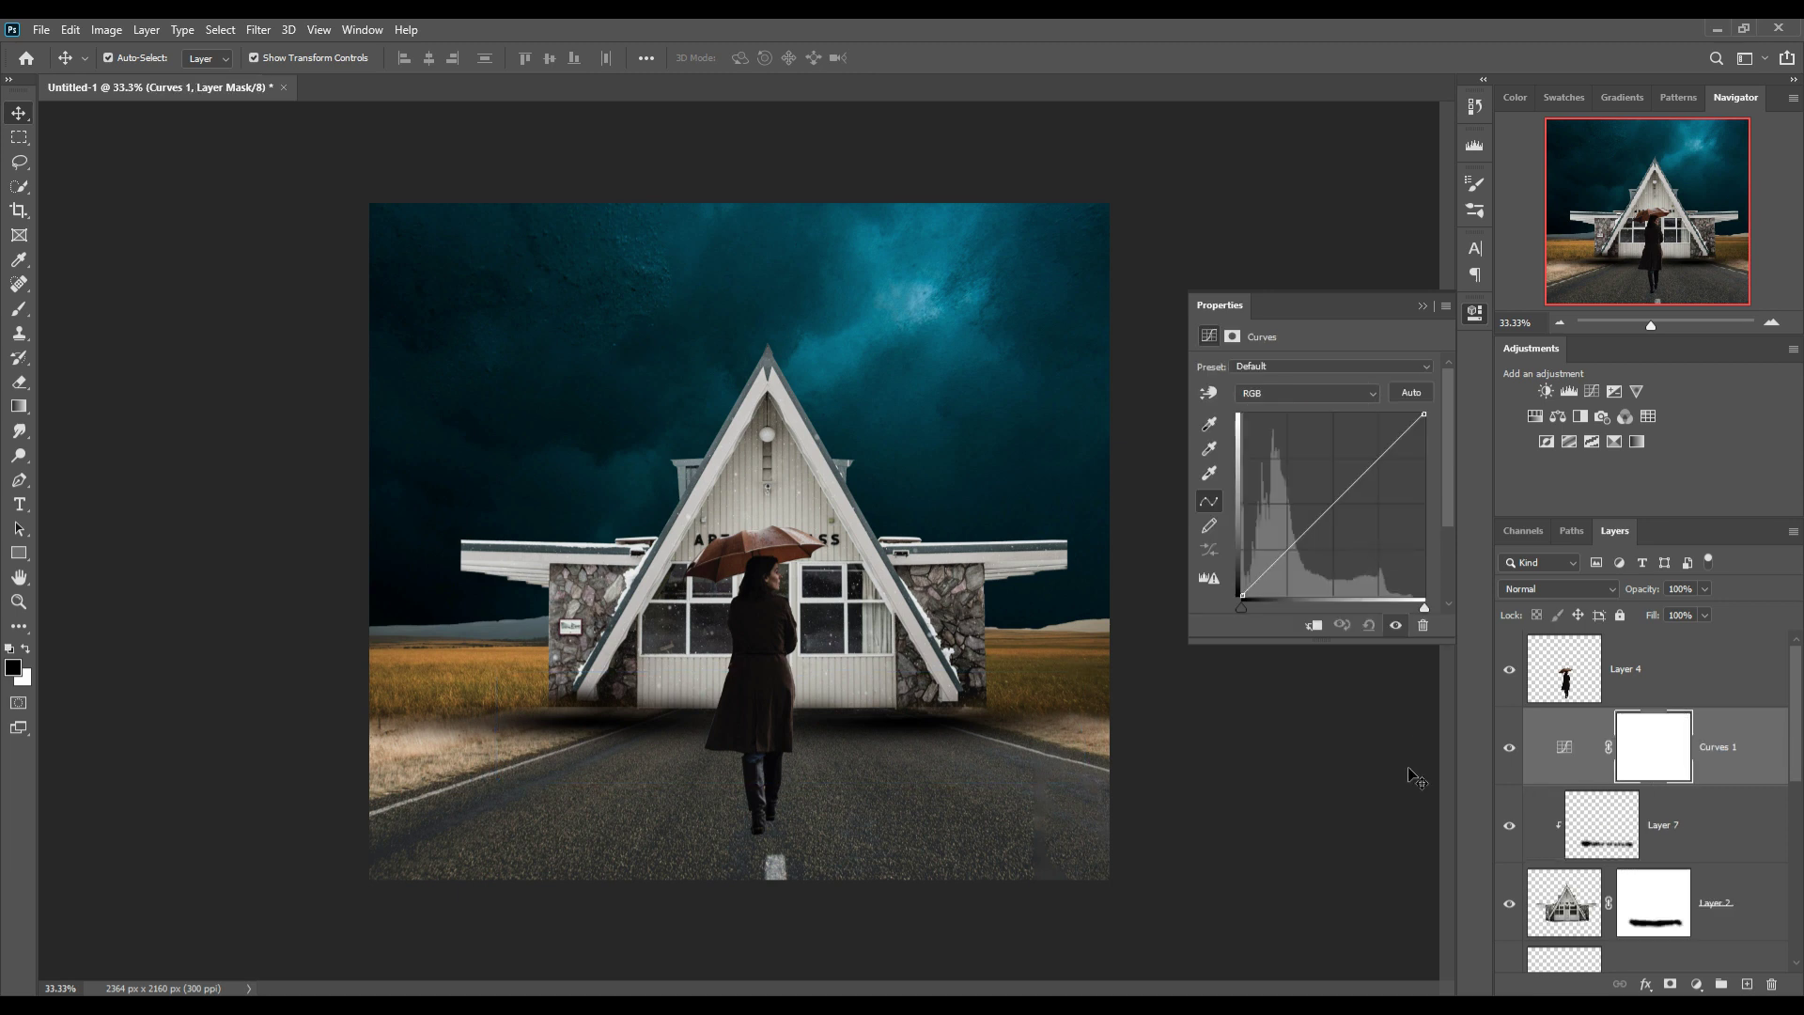
{"action": "left_click", "coordinate": [1314, 625]}
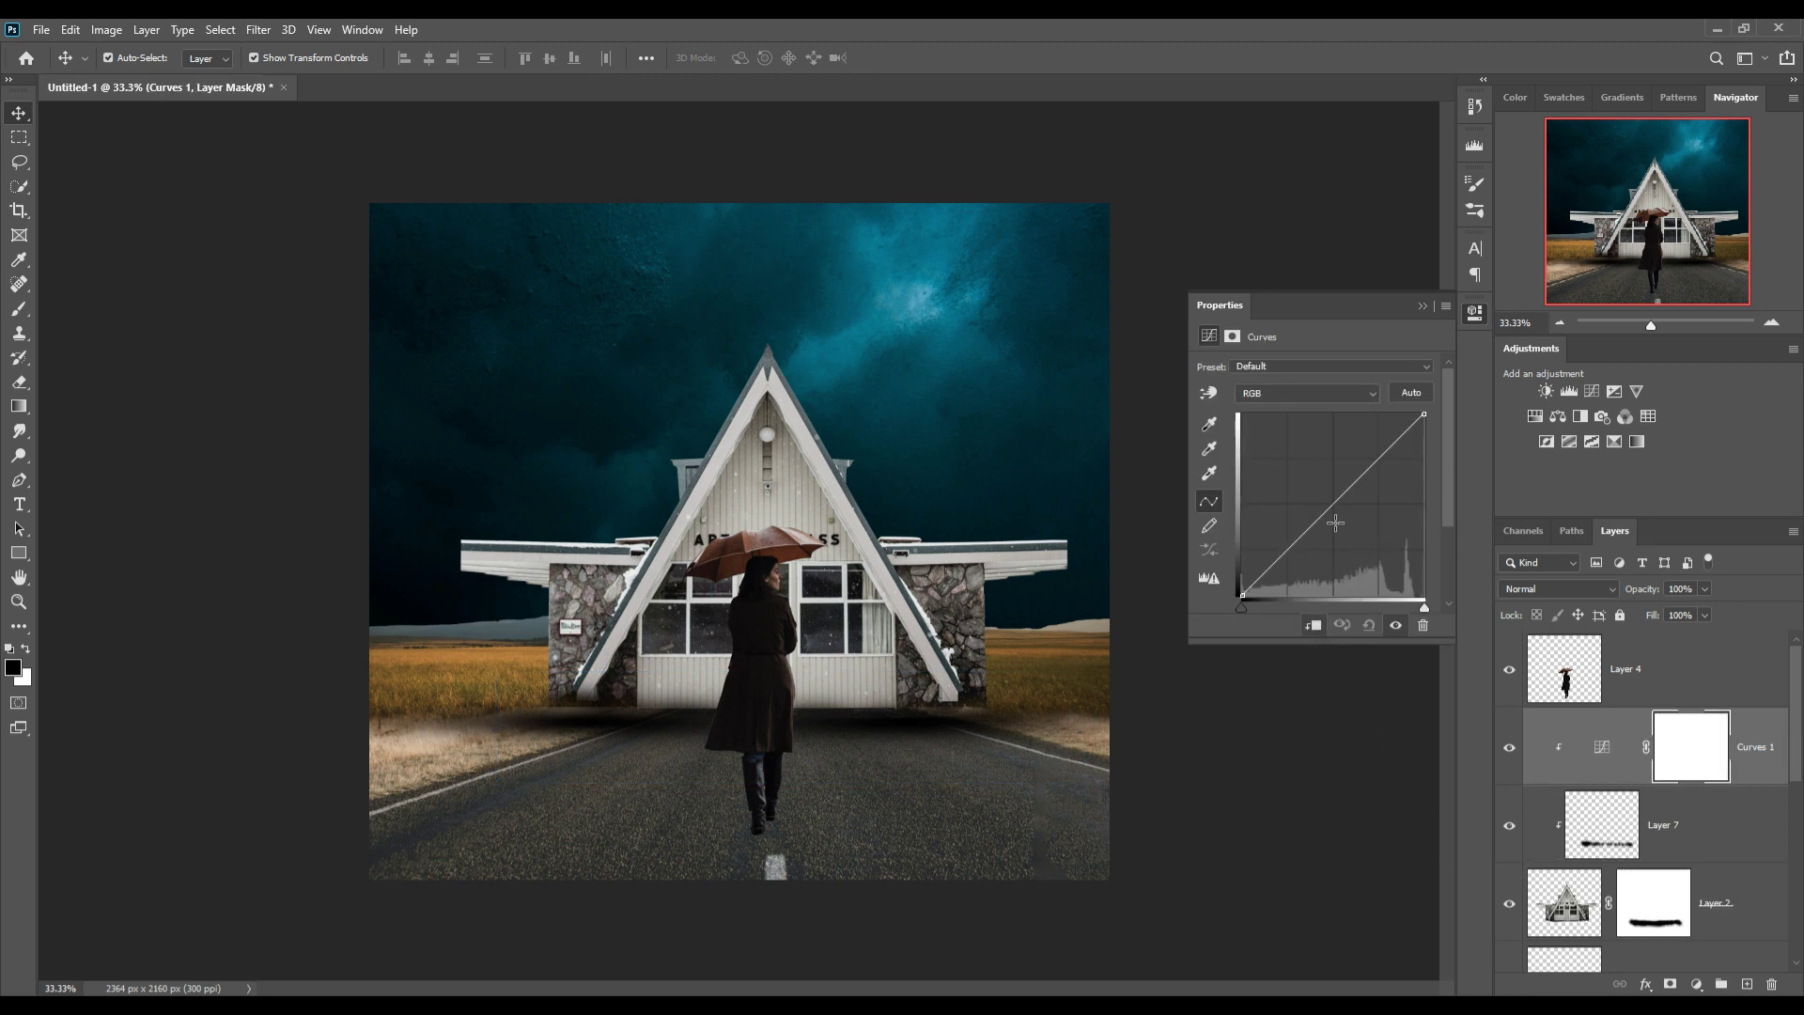
{"action": "left_click_drag", "start_coordinate": [1335, 522], "coordinate": [1387, 522]}
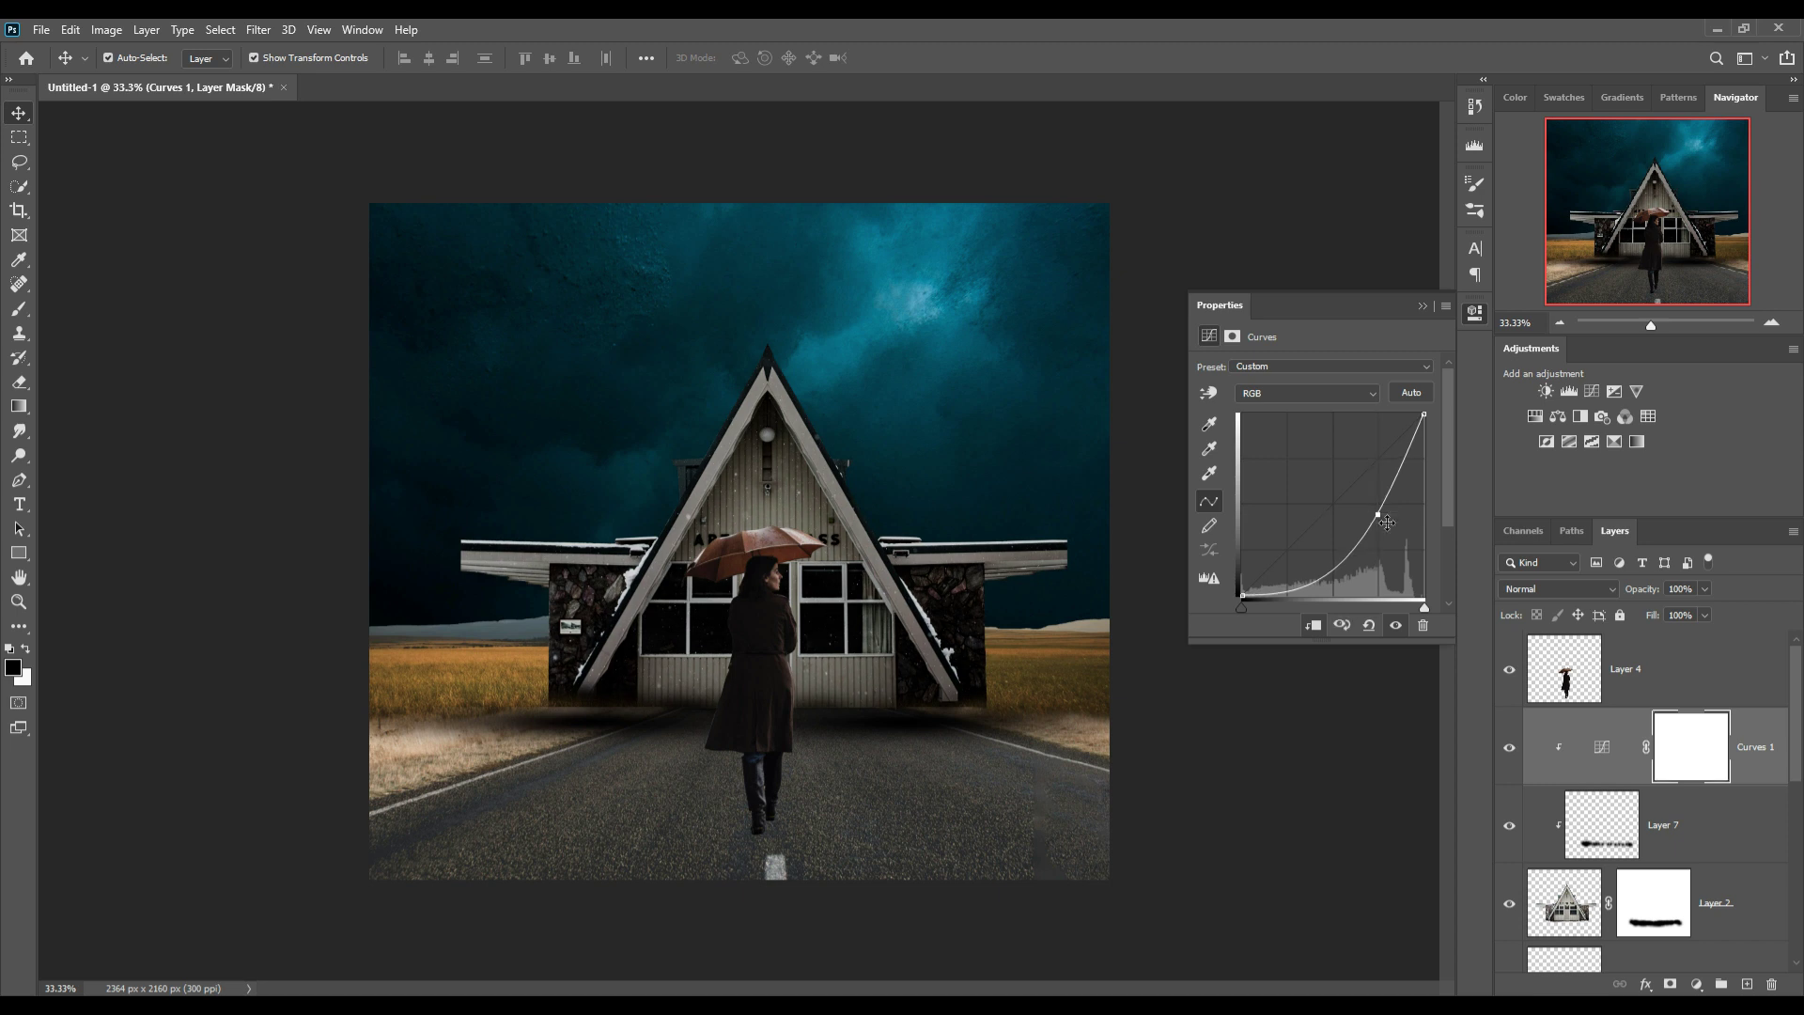
{"action": "left_click_drag", "start_coordinate": [1386, 531], "coordinate": [1374, 546]}
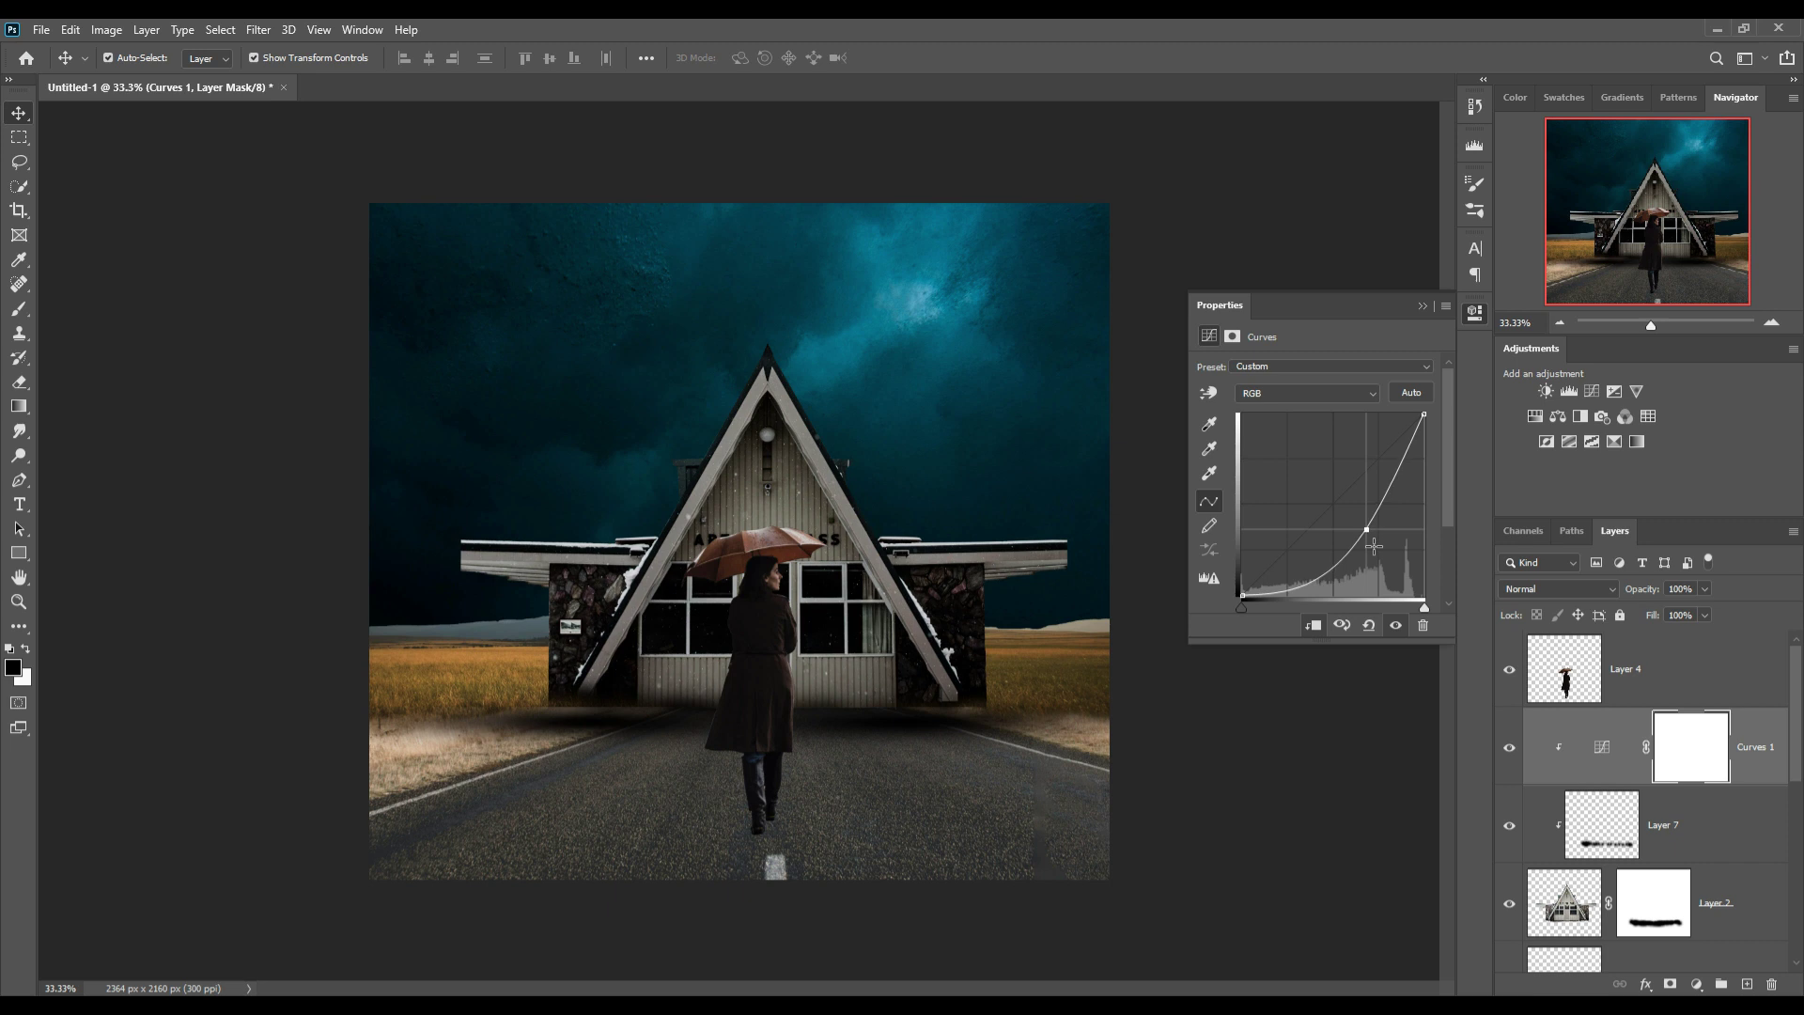
{"action": "left_click_drag", "start_coordinate": [1374, 546], "coordinate": [1357, 534]}
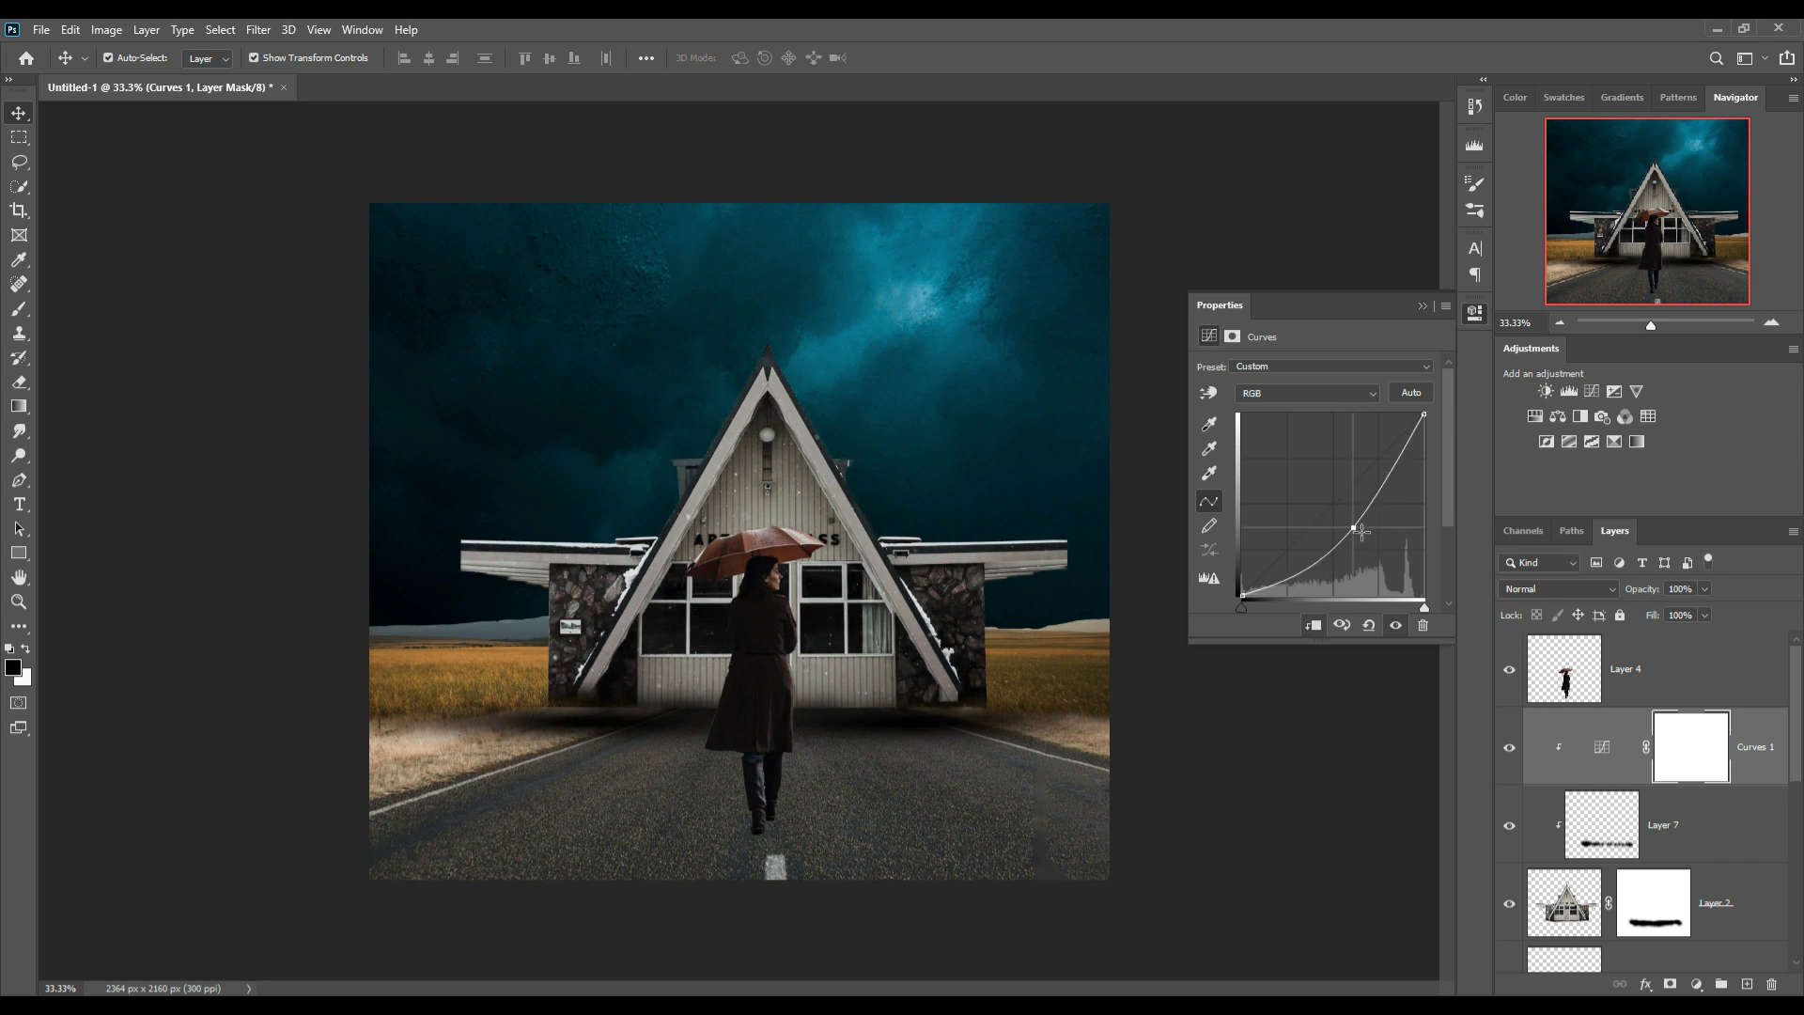
{"action": "left_click", "coordinate": [1422, 306]}
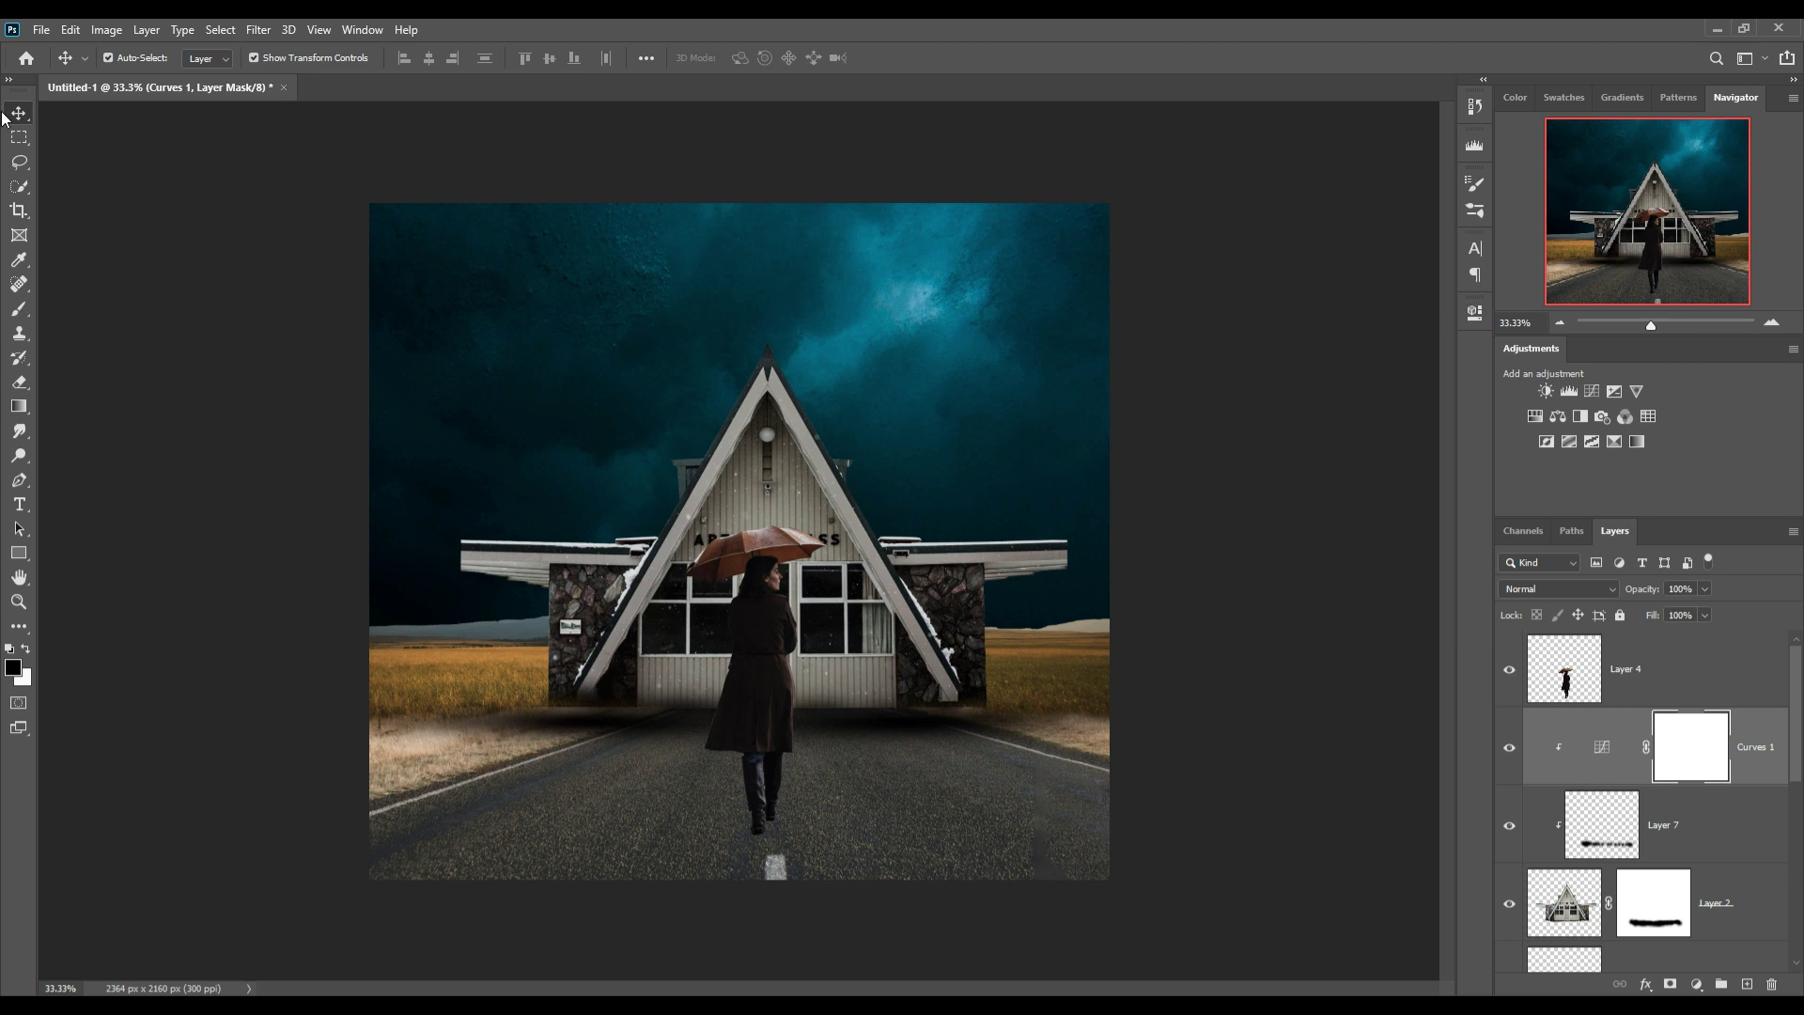
Nudge Layer 6 and Layer 6 copy upward with Shift+Up, then check the house and woman layers.
{"action": "left_click", "coordinate": [661, 732]}
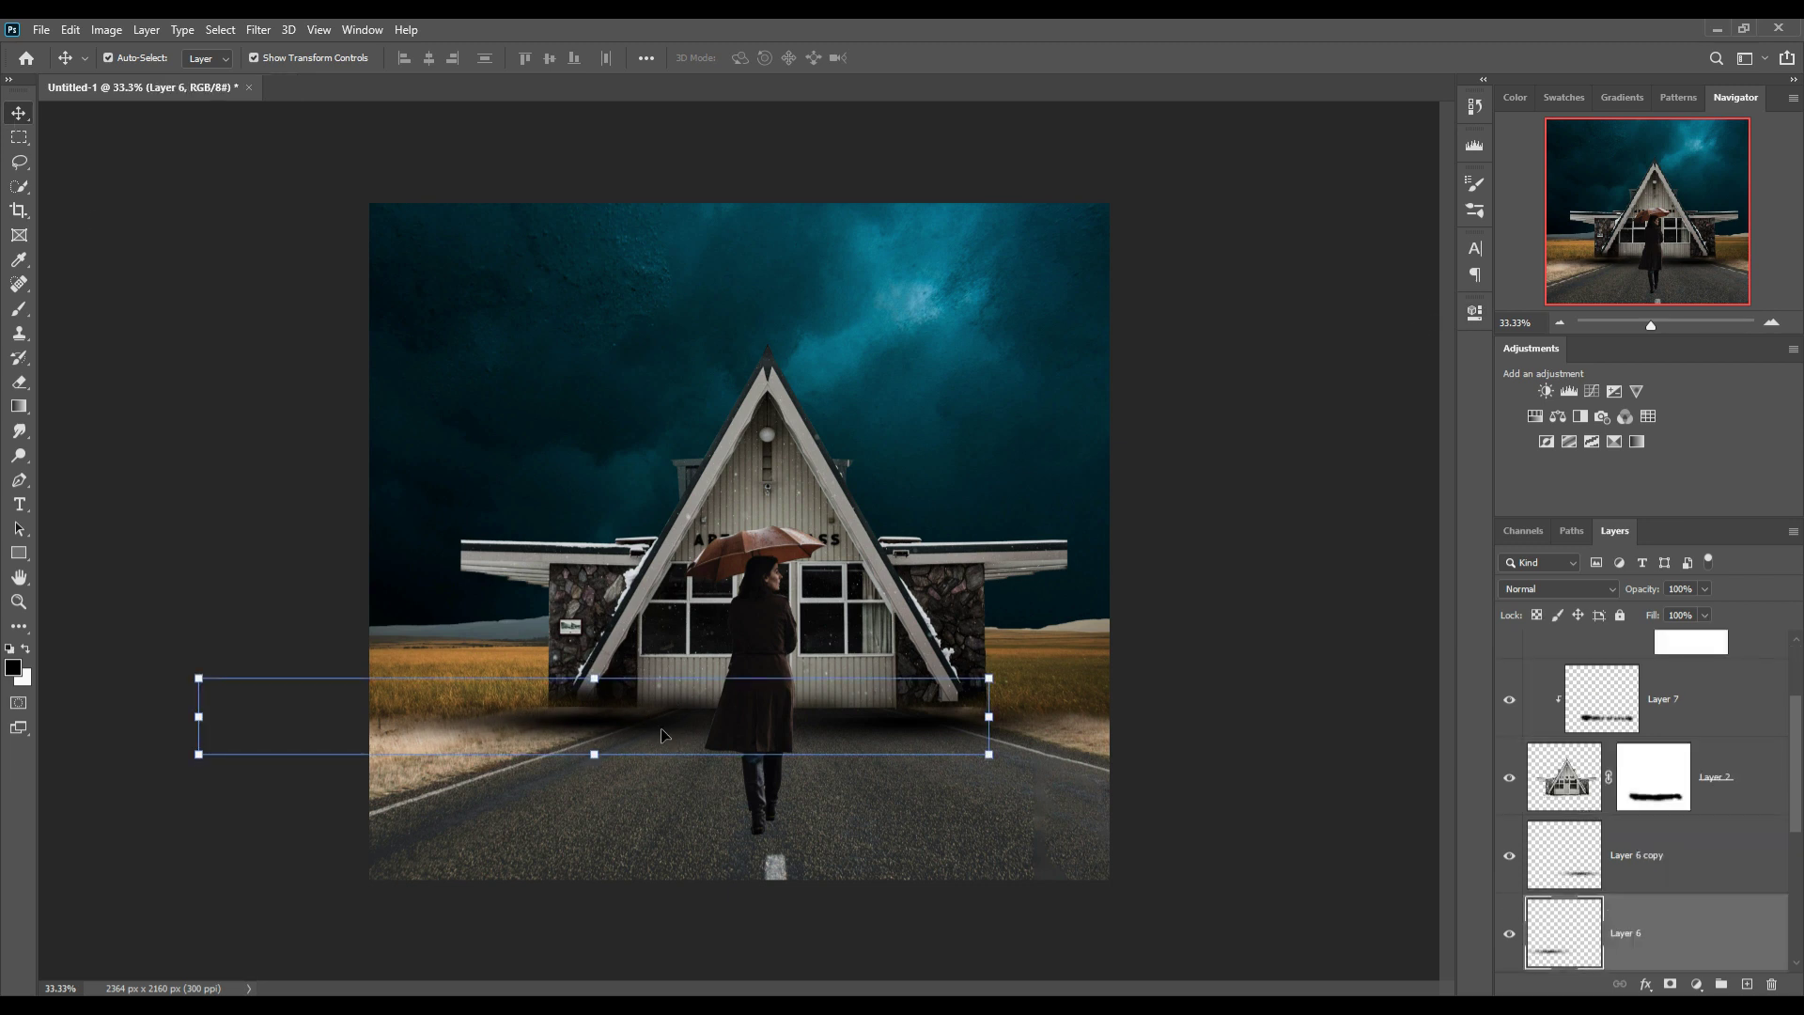
{"action": "key", "text": "shift+Up"}
{"action": "key", "text": "shift+Up"}
{"action": "key", "text": "shift+Up"}
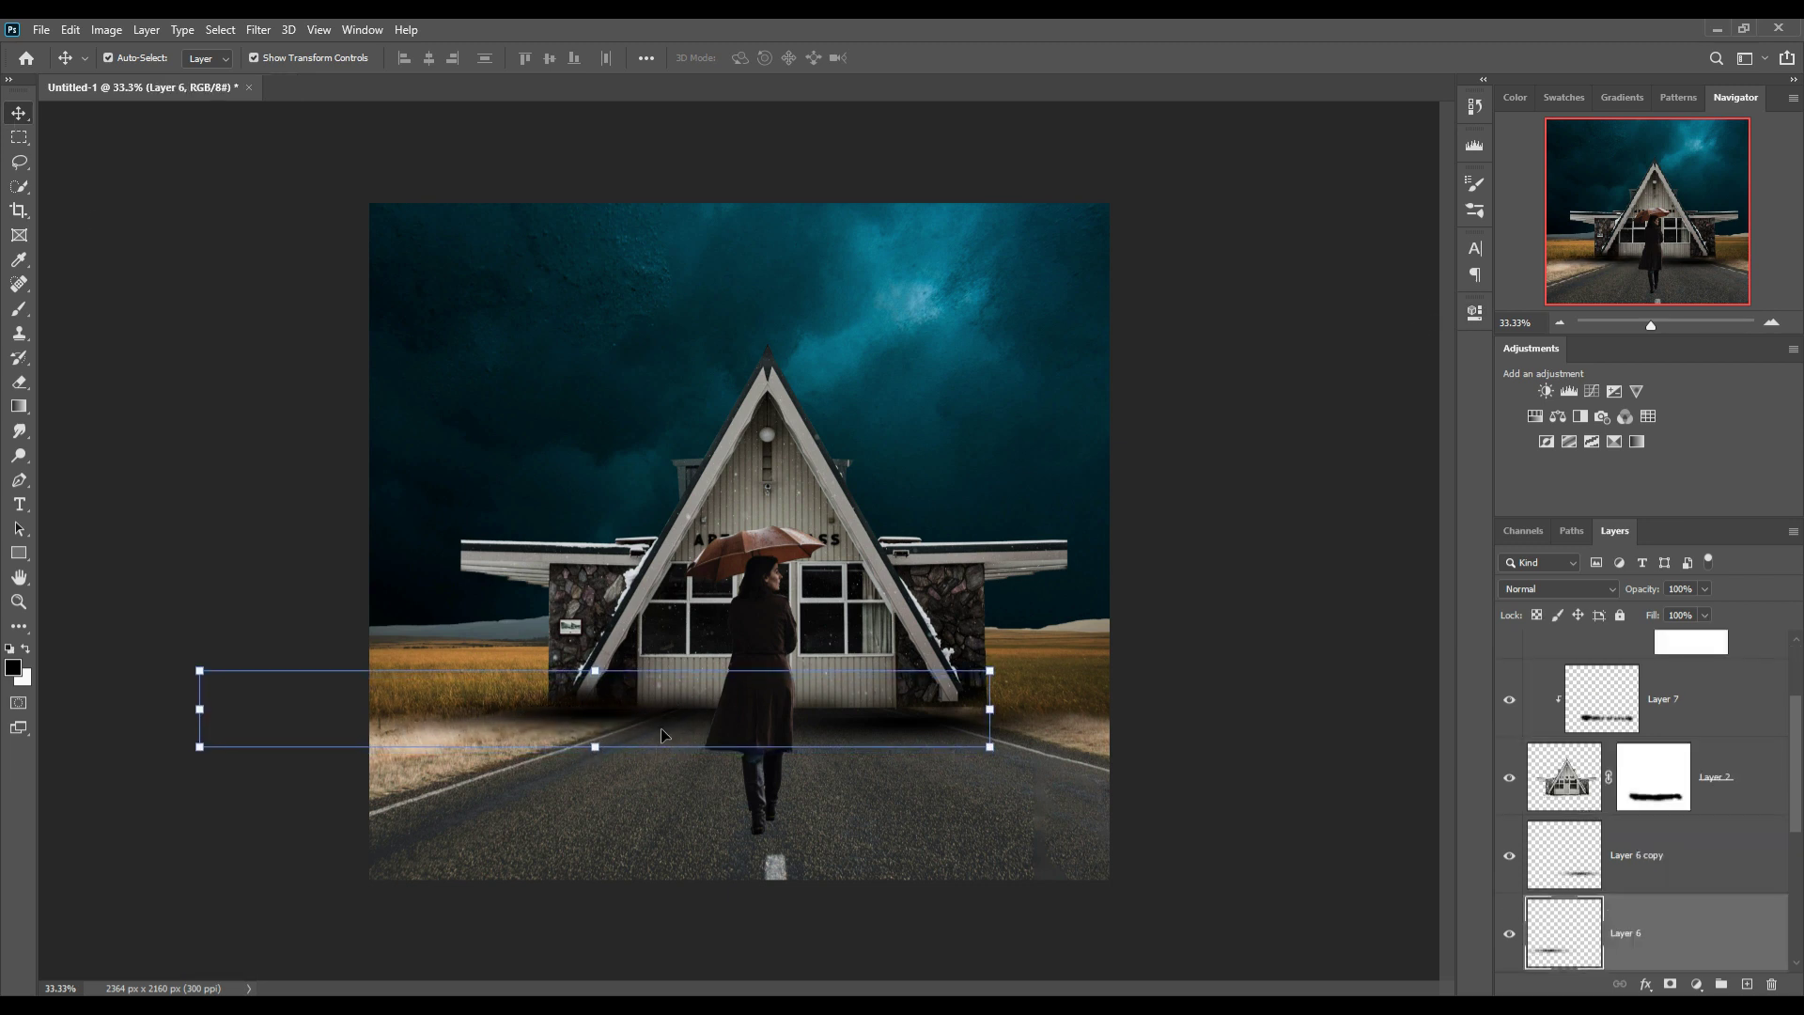
{"action": "left_click", "coordinate": [911, 730]}
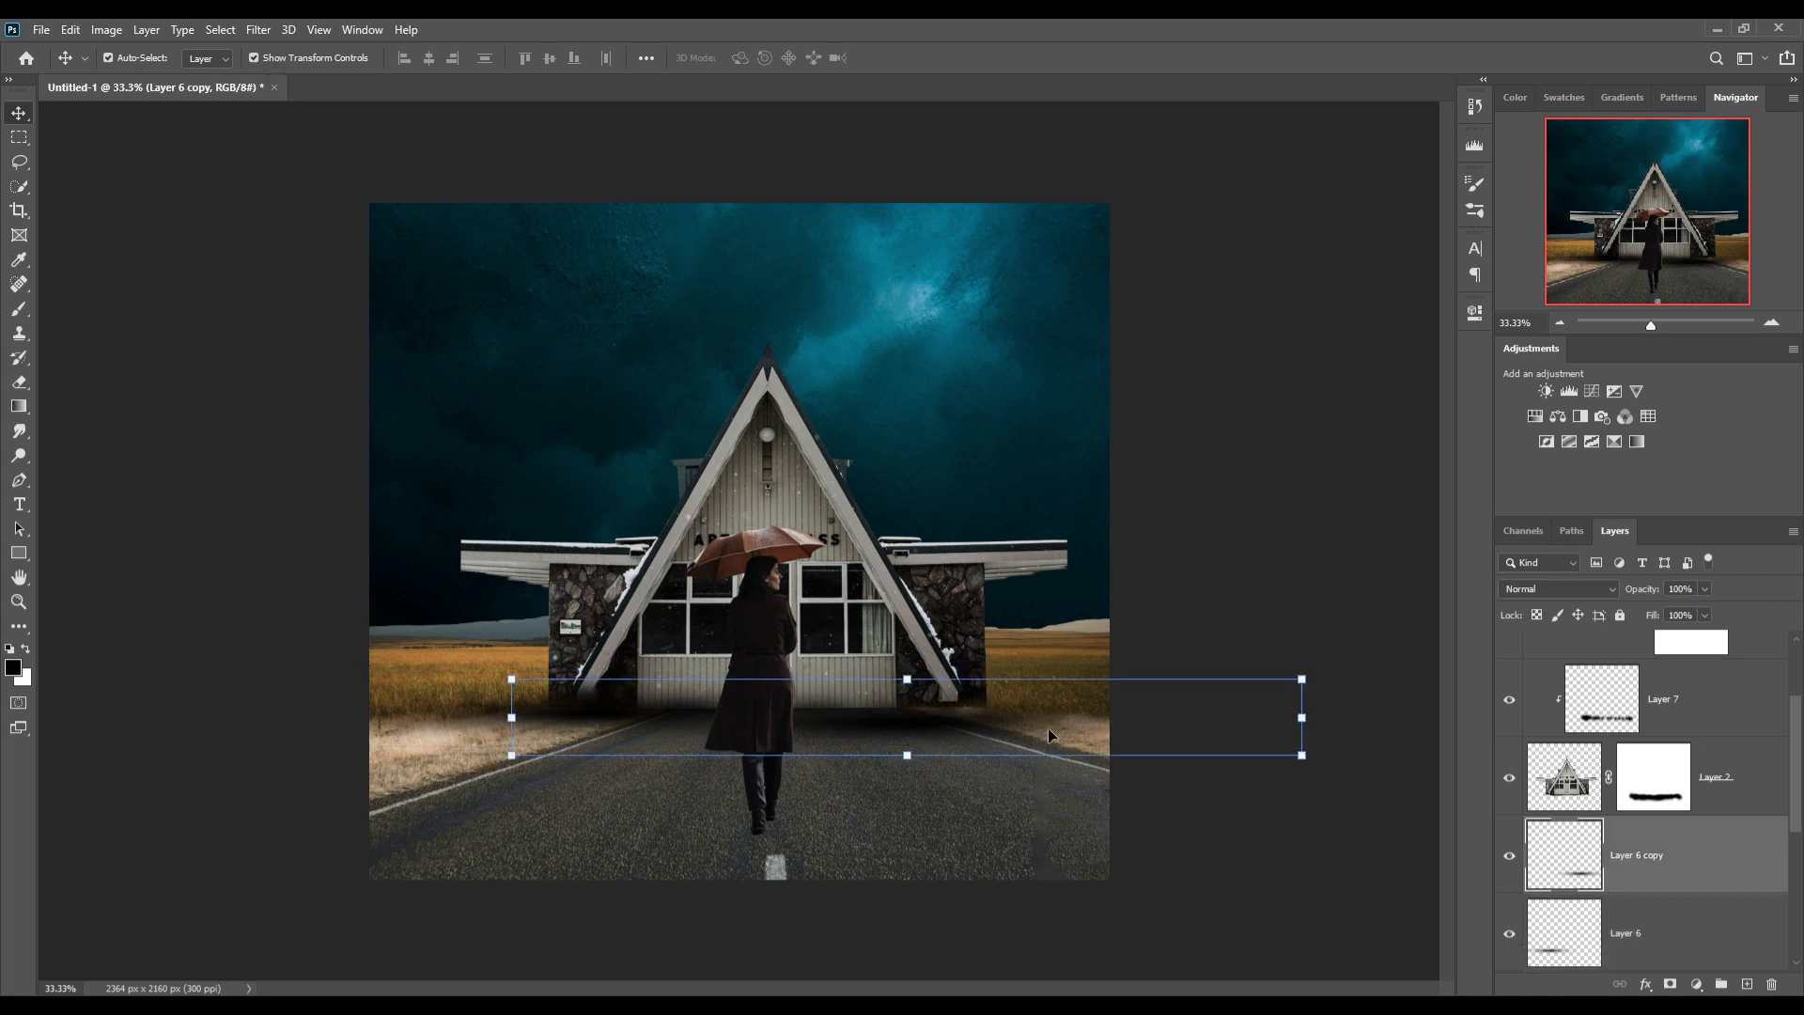
{"action": "key", "text": "shift+Up"}
{"action": "key", "text": "shift+Up"}
{"action": "key", "text": "shift+Up"}
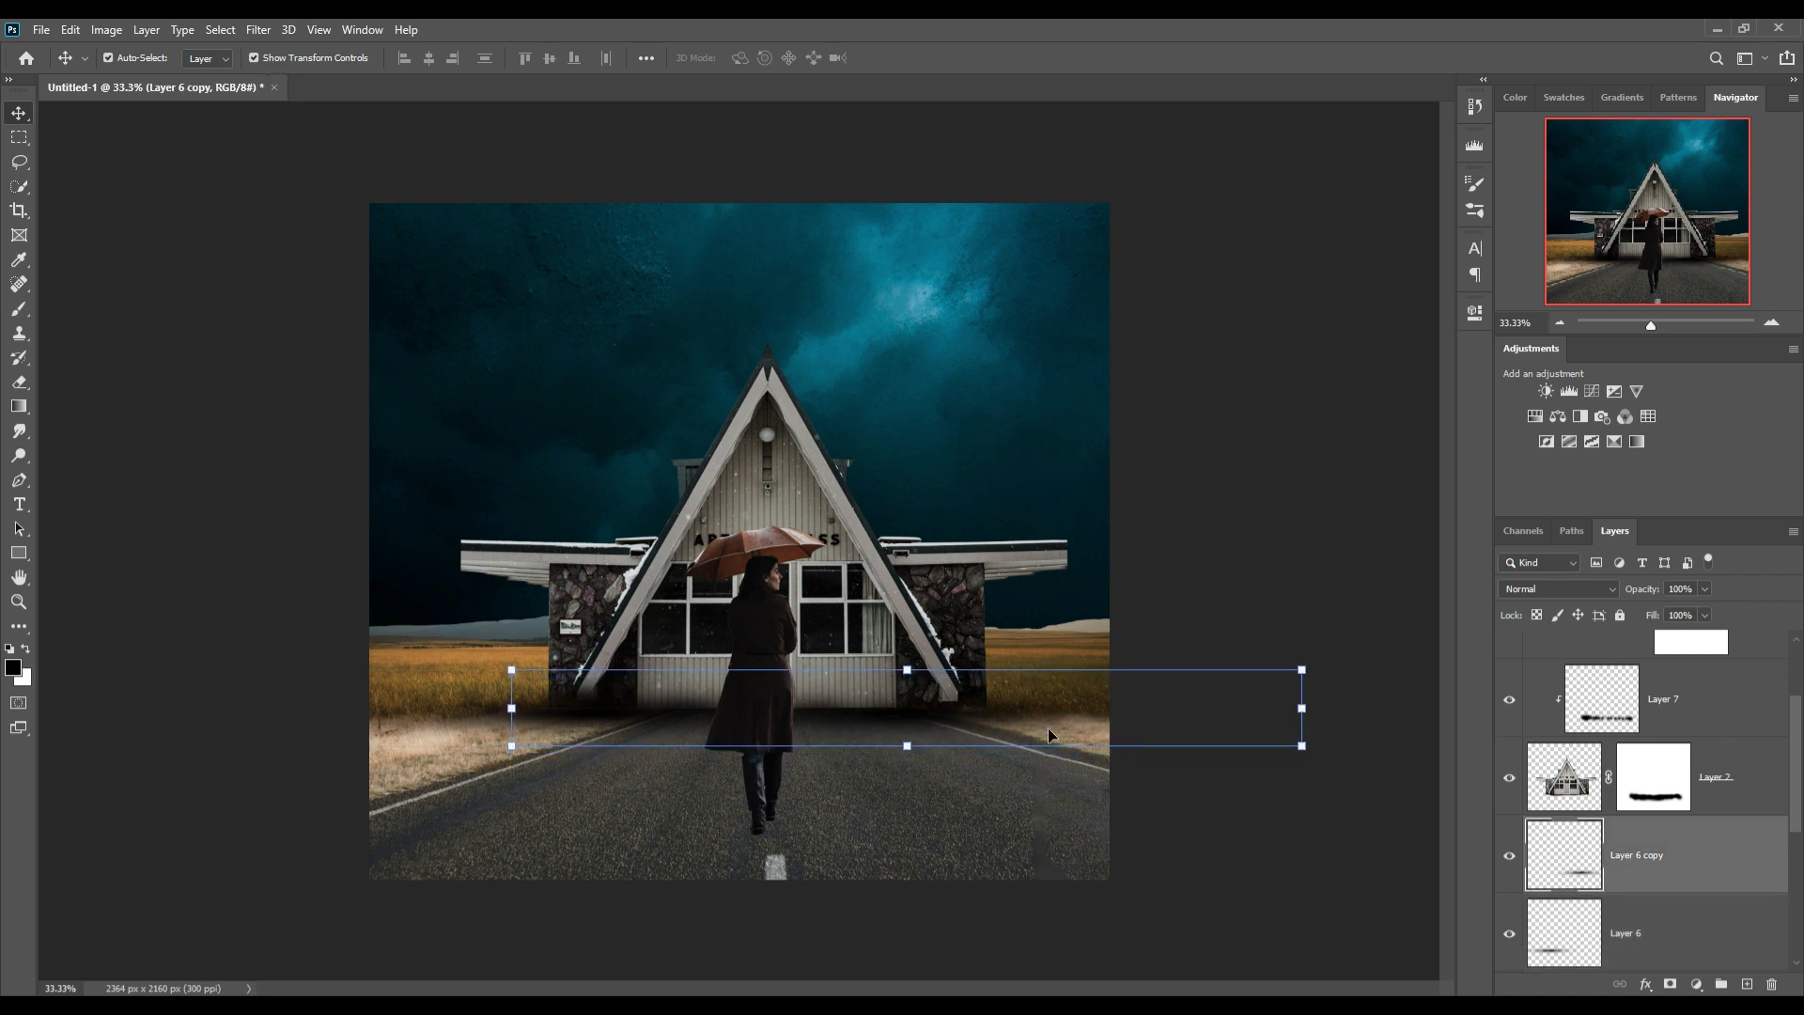
{"action": "key", "text": "shift+Up"}
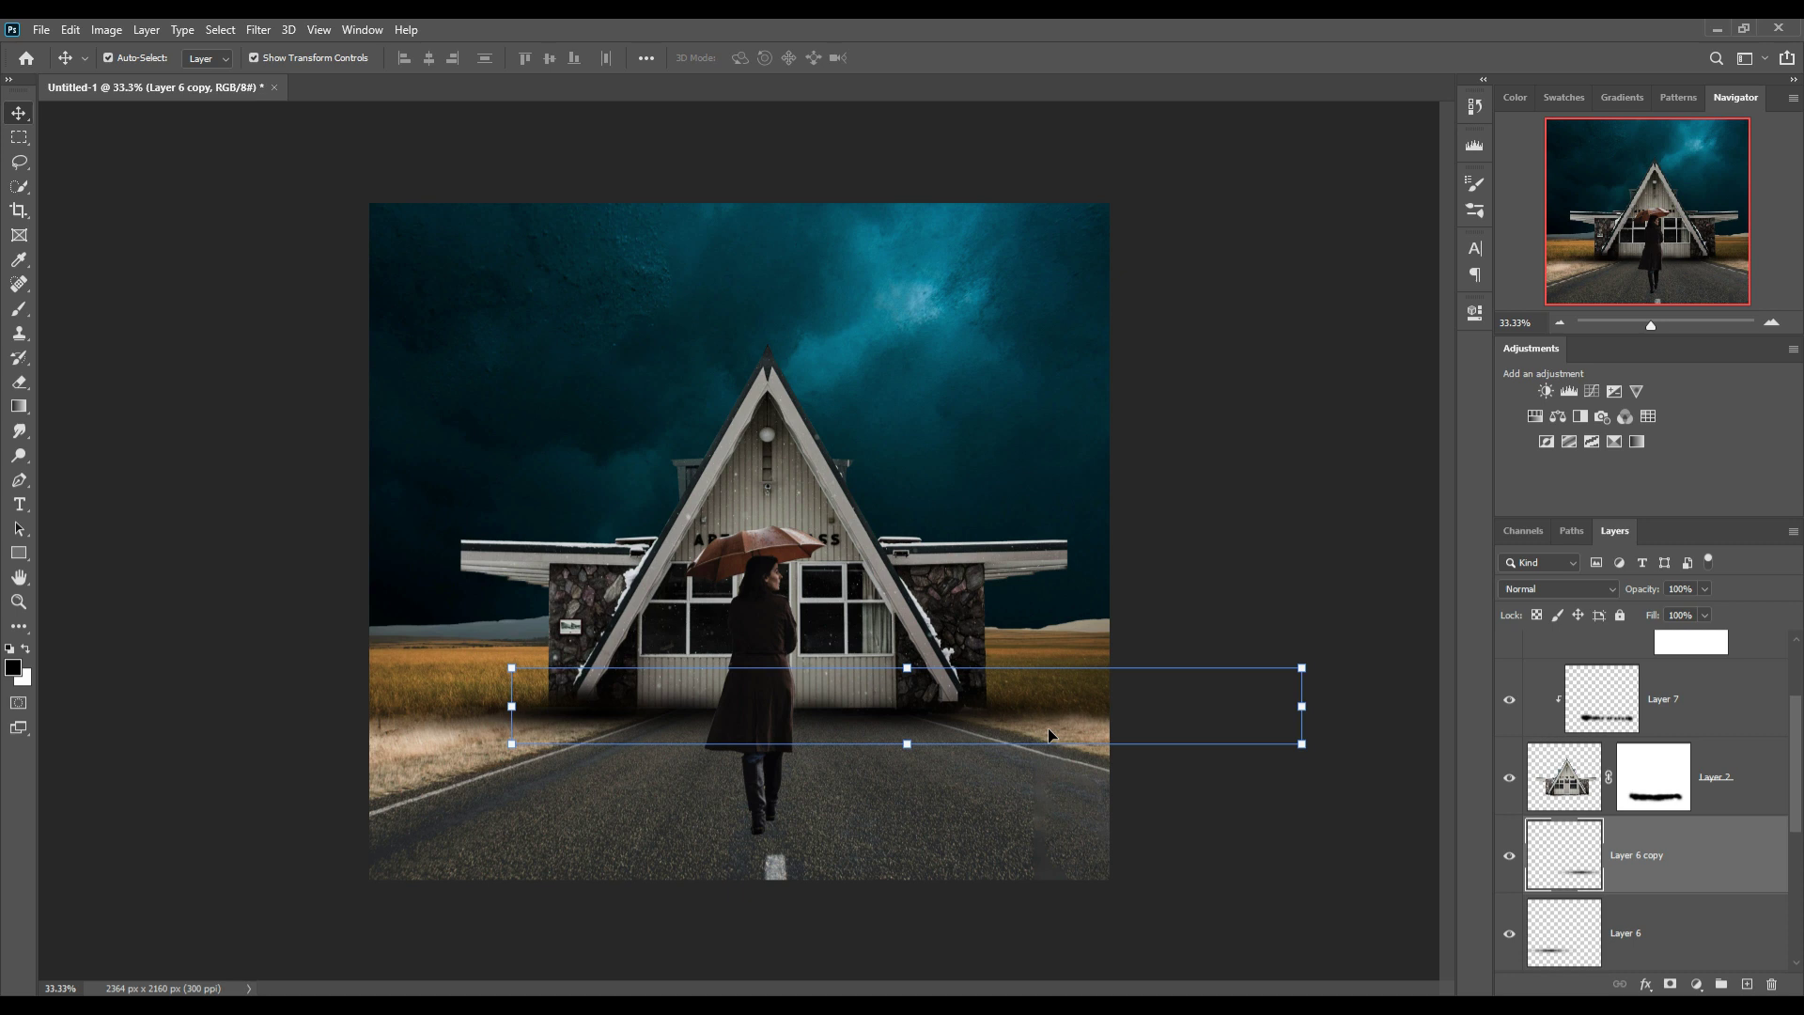
{"action": "left_click", "coordinate": [772, 488]}
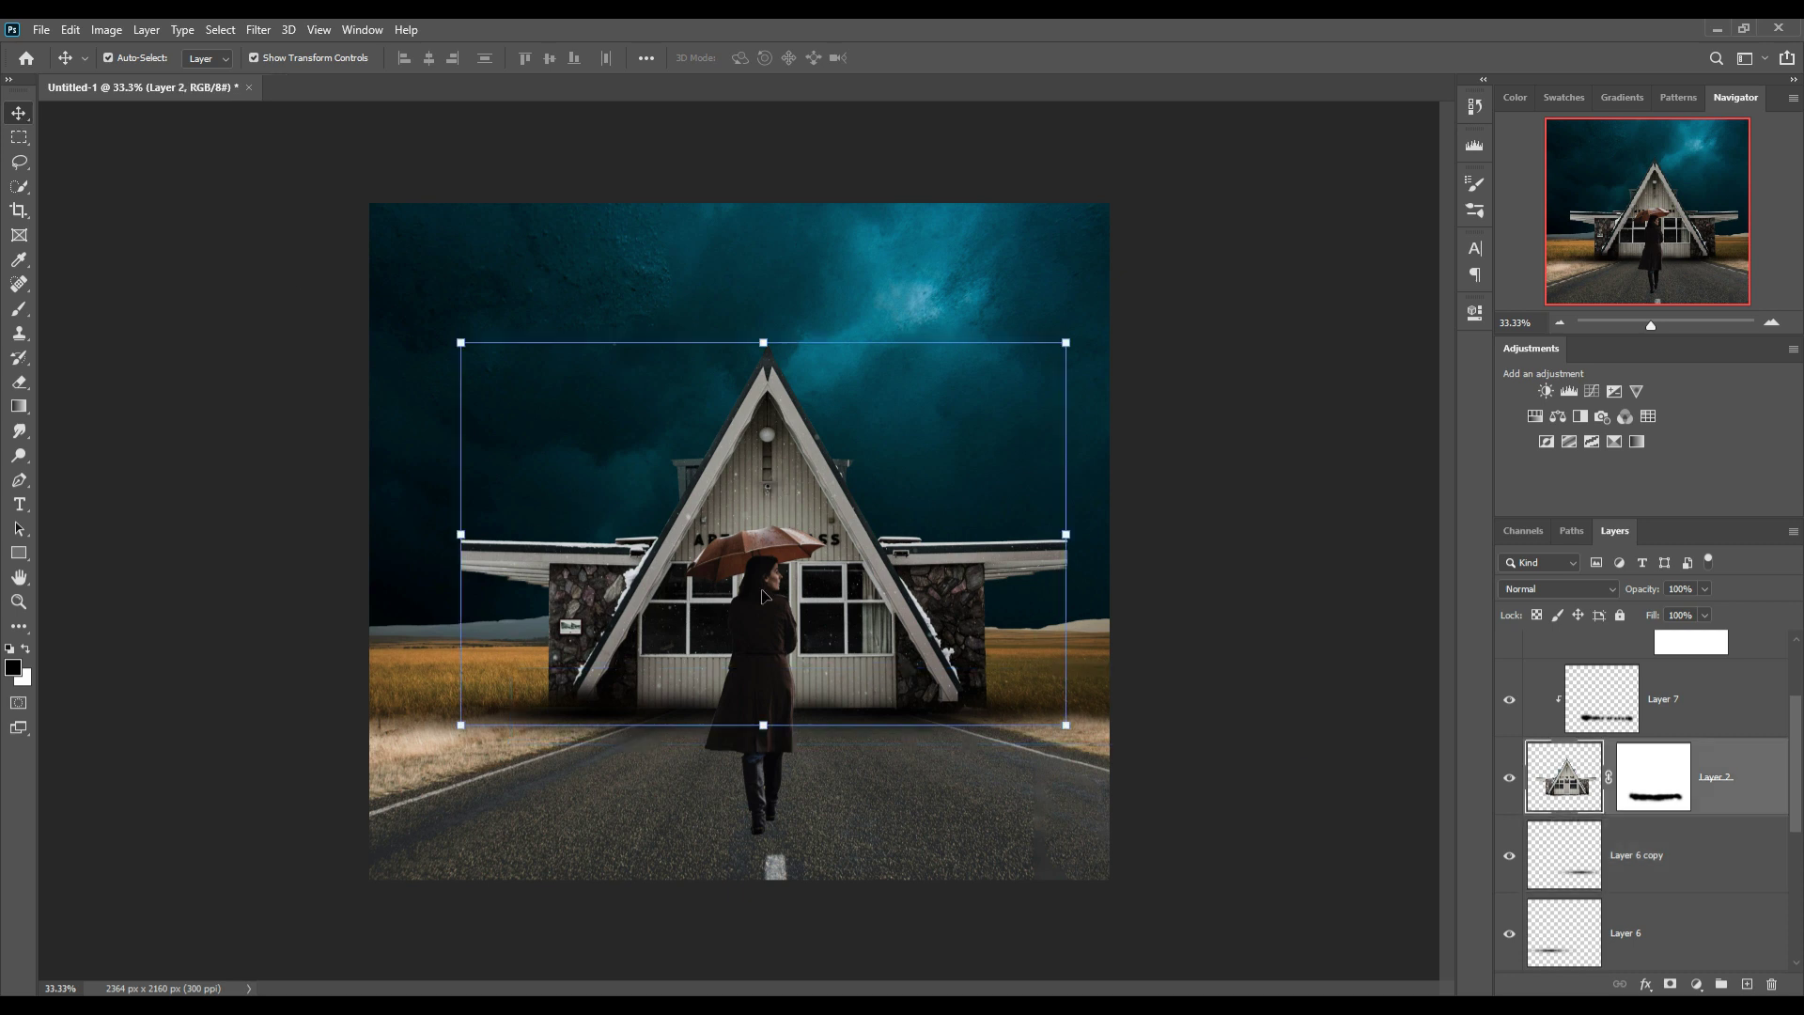
{"action": "left_click", "coordinate": [771, 638]}
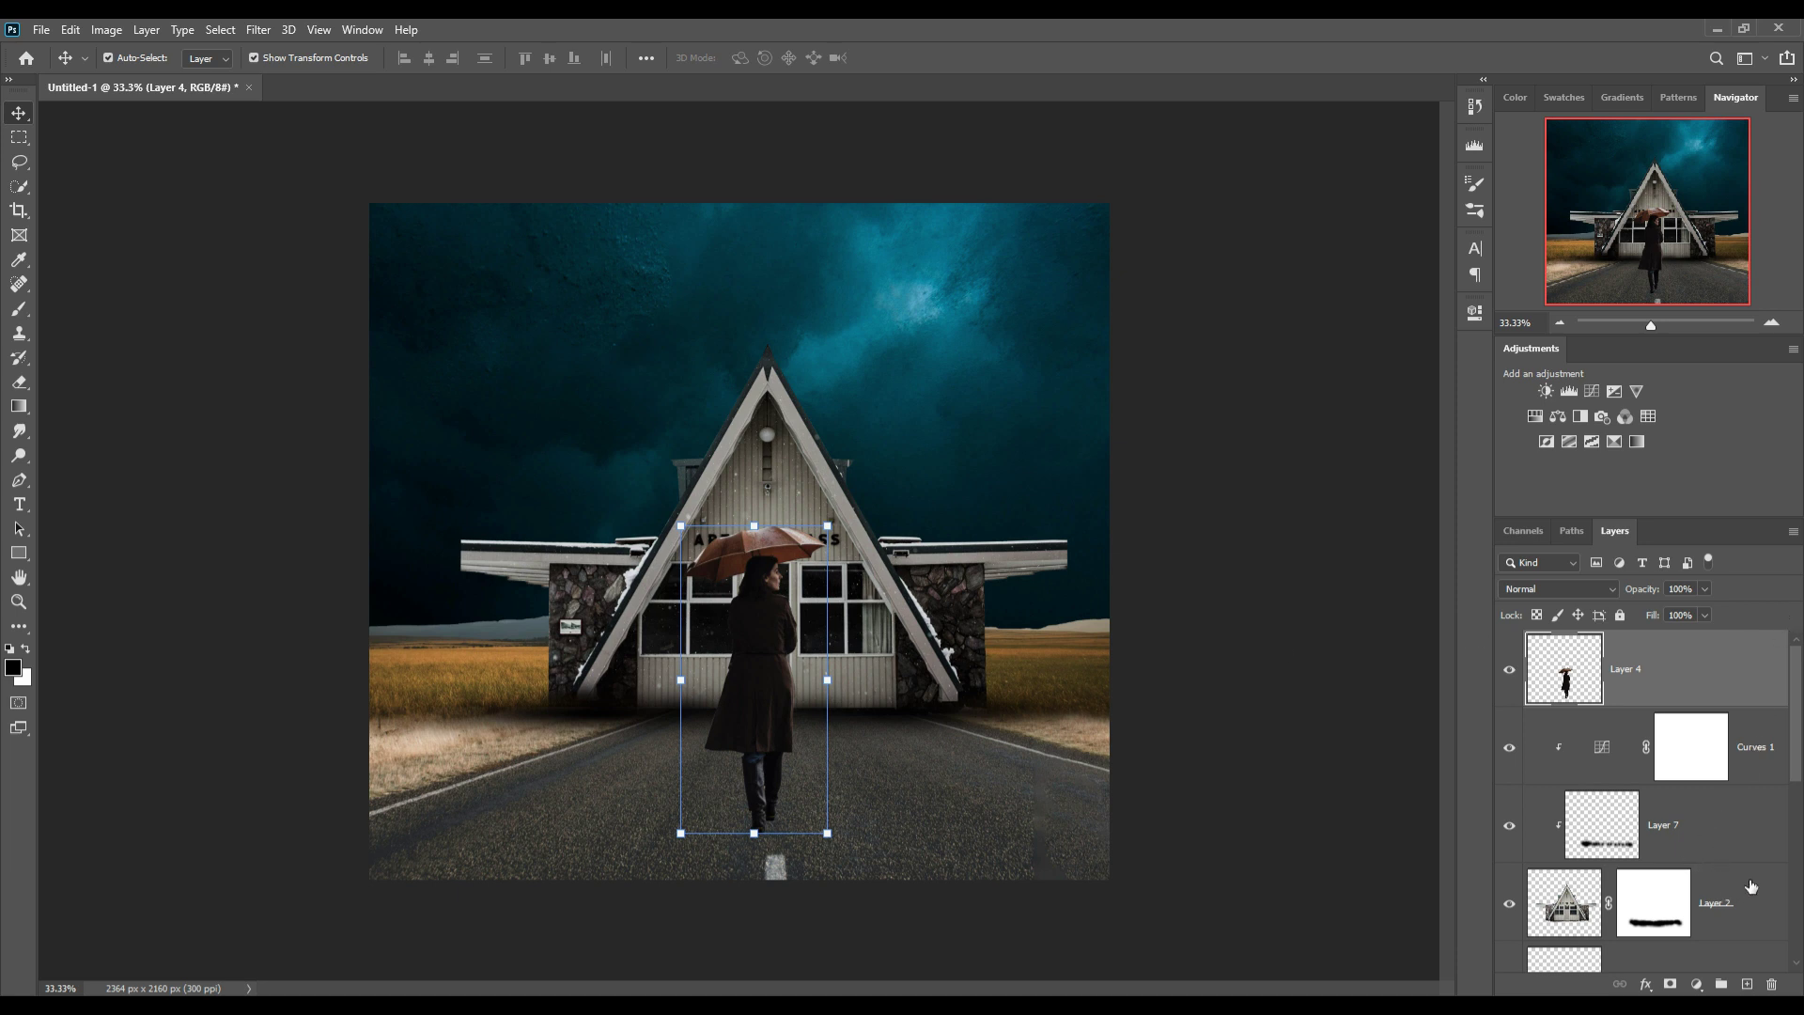
{"action": "left_click", "coordinate": [1735, 835]}
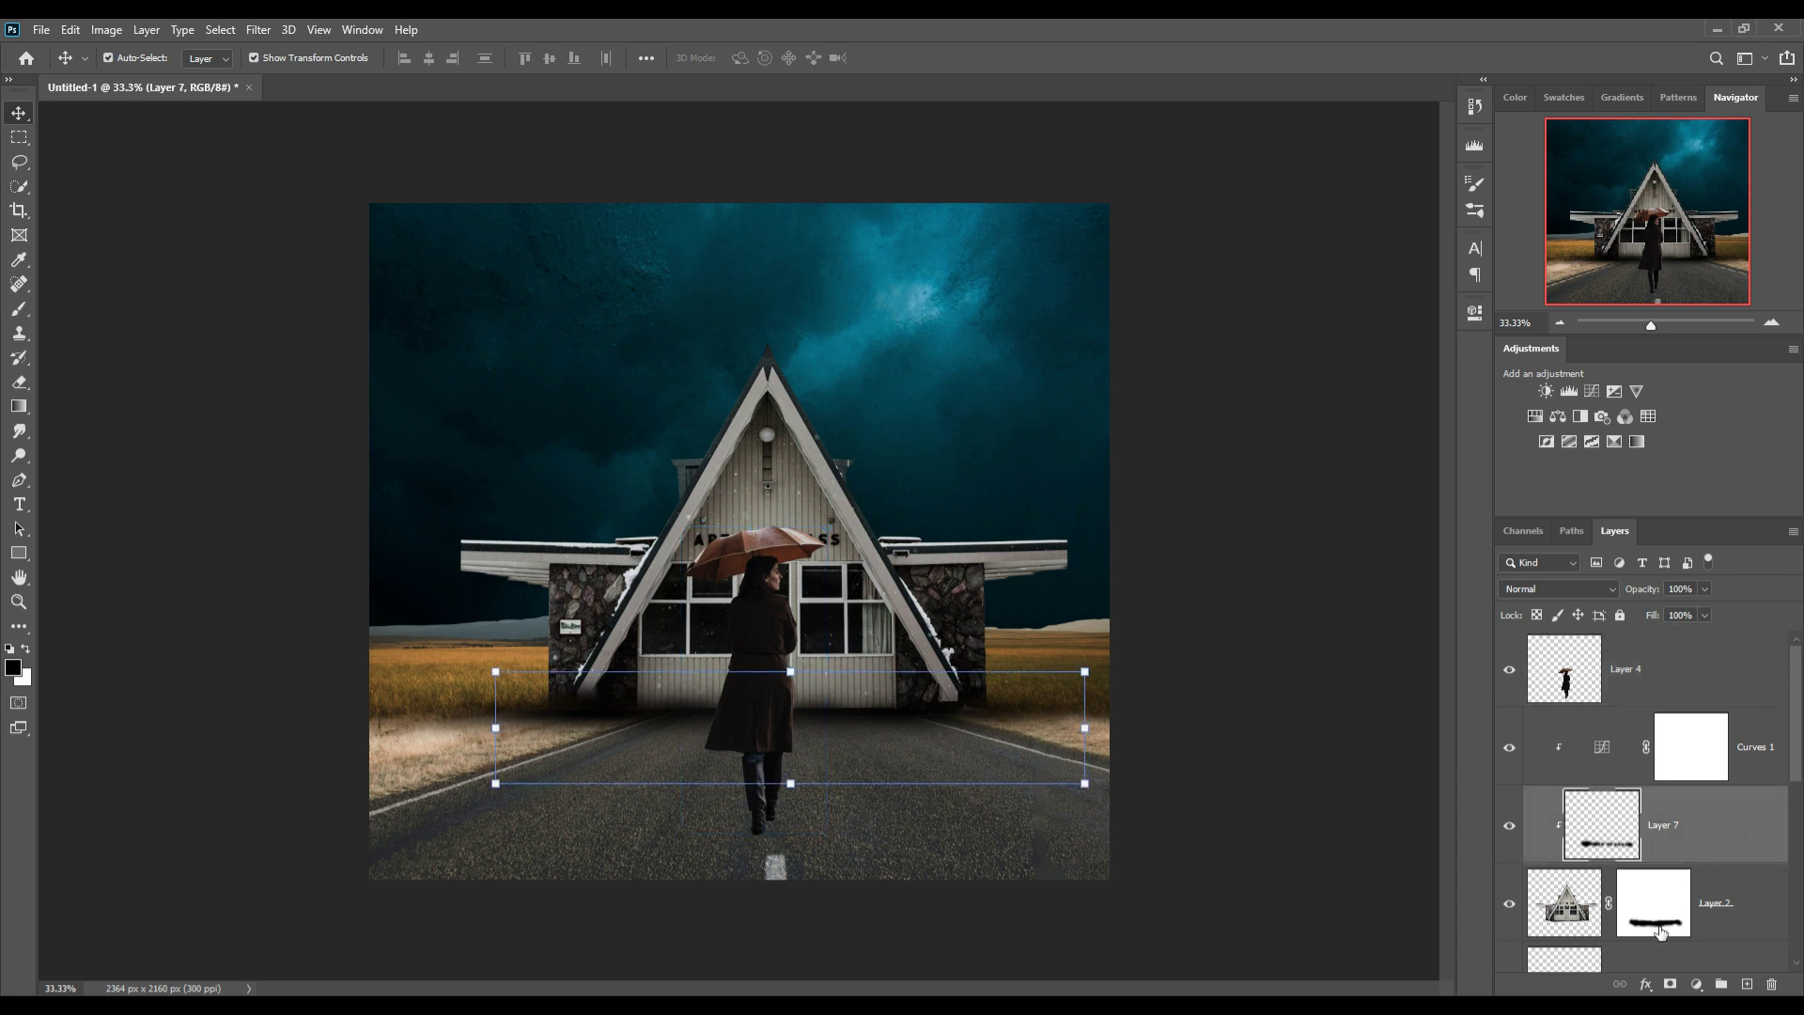
Add an Exposure 1 adjustment above Layer 7 with exposure set to -0.67.
{"action": "left_click", "coordinate": [1697, 984]}
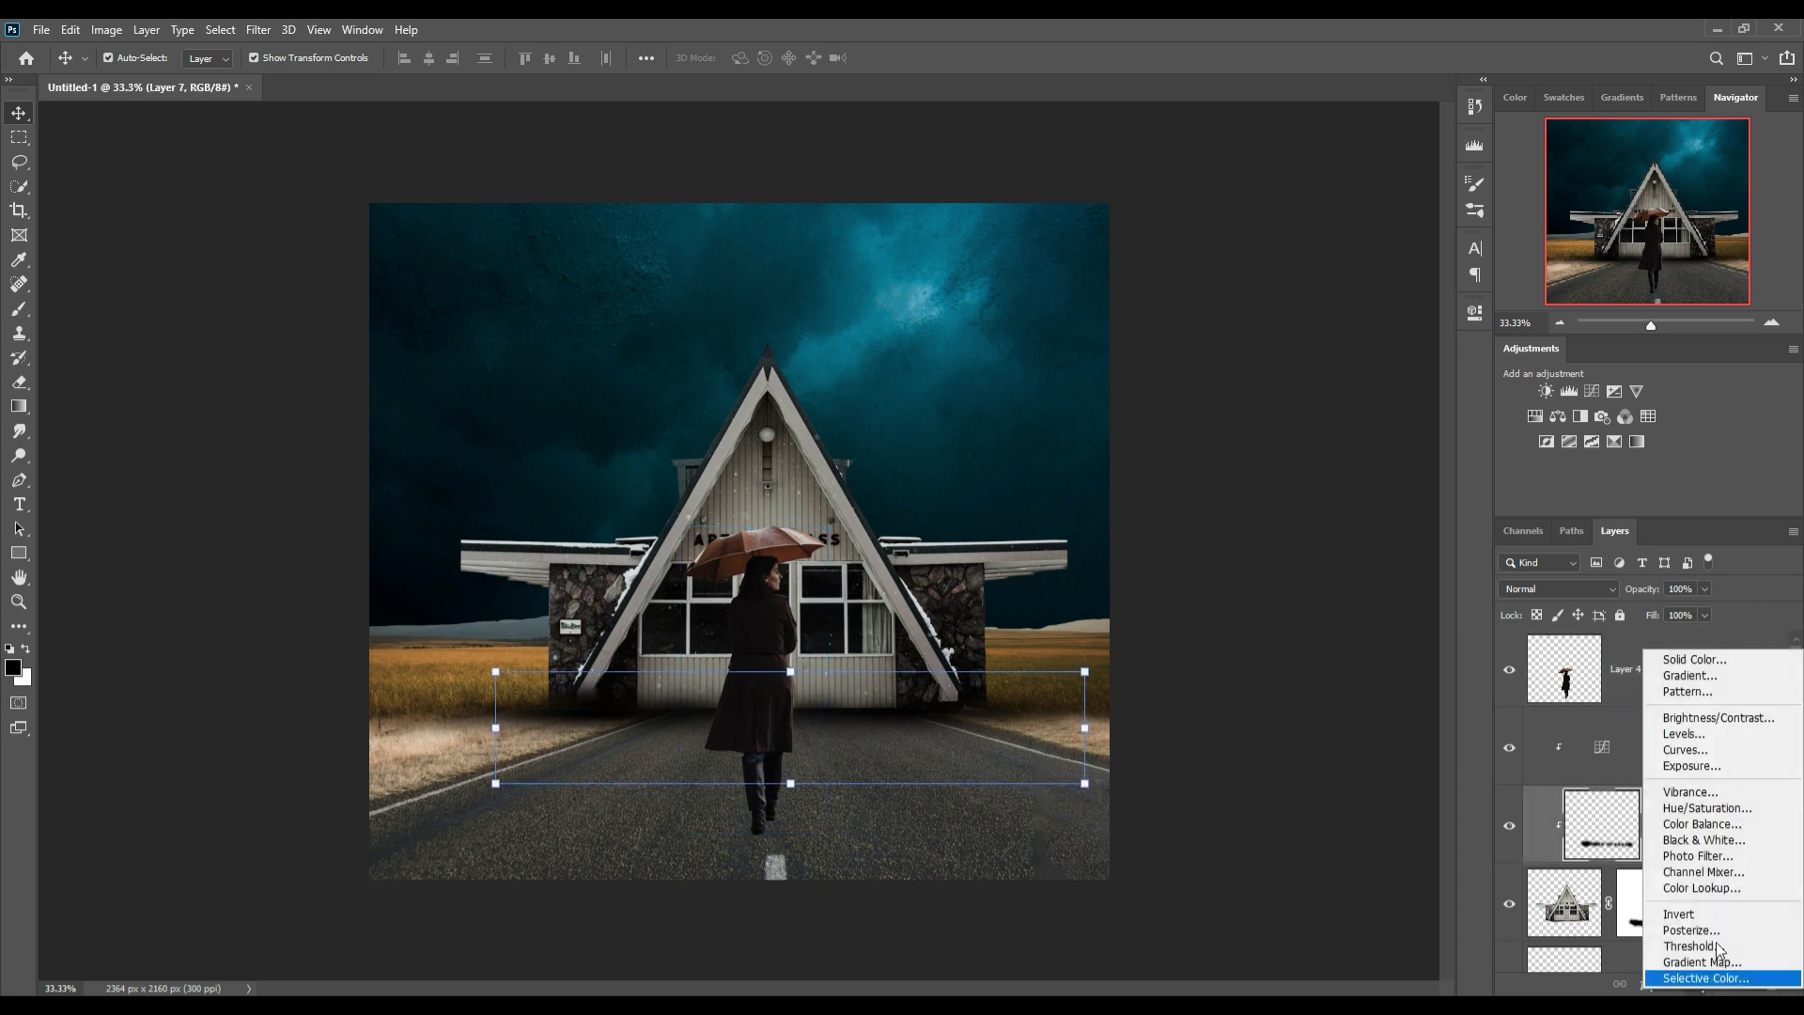
{"action": "left_click", "coordinate": [1709, 766]}
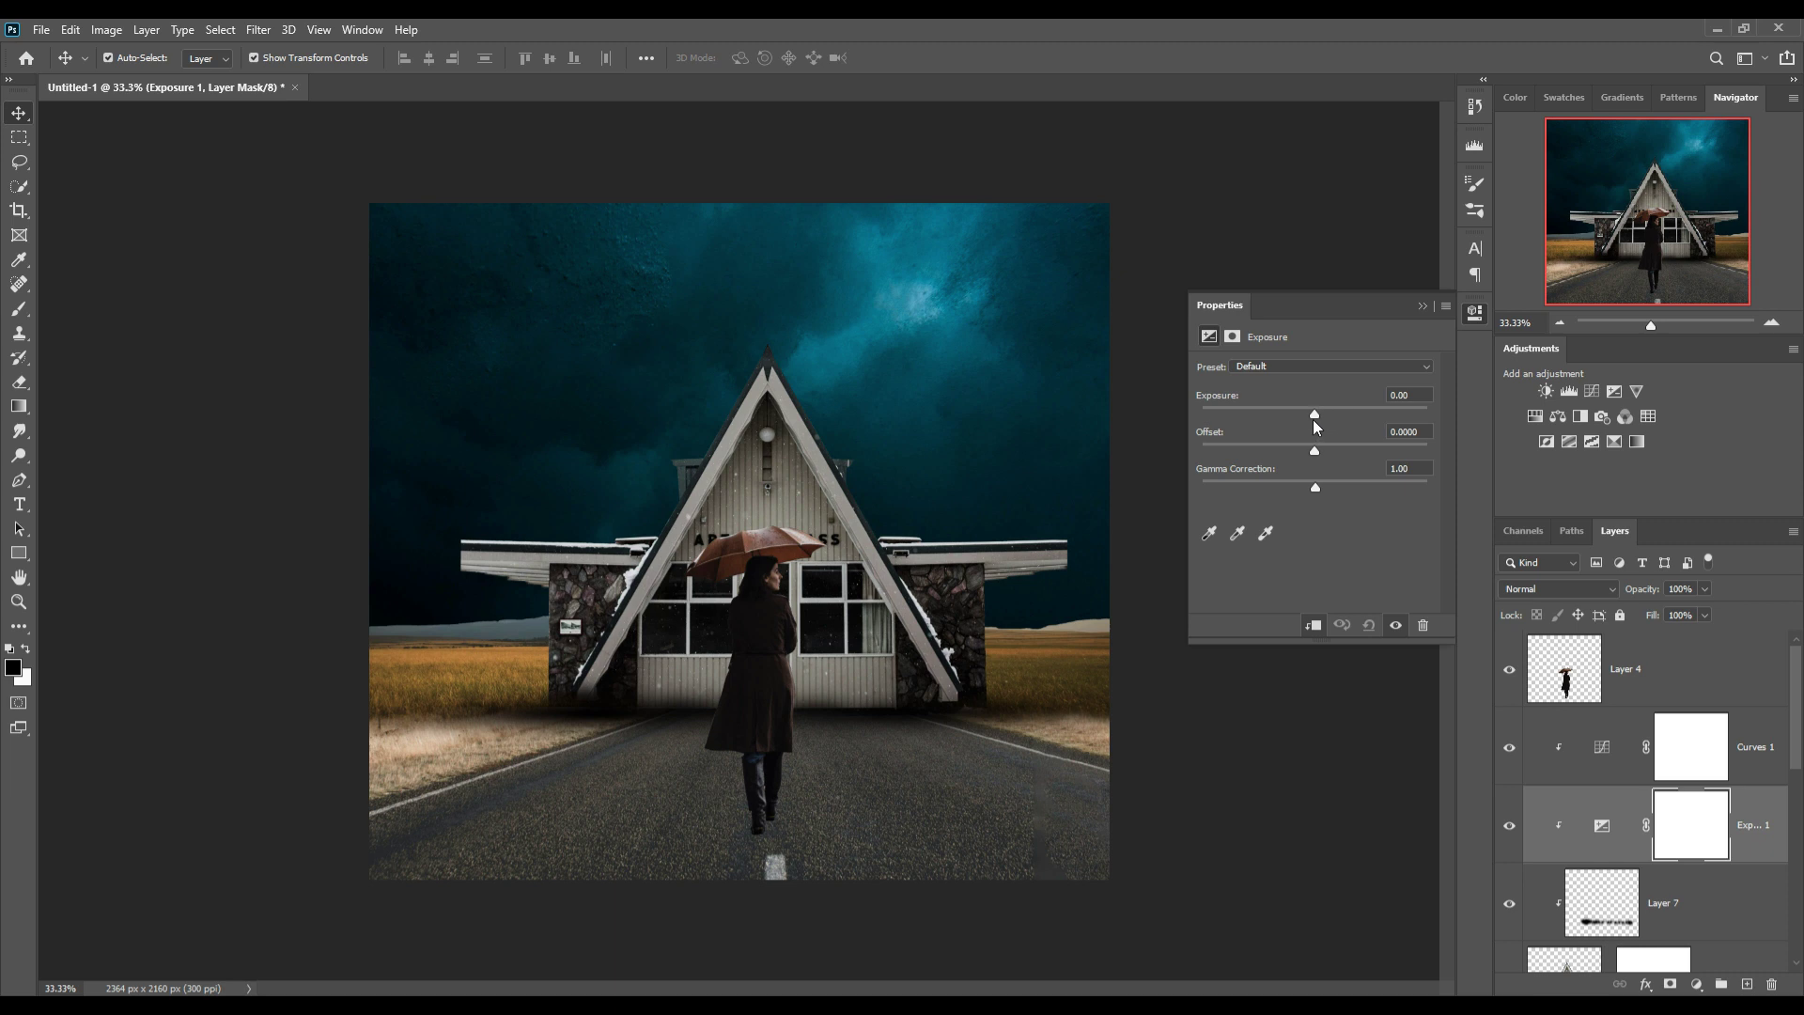
{"action": "left_click_drag", "start_coordinate": [1314, 416], "coordinate": [1303, 419]}
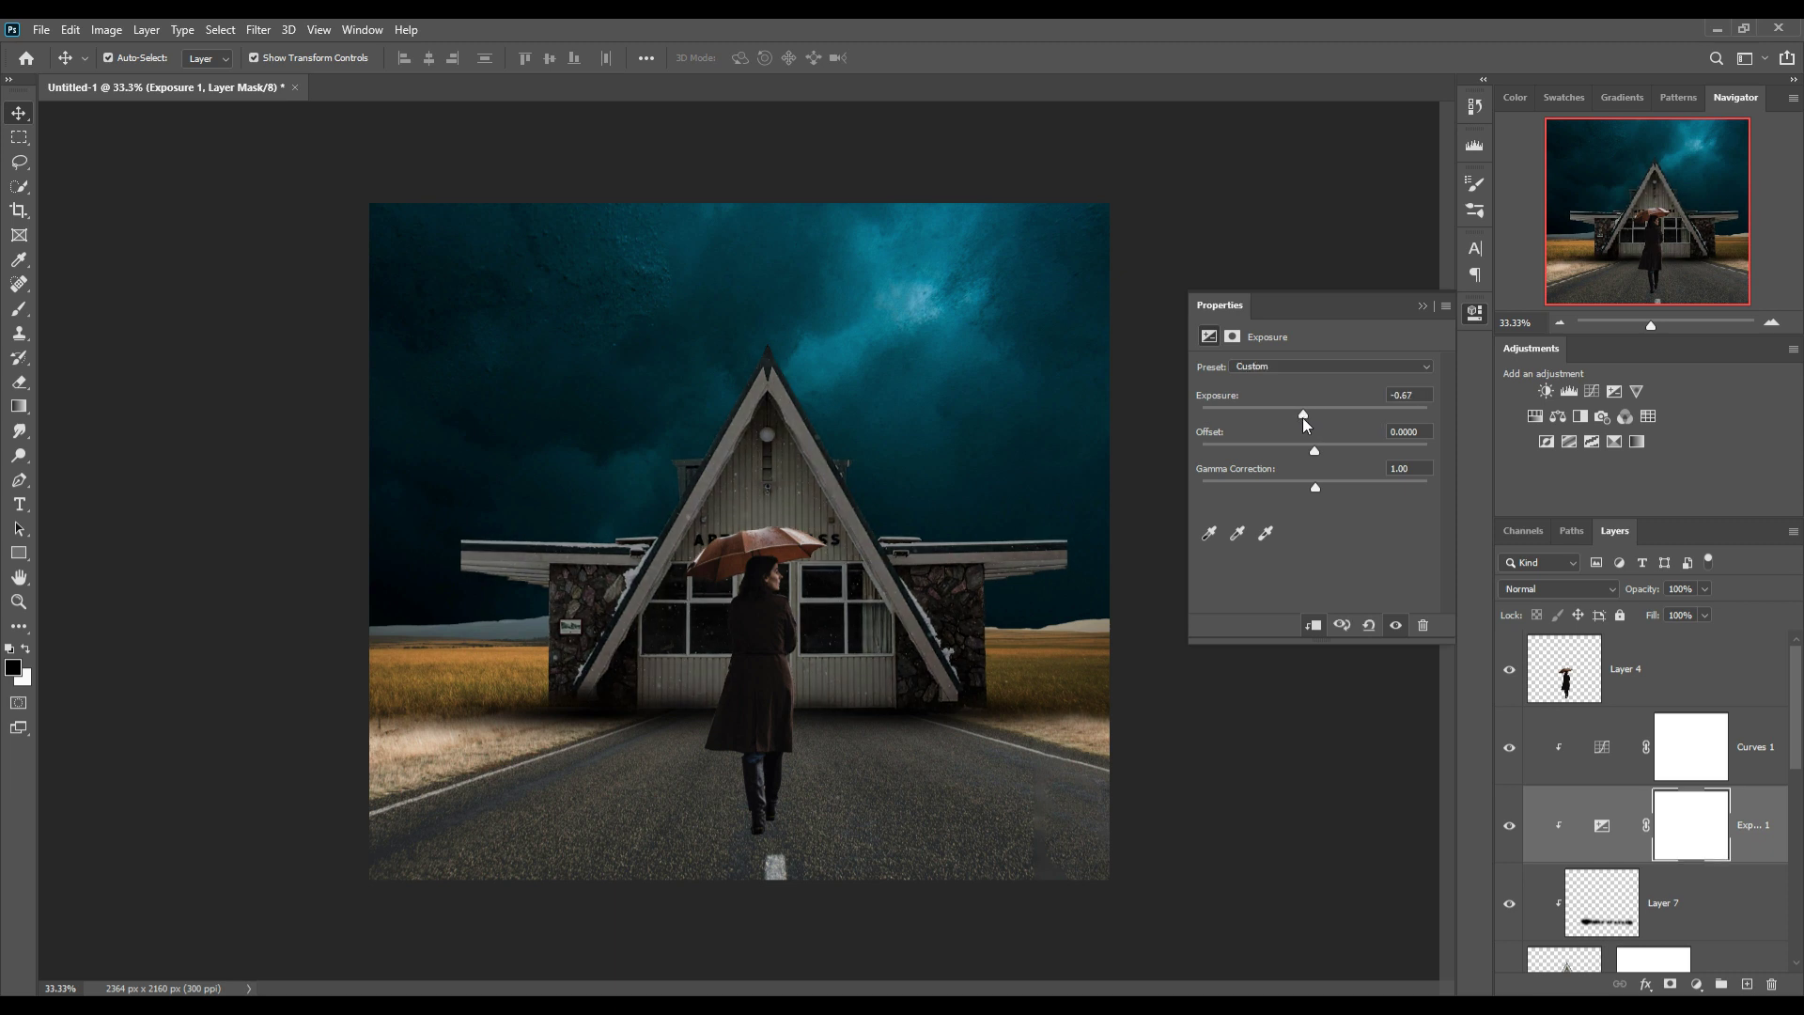
{"action": "left_click", "coordinate": [1421, 307]}
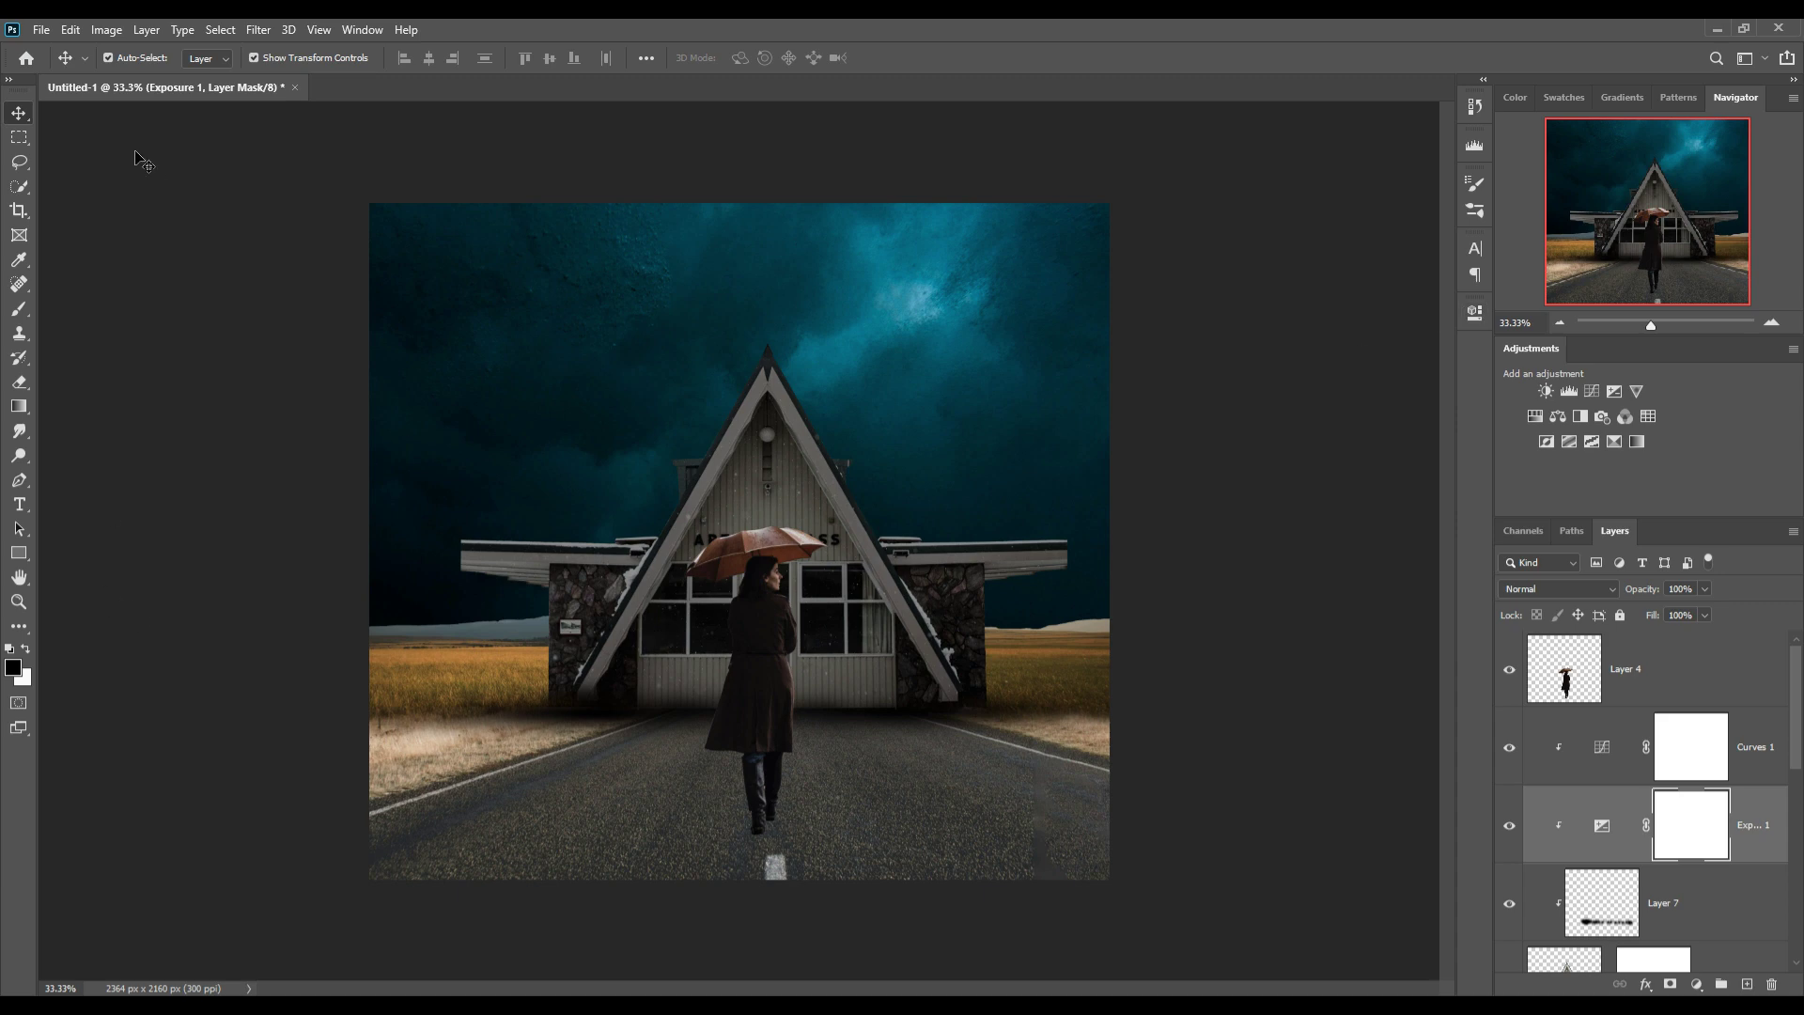
Add Layer 8 clipped above Curves 1 in Linear Dodge (Add) and hide the woman layer.
{"action": "left_click", "coordinate": [1758, 734]}
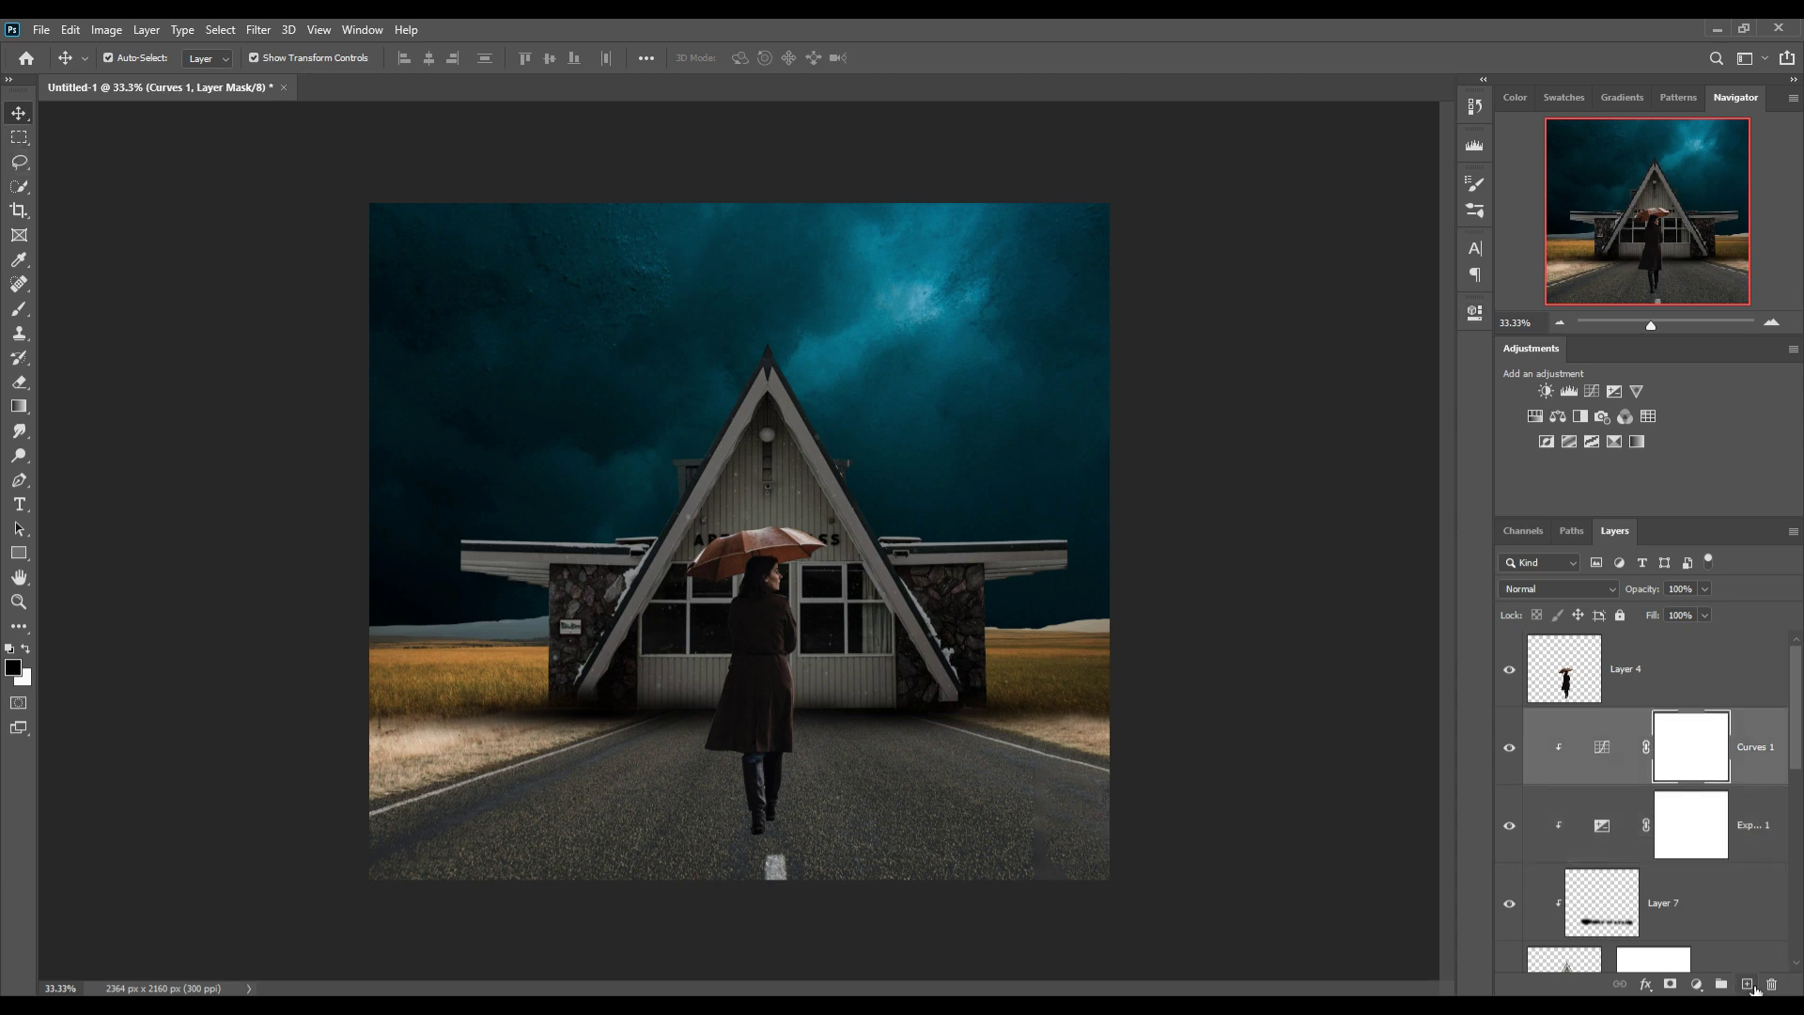
{"action": "left_click", "coordinate": [1747, 984]}
{"action": "right_click", "coordinate": [1734, 746]}
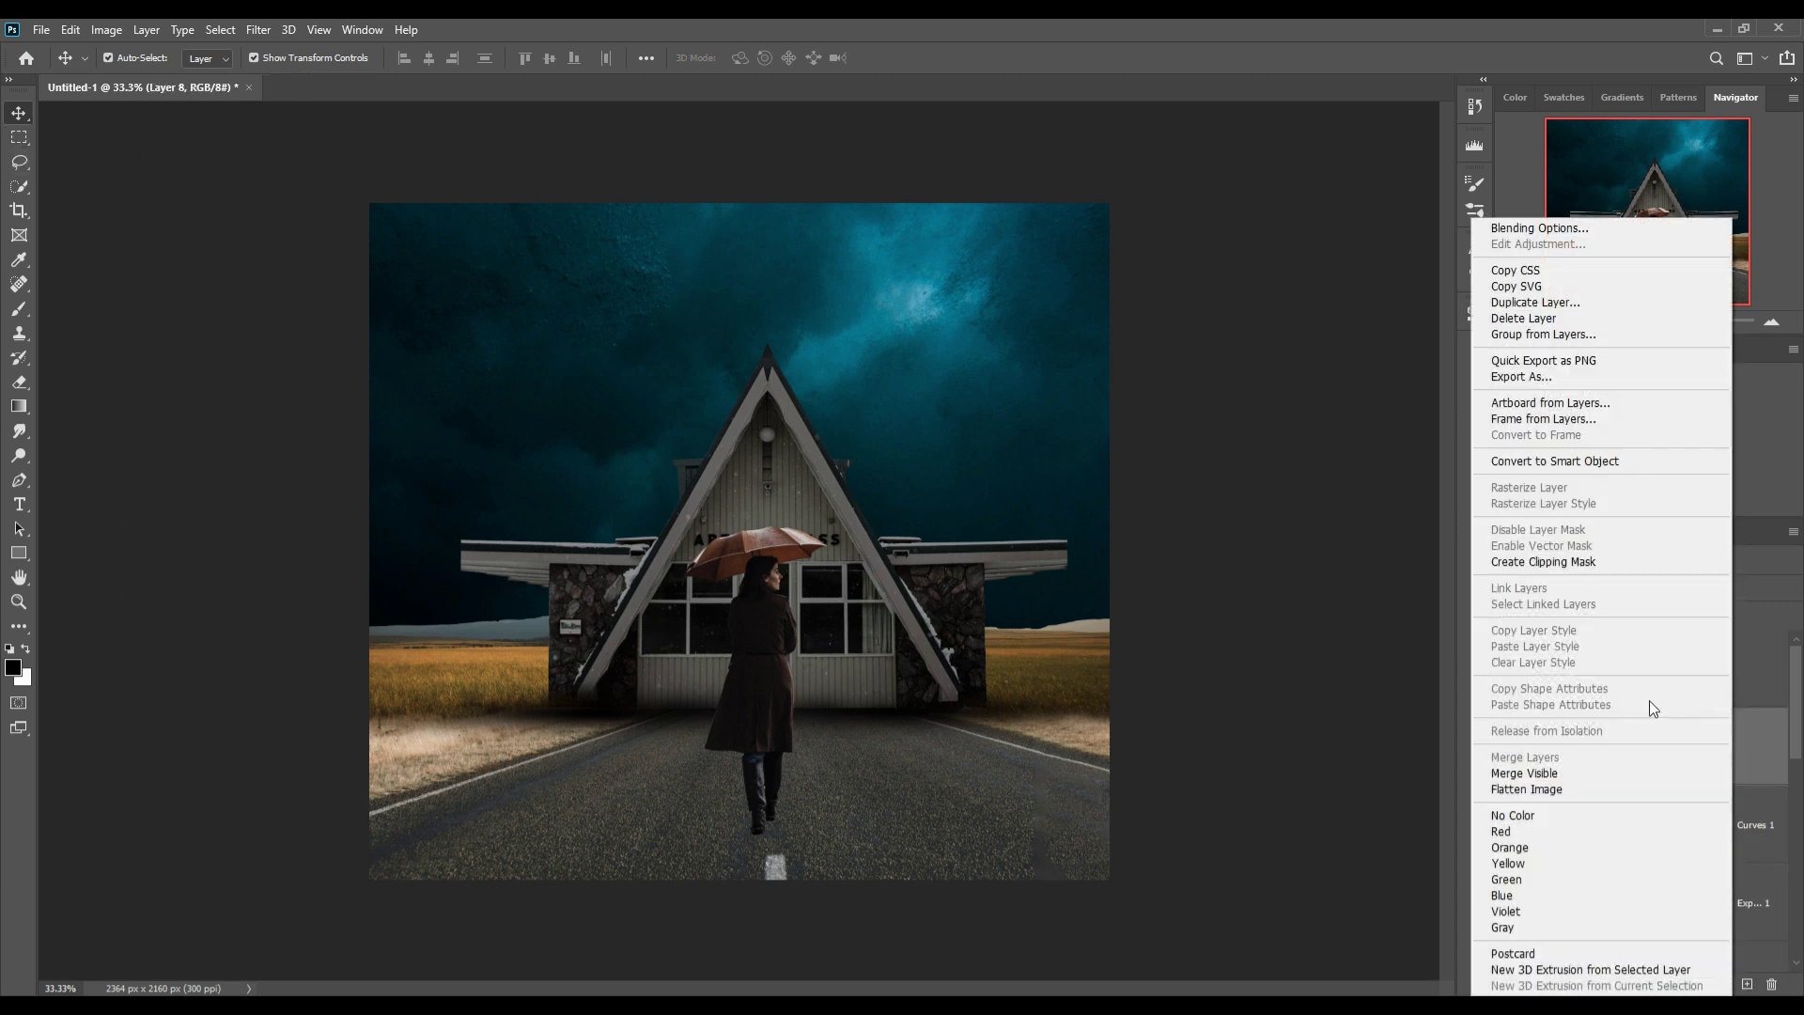
{"action": "left_click", "coordinate": [1519, 562]}
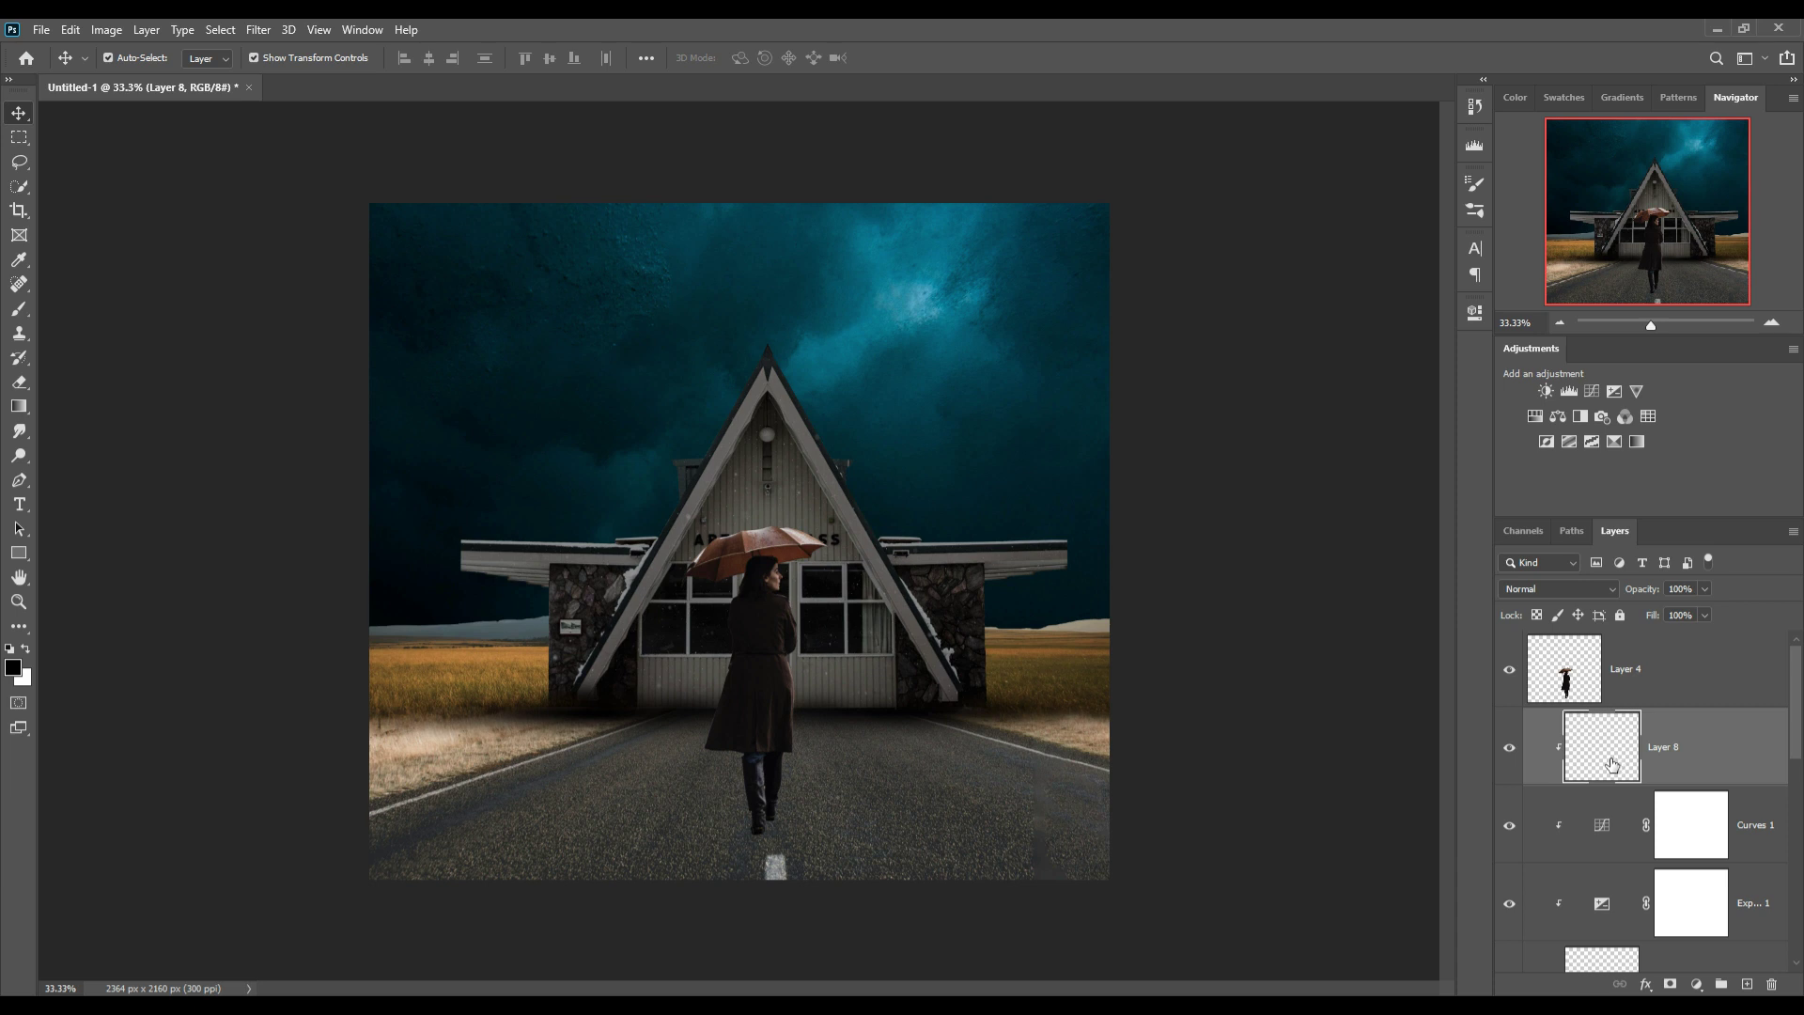
{"action": "left_click", "coordinate": [1510, 671]}
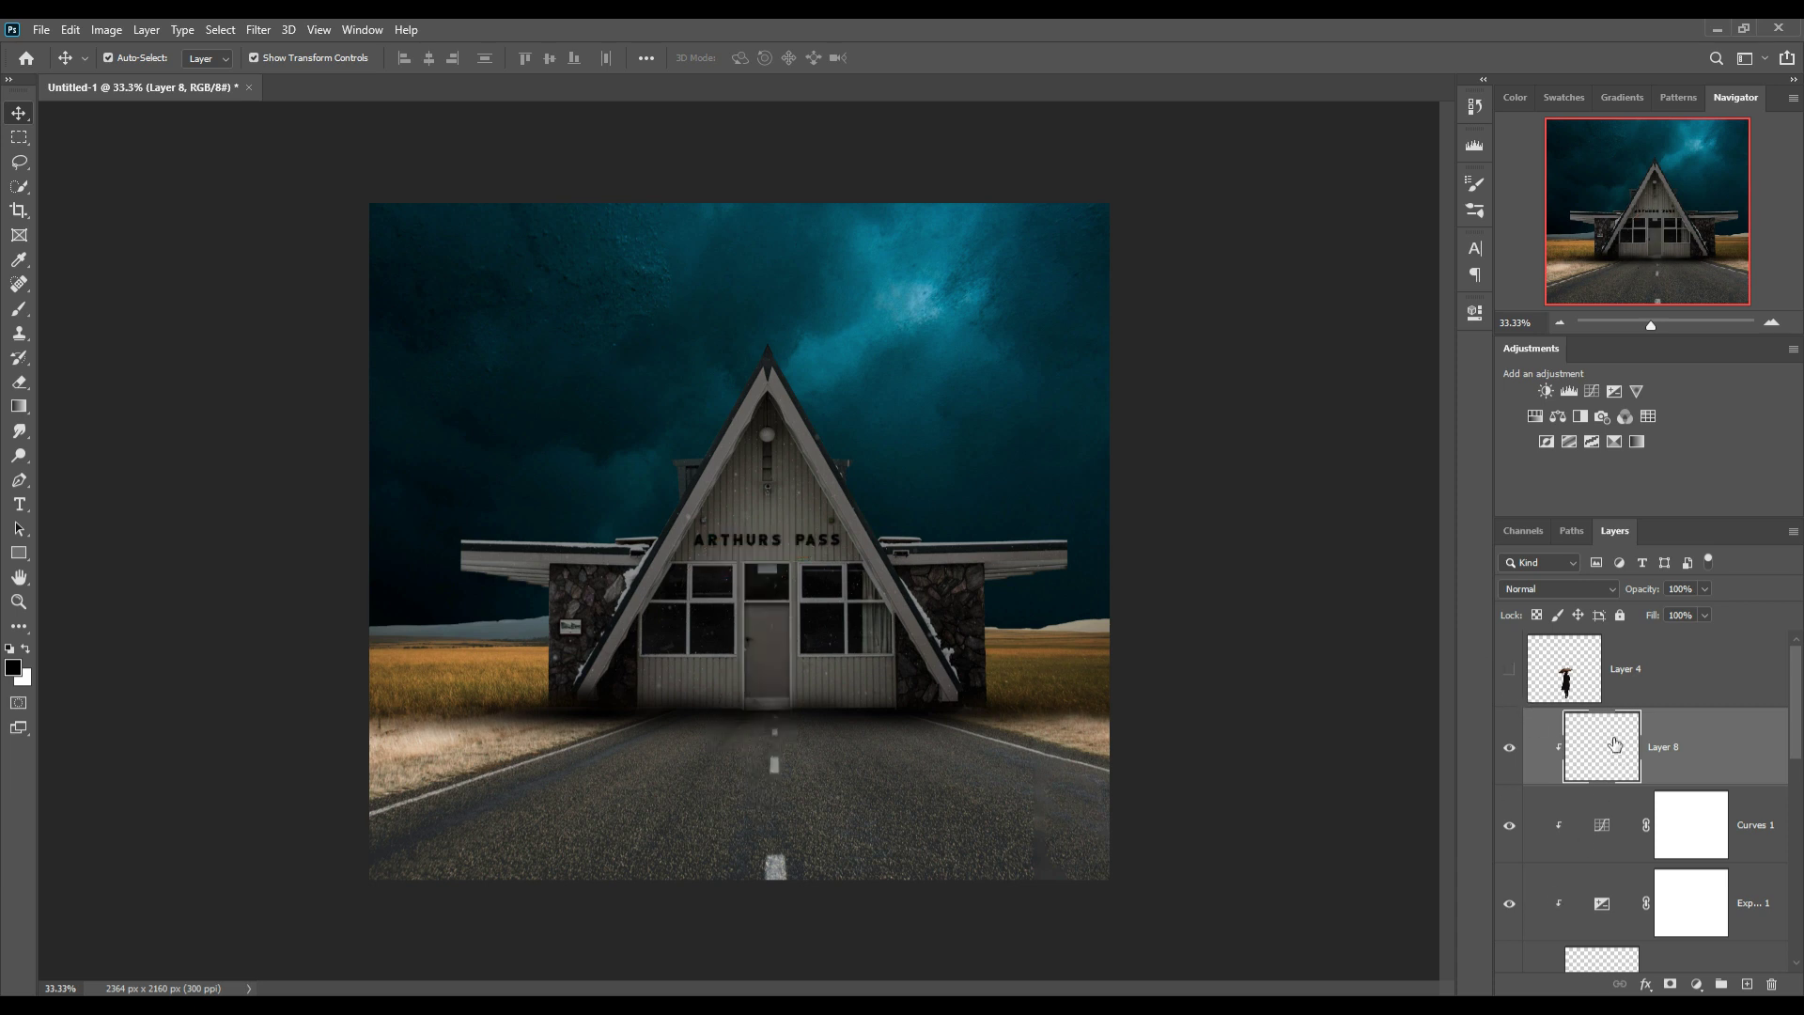
{"action": "left_click", "coordinate": [1609, 589]}
{"action": "left_click", "coordinate": [1555, 722]}
Add an orange Solid Color fill (#fc8a03) and invert its mask to hide it.
{"action": "left_click", "coordinate": [1697, 984]}
{"action": "left_click", "coordinate": [1661, 649]}
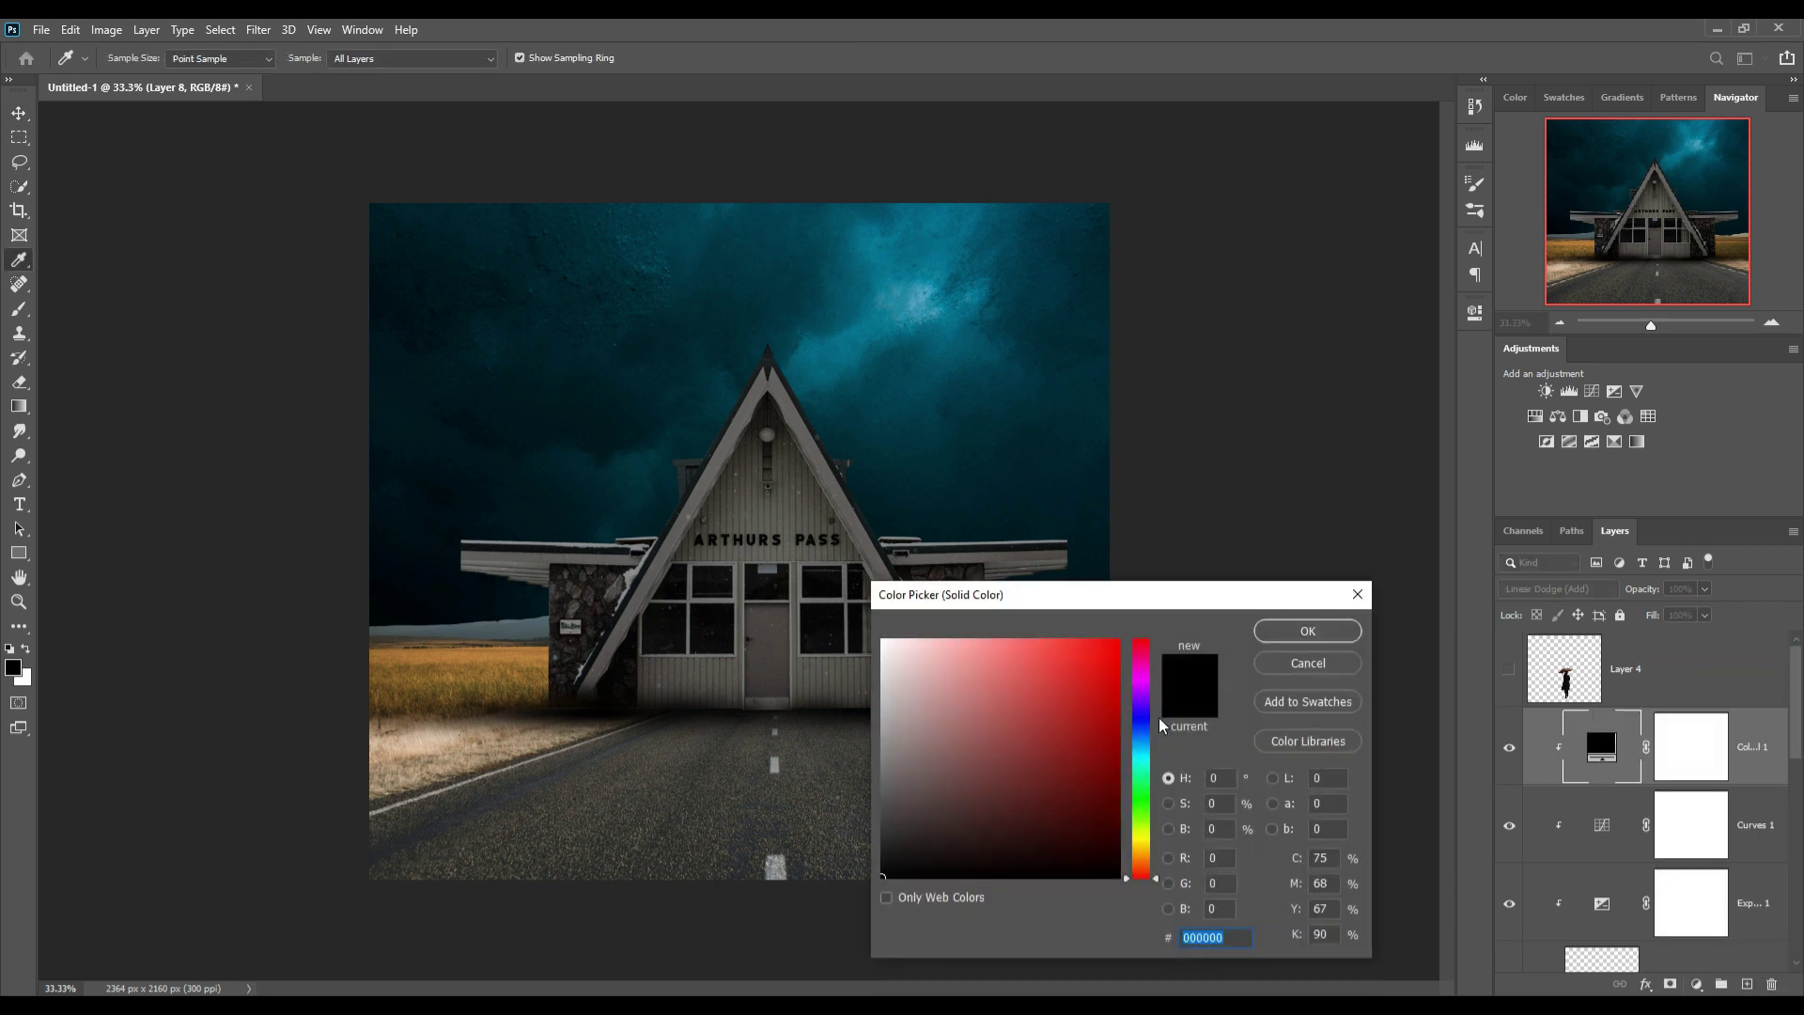
{"action": "left_click_drag", "start_coordinate": [1146, 860], "coordinate": [1135, 698]}
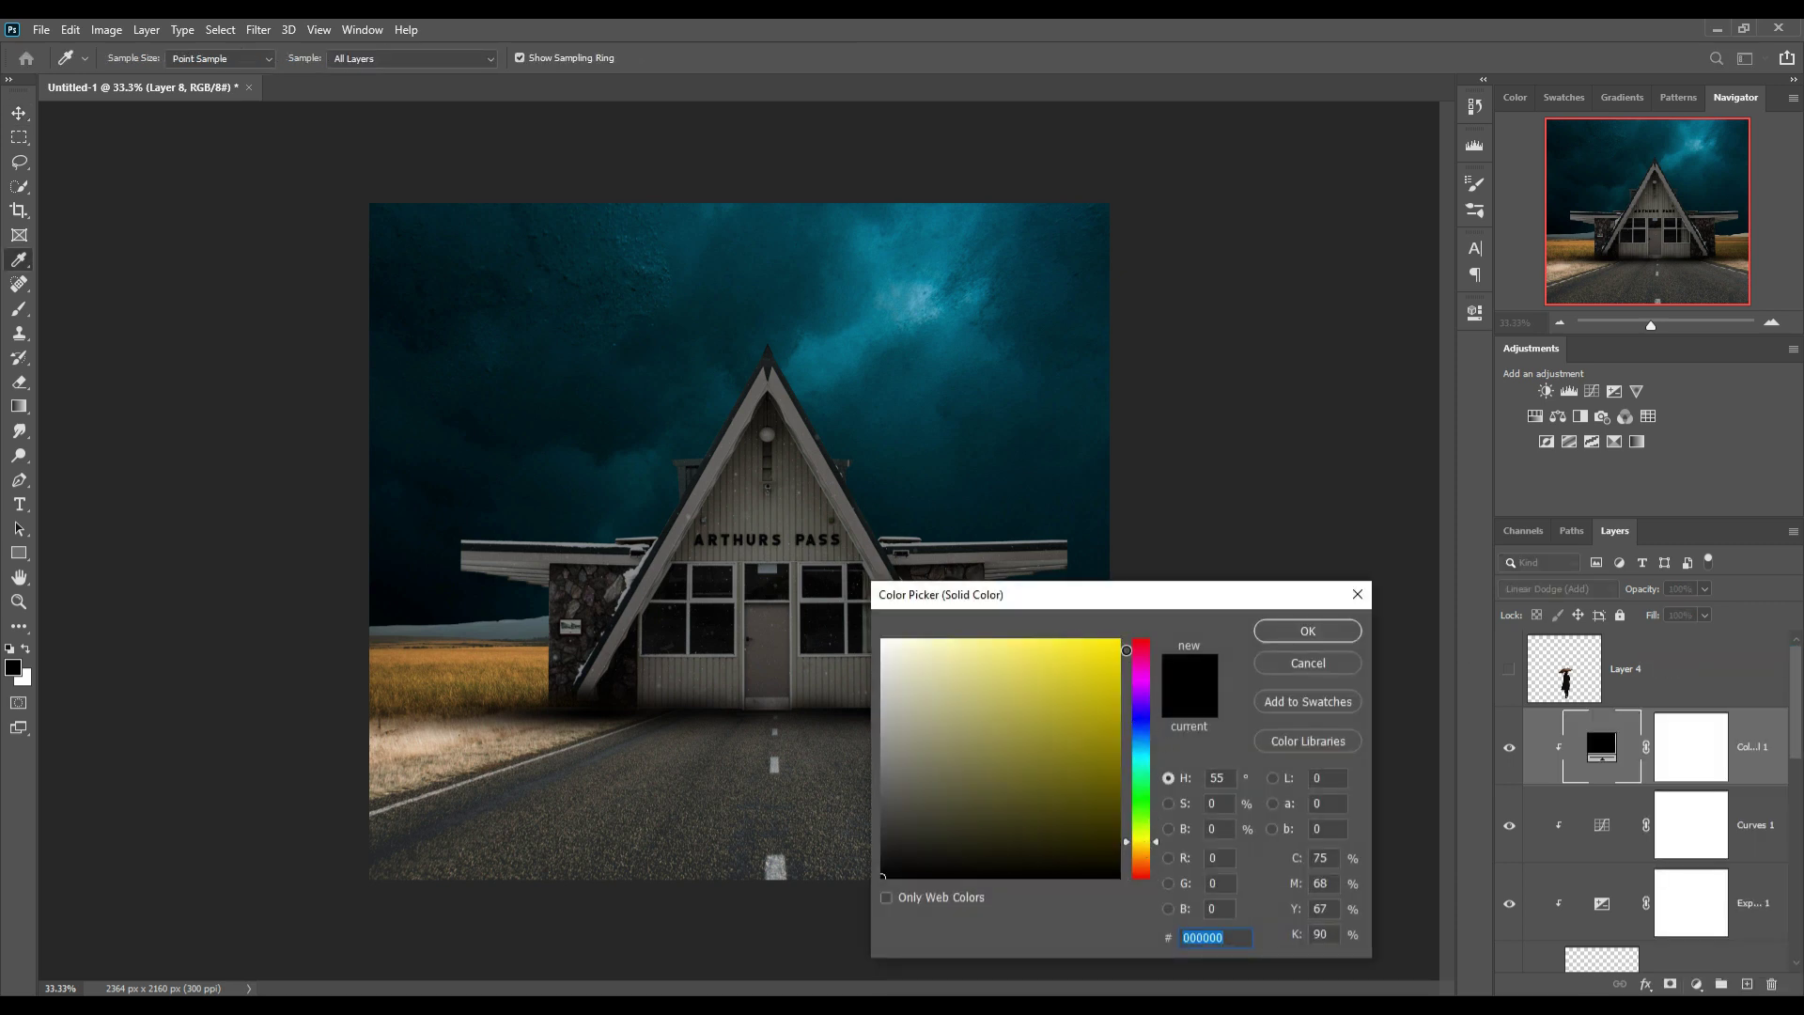
{"action": "left_click", "coordinate": [1117, 642]}
{"action": "left_click_drag", "start_coordinate": [1158, 844], "coordinate": [1160, 858]}
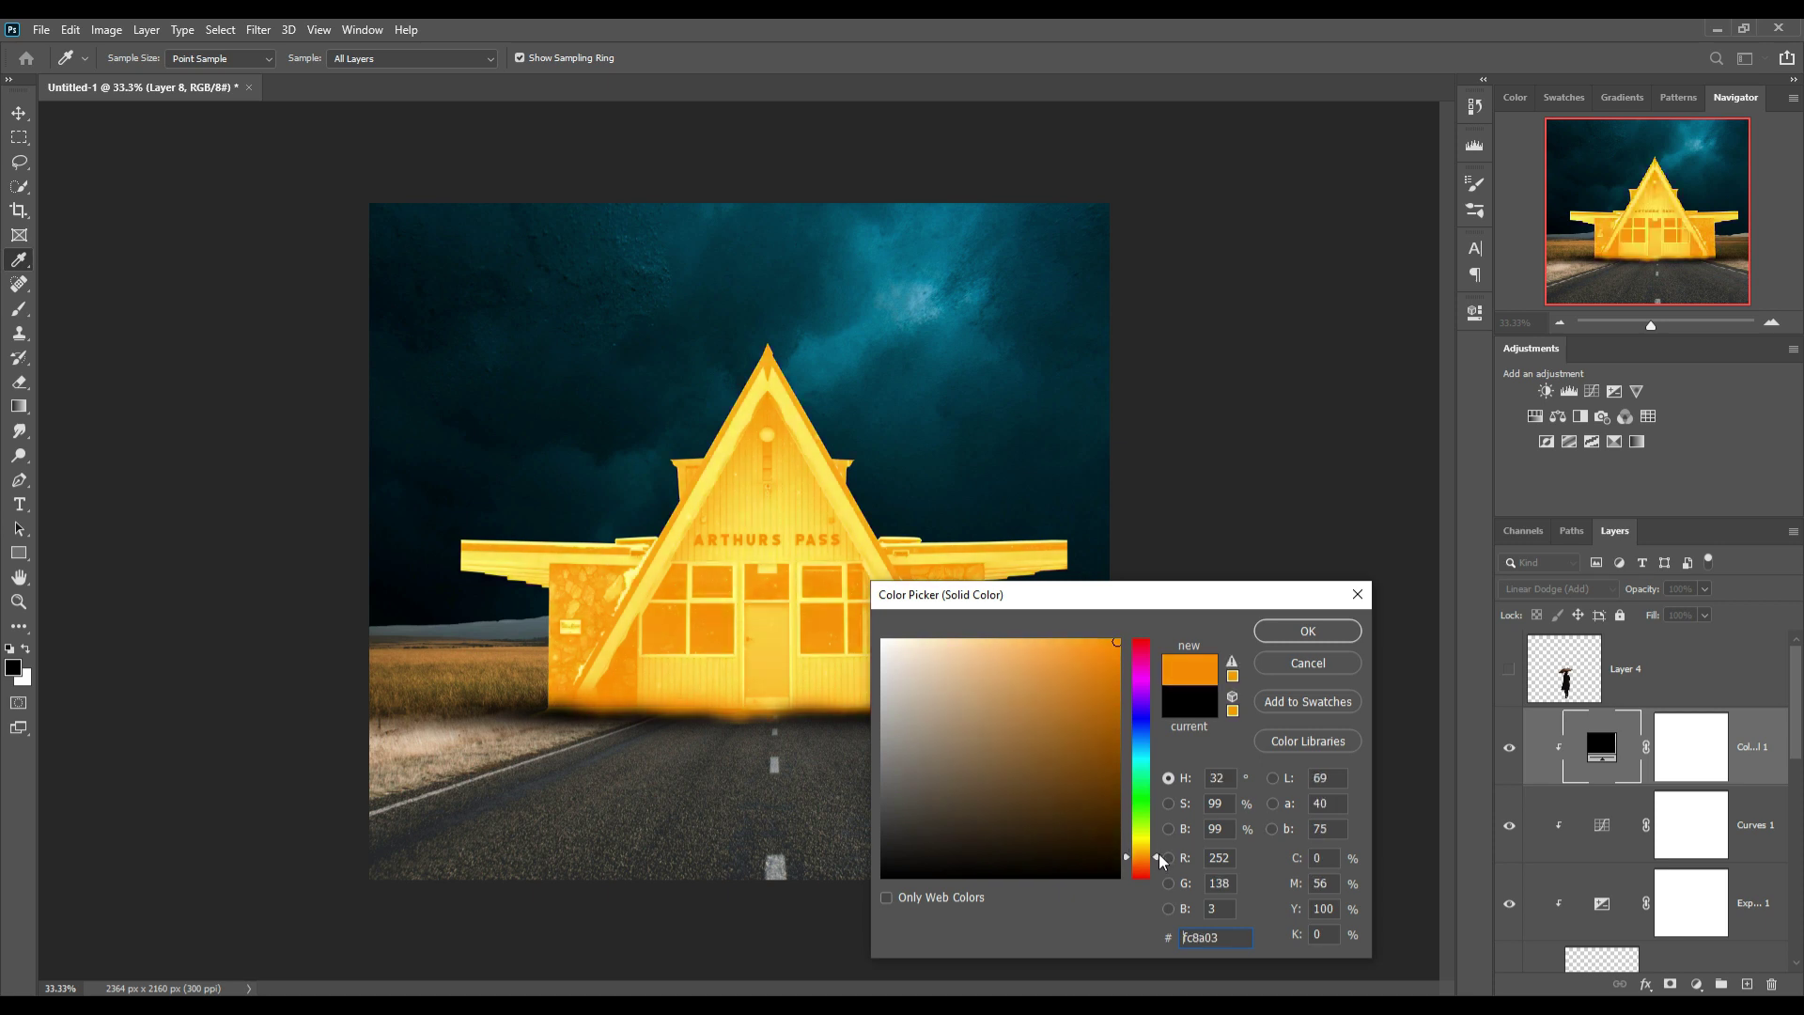
{"action": "left_click", "coordinate": [1307, 630]}
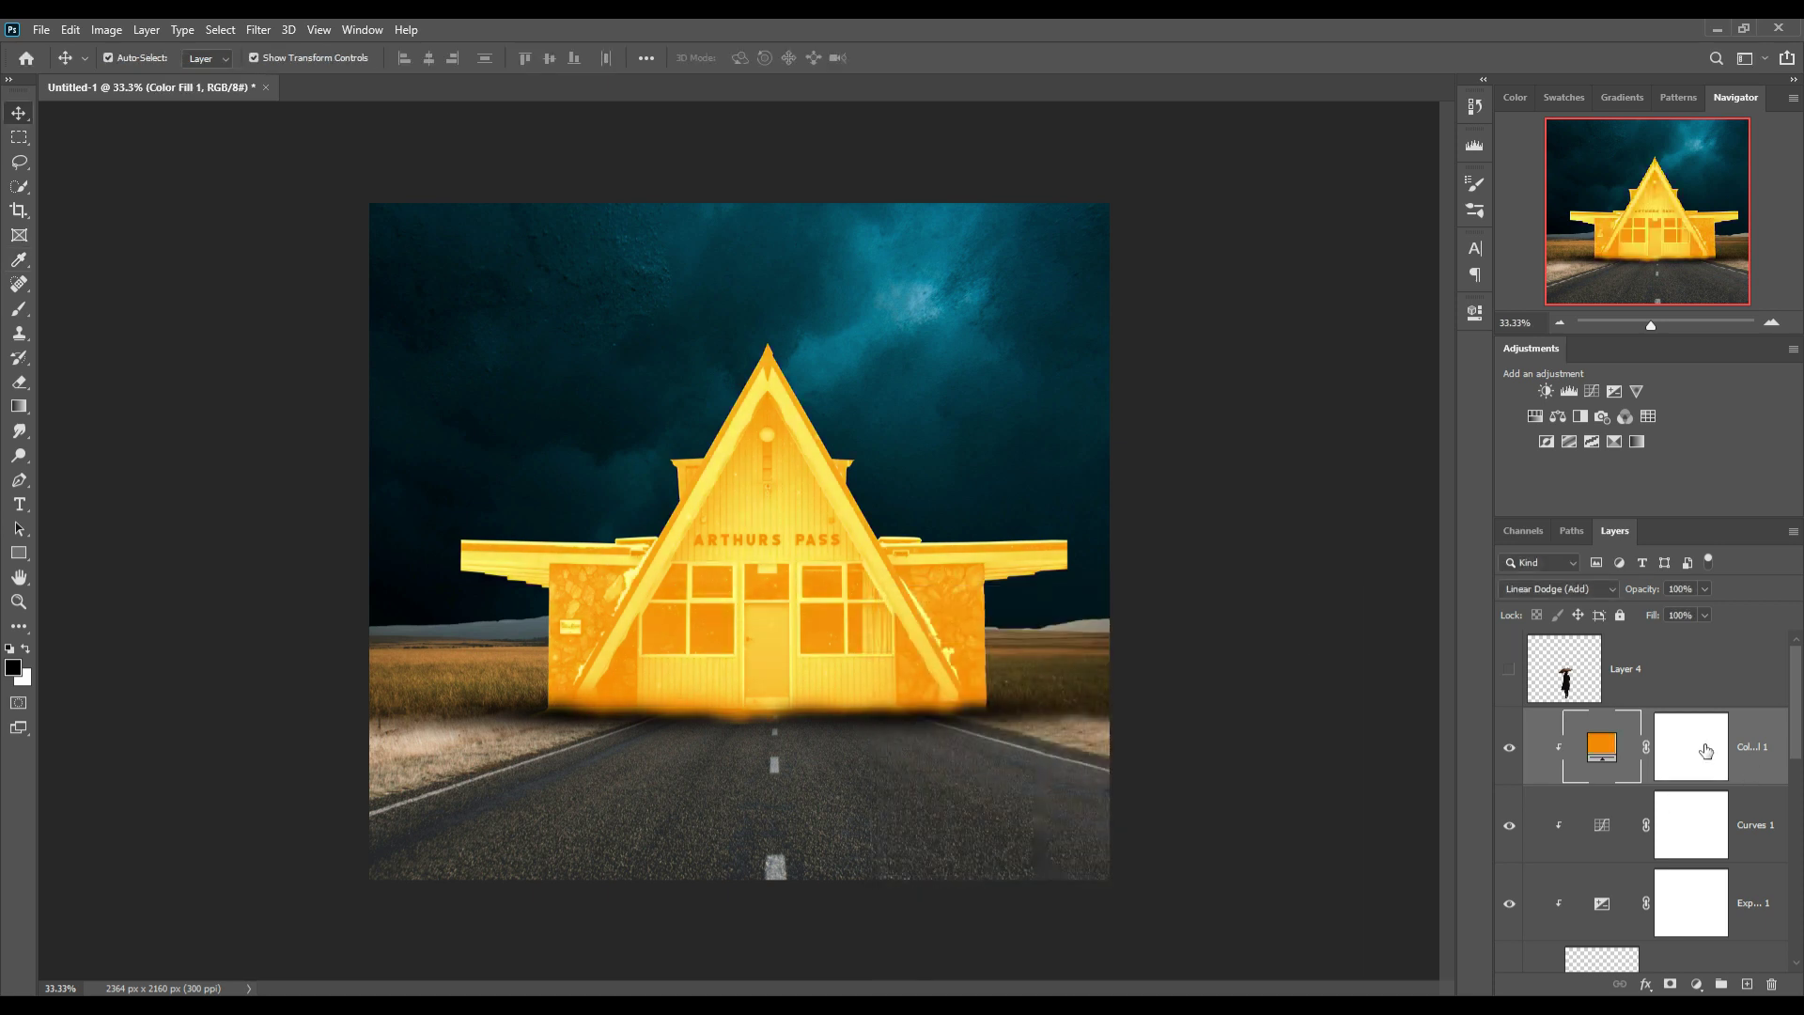
{"action": "key", "text": "ctrl+i"}
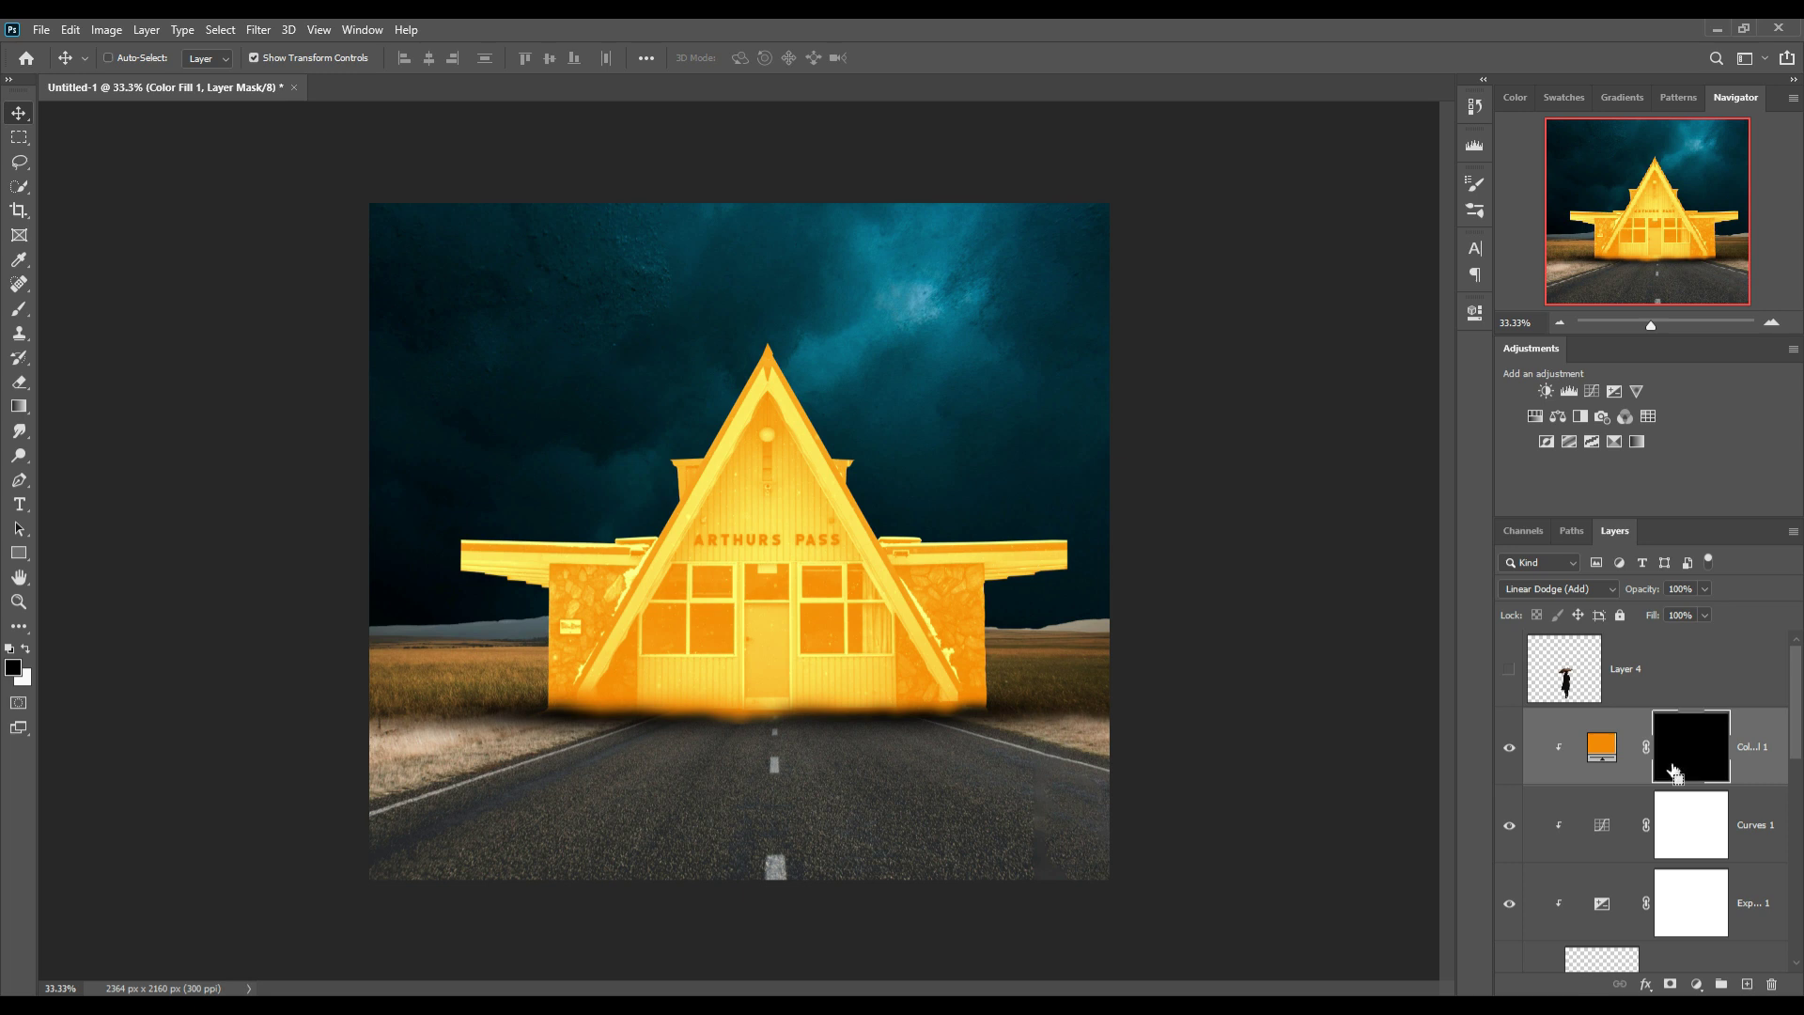
{"action": "key", "text": "ctrl+2"}
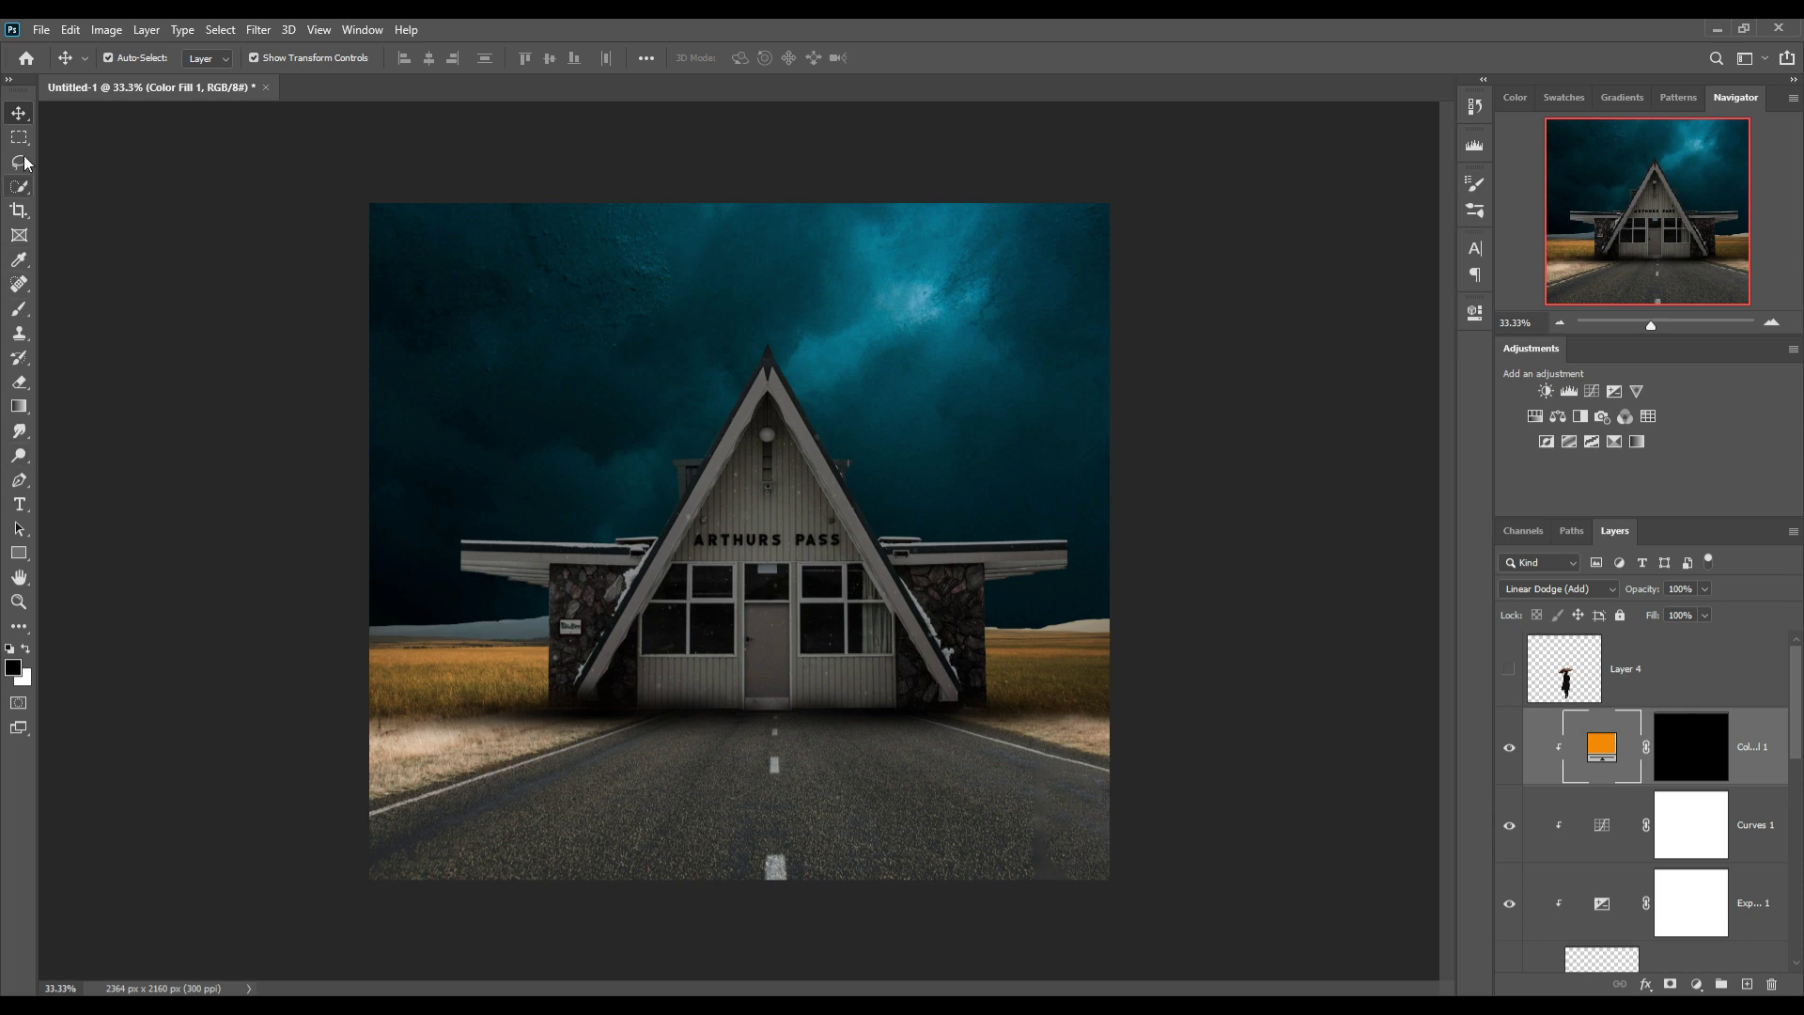
Zoom to 200% and outline the two leftmost window panes with the Polygonal Lasso.
{"action": "left_click_drag", "start_coordinate": [22, 165], "coordinate": [94, 179]}
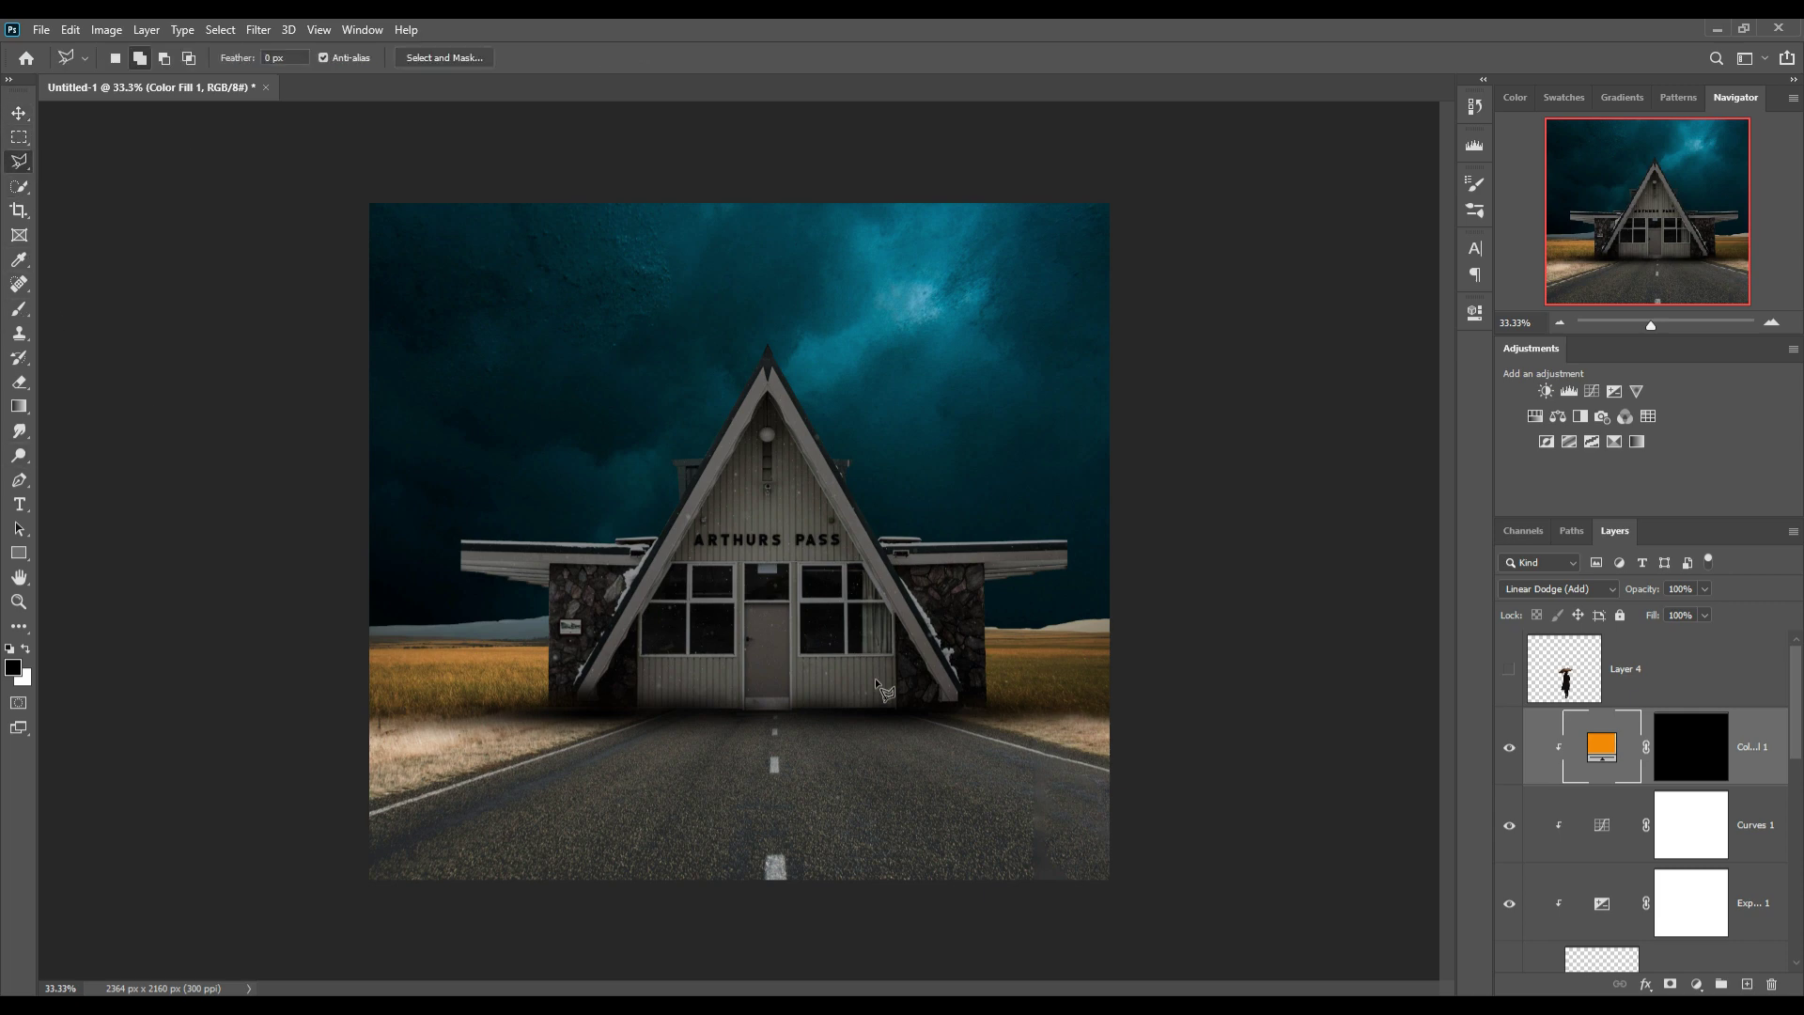
{"action": "key", "text": "ctrl+plus"}
{"action": "key", "text": "ctrl+plus"}
{"action": "key", "text": "ctrl+plus"}
{"action": "key", "text": "ctrl+plus"}
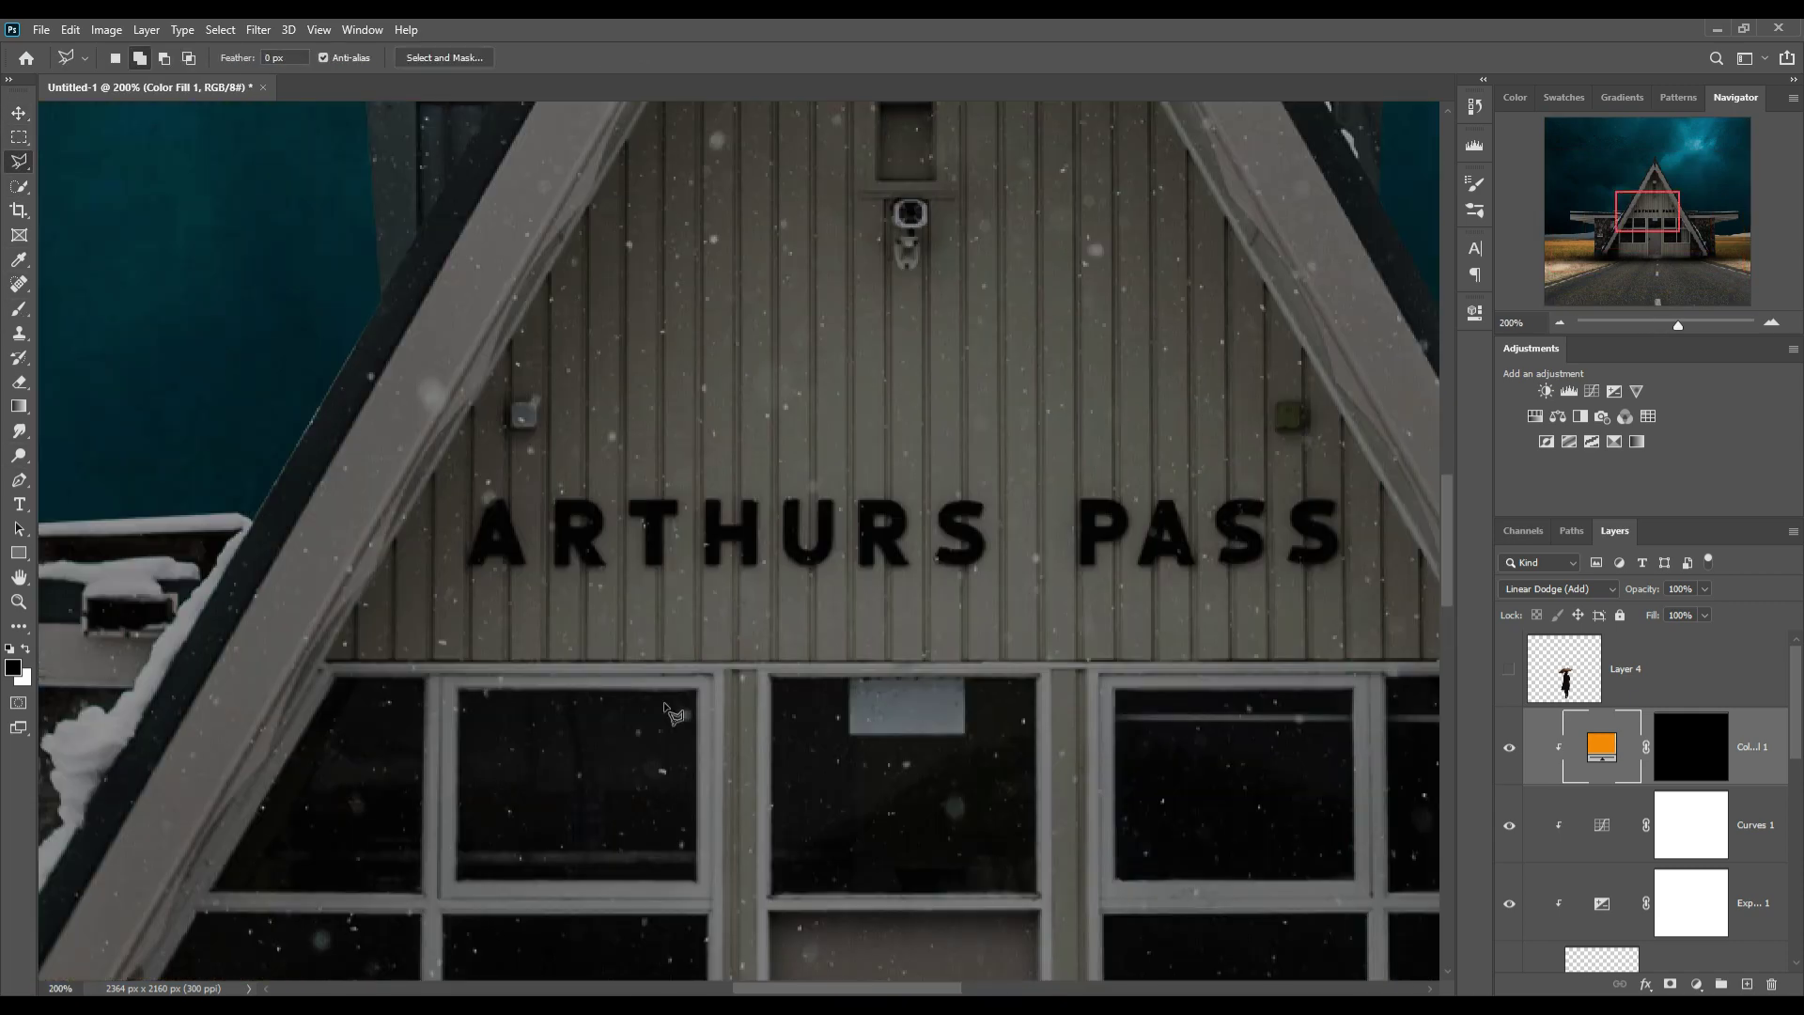
{"action": "left_click", "coordinate": [336, 678]}
{"action": "left_click", "coordinate": [428, 678]}
{"action": "left_click", "coordinate": [421, 893]}
{"action": "left_click", "coordinate": [210, 891]}
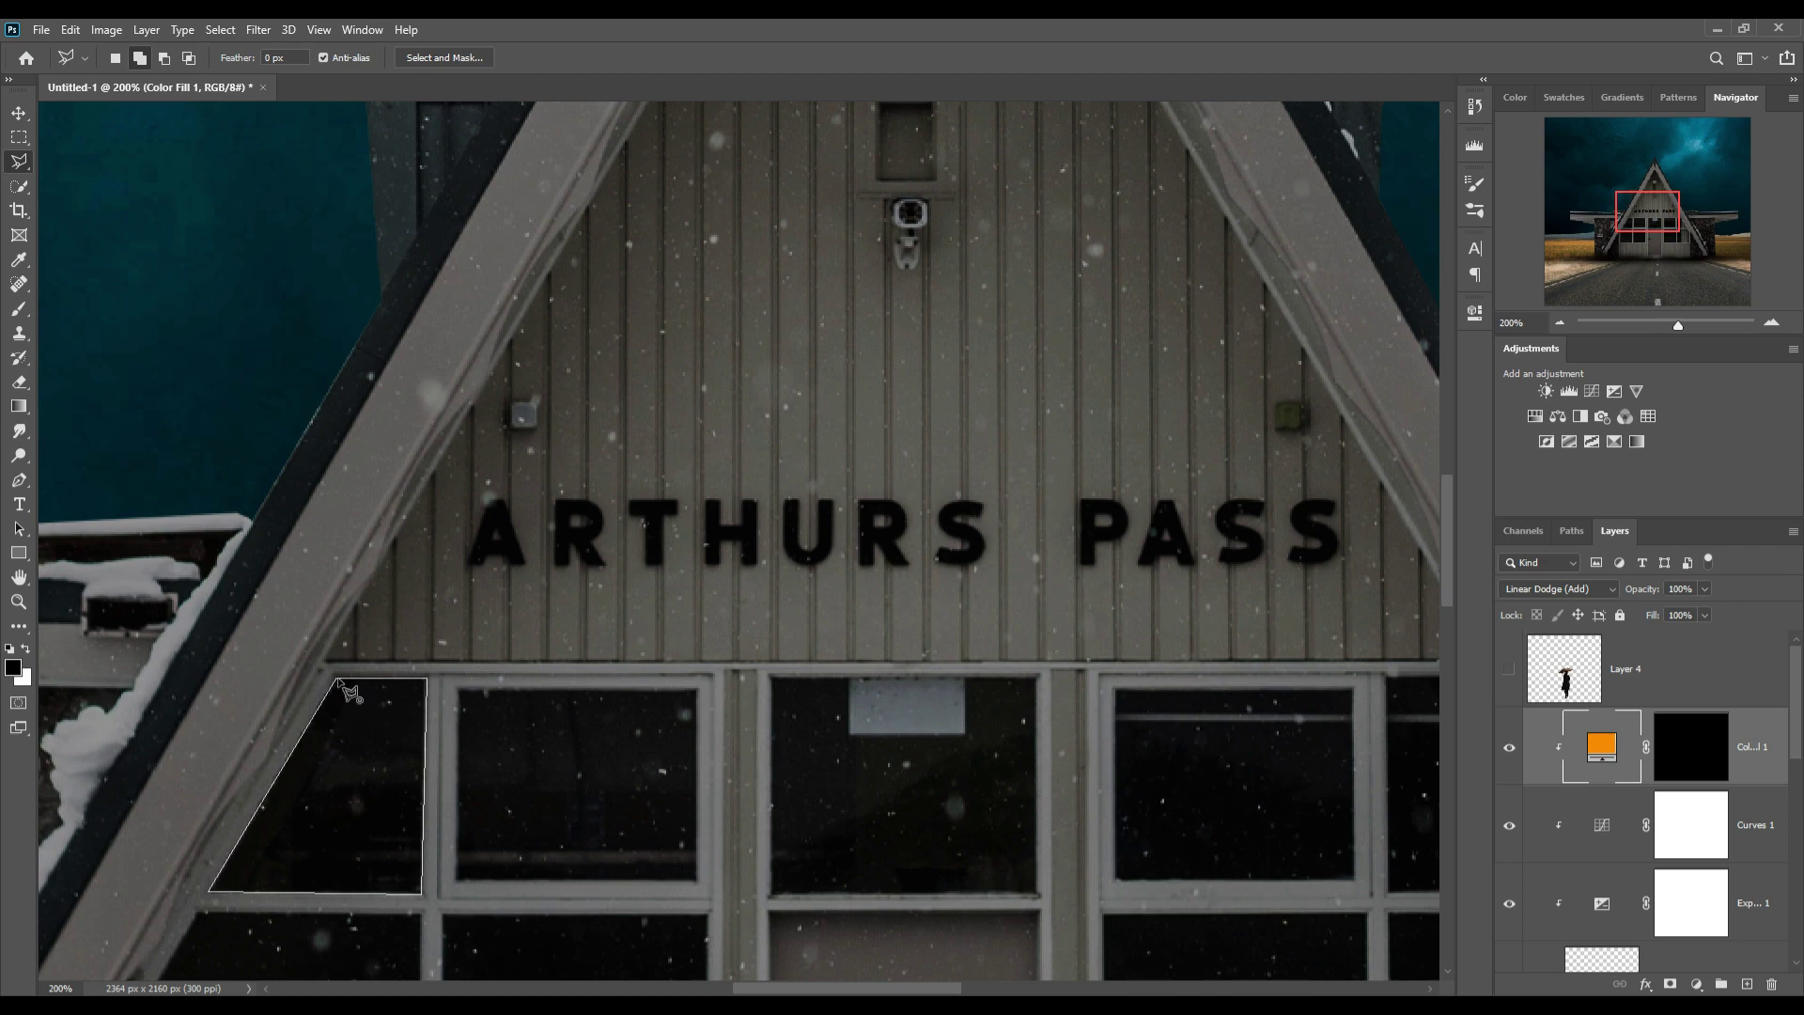
{"action": "left_click", "coordinate": [336, 677]}
{"action": "left_click", "coordinate": [459, 689], "text": "shift"}
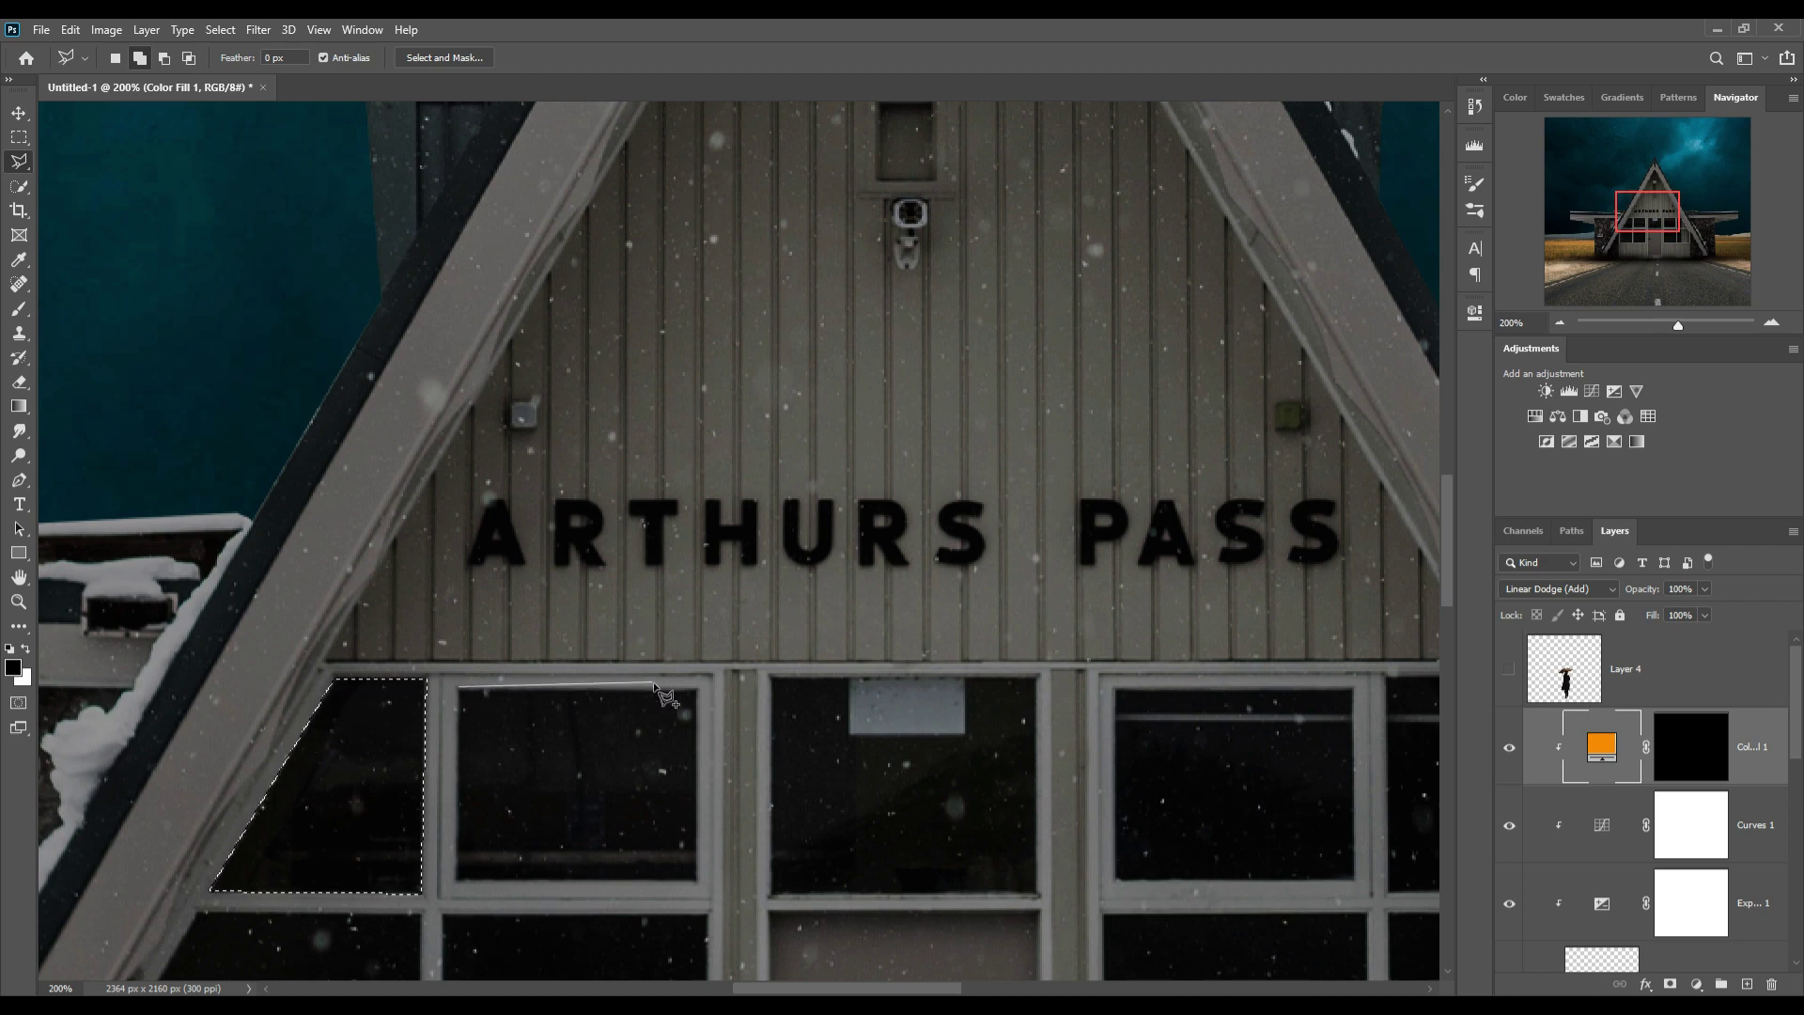
{"action": "left_click", "coordinate": [696, 688]}
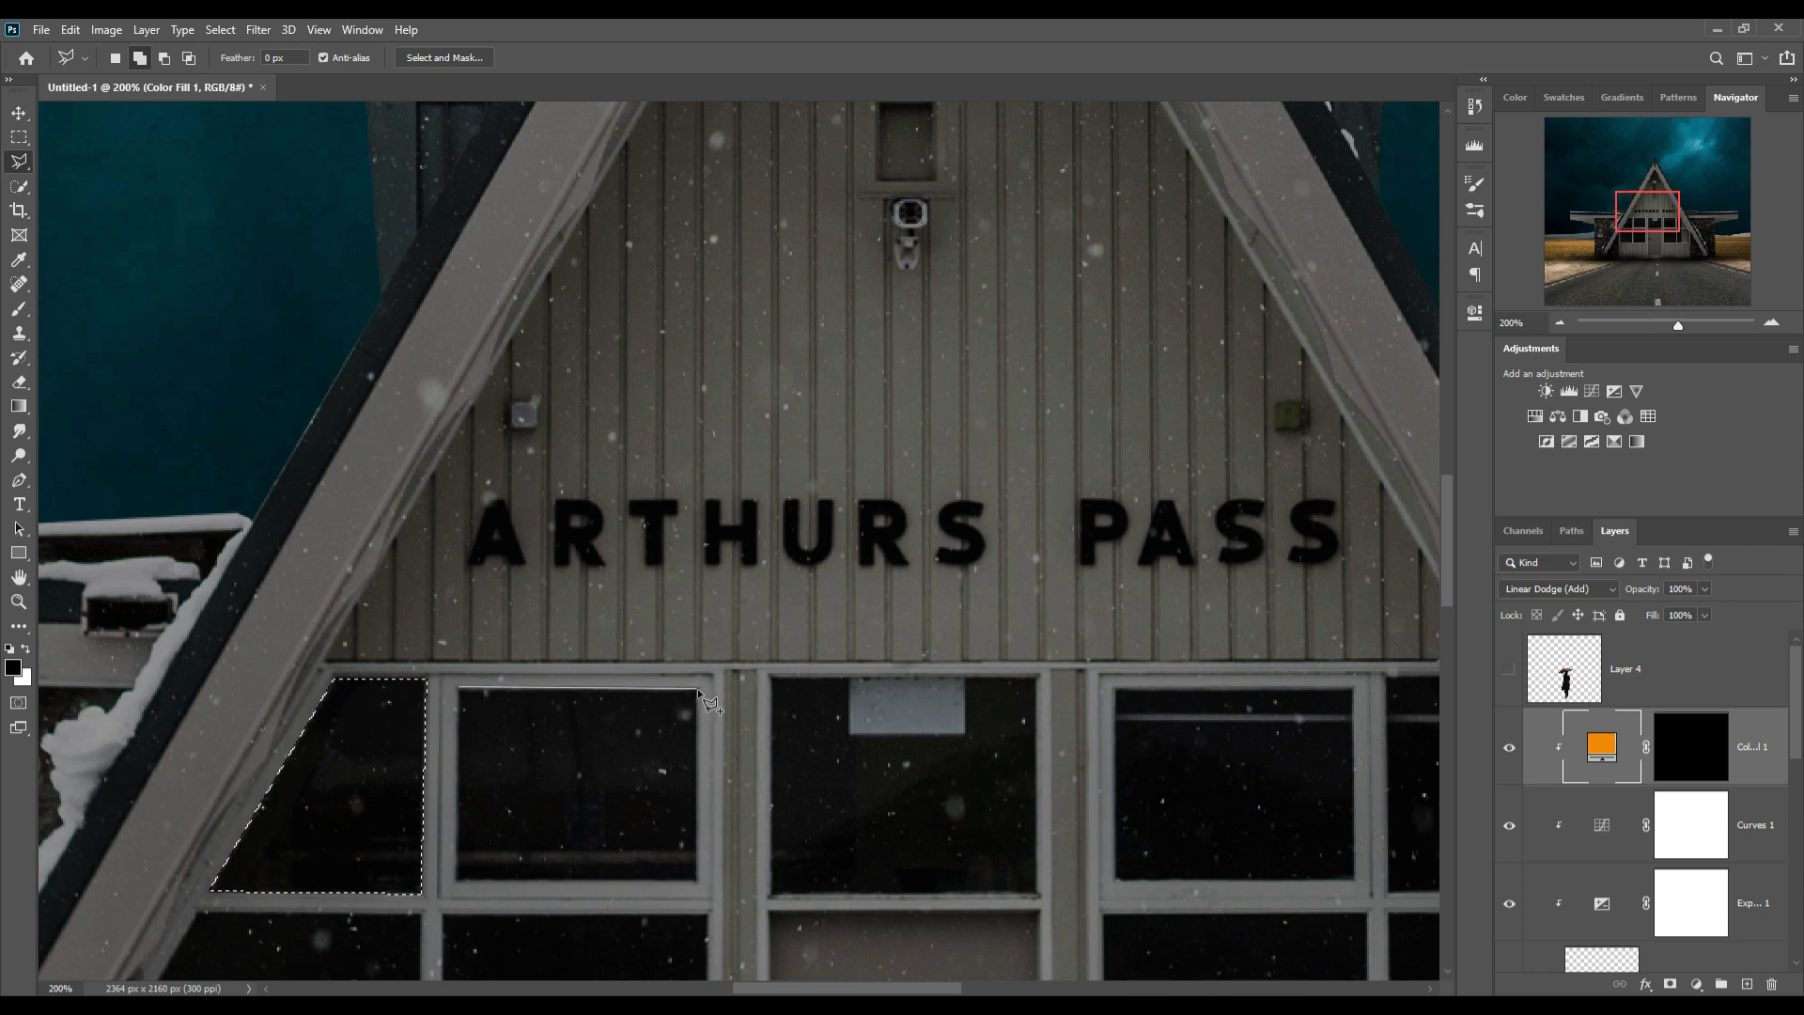
{"action": "left_click", "coordinate": [697, 879]}
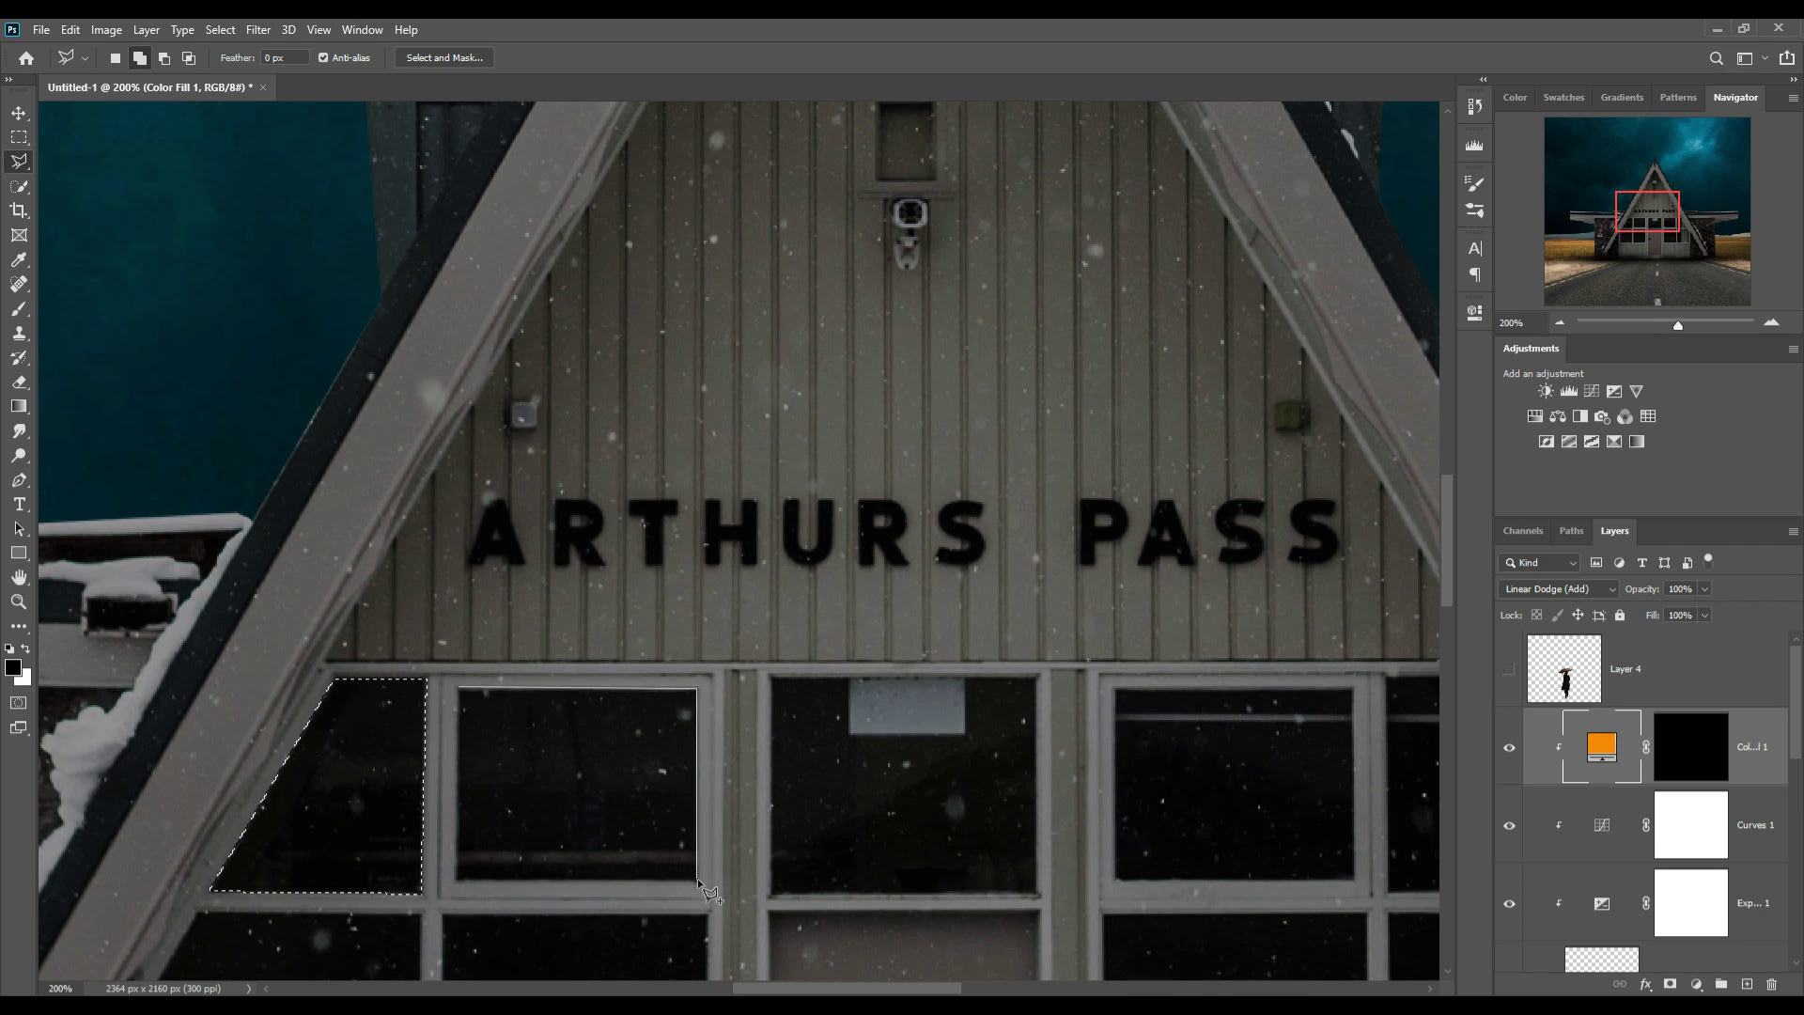
{"action": "left_click", "coordinate": [458, 879]}
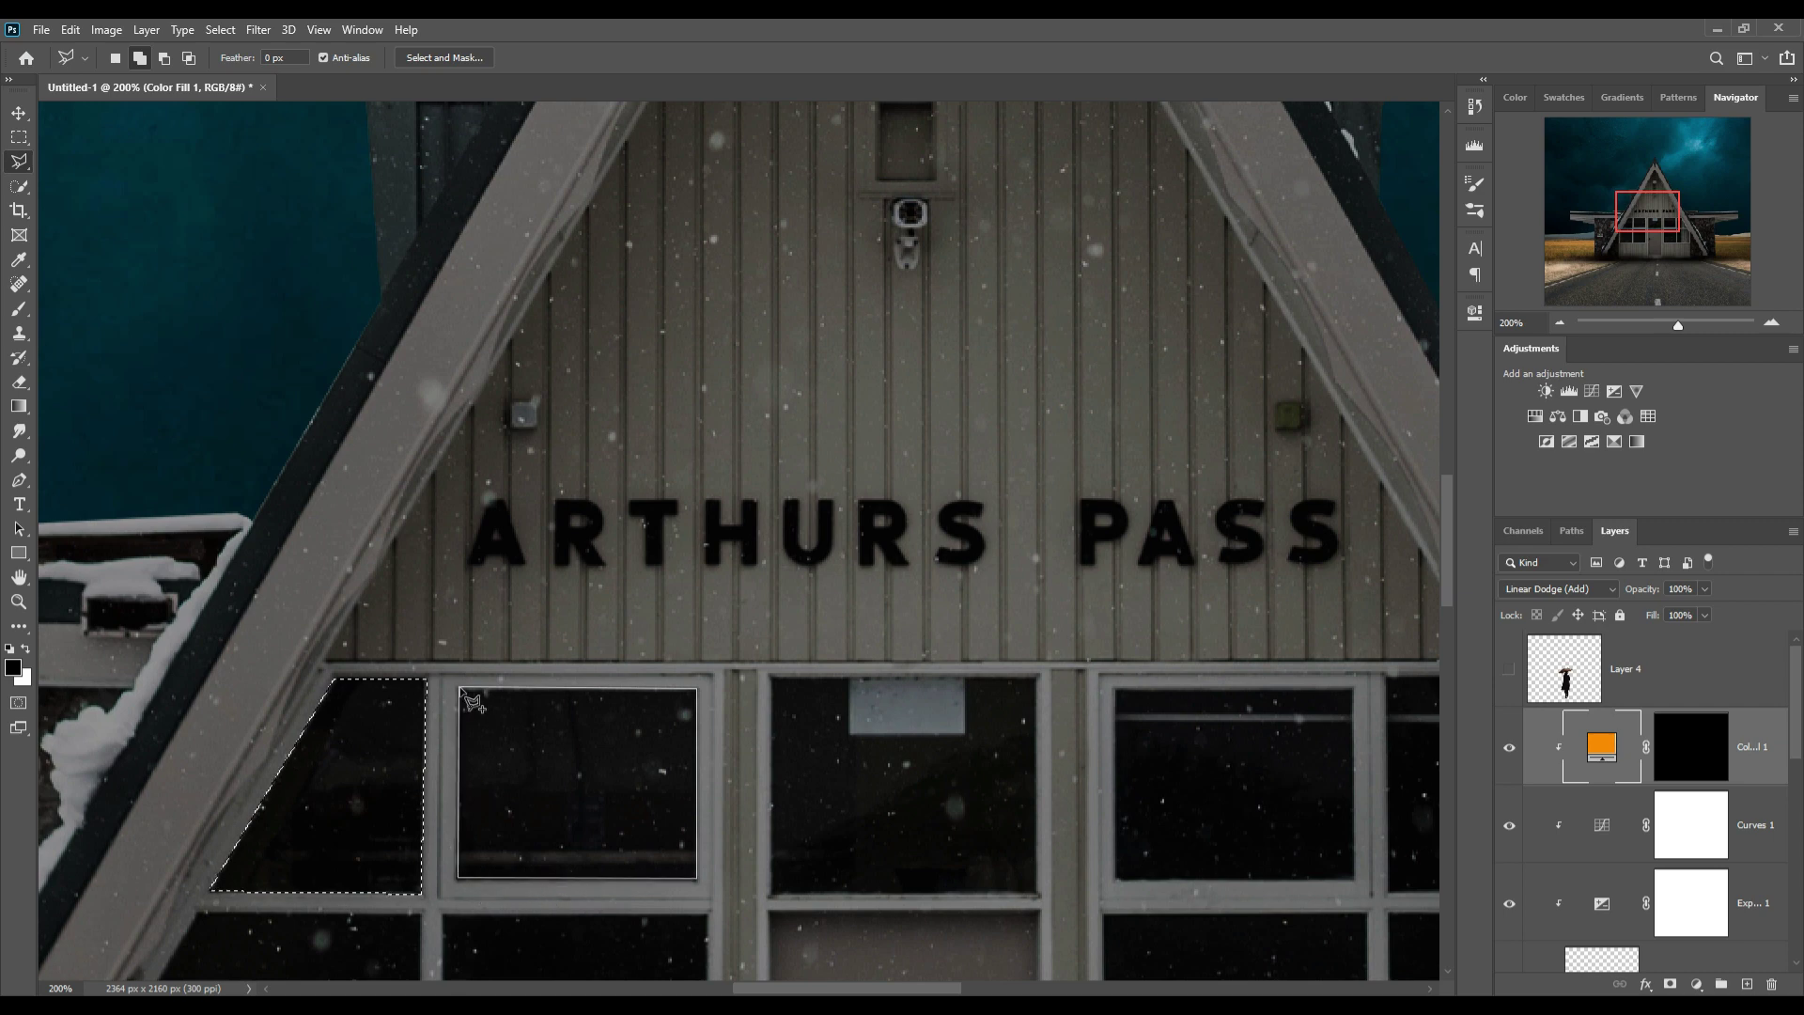
{"action": "left_click", "coordinate": [459, 689]}
Add the lower-middle, lower-left and above-door windows to the selection.
{"action": "scroll", "coordinate": [523, 578], "scroll_direction": "down", "scroll_amount": 5}
{"action": "left_click", "coordinate": [519, 552]}
{"action": "left_click", "coordinate": [785, 858]}
{"action": "left_click", "coordinate": [497, 552]}
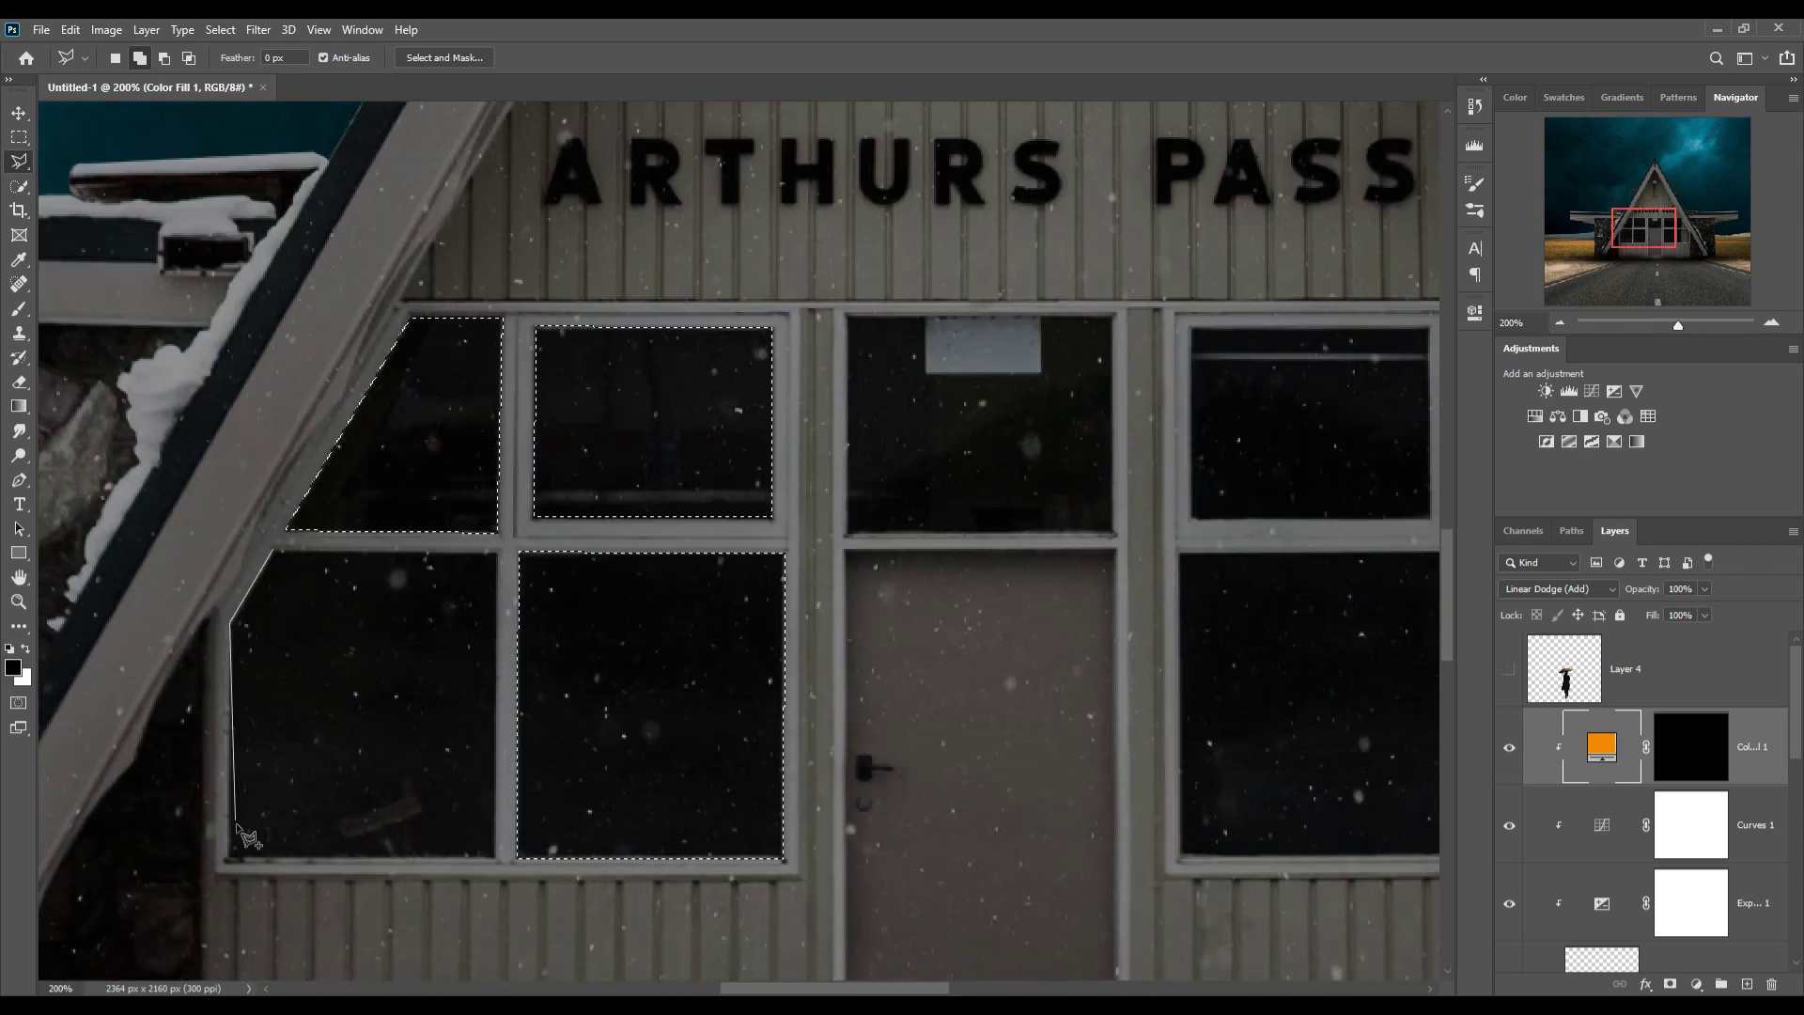
{"action": "left_click", "coordinate": [230, 858]}
{"action": "left_click", "coordinate": [270, 550]}
{"action": "left_click", "coordinate": [845, 316]}
{"action": "left_click", "coordinate": [1115, 536]}
{"action": "left_click", "coordinate": [846, 316]}
Add the top-right and lower-right windows, then fit the whole image on screen.
{"action": "left_click", "coordinate": [1191, 327]}
{"action": "left_click", "coordinate": [1430, 519]}
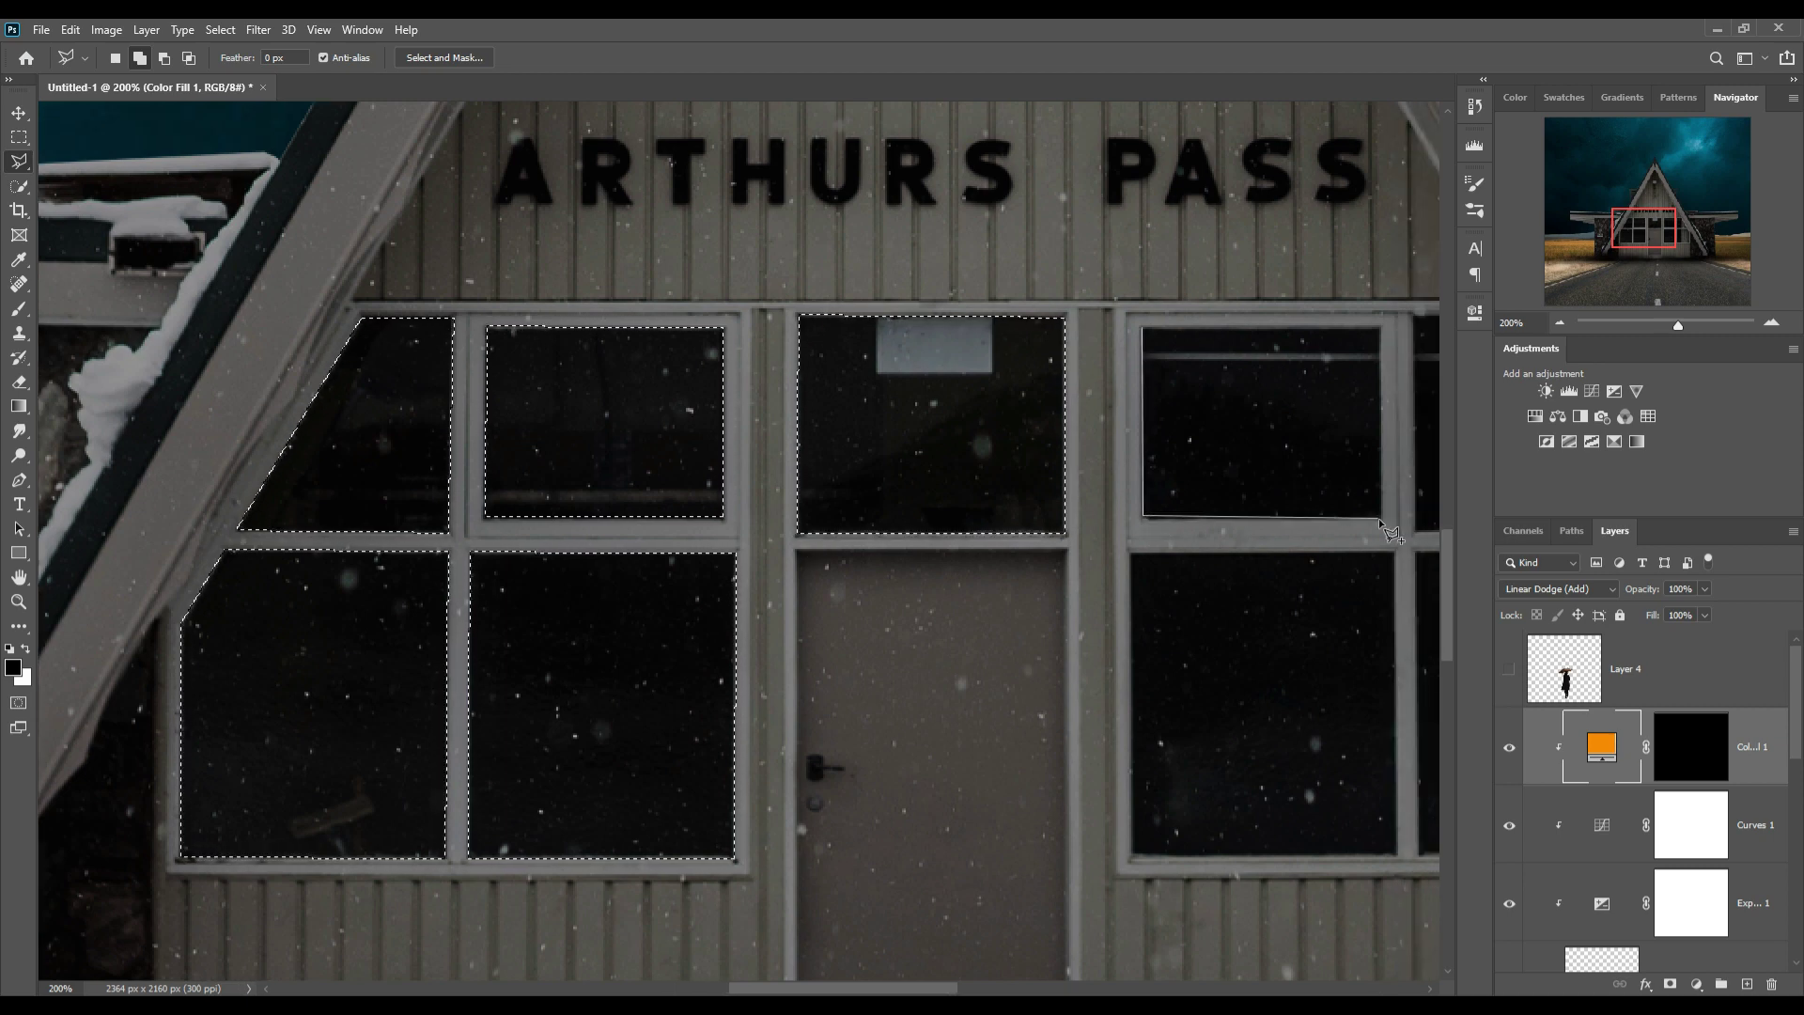
{"action": "left_click", "coordinate": [1143, 327]}
{"action": "left_click", "coordinate": [1130, 554]}
{"action": "left_click", "coordinate": [1131, 855]}
{"action": "left_click", "coordinate": [1397, 856]}
{"action": "left_click", "coordinate": [1397, 551]}
{"action": "left_click", "coordinate": [1129, 554]}
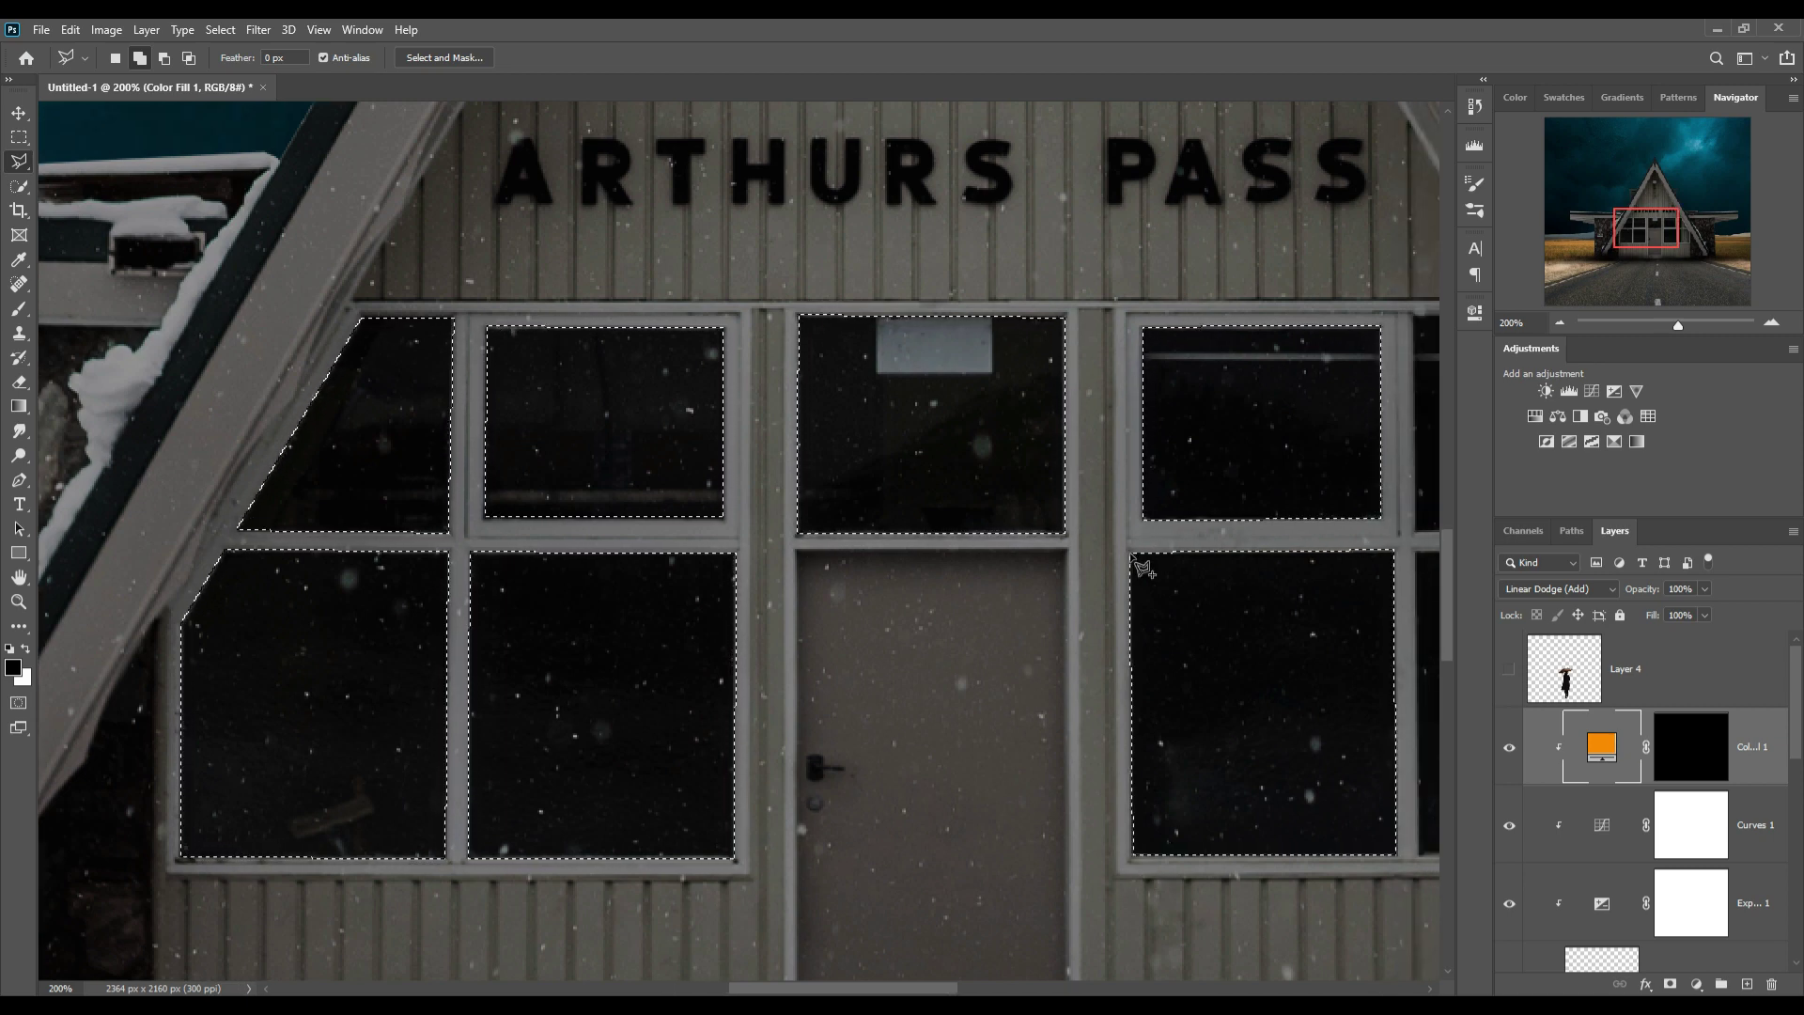
{"action": "left_click_drag", "start_coordinate": [1433, 342], "coordinate": [771, 294]}
{"action": "key", "text": "ctrl+0"}
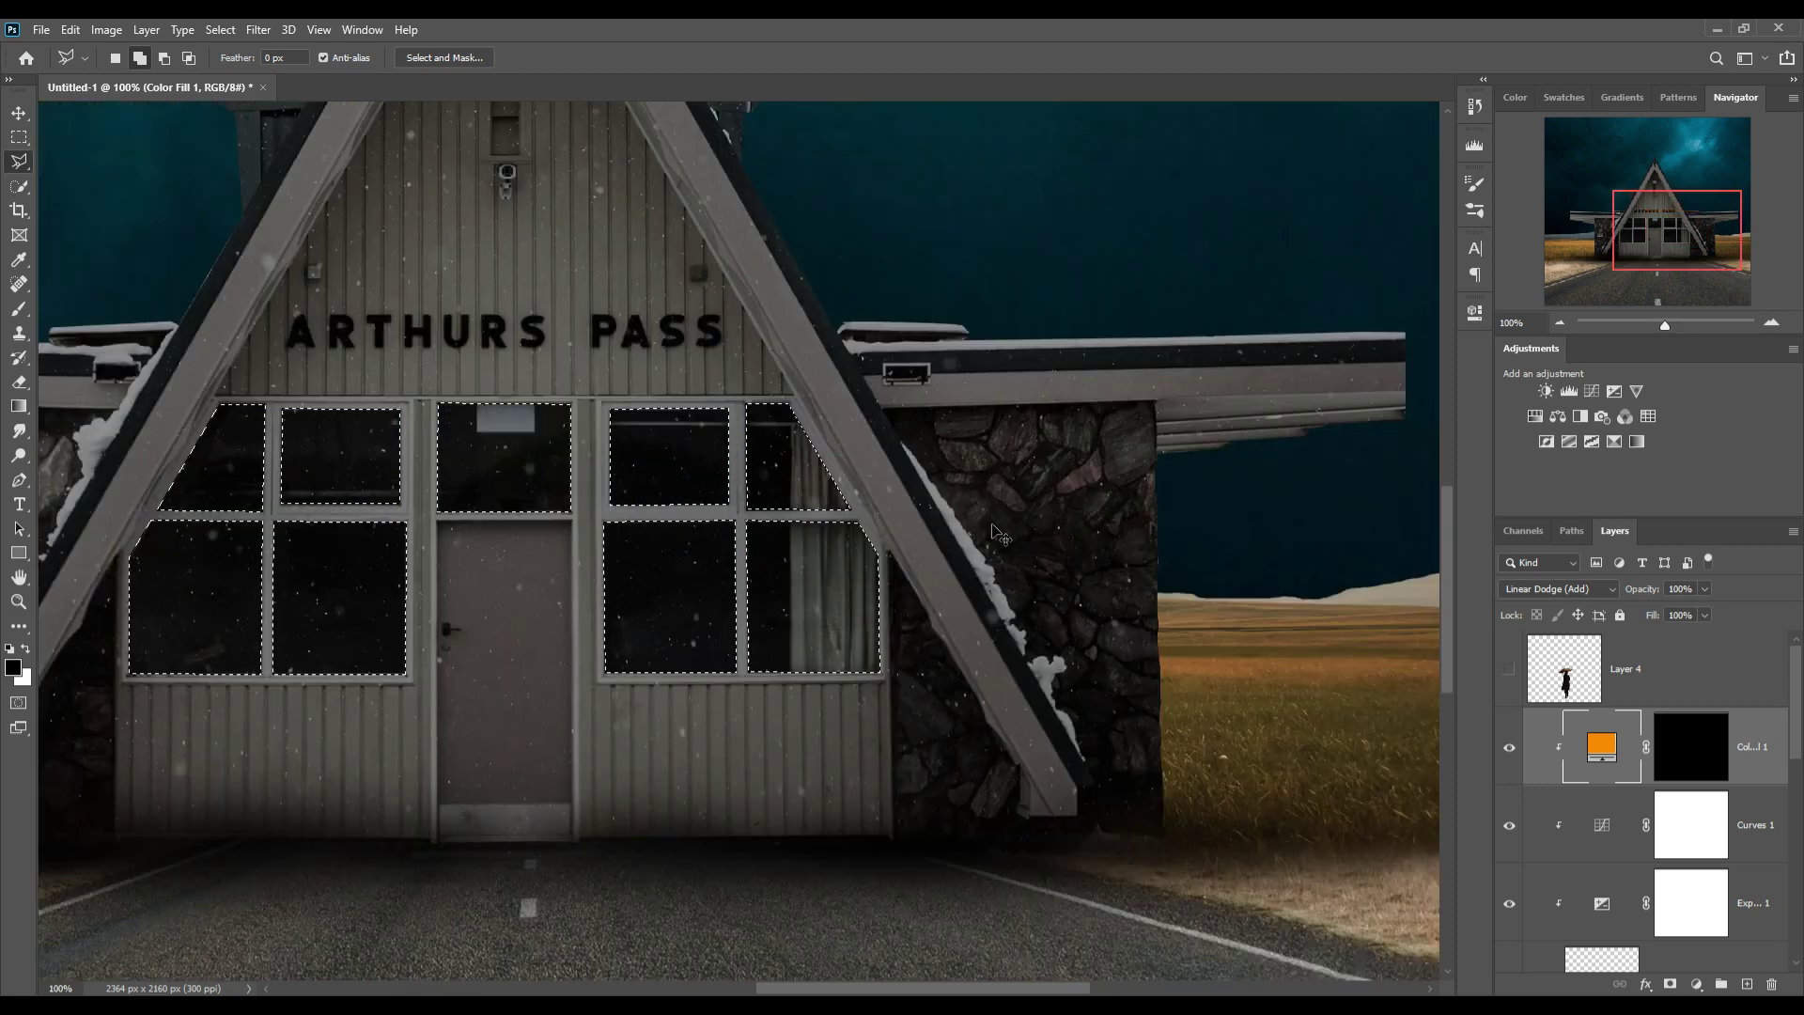
{"action": "left_click", "coordinate": [1747, 983]}
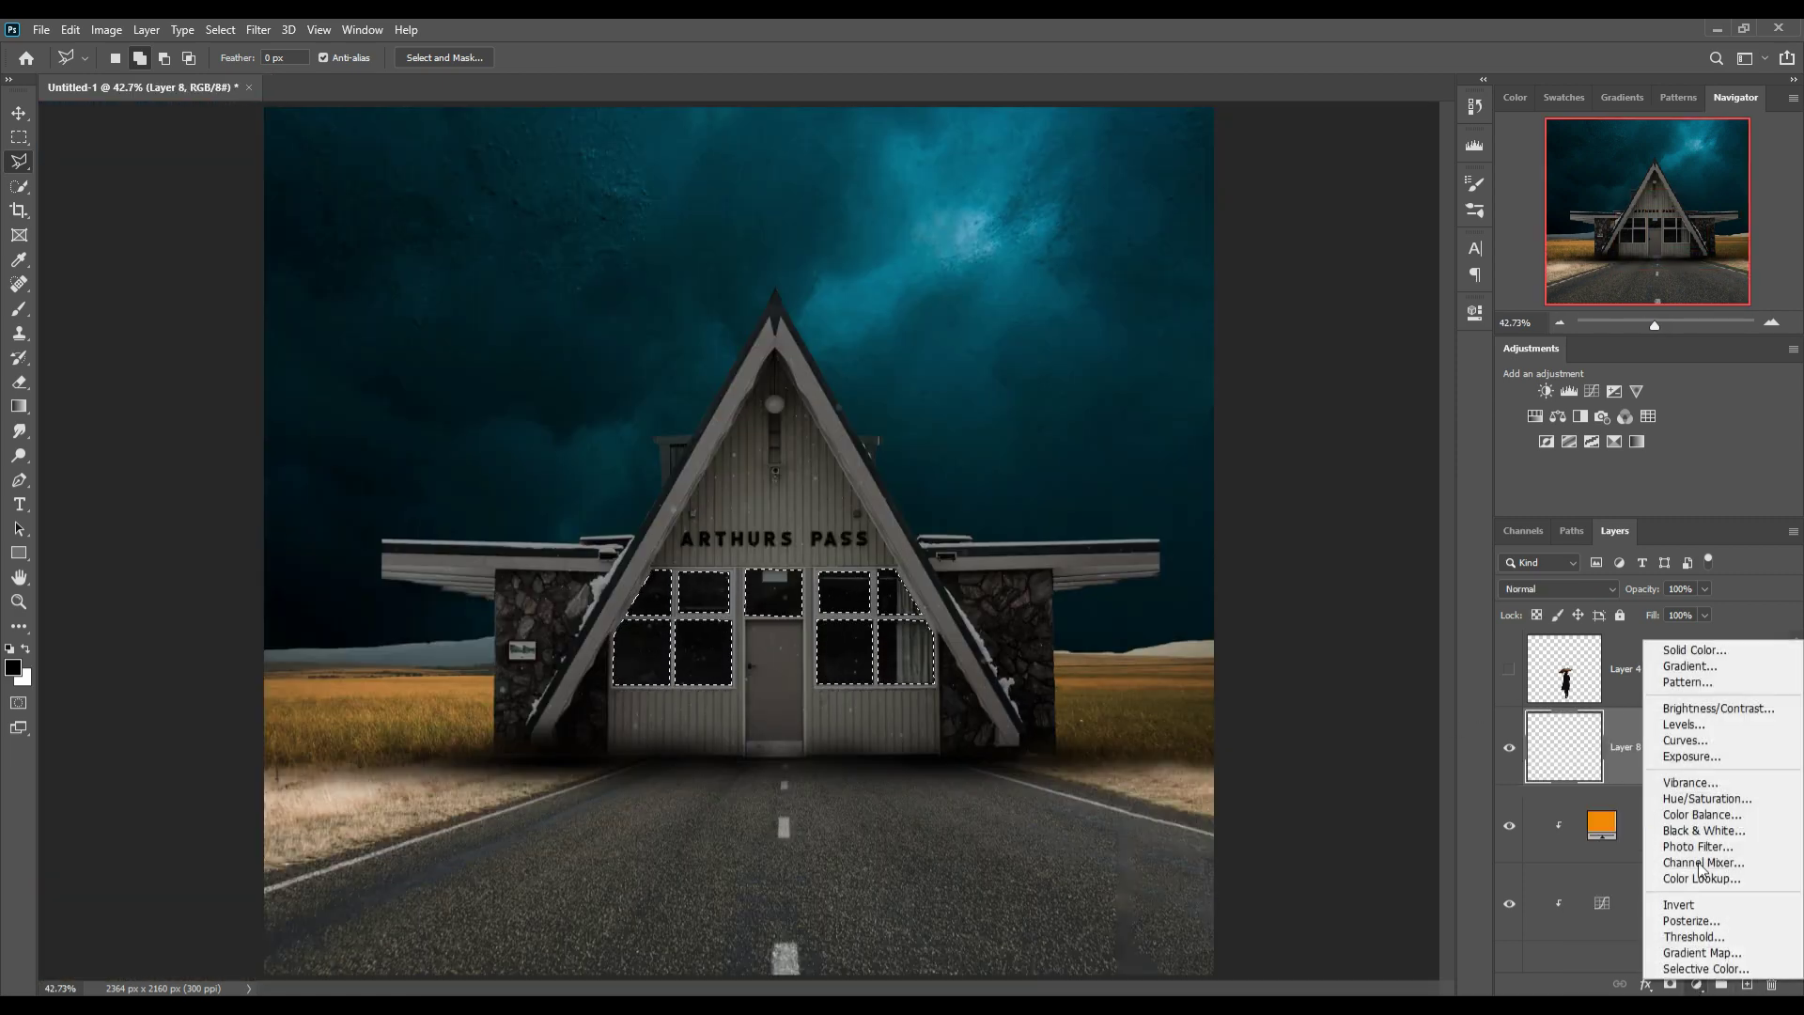
Fill the window selection with a bright yellow Solid Color layer, Color Fill 2.
{"action": "left_click", "coordinate": [1714, 650]}
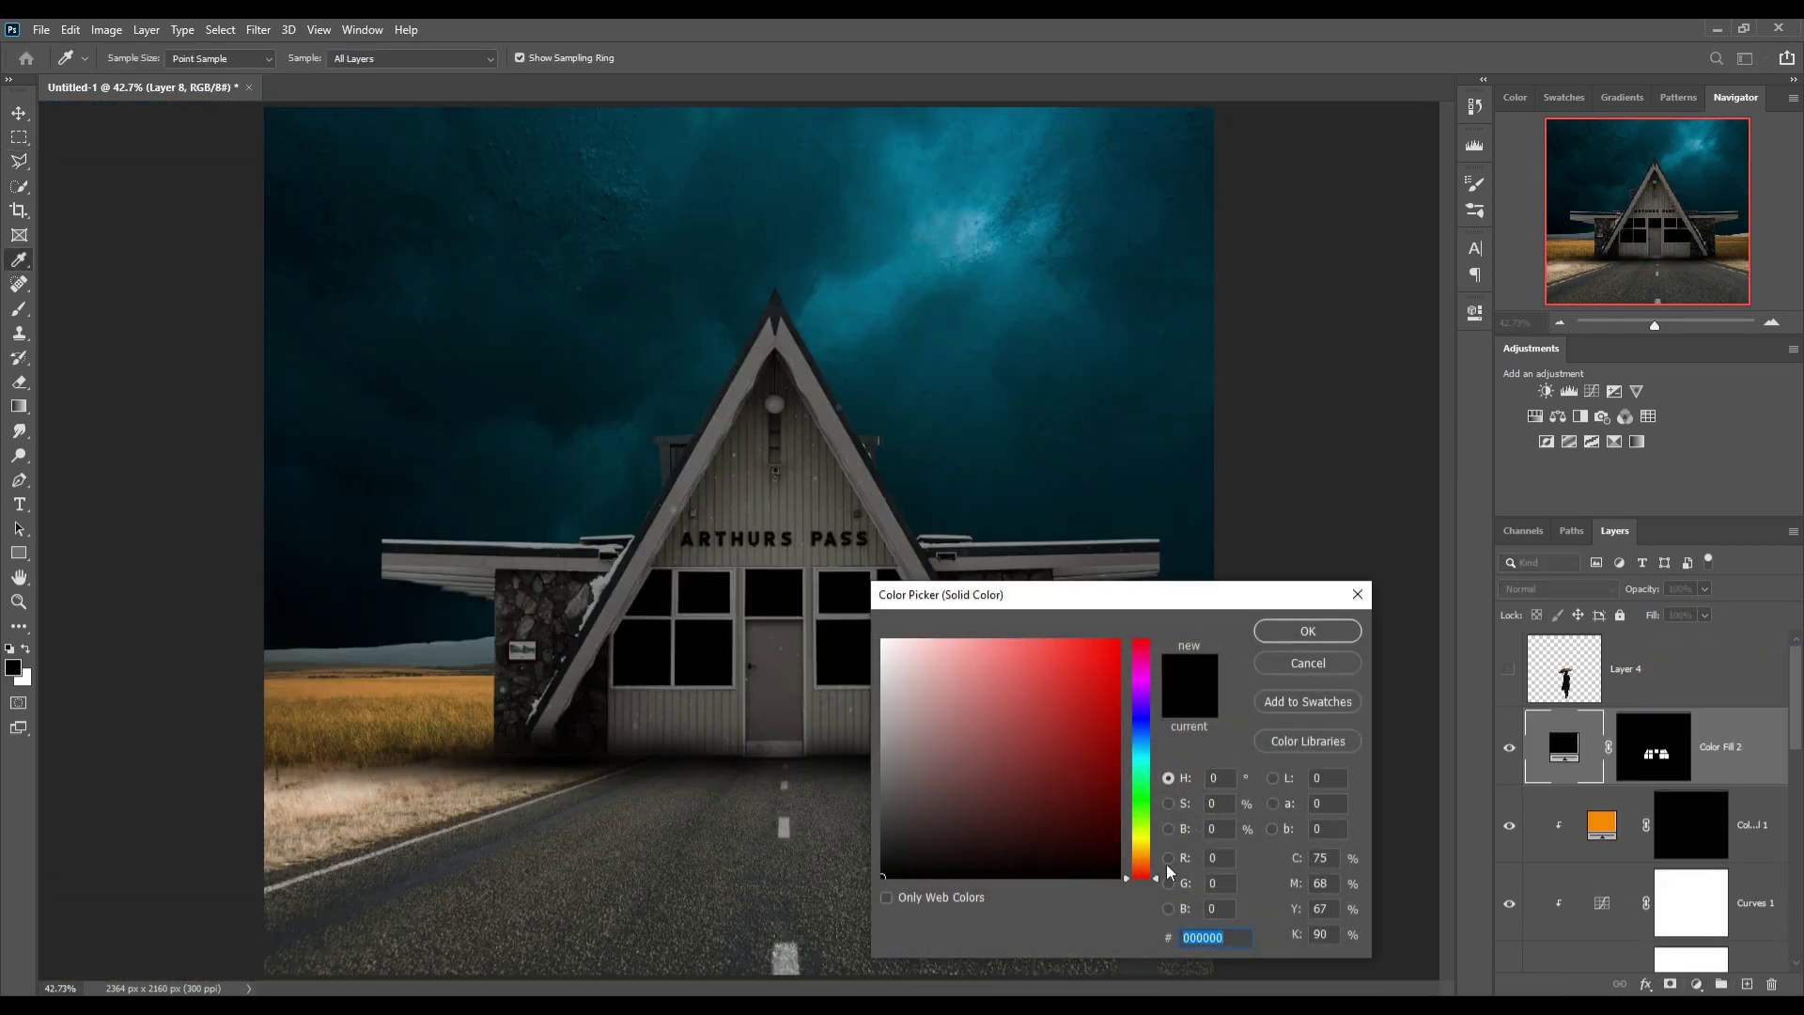
{"action": "left_click", "coordinate": [1141, 851]}
{"action": "left_click", "coordinate": [1119, 641]}
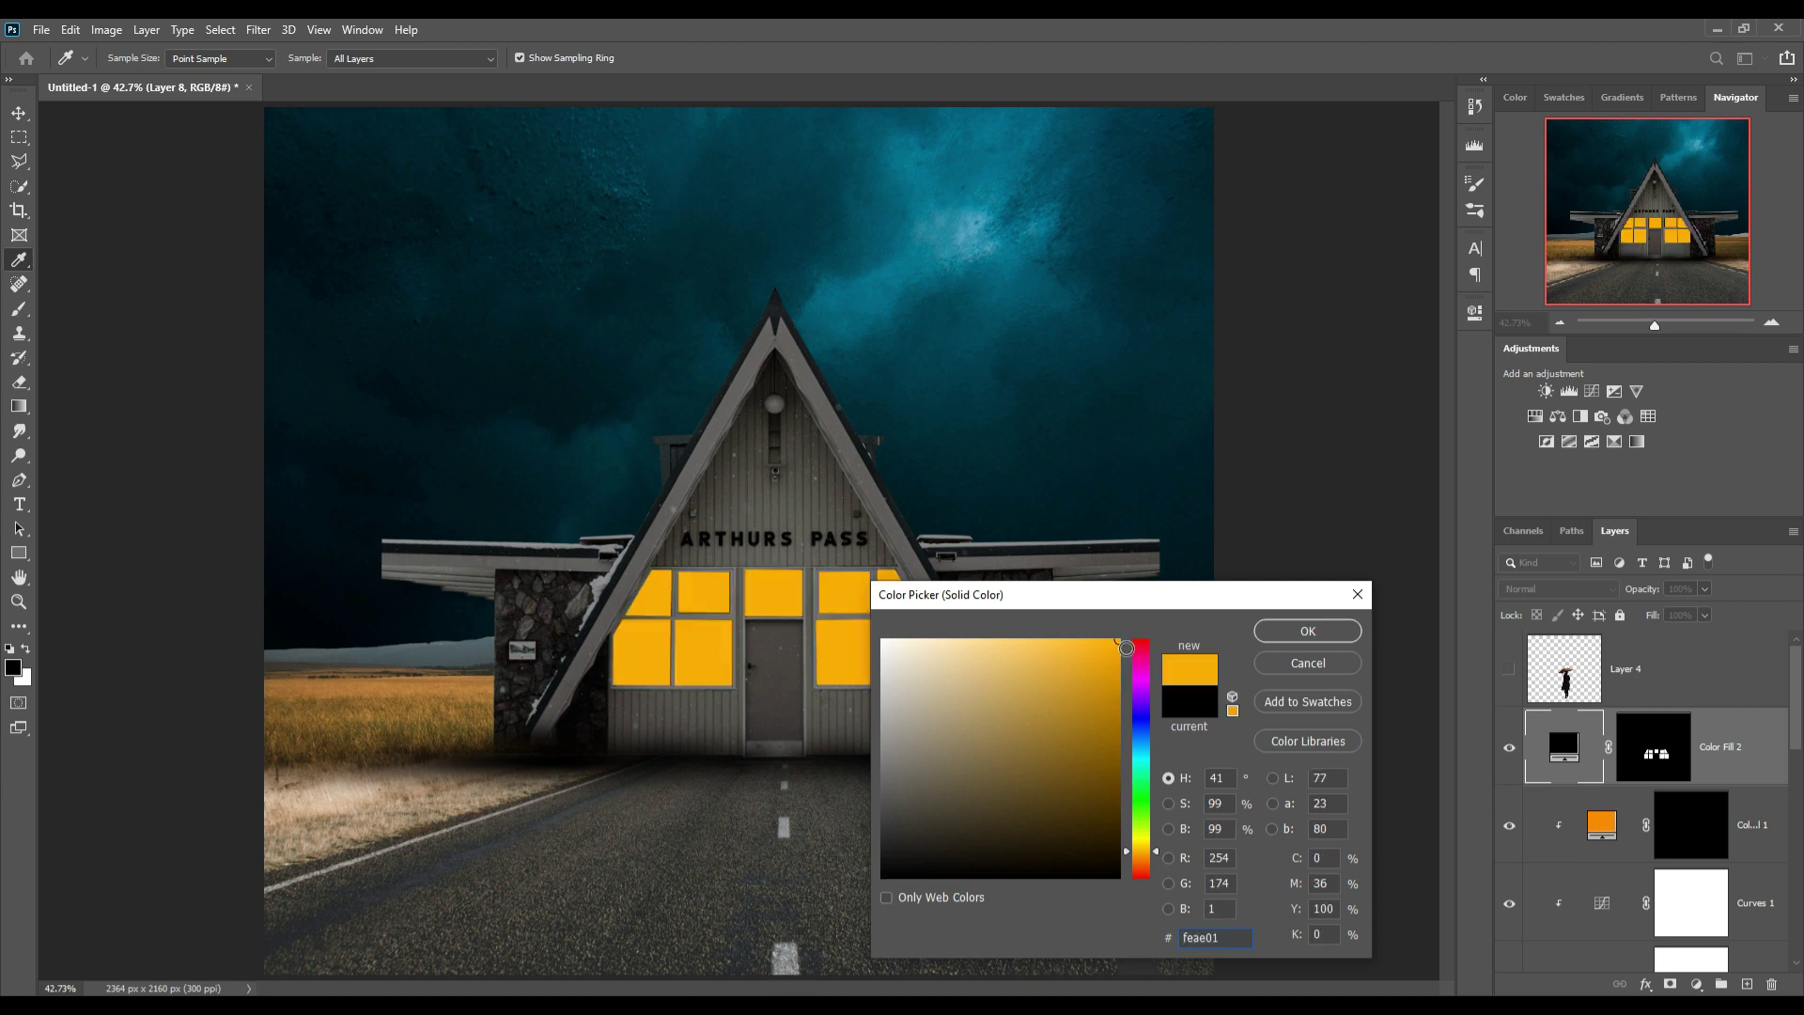
{"action": "left_click_drag", "start_coordinate": [1150, 859], "coordinate": [1159, 864]}
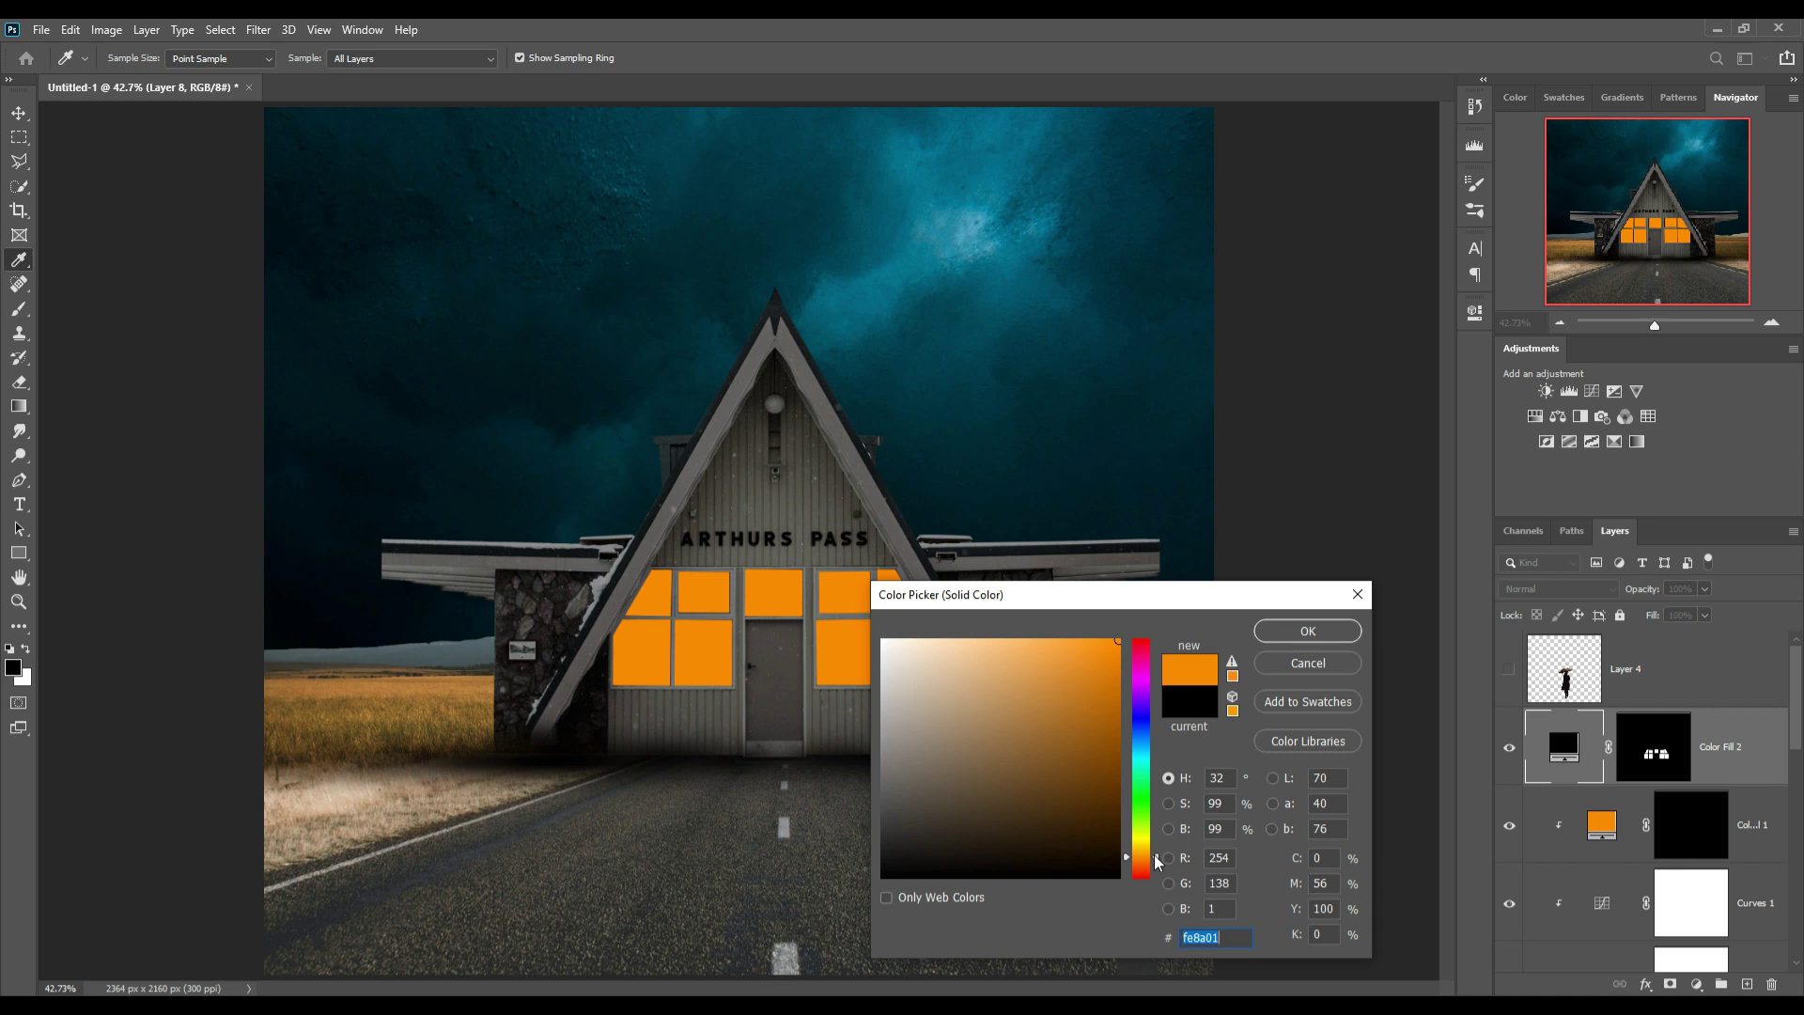
{"action": "left_click_drag", "start_coordinate": [1156, 864], "coordinate": [1159, 855]}
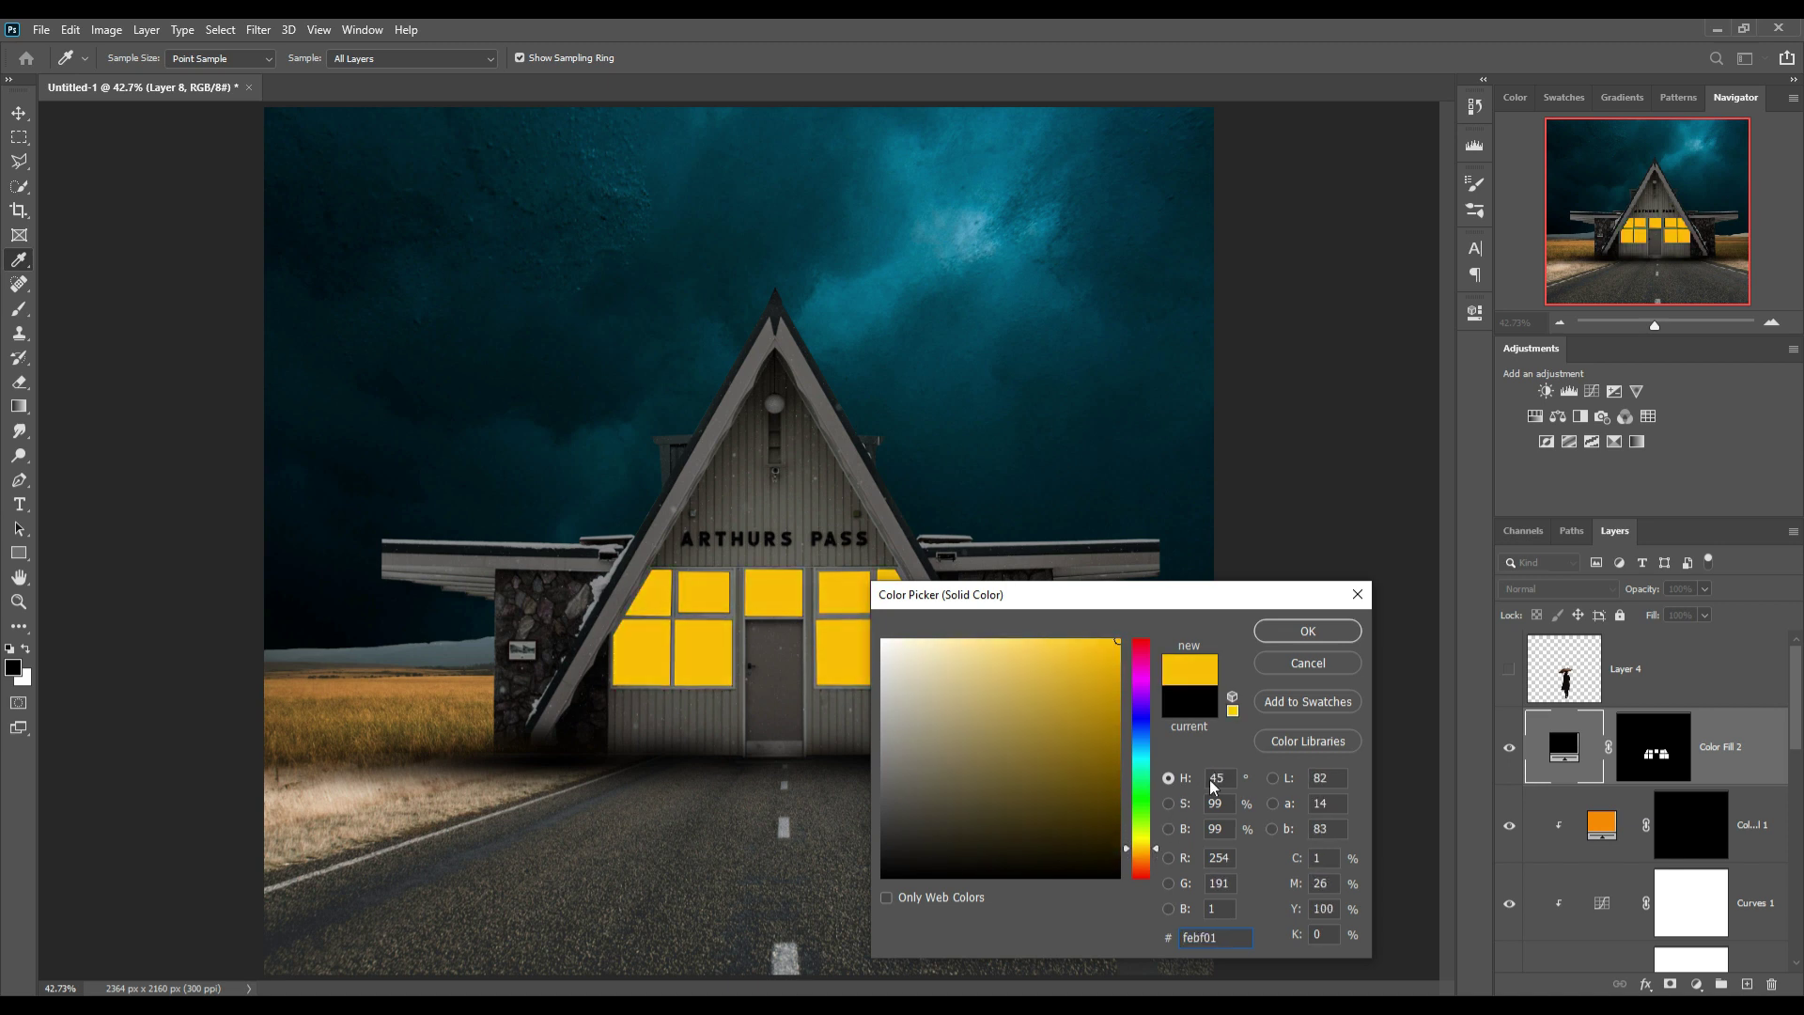
{"action": "left_click", "coordinate": [1306, 631]}
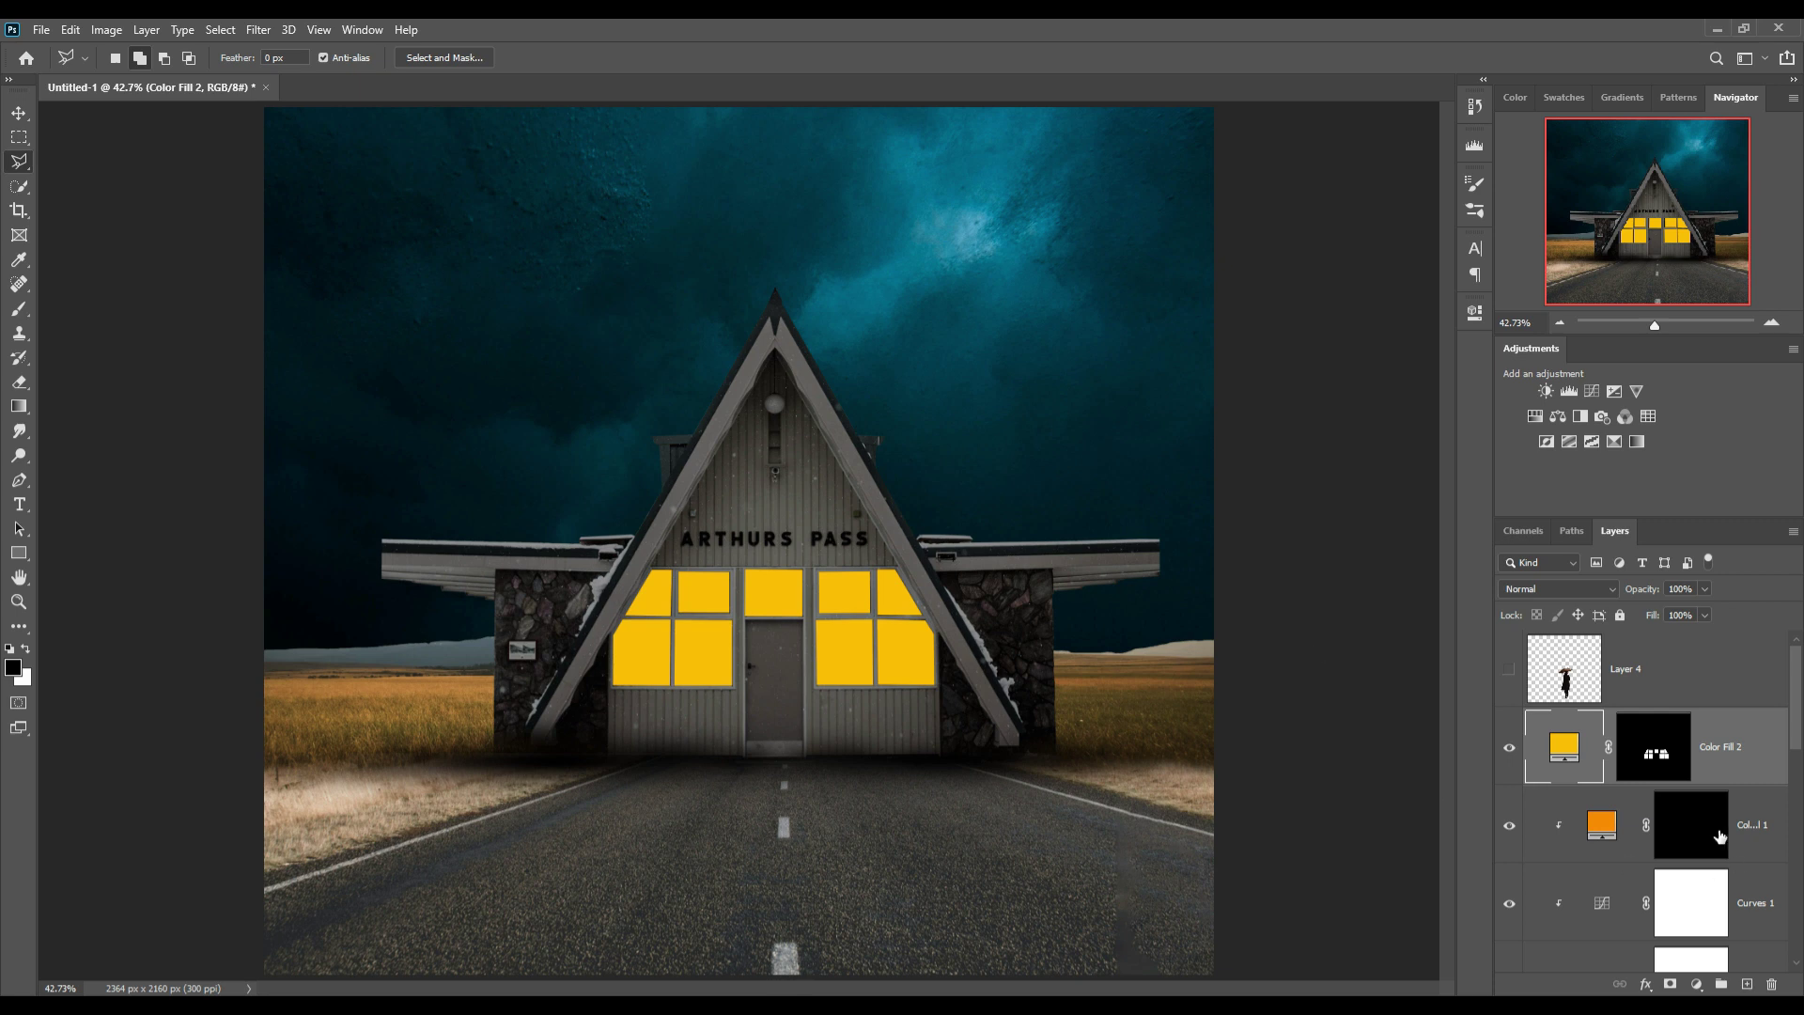
Change Color Fill 2's colour to a warm orange, fe9c01.
{"action": "double_click", "coordinate": [1582, 756]}
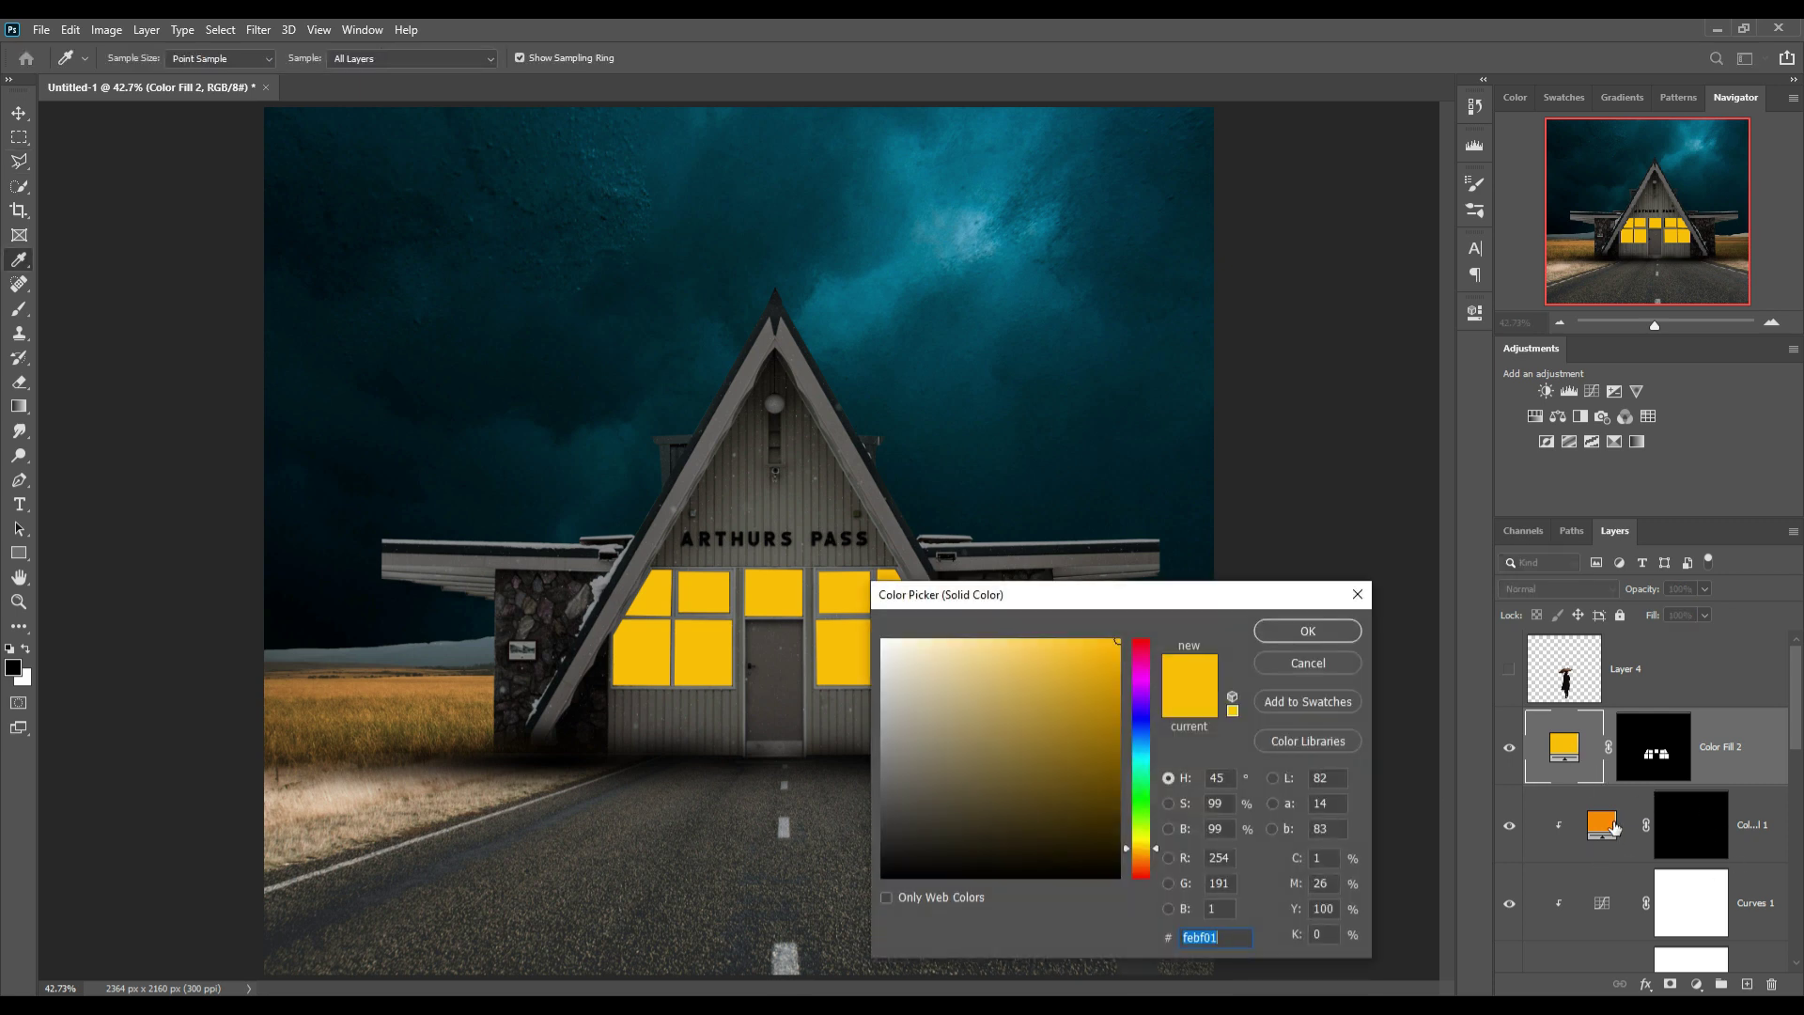
{"action": "left_click_drag", "start_coordinate": [1160, 850], "coordinate": [1155, 855]}
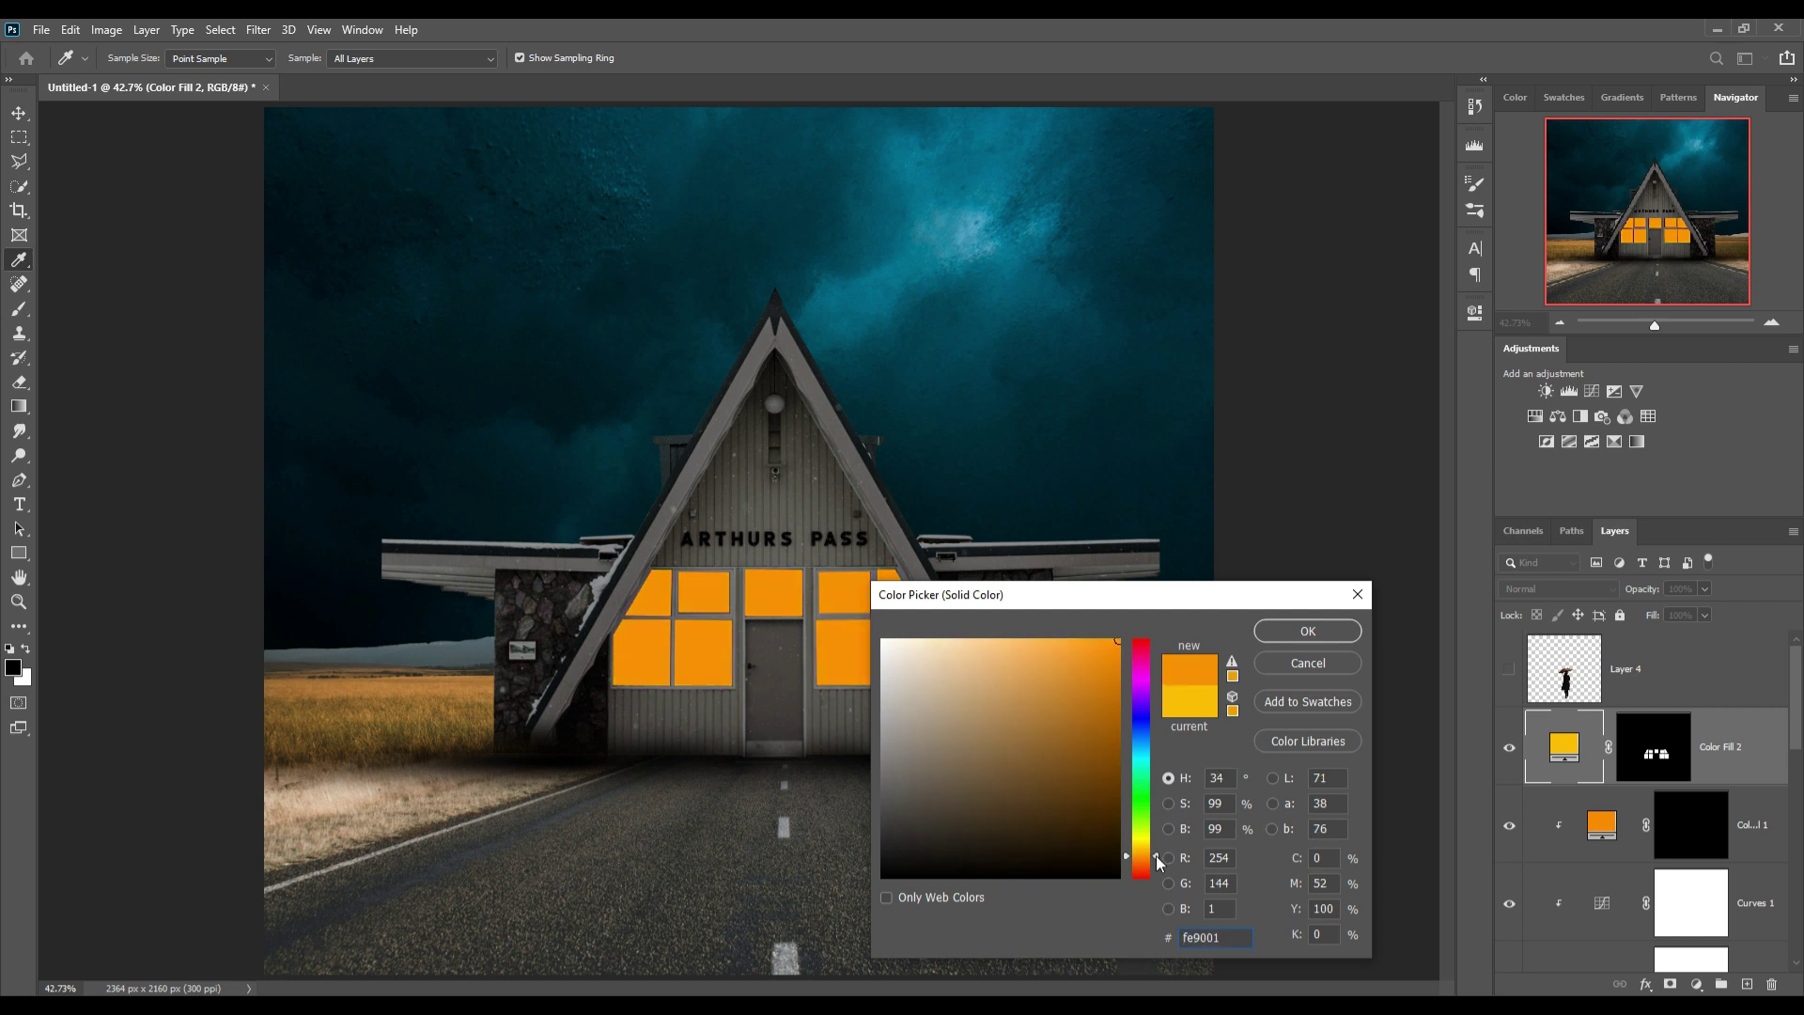
{"action": "left_click", "coordinate": [1306, 631]}
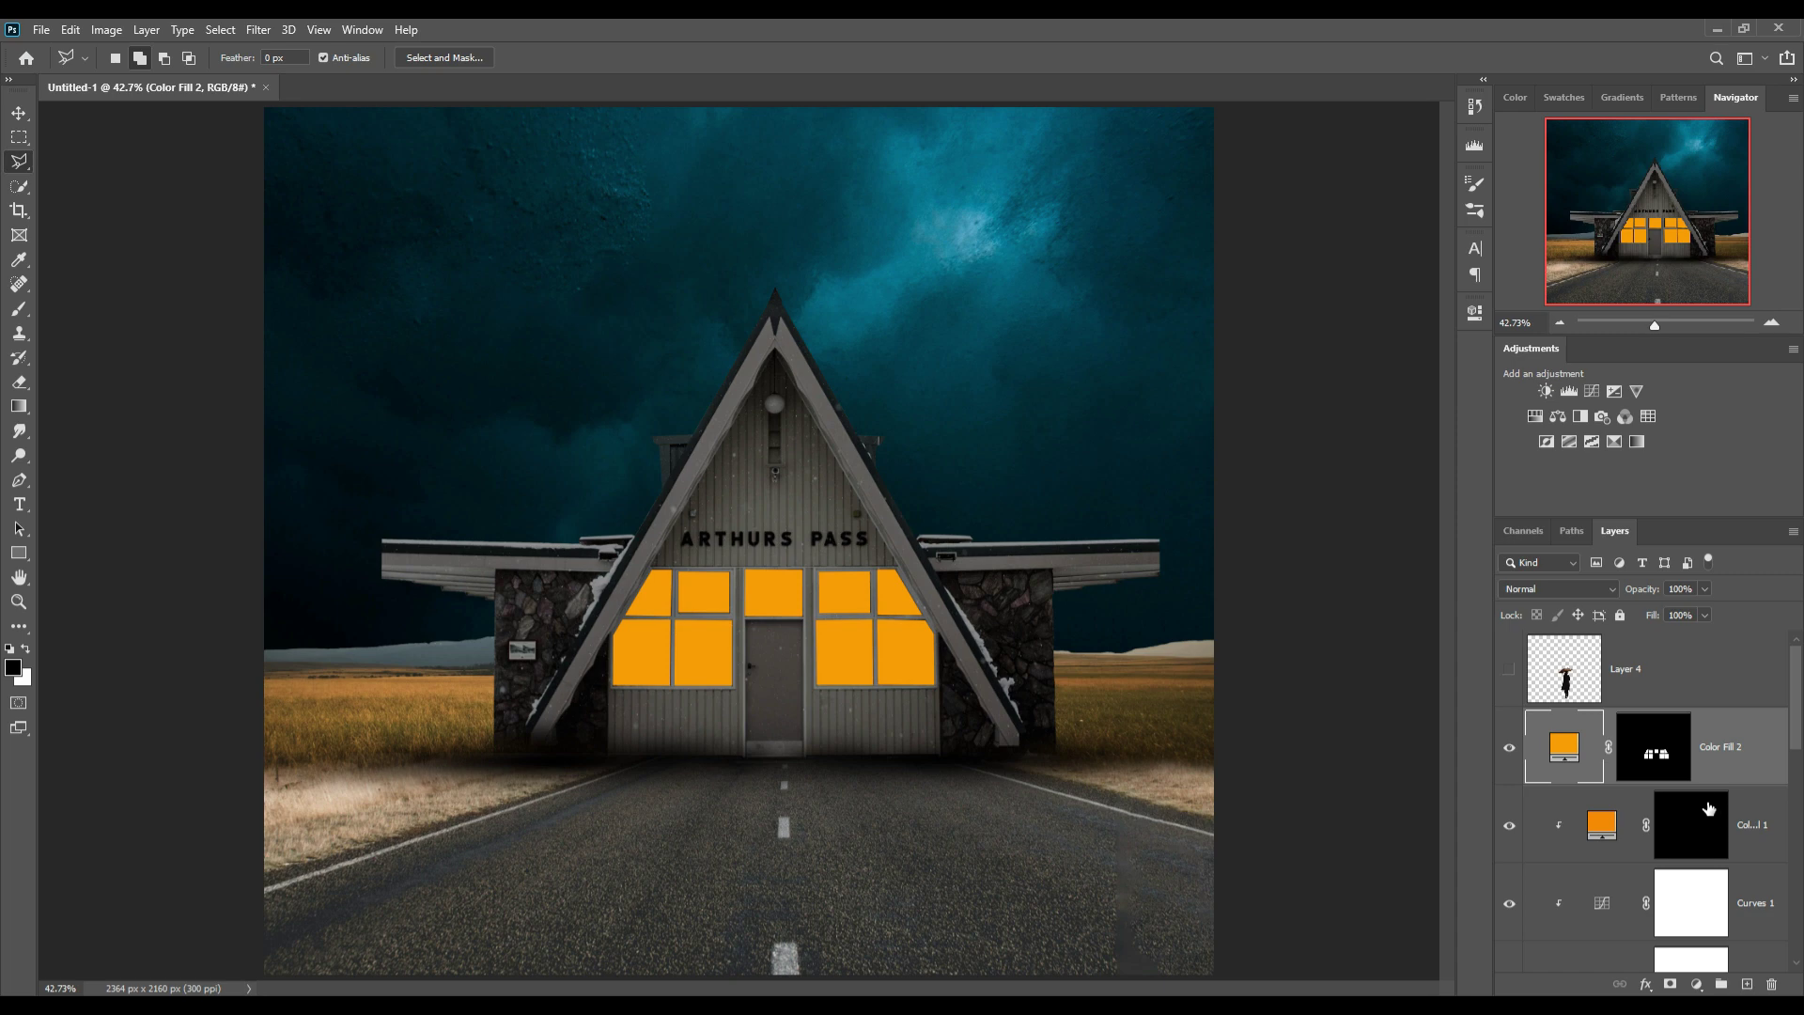
Paint soft white glow around the left window frames on Color Fill 1's mask with a 15% brush.
{"action": "left_click", "coordinate": [1707, 825]}
{"action": "left_click", "coordinate": [17, 311]}
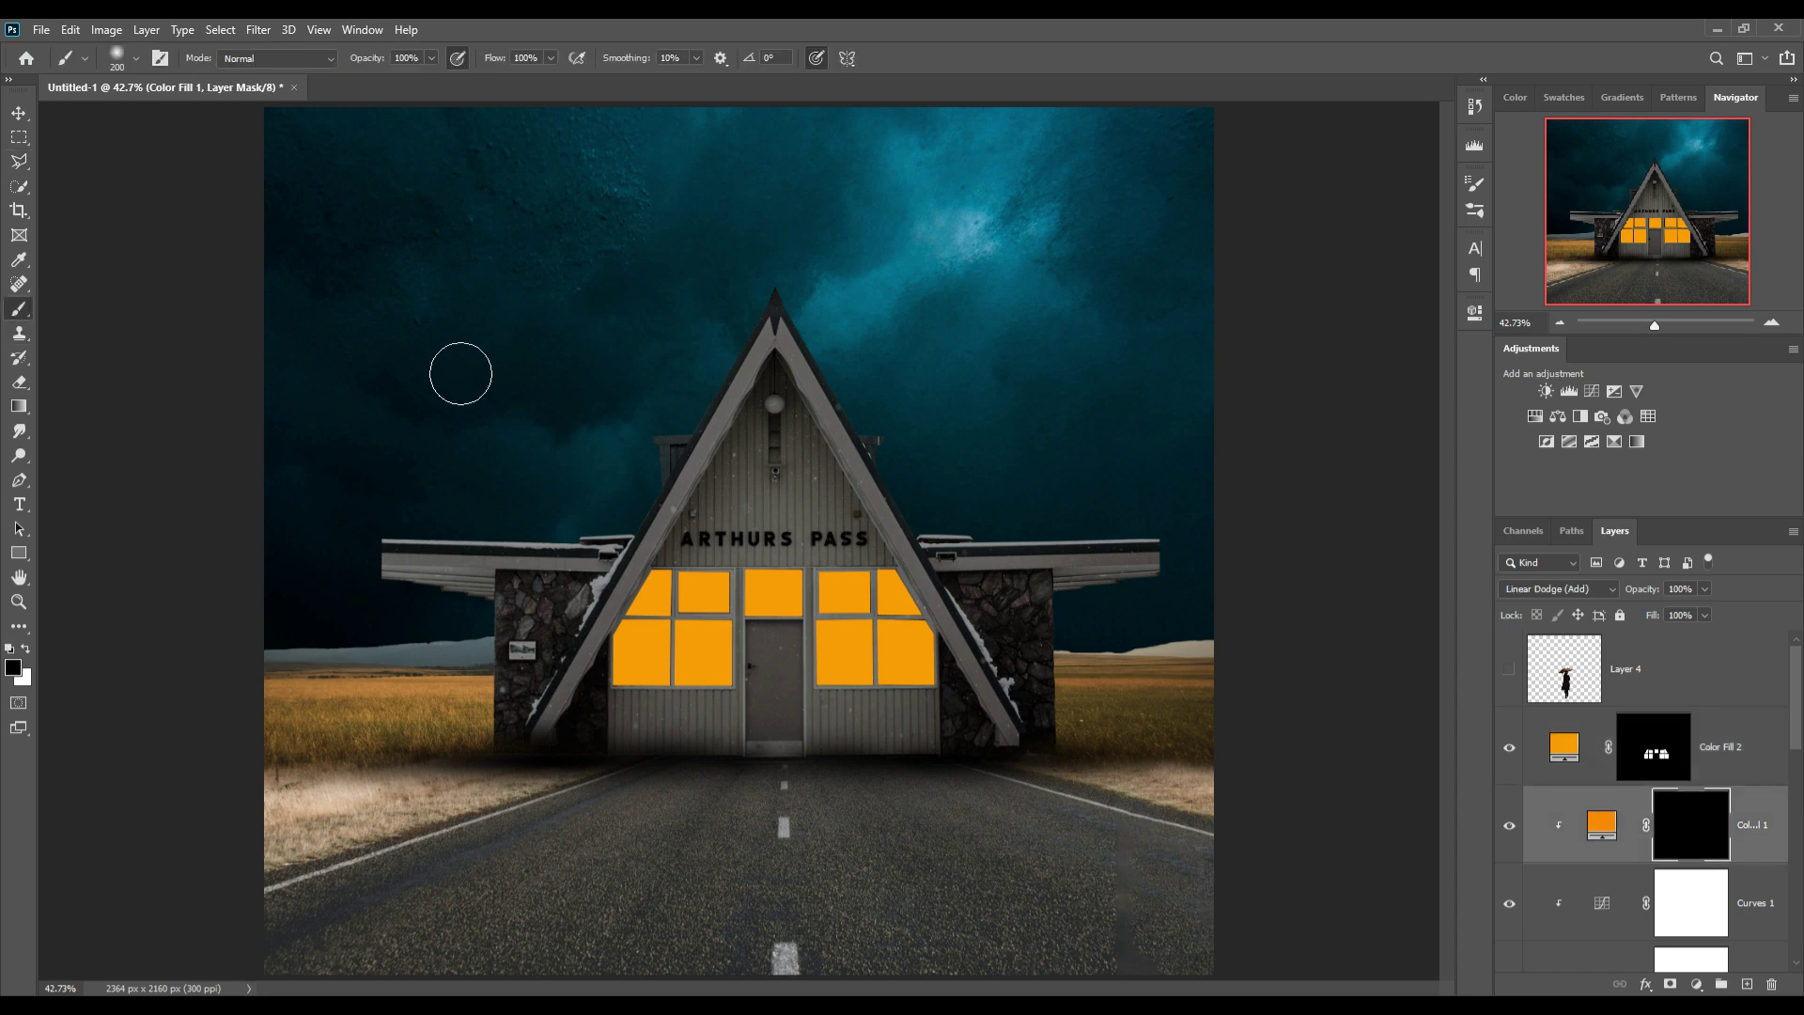
{"action": "key", "text": "ctrl+plus"}
{"action": "key", "text": "ctrl+plus"}
{"action": "key", "text": "ctrl+plus"}
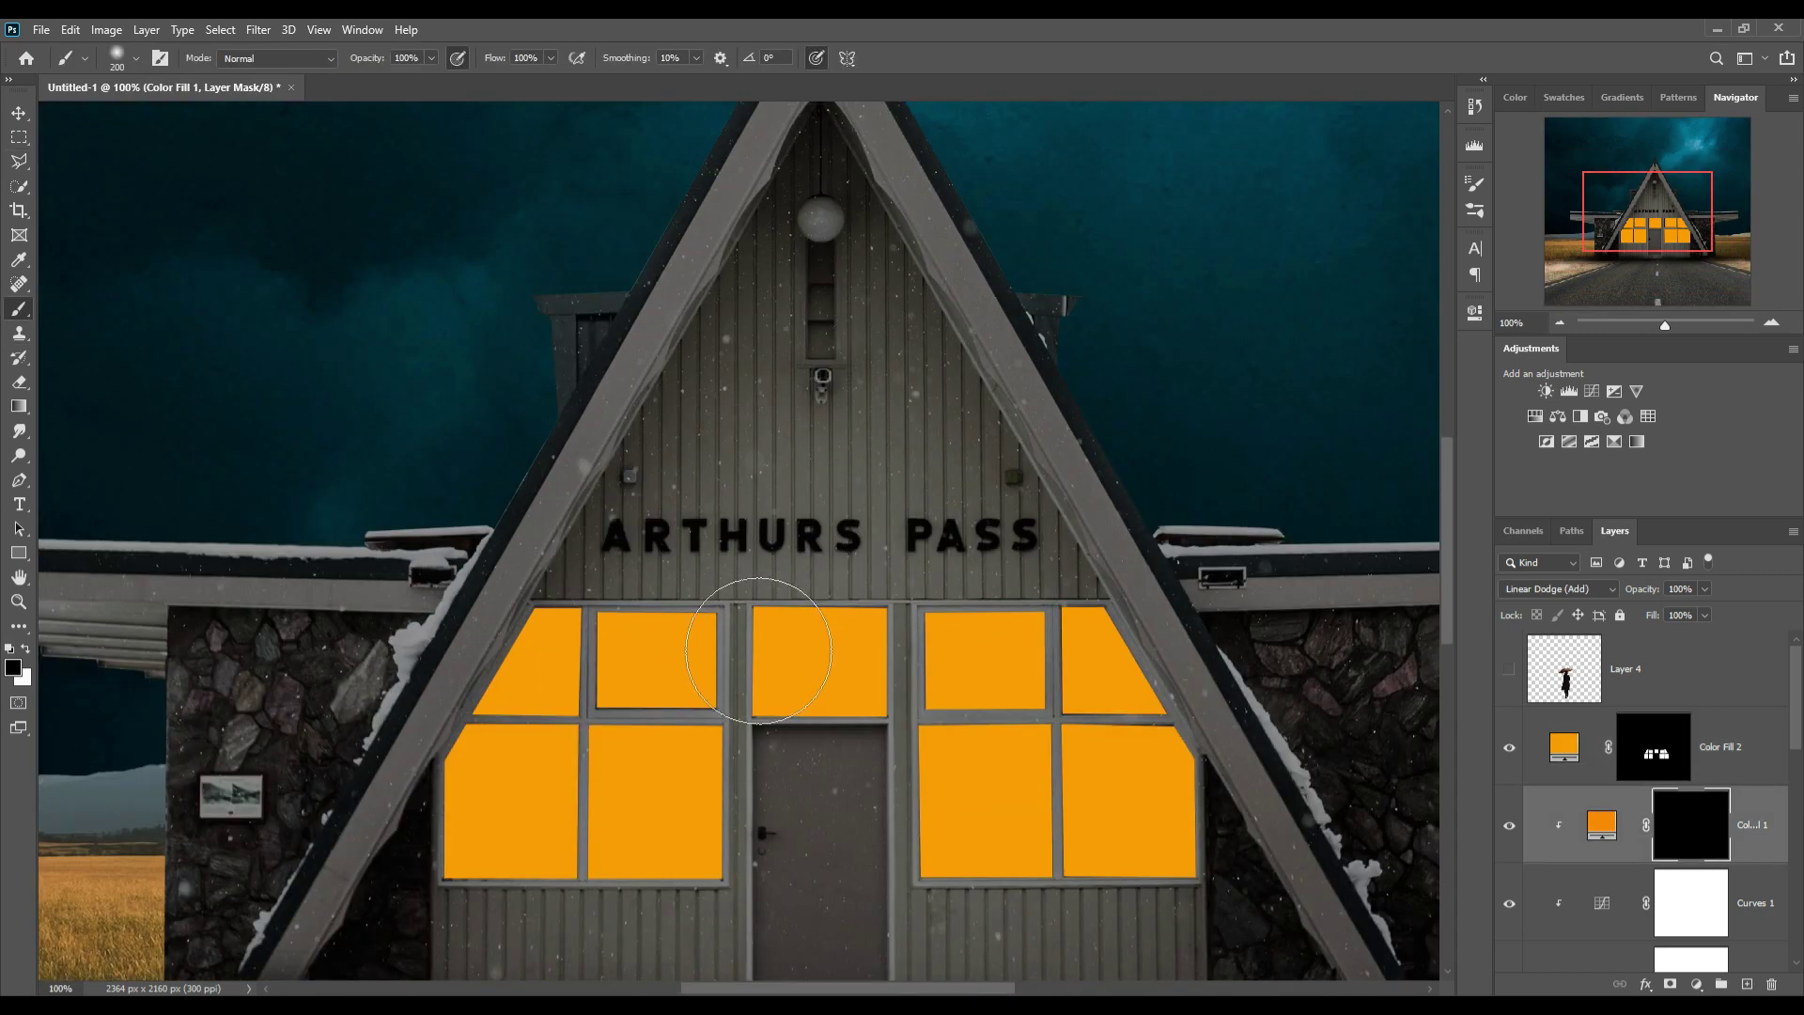
{"action": "key", "text": "bracketleft"}
{"action": "left_click", "coordinate": [431, 58]}
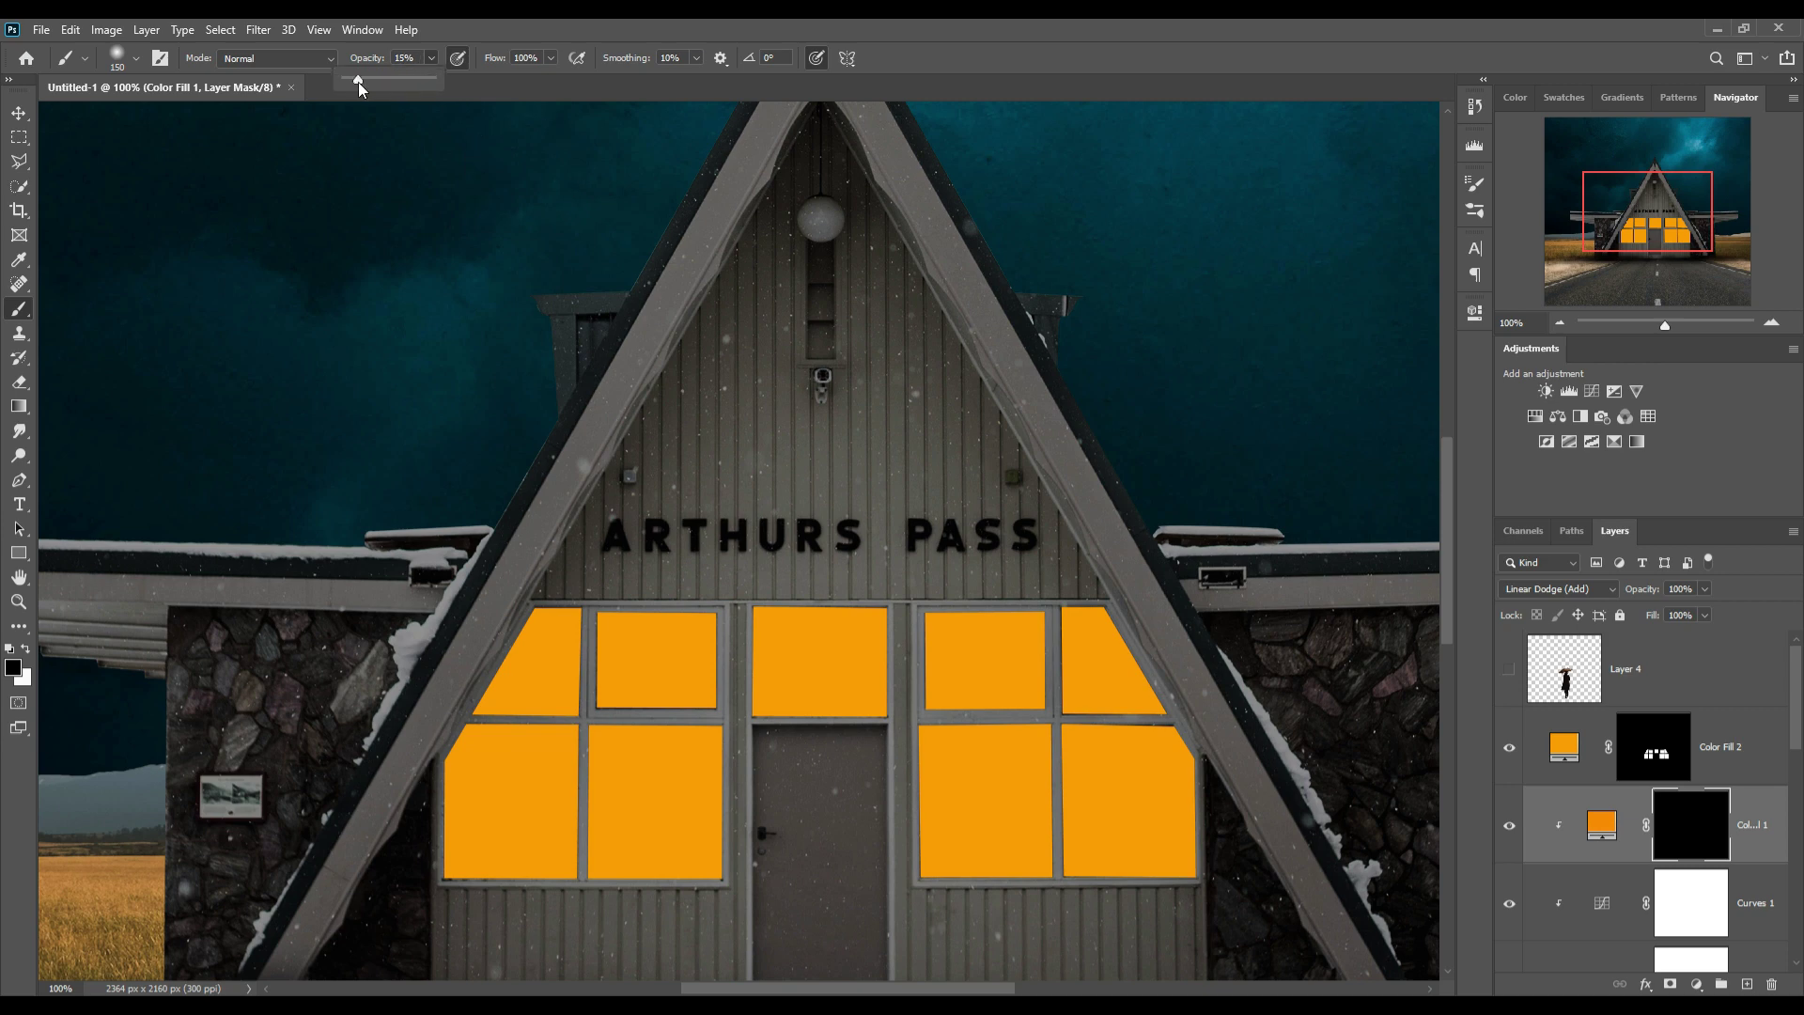
{"action": "key", "text": "bracketleft"}
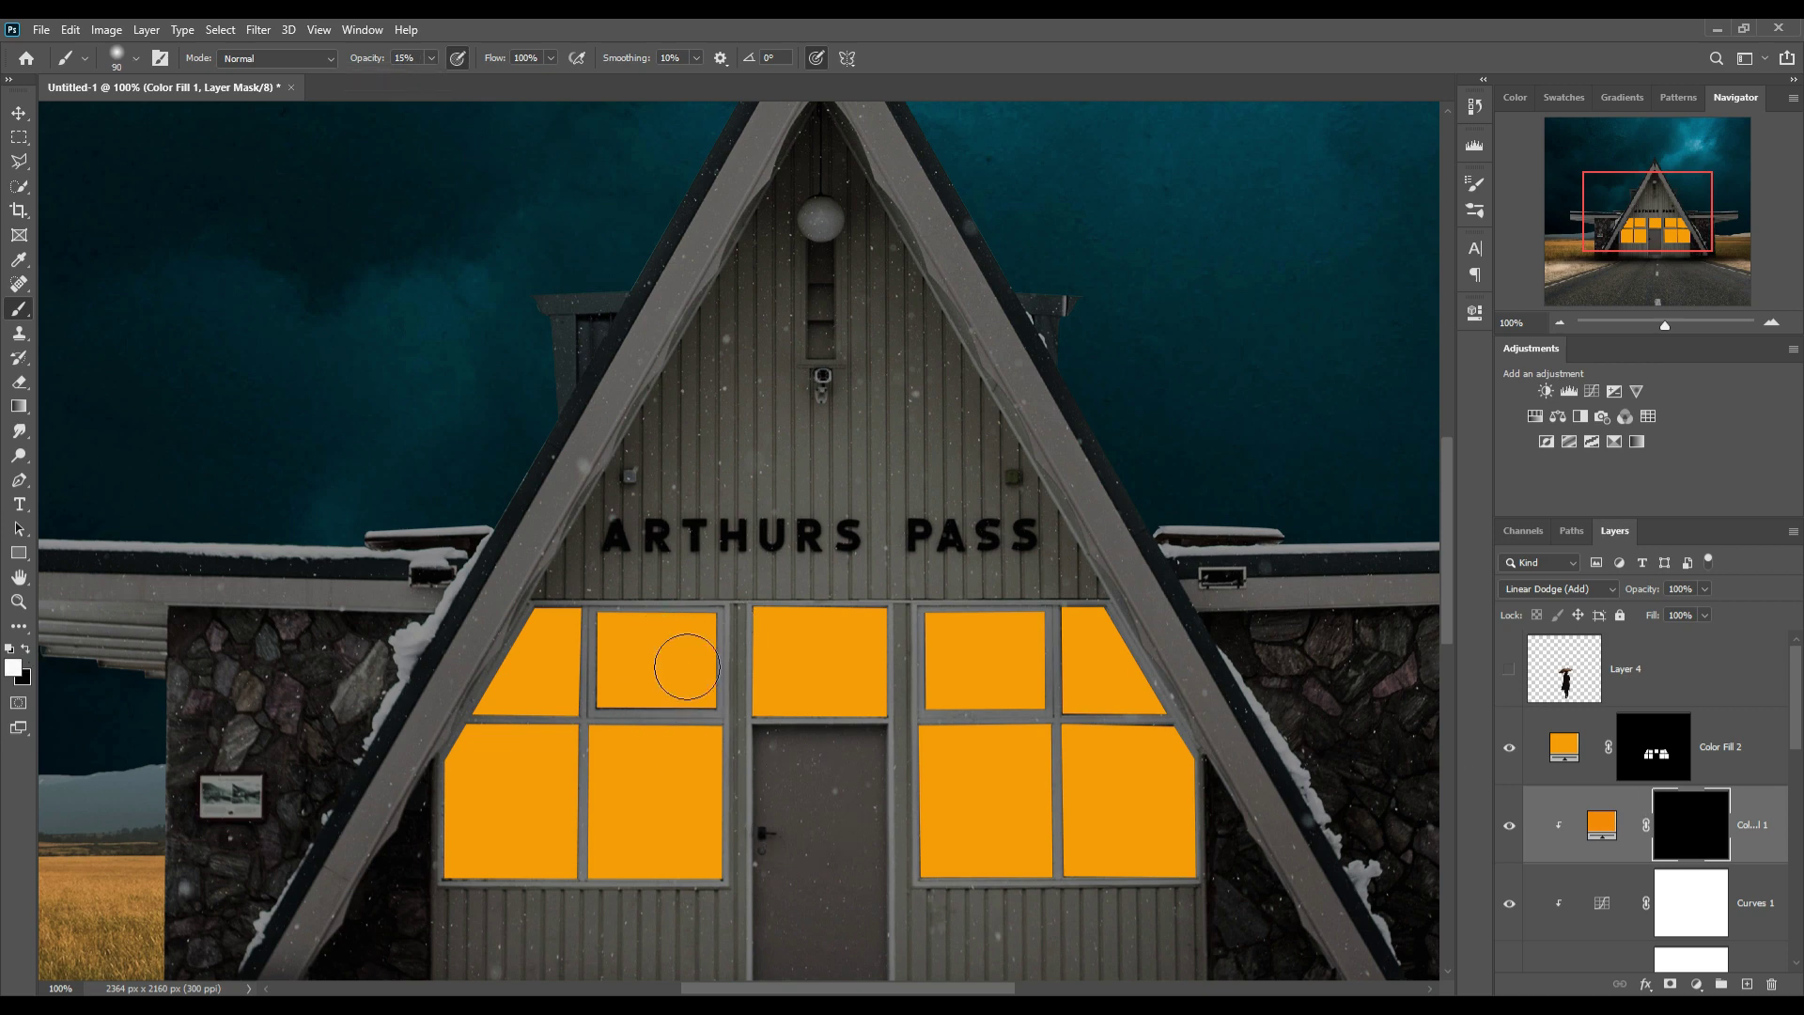
{"action": "mouse_move", "coordinate": [686, 667]}
{"action": "left_mouse_down"}
{"action": "mouse_move", "coordinate": [675, 646]}
{"action": "mouse_move", "coordinate": [714, 615]}
{"action": "mouse_move", "coordinate": [738, 633]}
{"action": "mouse_move", "coordinate": [746, 731]}
{"action": "mouse_move", "coordinate": [644, 736]}
{"action": "mouse_move", "coordinate": [661, 745]}
{"action": "left_mouse_up"}
{"action": "mouse_move", "coordinate": [629, 641]}
{"action": "left_mouse_down"}
{"action": "mouse_move", "coordinate": [523, 630]}
{"action": "mouse_move", "coordinate": [495, 657]}
{"action": "mouse_move", "coordinate": [487, 750]}
{"action": "mouse_move", "coordinate": [507, 625]}
{"action": "mouse_move", "coordinate": [475, 854]}
{"action": "mouse_move", "coordinate": [487, 938]}
{"action": "mouse_move", "coordinate": [717, 927]}
{"action": "mouse_move", "coordinate": [667, 931]}
{"action": "mouse_move", "coordinate": [747, 902]}
{"action": "mouse_move", "coordinate": [752, 630]}
{"action": "mouse_move", "coordinate": [748, 805]}
{"action": "left_mouse_up"}
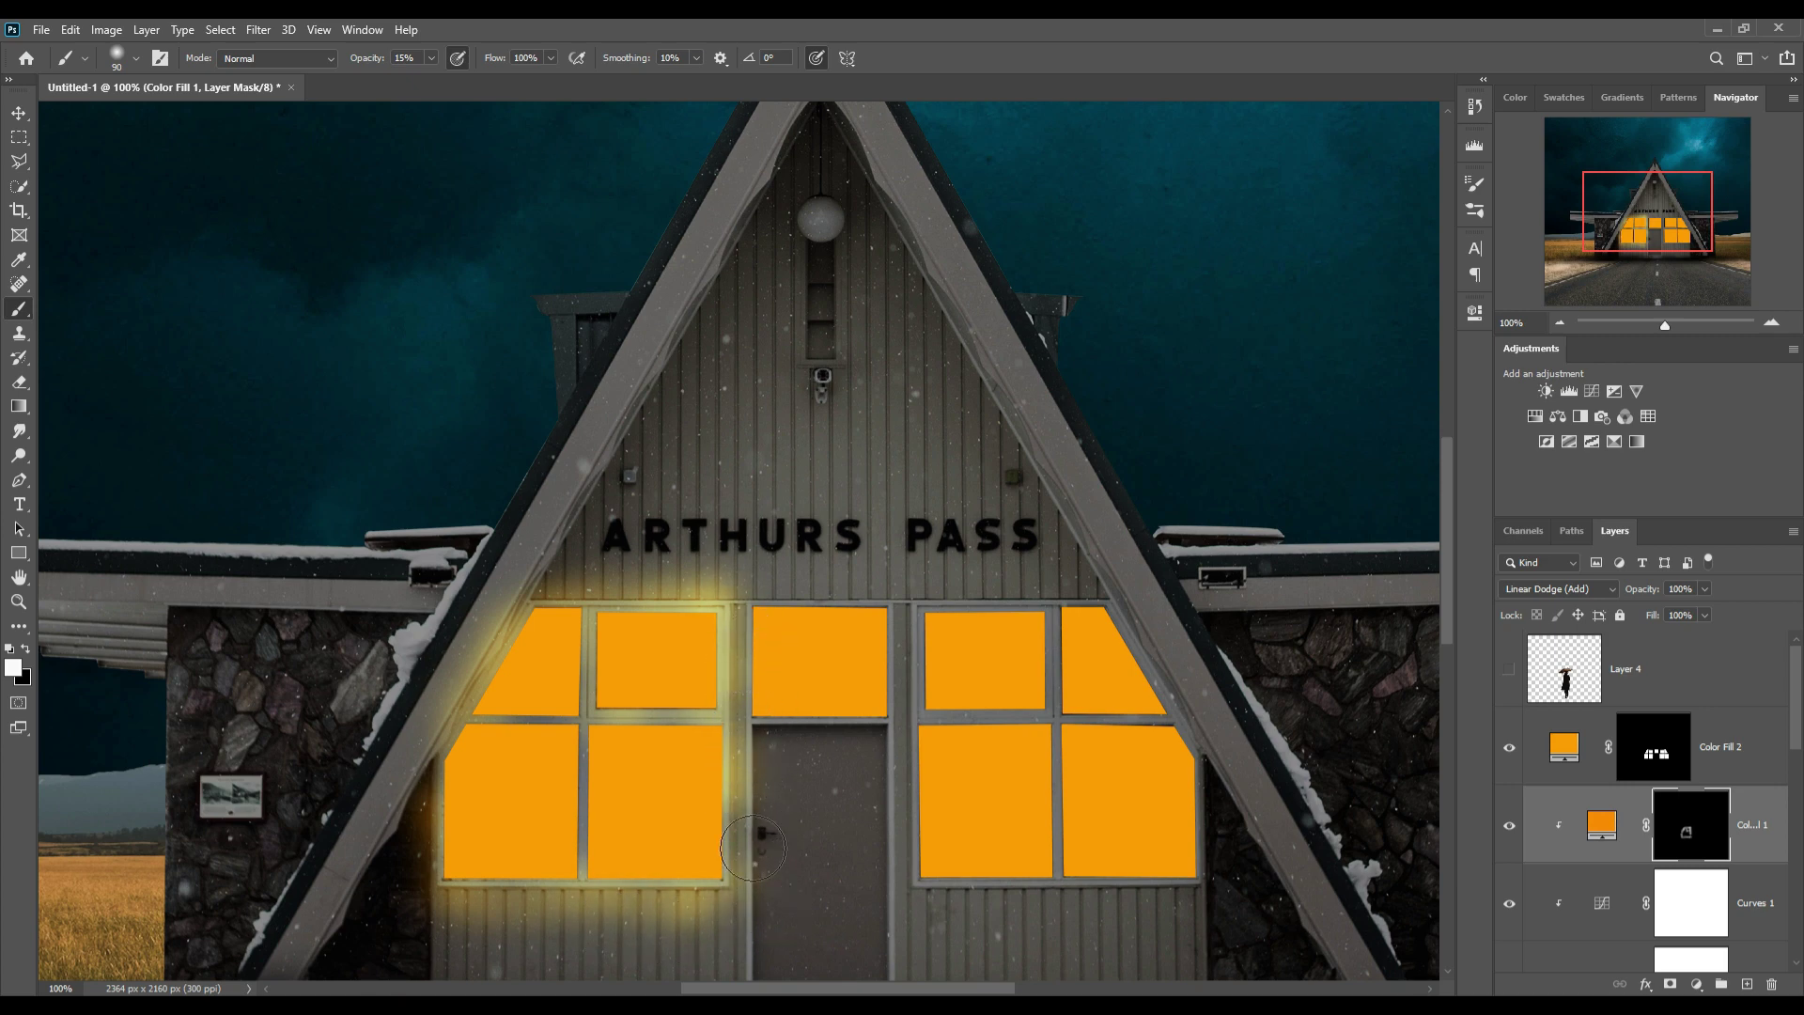
Set Color Fill 2's blend mode to Linear Dodge (Add).
{"action": "left_click", "coordinate": [1561, 766]}
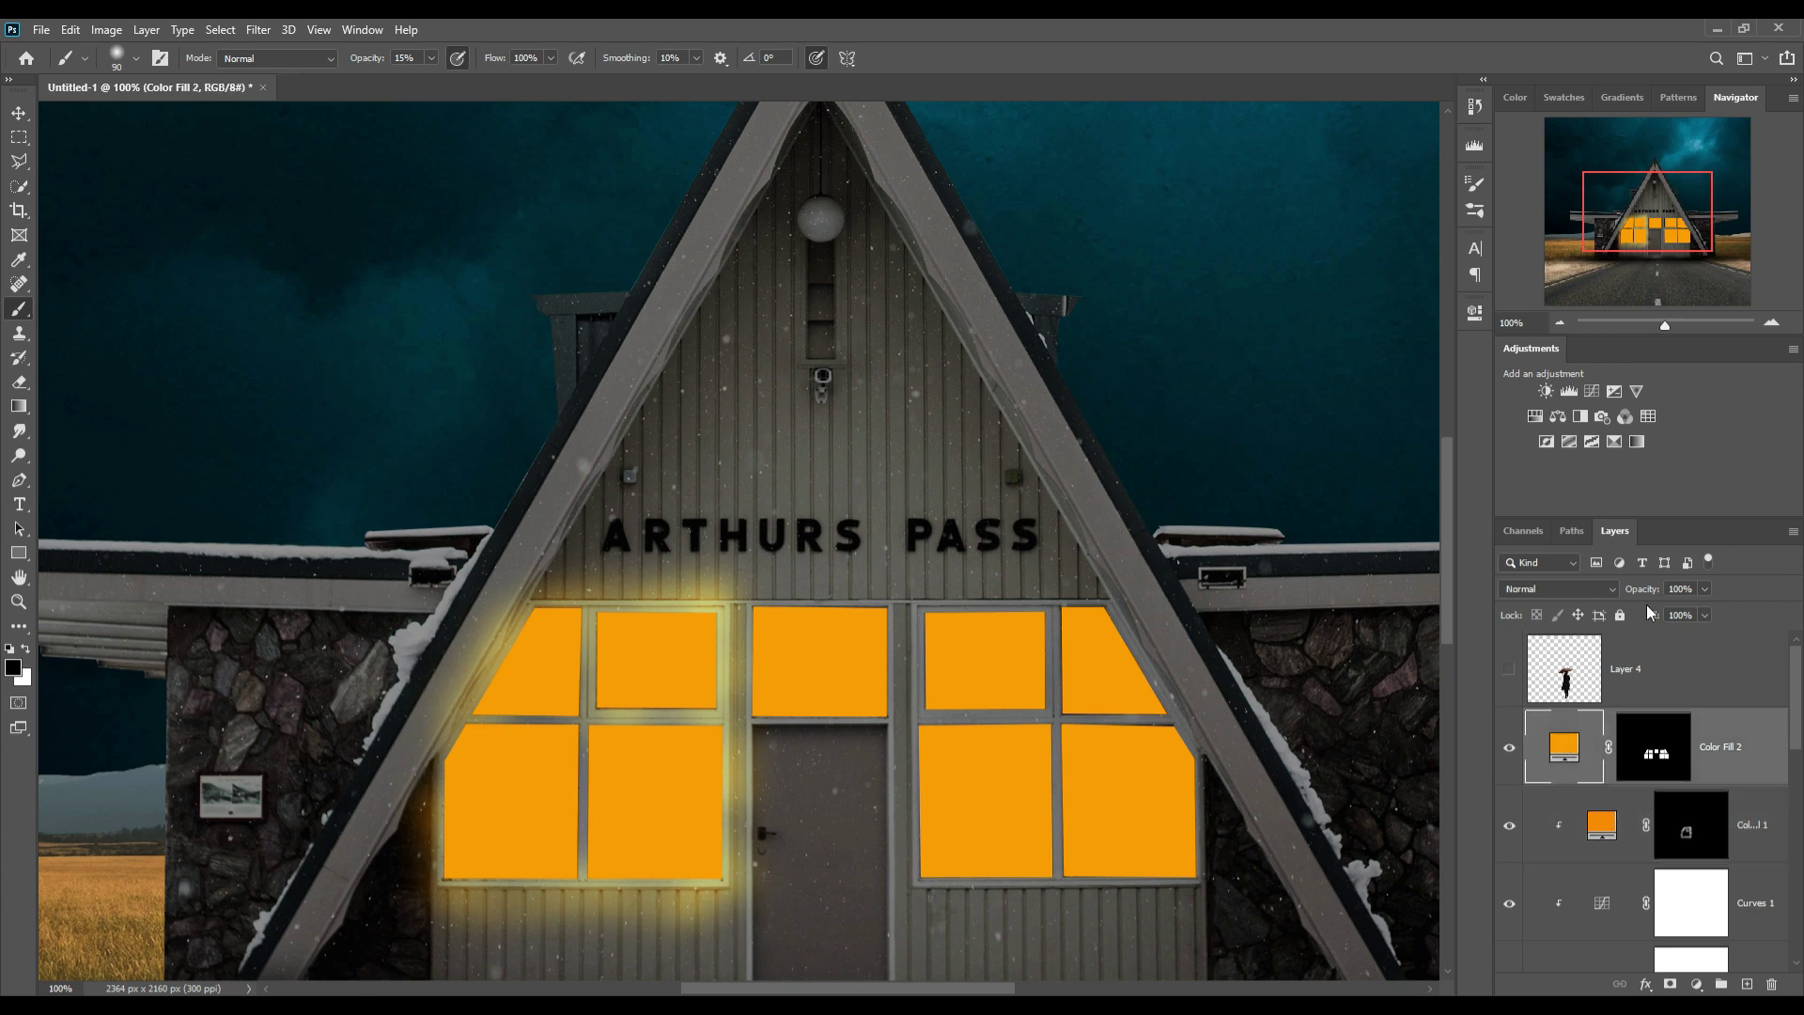
{"action": "left_click", "coordinate": [1588, 588]}
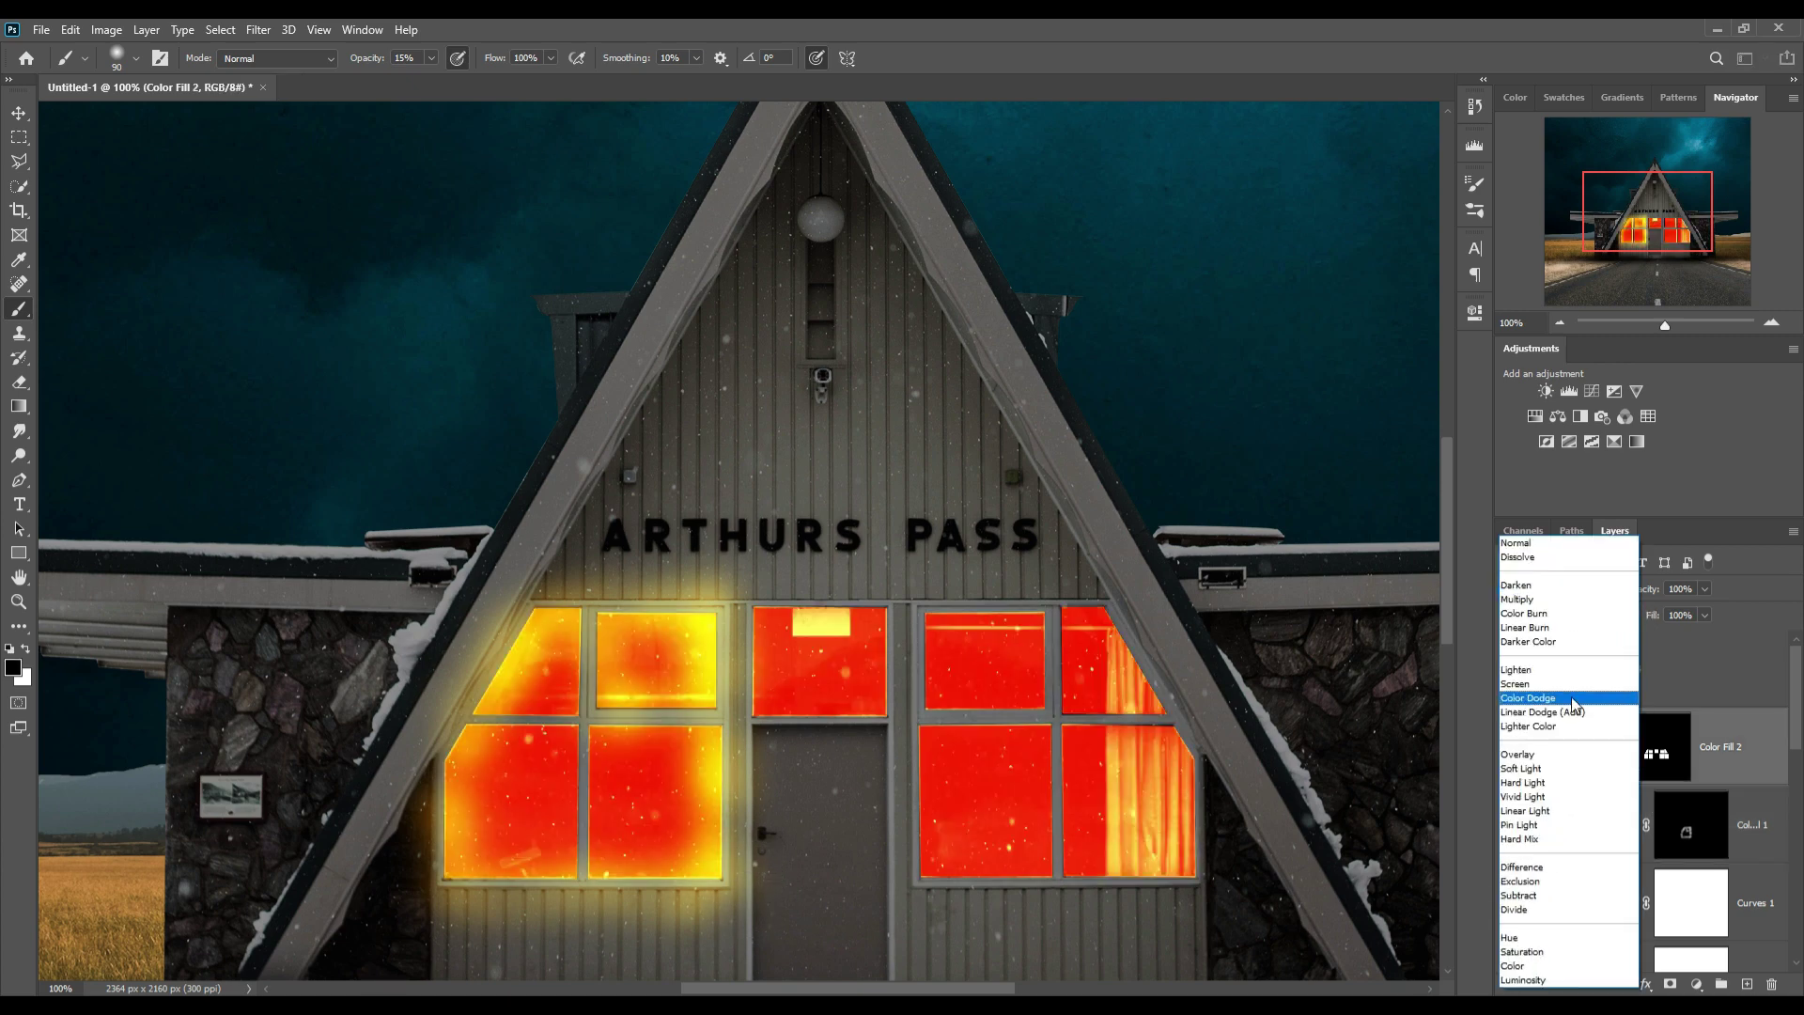
{"action": "left_click", "coordinate": [1576, 713]}
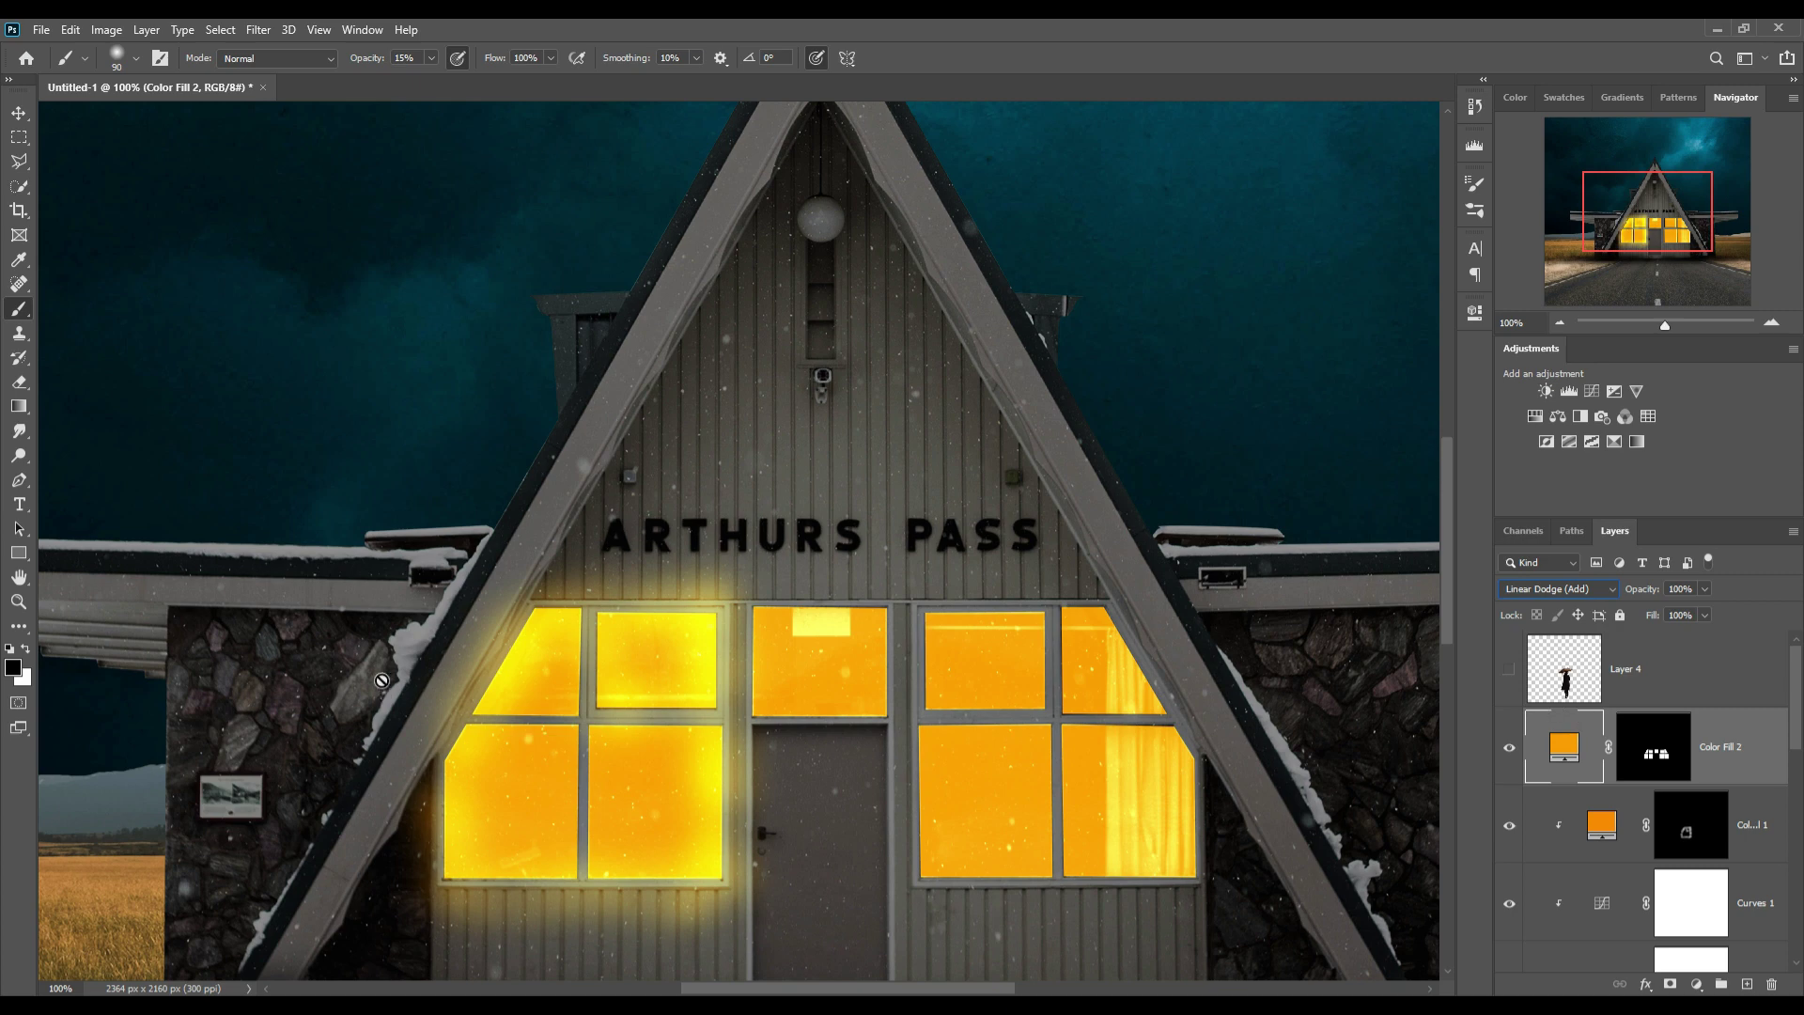
Brush brighter glow on Color Fill 1's mask over the left, top, right and lower windows.
{"action": "left_click", "coordinate": [1691, 832]}
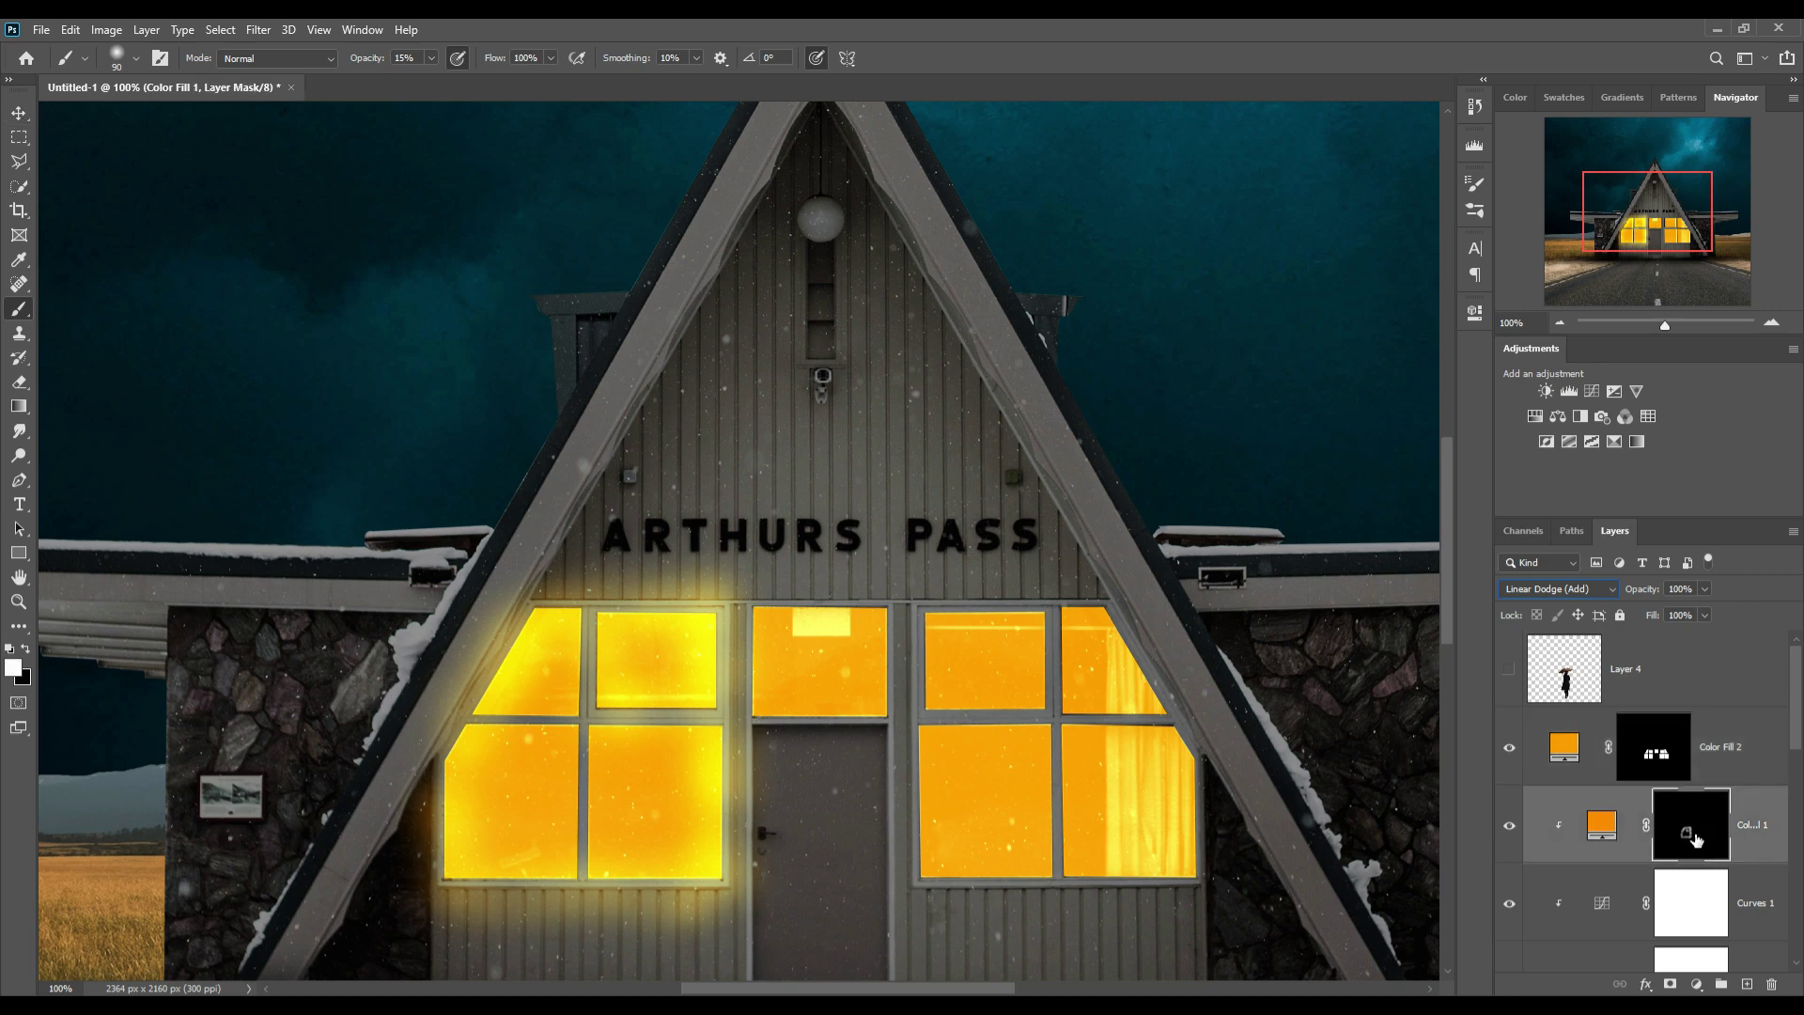
{"action": "mouse_move", "coordinate": [678, 700]}
{"action": "left_mouse_down"}
{"action": "mouse_move", "coordinate": [596, 725]}
{"action": "mouse_move", "coordinate": [535, 785]}
{"action": "mouse_move", "coordinate": [567, 802]}
{"action": "mouse_move", "coordinate": [596, 777]}
{"action": "mouse_move", "coordinate": [565, 889]}
{"action": "left_mouse_up"}
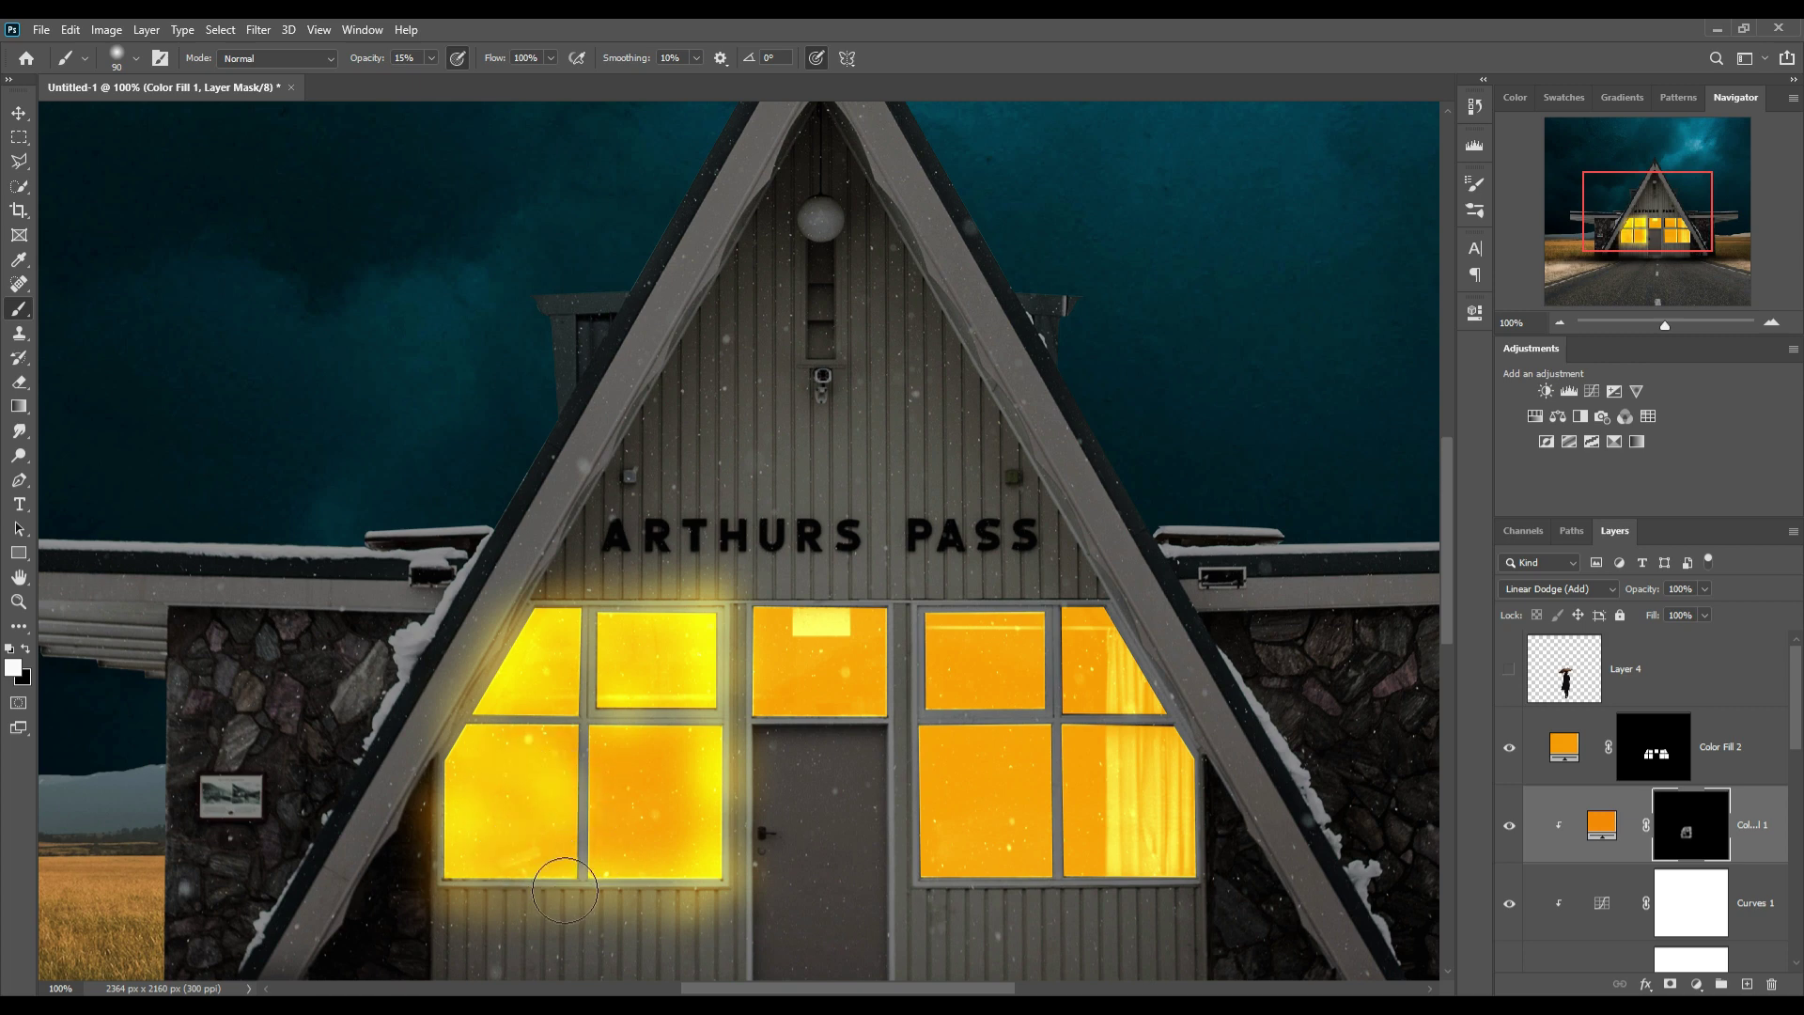
{"action": "mouse_move", "coordinate": [726, 798]}
{"action": "left_mouse_down"}
{"action": "mouse_move", "coordinate": [624, 793]}
{"action": "mouse_move", "coordinate": [669, 821]}
{"action": "mouse_move", "coordinate": [714, 807]}
{"action": "mouse_move", "coordinate": [648, 850]}
{"action": "mouse_move", "coordinate": [717, 845]}
{"action": "mouse_move", "coordinate": [685, 855]}
{"action": "left_mouse_up"}
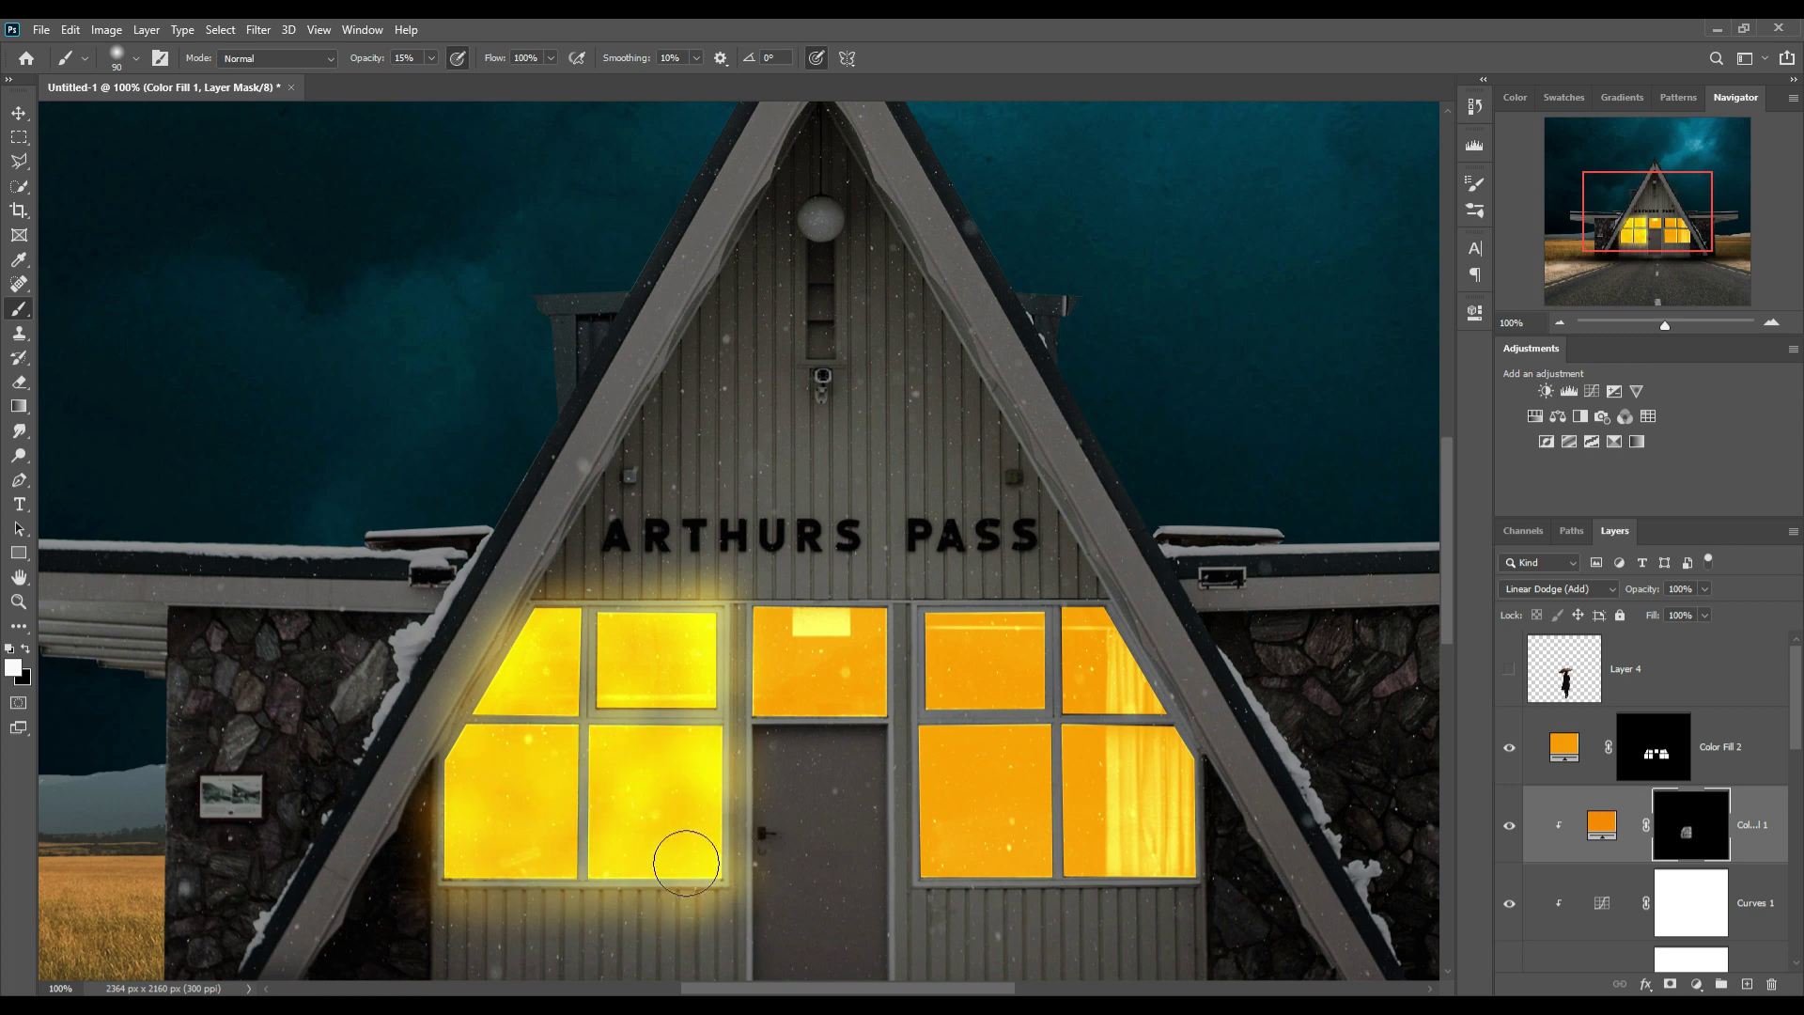
{"action": "mouse_move", "coordinate": [803, 676]}
{"action": "left_mouse_down"}
{"action": "mouse_move", "coordinate": [826, 652]}
{"action": "mouse_move", "coordinate": [798, 644]}
{"action": "mouse_move", "coordinate": [869, 649]}
{"action": "mouse_move", "coordinate": [903, 720]}
{"action": "mouse_move", "coordinate": [876, 631]}
{"action": "mouse_move", "coordinate": [914, 626]}
{"action": "mouse_move", "coordinate": [810, 742]}
{"action": "mouse_move", "coordinate": [827, 657]}
{"action": "mouse_move", "coordinate": [884, 676]}
{"action": "mouse_move", "coordinate": [785, 657]}
{"action": "mouse_move", "coordinate": [833, 636]}
{"action": "left_mouse_up"}
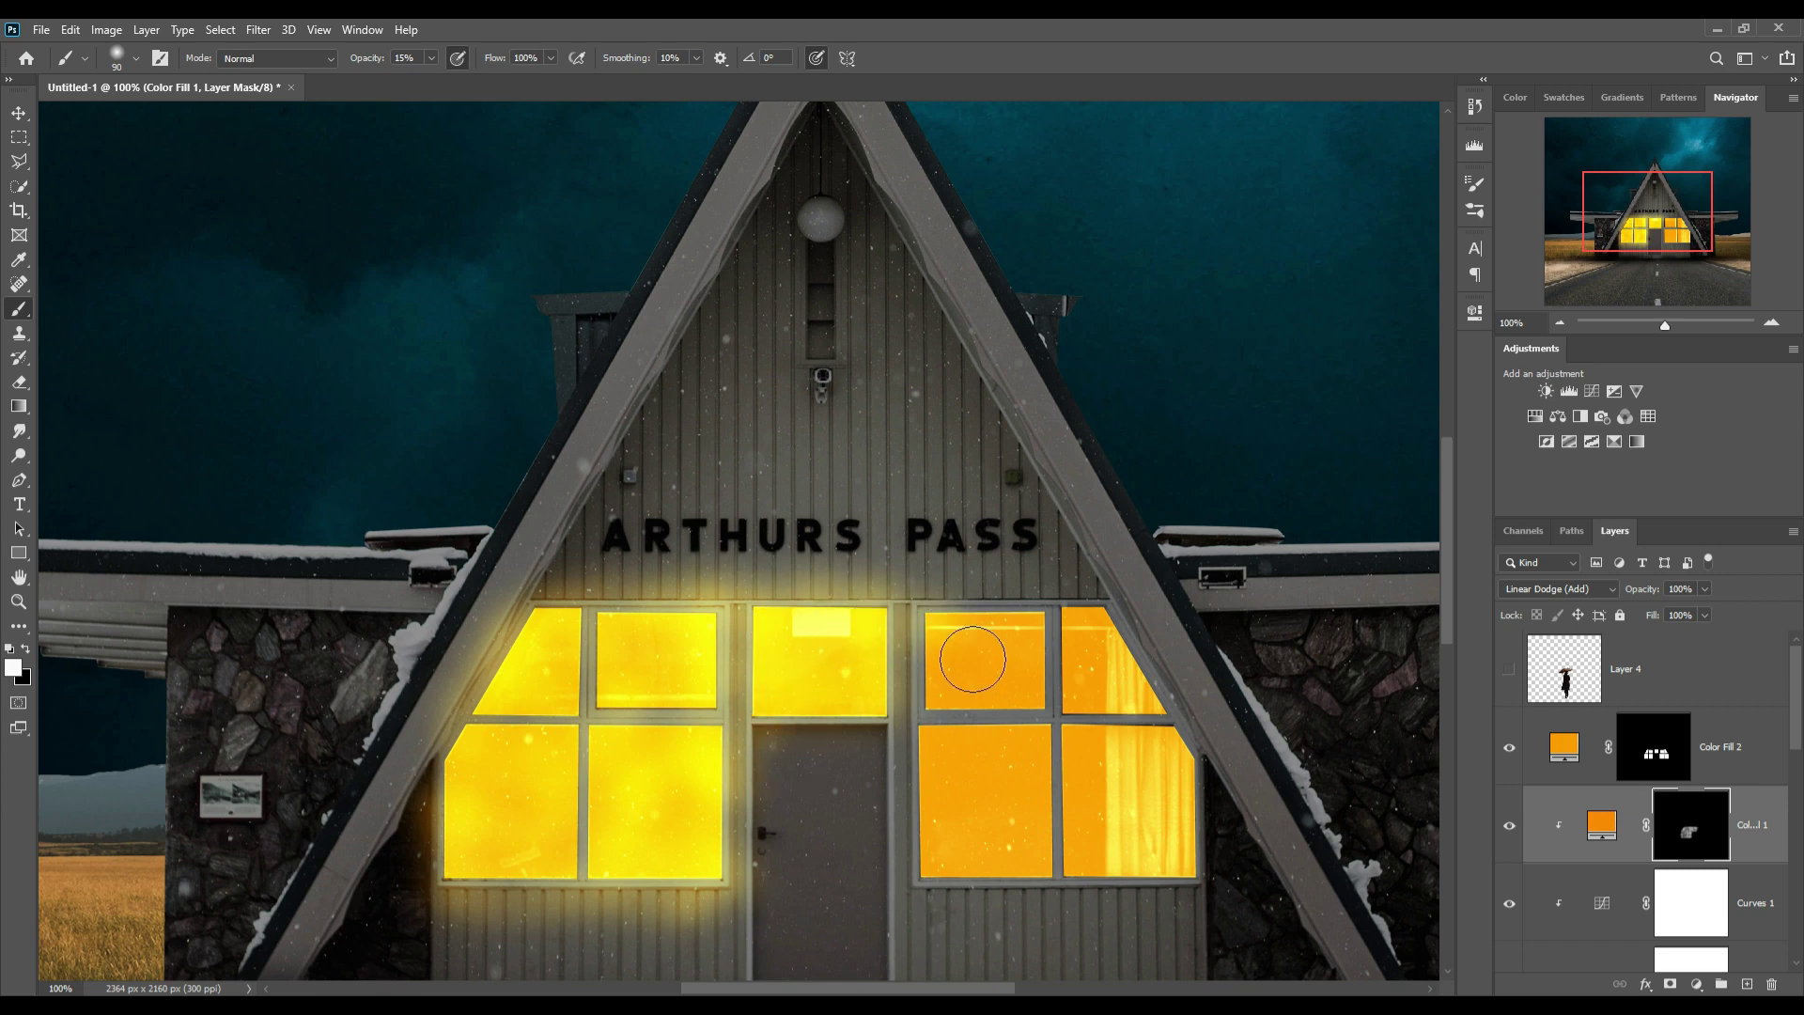
{"action": "key", "text": "bracketright"}
{"action": "key", "text": "bracketright"}
{"action": "mouse_move", "coordinate": [993, 679]}
{"action": "left_mouse_down"}
{"action": "mouse_move", "coordinate": [996, 658]}
{"action": "mouse_move", "coordinate": [967, 805]}
{"action": "mouse_move", "coordinate": [1119, 752]}
{"action": "mouse_move", "coordinate": [1154, 694]}
{"action": "mouse_move", "coordinate": [1090, 639]}
{"action": "mouse_move", "coordinate": [1039, 657]}
{"action": "mouse_move", "coordinate": [1156, 724]}
{"action": "left_mouse_up"}
{"action": "key", "text": "bracketright"}
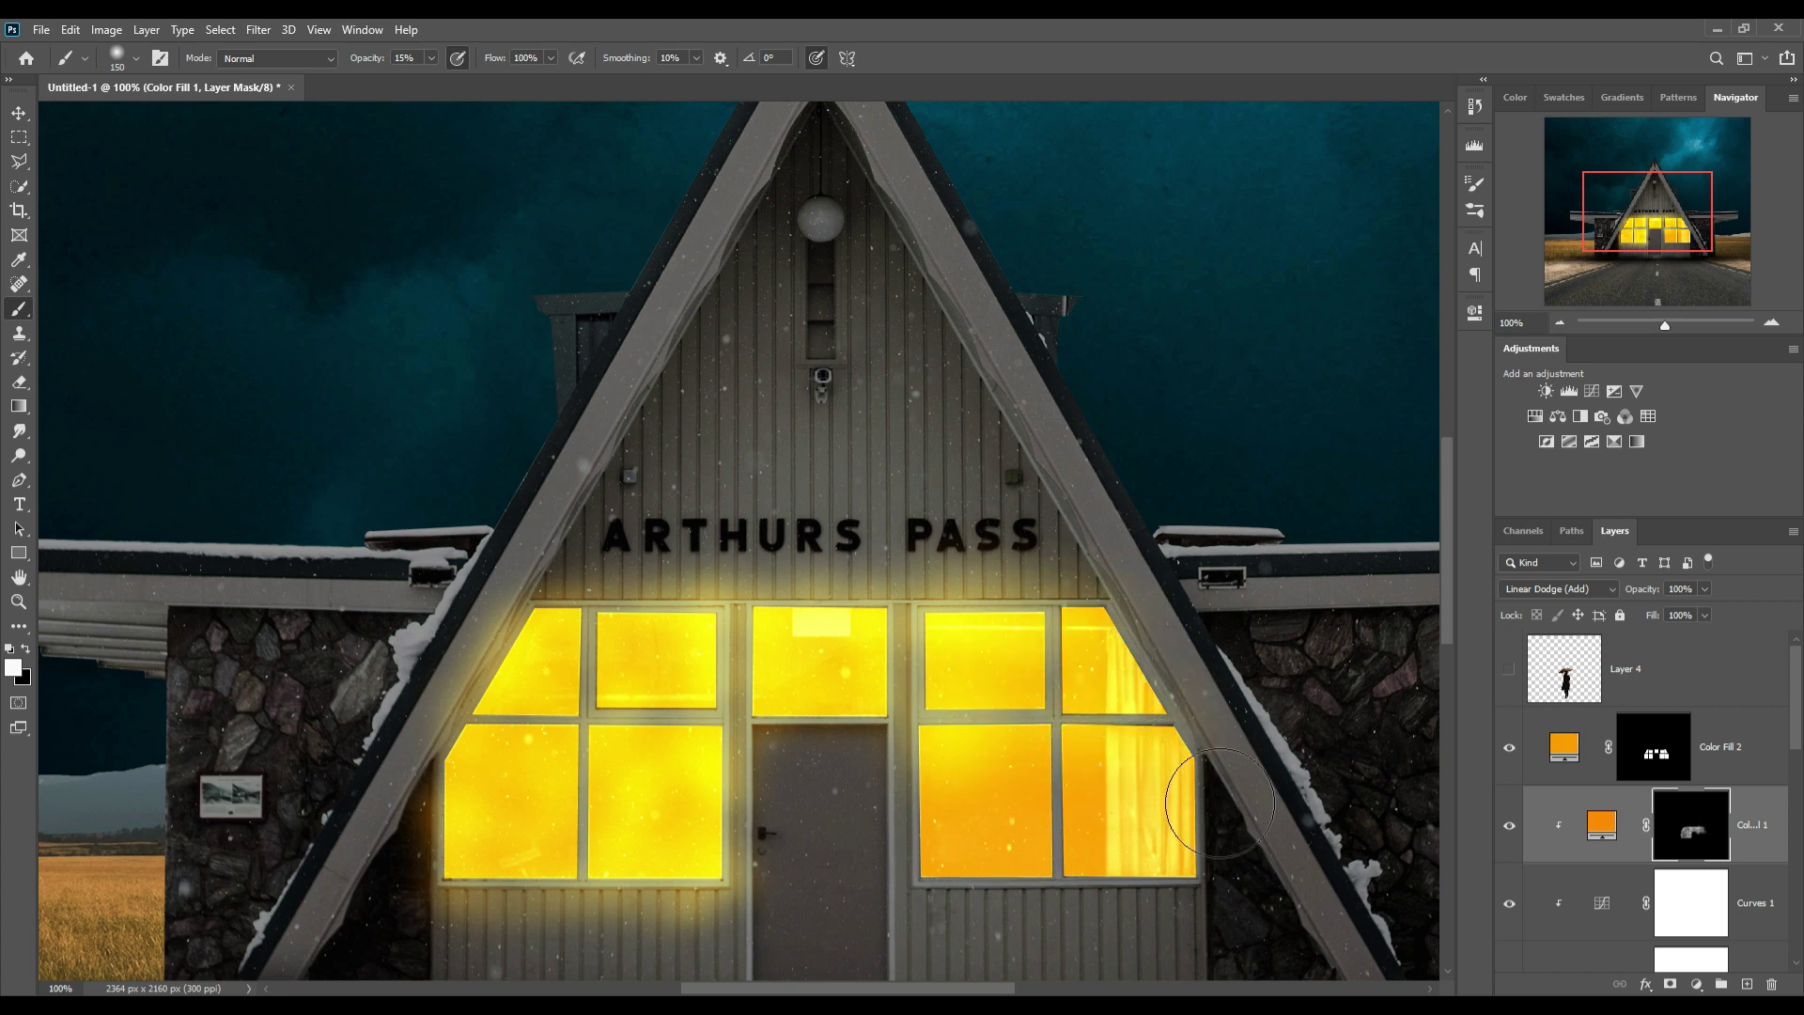
{"action": "mouse_move", "coordinate": [1242, 925]}
{"action": "left_mouse_down"}
{"action": "mouse_move", "coordinate": [1040, 934]}
{"action": "mouse_move", "coordinate": [978, 880]}
{"action": "mouse_move", "coordinate": [978, 805]}
{"action": "mouse_move", "coordinate": [1107, 825]}
{"action": "mouse_move", "coordinate": [1105, 713]}
{"action": "mouse_move", "coordinate": [1081, 808]}
{"action": "mouse_move", "coordinate": [1141, 857]}
{"action": "mouse_move", "coordinate": [1116, 677]}
{"action": "mouse_move", "coordinate": [971, 656]}
{"action": "mouse_move", "coordinate": [957, 713]}
{"action": "mouse_move", "coordinate": [893, 657]}
{"action": "mouse_move", "coordinate": [604, 657]}
{"action": "mouse_move", "coordinate": [535, 759]}
{"action": "mouse_move", "coordinate": [499, 865]}
{"action": "mouse_move", "coordinate": [624, 958]}
{"action": "mouse_move", "coordinate": [586, 958]}
{"action": "left_mouse_up"}
{"action": "mouse_move", "coordinate": [1043, 947]}
{"action": "left_mouse_down"}
{"action": "mouse_move", "coordinate": [1246, 936]}
{"action": "mouse_move", "coordinate": [1131, 793]}
{"action": "mouse_move", "coordinate": [1094, 817]}
{"action": "mouse_move", "coordinate": [1168, 777]}
{"action": "mouse_move", "coordinate": [1131, 805]}
{"action": "mouse_move", "coordinate": [1185, 712]}
{"action": "mouse_move", "coordinate": [1148, 717]}
{"action": "mouse_move", "coordinate": [1207, 778]}
{"action": "mouse_move", "coordinate": [1180, 789]}
{"action": "mouse_move", "coordinate": [1212, 808]}
{"action": "mouse_move", "coordinate": [1052, 651]}
{"action": "mouse_move", "coordinate": [935, 685]}
{"action": "mouse_move", "coordinate": [975, 718]}
{"action": "mouse_move", "coordinate": [983, 886]}
{"action": "mouse_move", "coordinate": [818, 793]}
{"action": "mouse_move", "coordinate": [746, 664]}
{"action": "mouse_move", "coordinate": [583, 692]}
{"action": "mouse_move", "coordinate": [523, 765]}
{"action": "mouse_move", "coordinate": [566, 686]}
{"action": "mouse_move", "coordinate": [512, 900]}
{"action": "mouse_move", "coordinate": [769, 942]}
{"action": "left_mouse_up"}
{"action": "key", "text": "bracketright"}
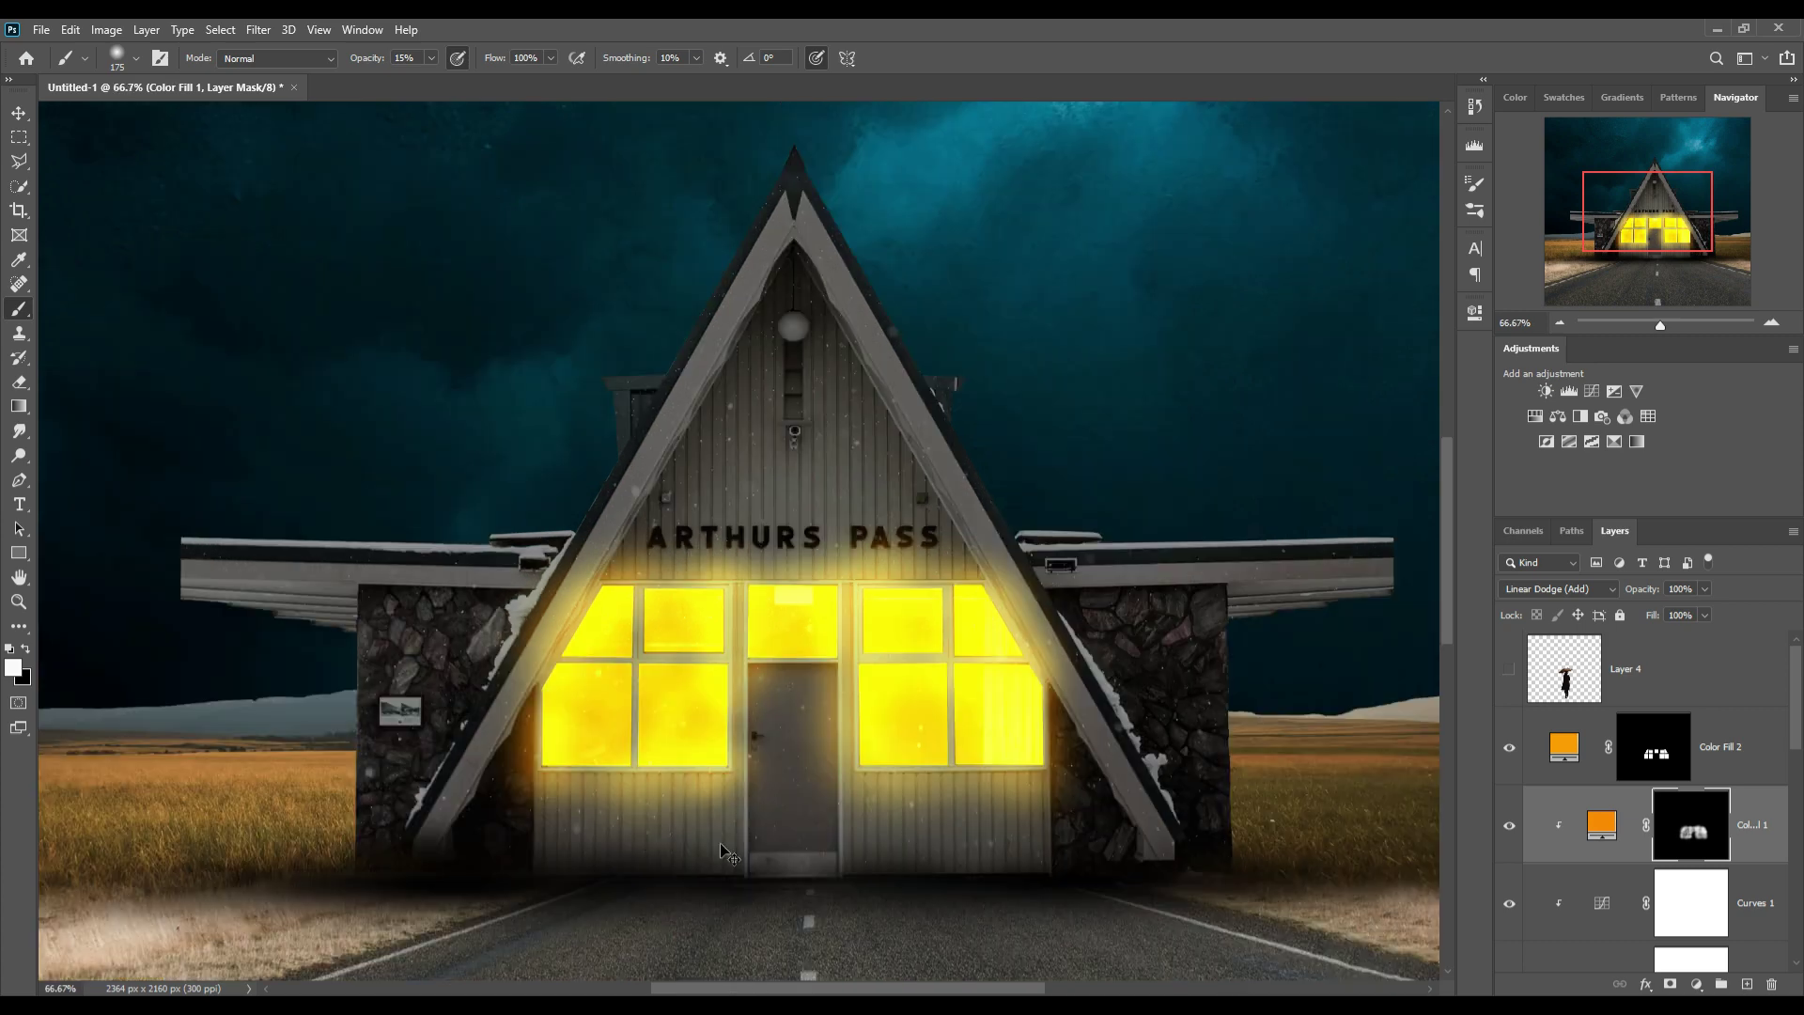
{"action": "key", "text": "ctrl+minus"}
{"action": "key", "text": "ctrl+minus"}
Make the umbrella-holding woman's layer visible again and select it.
{"action": "left_click", "coordinate": [20, 114]}
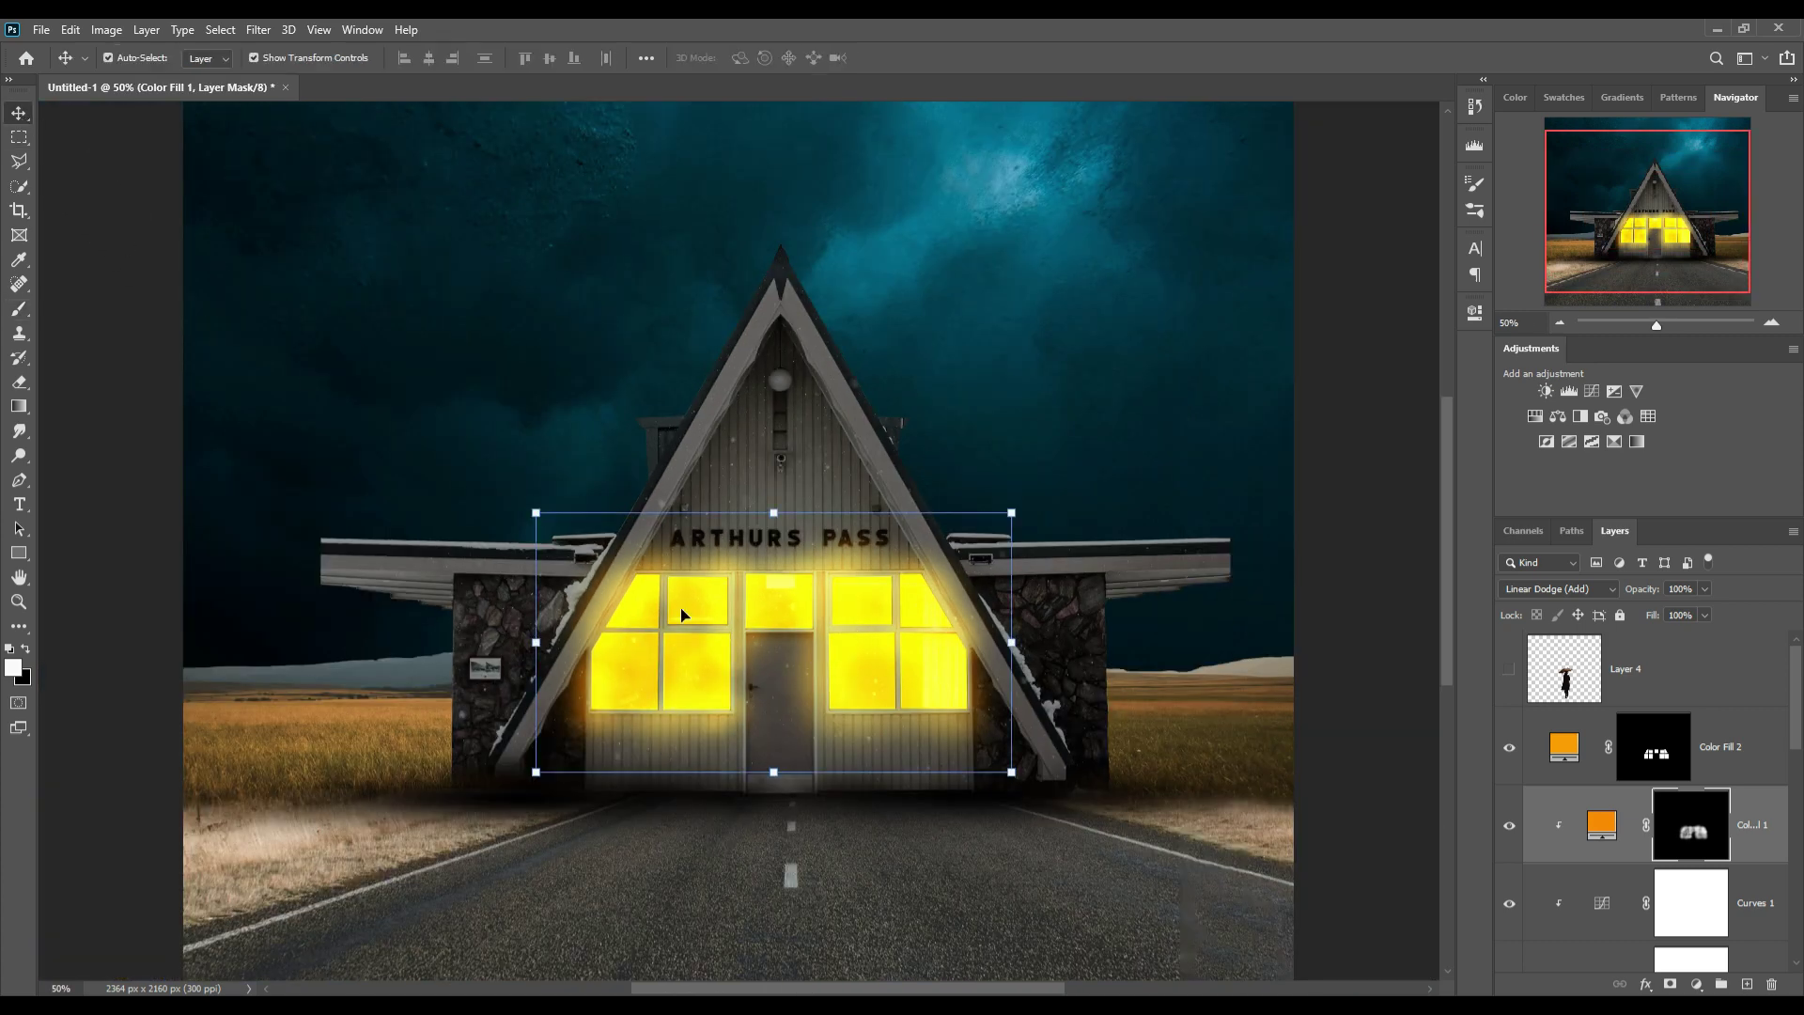
{"action": "left_click", "coordinate": [1509, 669]}
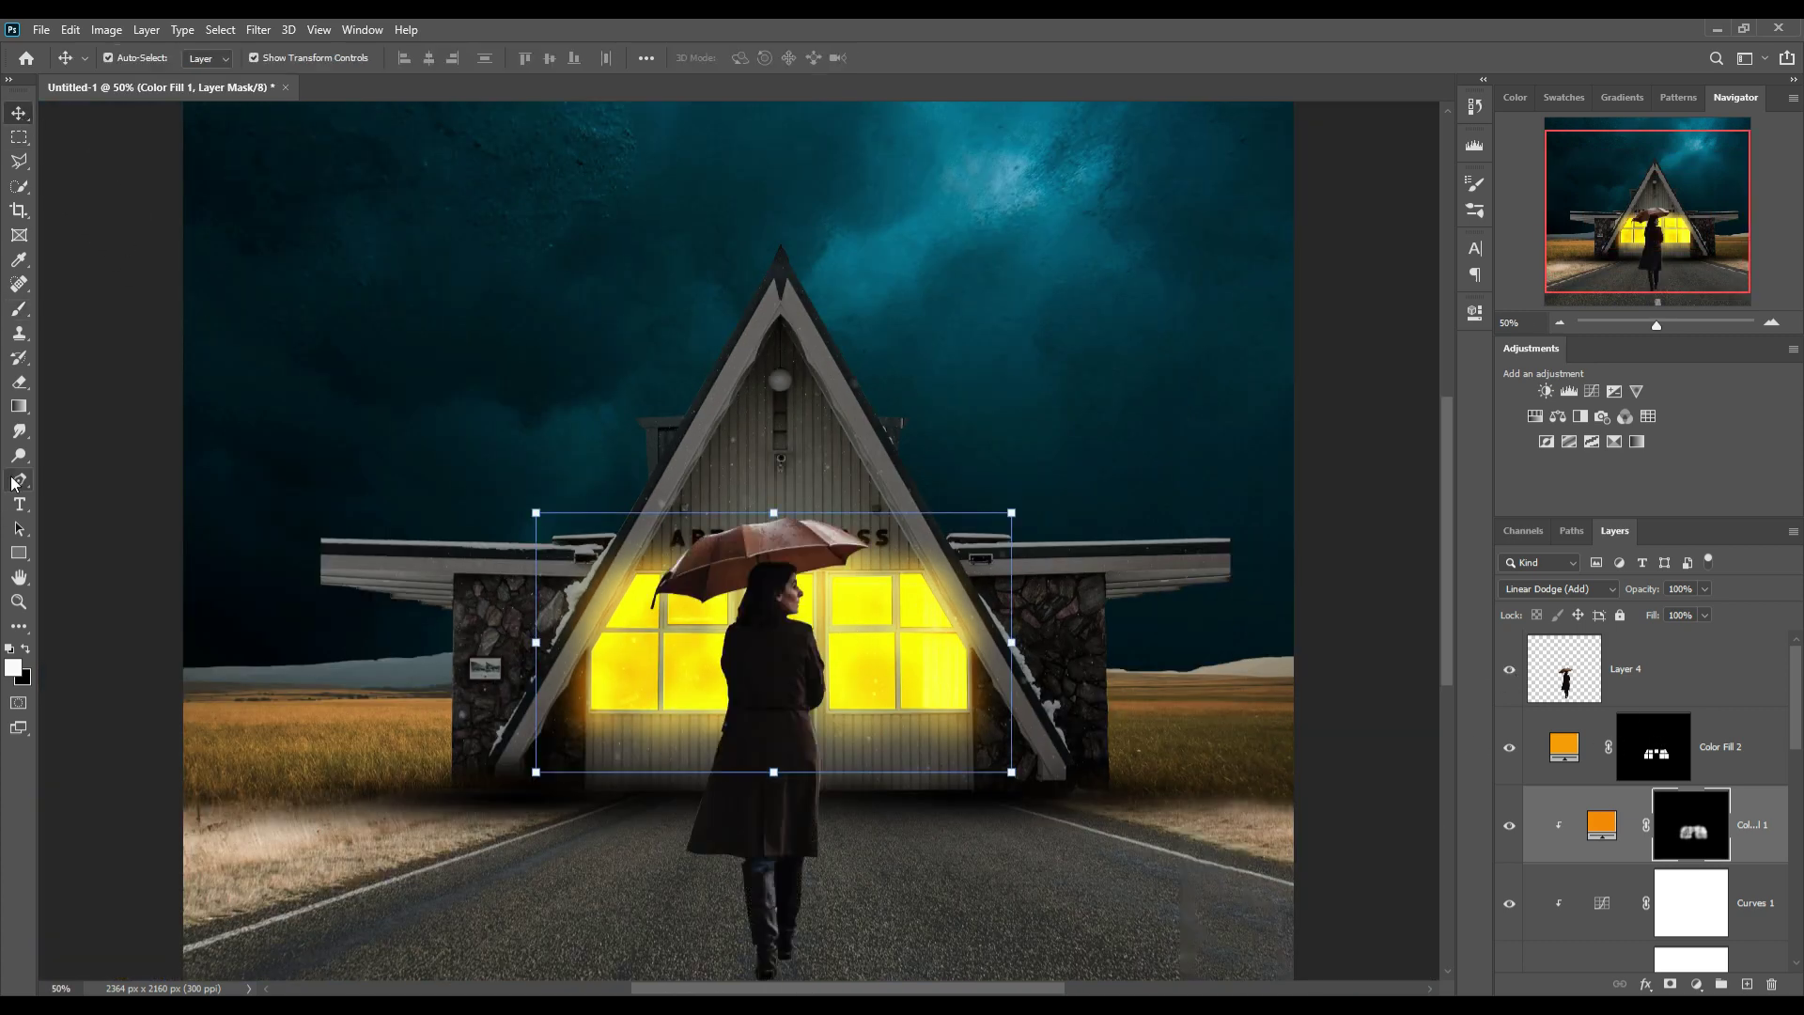
{"action": "left_click", "coordinate": [783, 529]}
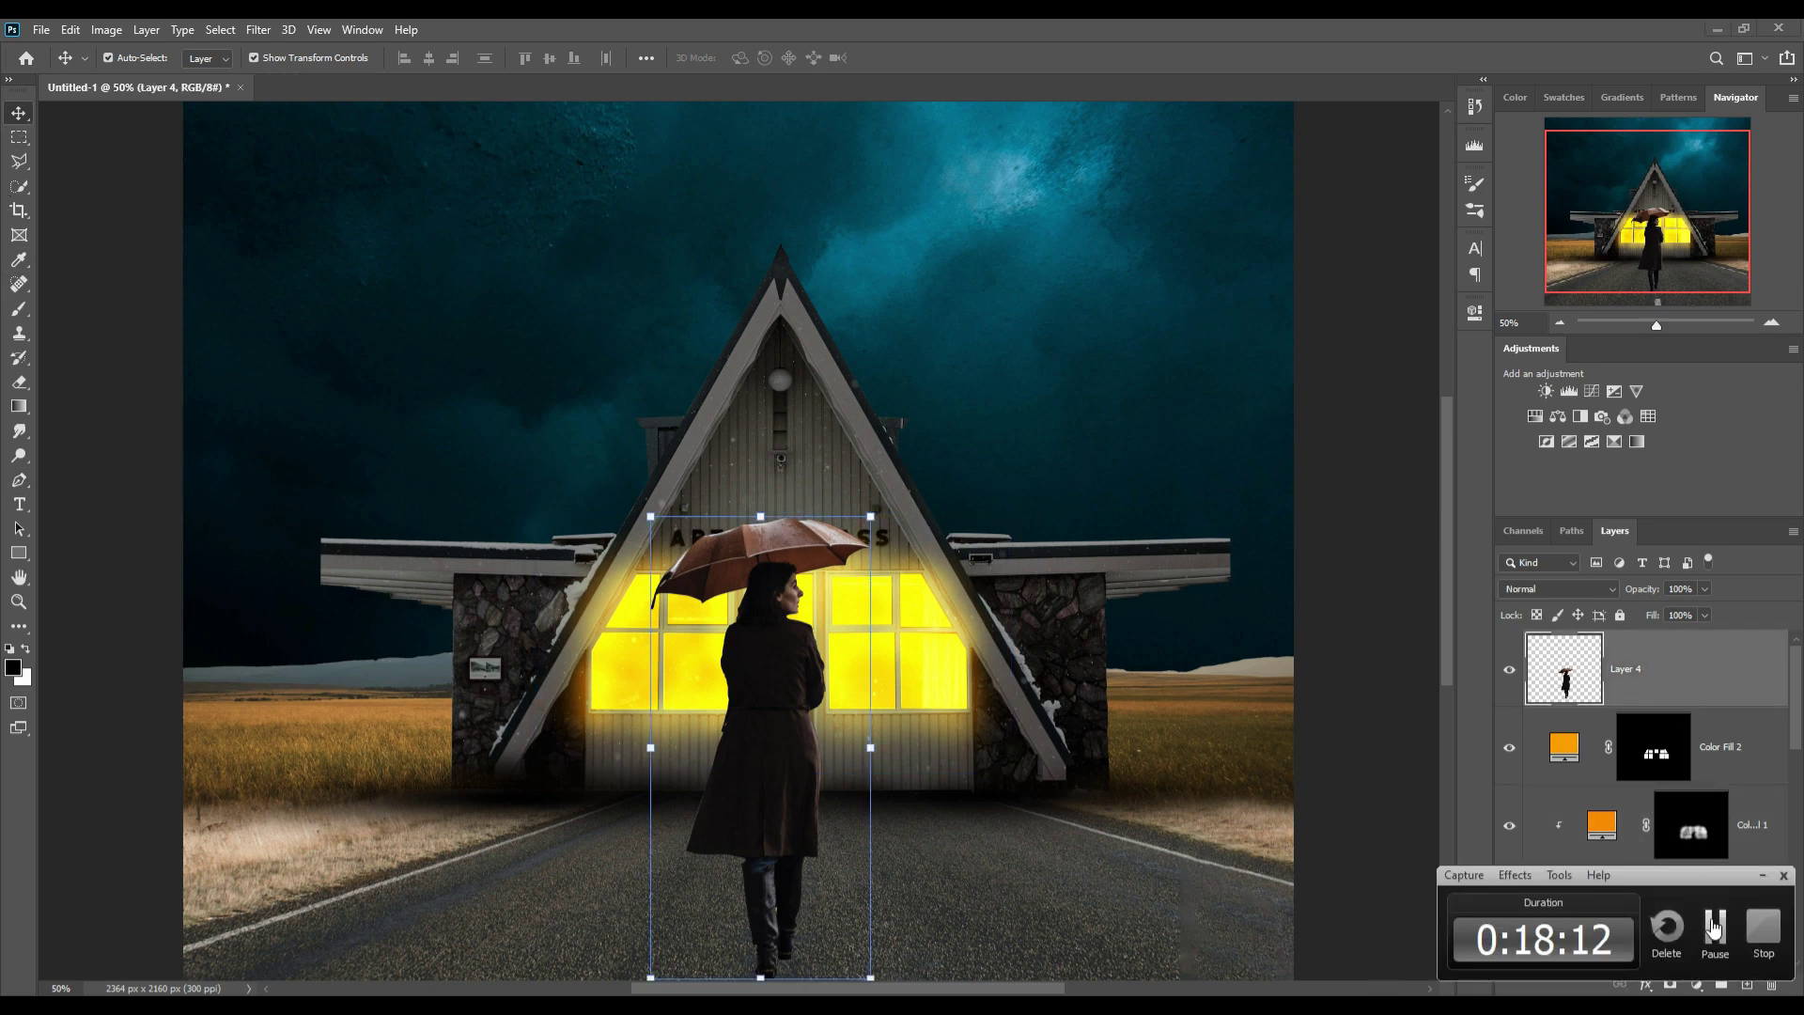
Add a new empty Layer 8 directly above the road layer, Layer 1.
{"action": "left_click", "coordinate": [1717, 752]}
{"action": "scroll", "coordinate": [1717, 757], "scroll_direction": "down", "scroll_amount": 3}
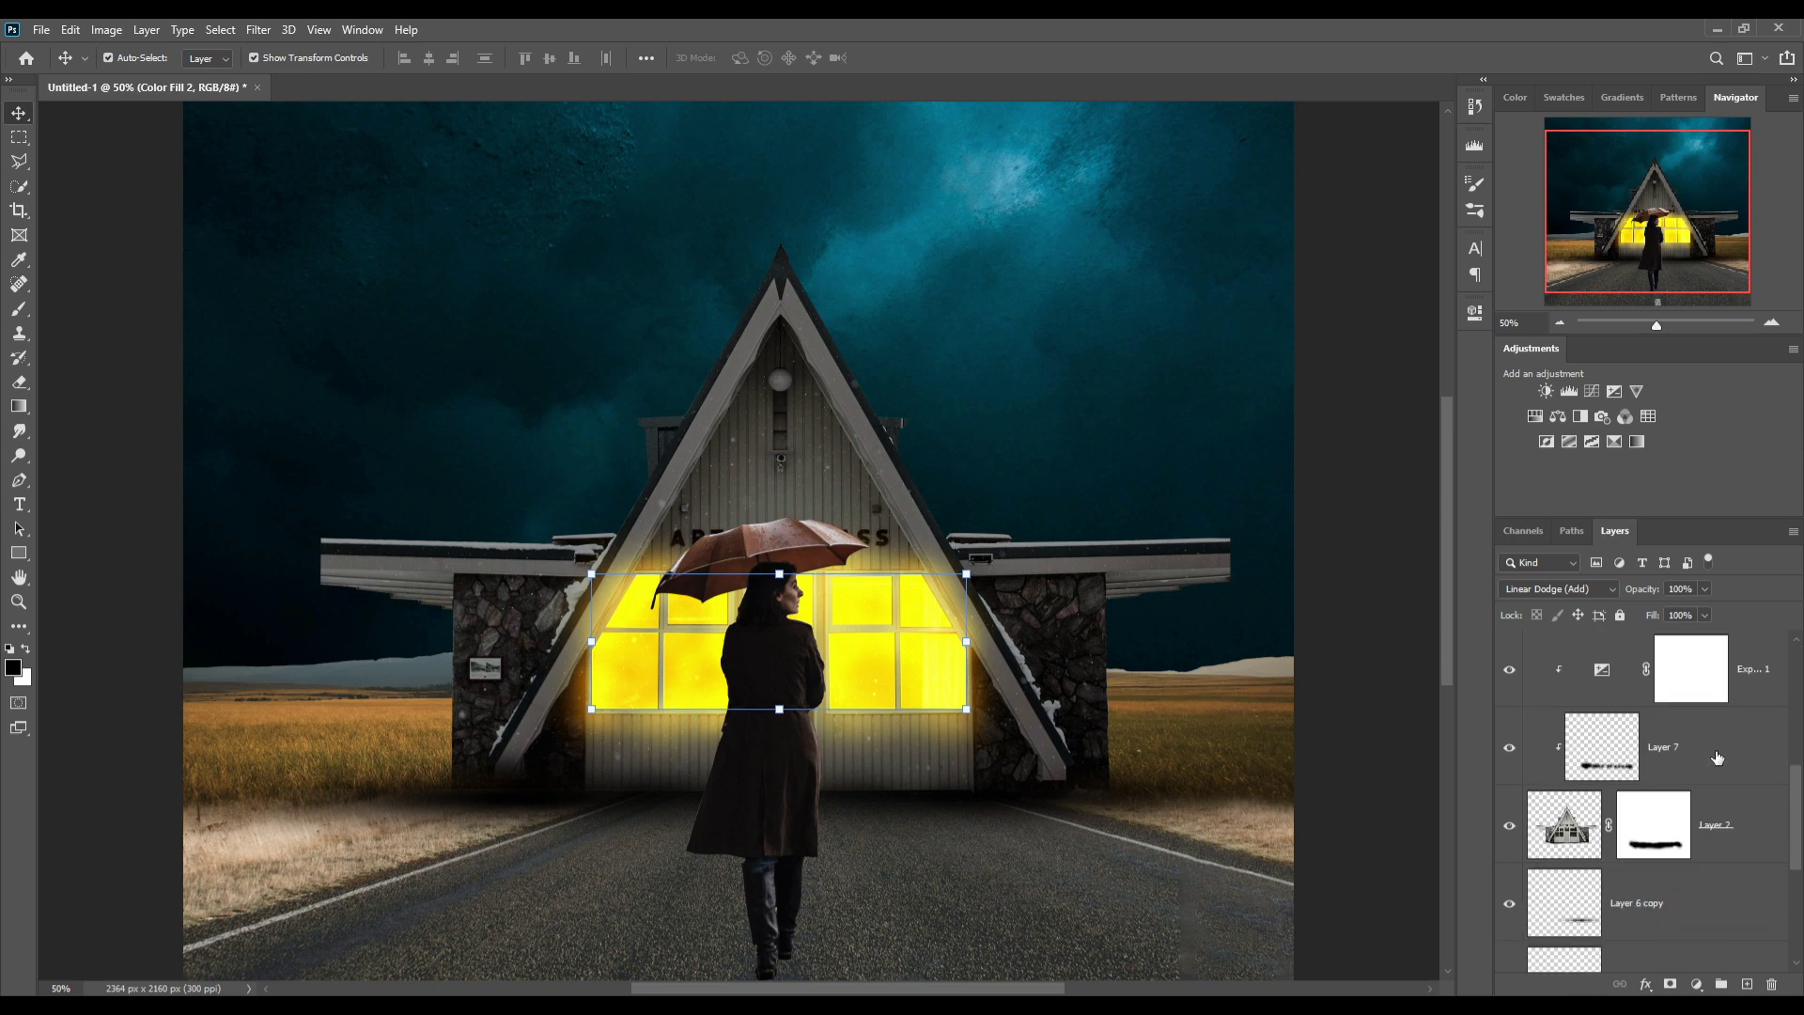
{"action": "scroll", "coordinate": [1717, 758], "scroll_direction": "down", "scroll_amount": 1}
{"action": "scroll", "coordinate": [1716, 758], "scroll_direction": "down", "scroll_amount": 1}
{"action": "left_click", "coordinate": [1752, 909]}
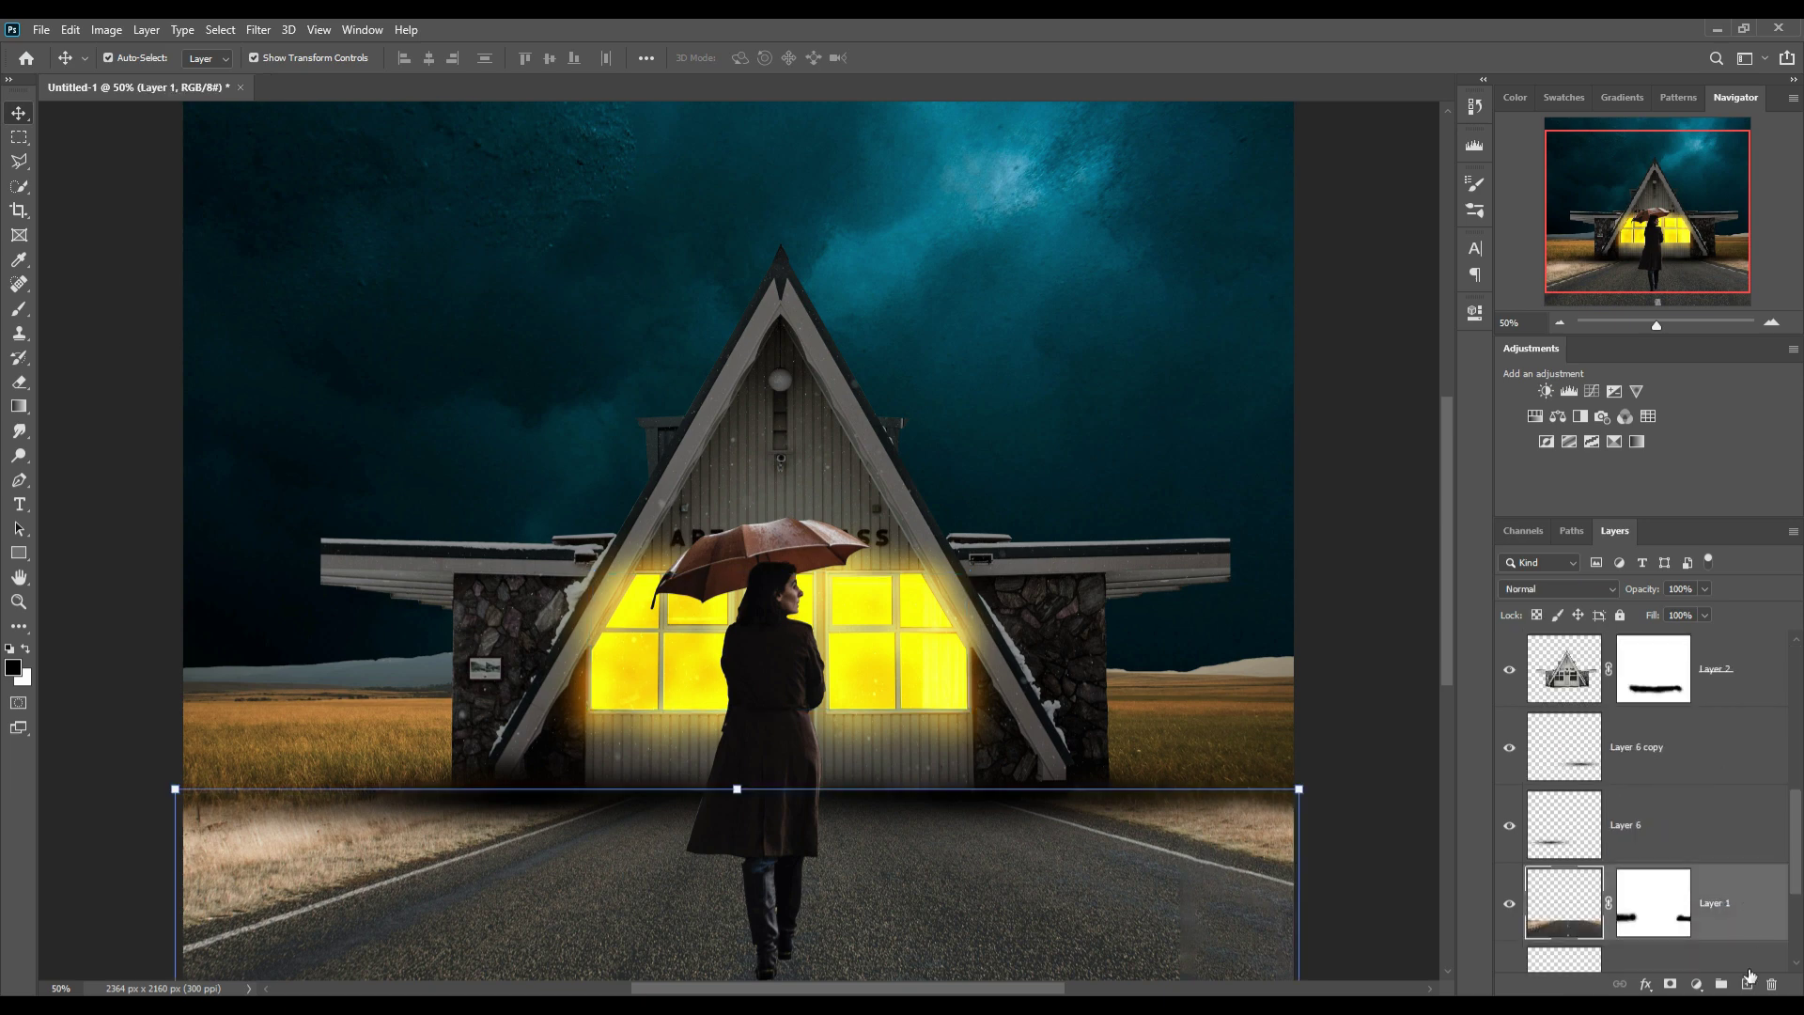
{"action": "left_click", "coordinate": [1748, 984]}
{"action": "left_click", "coordinate": [18, 310]}
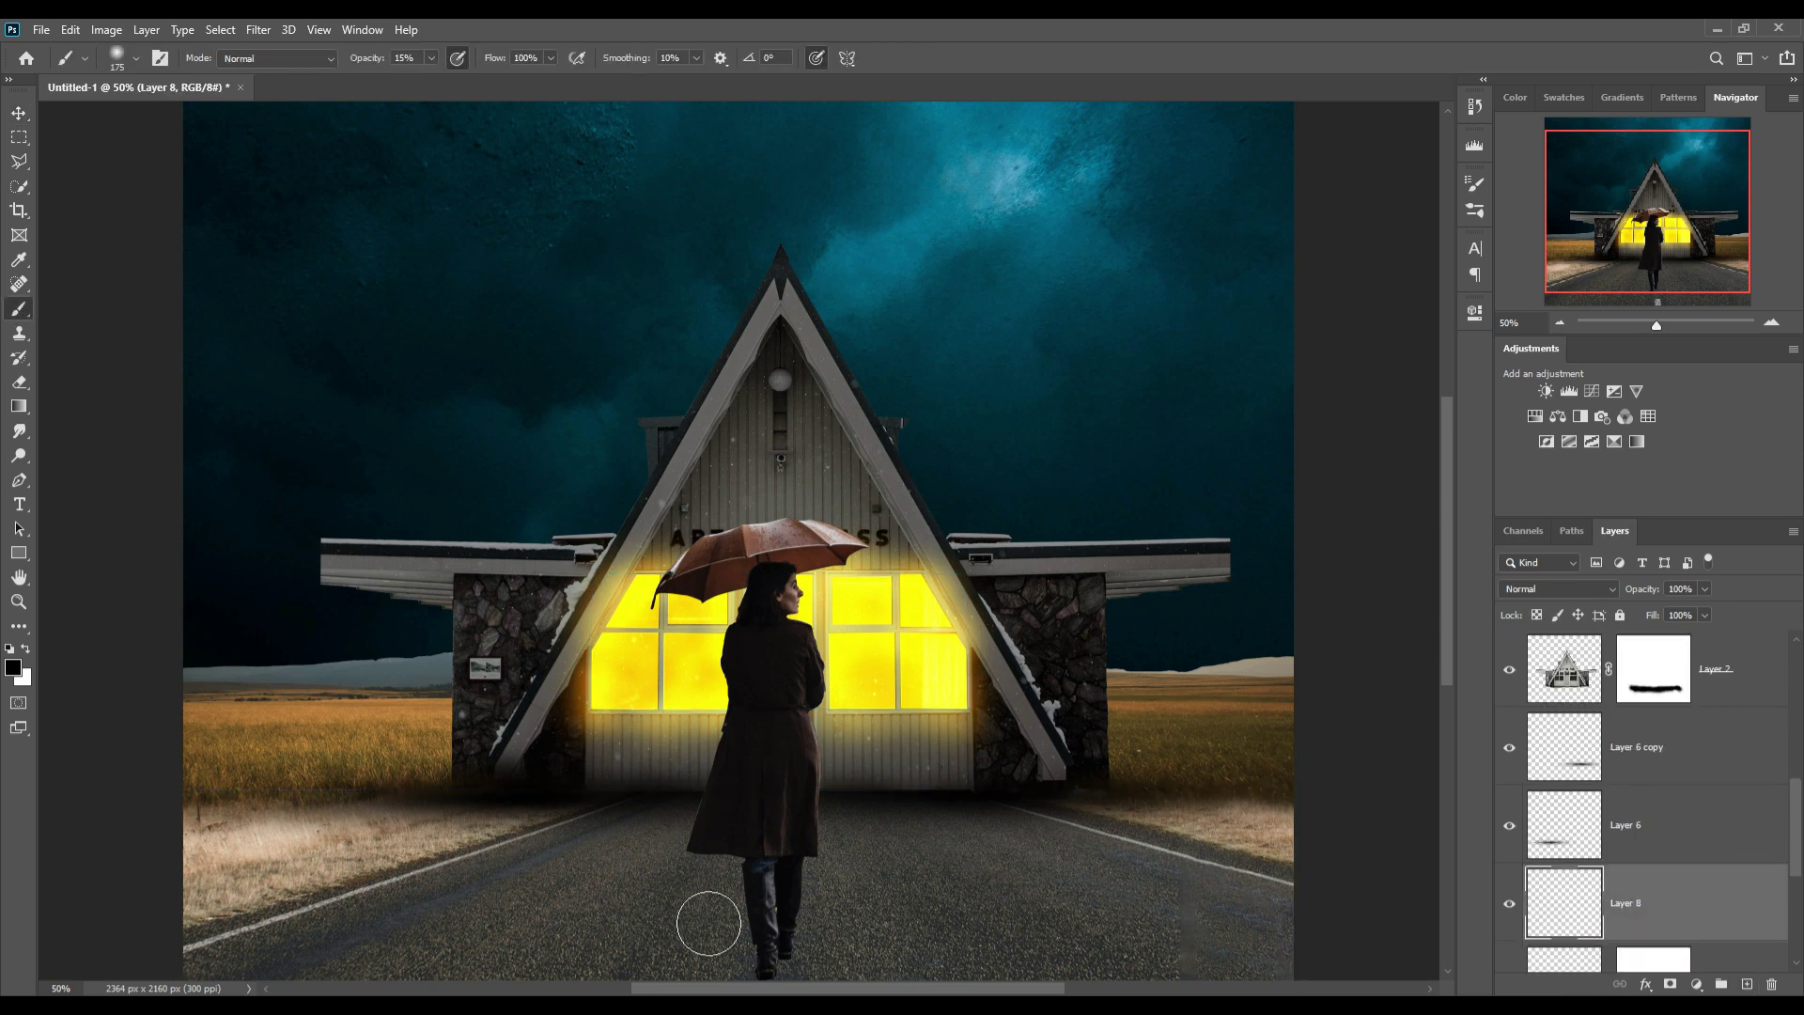
{"action": "scroll", "coordinate": [1662, 899], "scroll_direction": "down", "scroll_amount": 2}
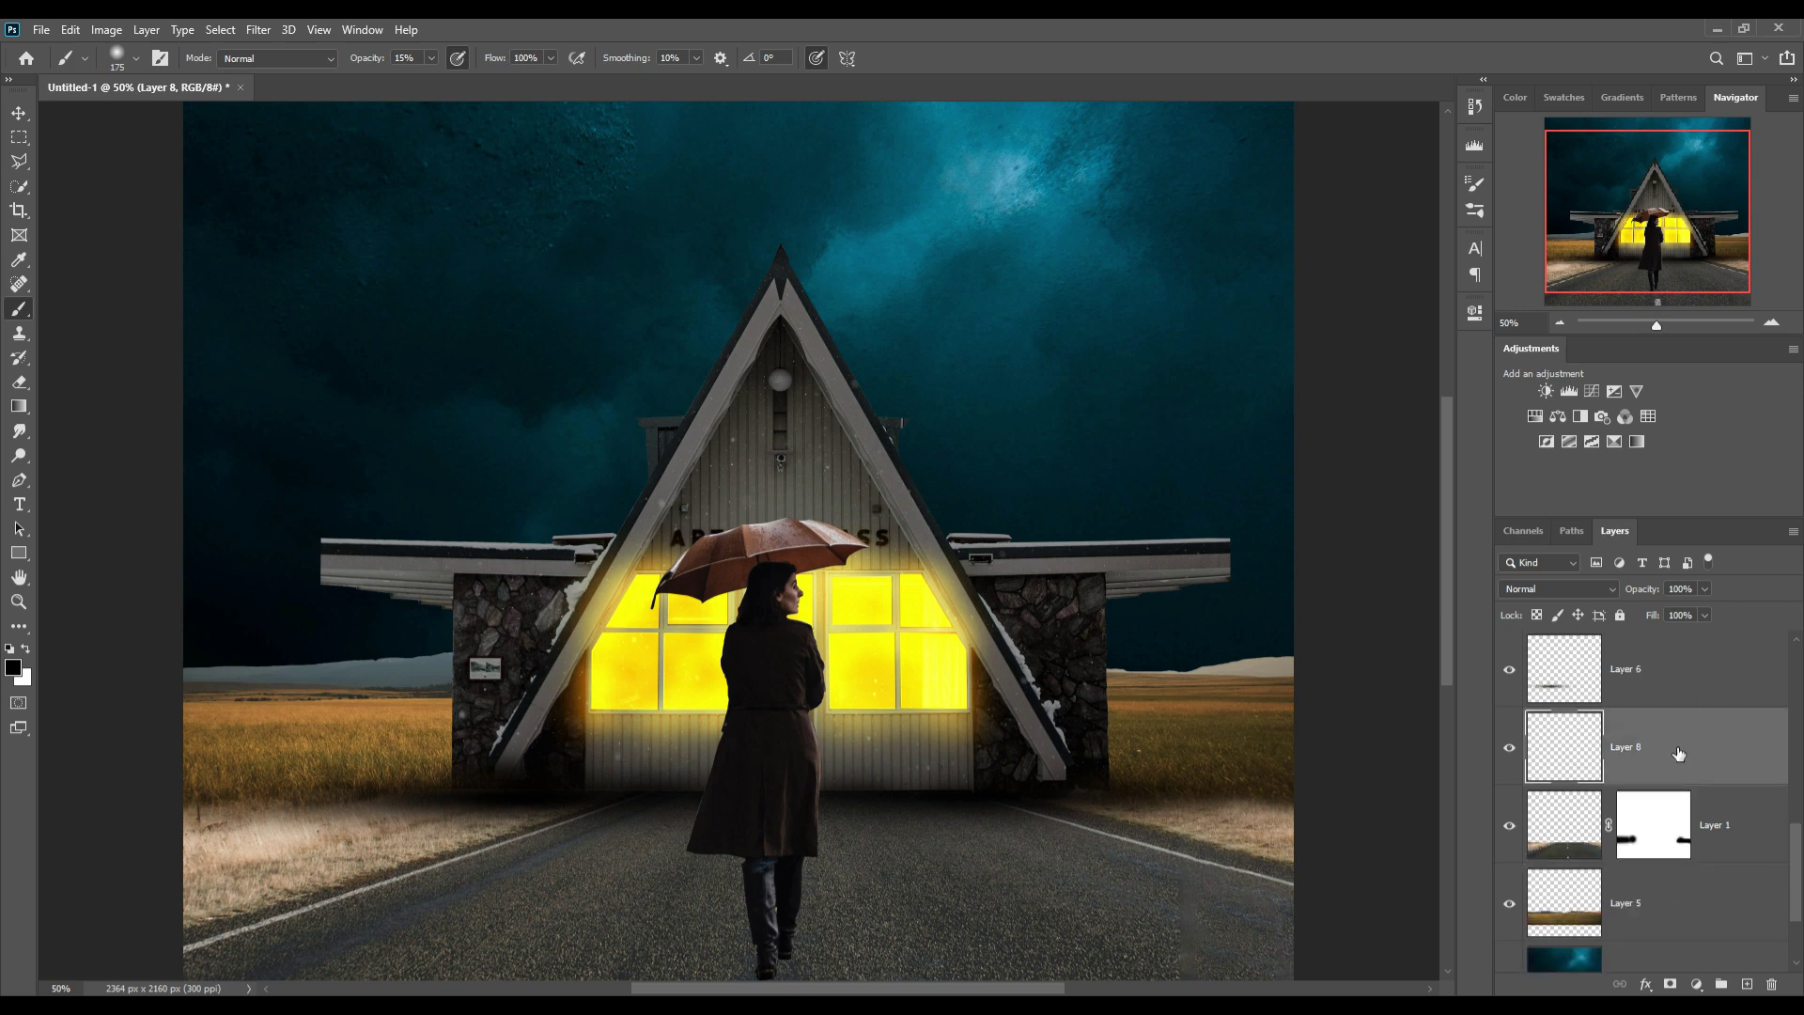
Clip Layer 8 to the road layer and set it to Linear Dodge (Add).
{"action": "right_click", "coordinate": [1666, 750]}
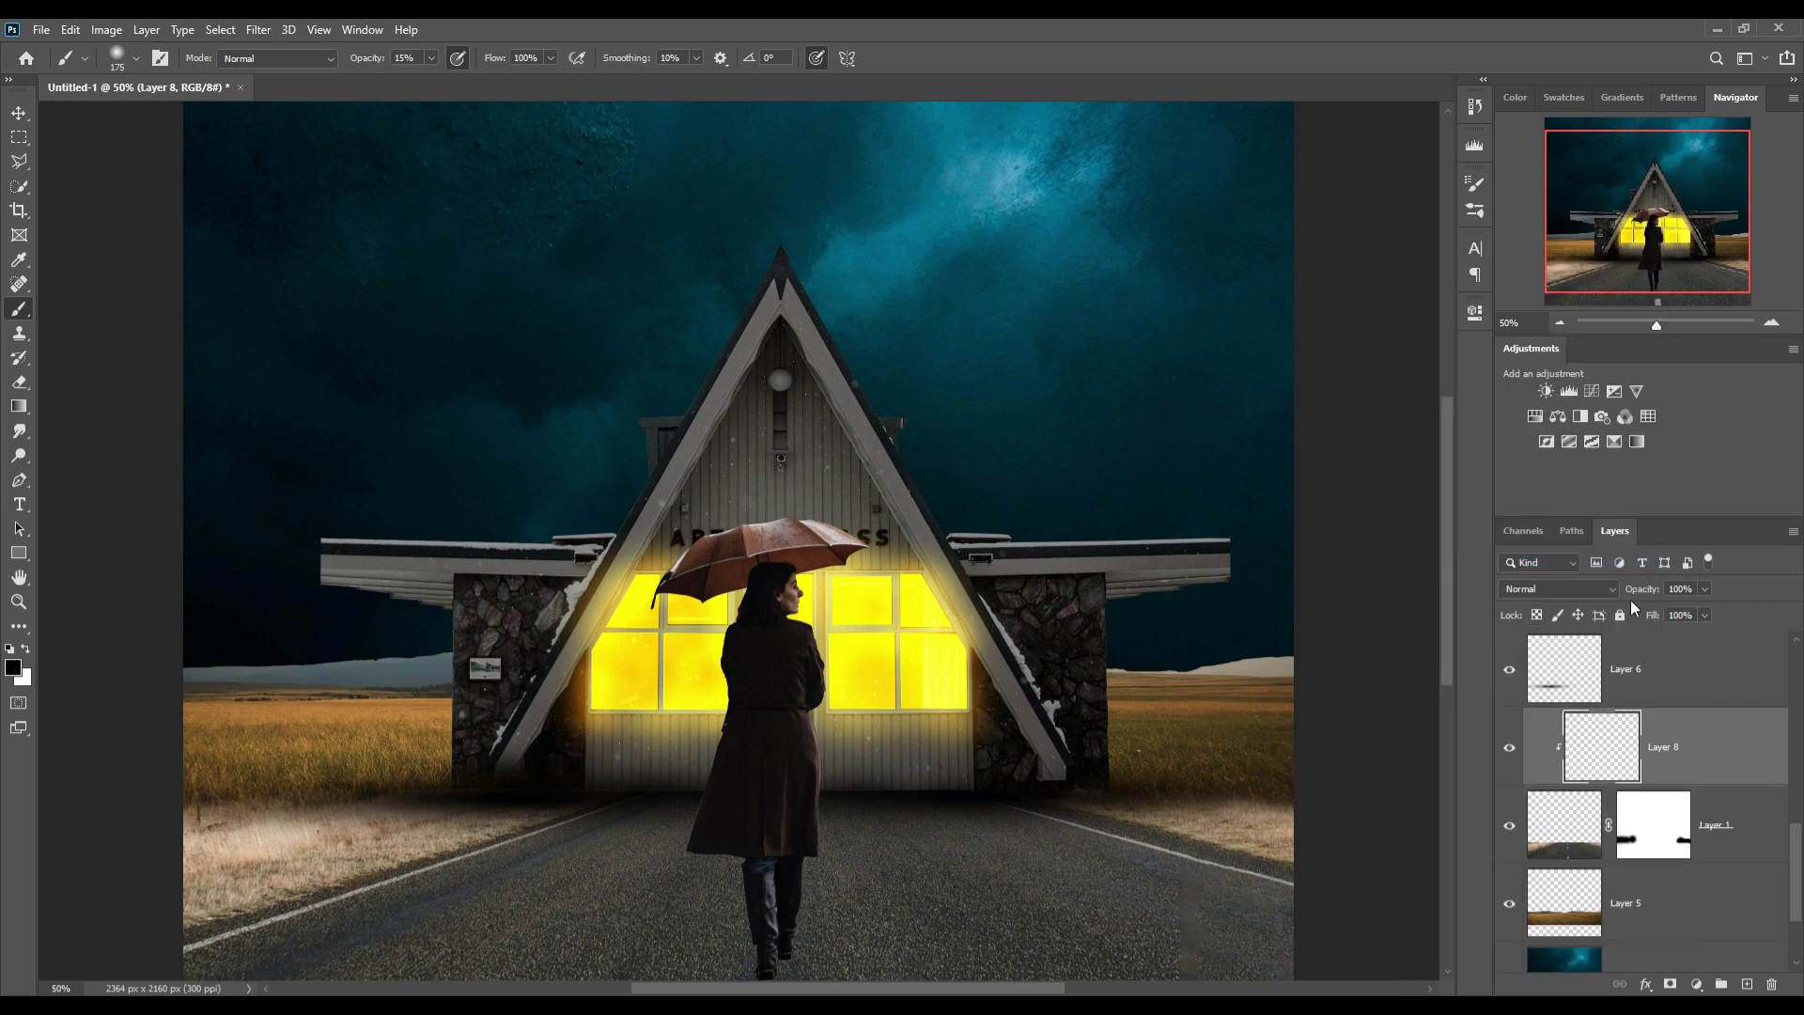
{"action": "left_click", "coordinate": [1564, 590]}
{"action": "left_click", "coordinate": [1568, 712]}
Add a Solid Color fill layer in orange (faa707) over the road.
{"action": "left_click", "coordinate": [1699, 988]}
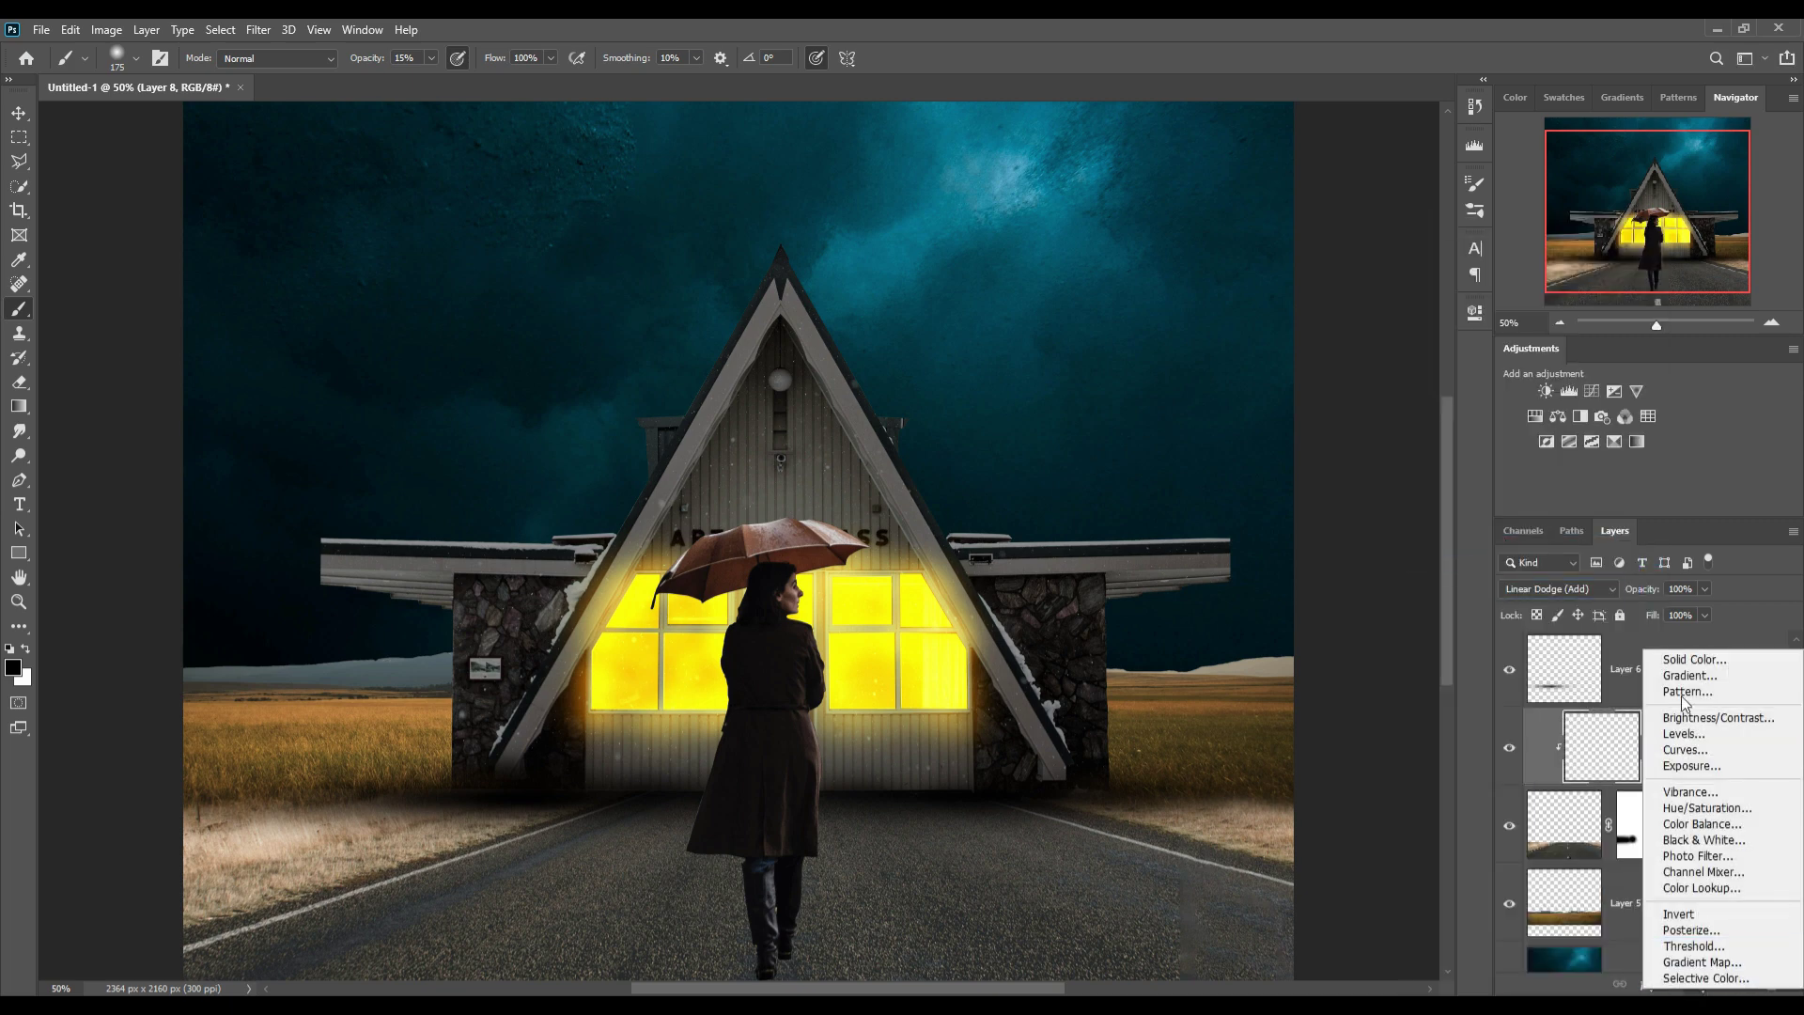
{"action": "left_click", "coordinate": [1686, 676]}
{"action": "key", "text": "Escape"}
{"action": "left_click", "coordinate": [1697, 984]}
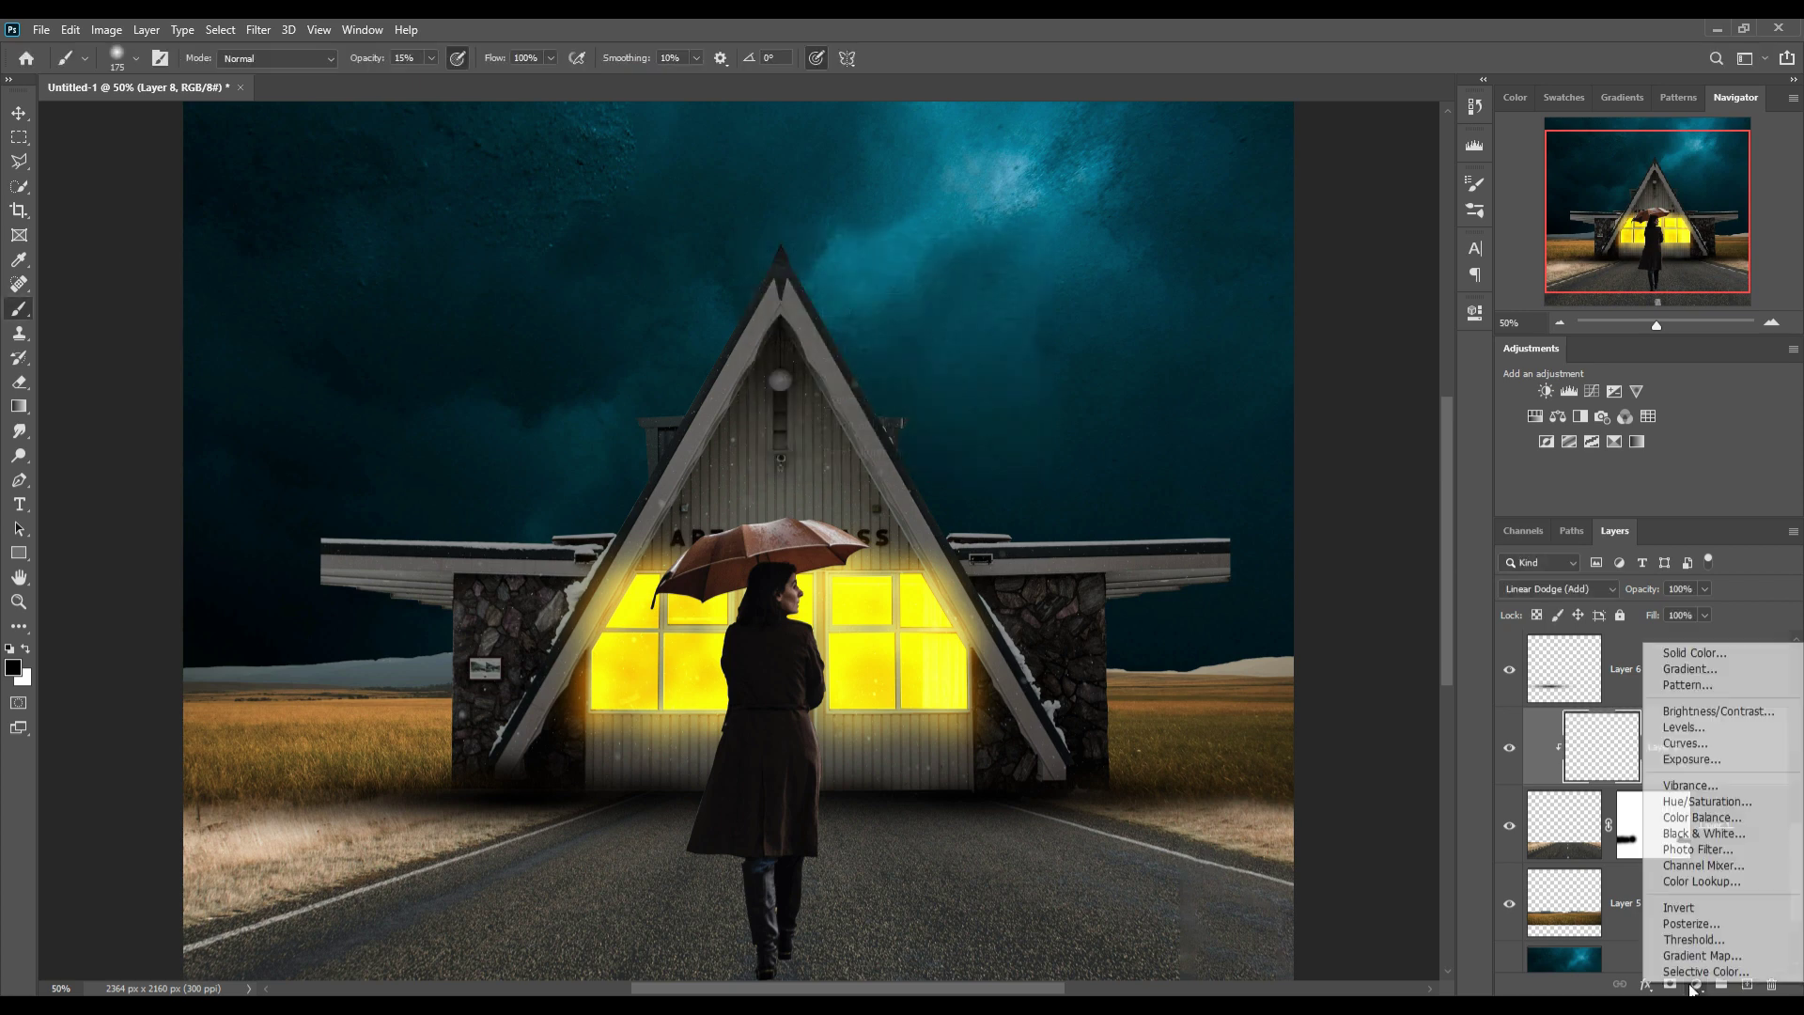
{"action": "left_click", "coordinate": [1682, 652]}
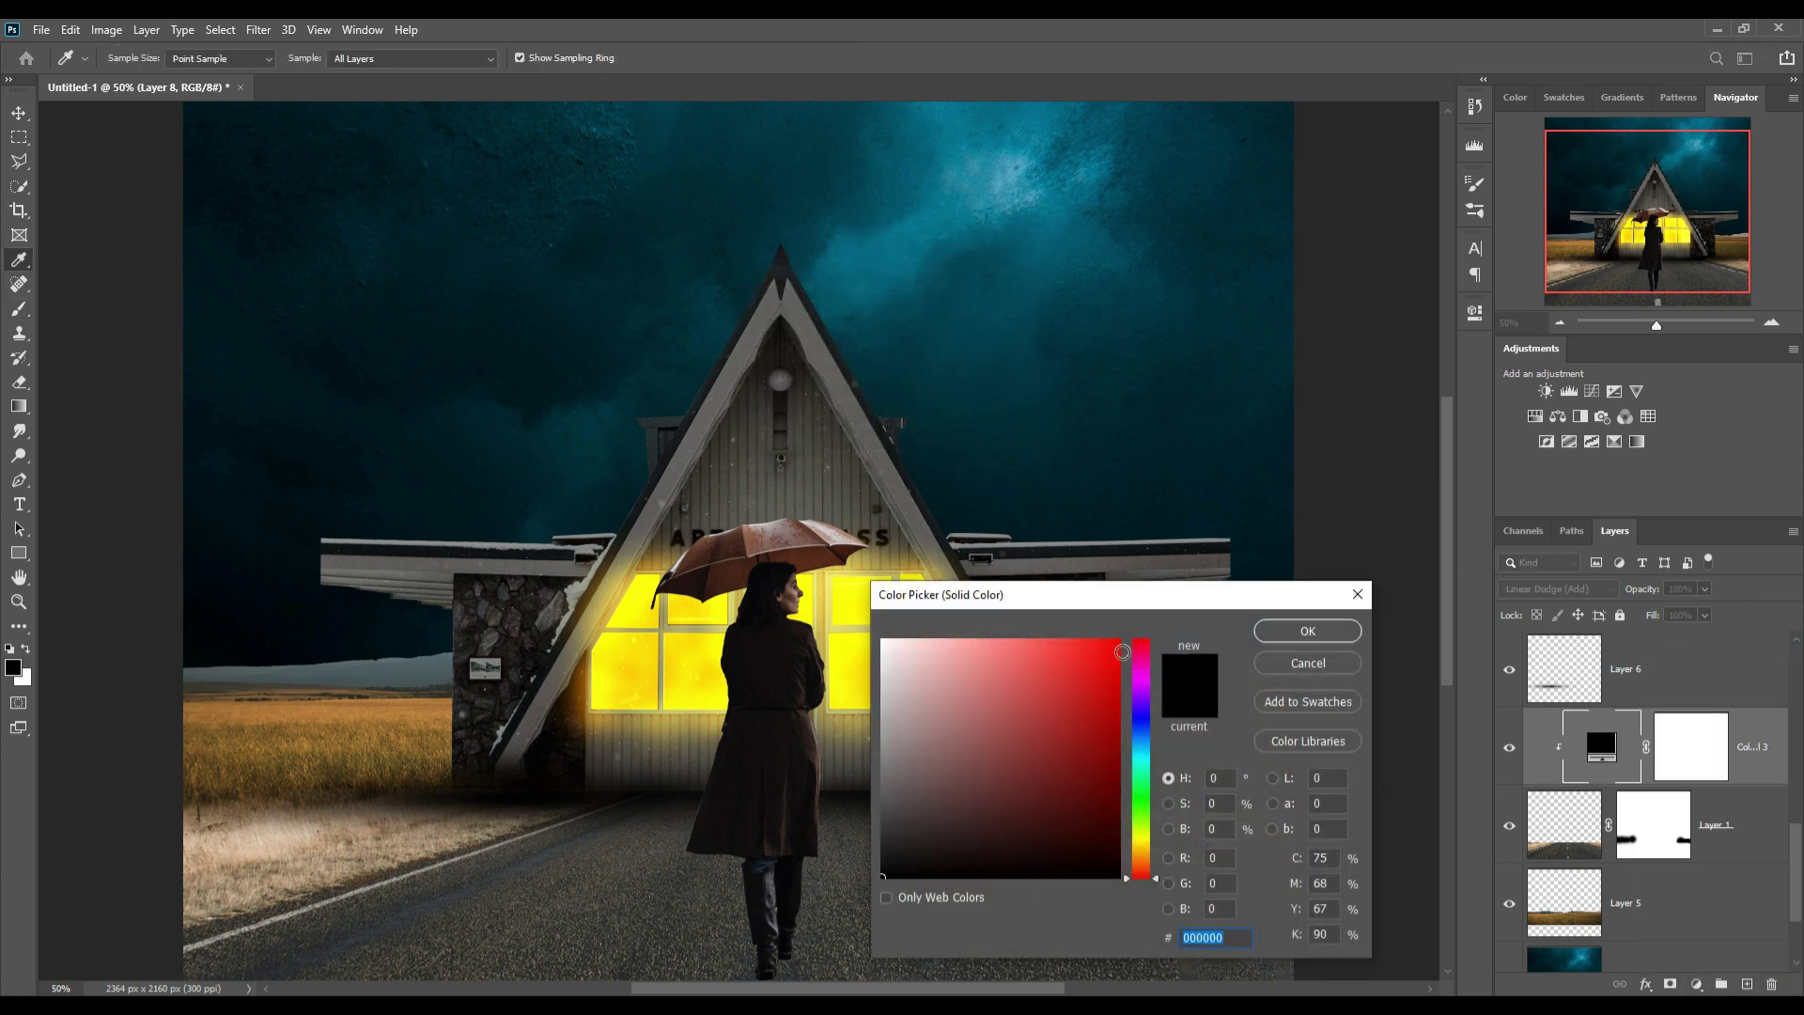
{"action": "left_click", "coordinate": [1122, 651]}
{"action": "left_click_drag", "start_coordinate": [1143, 874], "coordinate": [1143, 862]}
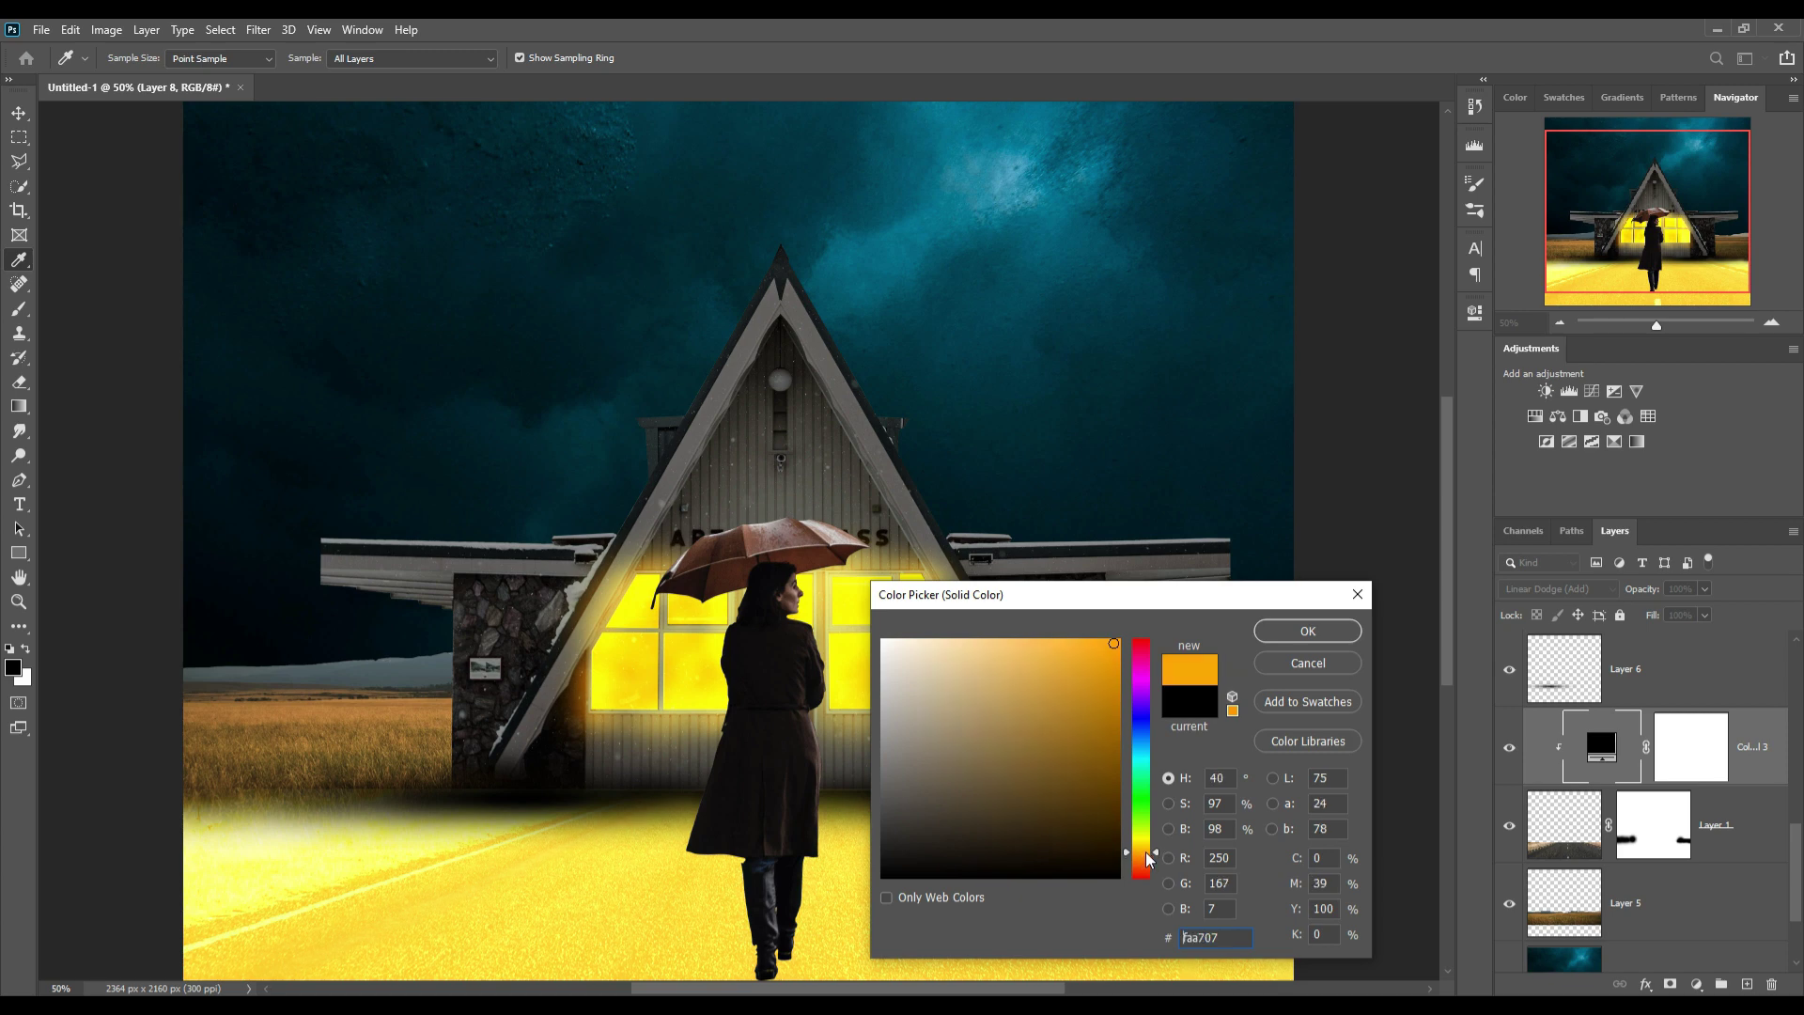
{"action": "left_click", "coordinate": [1307, 631]}
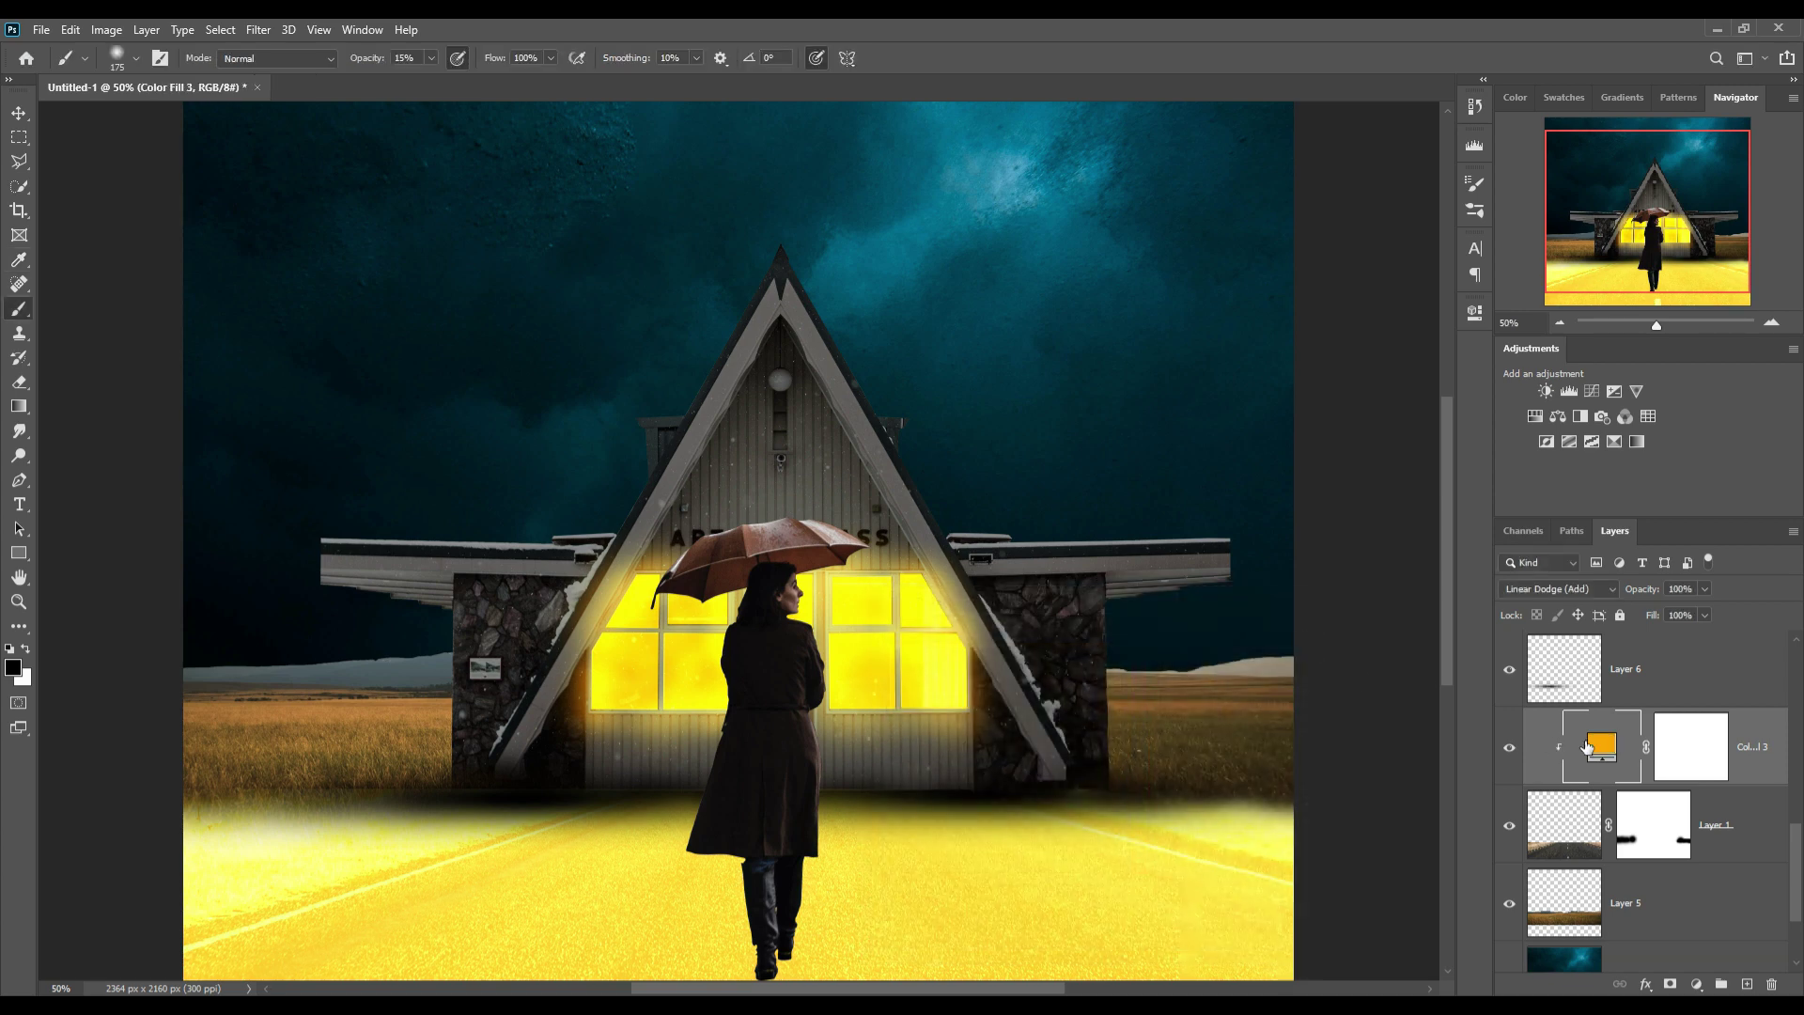
{"action": "left_click", "coordinate": [1694, 767]}
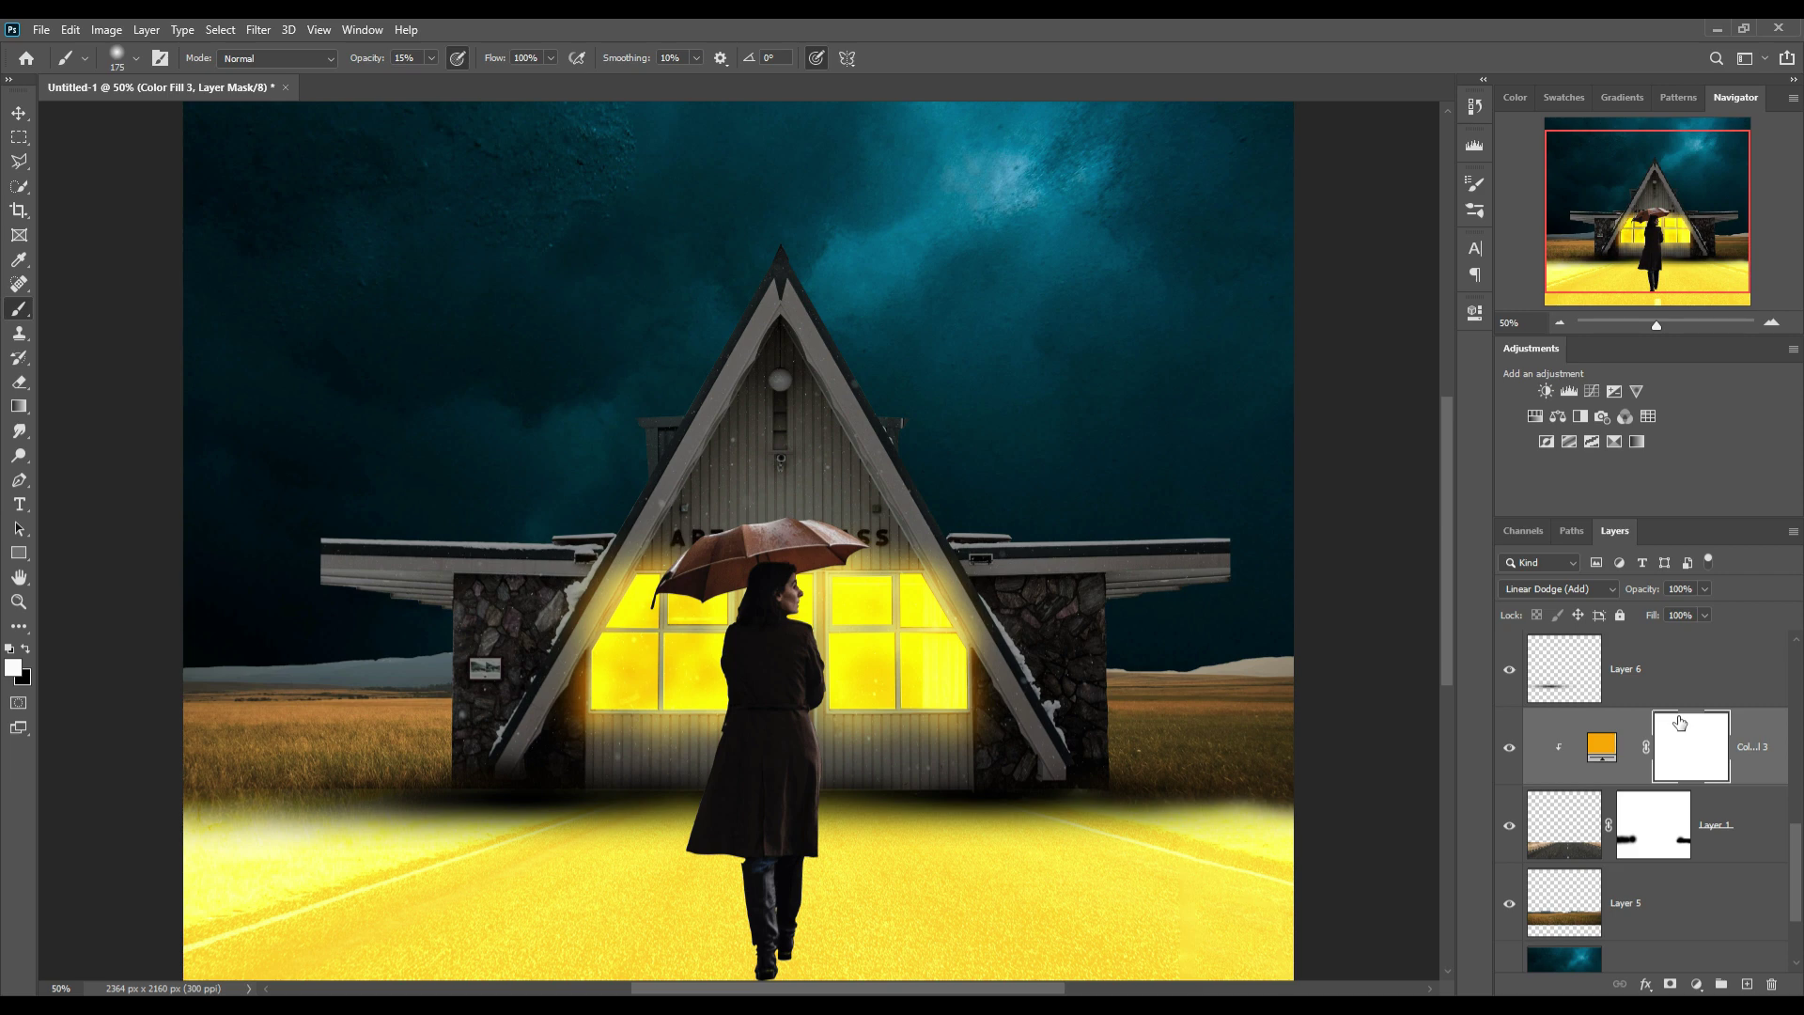
Invert Color Fill 3's mask and paint a large soft glow on the road around the woman.
{"action": "key", "text": "ctrl+i"}
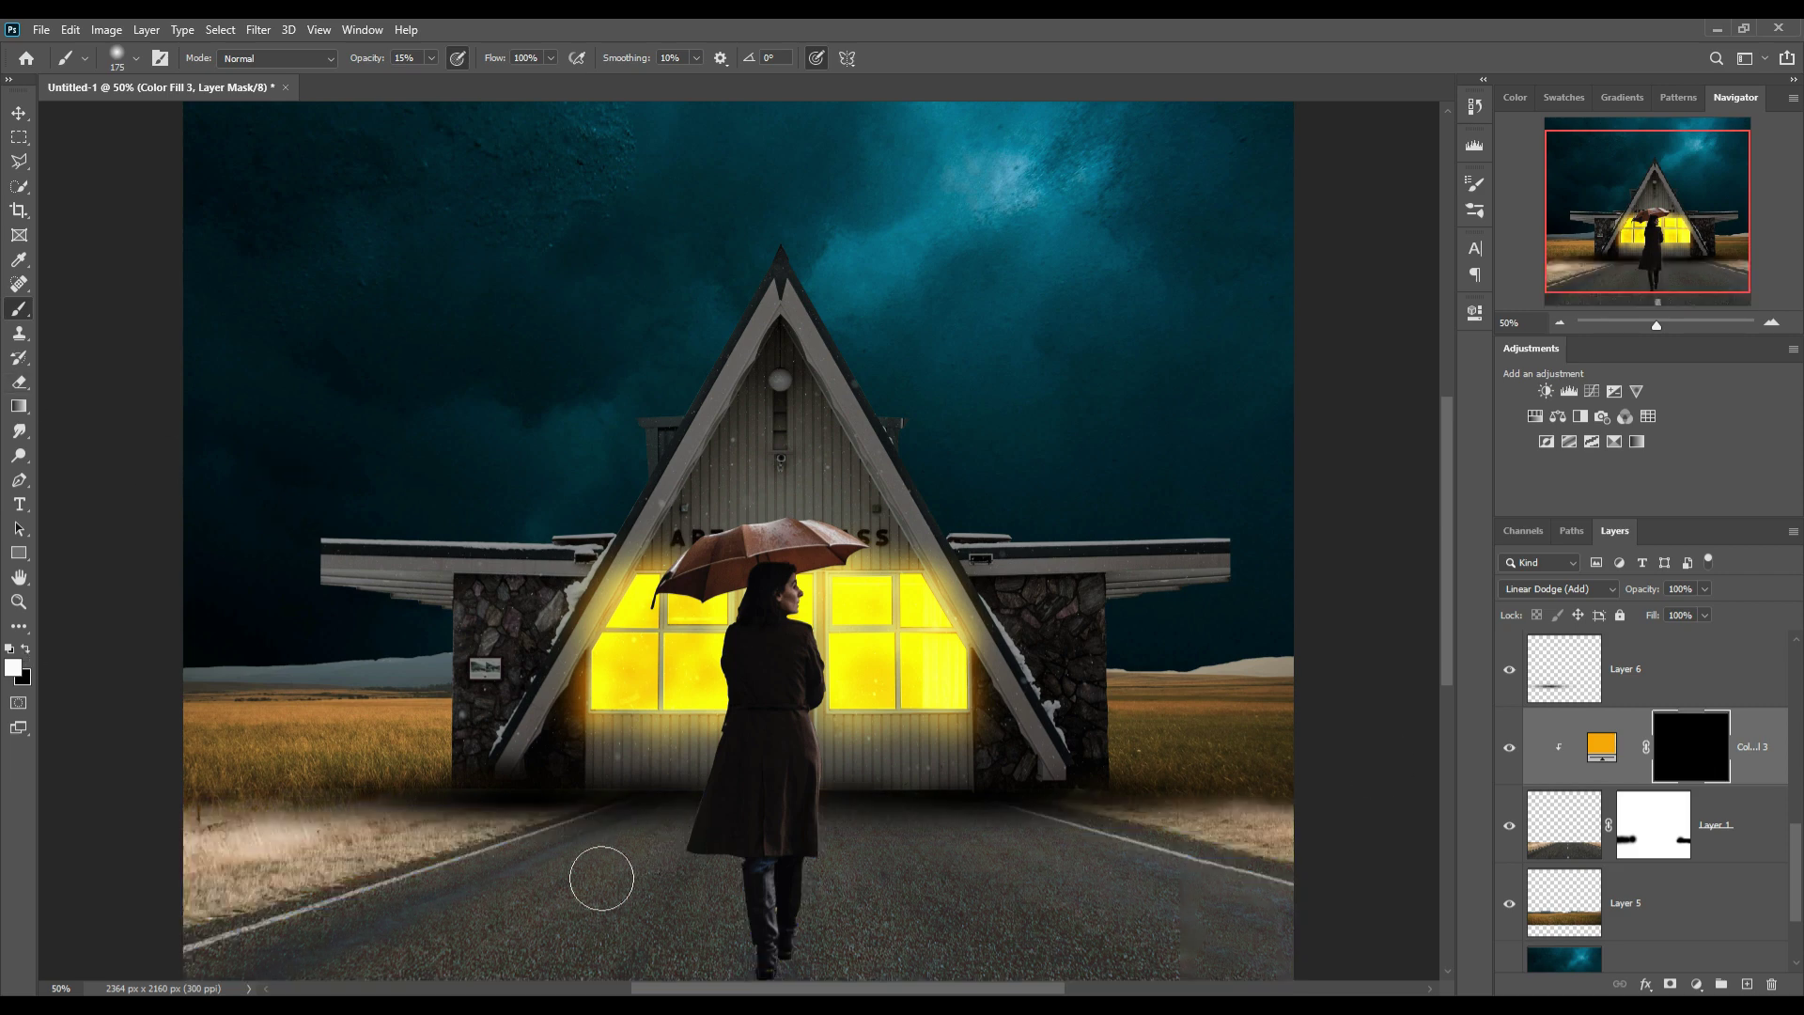
{"action": "key", "text": "bracketright"}
{"action": "key", "text": "bracketright"}
{"action": "key", "text": "bracketright"}
{"action": "key", "text": "bracketright"}
{"action": "mouse_move", "coordinate": [781, 935]}
{"action": "left_mouse_down"}
{"action": "mouse_move", "coordinate": [918, 918]}
{"action": "mouse_move", "coordinate": [987, 934]}
{"action": "mouse_move", "coordinate": [757, 934]}
{"action": "mouse_move", "coordinate": [751, 992]}
{"action": "mouse_move", "coordinate": [658, 987]}
{"action": "mouse_move", "coordinate": [1088, 987]}
{"action": "mouse_move", "coordinate": [1027, 987]}
{"action": "left_mouse_up"}
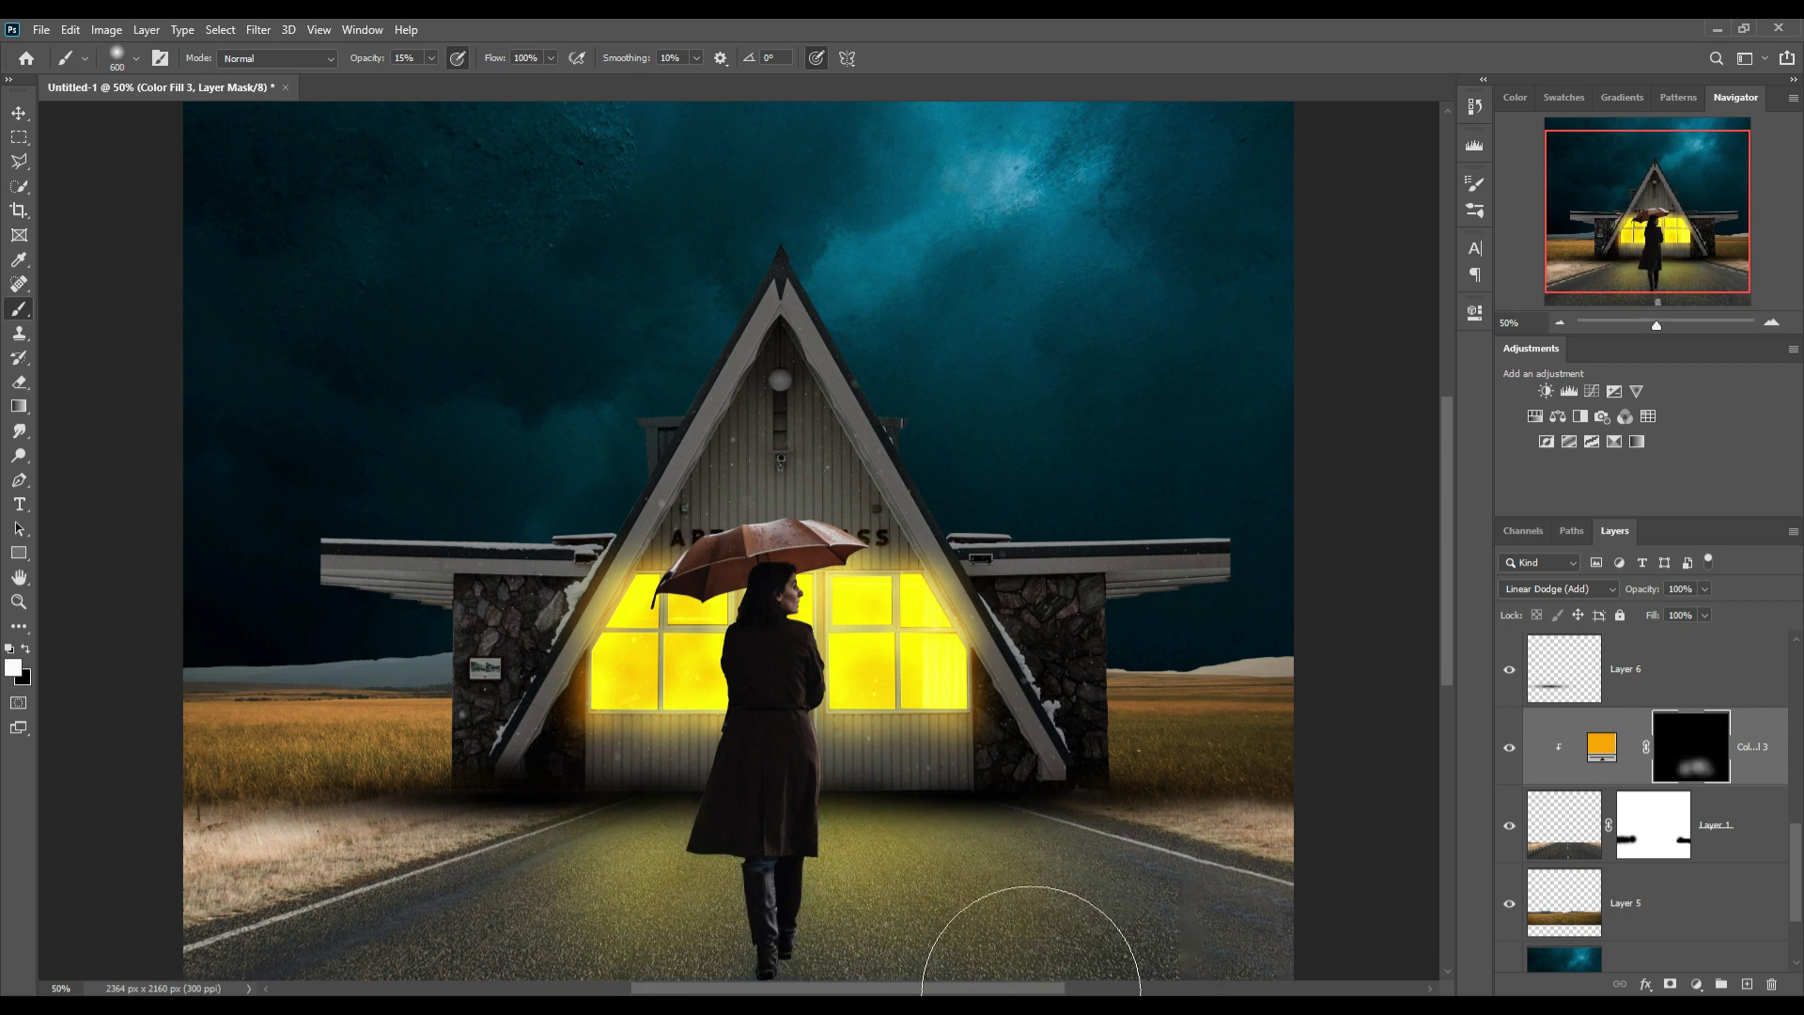
{"action": "mouse_move", "coordinate": [718, 985]}
{"action": "left_mouse_down"}
{"action": "mouse_move", "coordinate": [524, 965]}
{"action": "mouse_move", "coordinate": [736, 945]}
{"action": "left_mouse_up"}
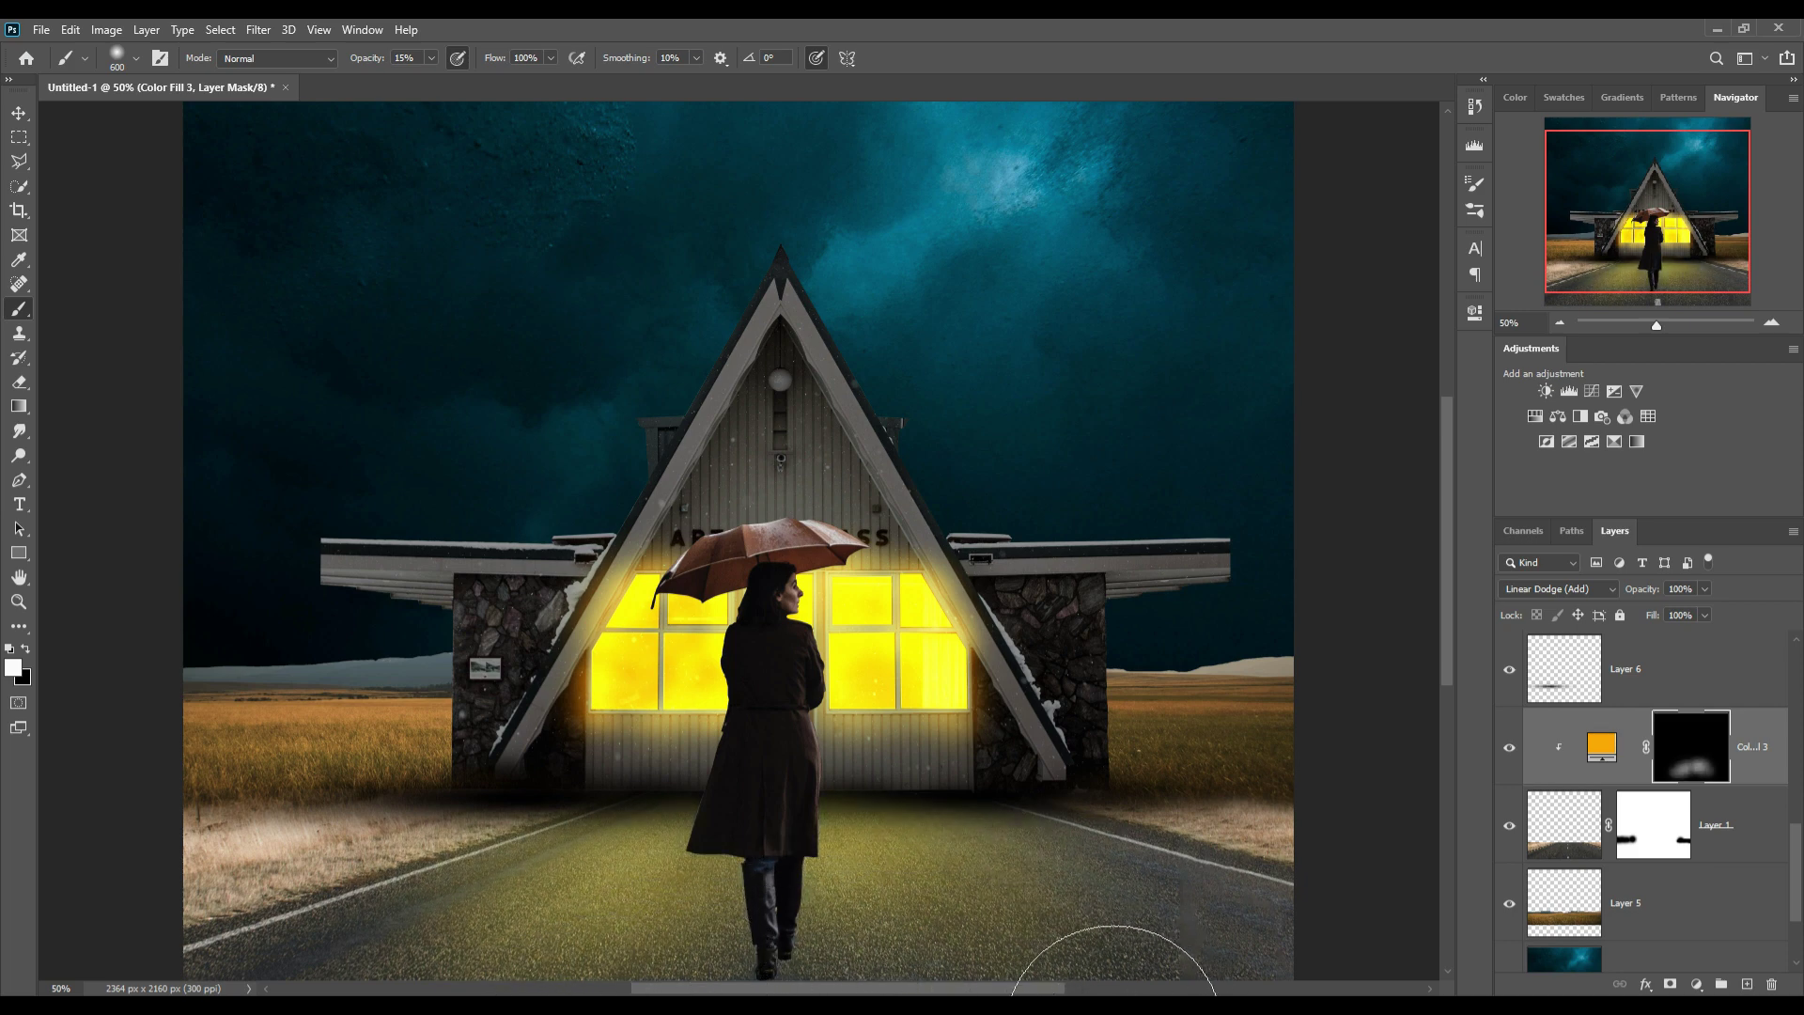
{"action": "mouse_move", "coordinate": [1065, 986]}
{"action": "left_mouse_down"}
{"action": "mouse_move", "coordinate": [1035, 1014]}
{"action": "mouse_move", "coordinate": [1053, 987]}
{"action": "left_mouse_up"}
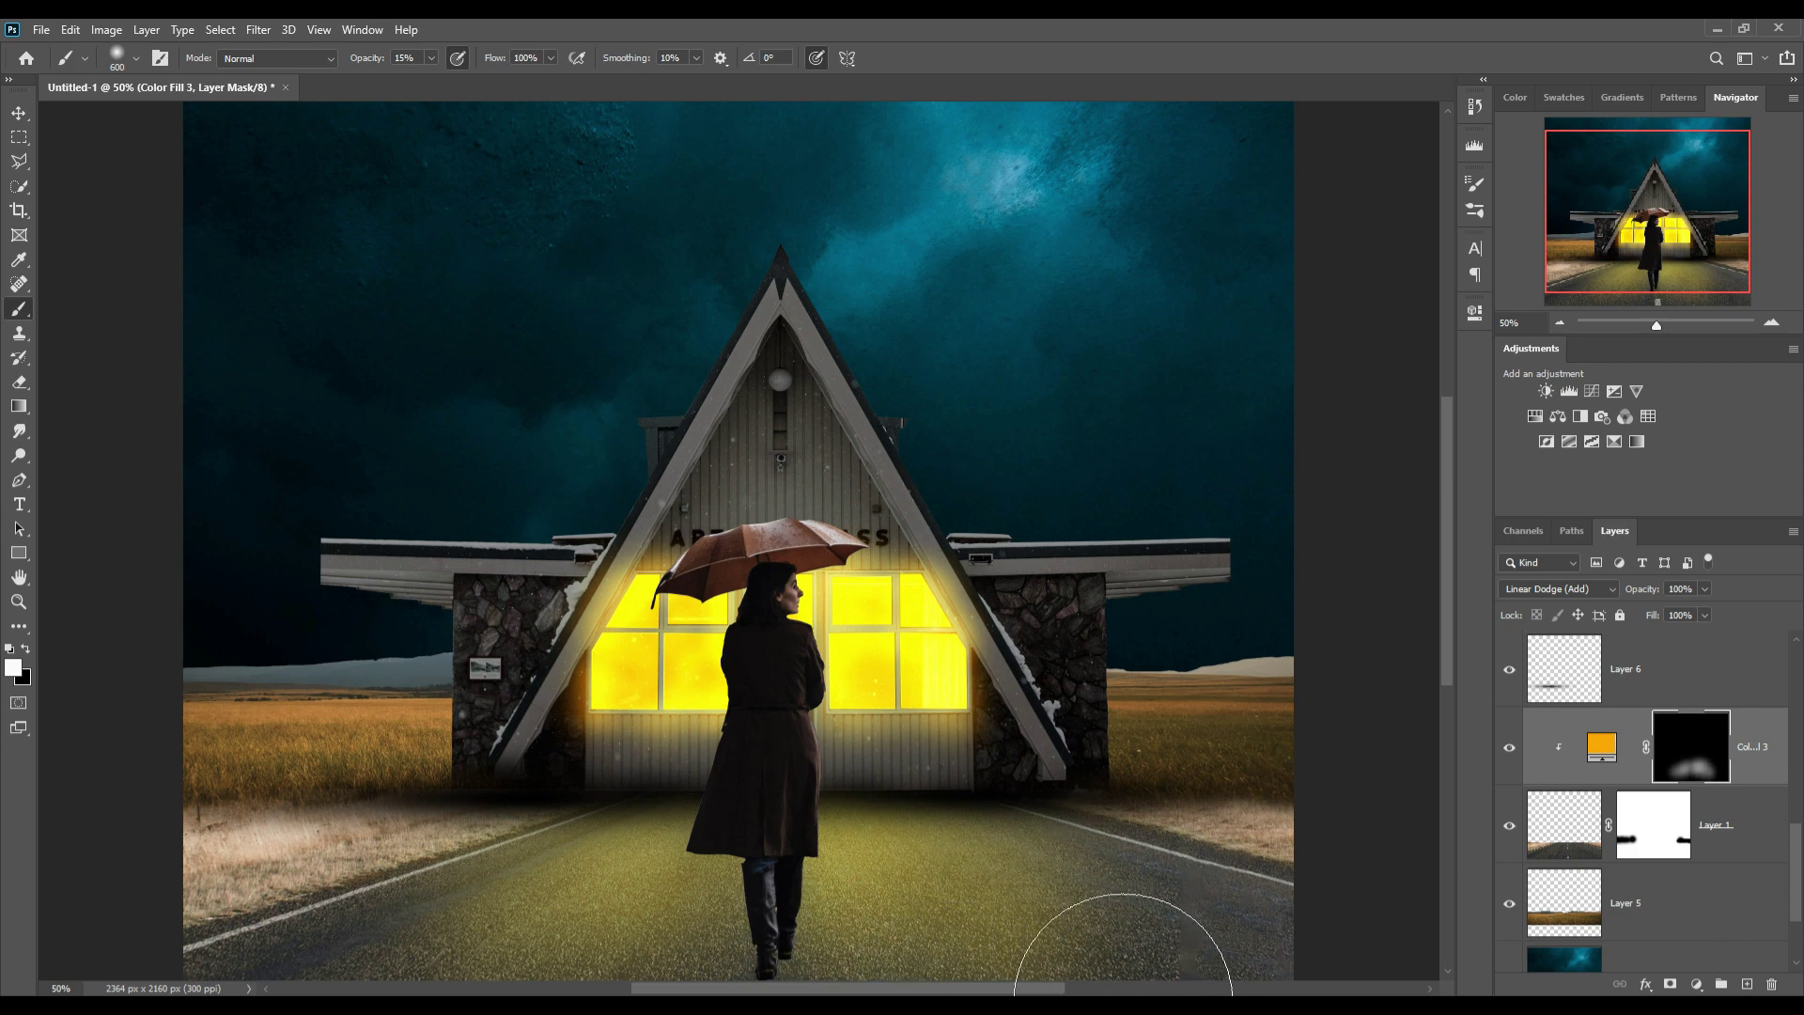
{"action": "key", "text": "ctrl+minus"}
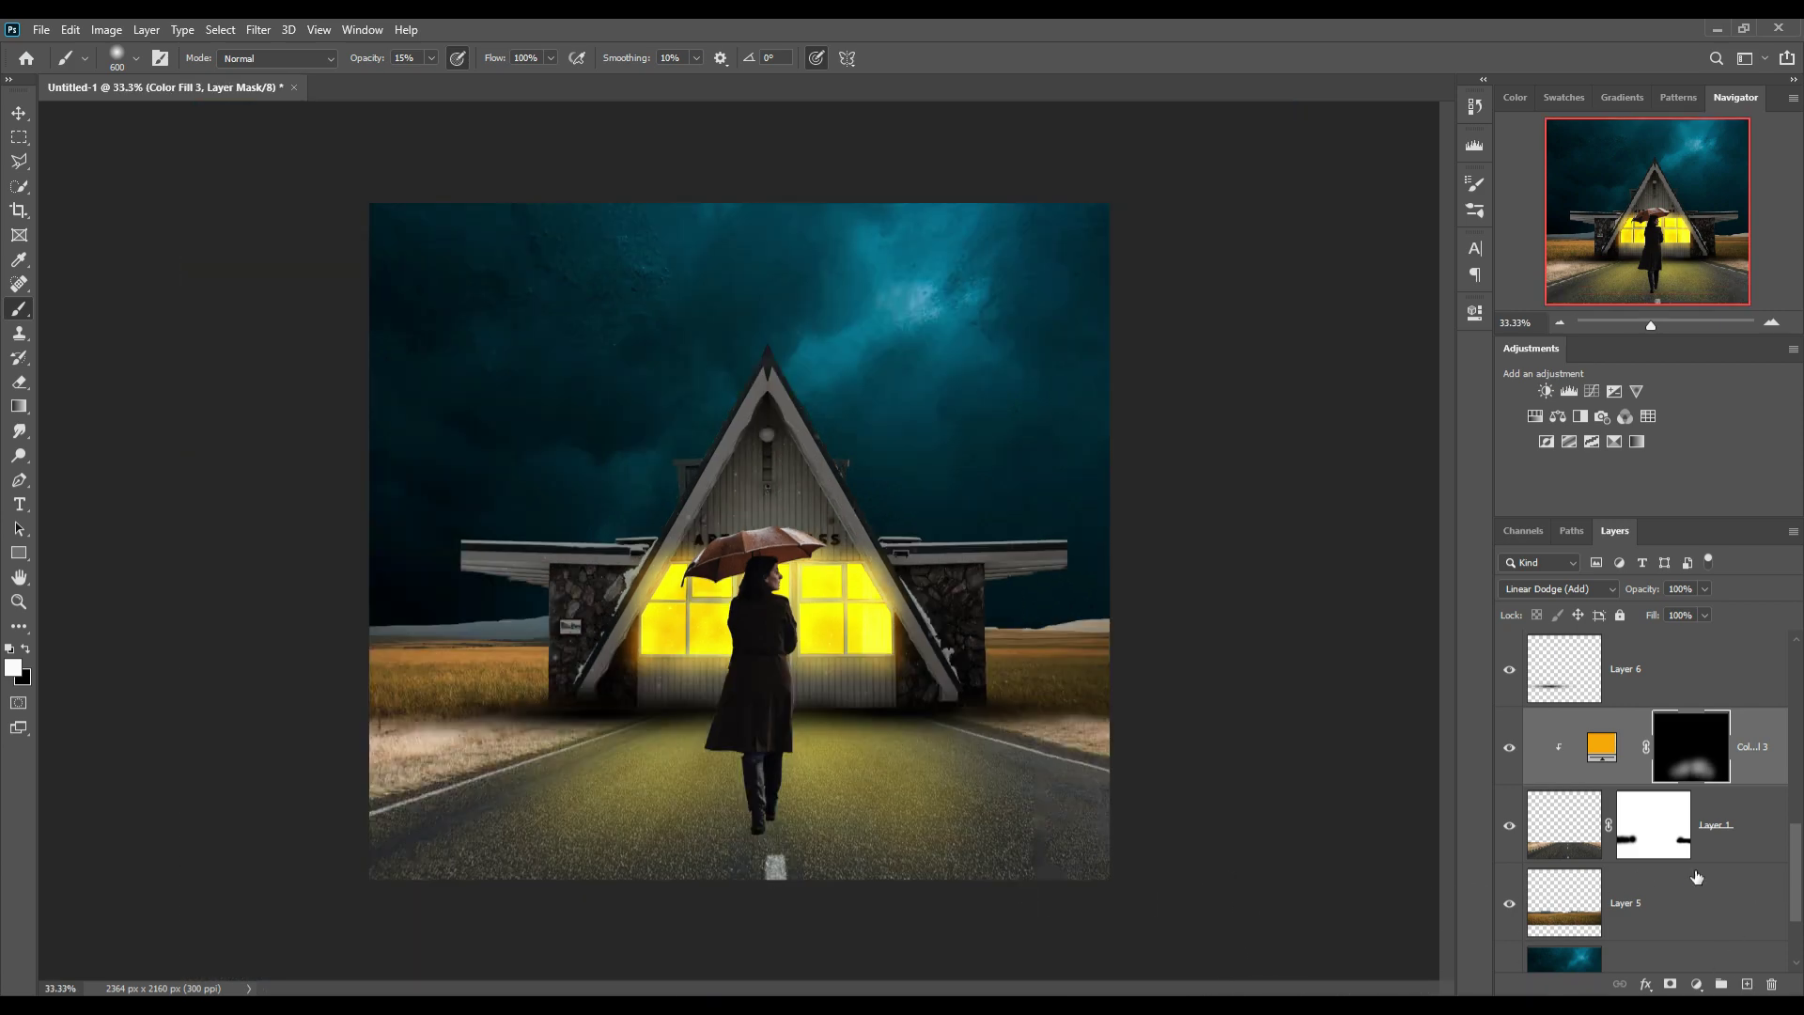
Add a new clipped layer blending as Overlay.
{"action": "left_click", "coordinate": [1747, 984]}
{"action": "right_click", "coordinate": [1706, 731]}
{"action": "left_click", "coordinate": [1579, 564]}
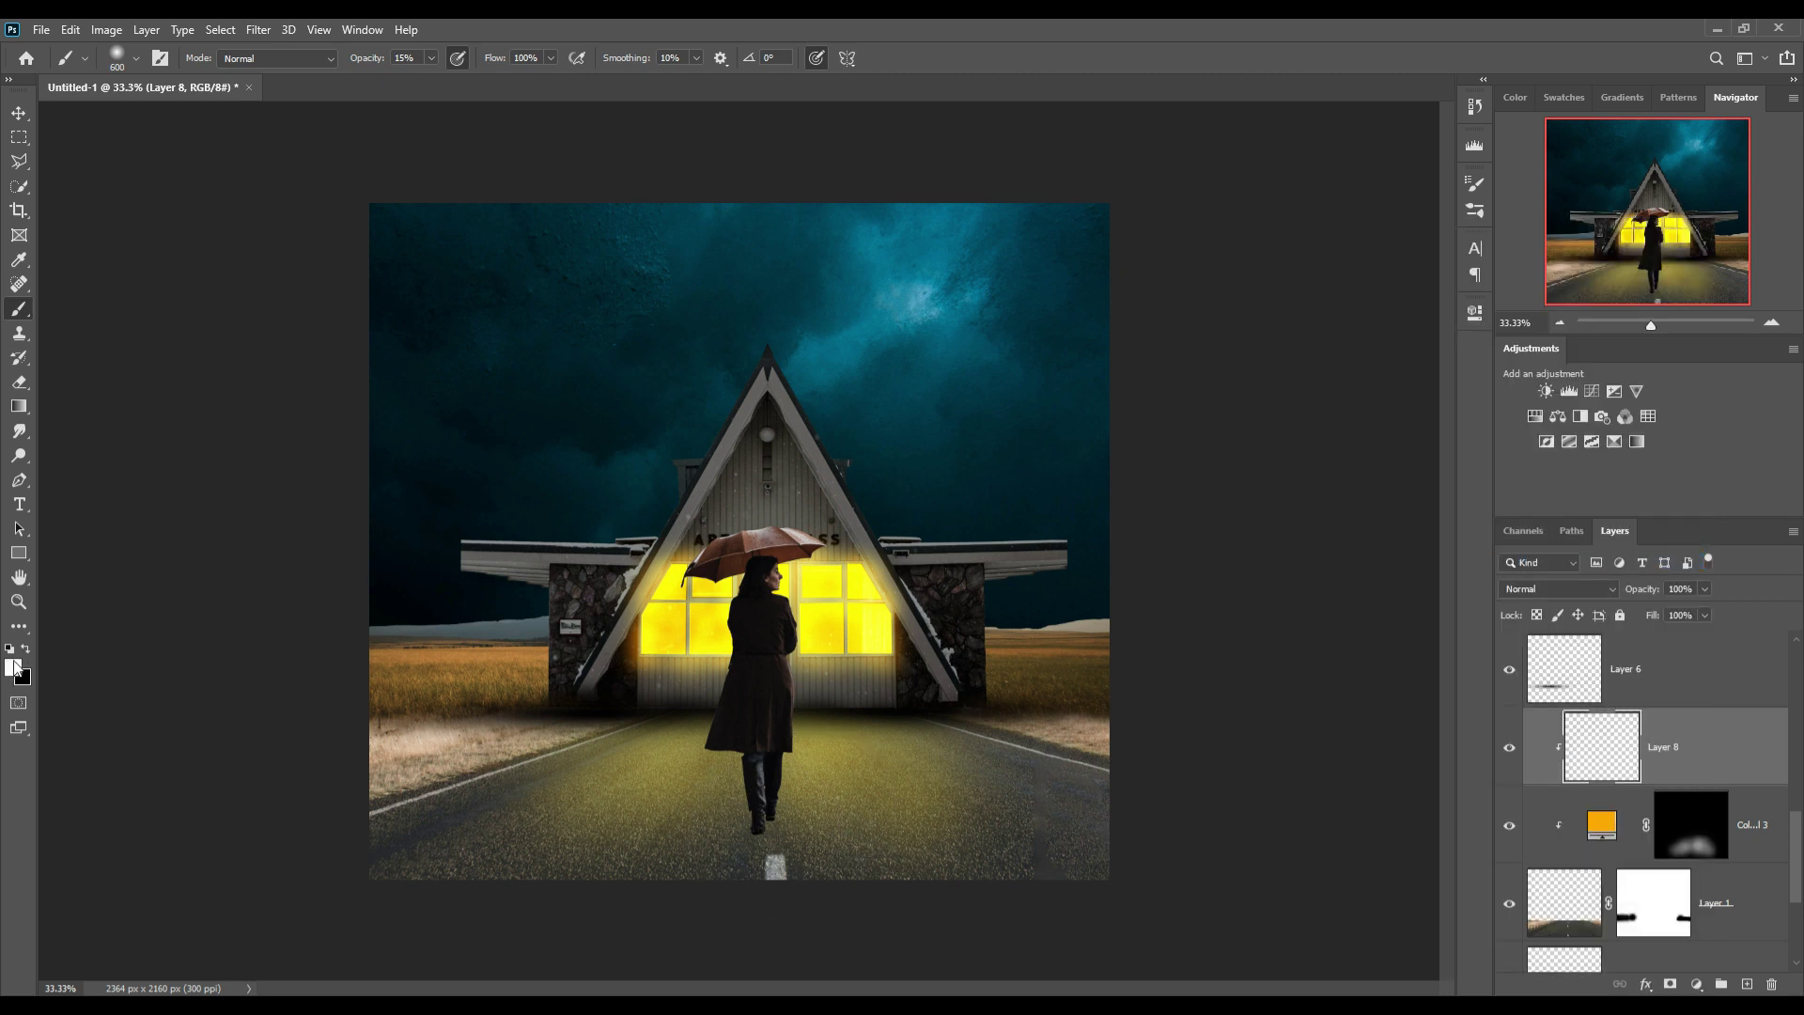
{"action": "left_click", "coordinate": [1571, 579]}
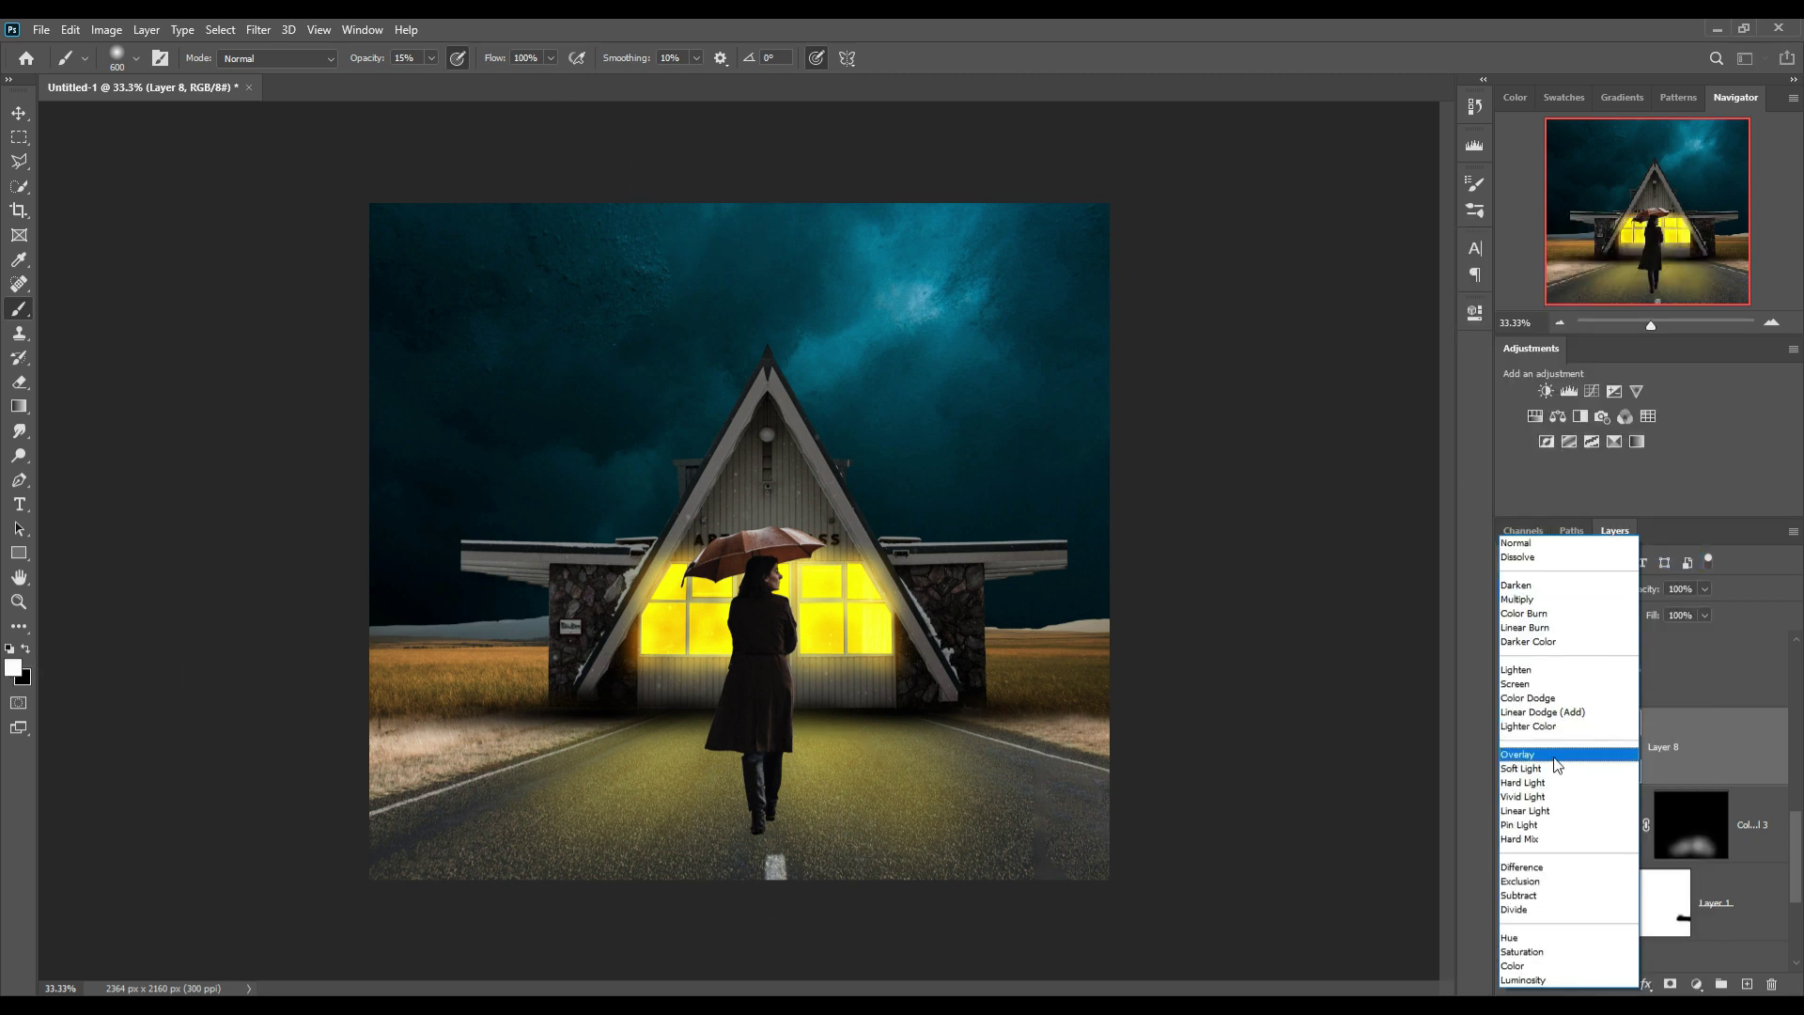
{"action": "left_click", "coordinate": [1560, 763]}
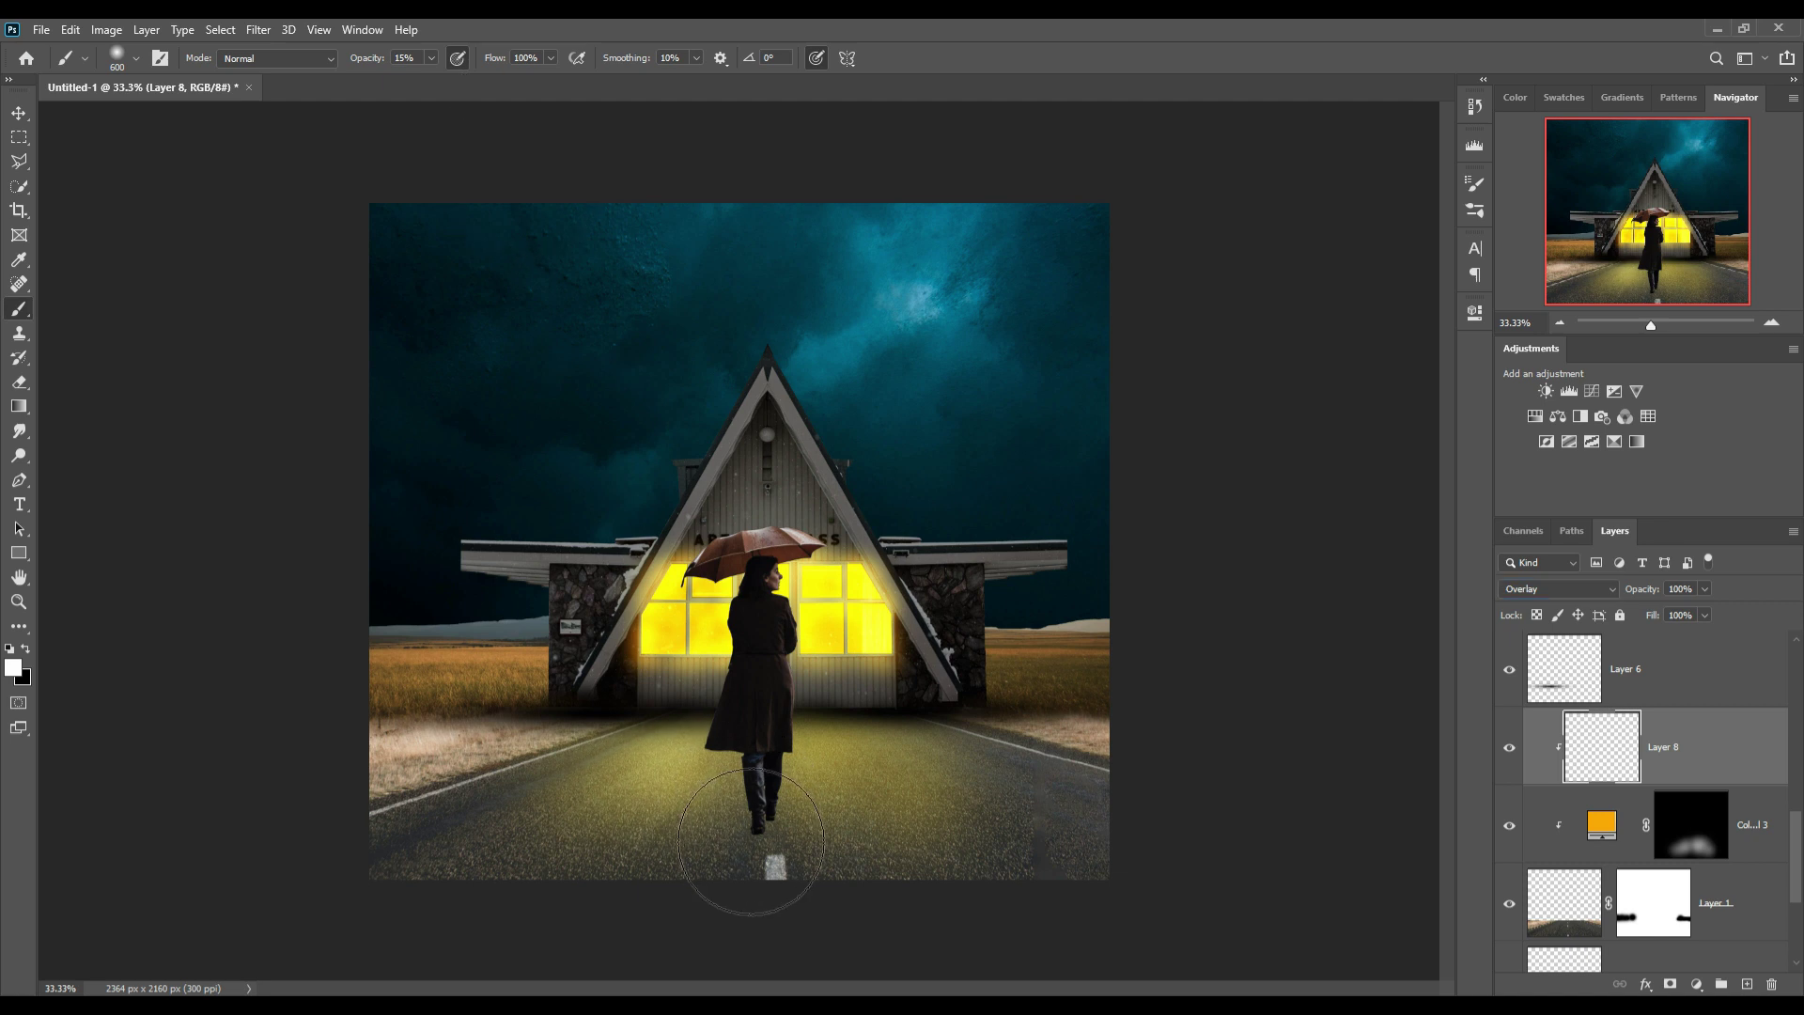
Sample the windows' yellow and paint glow on the road around the woman's feet.
{"action": "left_click", "coordinate": [19, 669]}
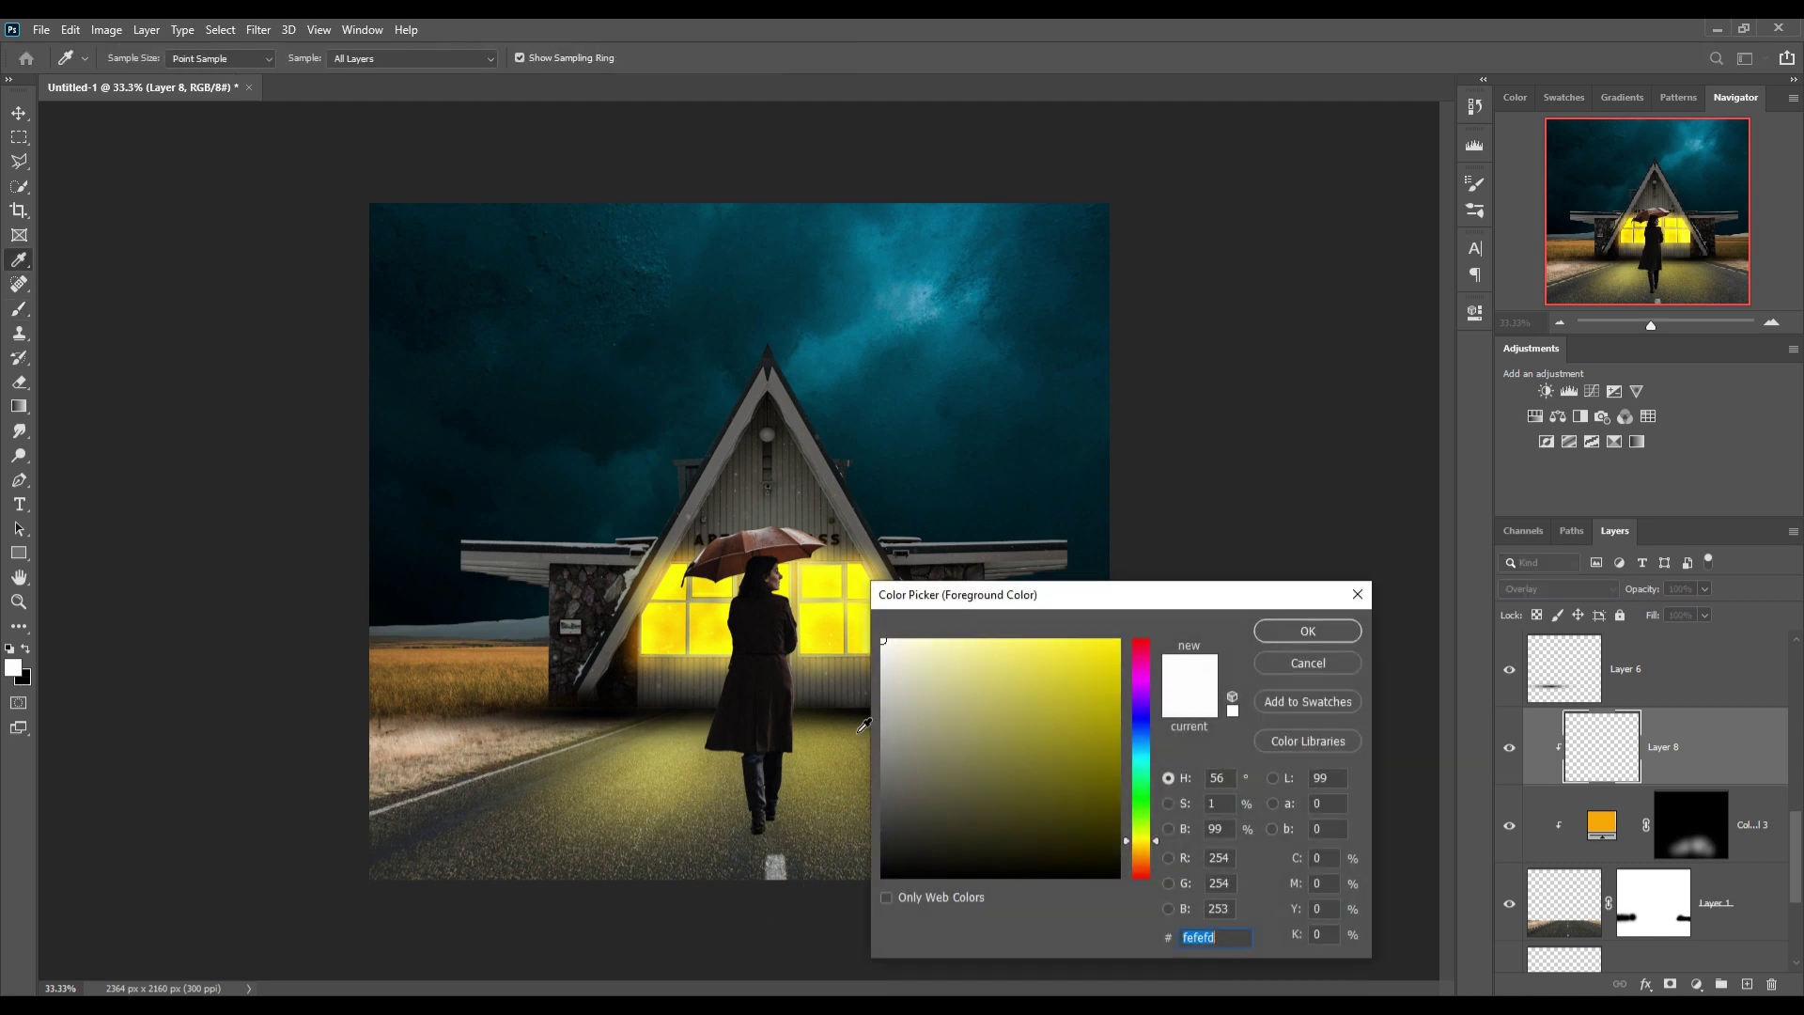
{"action": "left_click", "coordinate": [841, 627]}
{"action": "left_click", "coordinate": [1307, 630]}
{"action": "mouse_move", "coordinate": [765, 786]}
{"action": "left_mouse_down"}
{"action": "mouse_move", "coordinate": [726, 856]}
{"action": "mouse_move", "coordinate": [564, 877]}
{"action": "mouse_move", "coordinate": [633, 834]}
{"action": "left_mouse_up"}
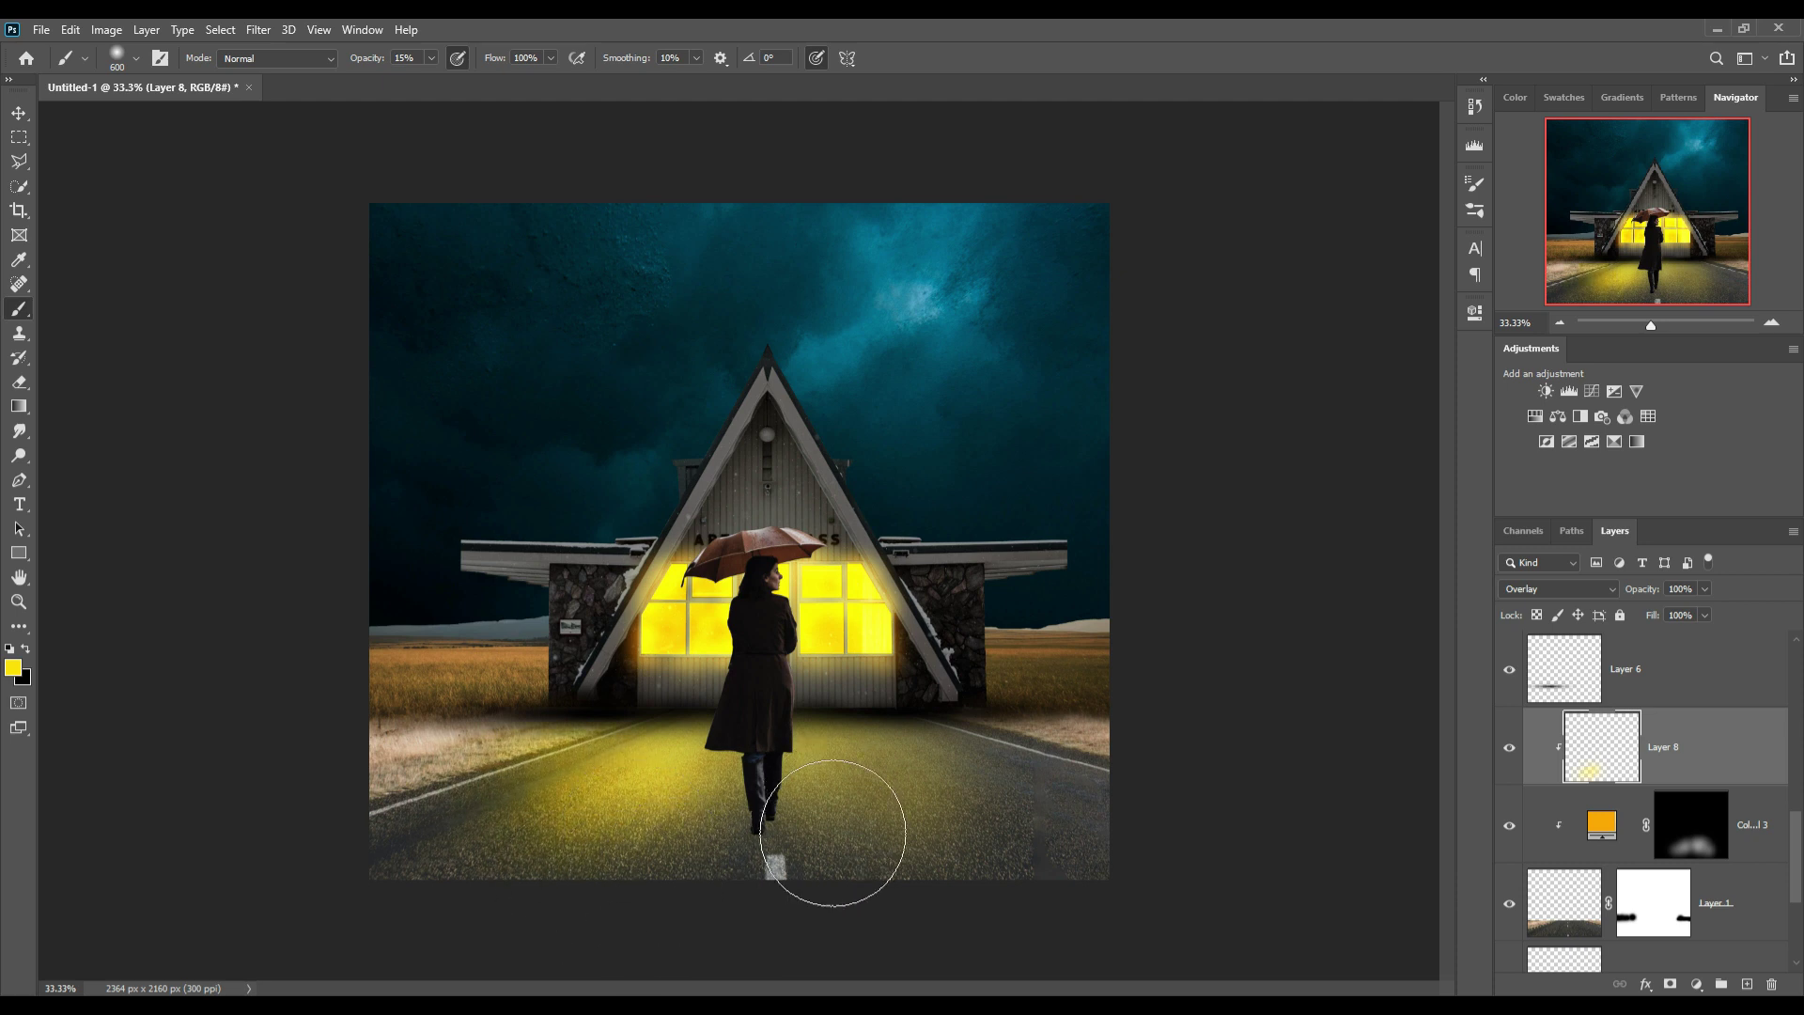
{"action": "mouse_move", "coordinate": [833, 833]}
{"action": "left_mouse_down"}
{"action": "mouse_move", "coordinate": [998, 818]}
{"action": "mouse_move", "coordinate": [1039, 877]}
{"action": "mouse_move", "coordinate": [798, 850]}
{"action": "mouse_move", "coordinate": [1055, 753]}
{"action": "left_mouse_up"}
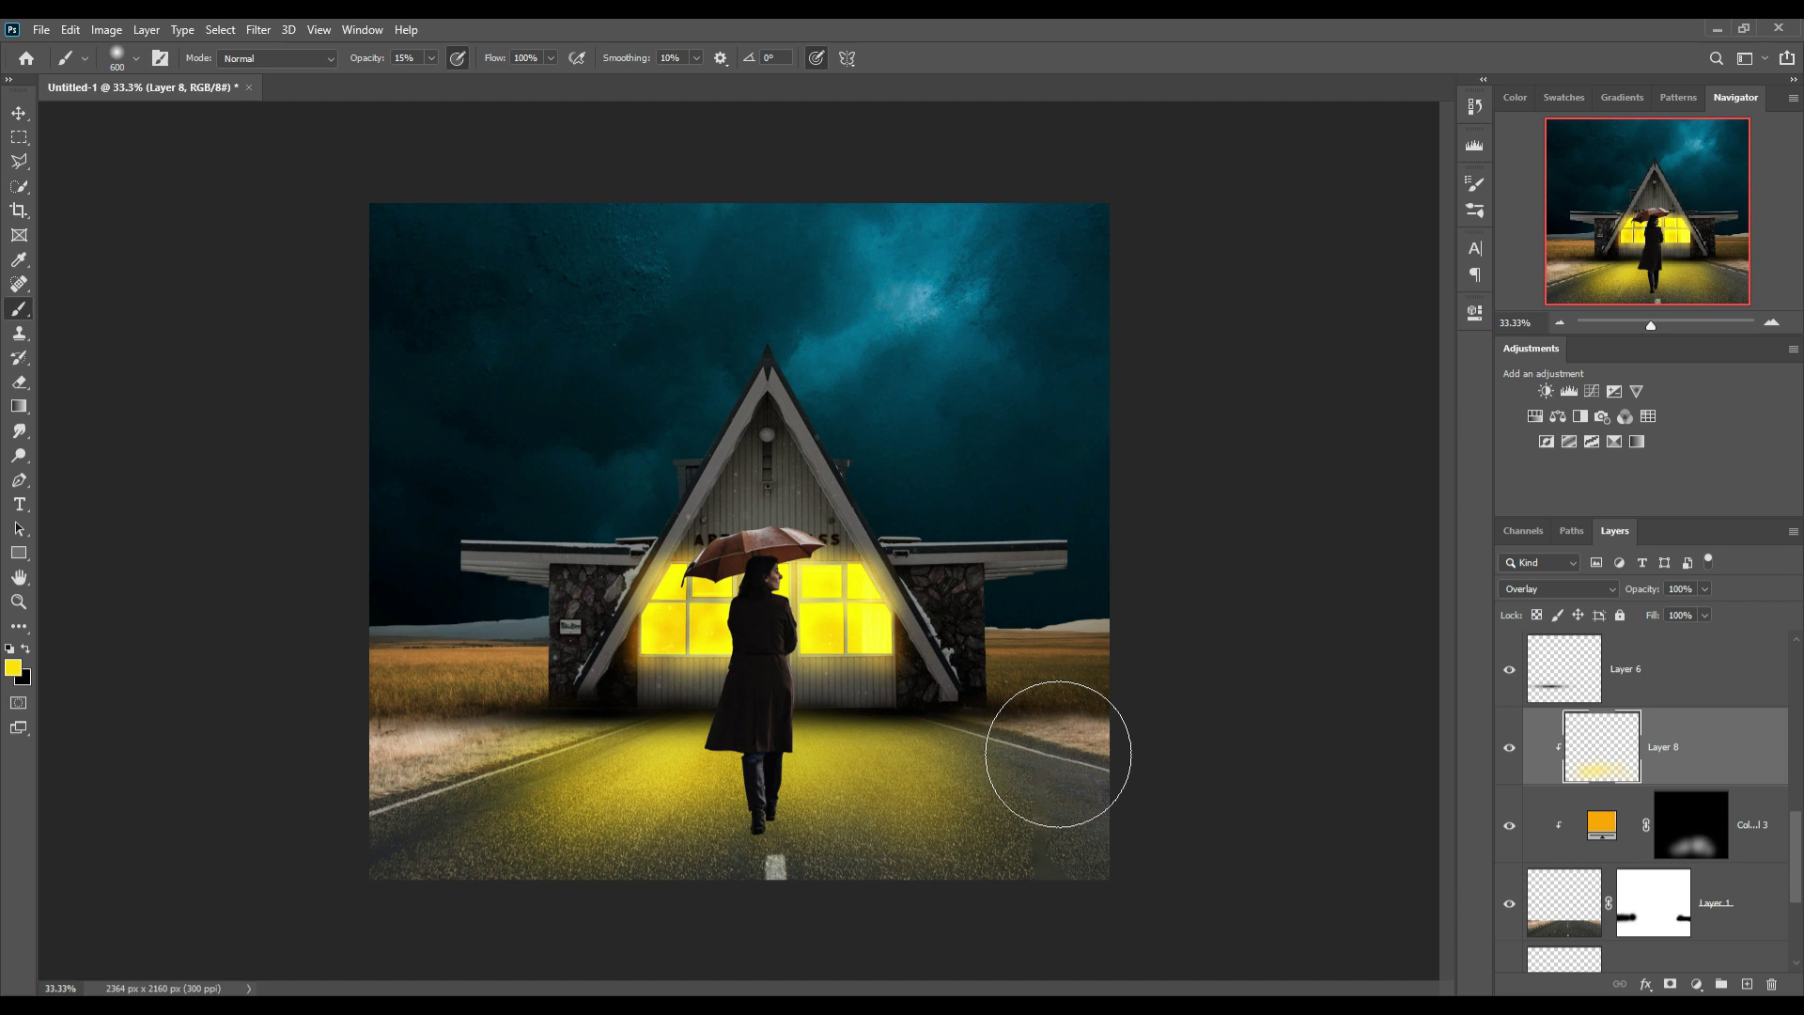
{"action": "left_click", "coordinate": [21, 115]}
{"action": "left_click", "coordinate": [767, 545]}
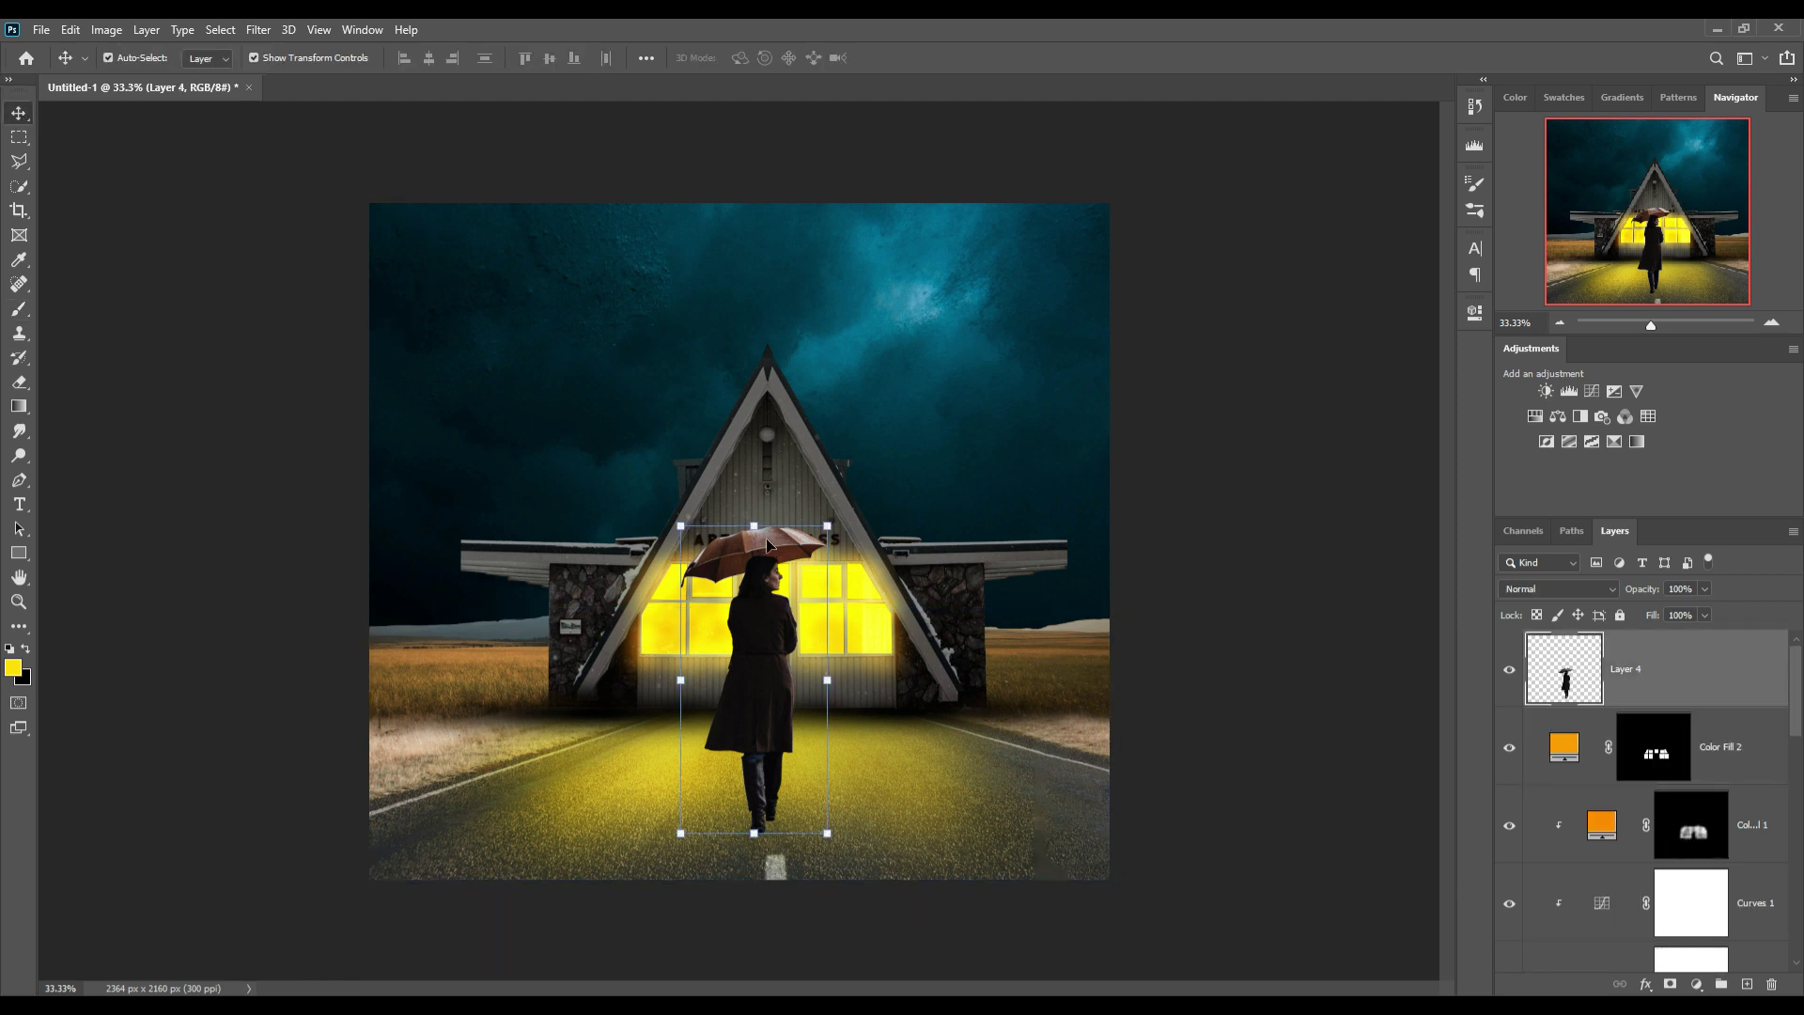
Merge an empty layer into the woman and keep her layer in Normal mode.
{"action": "left_click", "coordinate": [1748, 984]}
{"action": "right_click", "coordinate": [1637, 658]}
{"action": "left_click", "coordinate": [1433, 751]}
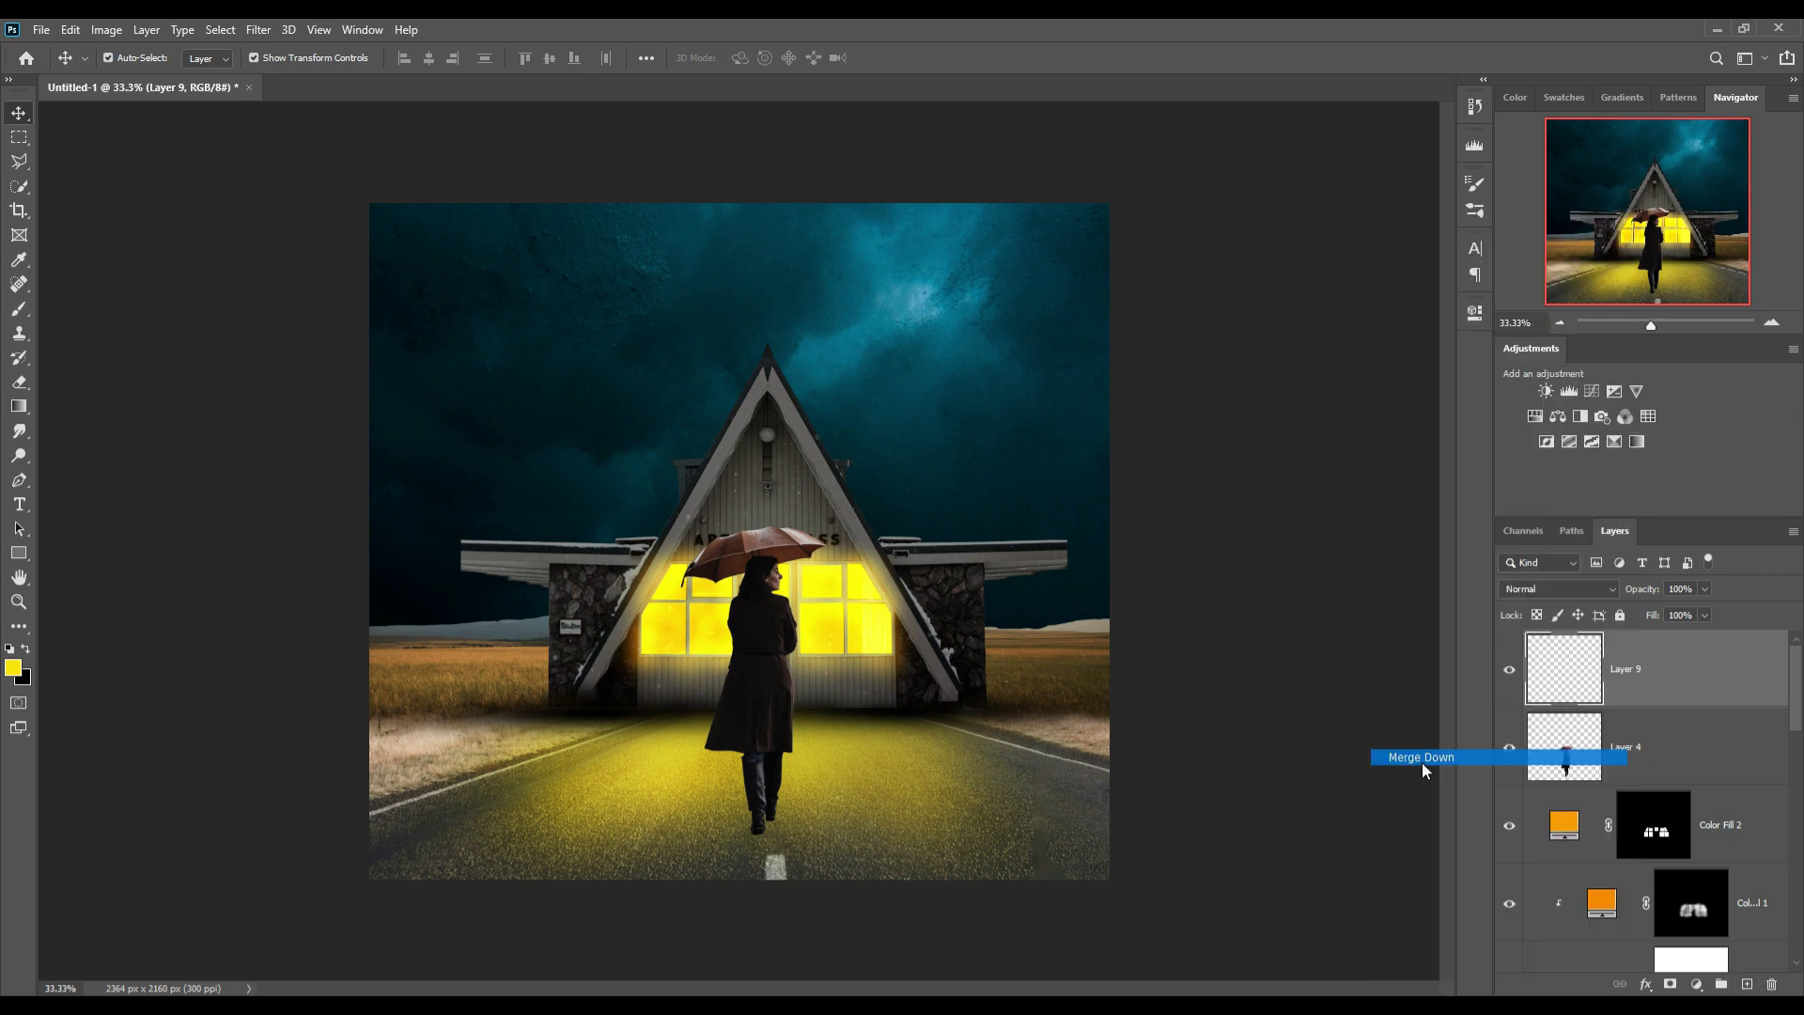
{"action": "left_click", "coordinate": [1558, 589]}
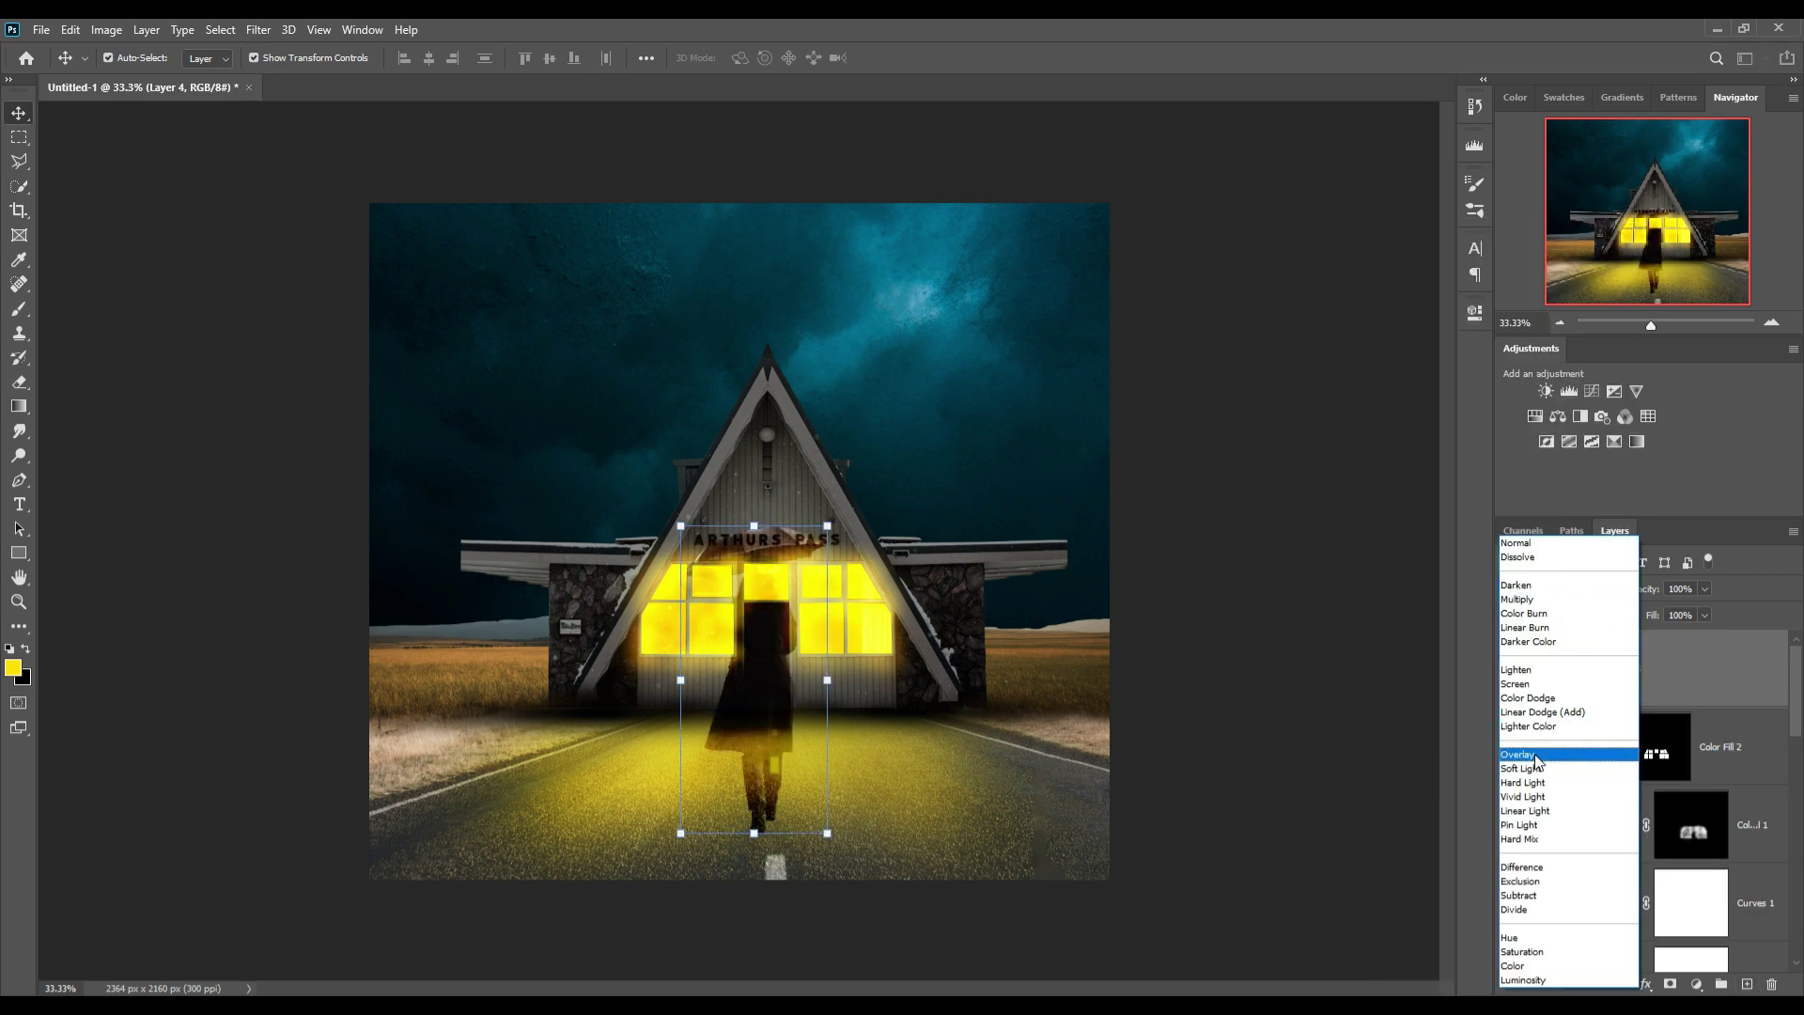
{"action": "left_click", "coordinate": [1412, 478]}
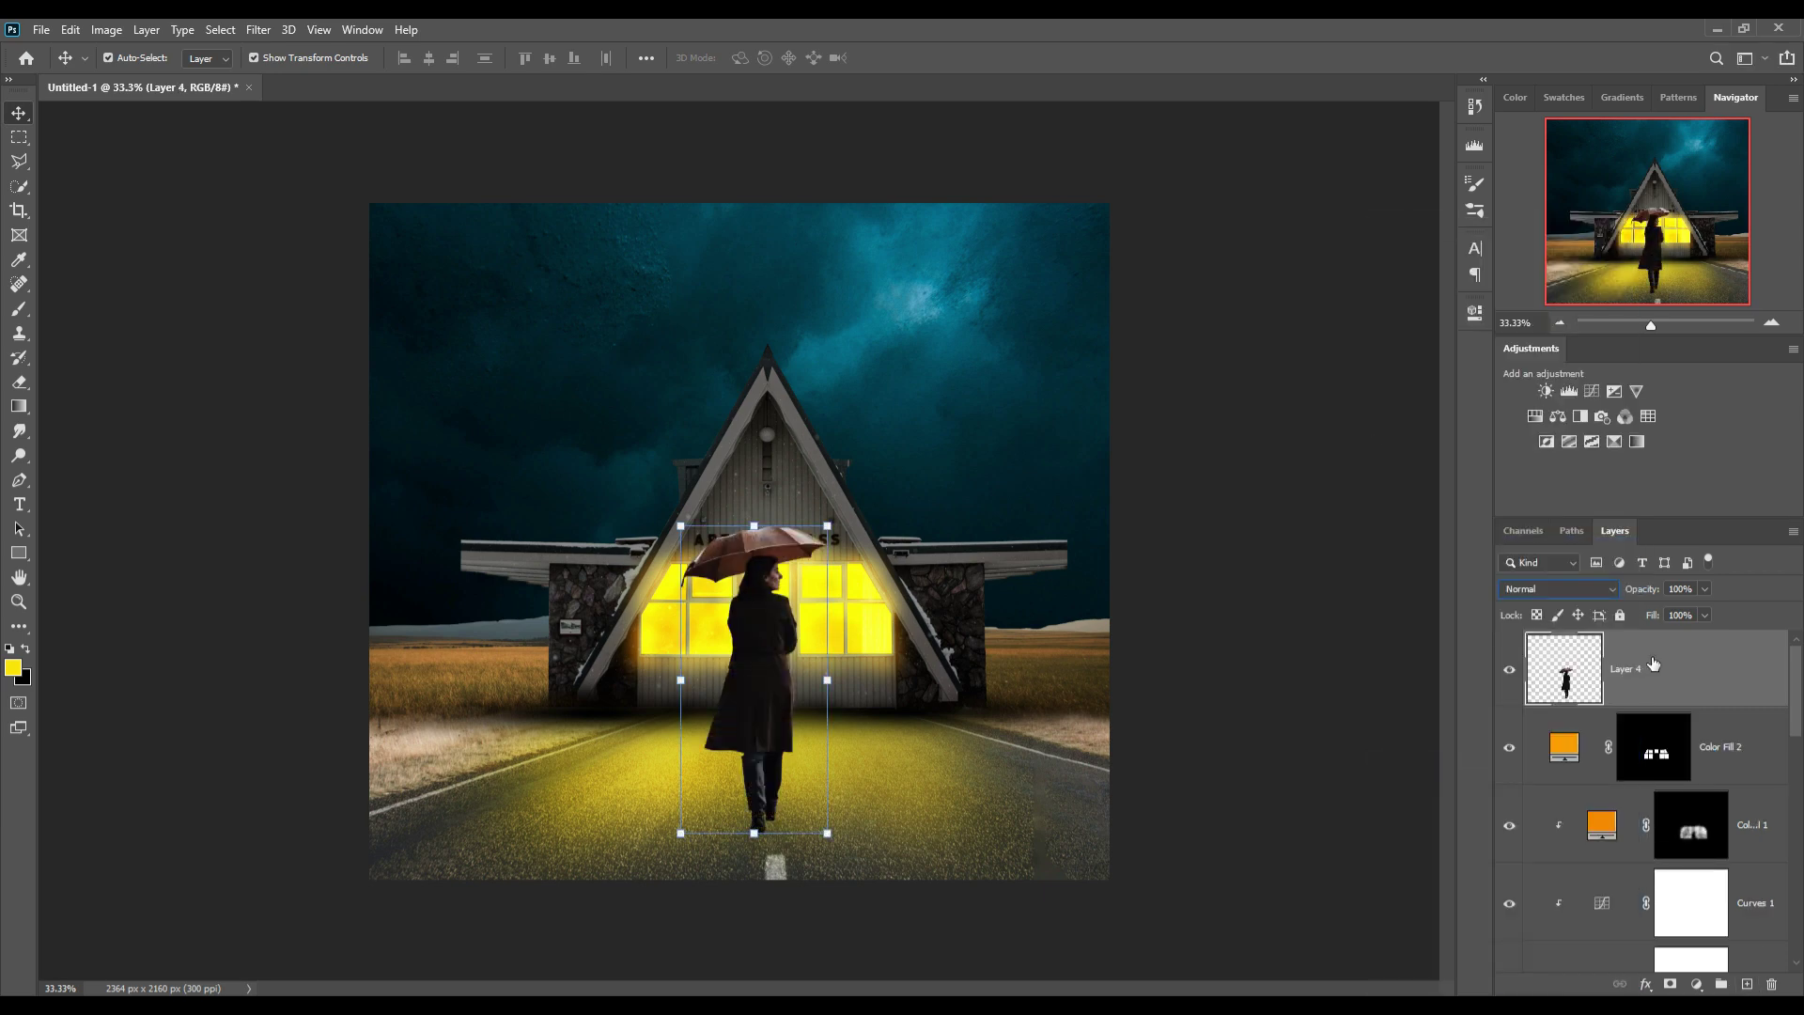
Add a new layer clipped to the woman, blending as Linear Dodge (Add).
{"action": "left_click", "coordinate": [1748, 984]}
{"action": "right_click", "coordinate": [1637, 669]}
{"action": "left_click", "coordinate": [1438, 556]}
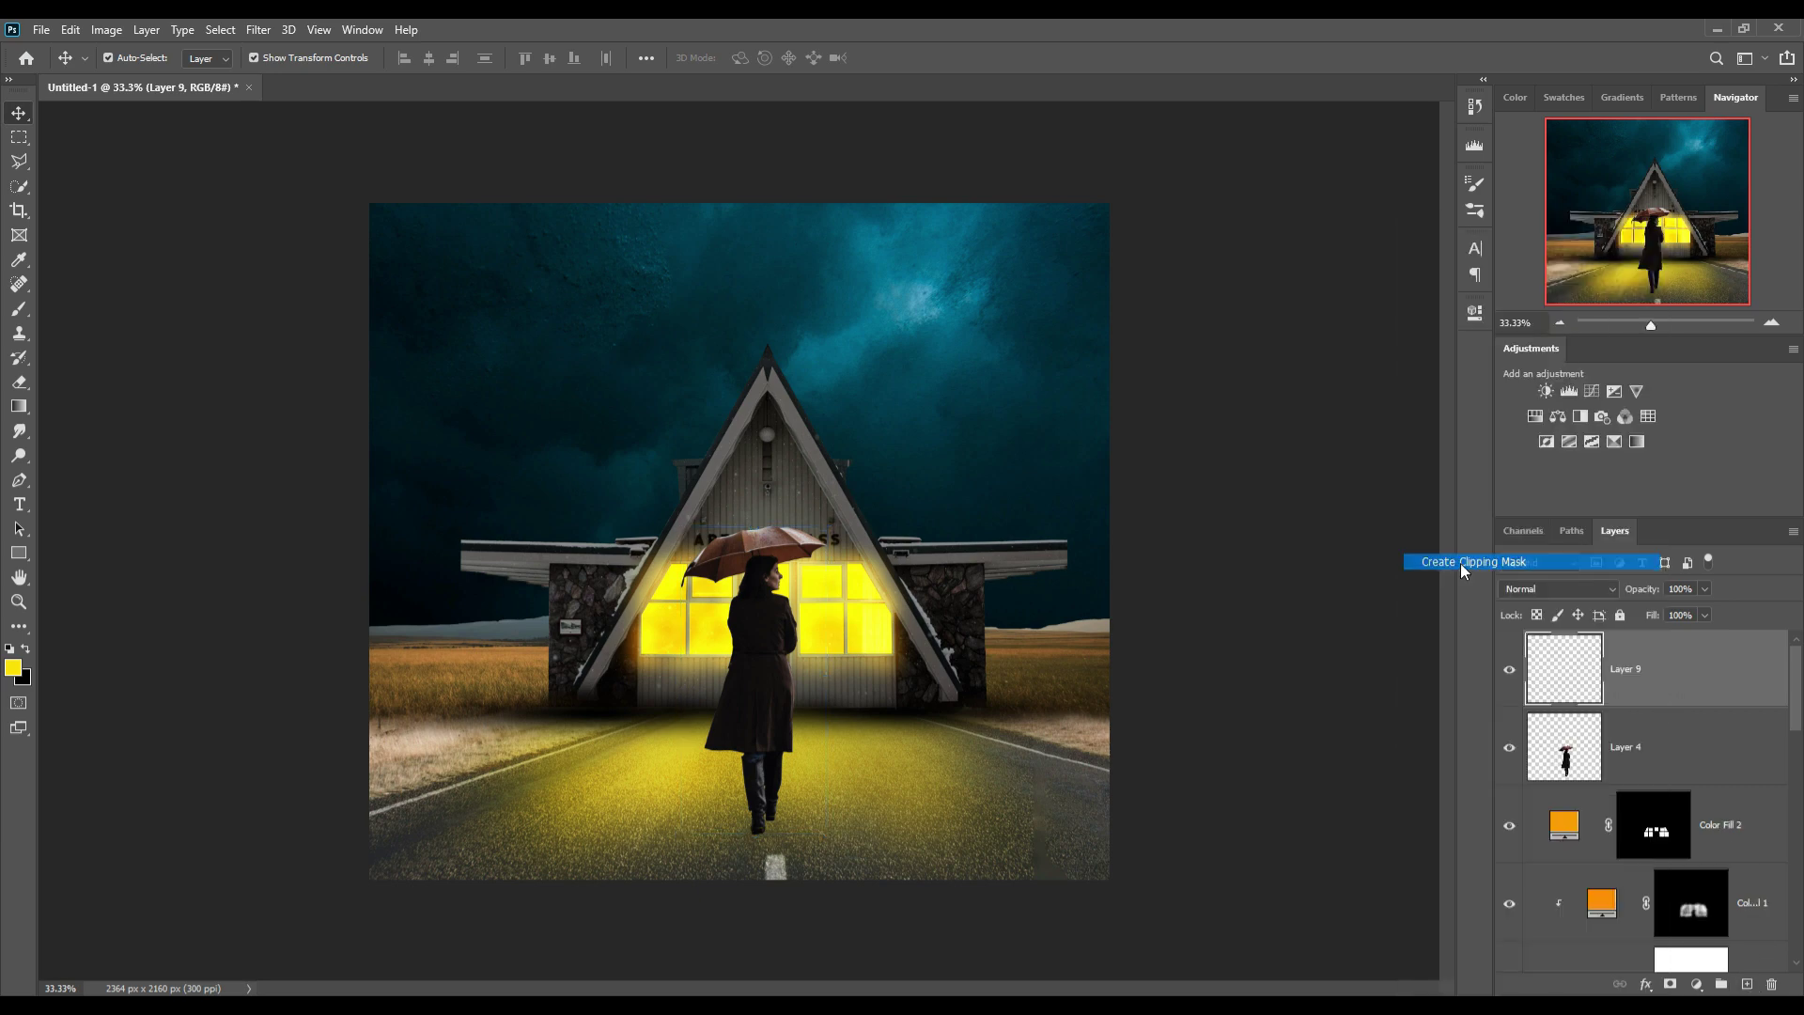
{"action": "left_click", "coordinate": [1609, 590]}
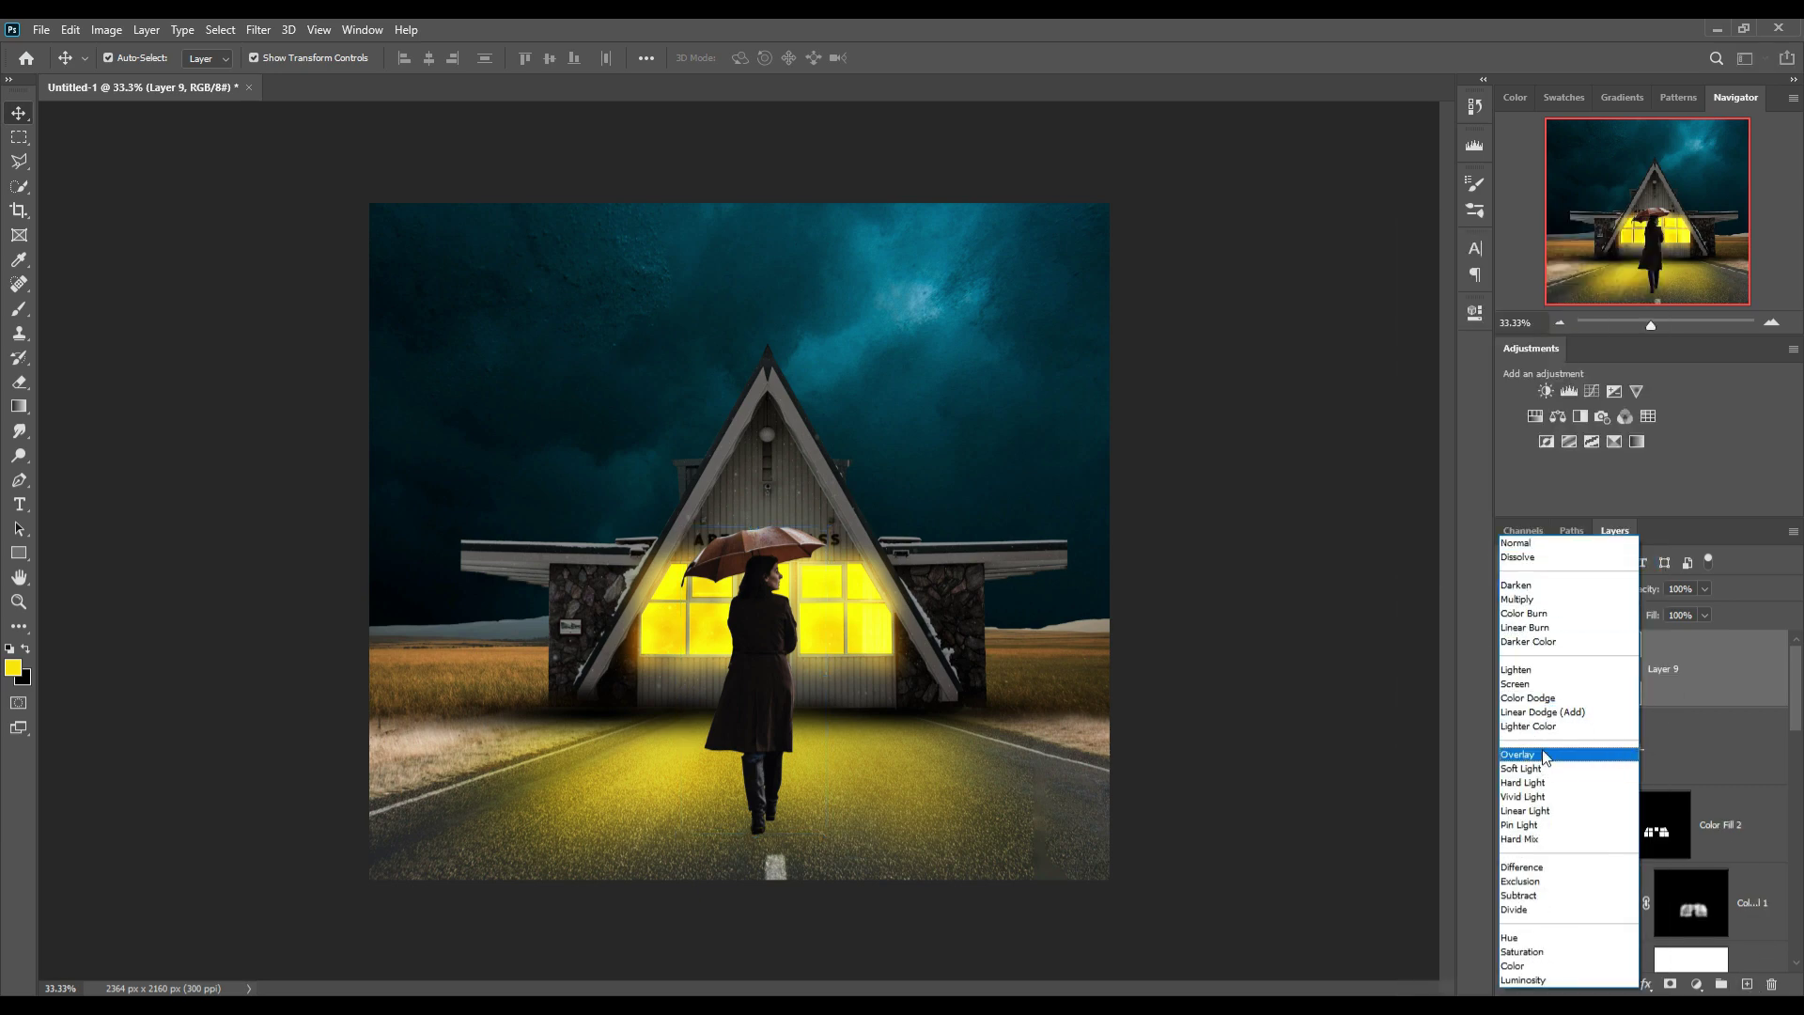
{"action": "left_click", "coordinate": [1552, 723]}
Add a yellow Color Fill 4 and adjust its blending so the woman's dark detail shows through.
{"action": "left_click", "coordinate": [1696, 984]}
{"action": "left_click", "coordinate": [1682, 648]}
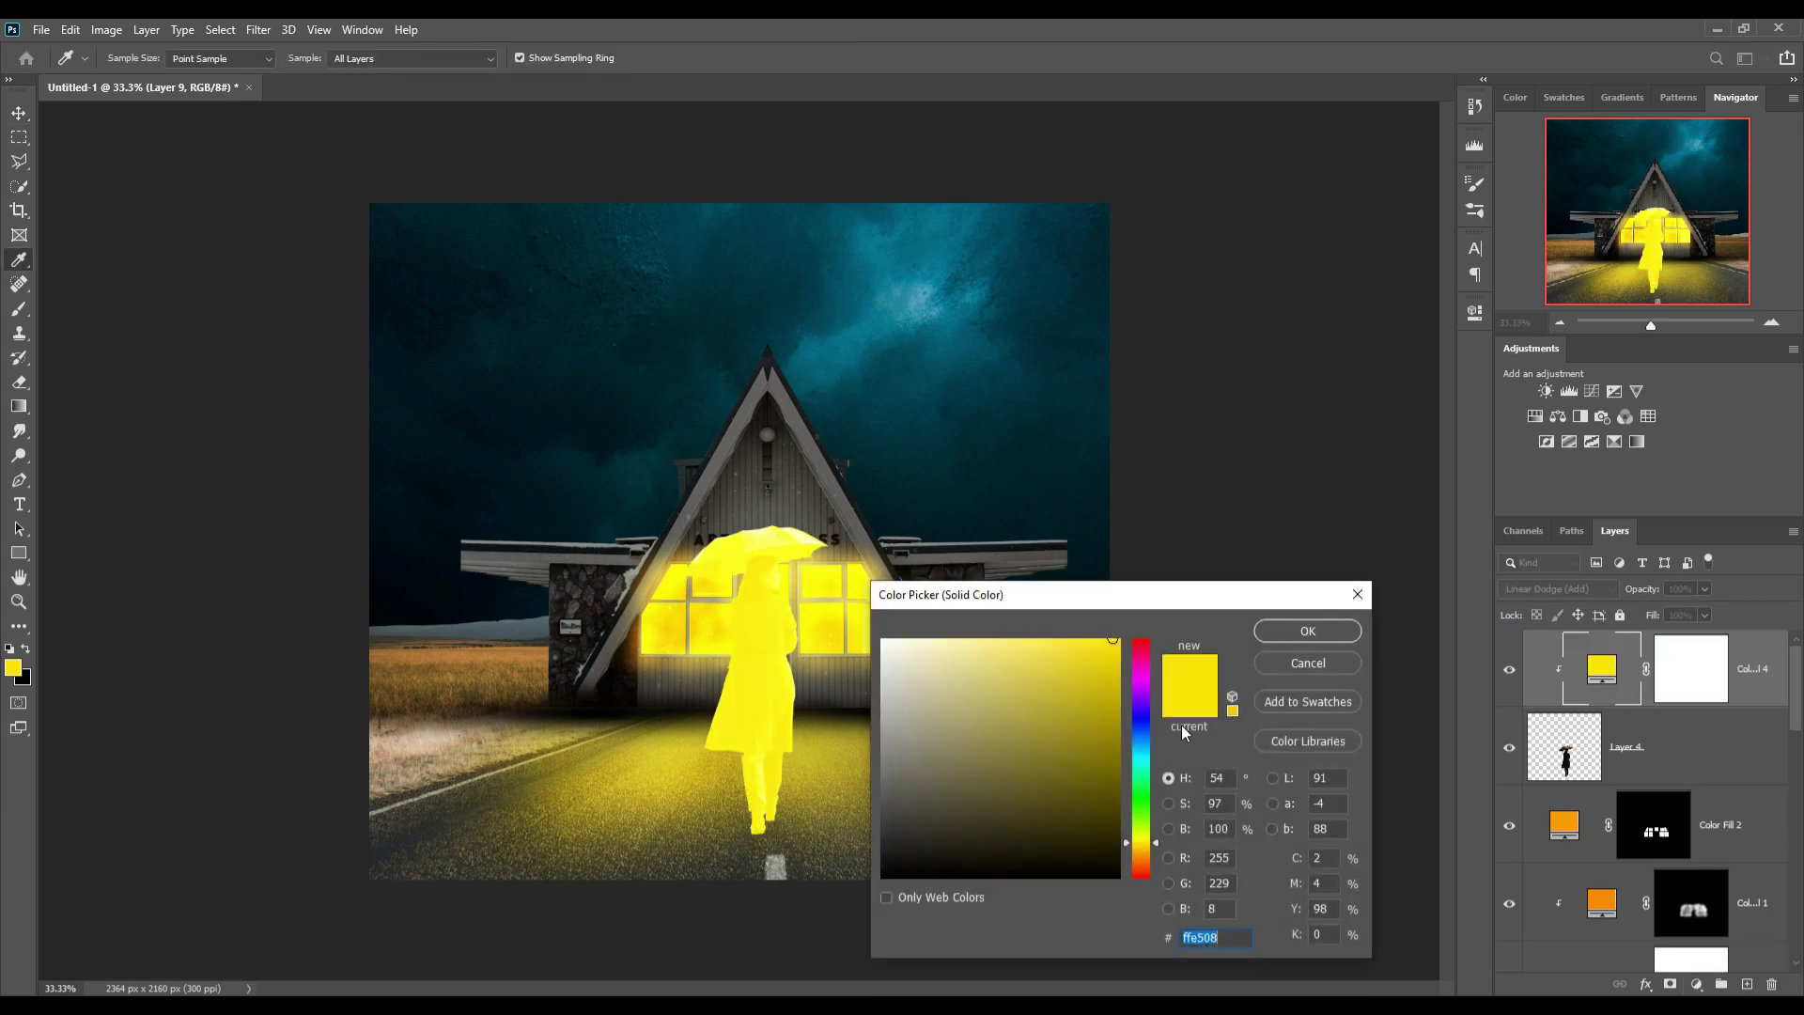
{"action": "left_click", "coordinate": [1284, 630]}
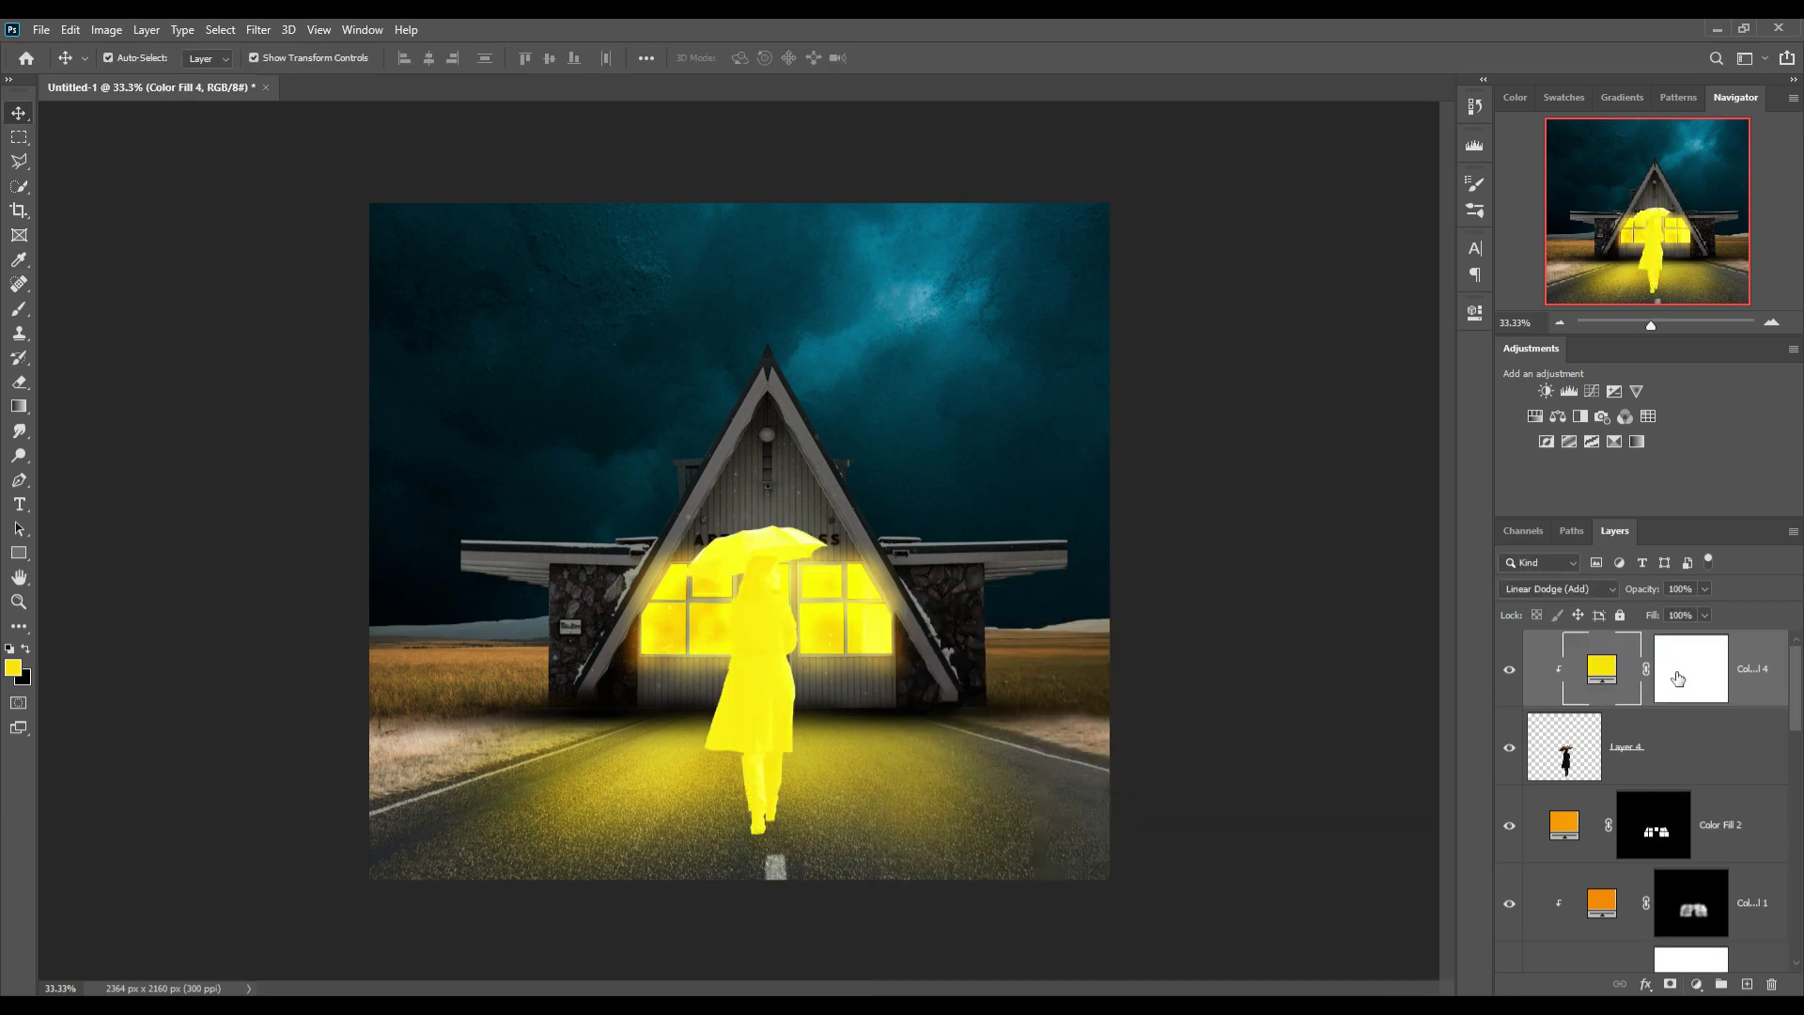
{"action": "right_click", "coordinate": [1610, 675]}
{"action": "left_click", "coordinate": [1607, 301]}
{"action": "left_click_drag", "start_coordinate": [1148, 905], "coordinate": [1159, 904]}
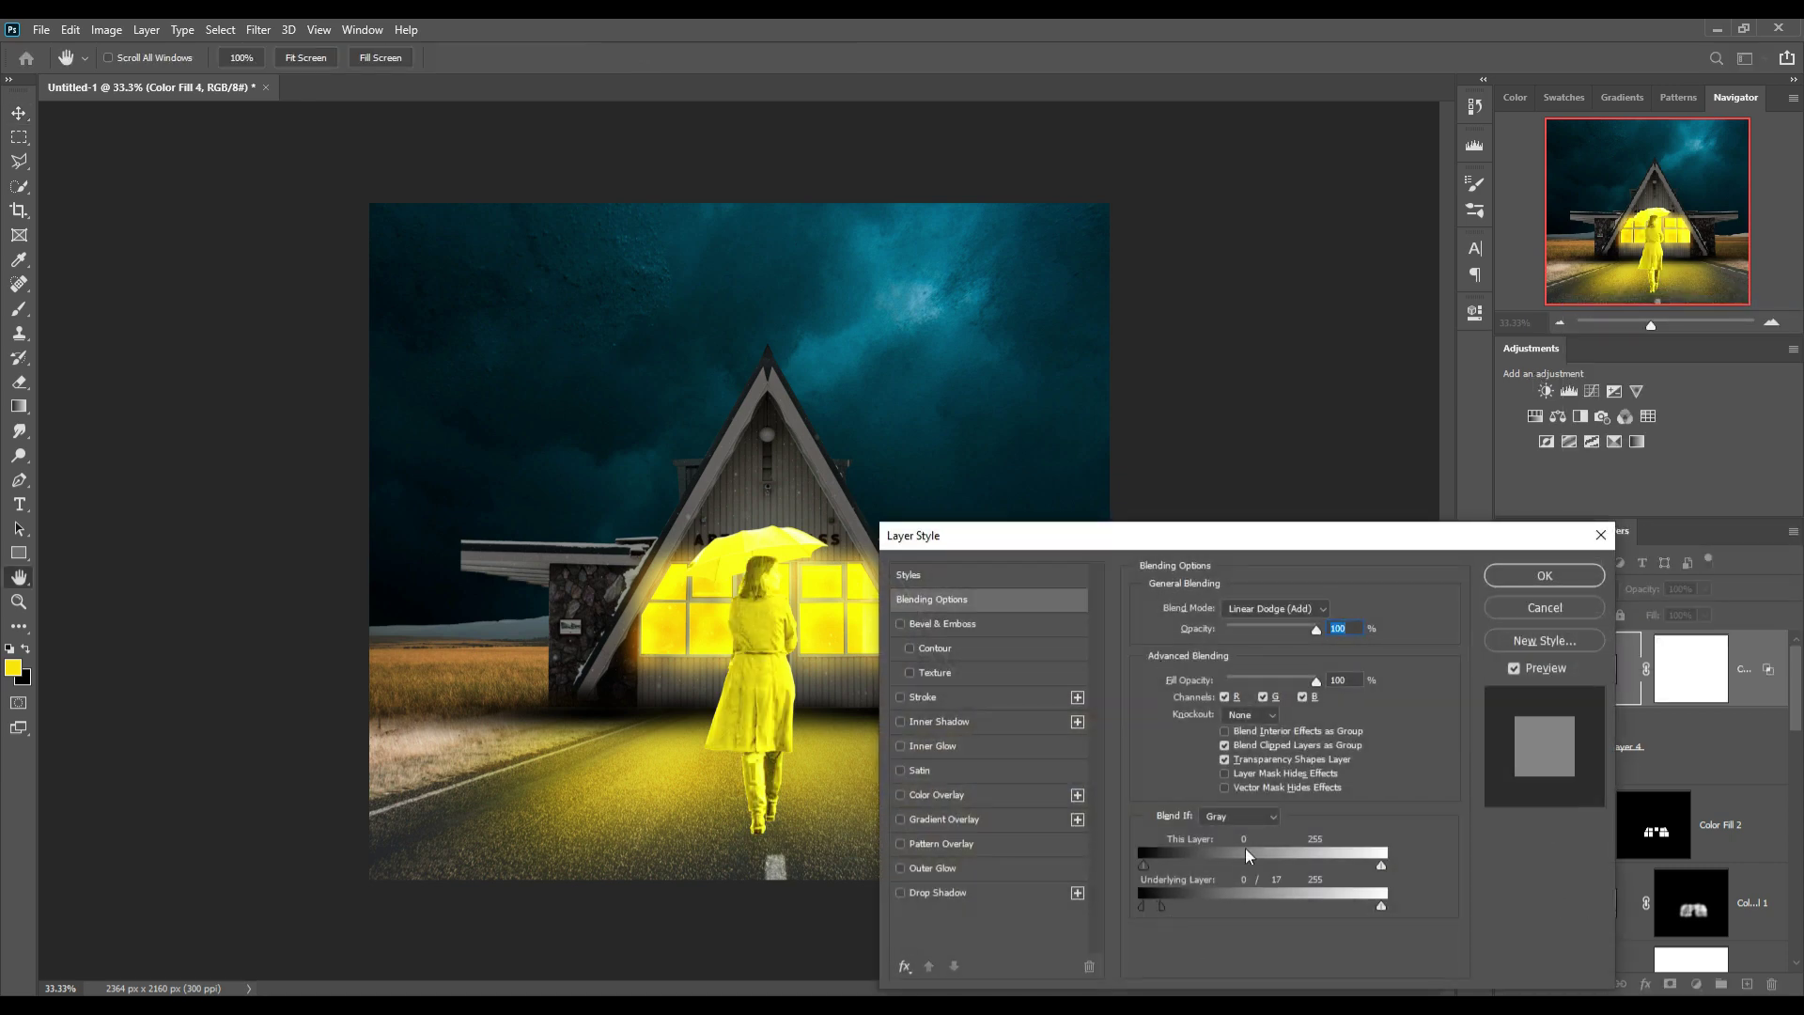
{"action": "left_click", "coordinate": [1544, 575]}
Invert Color Fill 4's mask to black, hiding the yellow entirely.
{"action": "left_click", "coordinate": [1703, 684]}
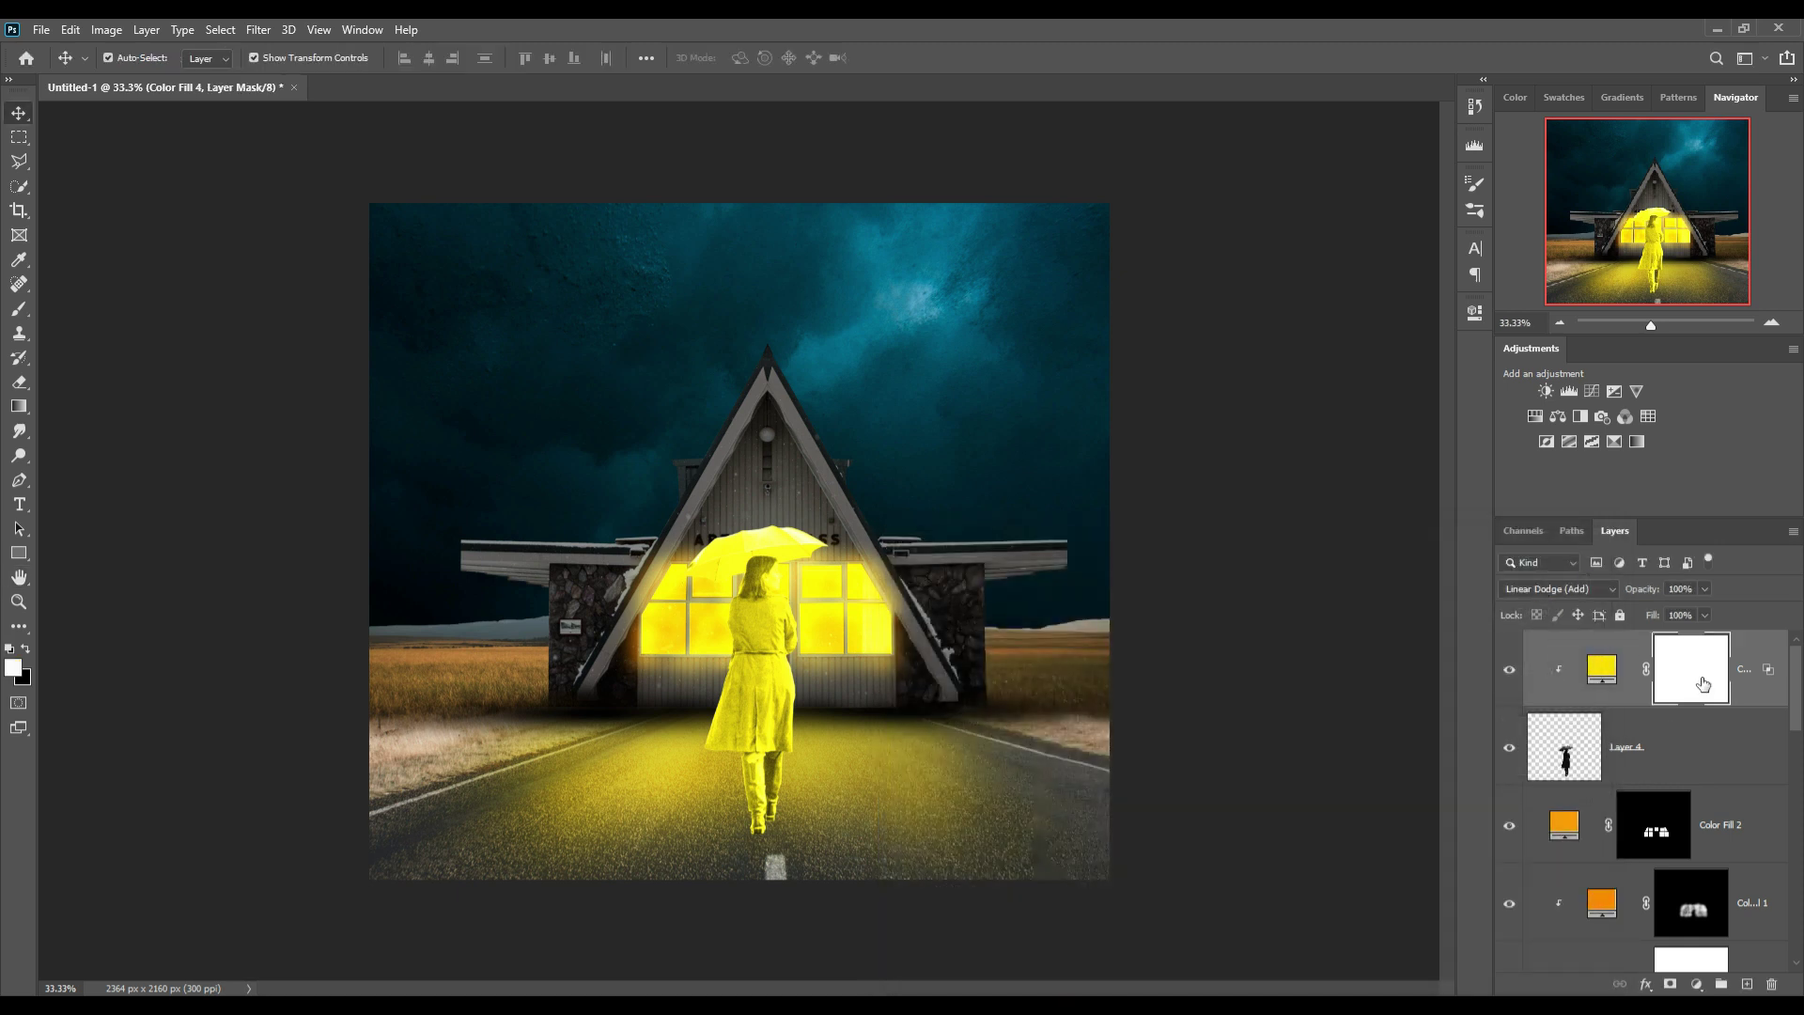
{"action": "key", "text": "ctrl+minus"}
{"action": "key", "text": "ctrl+i"}
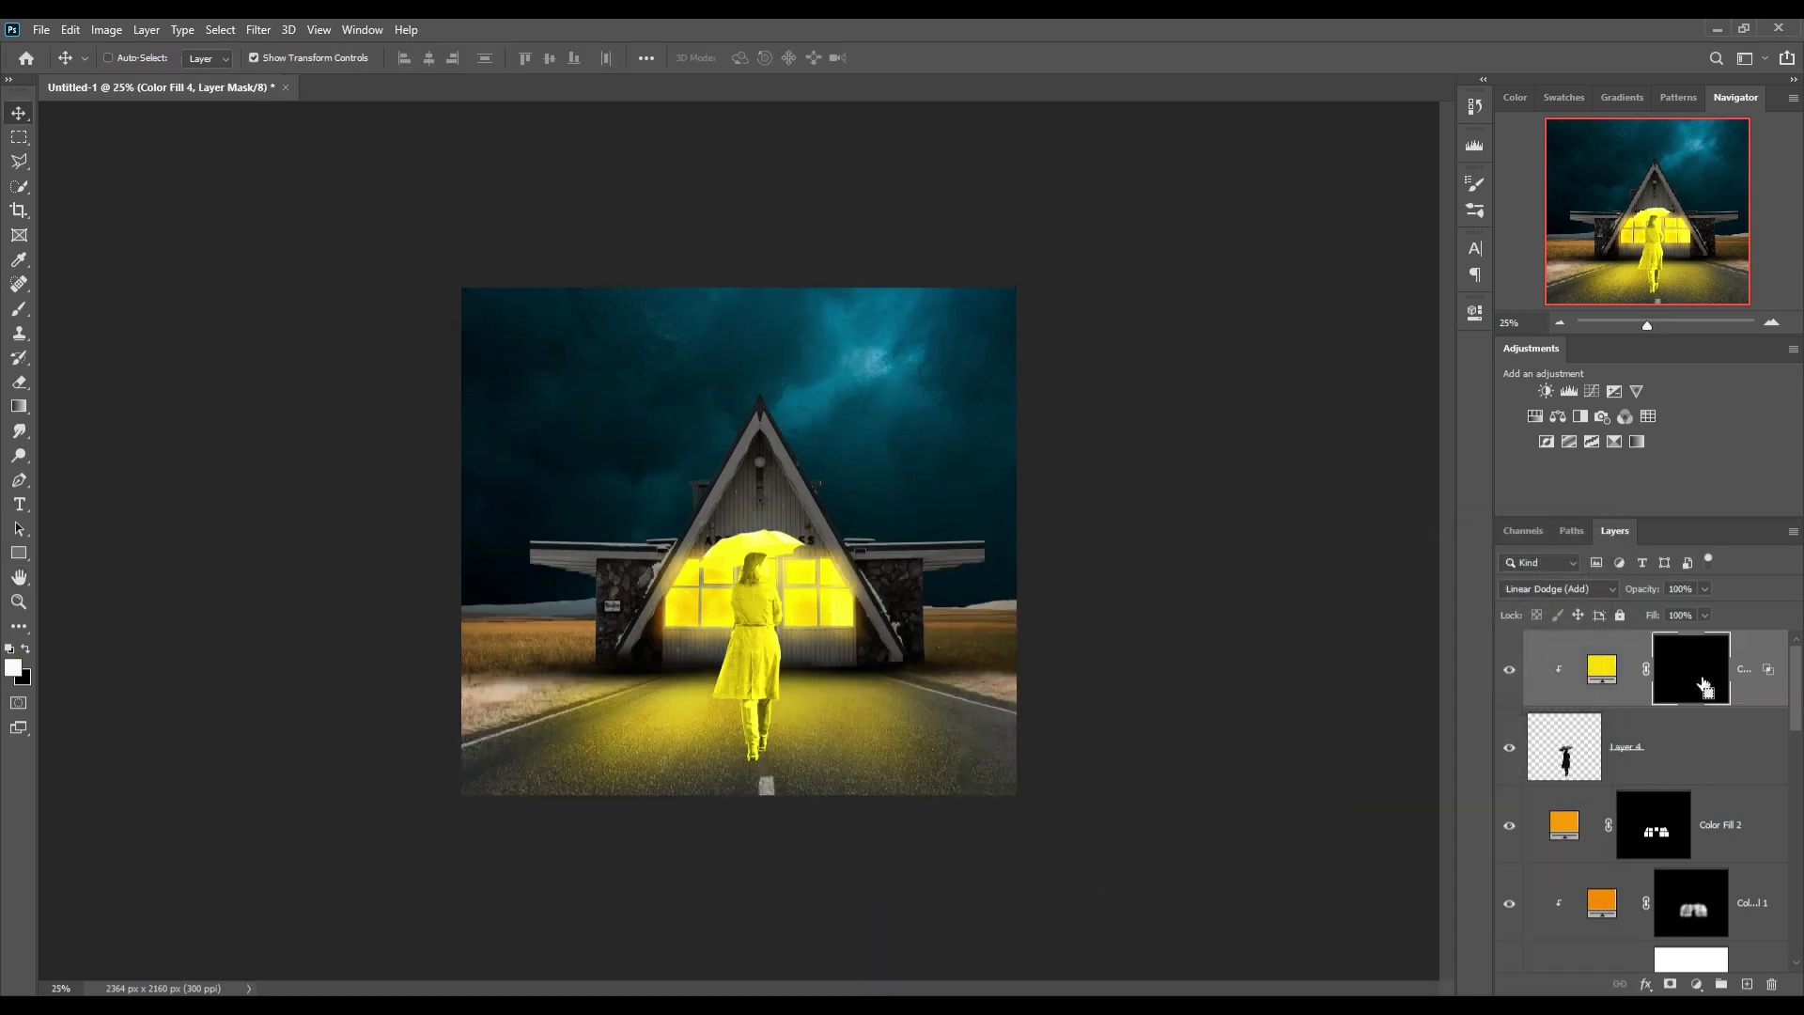
{"action": "left_click", "coordinate": [18, 313]}
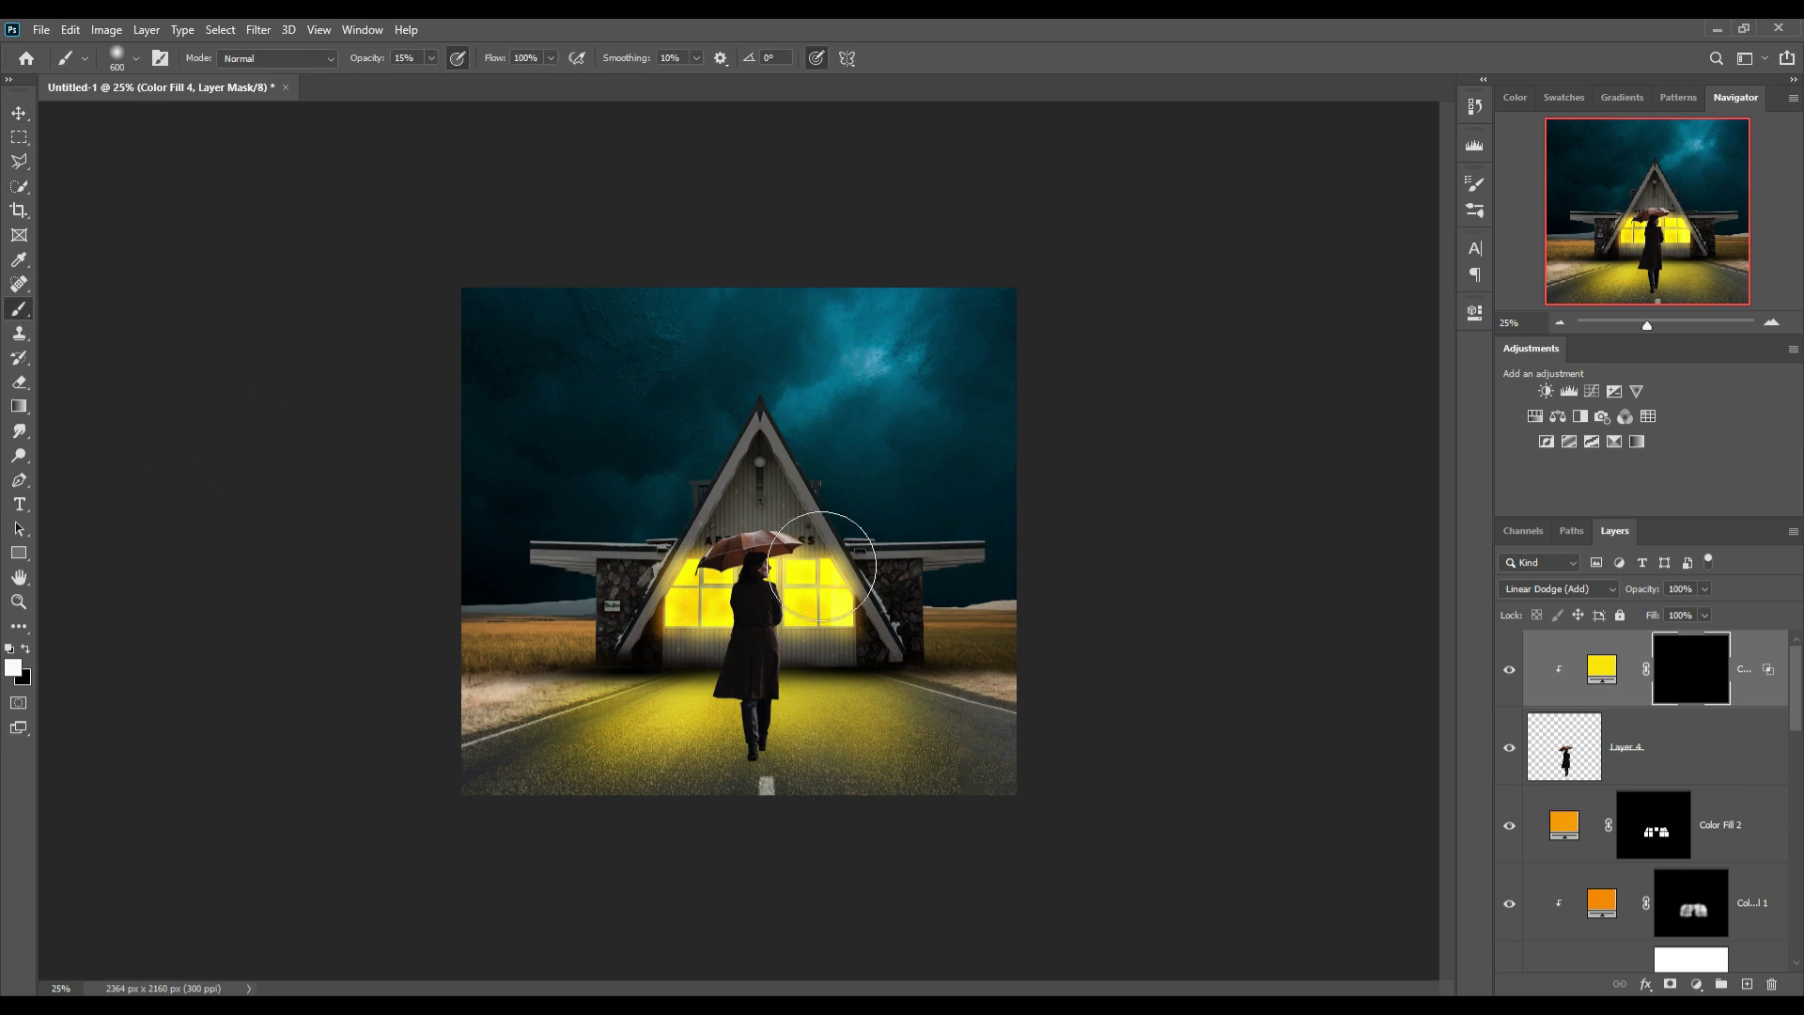
With a small brush, paint thin rim light along the umbrella's top edge and the woman's forehead and face.
{"action": "scroll", "coordinate": [769, 516], "scroll_direction": "up", "scroll_amount": 3}
{"action": "scroll", "coordinate": [658, 527], "scroll_direction": "up", "scroll_amount": 8}
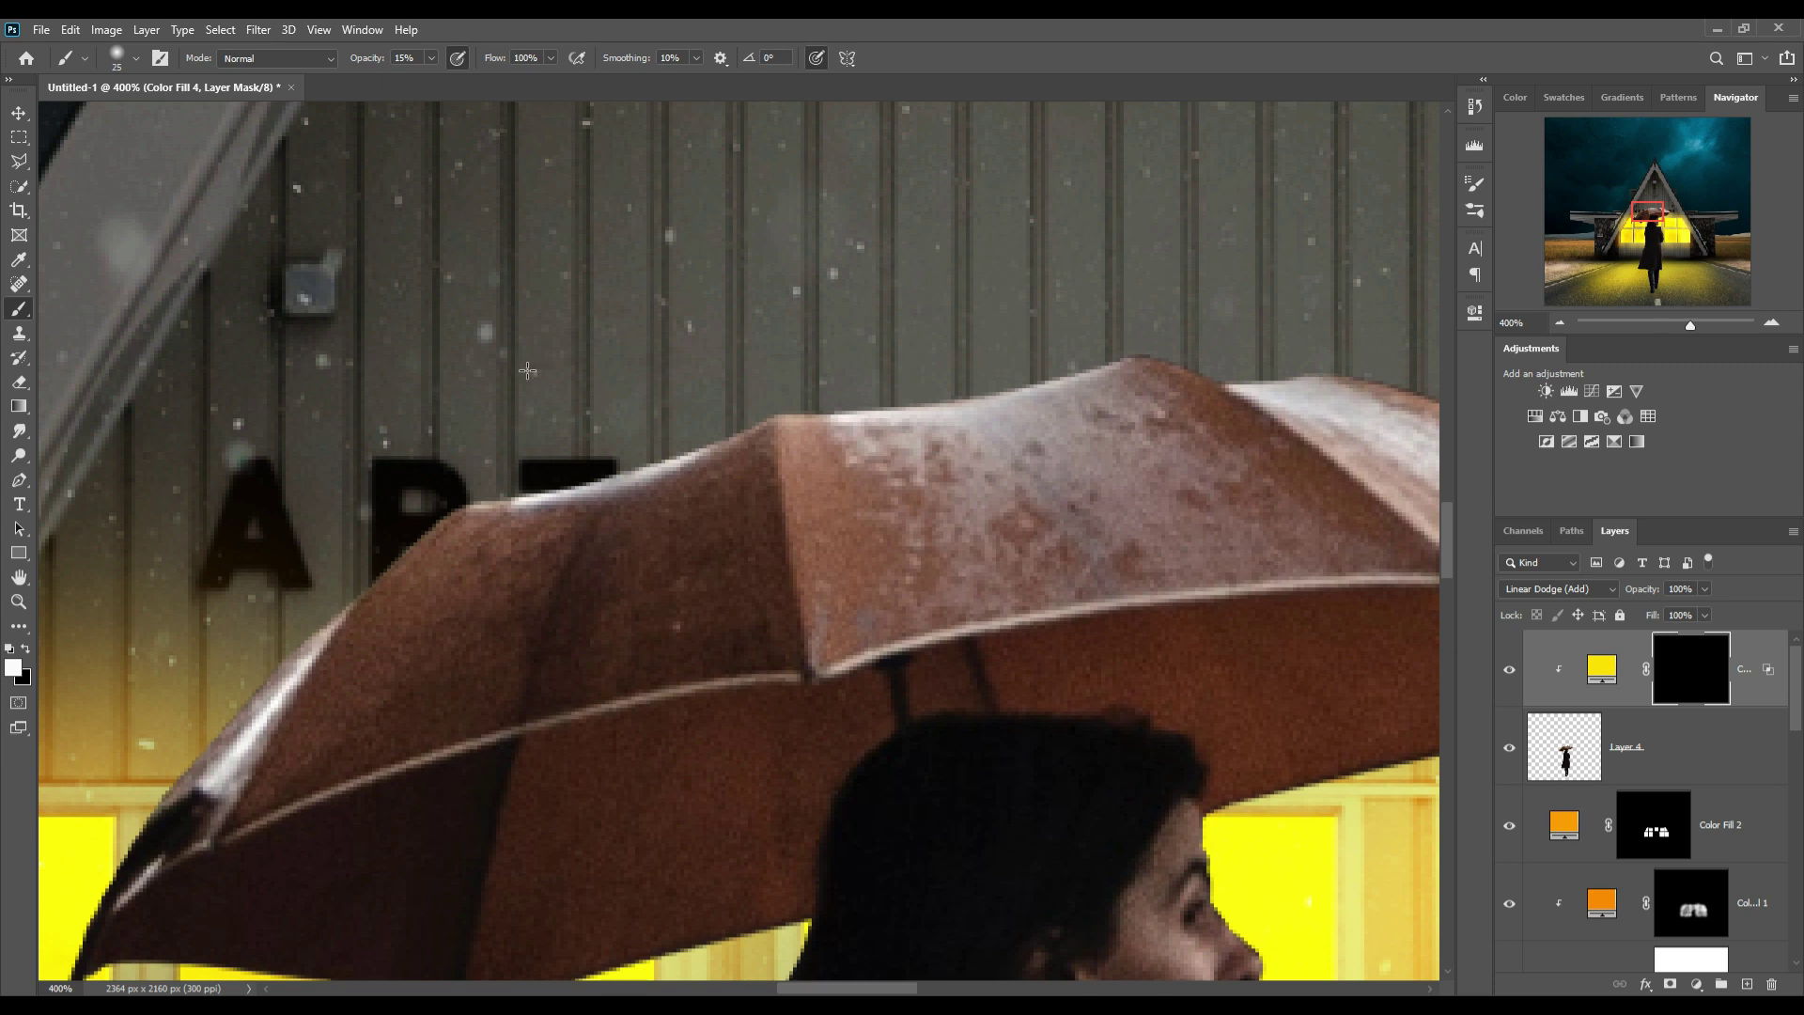
{"action": "key", "text": "bracketleft"}
{"action": "key", "text": "bracketleft"}
{"action": "key", "text": "bracketleft"}
{"action": "mouse_move", "coordinate": [505, 498]}
{"action": "left_mouse_down"}
{"action": "mouse_move", "coordinate": [289, 663]}
{"action": "mouse_move", "coordinate": [127, 872]}
{"action": "mouse_move", "coordinate": [77, 983]}
{"action": "left_mouse_up"}
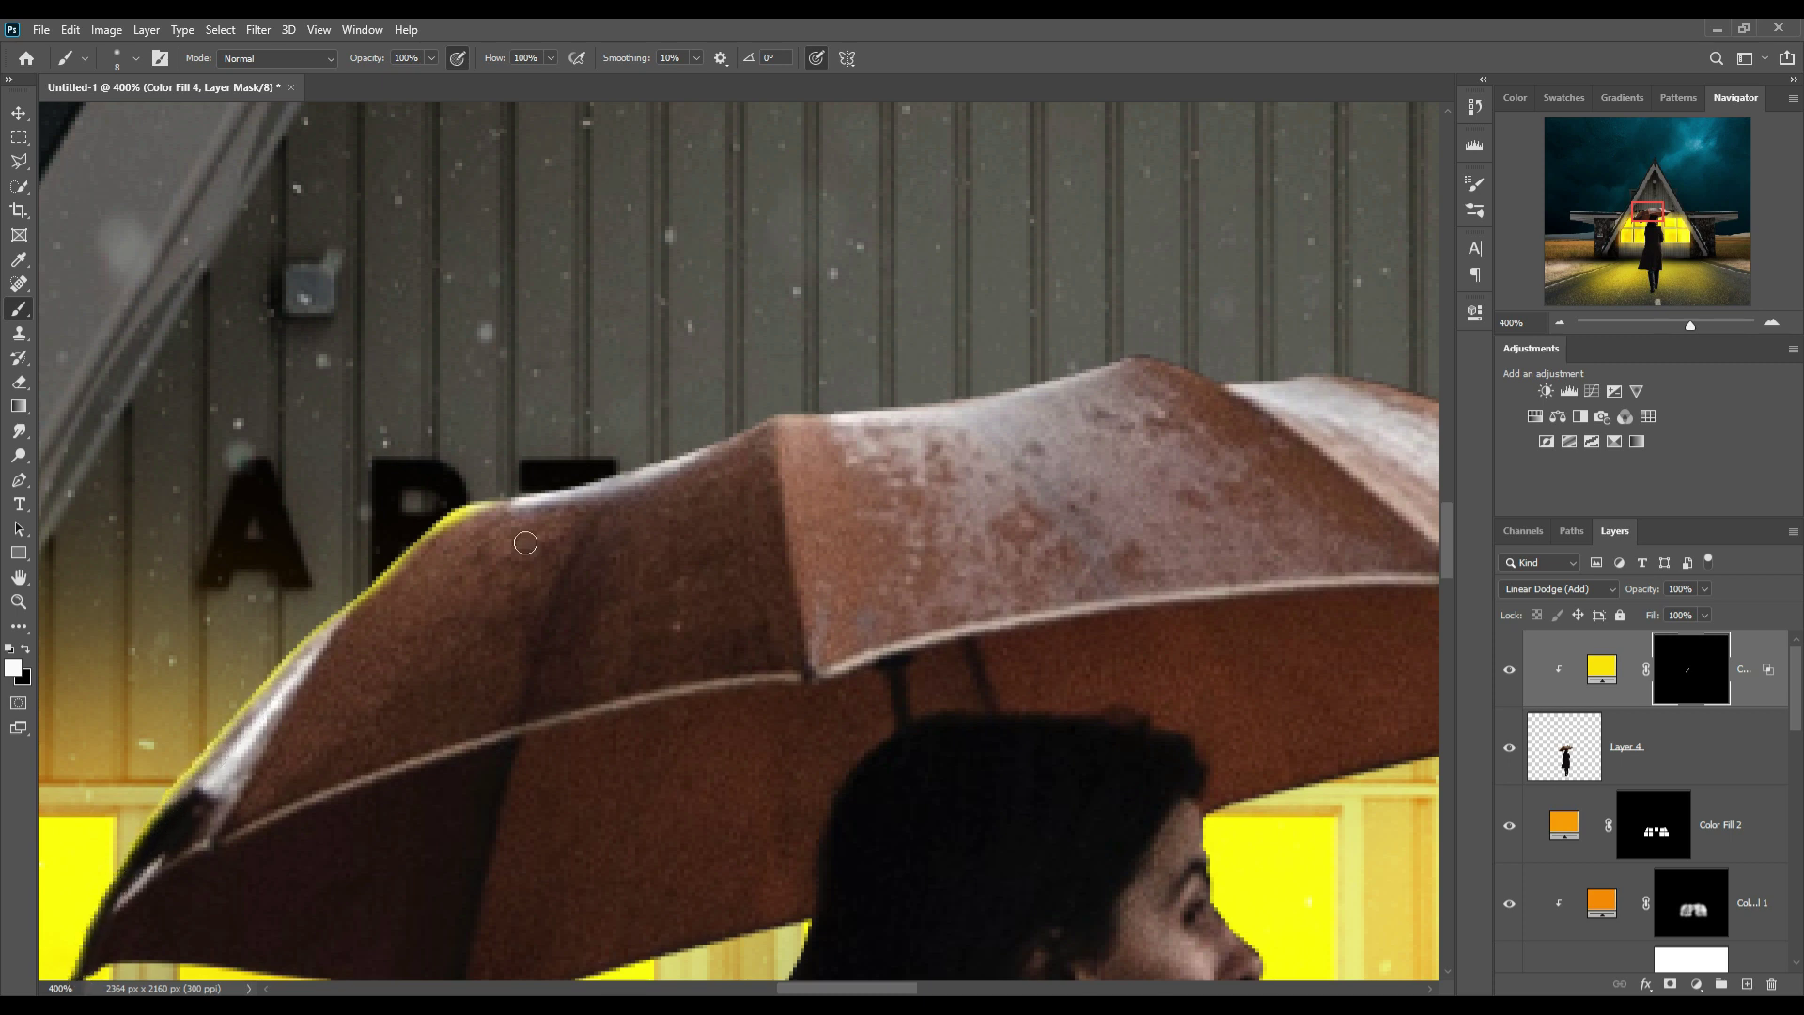
{"action": "mouse_move", "coordinate": [493, 509]}
{"action": "left_mouse_down"}
{"action": "mouse_move", "coordinate": [791, 421]}
{"action": "mouse_move", "coordinate": [1142, 371]}
{"action": "mouse_move", "coordinate": [1389, 393]}
{"action": "mouse_move", "coordinate": [688, 283]}
{"action": "left_mouse_up"}
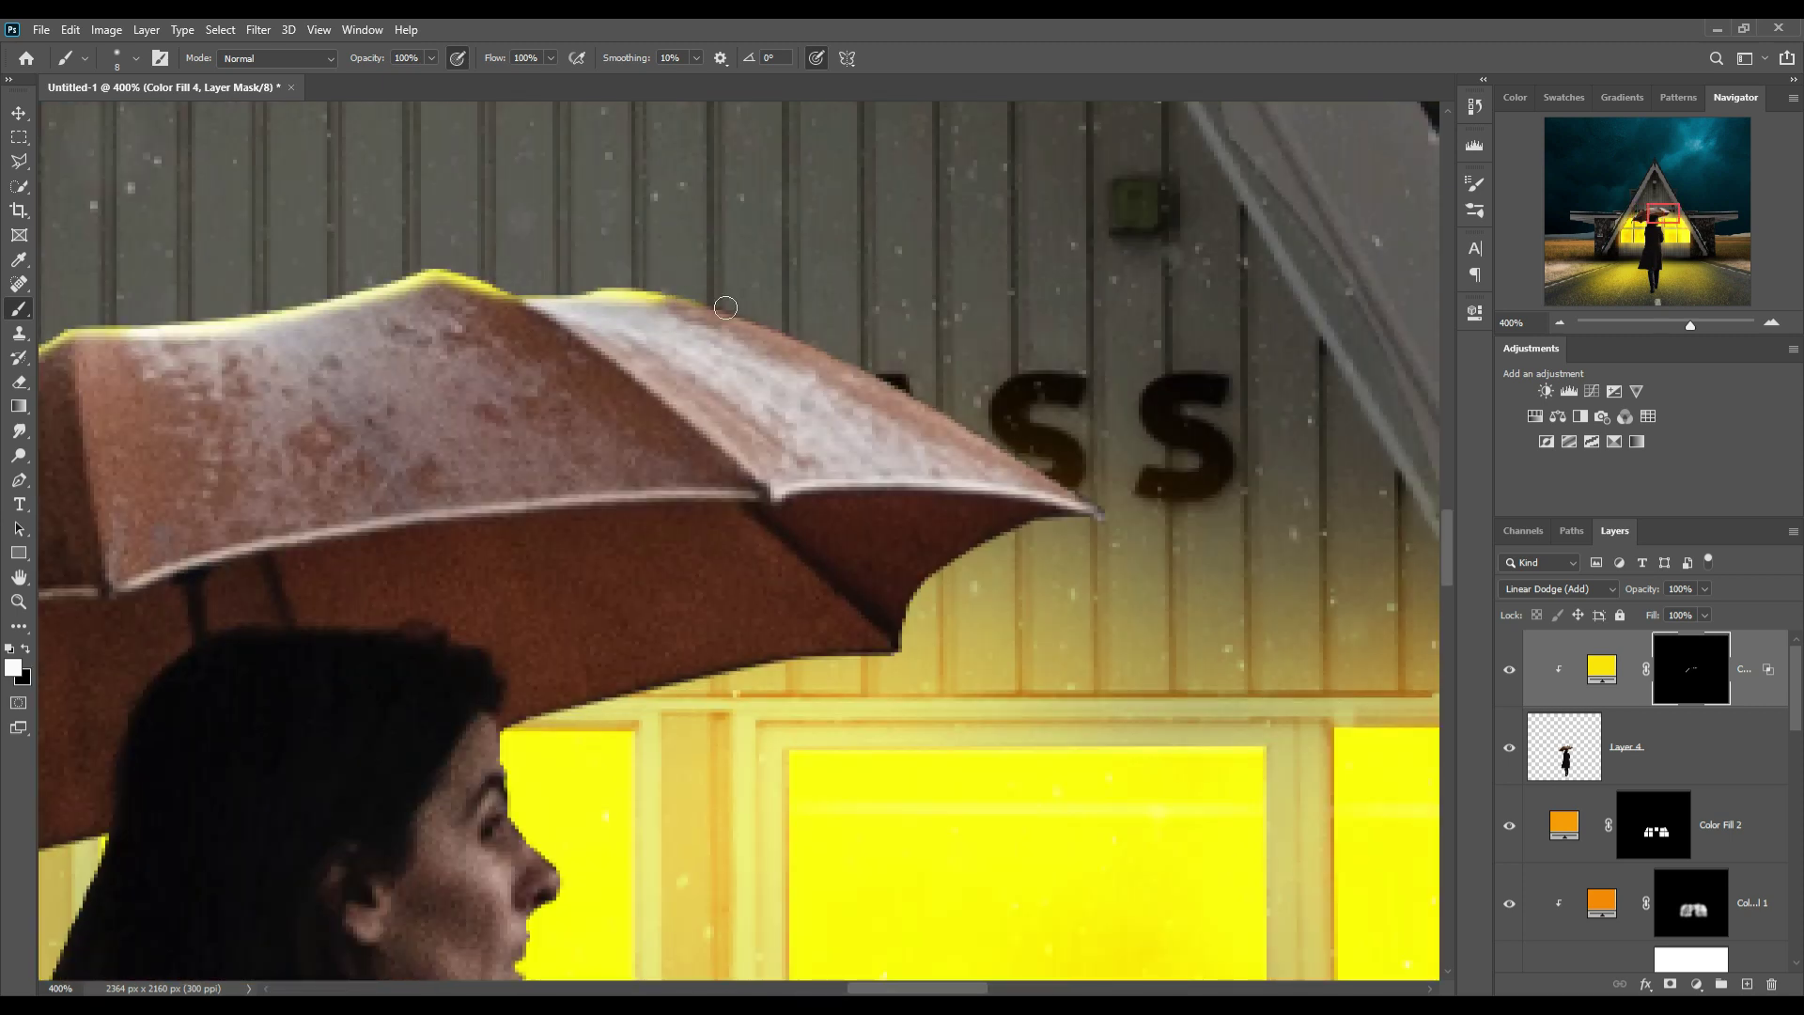
{"action": "mouse_move", "coordinate": [703, 305]}
{"action": "left_mouse_down"}
{"action": "mouse_move", "coordinate": [883, 381]}
{"action": "mouse_move", "coordinate": [1128, 530]}
{"action": "mouse_move", "coordinate": [942, 589]}
{"action": "mouse_move", "coordinate": [894, 673]}
{"action": "mouse_move", "coordinate": [519, 745]}
{"action": "left_mouse_up"}
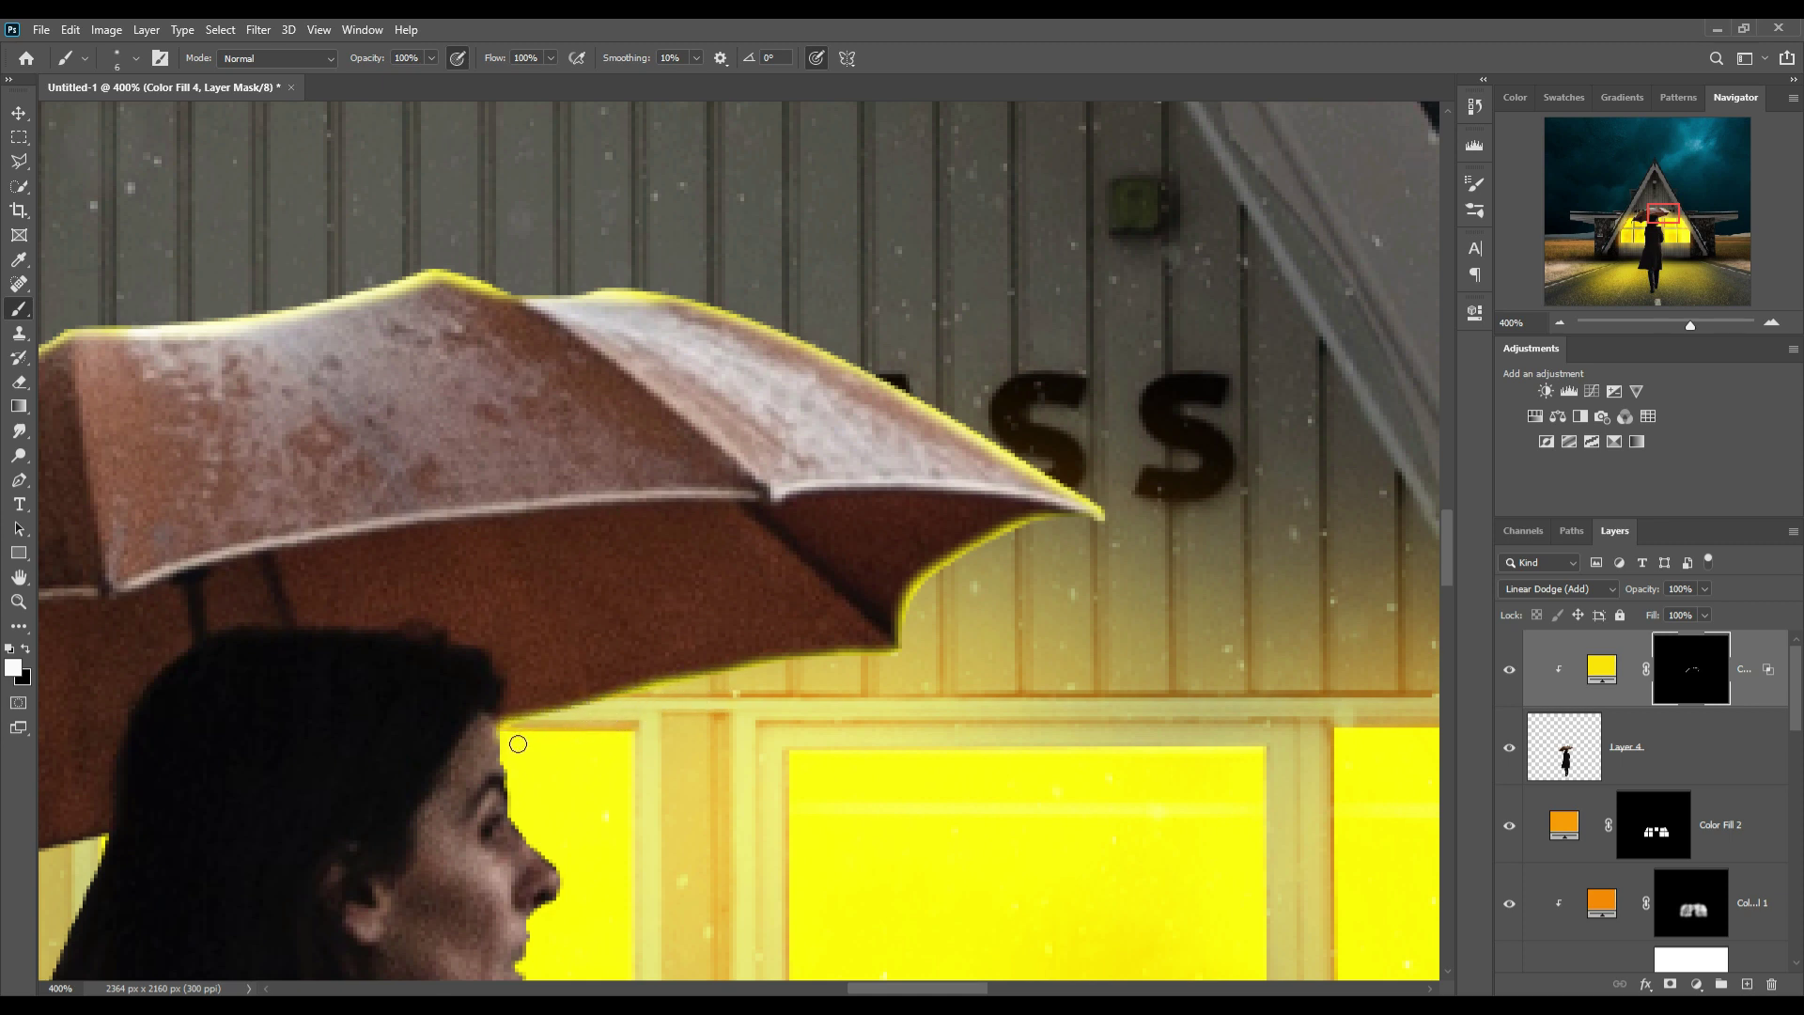
{"action": "left_click_drag", "start_coordinate": [520, 790], "coordinate": [545, 848]}
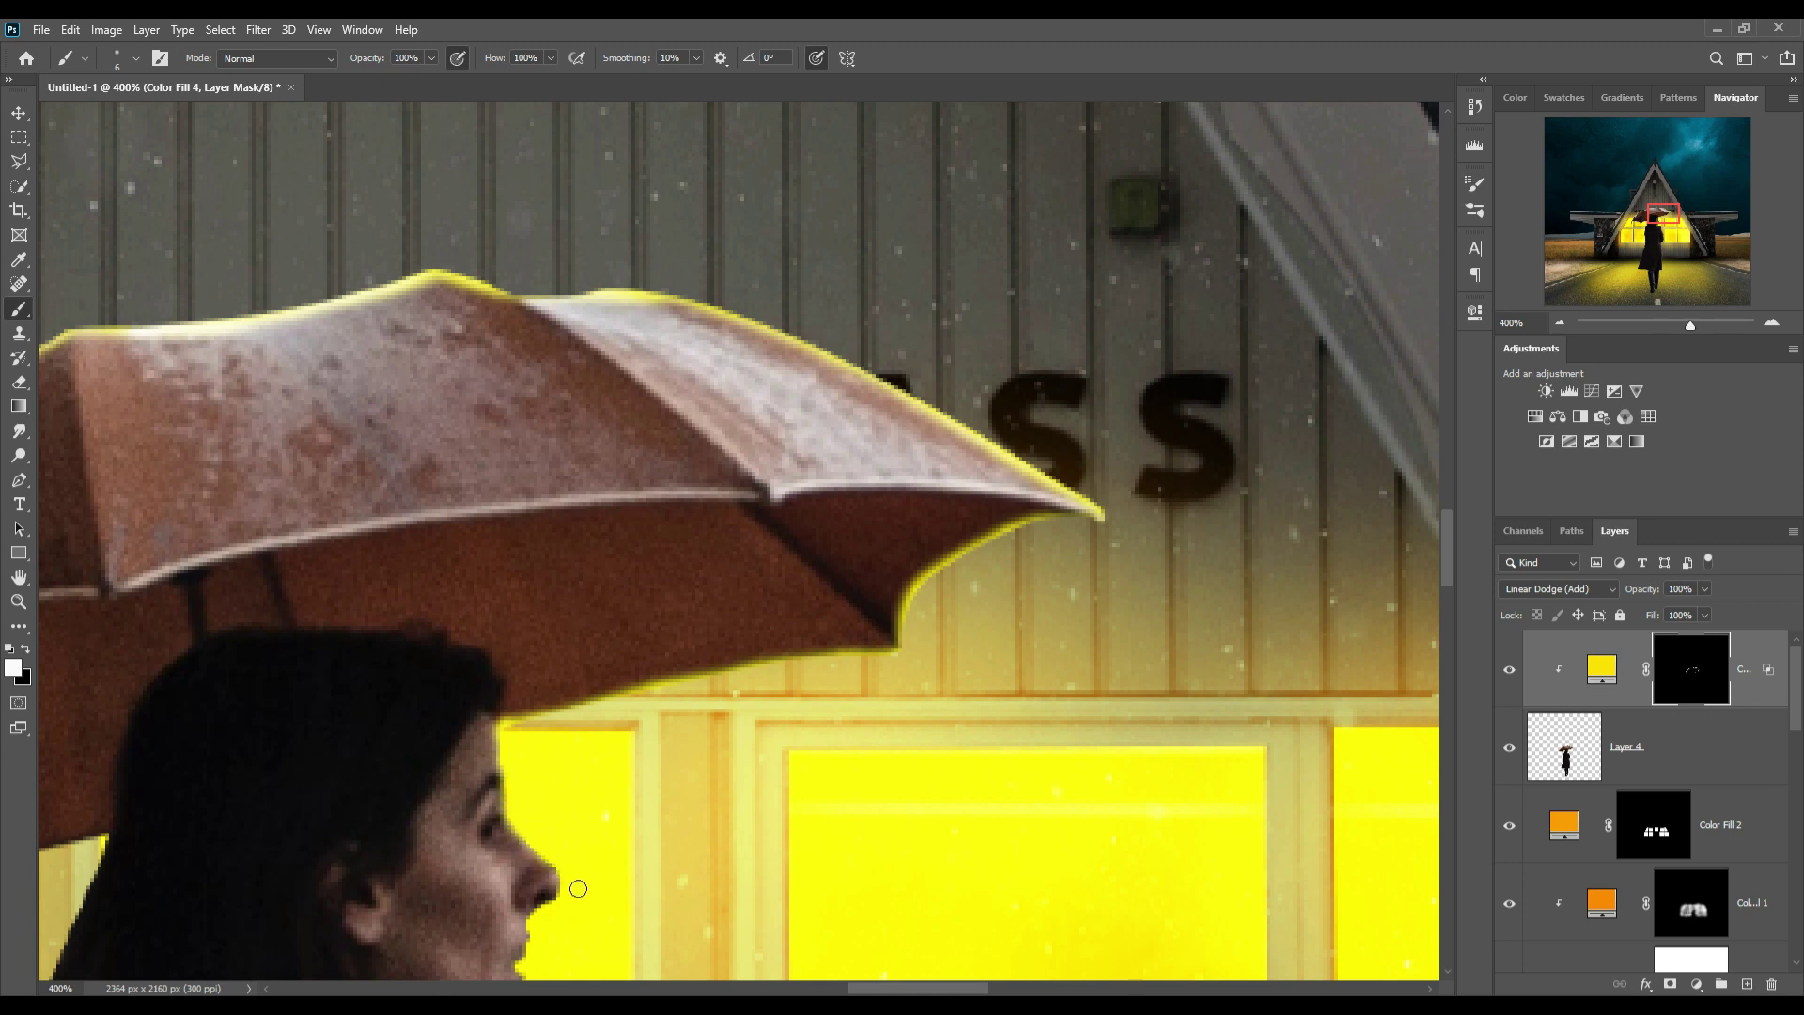
{"action": "left_click_drag", "start_coordinate": [577, 905], "coordinate": [545, 934]}
{"action": "mouse_move", "coordinate": [537, 960]}
{"action": "left_mouse_down"}
{"action": "mouse_move", "coordinate": [632, 618]}
{"action": "mouse_move", "coordinate": [622, 664]}
{"action": "mouse_move", "coordinate": [516, 735]}
{"action": "mouse_move", "coordinate": [700, 798]}
{"action": "mouse_move", "coordinate": [761, 932]}
{"action": "mouse_move", "coordinate": [806, 459]}
{"action": "mouse_move", "coordinate": [791, 534]}
{"action": "mouse_move", "coordinate": [859, 705]}
{"action": "mouse_move", "coordinate": [869, 443]}
{"action": "mouse_move", "coordinate": [857, 530]}
{"action": "left_mouse_up"}
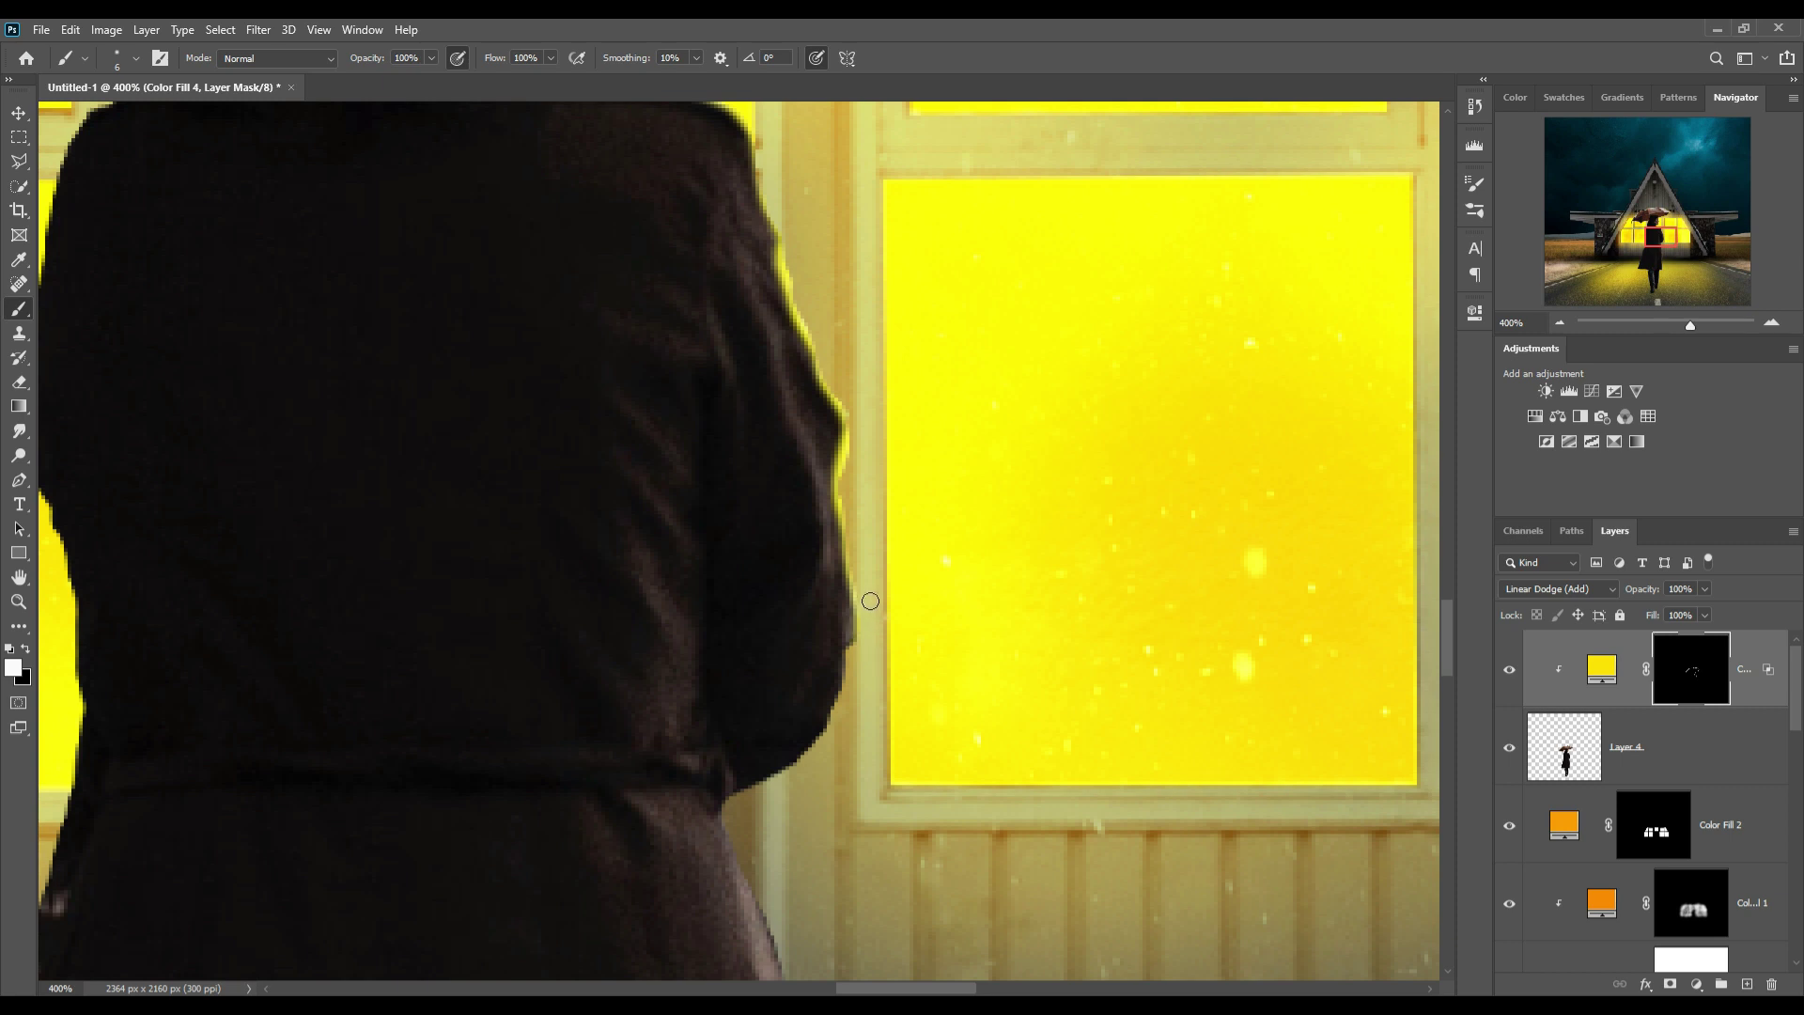
Paint rim light along the shoulder, down the coat edge to the hem, and down the leg.
{"action": "mouse_move", "coordinate": [871, 600]}
{"action": "left_mouse_down"}
{"action": "mouse_move", "coordinate": [834, 758]}
{"action": "mouse_move", "coordinate": [766, 802]}
{"action": "mouse_move", "coordinate": [764, 886]}
{"action": "mouse_move", "coordinate": [789, 948]}
{"action": "mouse_move", "coordinate": [722, 500]}
{"action": "mouse_move", "coordinate": [734, 604]}
{"action": "left_mouse_up"}
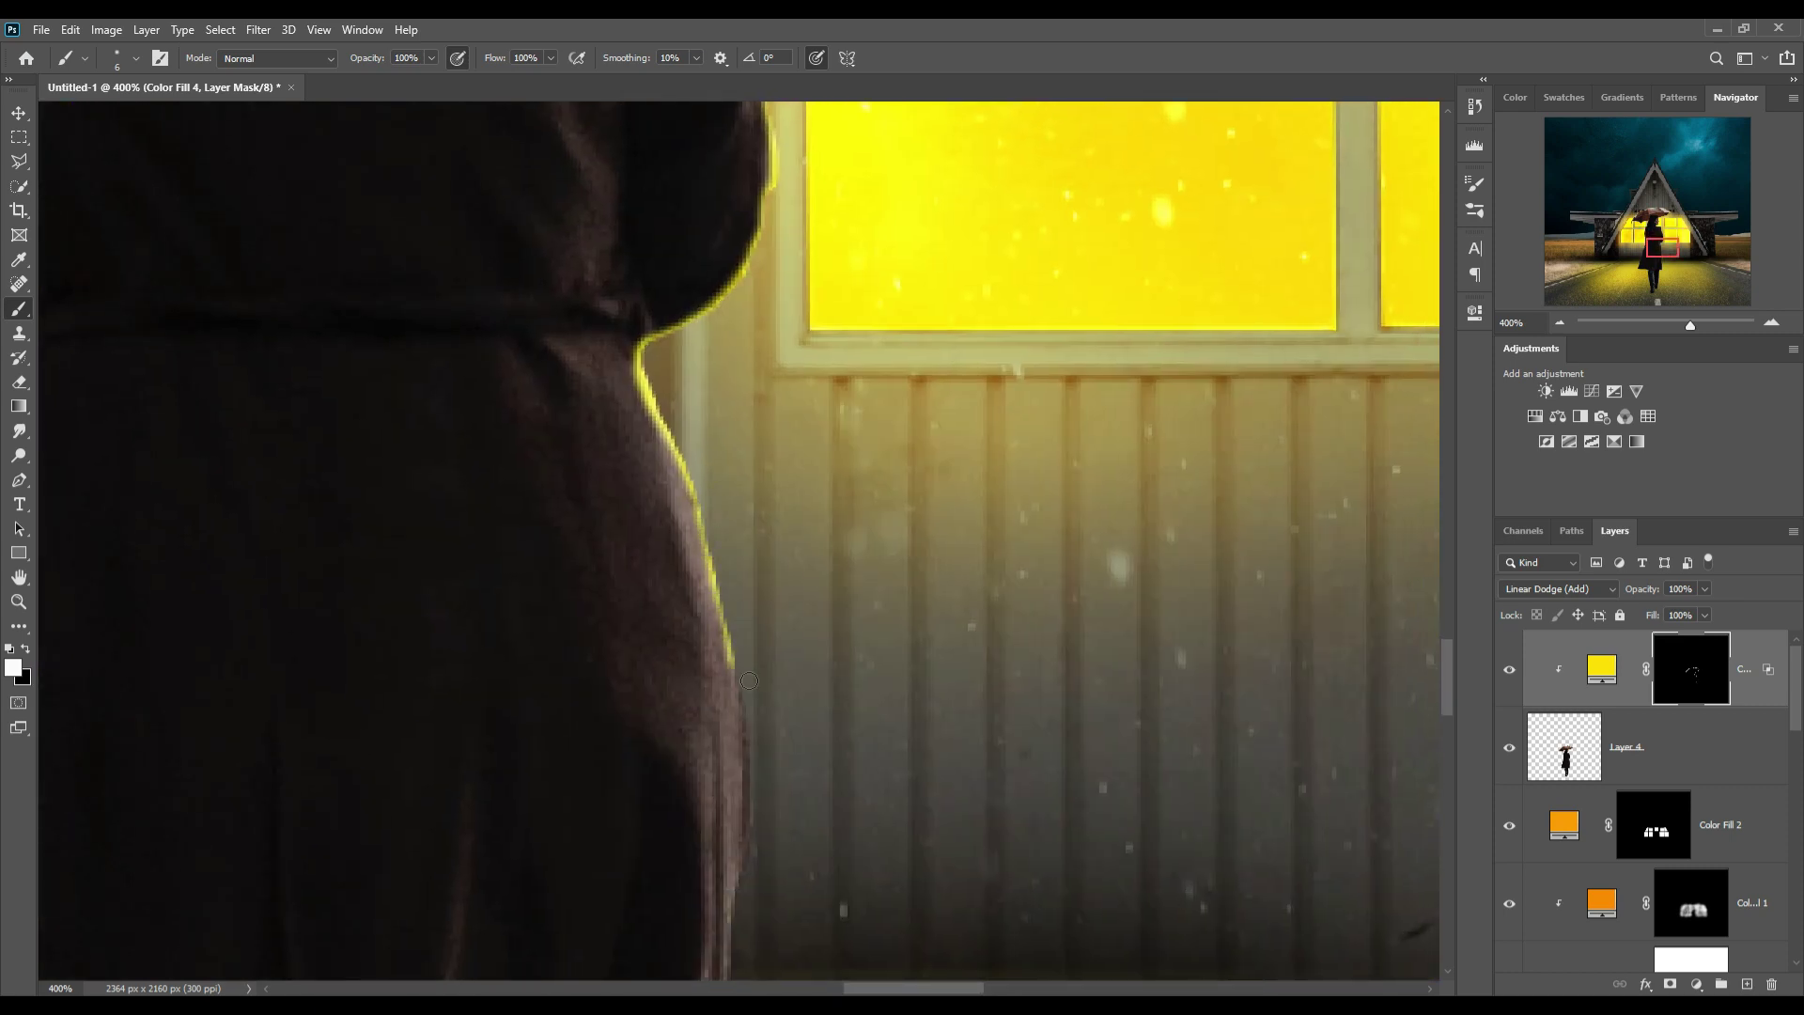
{"action": "mouse_move", "coordinate": [749, 680]}
{"action": "left_mouse_down"}
{"action": "mouse_move", "coordinate": [752, 860]}
{"action": "mouse_move", "coordinate": [770, 820]}
{"action": "mouse_move", "coordinate": [728, 242]}
{"action": "mouse_move", "coordinate": [705, 294]}
{"action": "mouse_move", "coordinate": [693, 583]}
{"action": "mouse_move", "coordinate": [693, 356]}
{"action": "left_mouse_up"}
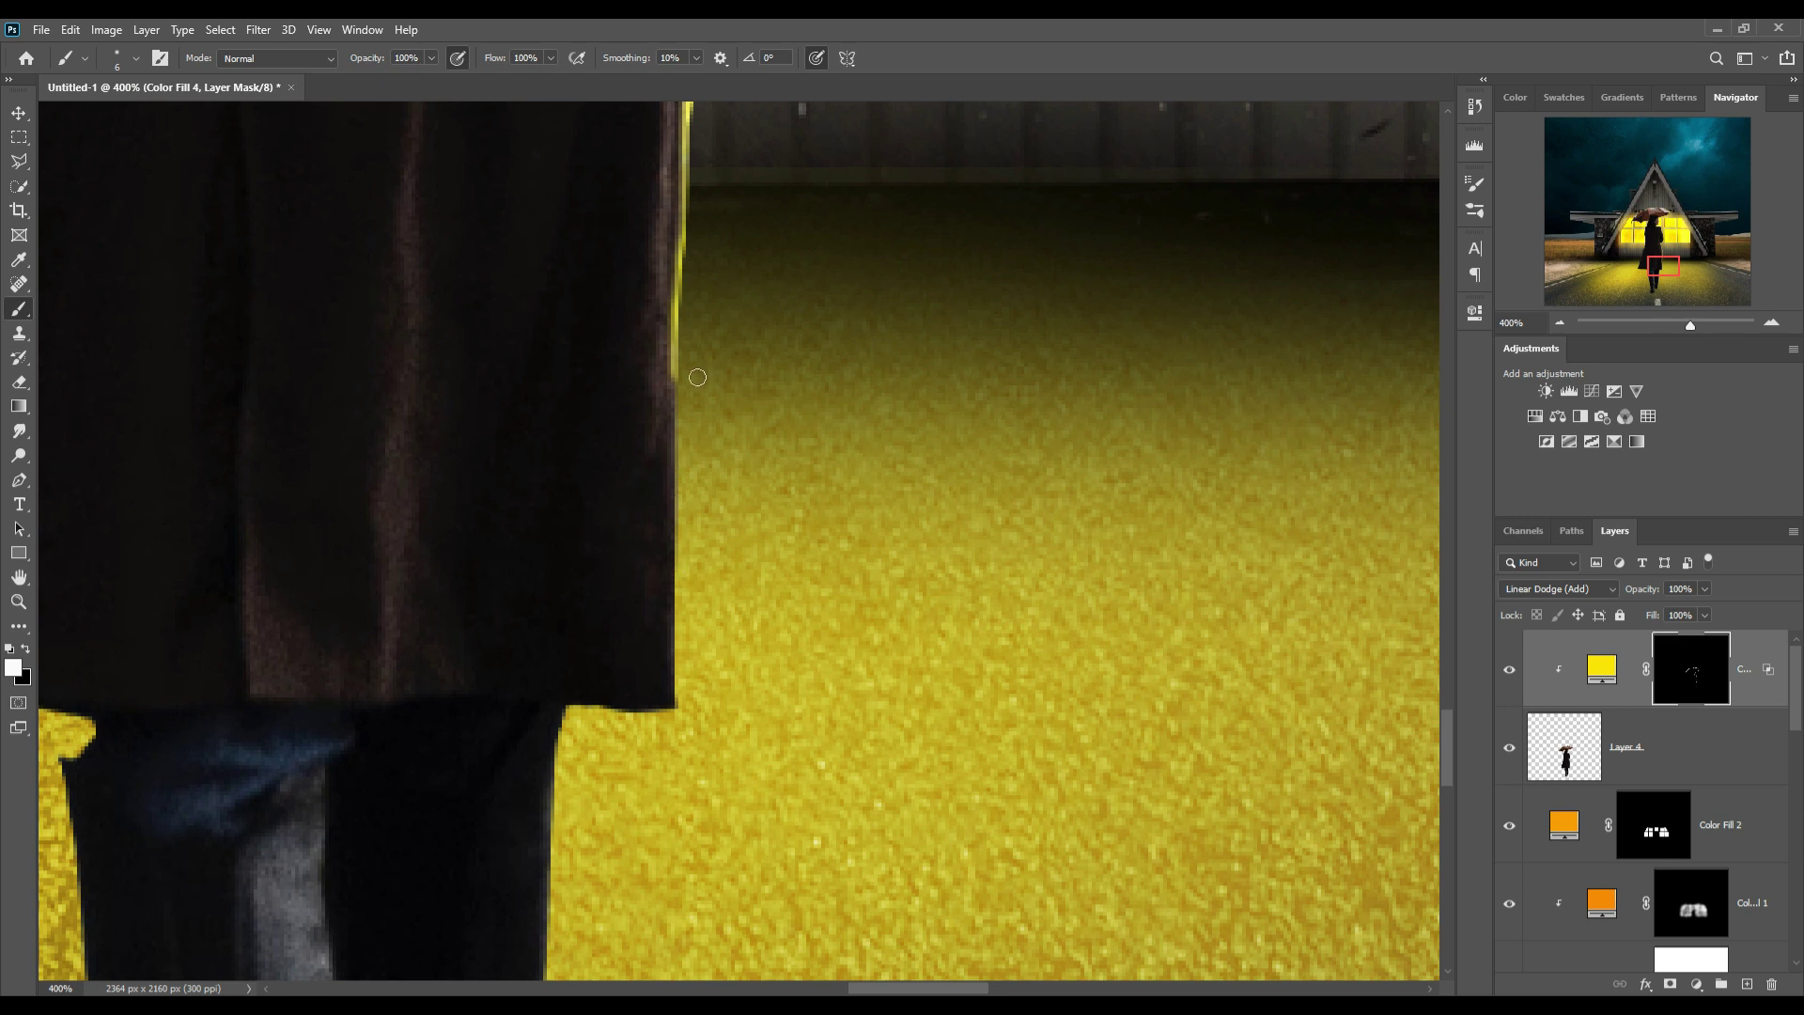
{"action": "left_click_drag", "start_coordinate": [695, 419], "coordinate": [695, 722]}
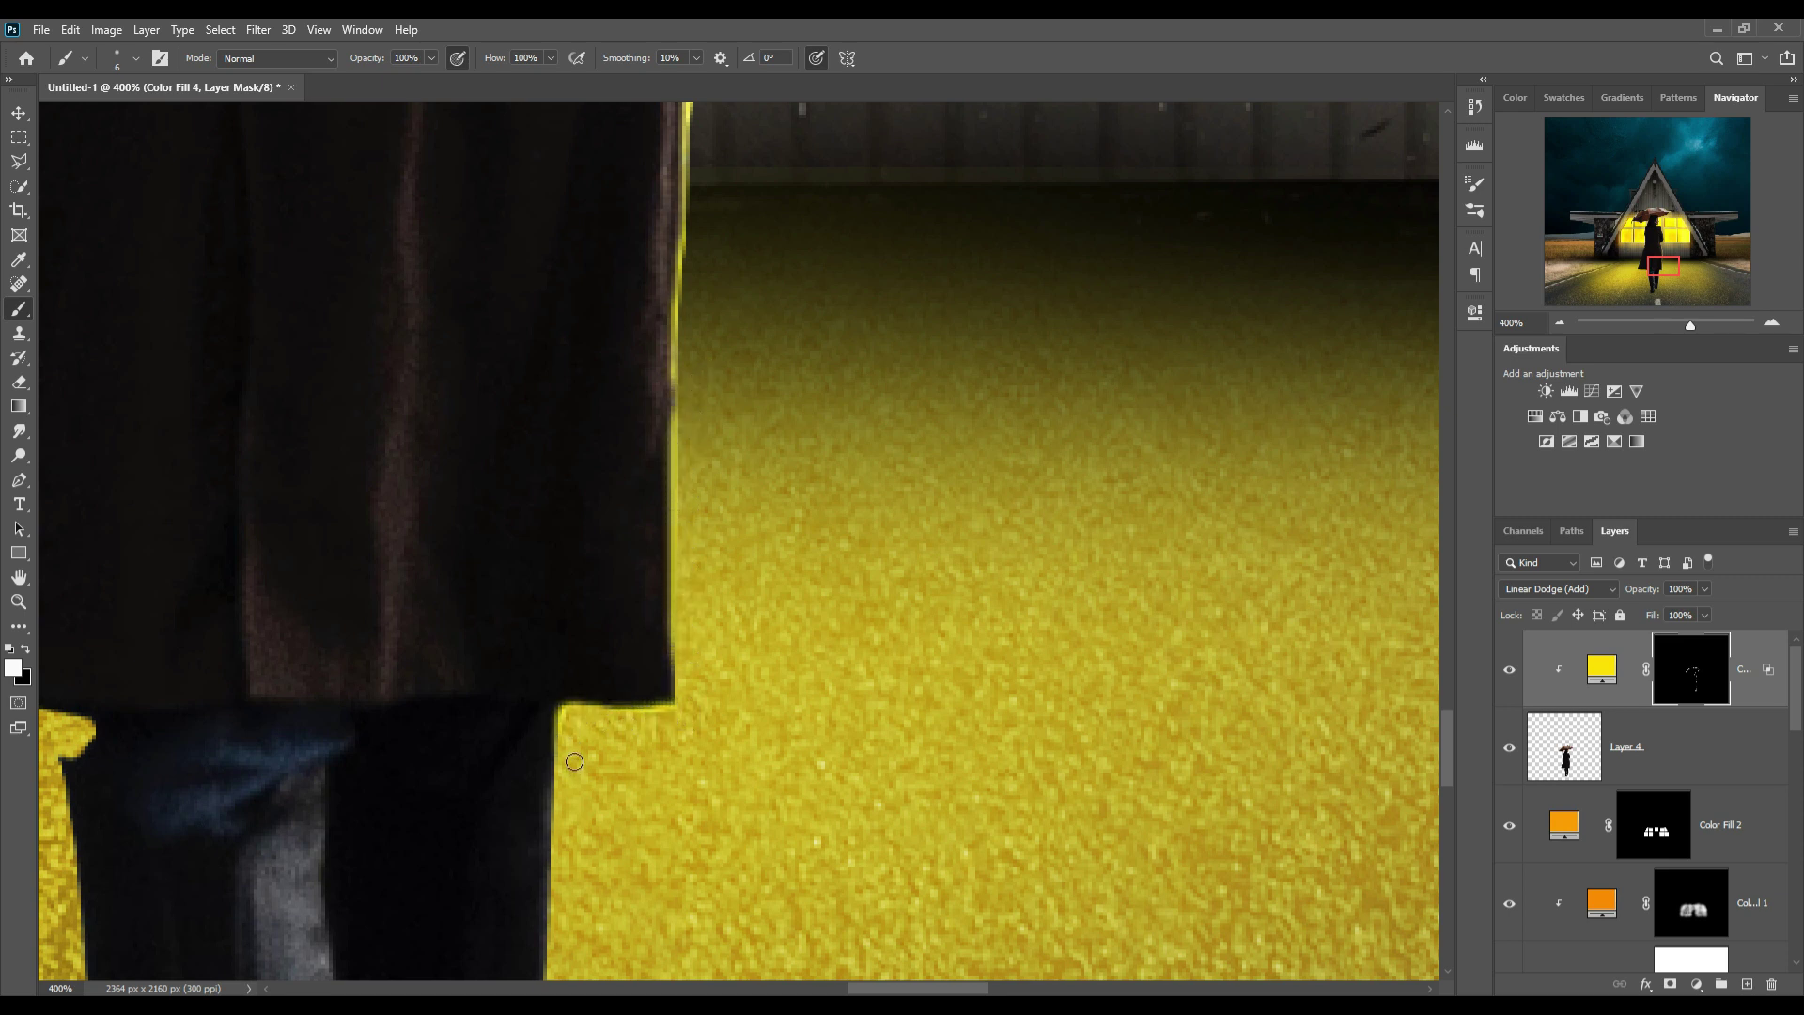
{"action": "left_click_drag", "start_coordinate": [574, 761], "coordinate": [568, 967]}
{"action": "mouse_move", "coordinate": [571, 877]}
{"action": "left_mouse_down"}
{"action": "mouse_move", "coordinate": [574, 581]}
{"action": "mouse_move", "coordinate": [514, 945]}
{"action": "left_mouse_up"}
Add rim light along the umbrella's underside, the hair and the coat hem, touching up the leg.
{"action": "left_click_drag", "start_coordinate": [554, 640], "coordinate": [576, 865]}
{"action": "left_click_drag", "start_coordinate": [576, 419], "coordinate": [742, 845]}
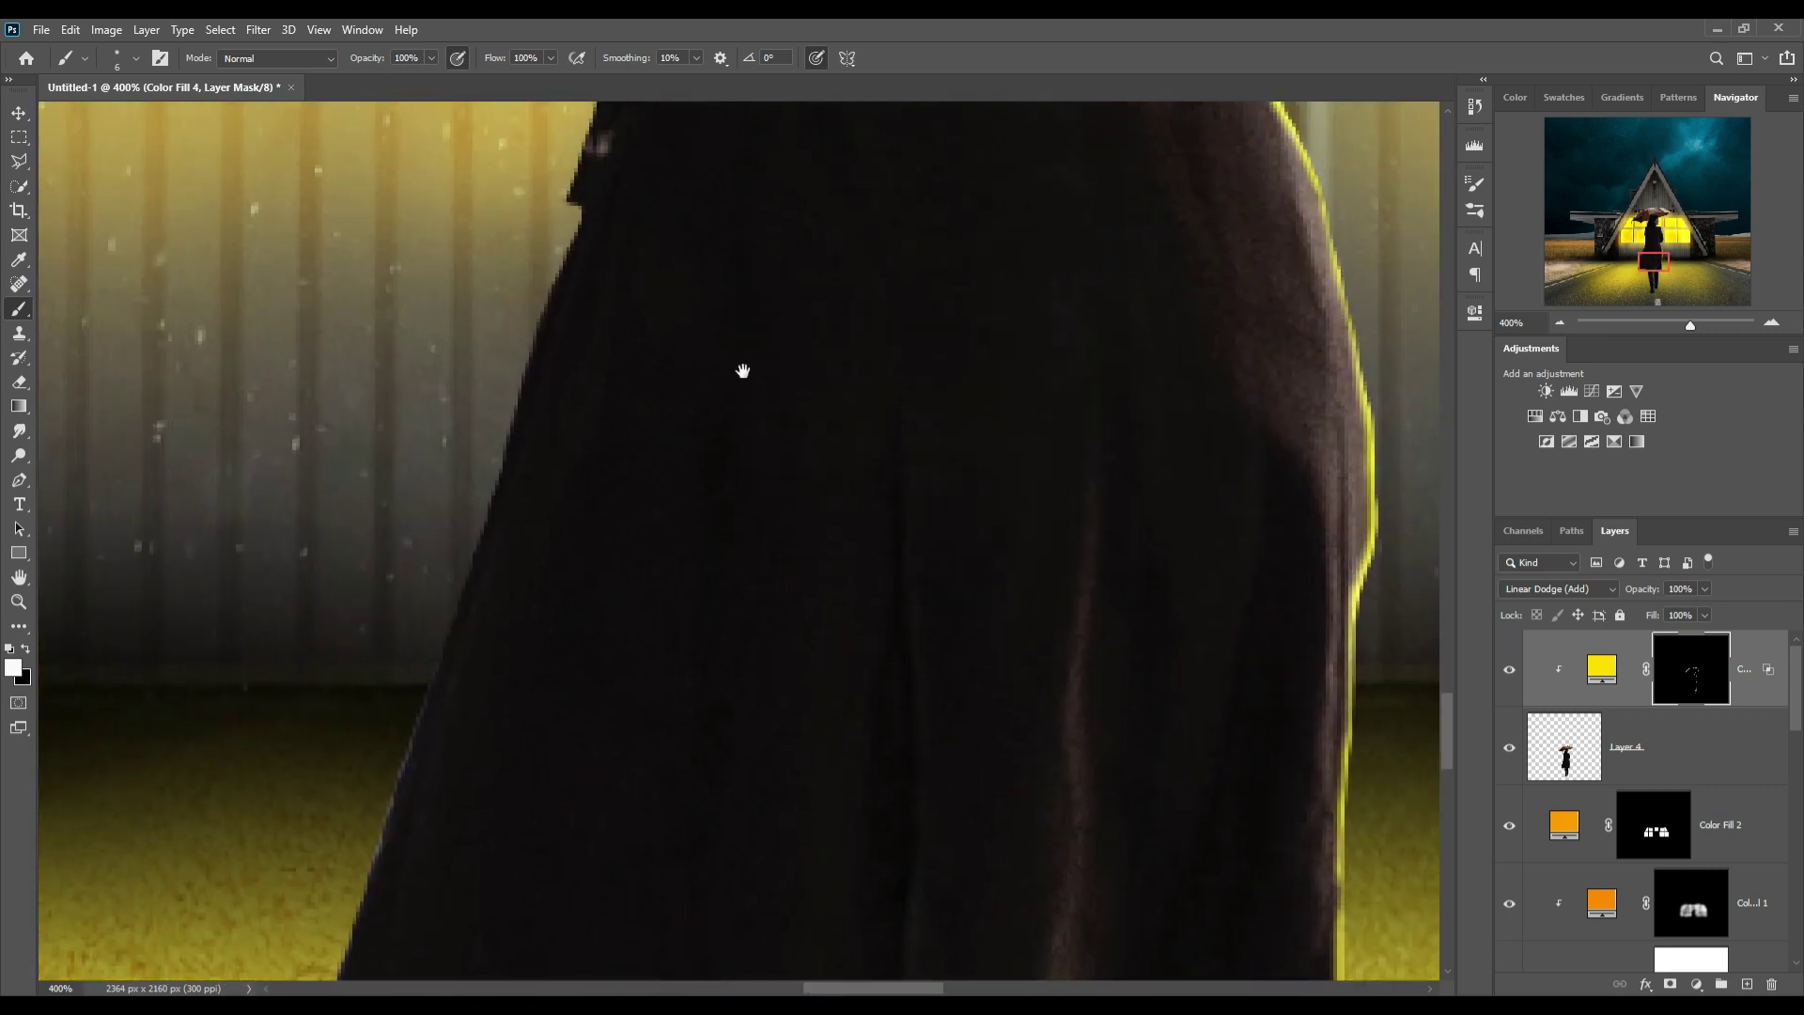
{"action": "mouse_move", "coordinate": [742, 370]}
{"action": "left_mouse_down"}
{"action": "mouse_move", "coordinate": [657, 512]}
{"action": "mouse_move", "coordinate": [664, 660]}
{"action": "left_mouse_up"}
{"action": "left_click_drag", "start_coordinate": [702, 417], "coordinate": [666, 650]}
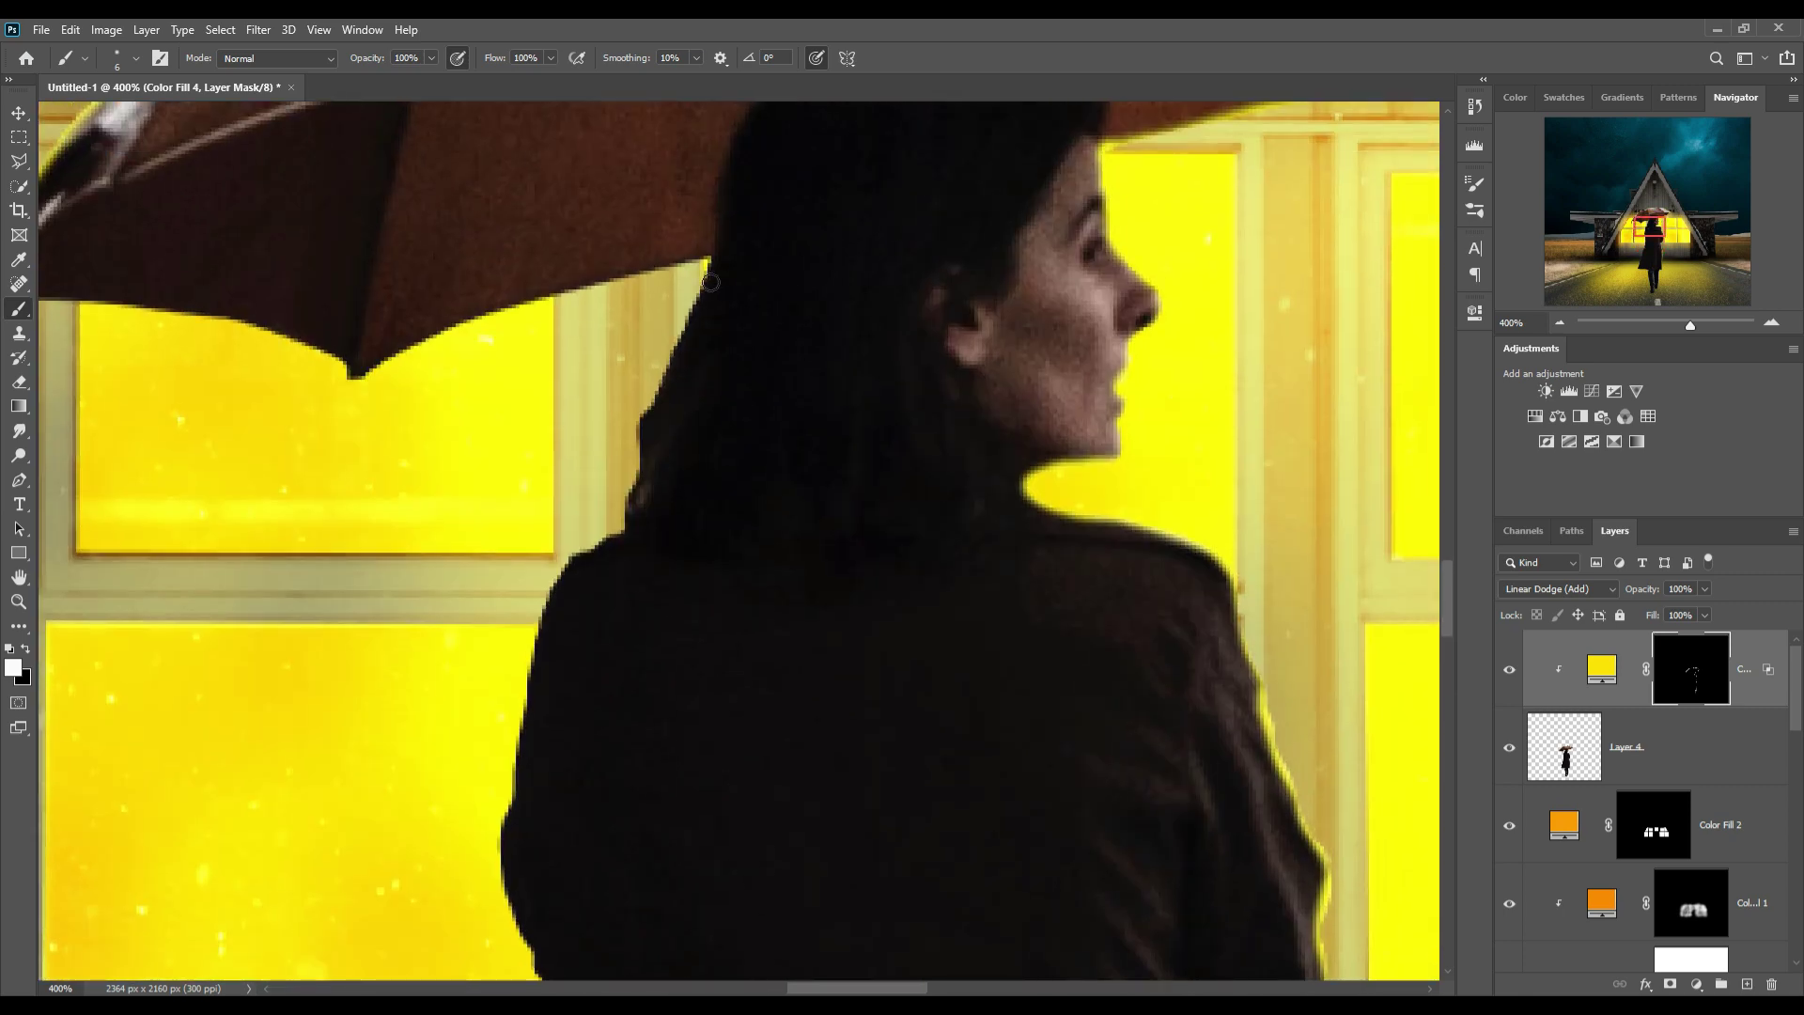
{"action": "mouse_move", "coordinate": [717, 269]}
{"action": "left_mouse_down"}
{"action": "mouse_move", "coordinate": [362, 377]}
{"action": "mouse_move", "coordinate": [132, 310]}
{"action": "mouse_move", "coordinate": [67, 320]}
{"action": "mouse_move", "coordinate": [516, 424]}
{"action": "mouse_move", "coordinate": [458, 406]}
{"action": "mouse_move", "coordinate": [406, 560]}
{"action": "left_mouse_up"}
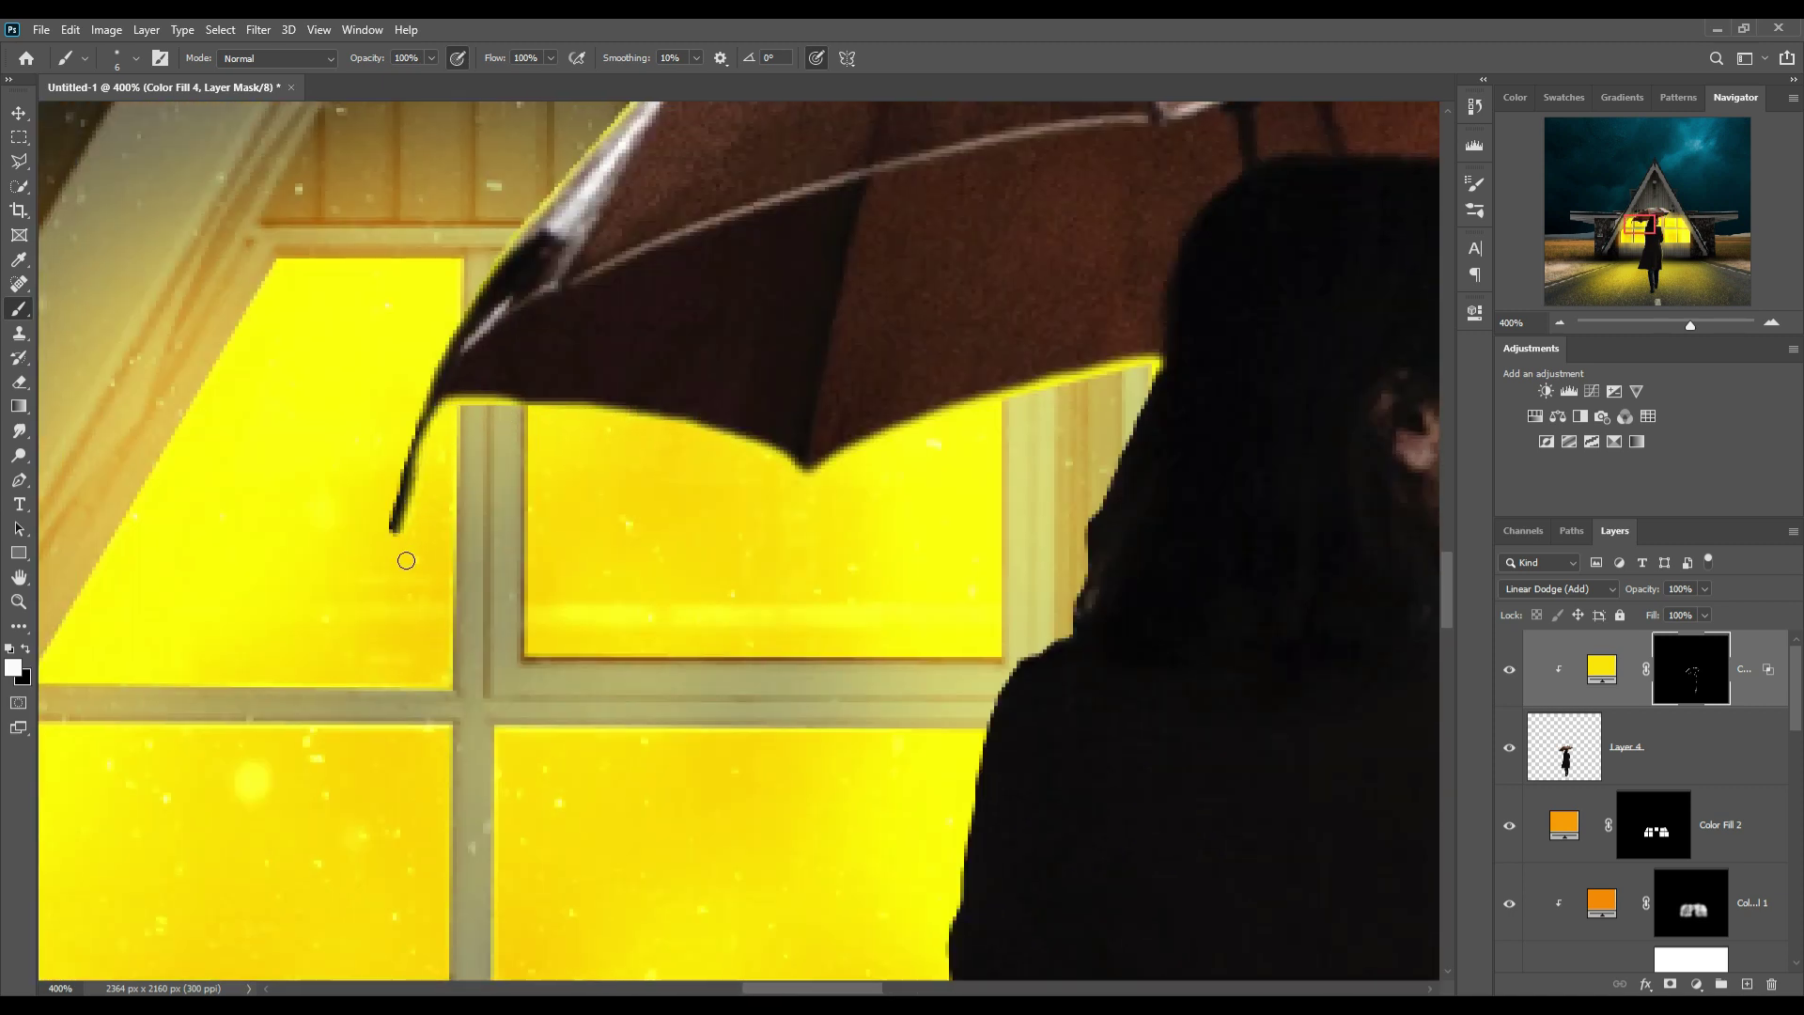
{"action": "mouse_move", "coordinate": [1165, 371]}
{"action": "left_mouse_down"}
{"action": "mouse_move", "coordinate": [1093, 534]}
{"action": "mouse_move", "coordinate": [1081, 620]}
{"action": "mouse_move", "coordinate": [1012, 700]}
{"action": "mouse_move", "coordinate": [977, 819]}
{"action": "mouse_move", "coordinate": [850, 475]}
{"action": "mouse_move", "coordinate": [776, 541]}
{"action": "mouse_move", "coordinate": [766, 672]}
{"action": "mouse_move", "coordinate": [781, 708]}
{"action": "mouse_move", "coordinate": [766, 649]}
{"action": "mouse_move", "coordinate": [832, 923]}
{"action": "mouse_move", "coordinate": [743, 395]}
{"action": "mouse_move", "coordinate": [675, 653]}
{"action": "mouse_move", "coordinate": [678, 710]}
{"action": "mouse_move", "coordinate": [621, 855]}
{"action": "mouse_move", "coordinate": [699, 374]}
{"action": "mouse_move", "coordinate": [565, 828]}
{"action": "mouse_move", "coordinate": [632, 463]}
{"action": "mouse_move", "coordinate": [624, 411]}
{"action": "mouse_move", "coordinate": [604, 551]}
{"action": "mouse_move", "coordinate": [558, 668]}
{"action": "mouse_move", "coordinate": [584, 602]}
{"action": "left_mouse_up"}
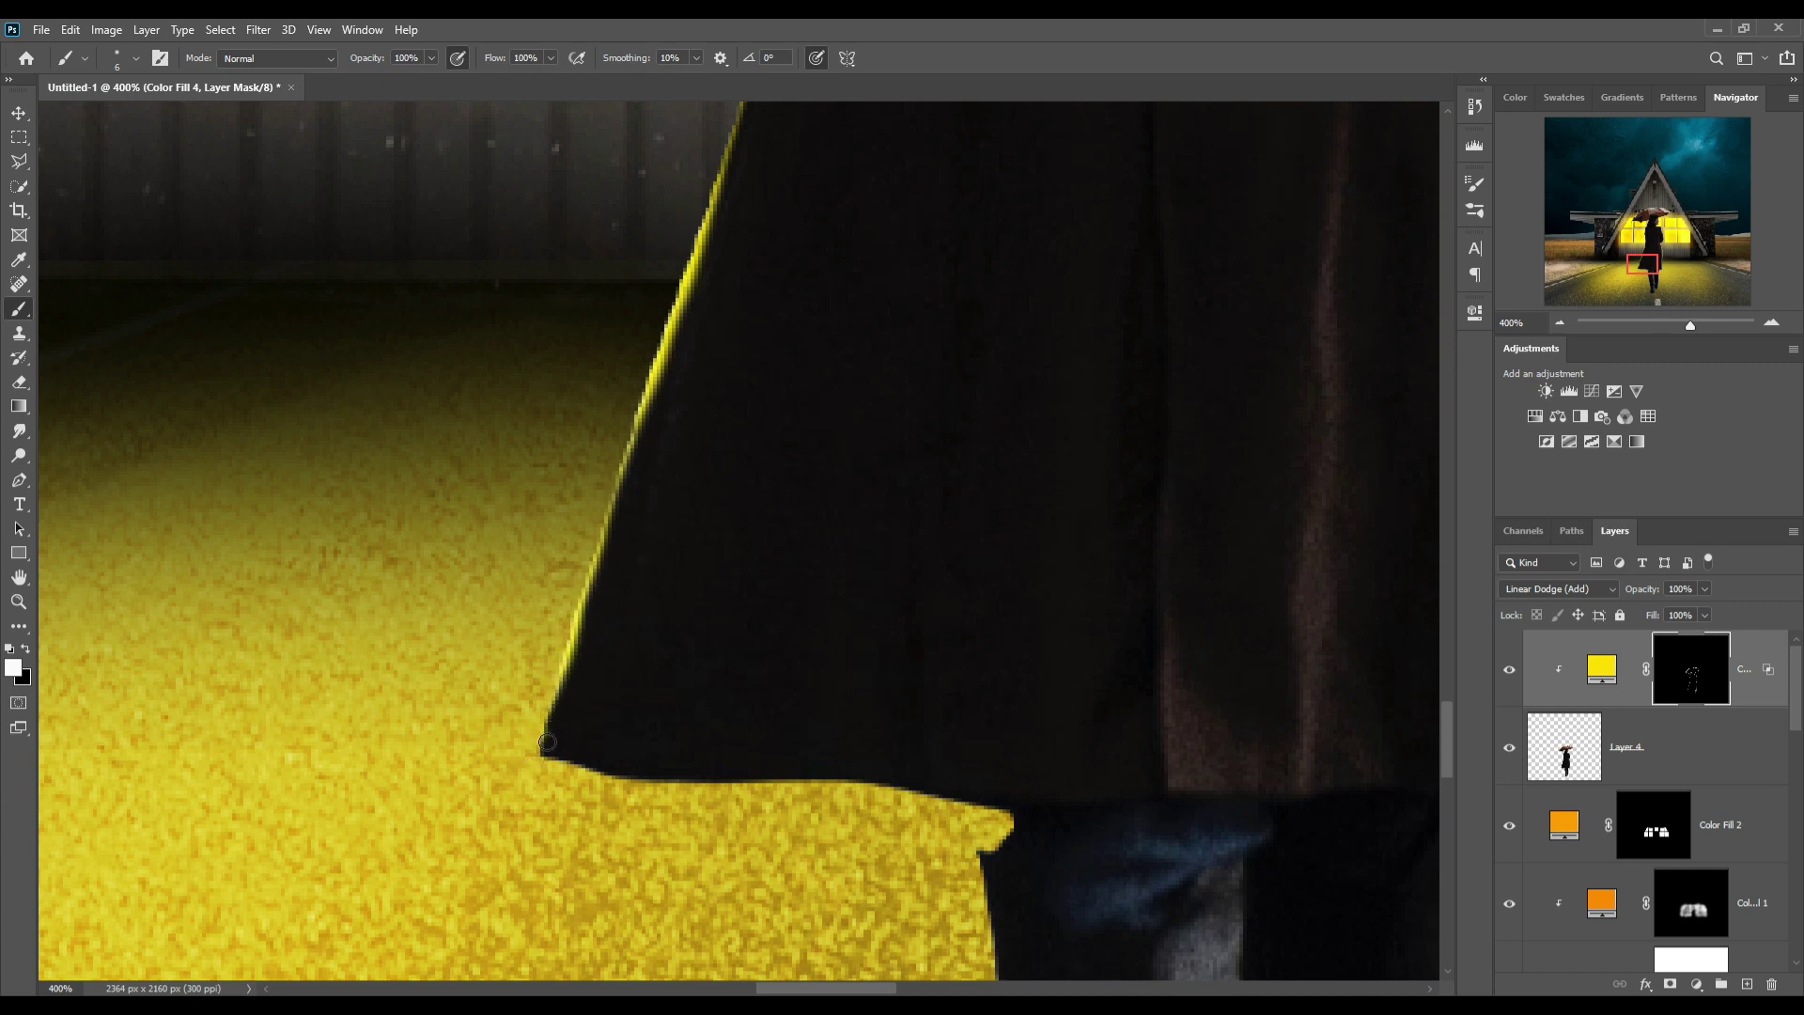
{"action": "mouse_move", "coordinate": [560, 773]}
{"action": "left_mouse_down"}
{"action": "mouse_move", "coordinate": [678, 796]}
{"action": "mouse_move", "coordinate": [906, 798]}
{"action": "mouse_move", "coordinate": [1022, 832]}
{"action": "mouse_move", "coordinate": [991, 892]}
{"action": "mouse_move", "coordinate": [994, 952]}
{"action": "mouse_move", "coordinate": [839, 480]}
{"action": "mouse_move", "coordinate": [905, 935]}
{"action": "mouse_move", "coordinate": [819, 629]}
{"action": "mouse_move", "coordinate": [847, 778]}
{"action": "mouse_move", "coordinate": [872, 791]}
{"action": "left_mouse_up"}
{"action": "left_click", "coordinate": [922, 726]}
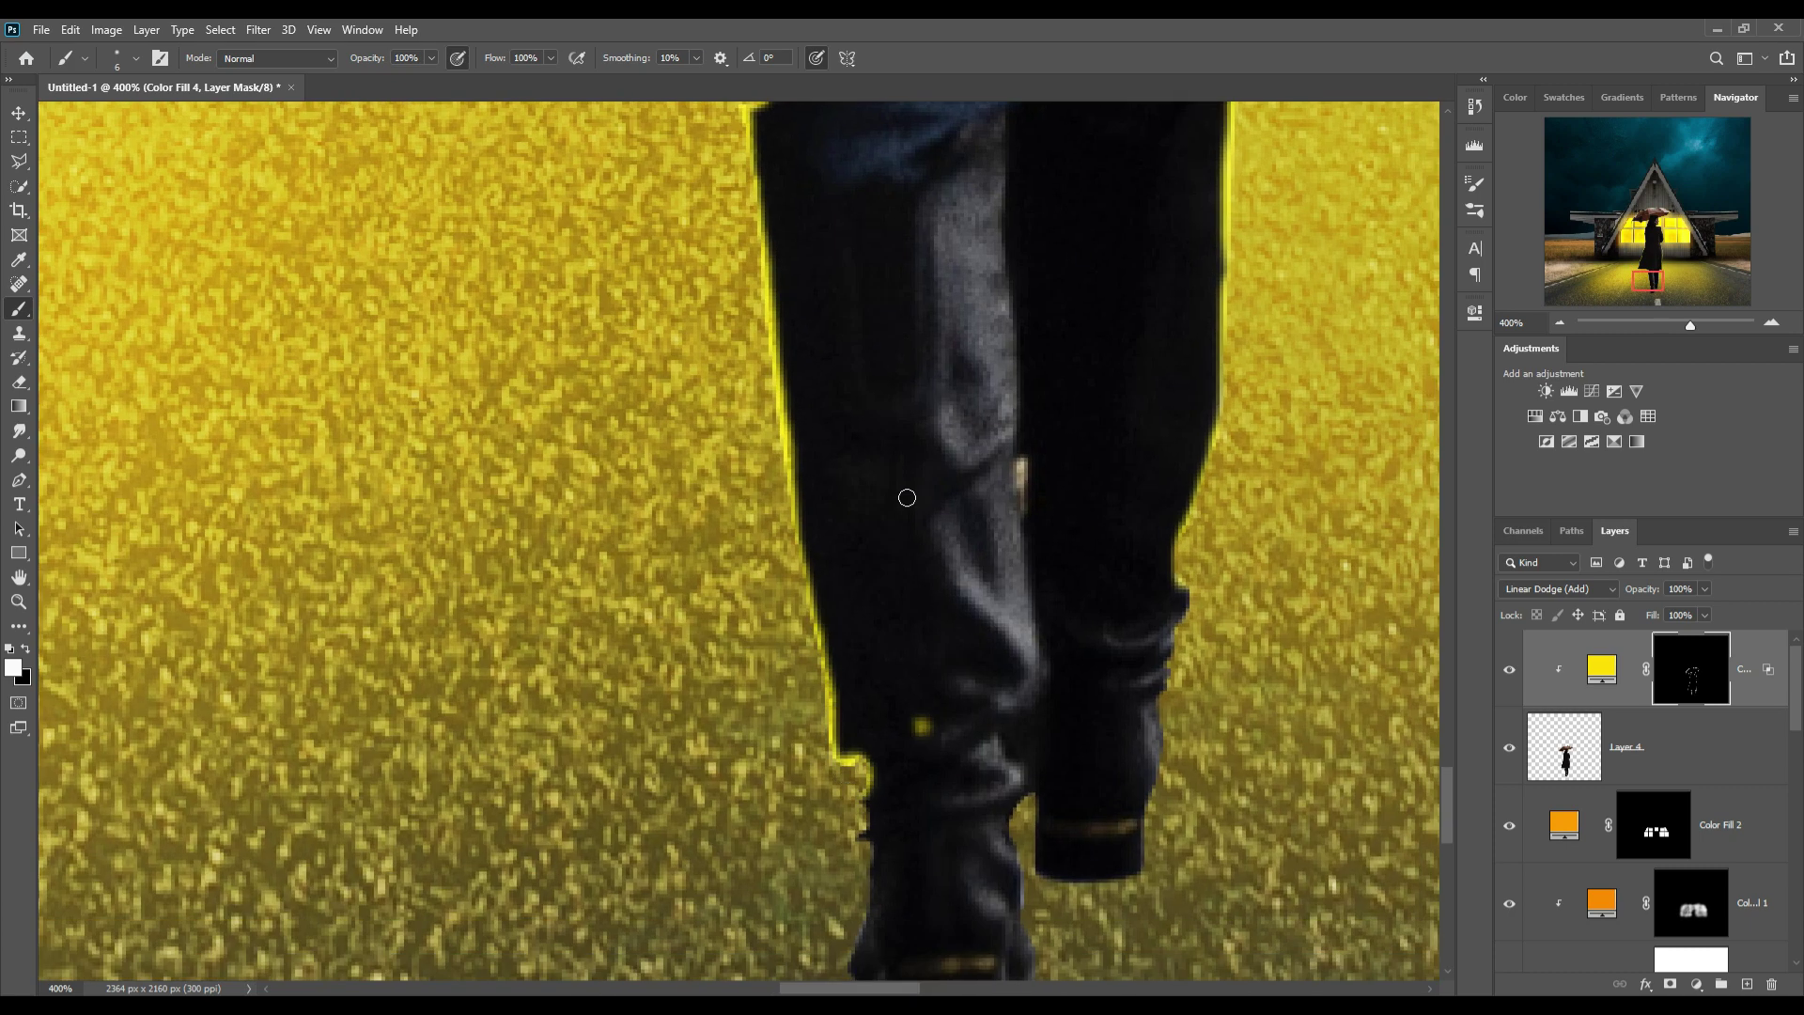
{"action": "key", "text": "ctrl+minus"}
{"action": "key", "text": "ctrl+minus"}
{"action": "key", "text": "ctrl+minus"}
{"action": "key", "text": "ctrl+minus"}
{"action": "key", "text": "ctrl+minus"}
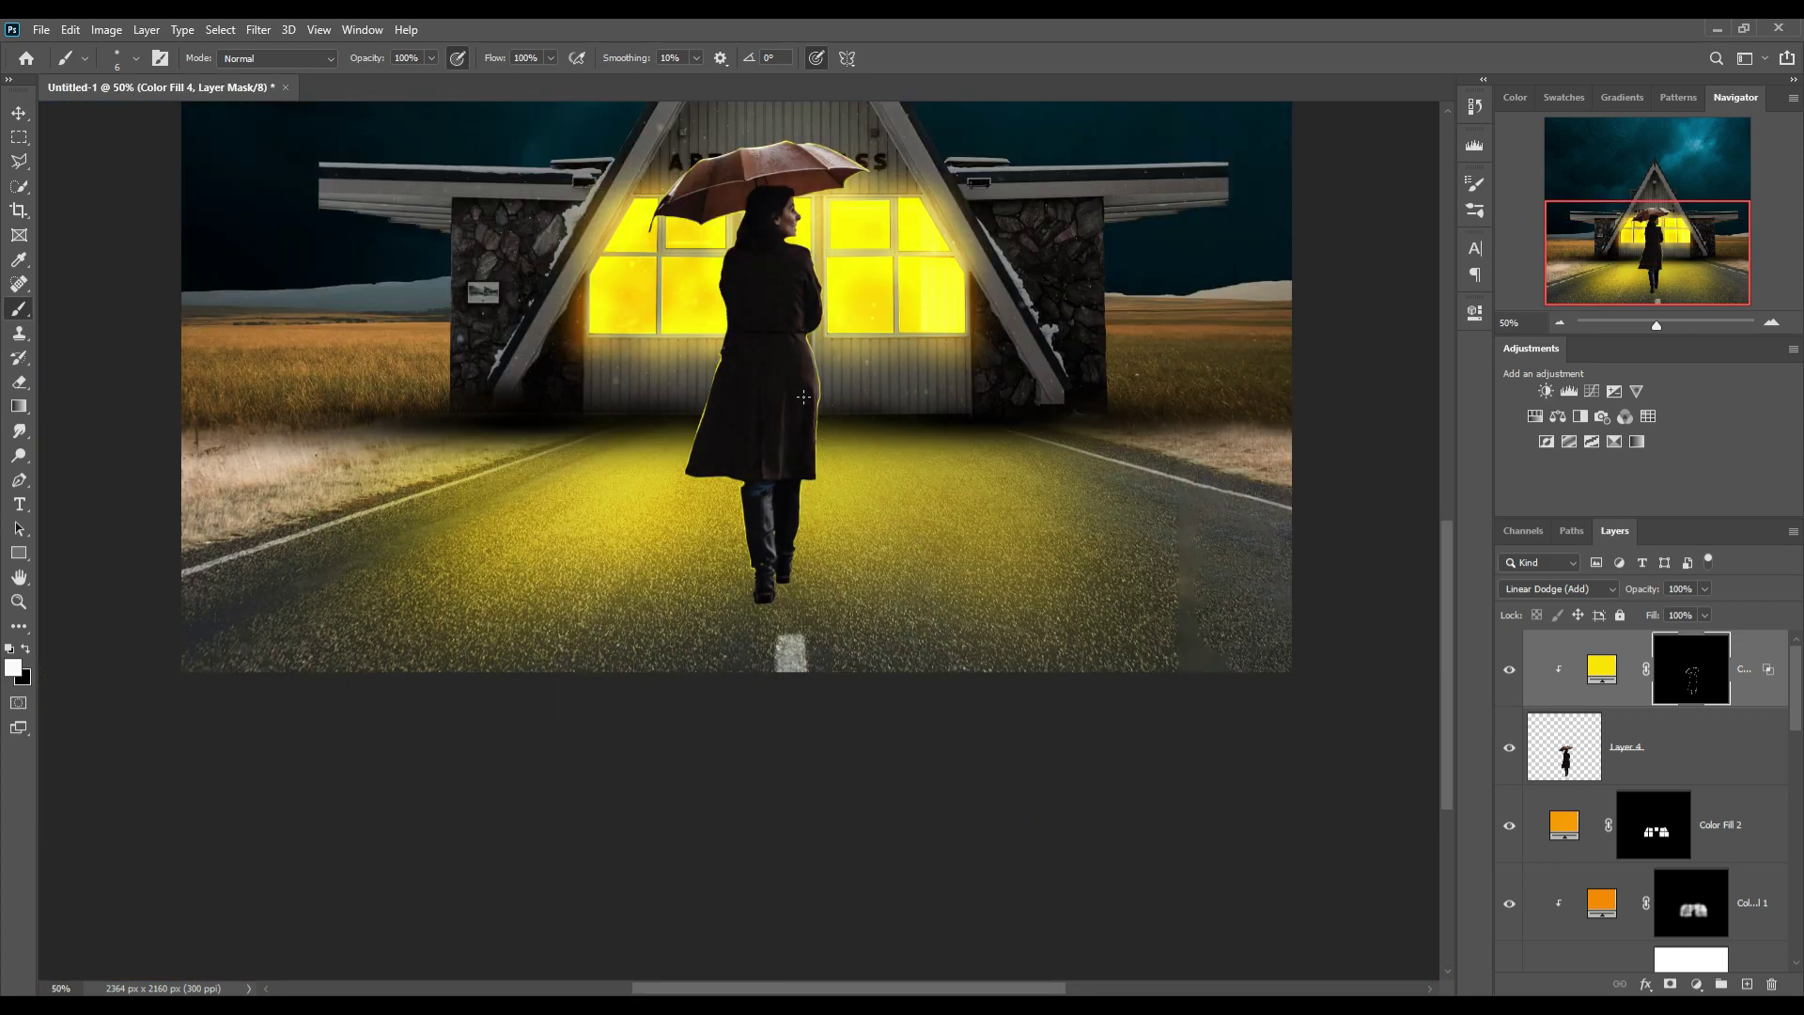
Set a larger brush to 19% opacity and softly wash the umbrella top with glow.
{"action": "key", "text": "bracketright"}
{"action": "left_click", "coordinate": [431, 58]}
{"action": "left_click", "coordinate": [757, 141]}
{"action": "key", "text": "bracketright"}
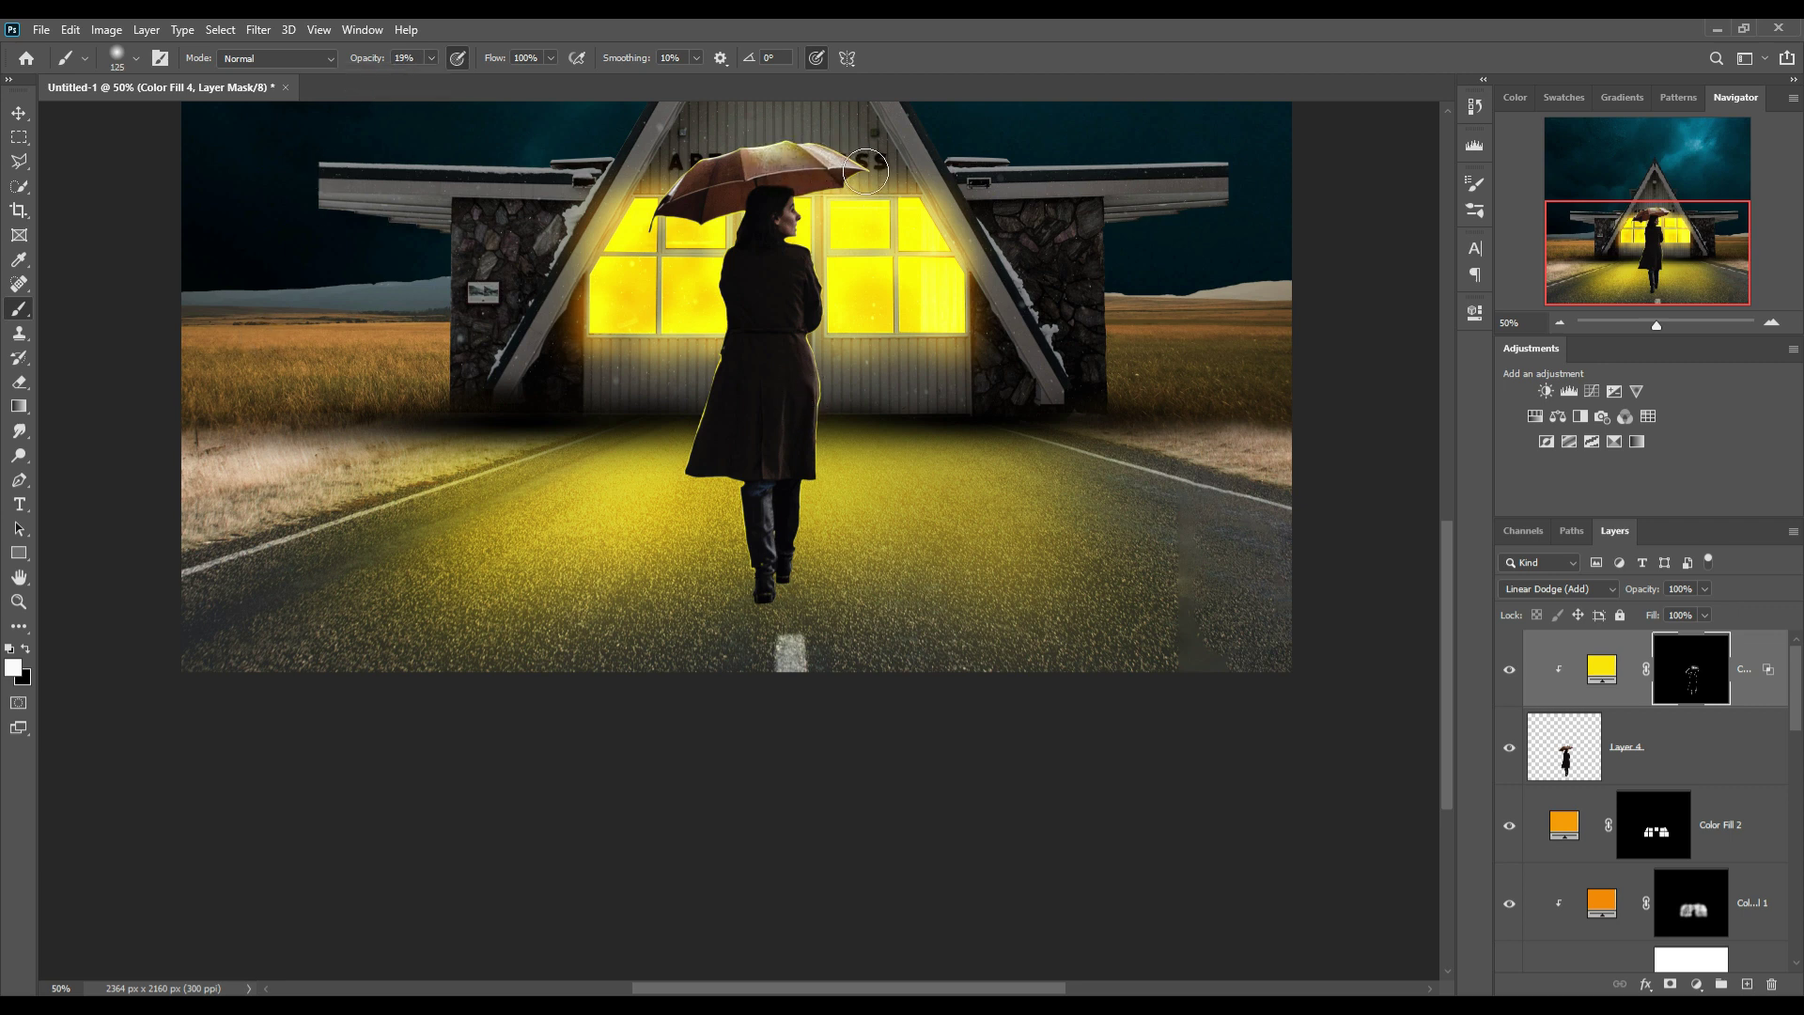
{"action": "mouse_move", "coordinate": [825, 164]}
{"action": "left_mouse_down"}
{"action": "mouse_move", "coordinate": [709, 177]}
{"action": "mouse_move", "coordinate": [754, 252]}
{"action": "mouse_move", "coordinate": [867, 225]}
{"action": "mouse_move", "coordinate": [835, 241]}
{"action": "mouse_move", "coordinate": [888, 317]}
{"action": "left_mouse_up"}
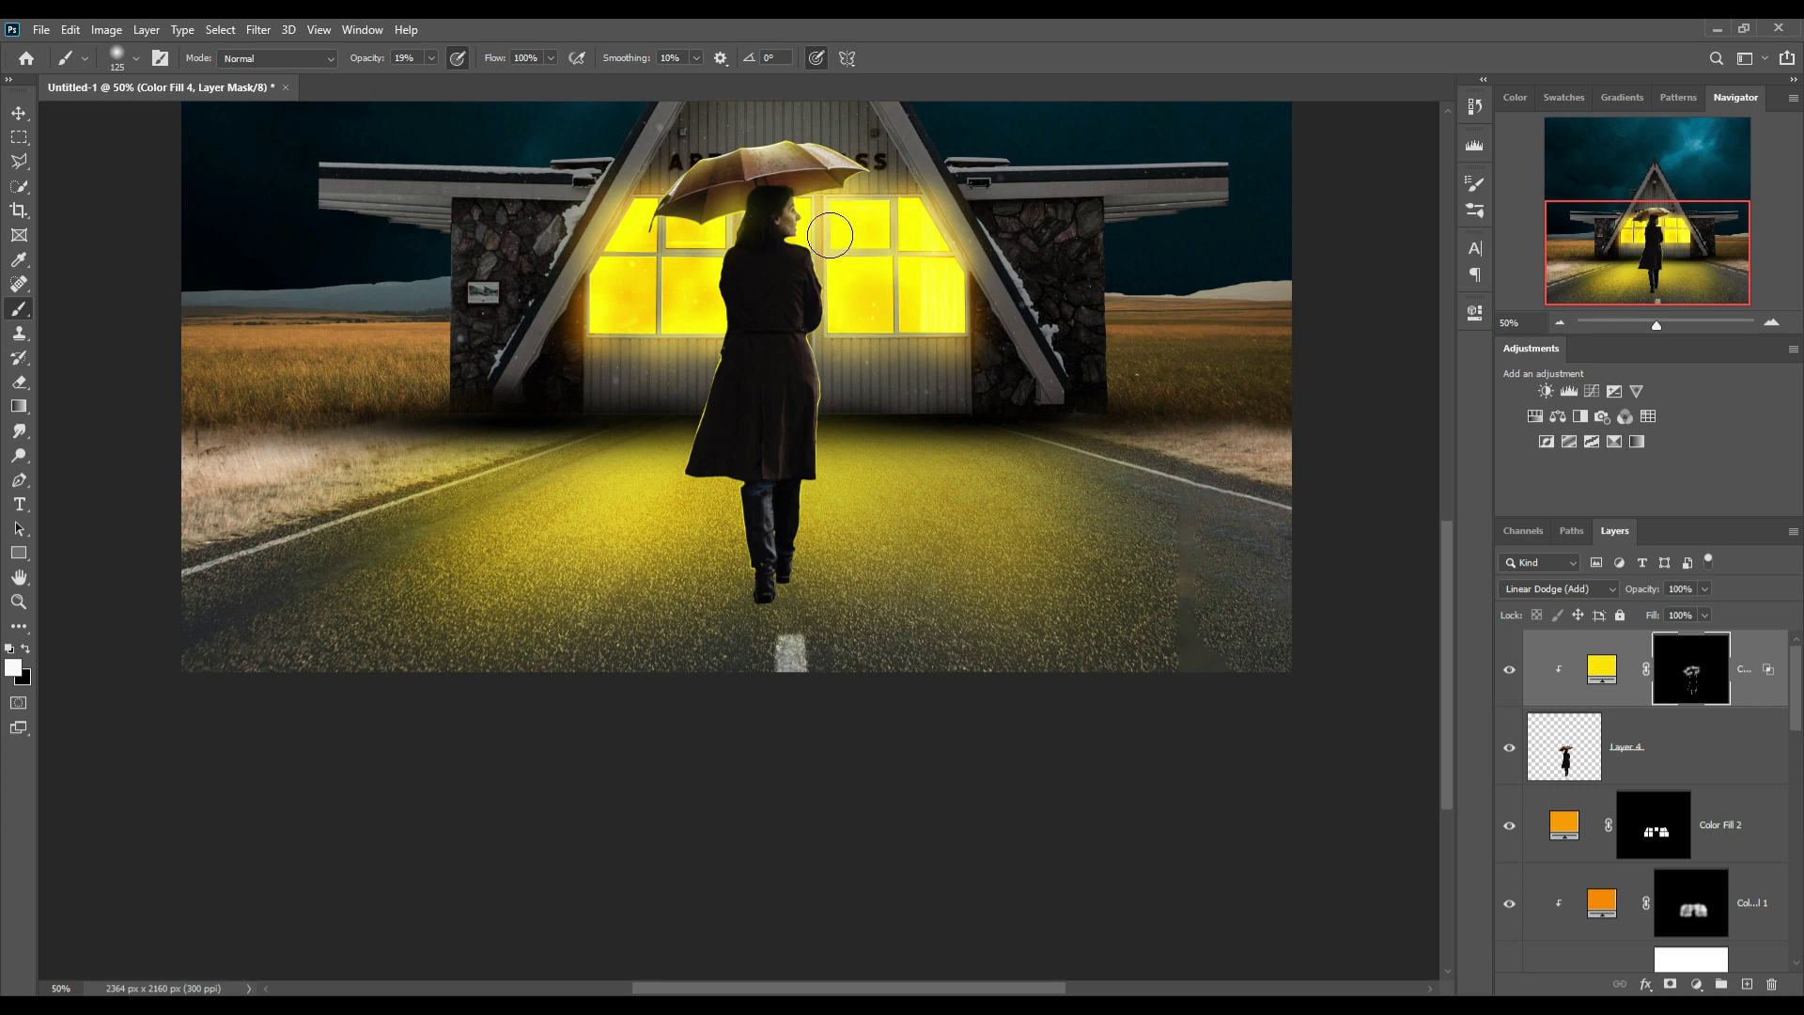
Softly brush yellow glow over the right shoulder, coat edge, coat and legs.
{"action": "key", "text": "bracketleft"}
{"action": "key", "text": "bracketleft"}
{"action": "left_click_drag", "start_coordinate": [839, 277], "coordinate": [848, 332]}
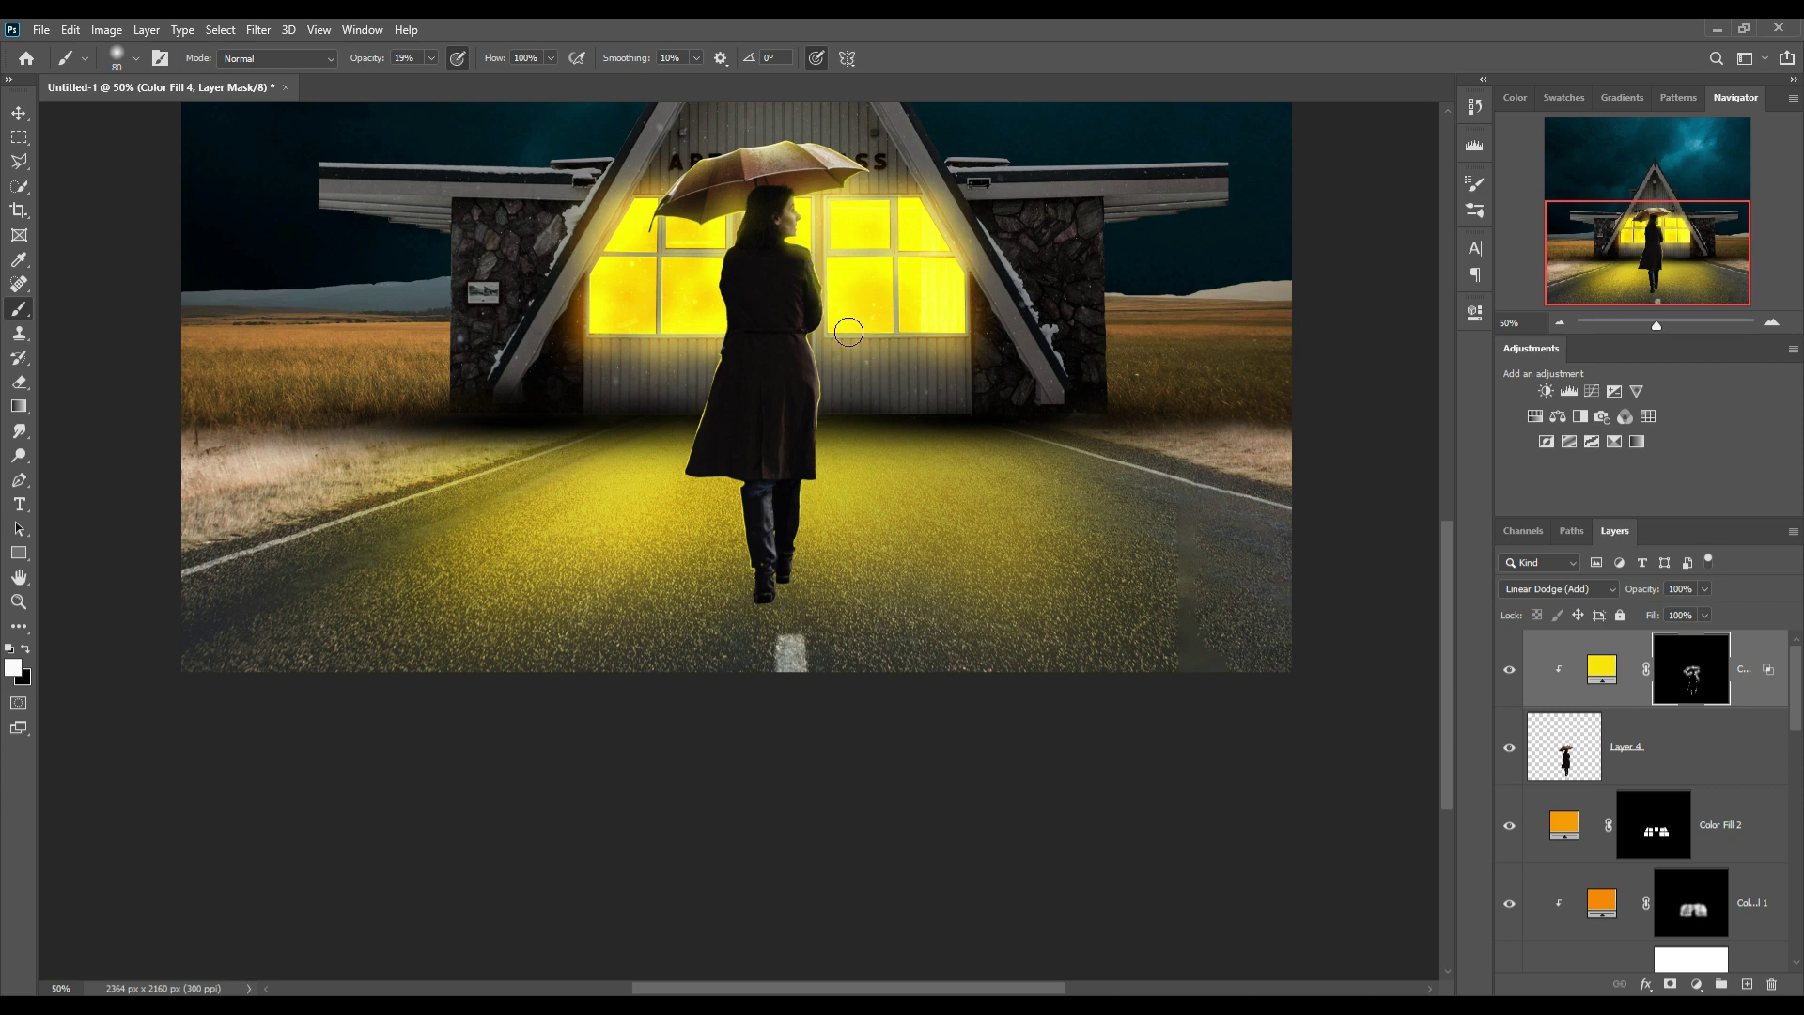
{"action": "key", "text": "bracketright"}
{"action": "key", "text": "bracketright"}
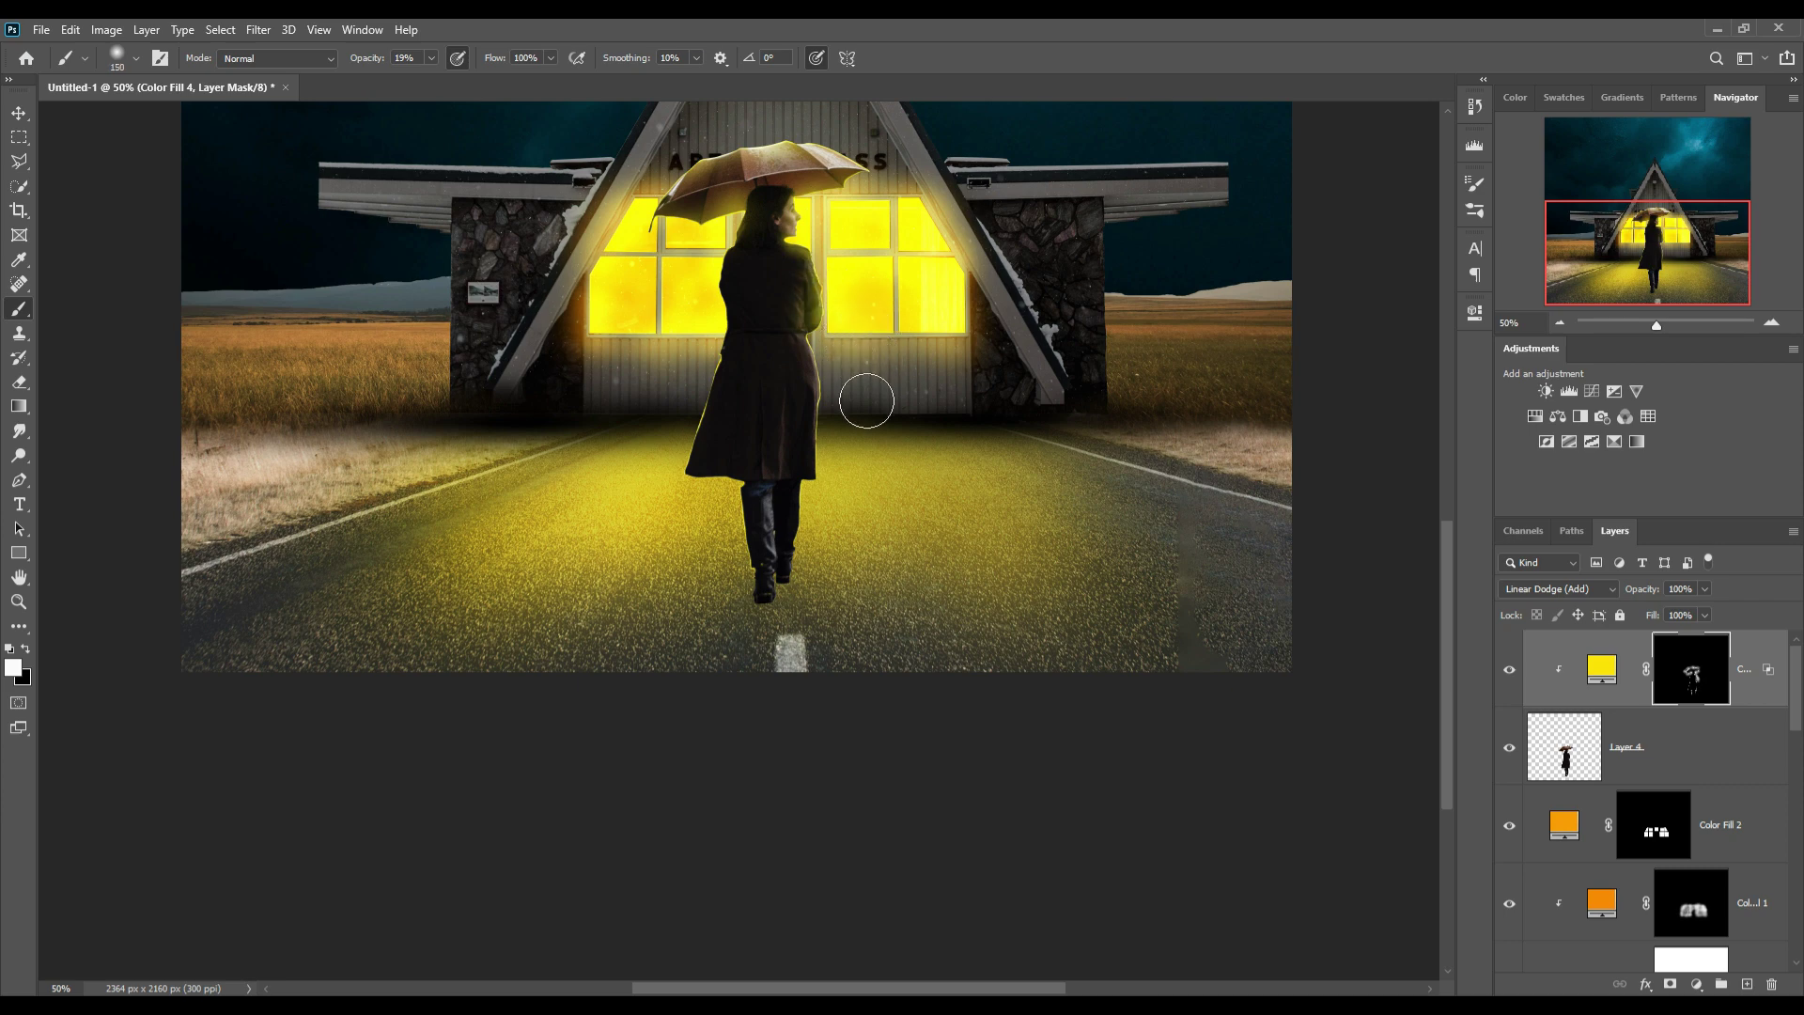
{"action": "left_click_drag", "start_coordinate": [887, 415], "coordinate": [855, 394]}
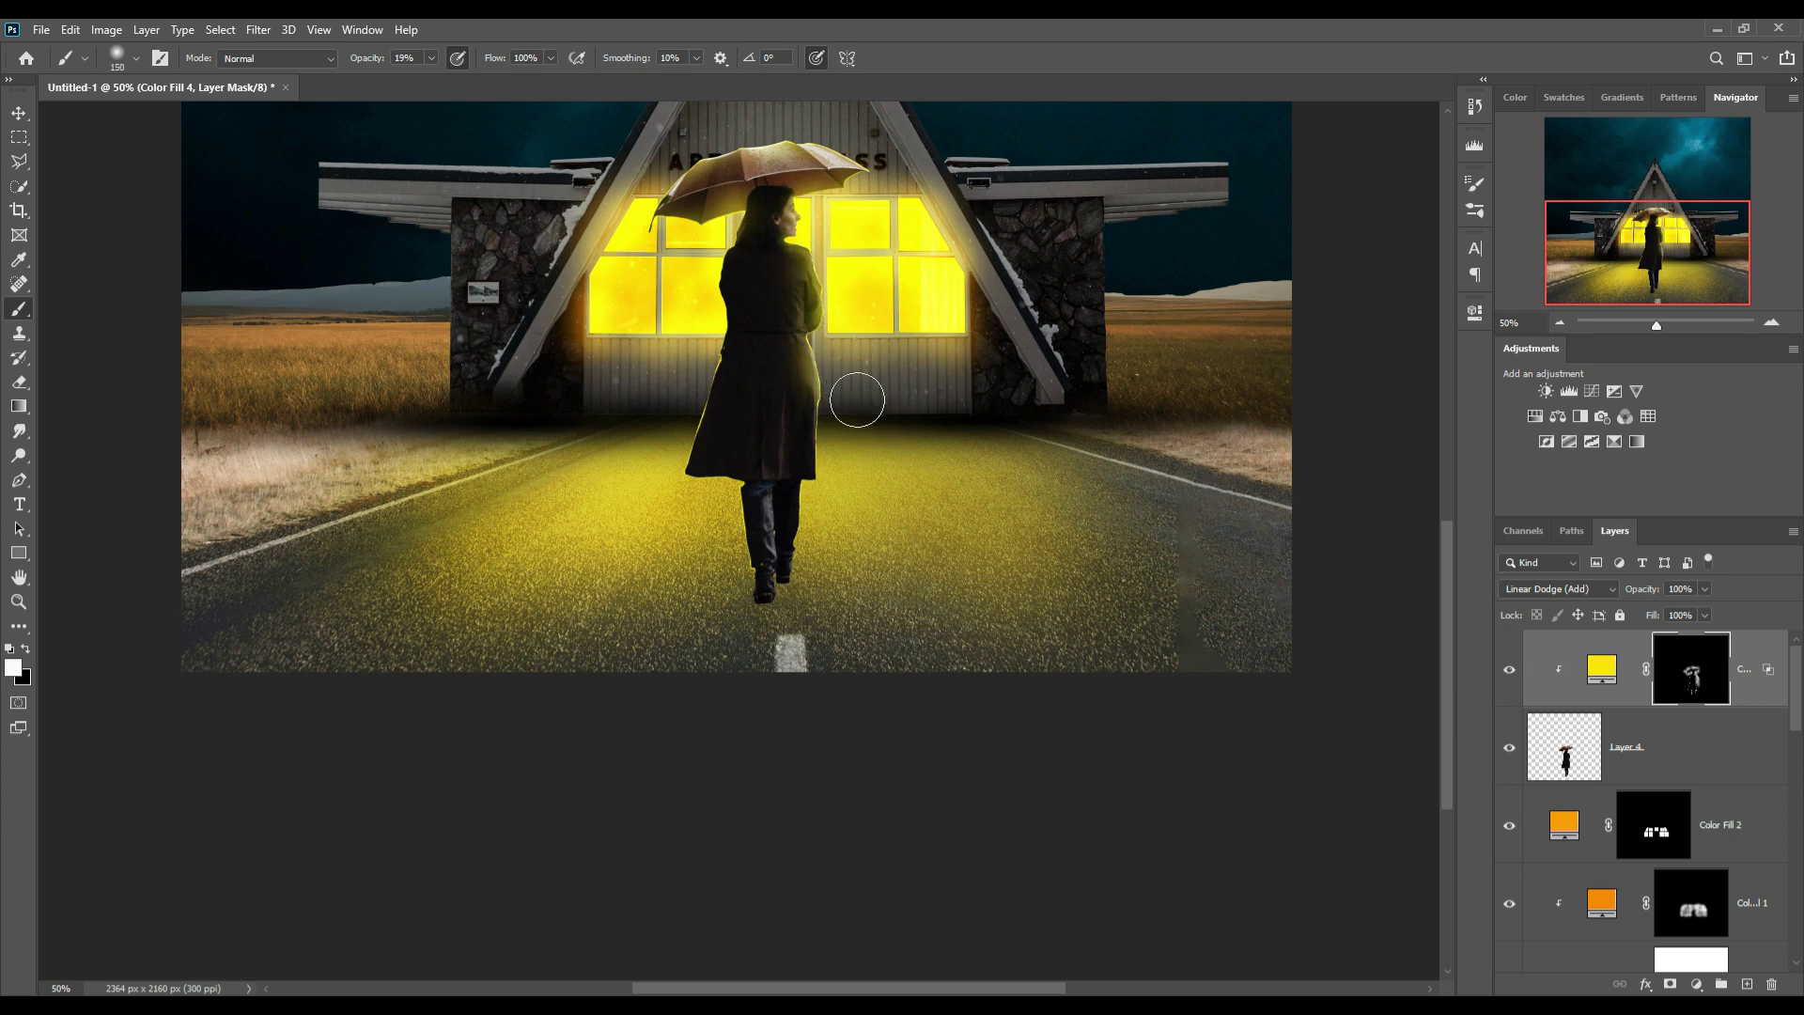
{"action": "mouse_move", "coordinate": [881, 499]}
{"action": "left_mouse_down"}
{"action": "mouse_move", "coordinate": [848, 583]}
{"action": "mouse_move", "coordinate": [719, 503]}
{"action": "mouse_move", "coordinate": [711, 437]}
{"action": "left_mouse_up"}
{"action": "mouse_move", "coordinate": [716, 403]}
{"action": "left_mouse_down"}
{"action": "mouse_move", "coordinate": [732, 301]}
{"action": "mouse_move", "coordinate": [699, 477]}
{"action": "mouse_move", "coordinate": [749, 552]}
{"action": "left_mouse_up"}
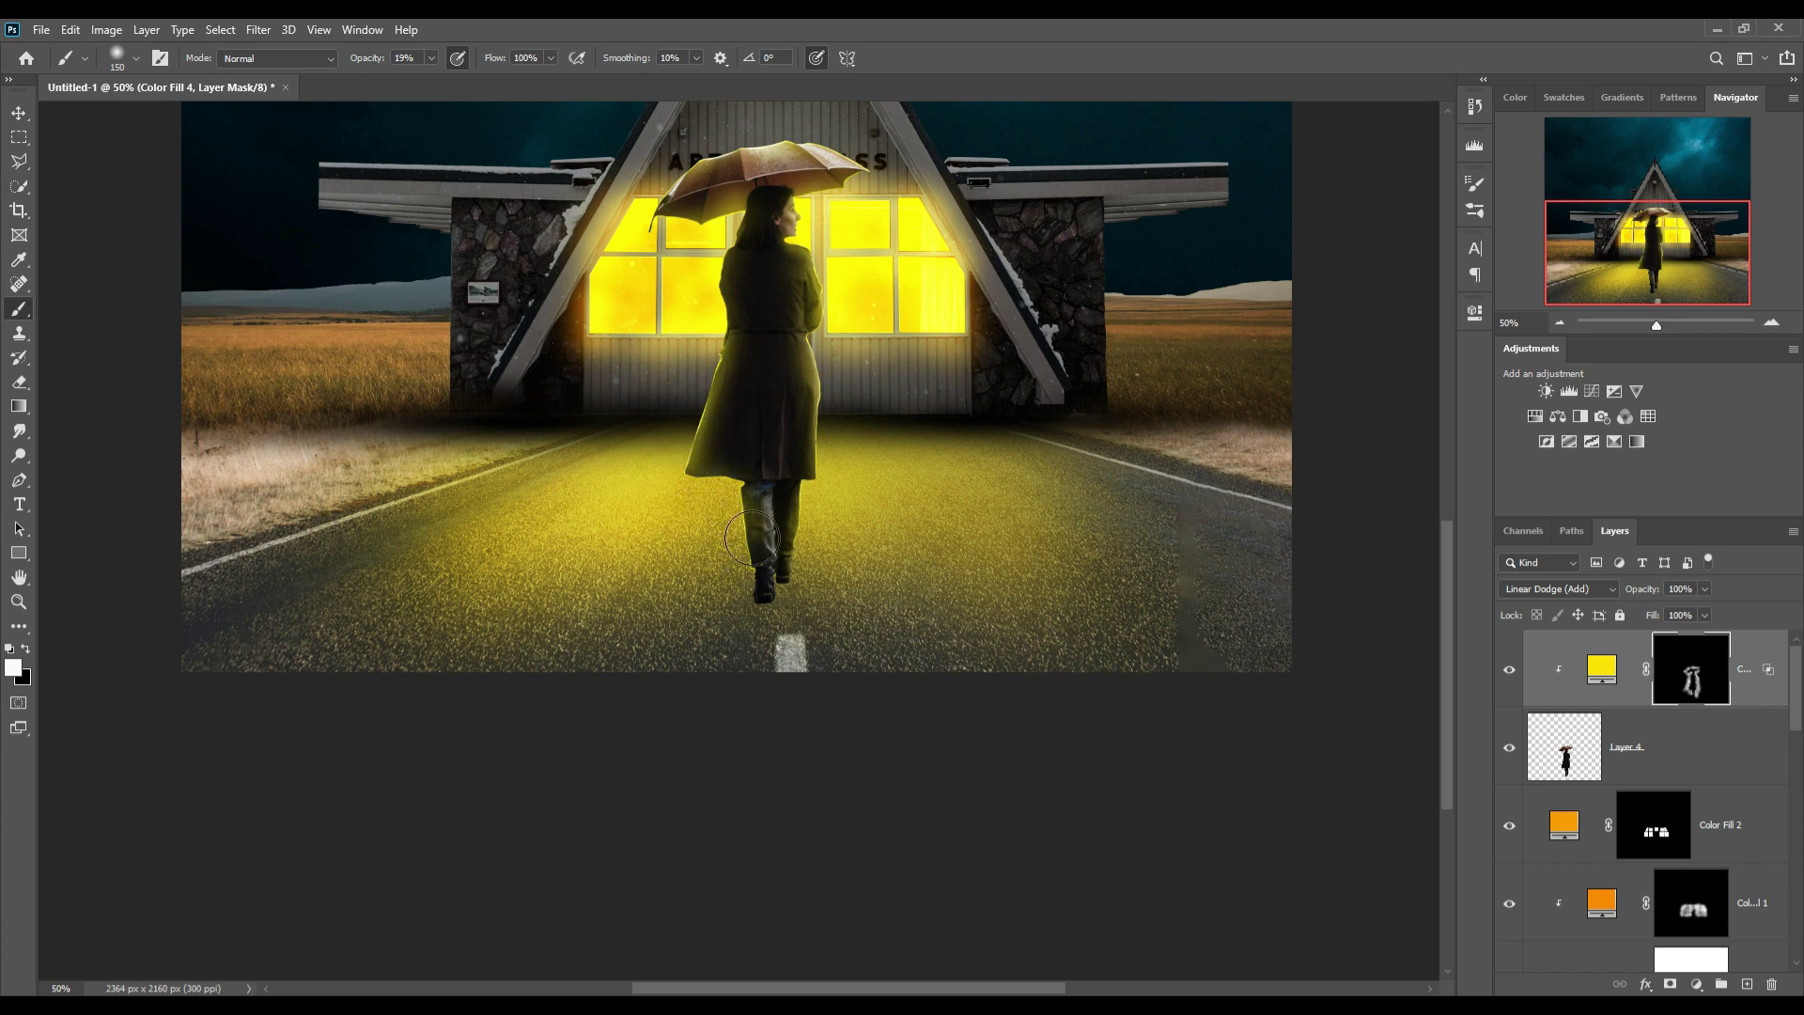
{"action": "left_click_drag", "start_coordinate": [749, 552], "coordinate": [765, 583]}
{"action": "left_click", "coordinate": [19, 112]}
Zoom out and add an empty Layer 9 above the Color Fill 2 layer.
{"action": "key", "text": "ctrl+minus"}
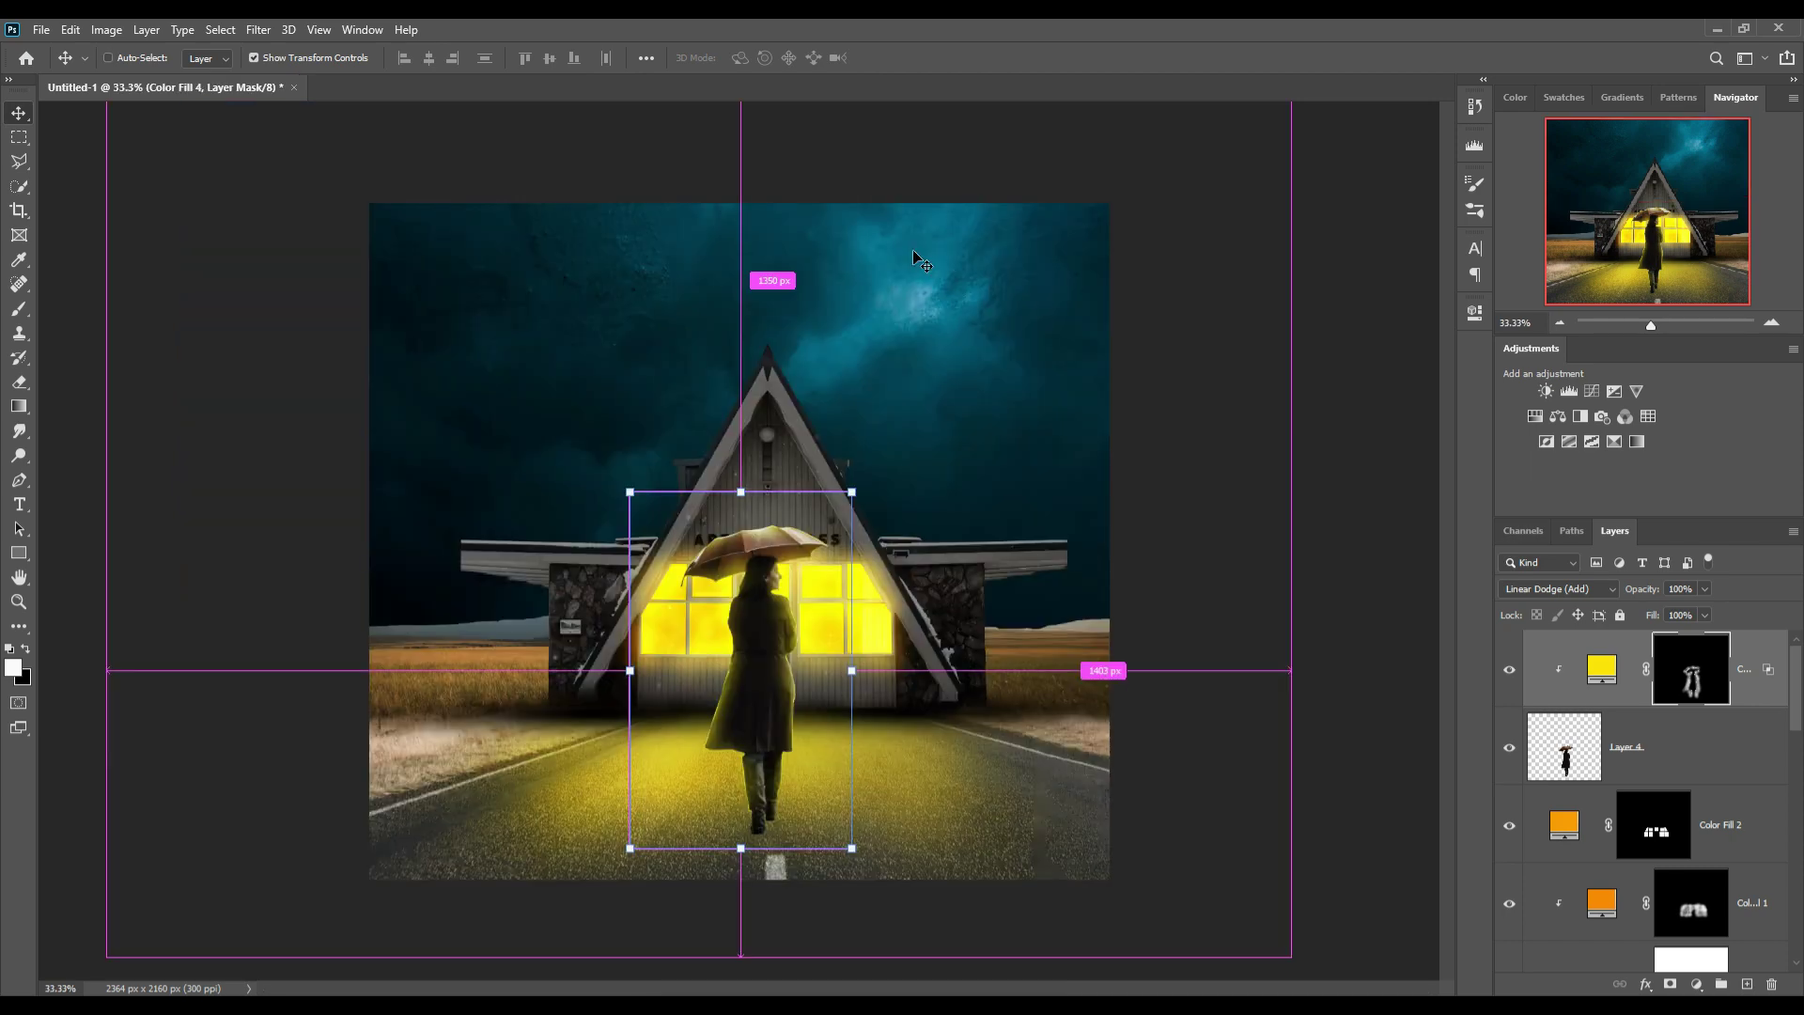
{"action": "left_click", "coordinate": [1729, 825]}
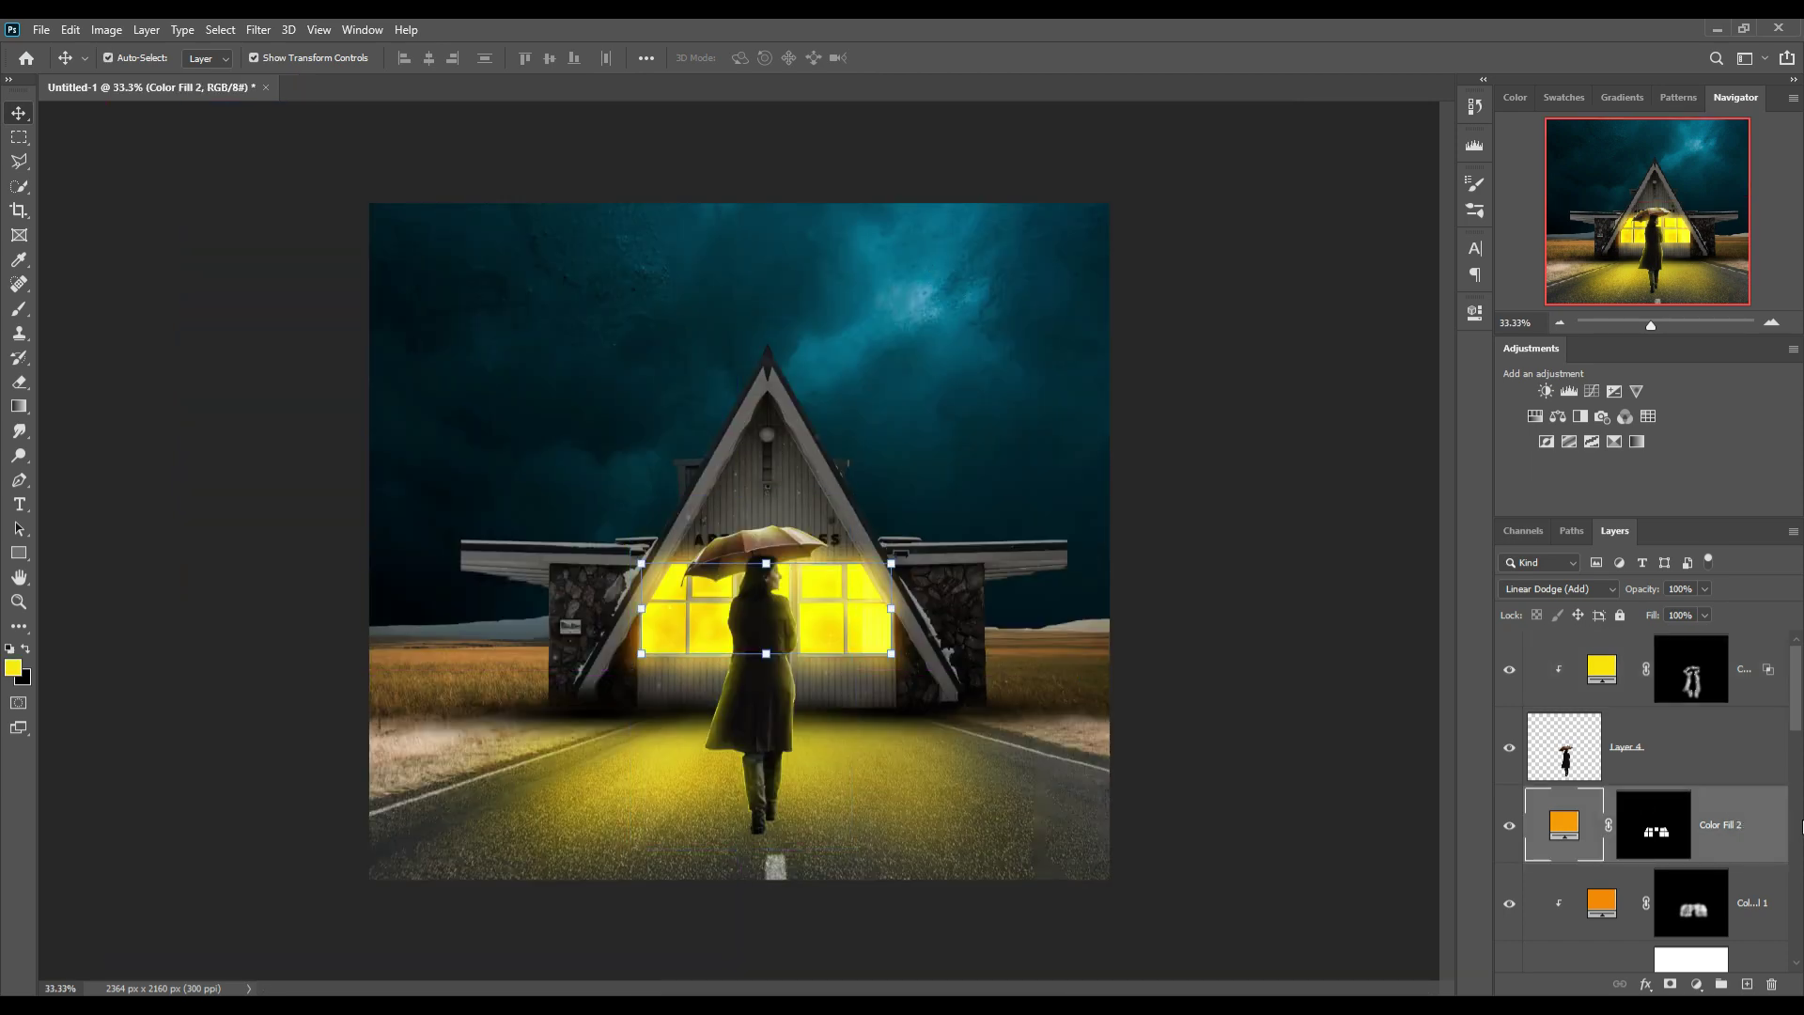
{"action": "left_click", "coordinate": [1747, 984]}
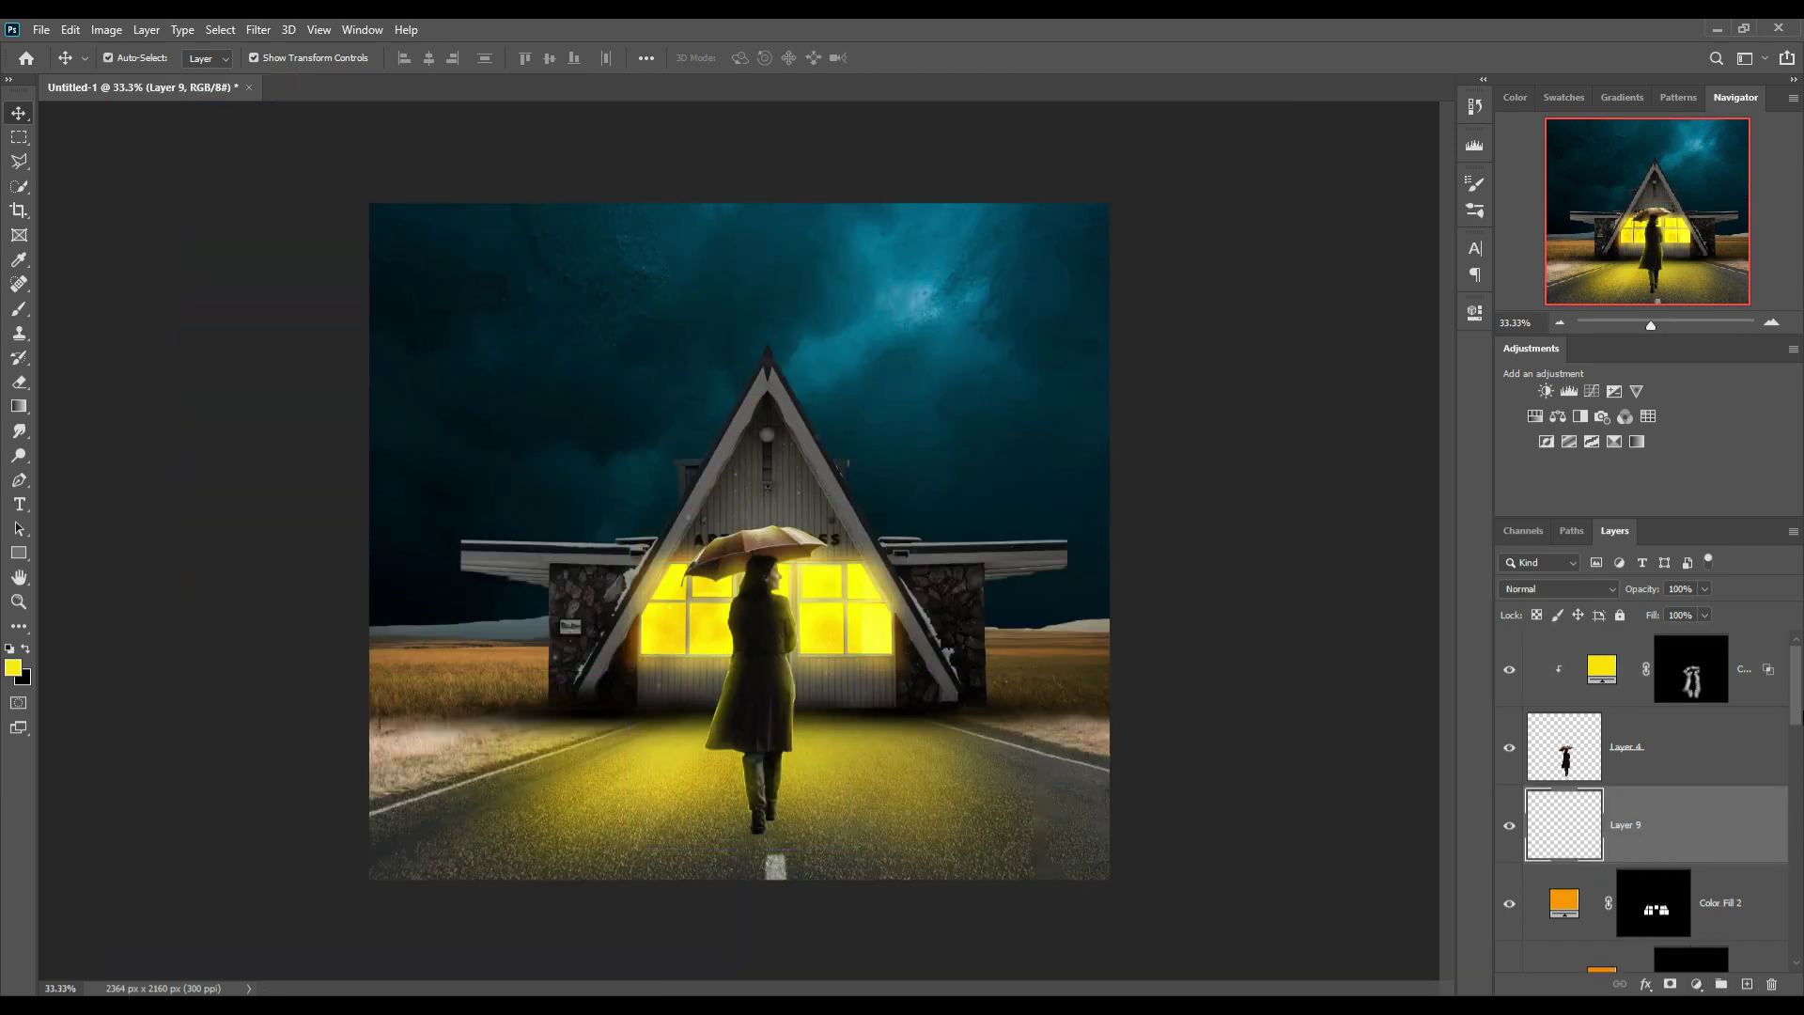
Set up a black Brush at 51% opacity and size 80.
{"action": "left_click", "coordinate": [25, 648]}
{"action": "left_click", "coordinate": [19, 309]}
{"action": "left_click", "coordinate": [431, 58]}
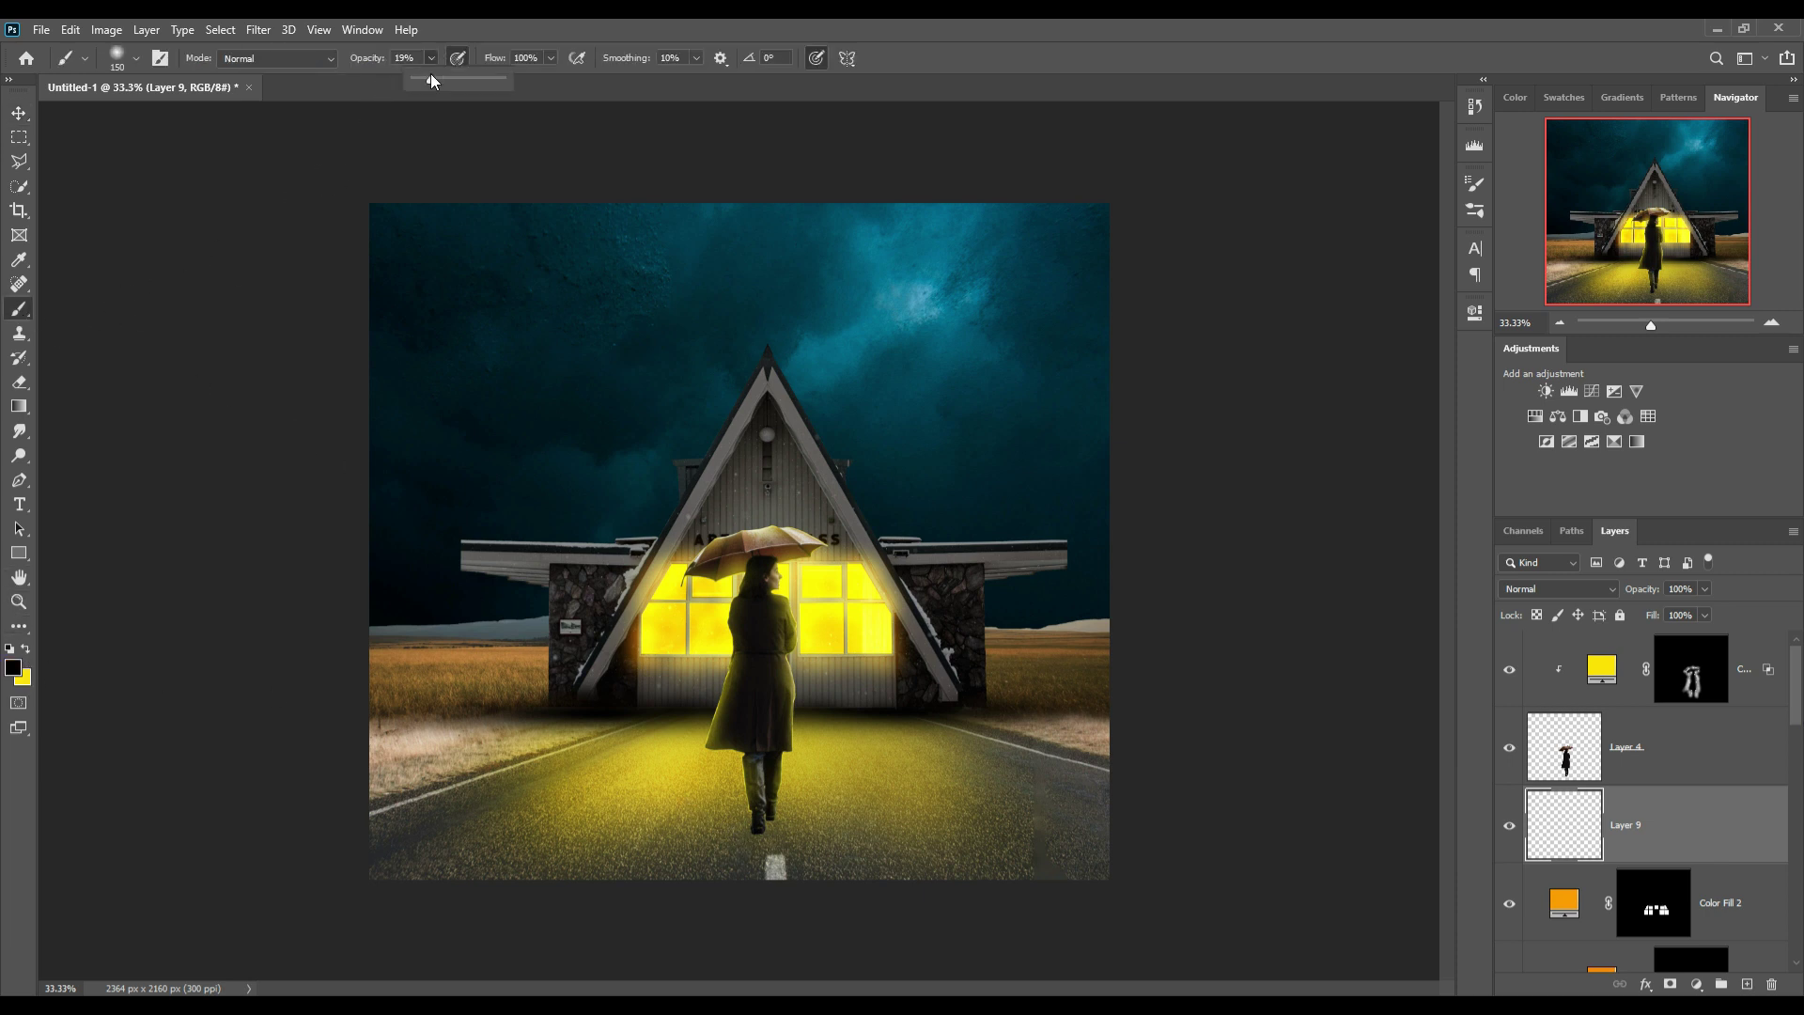
{"action": "left_click_drag", "start_coordinate": [430, 79], "coordinate": [458, 79]}
{"action": "key", "text": "bracketleft"}
{"action": "key", "text": "bracketleft"}
{"action": "key", "text": "bracketleft"}
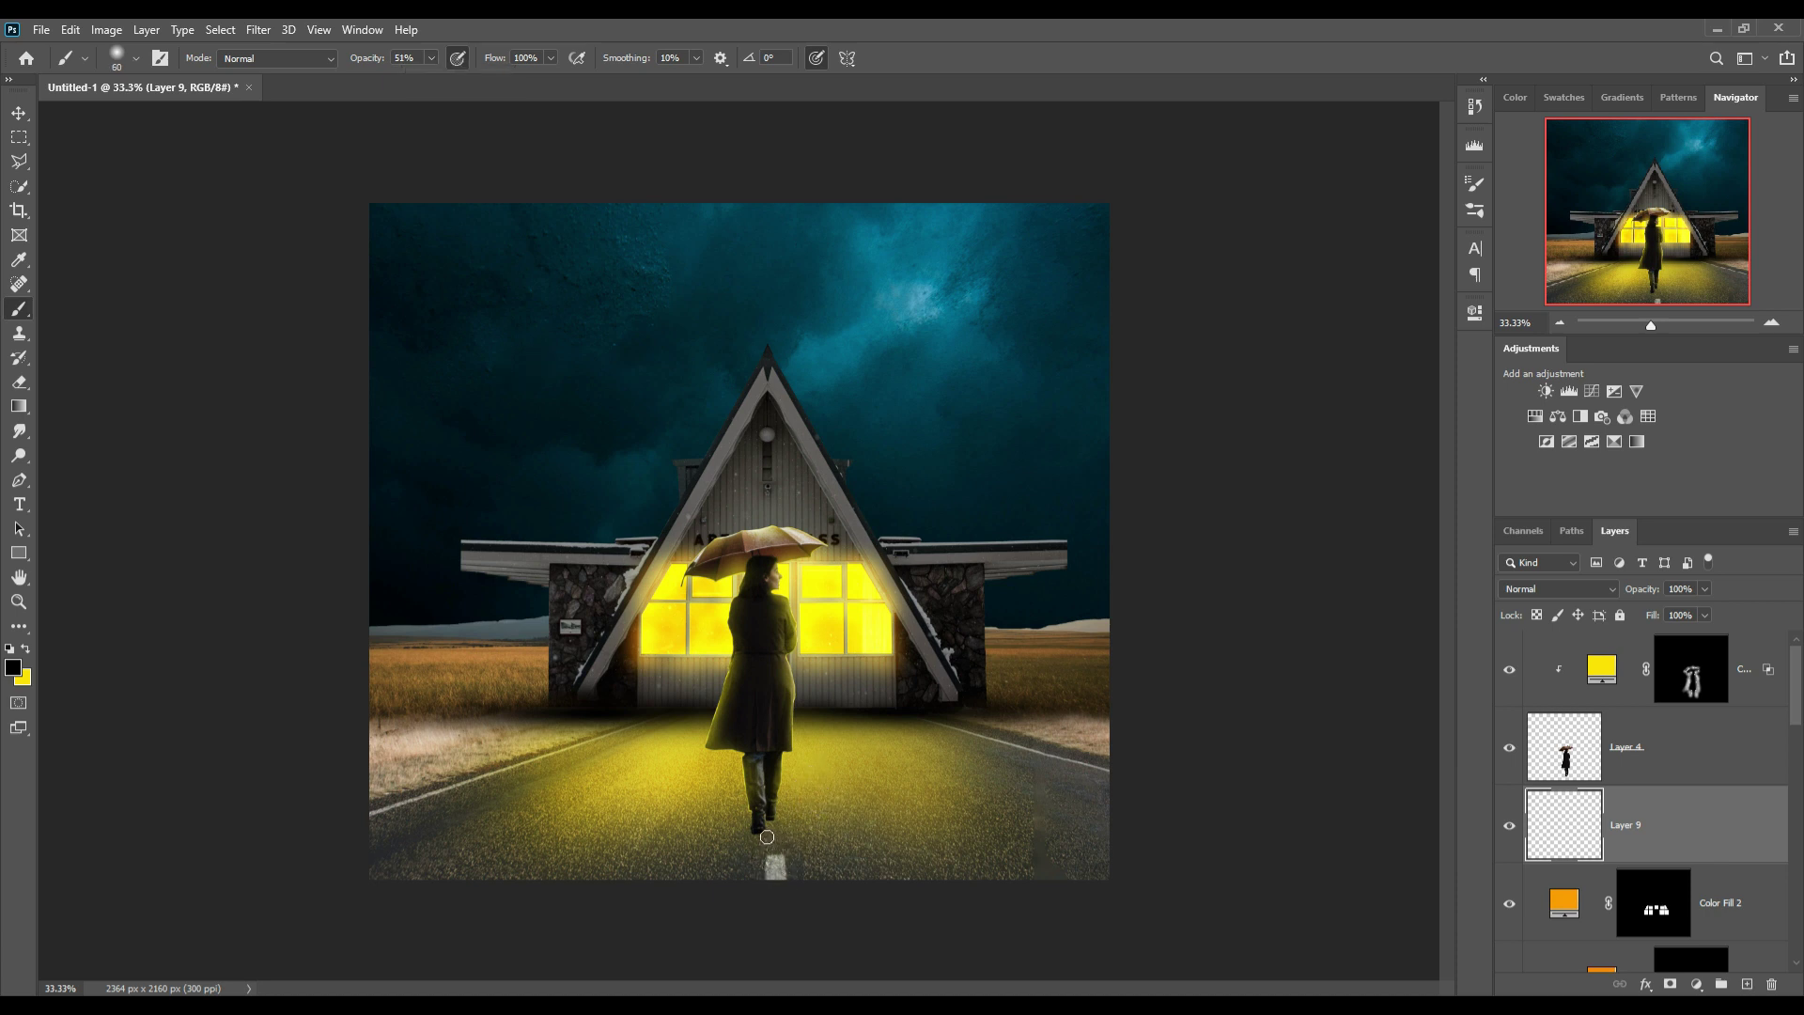
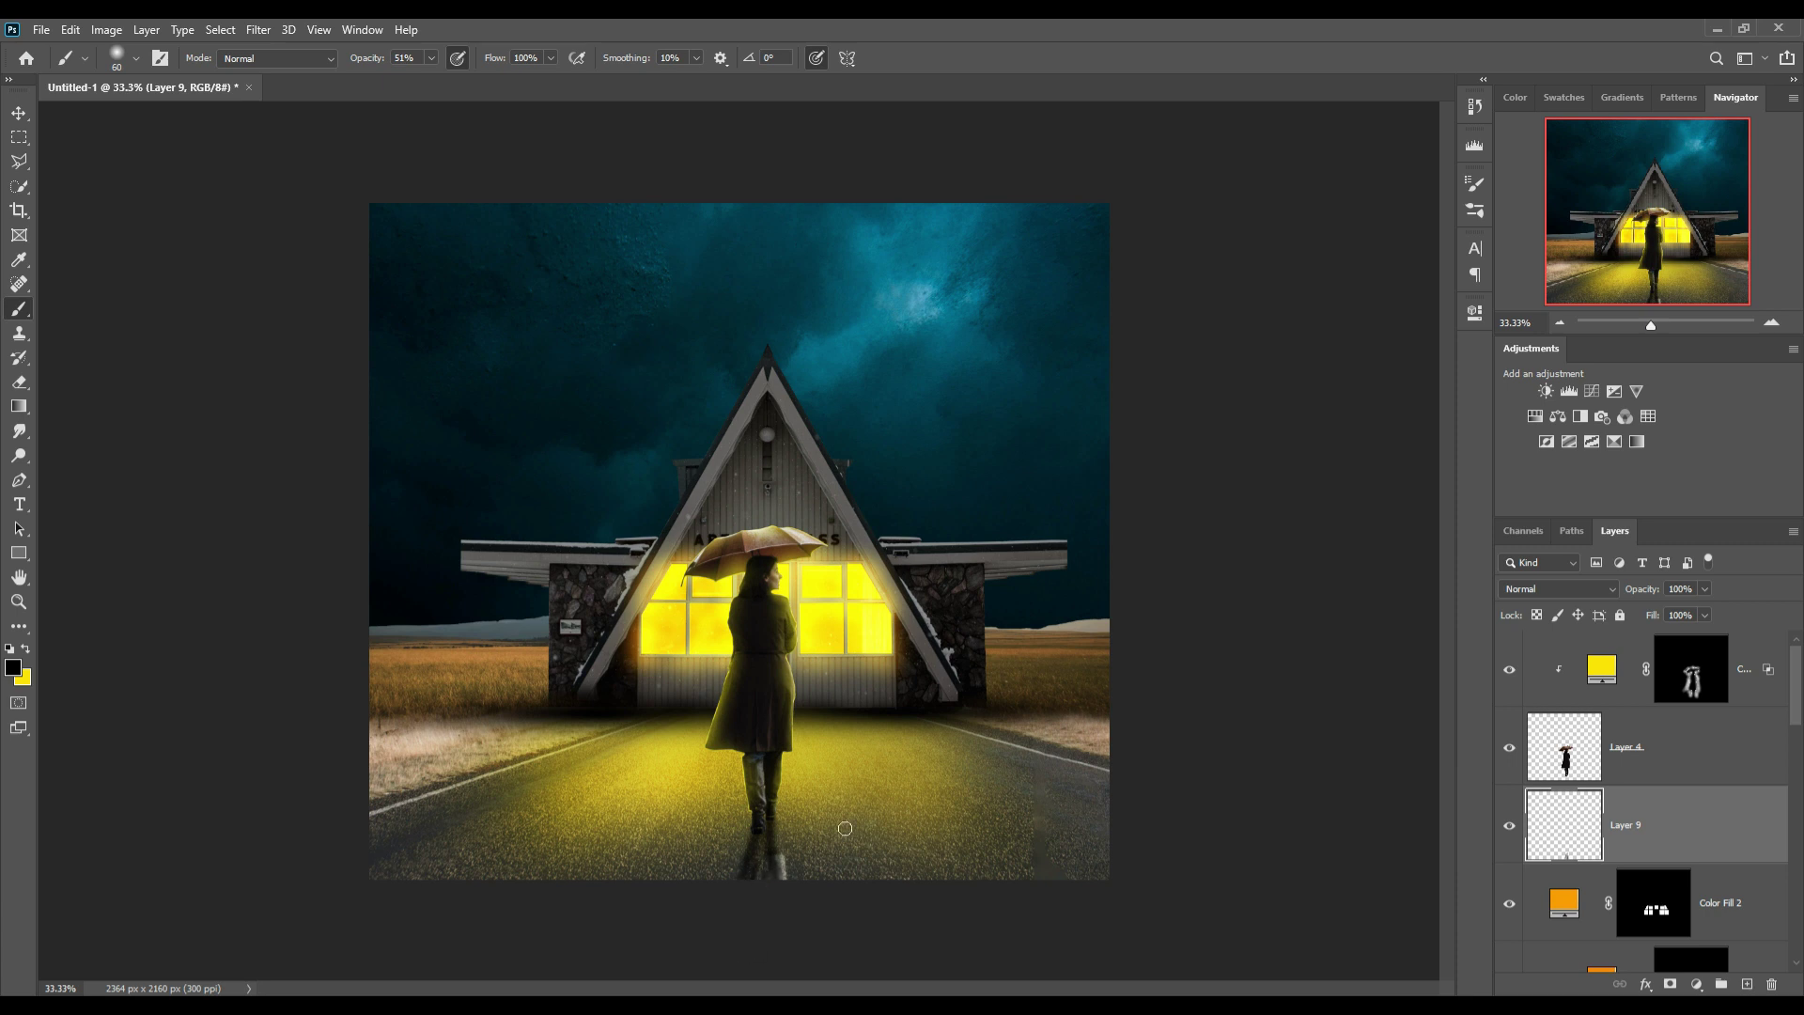
Select the orange Color Fill 1 layer above the house.
{"action": "key", "text": "v"}
{"action": "left_click", "coordinate": [773, 376]}
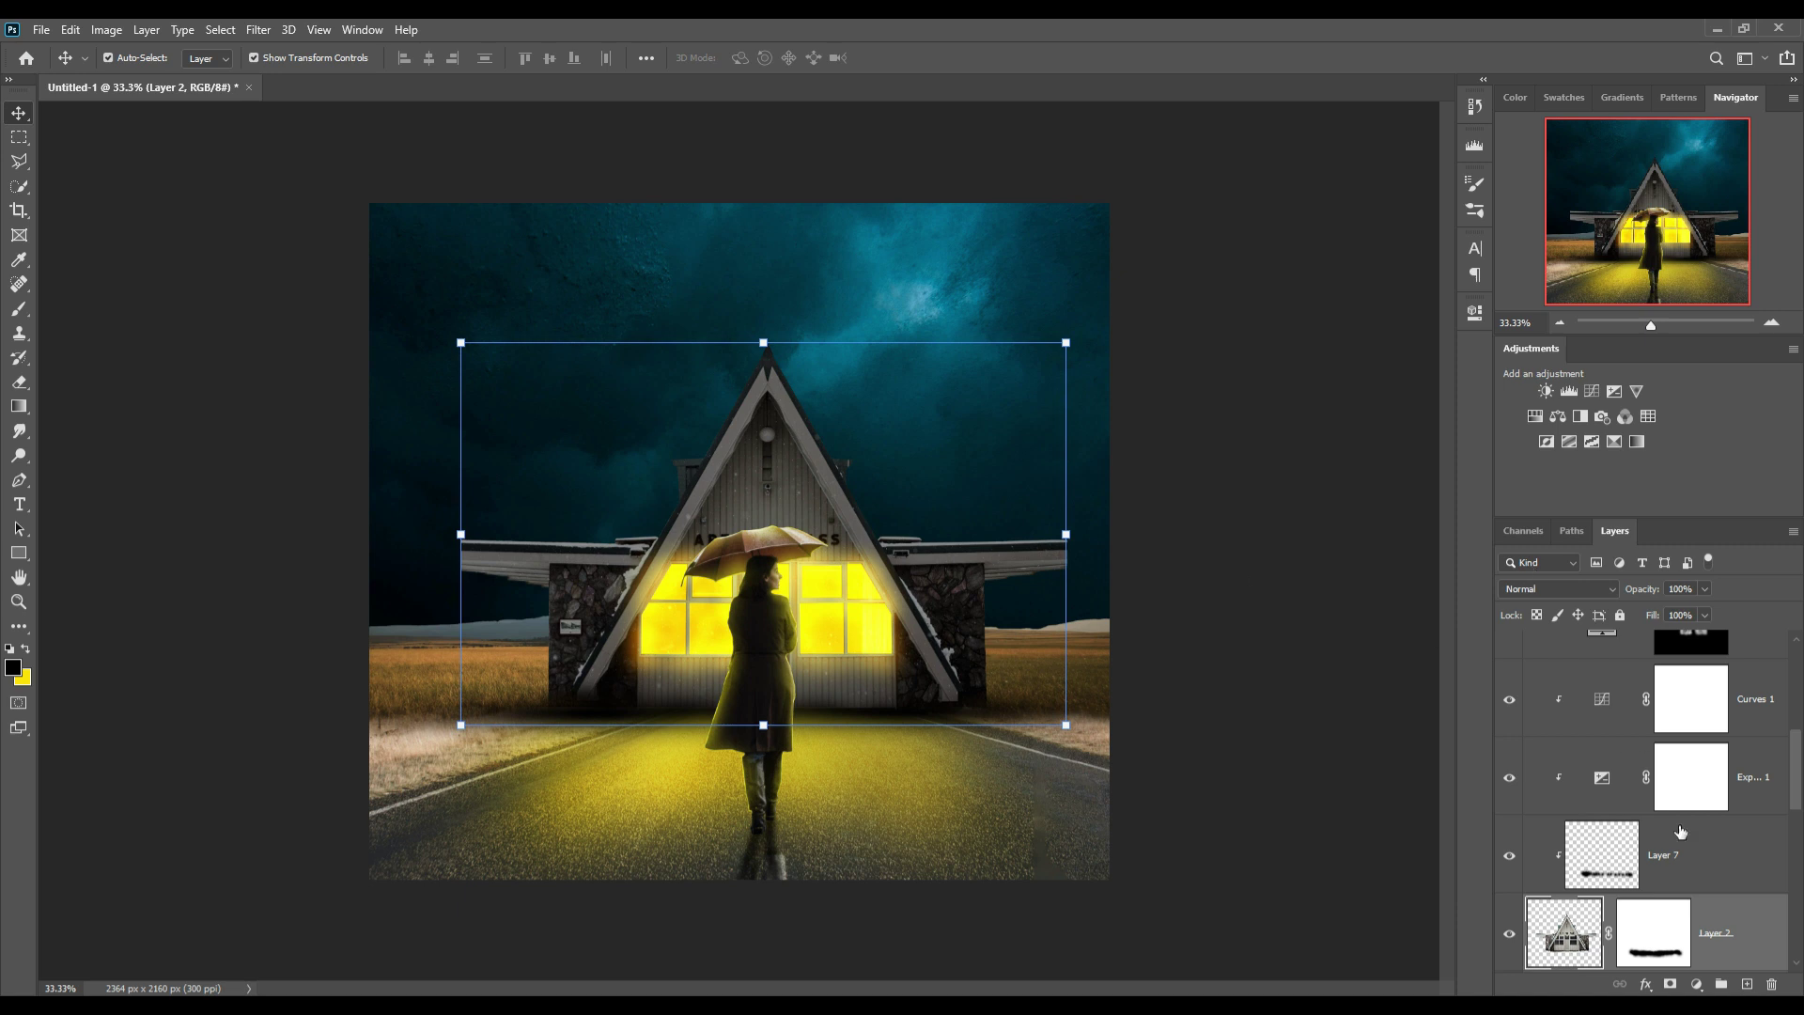
{"action": "scroll", "coordinate": [1680, 832], "scroll_direction": "up", "scroll_amount": 1}
{"action": "scroll", "coordinate": [1701, 874], "scroll_direction": "down", "scroll_amount": 2}
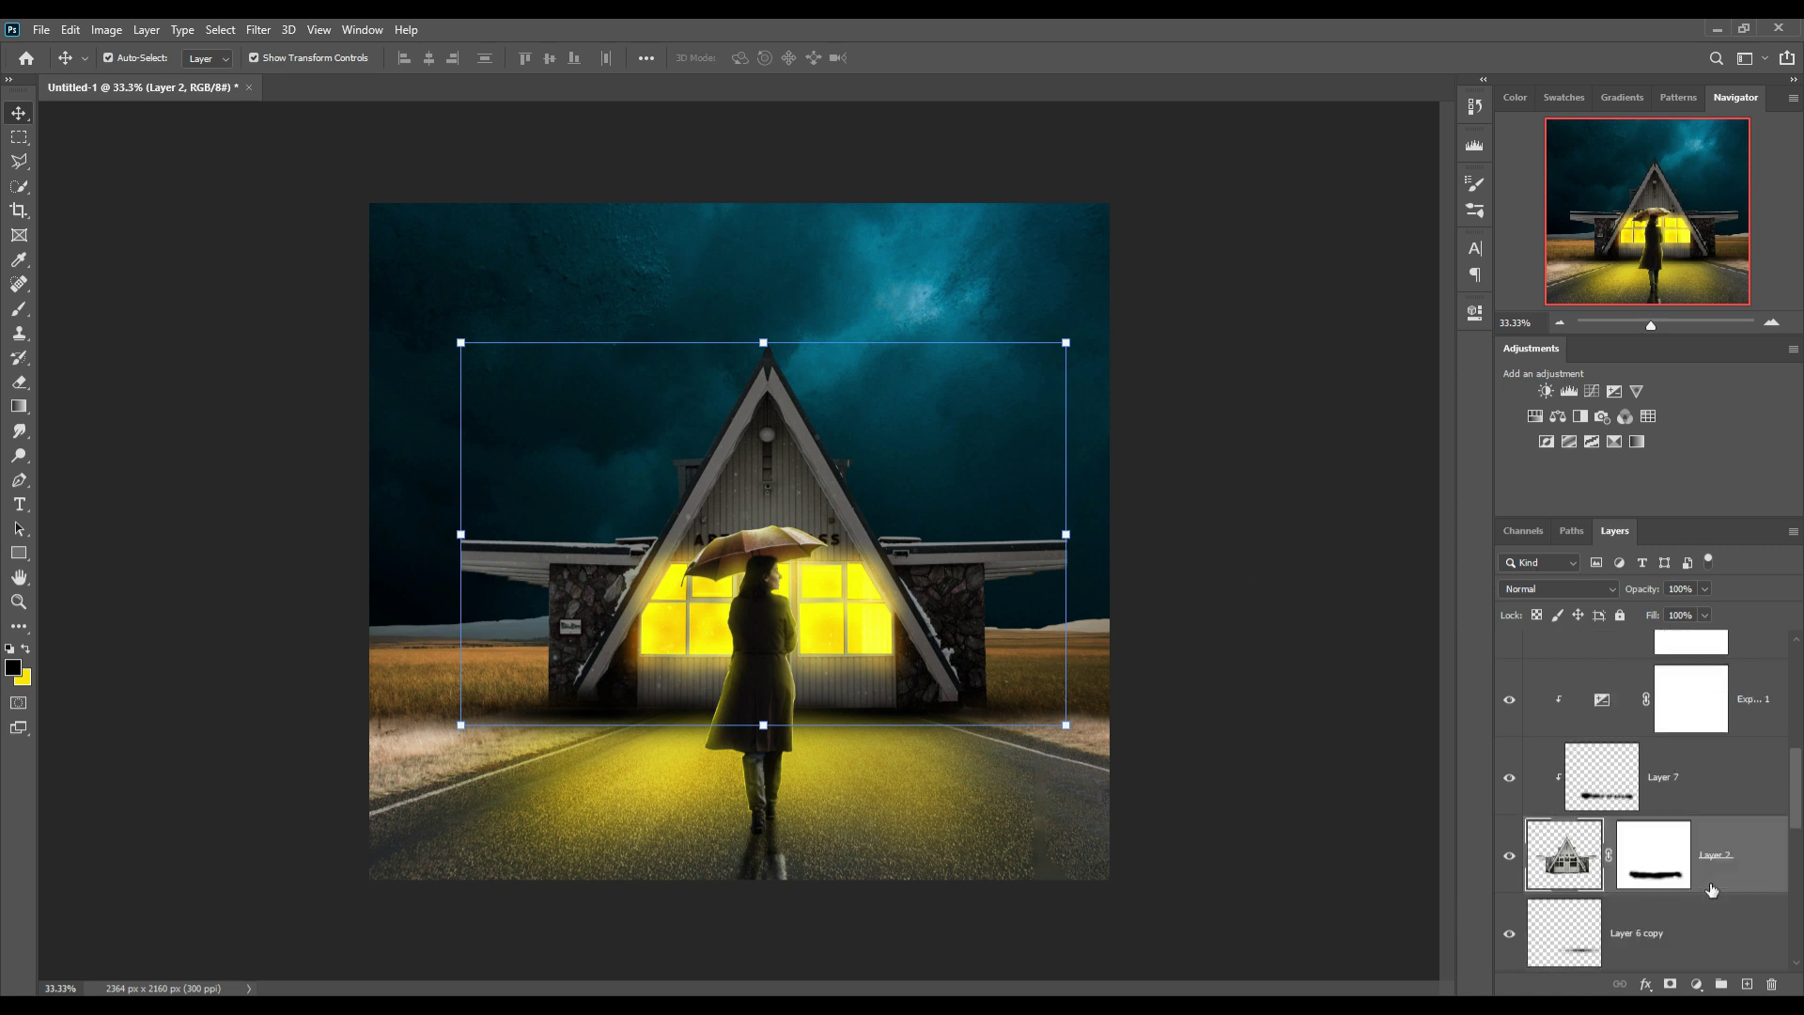
{"action": "scroll", "coordinate": [1755, 856], "scroll_direction": "up", "scroll_amount": 1}
{"action": "scroll", "coordinate": [1757, 790], "scroll_direction": "up", "scroll_amount": 1}
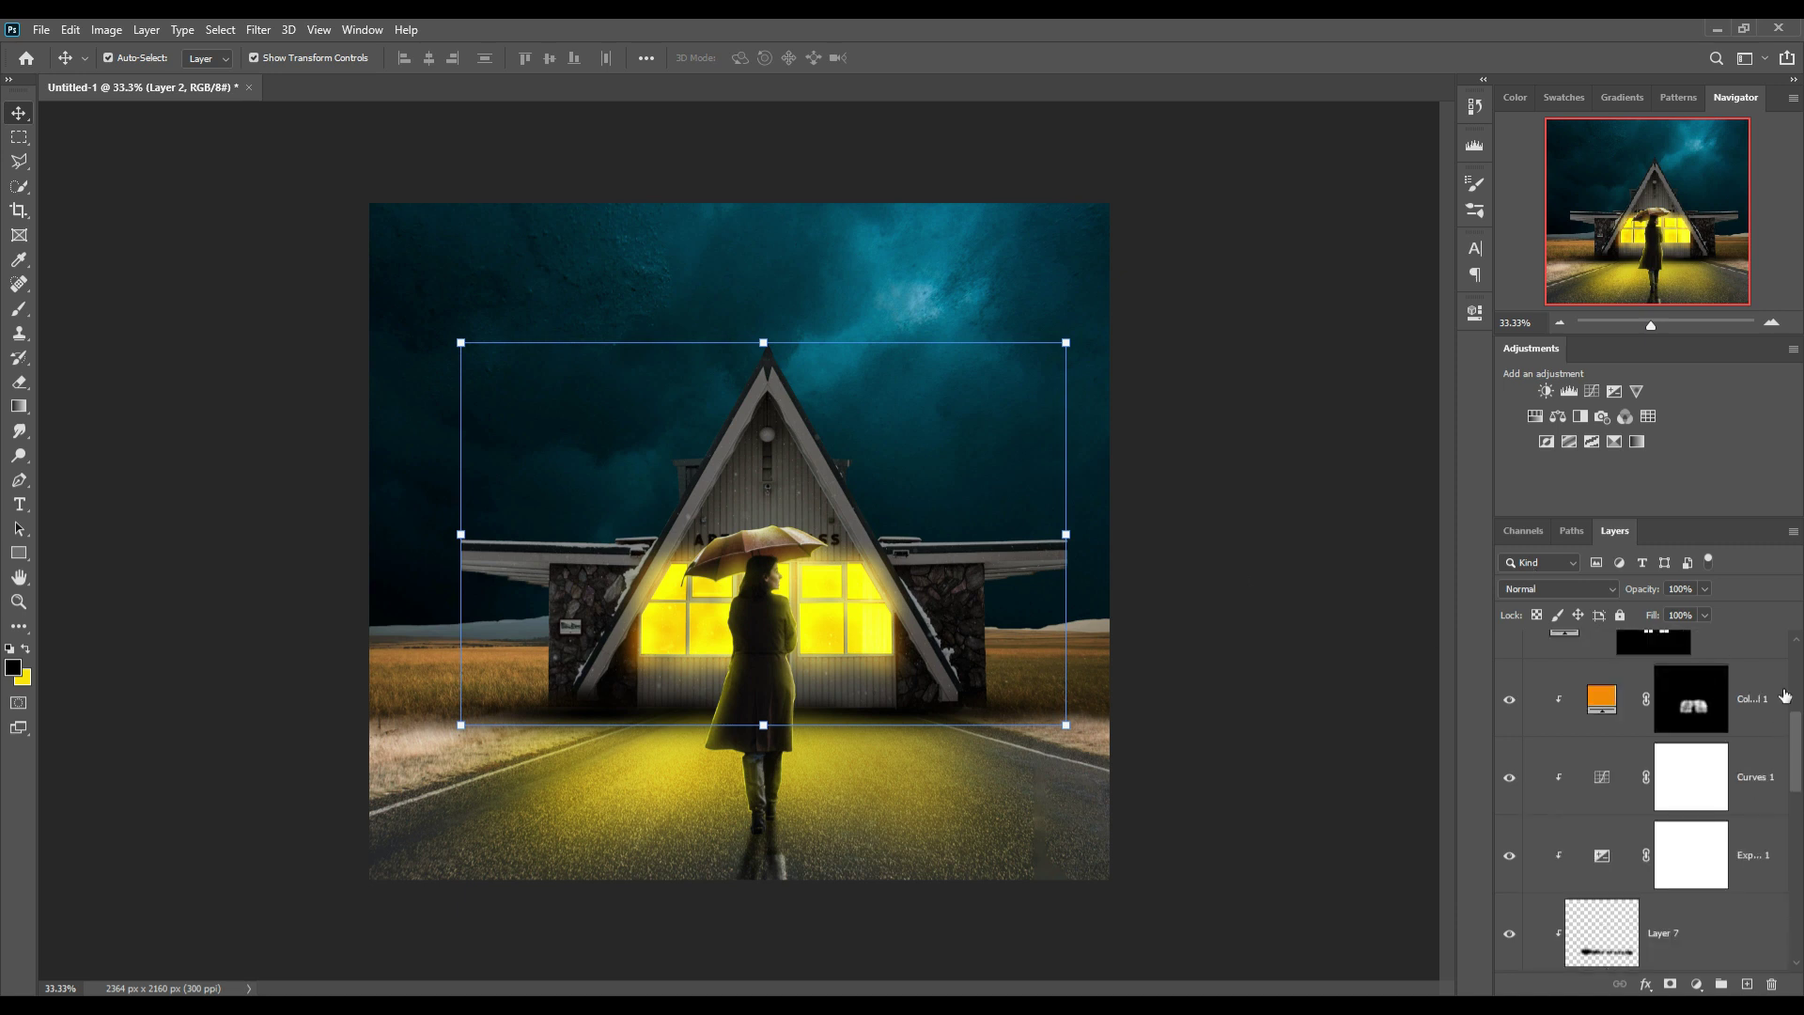
{"action": "left_click", "coordinate": [1785, 696]}
{"action": "scroll", "coordinate": [1788, 752], "scroll_direction": "up", "scroll_amount": 1}
Add a new empty layer clipped to the one below, set to Linear Dodge (Add).
{"action": "left_click", "coordinate": [1747, 984]}
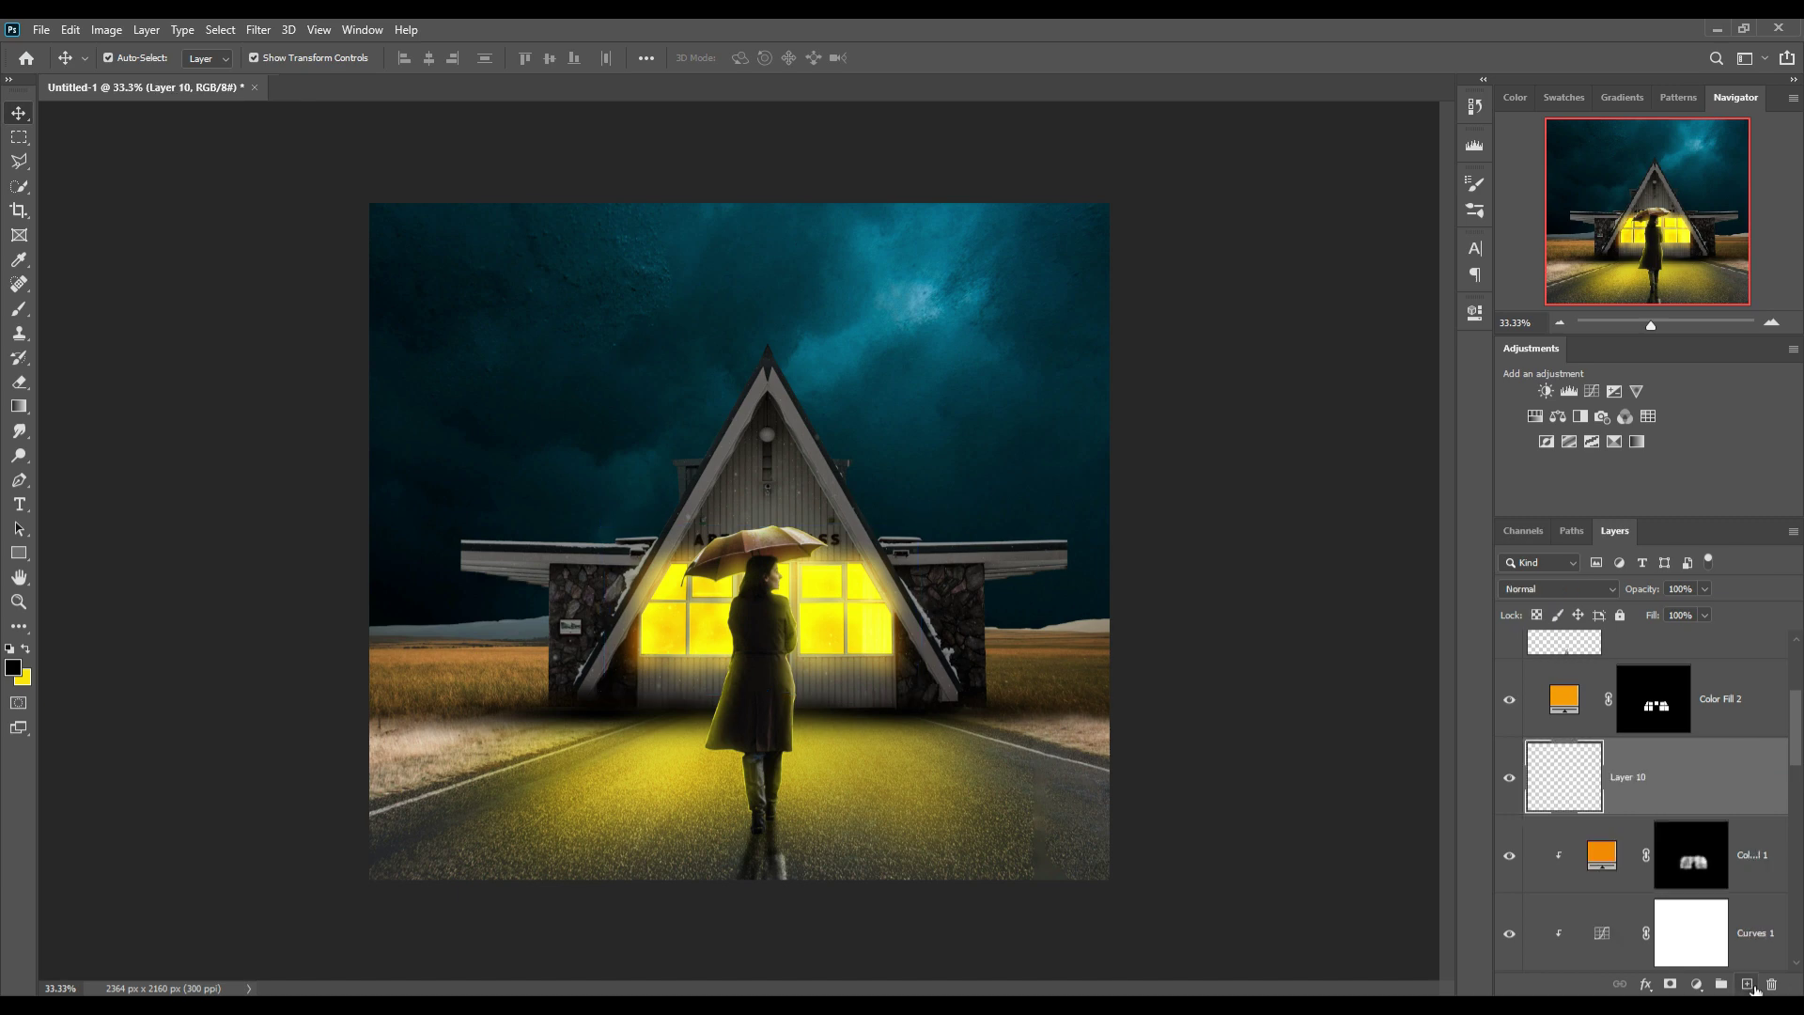
{"action": "right_click", "coordinate": [1713, 813]}
{"action": "left_click", "coordinate": [1629, 373]}
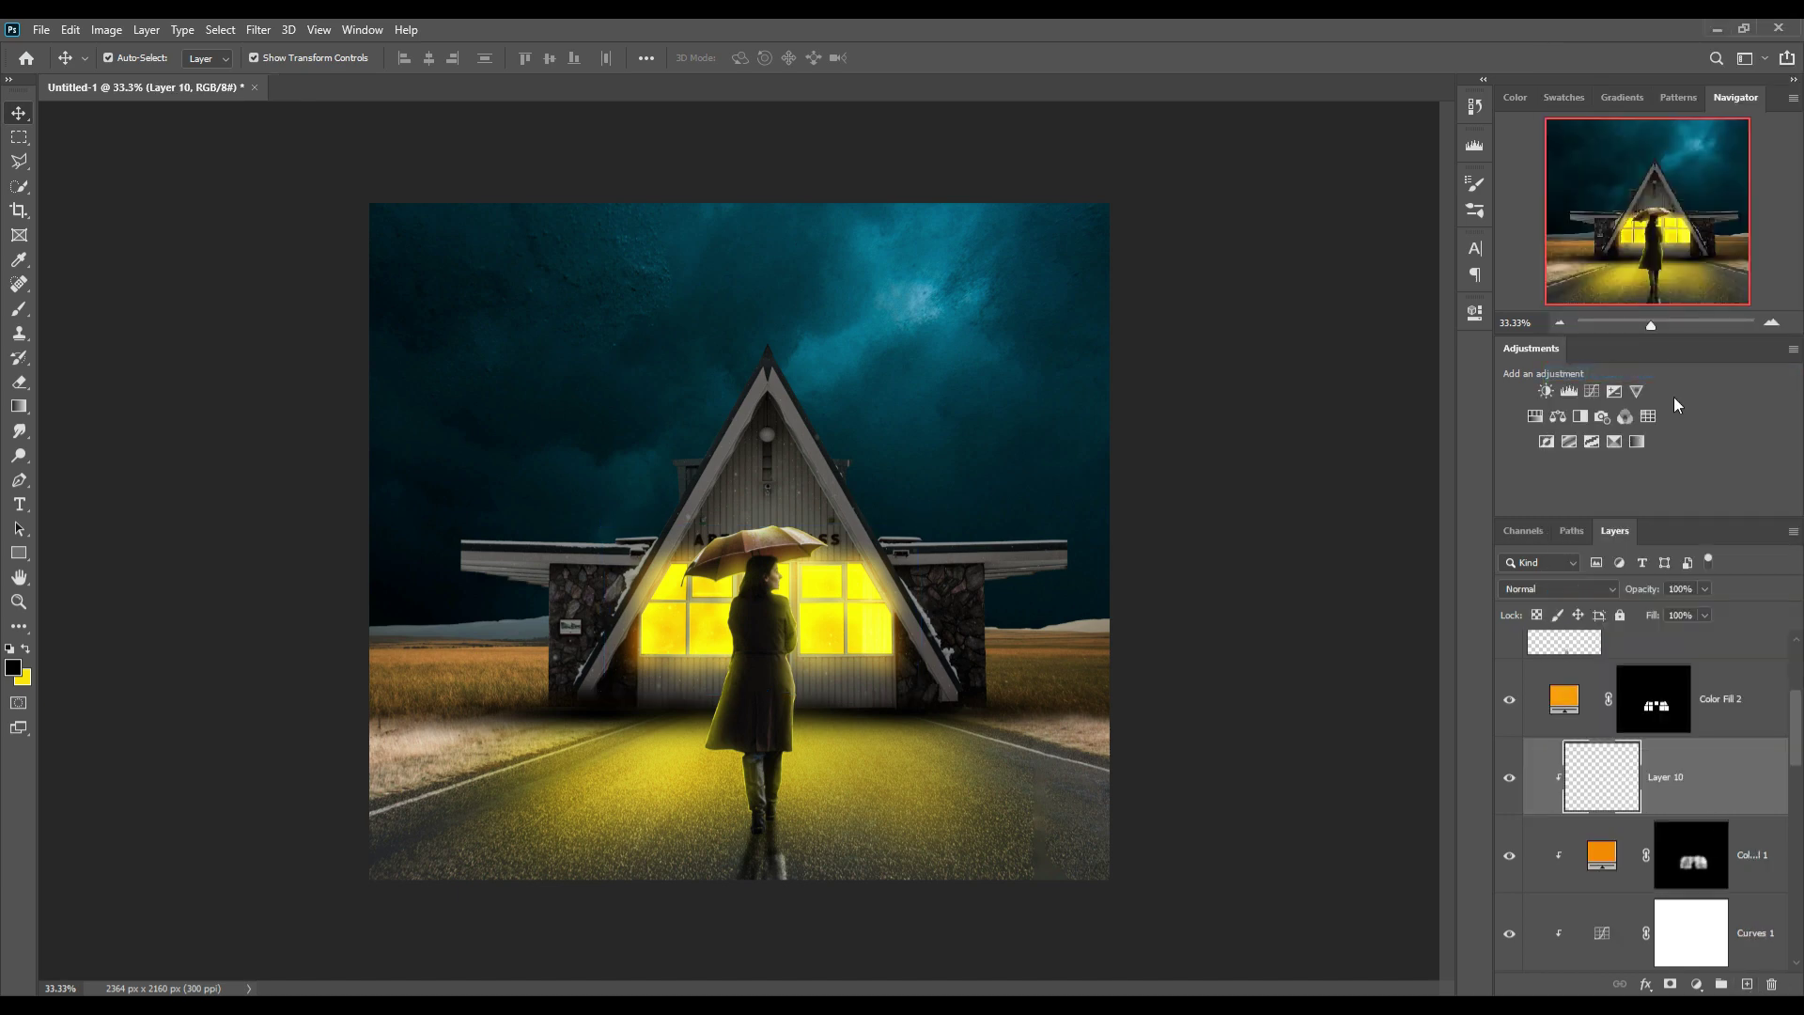
{"action": "left_click", "coordinate": [1558, 588]}
{"action": "left_click", "coordinate": [1560, 726]}
Add a blue (#02a7fc) Solid Color fill layer and invert its mask to black.
{"action": "left_click", "coordinate": [1697, 984]}
{"action": "left_click", "coordinate": [1687, 657]}
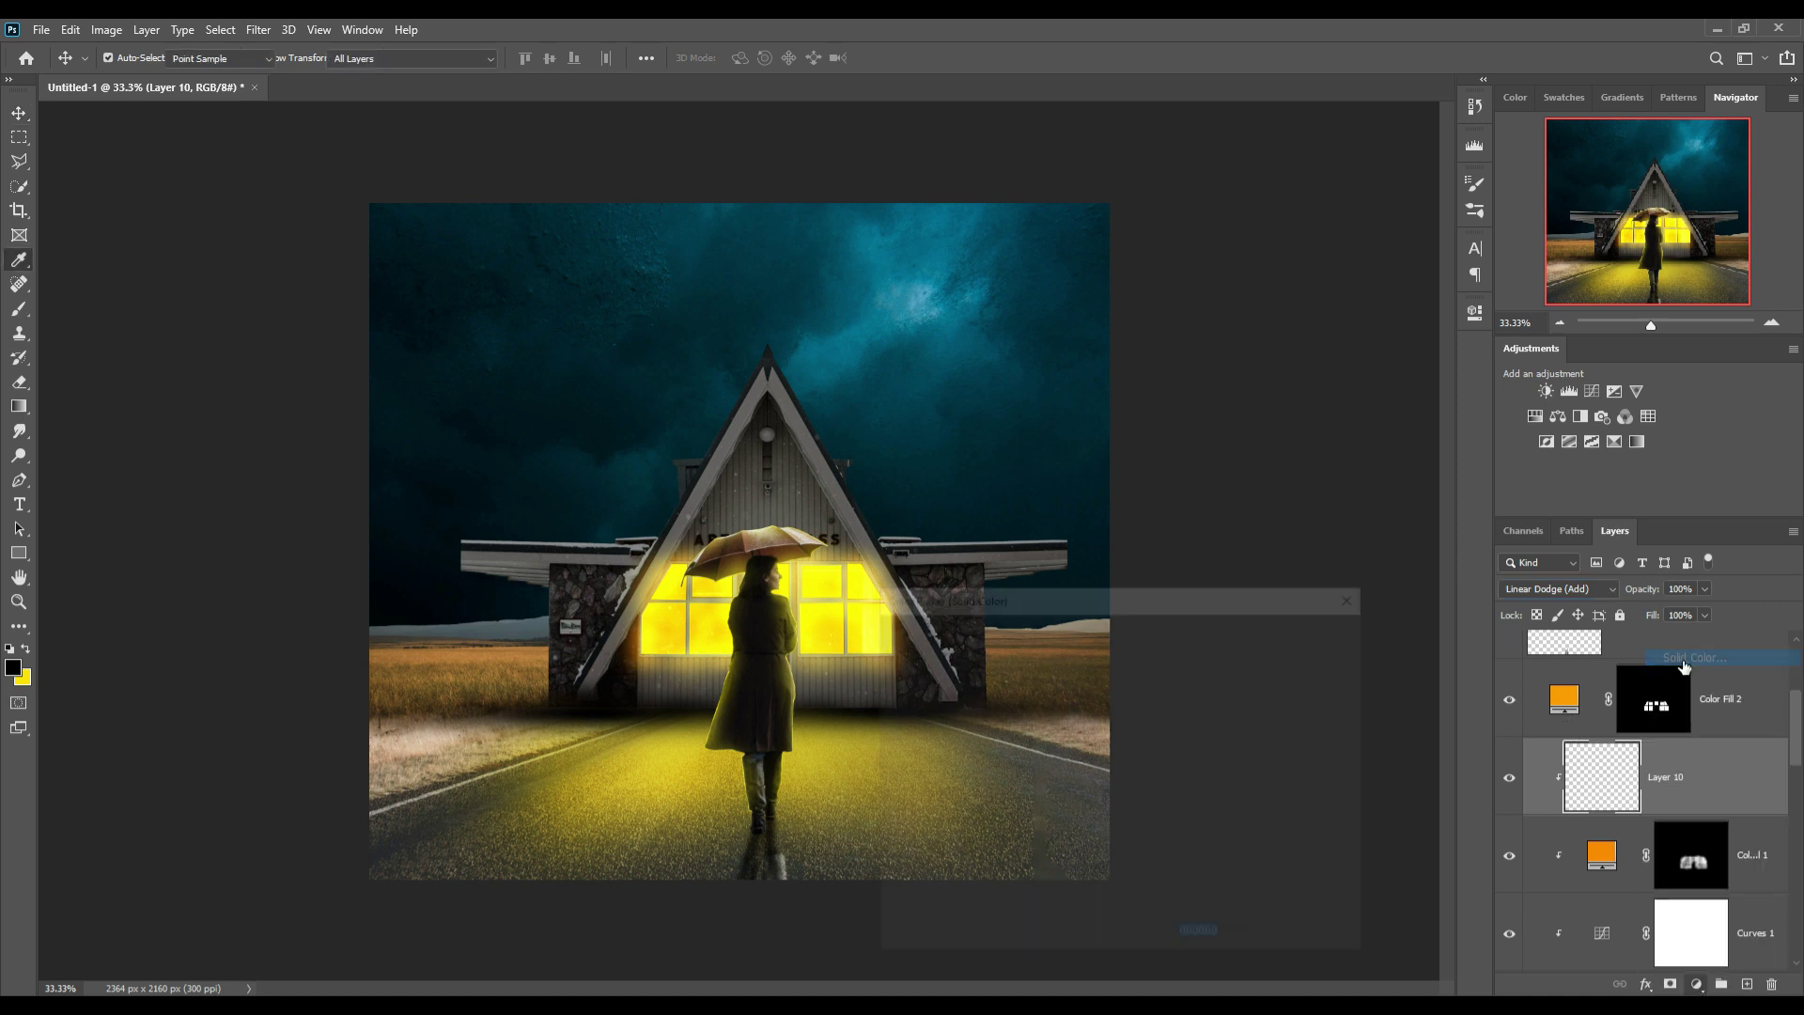
{"action": "left_click", "coordinate": [1143, 763]}
{"action": "left_click", "coordinate": [1126, 650]}
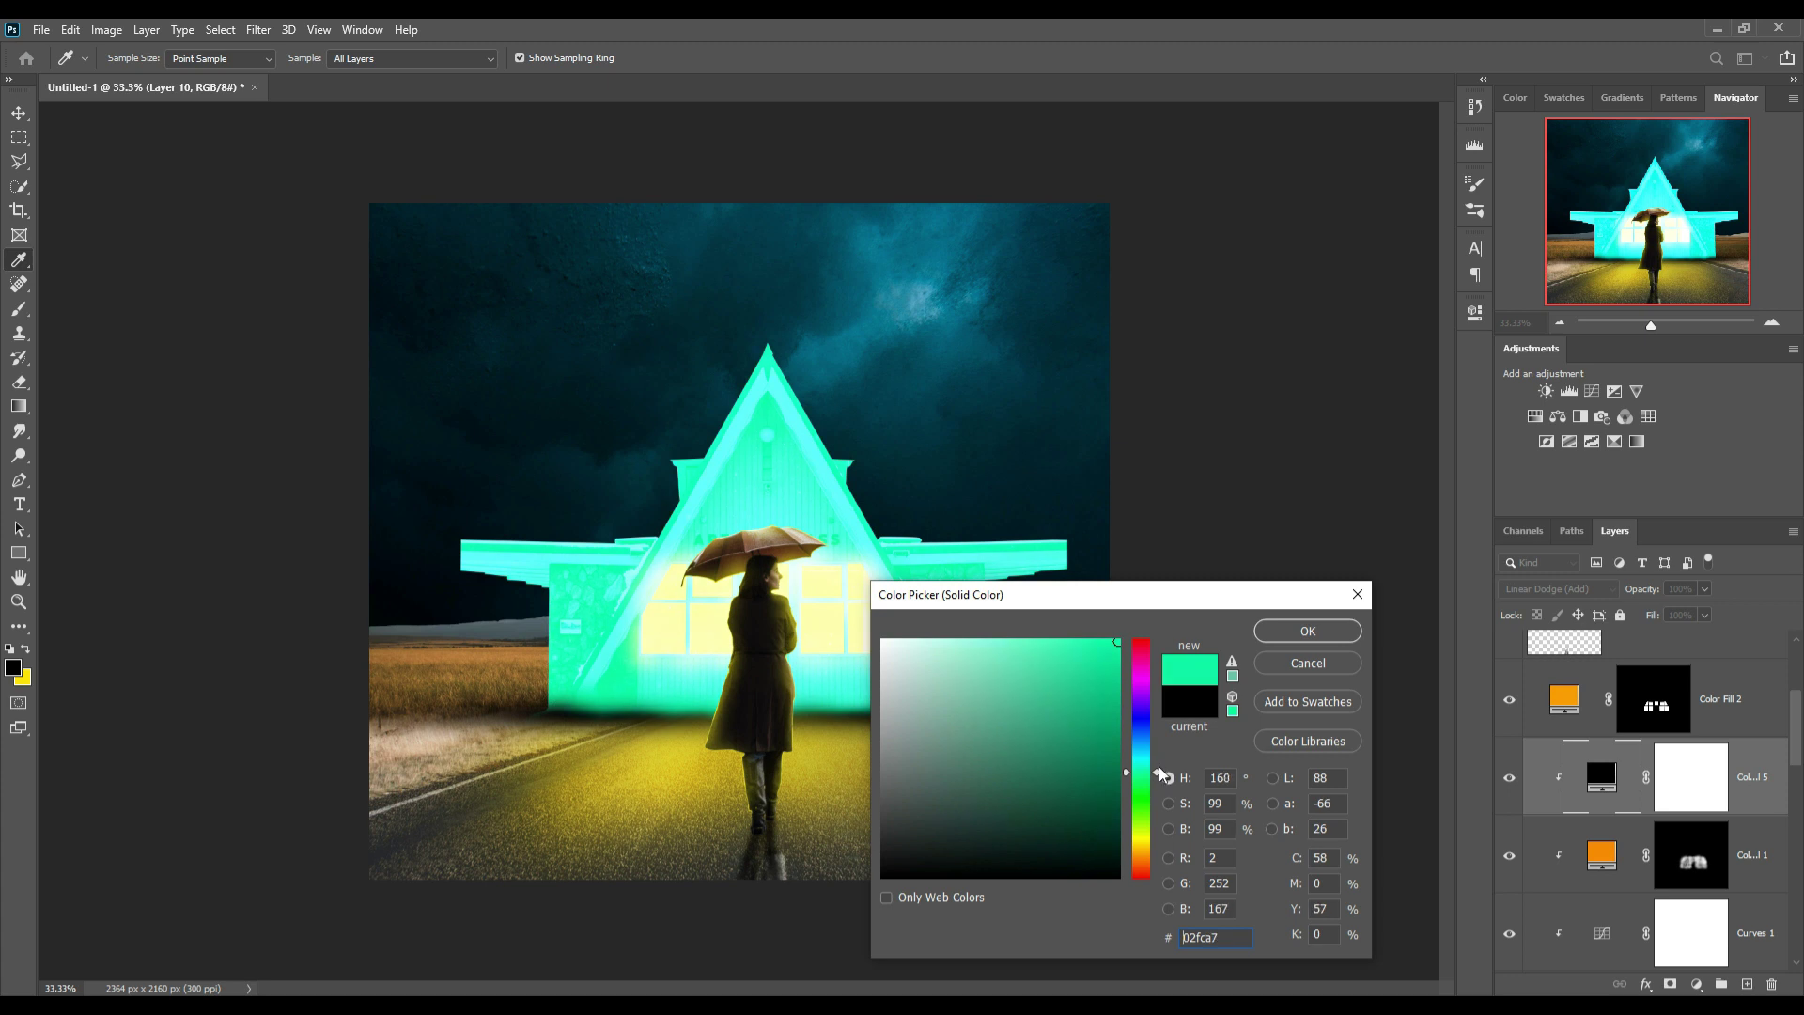
{"action": "left_click_drag", "start_coordinate": [1158, 766], "coordinate": [1161, 744]}
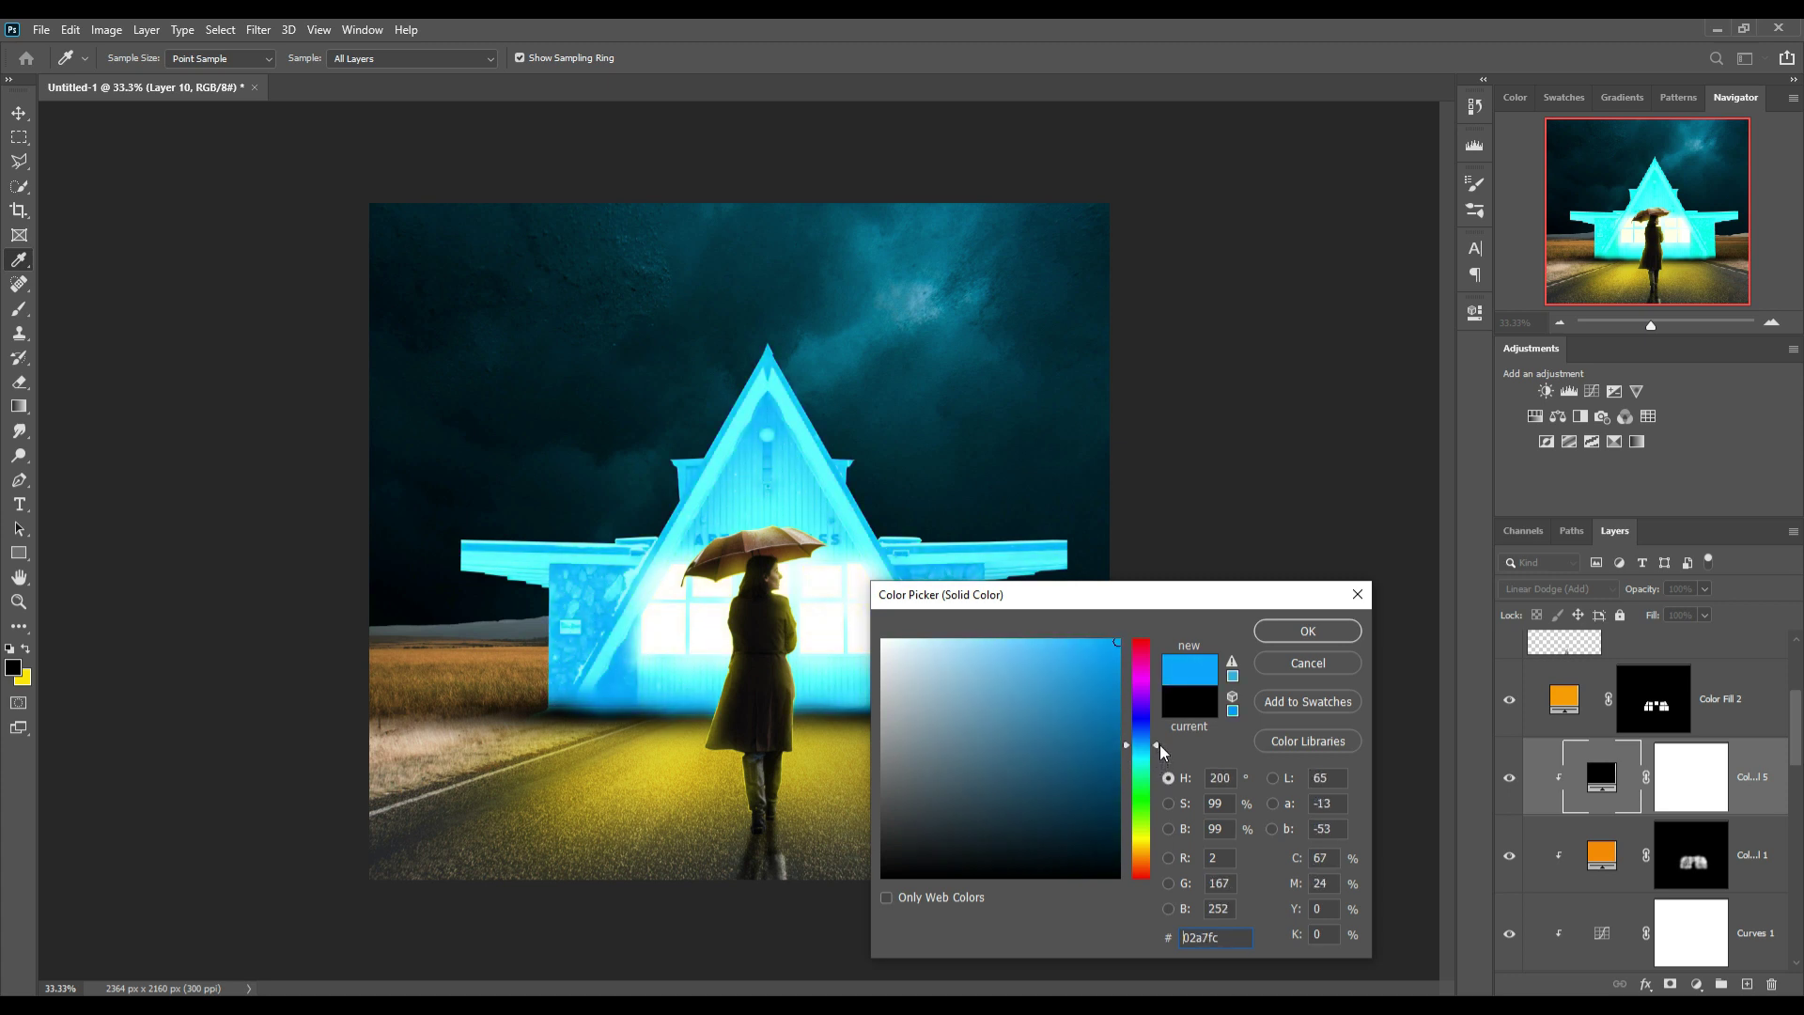
{"action": "left_click", "coordinate": [1295, 631]}
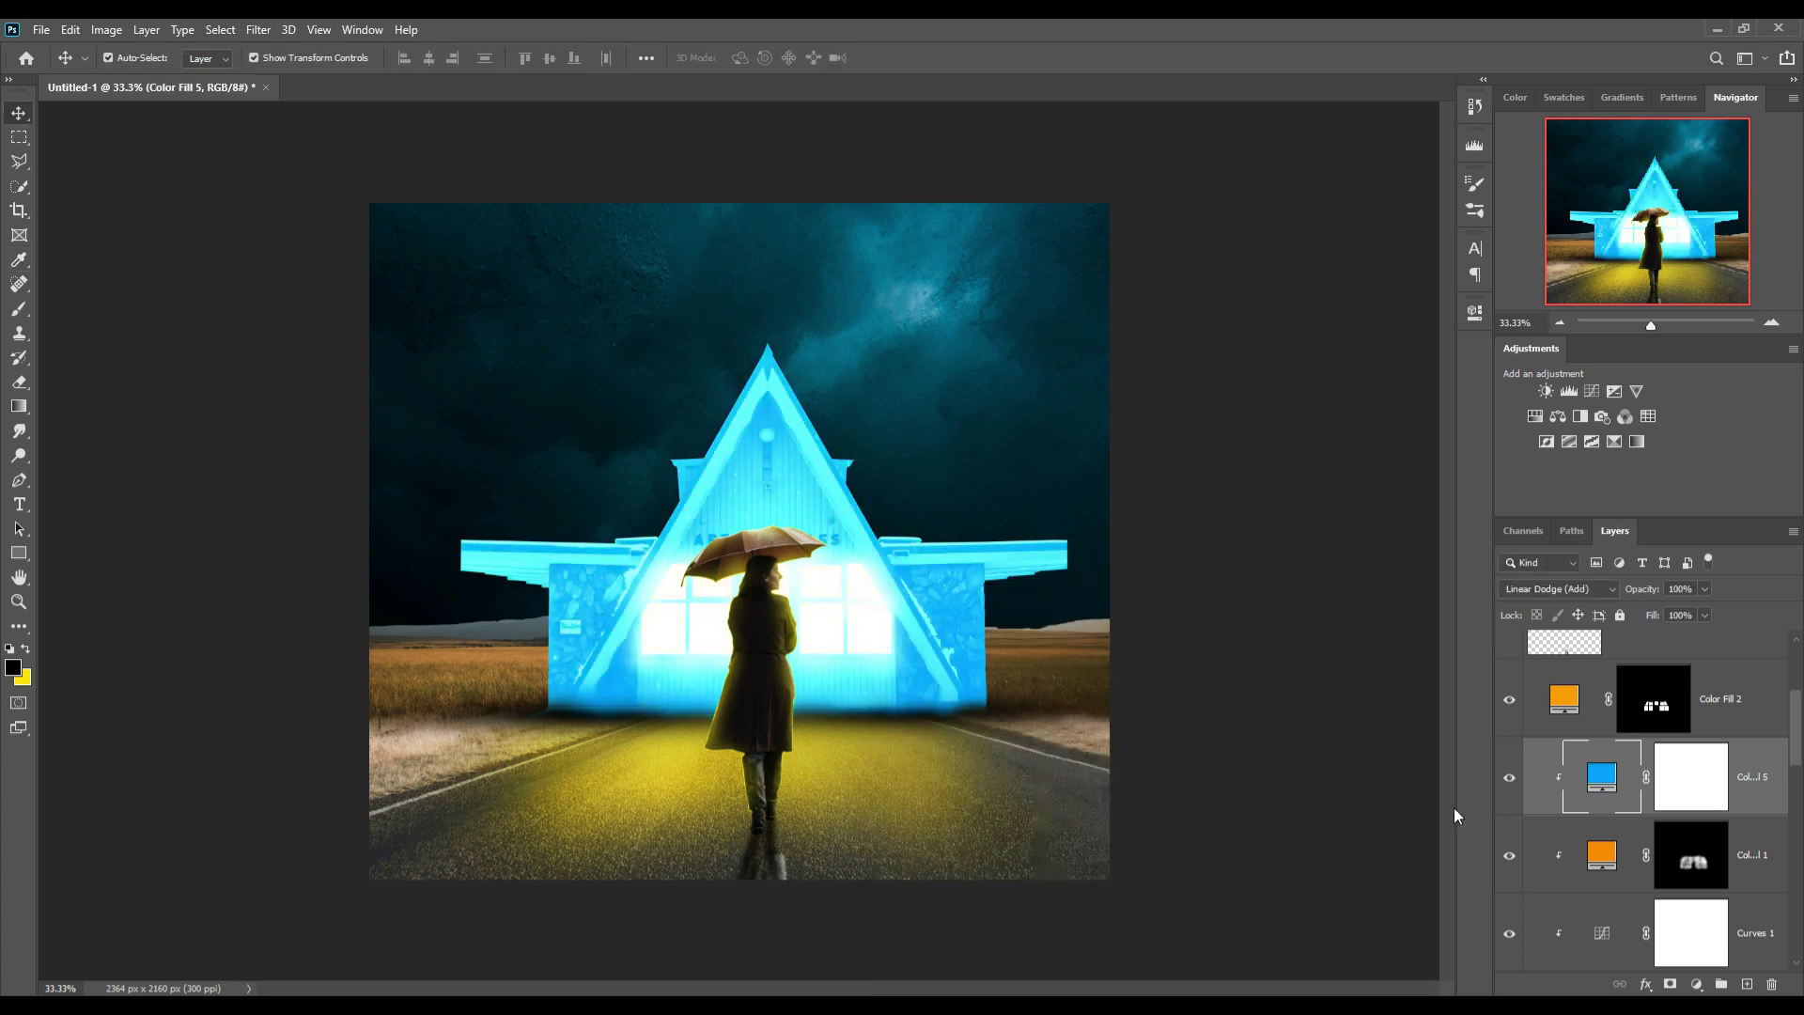
{"action": "left_click", "coordinate": [1710, 788]}
{"action": "key", "text": "ctrl+i"}
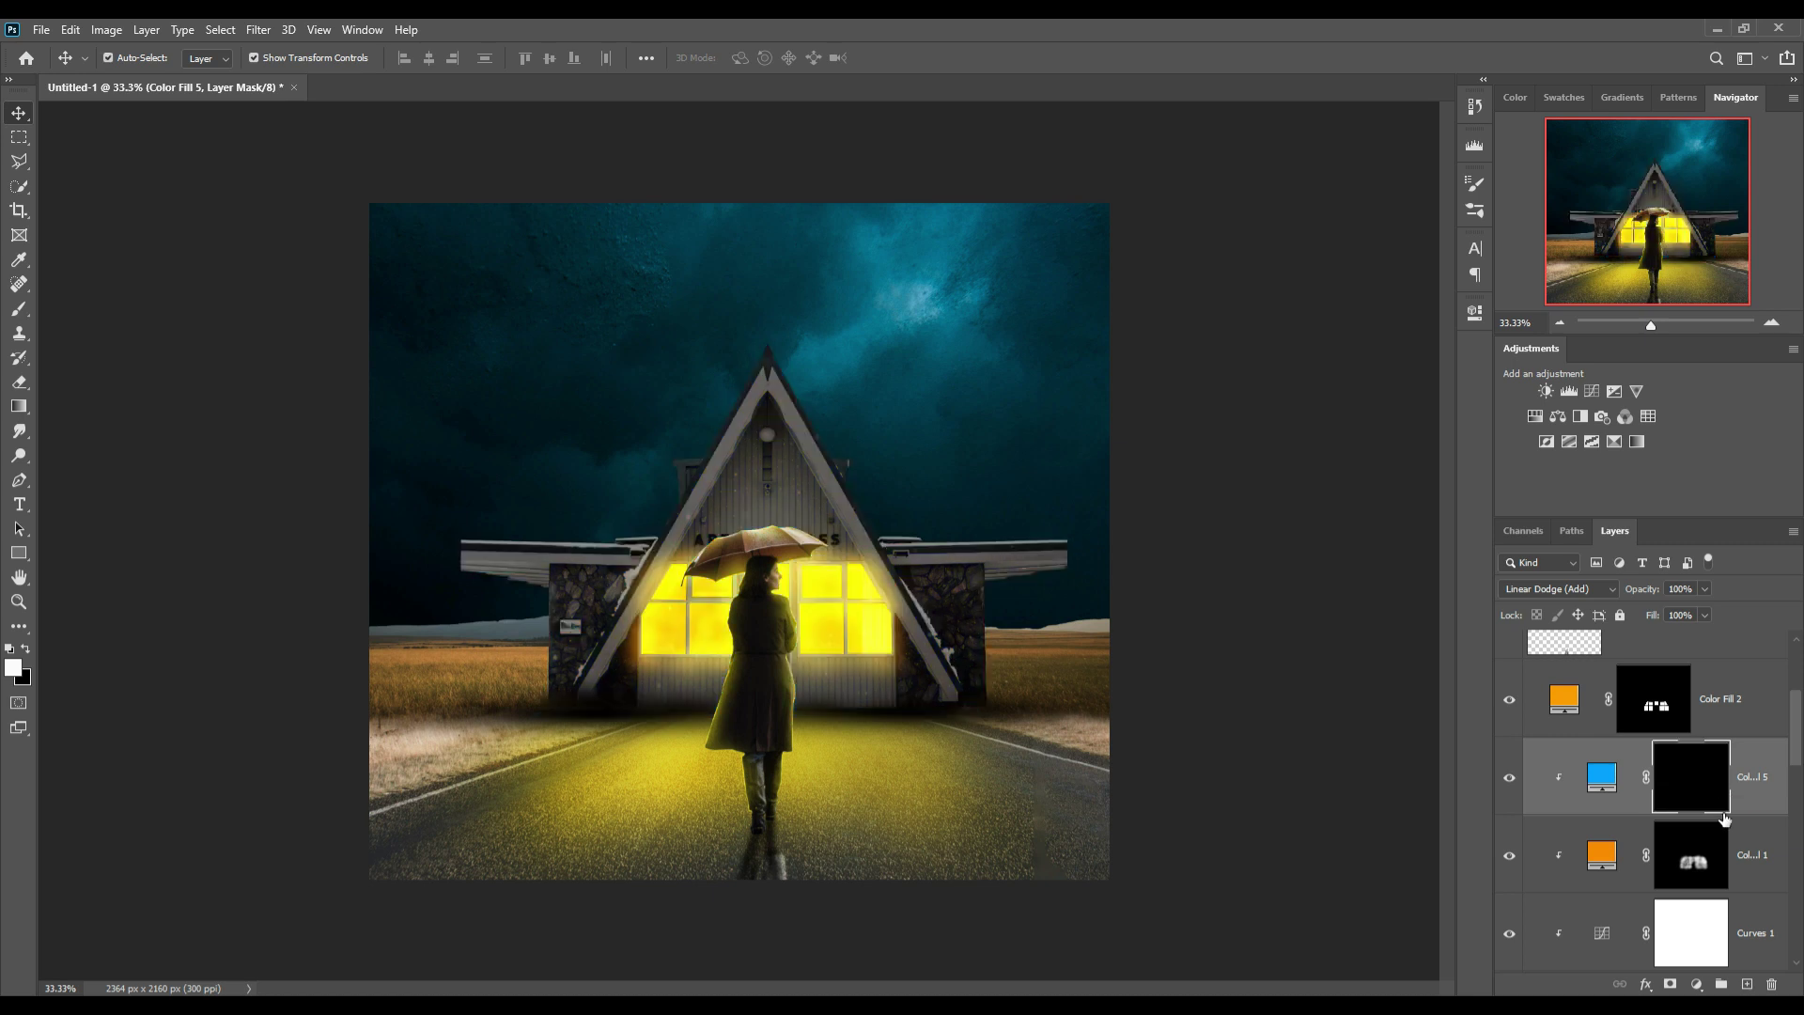
{"action": "left_click", "coordinate": [20, 312]}
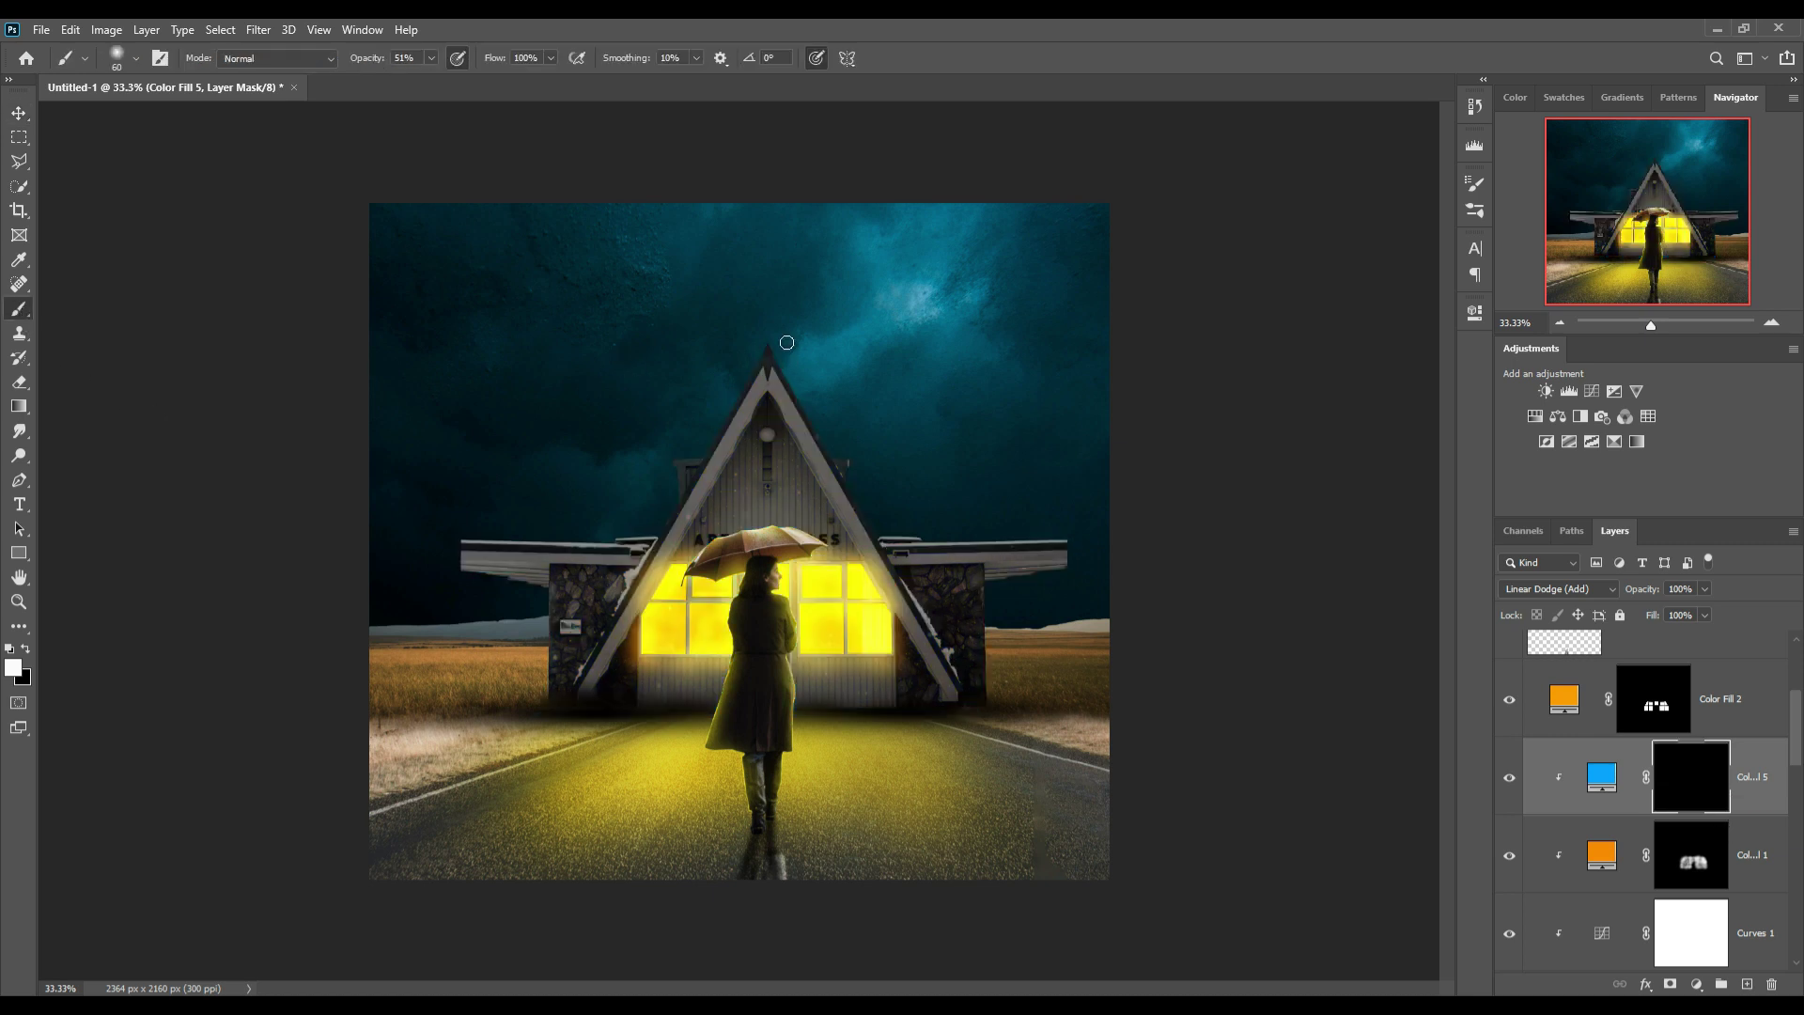
Zoom into the roof peak and paint a thin blue rim down the right roof edge.
{"action": "scroll", "coordinate": [780, 343], "scroll_direction": "up", "scroll_amount": 2}
{"action": "scroll", "coordinate": [845, 395], "scroll_direction": "up", "scroll_amount": 1}
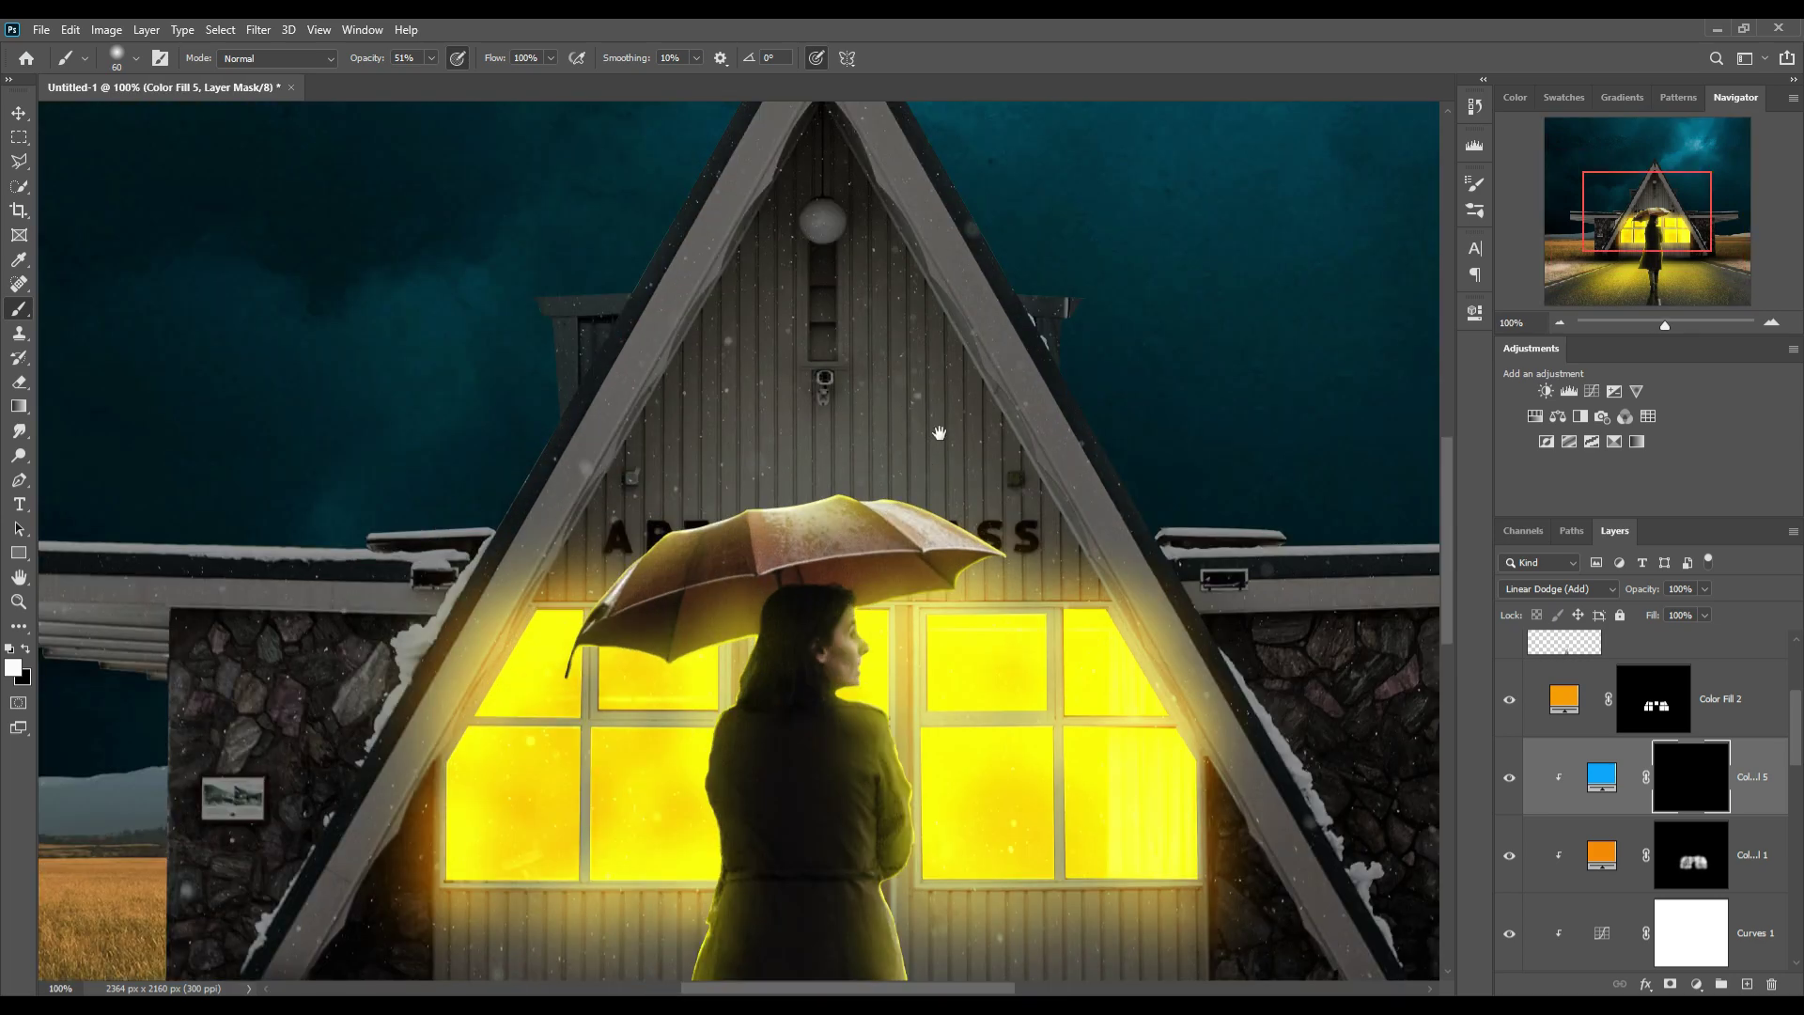
{"action": "left_click_drag", "start_coordinate": [883, 423], "coordinate": [799, 505]}
{"action": "key", "text": "bracketleft"}
{"action": "key", "text": "bracketleft"}
{"action": "key", "text": "bracketleft"}
{"action": "key", "text": "bracketleft"}
{"action": "key", "text": "bracketleft"}
{"action": "key", "text": "bracketleft"}
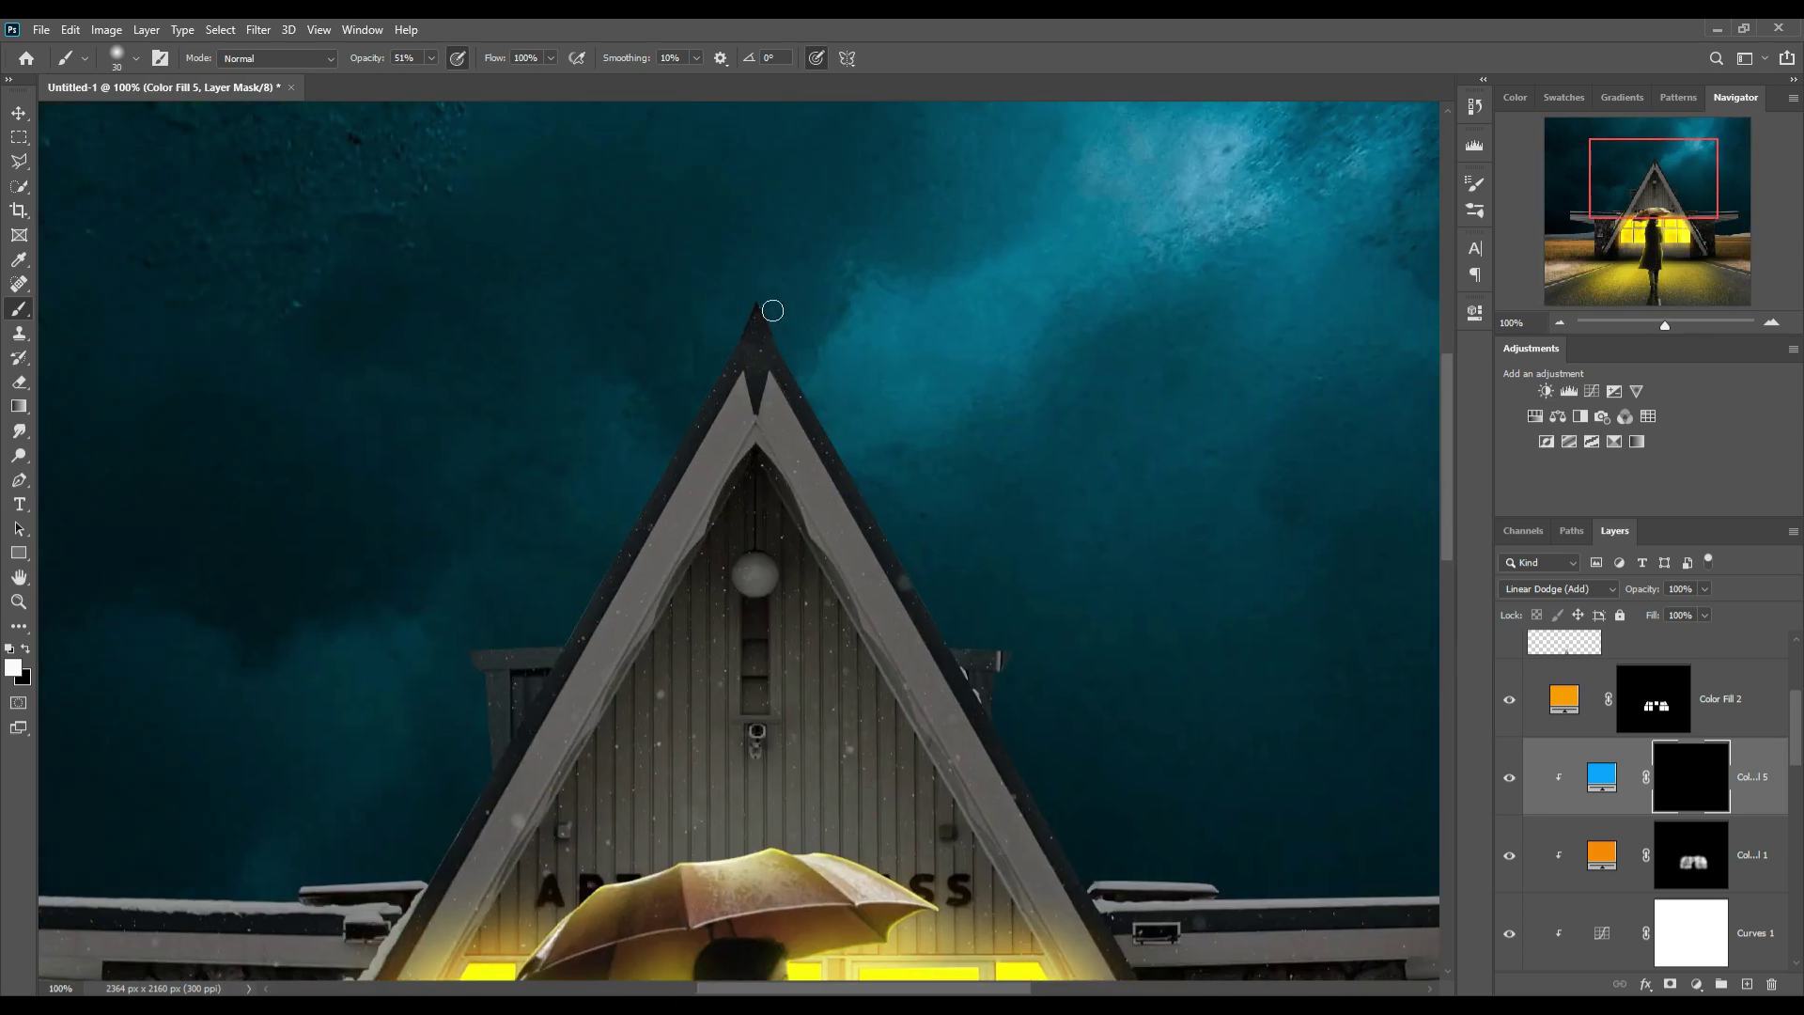
{"action": "key", "text": "bracketleft"}
{"action": "key", "text": "bracketleft"}
{"action": "left_click", "coordinate": [953, 649], "text": "shift"}
{"action": "left_click", "coordinate": [1008, 655], "text": "shift"}
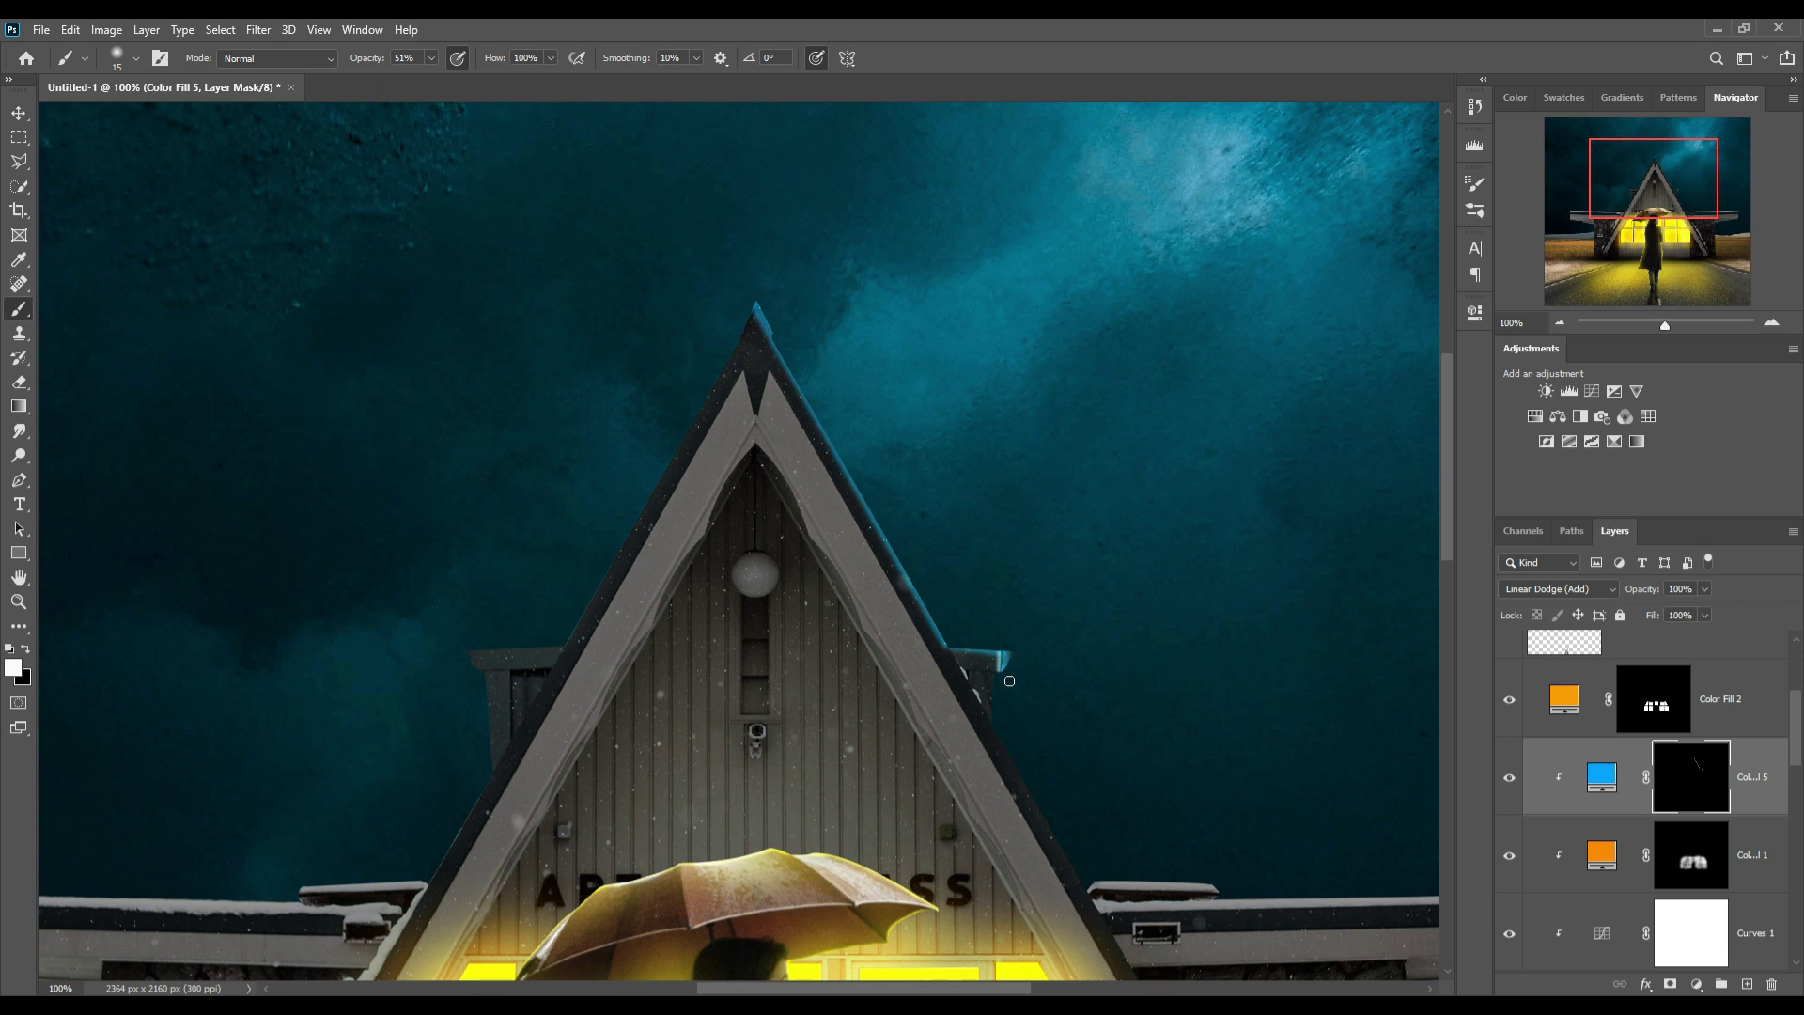
{"action": "left_click_drag", "start_coordinate": [994, 690], "coordinate": [1001, 735]}
{"action": "left_click", "coordinate": [1094, 893], "text": "shift"}
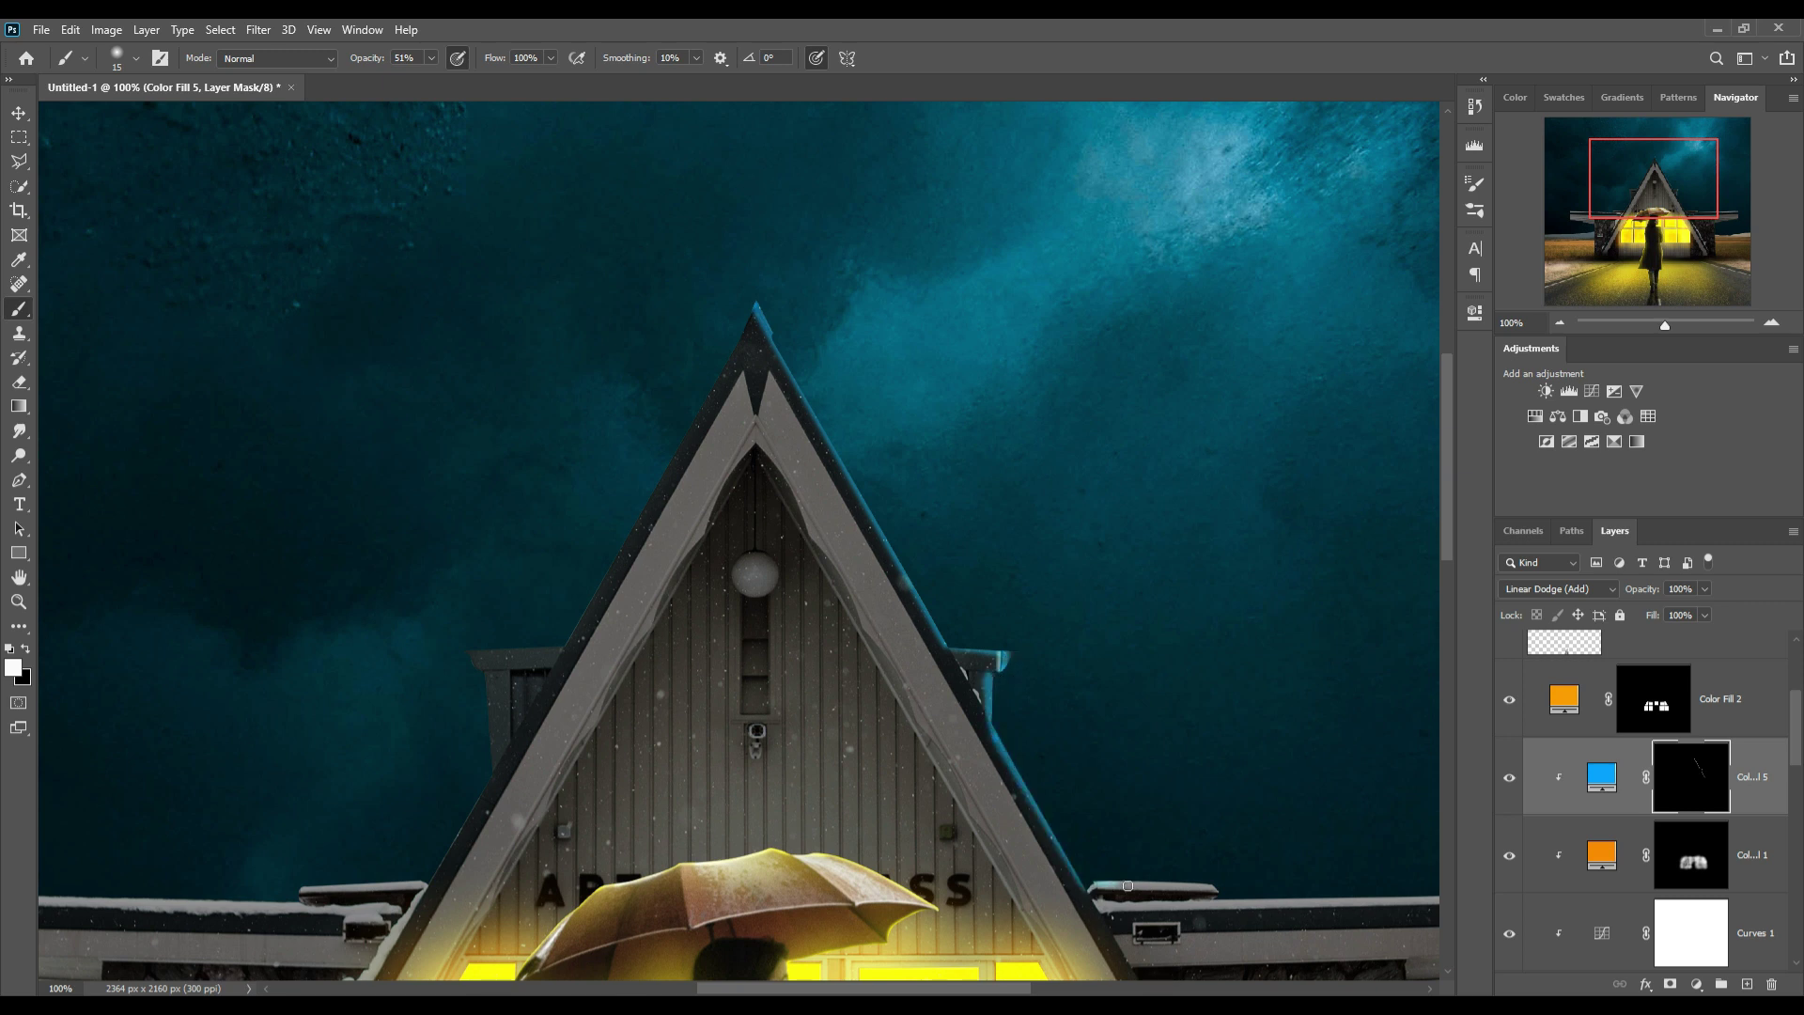
Paint blue rim light along the top of the snowy ledges.
{"action": "mouse_move", "coordinate": [1128, 886]}
{"action": "left_mouse_down"}
{"action": "mouse_move", "coordinate": [1409, 905]}
{"action": "mouse_move", "coordinate": [849, 822]}
{"action": "mouse_move", "coordinate": [1104, 790]}
{"action": "left_mouse_up"}
{"action": "left_click_drag", "start_coordinate": [893, 798], "coordinate": [1112, 799]}
{"action": "left_click_drag", "start_coordinate": [816, 804], "coordinate": [1113, 798]}
{"action": "left_click_drag", "start_coordinate": [688, 806], "coordinate": [896, 798]}
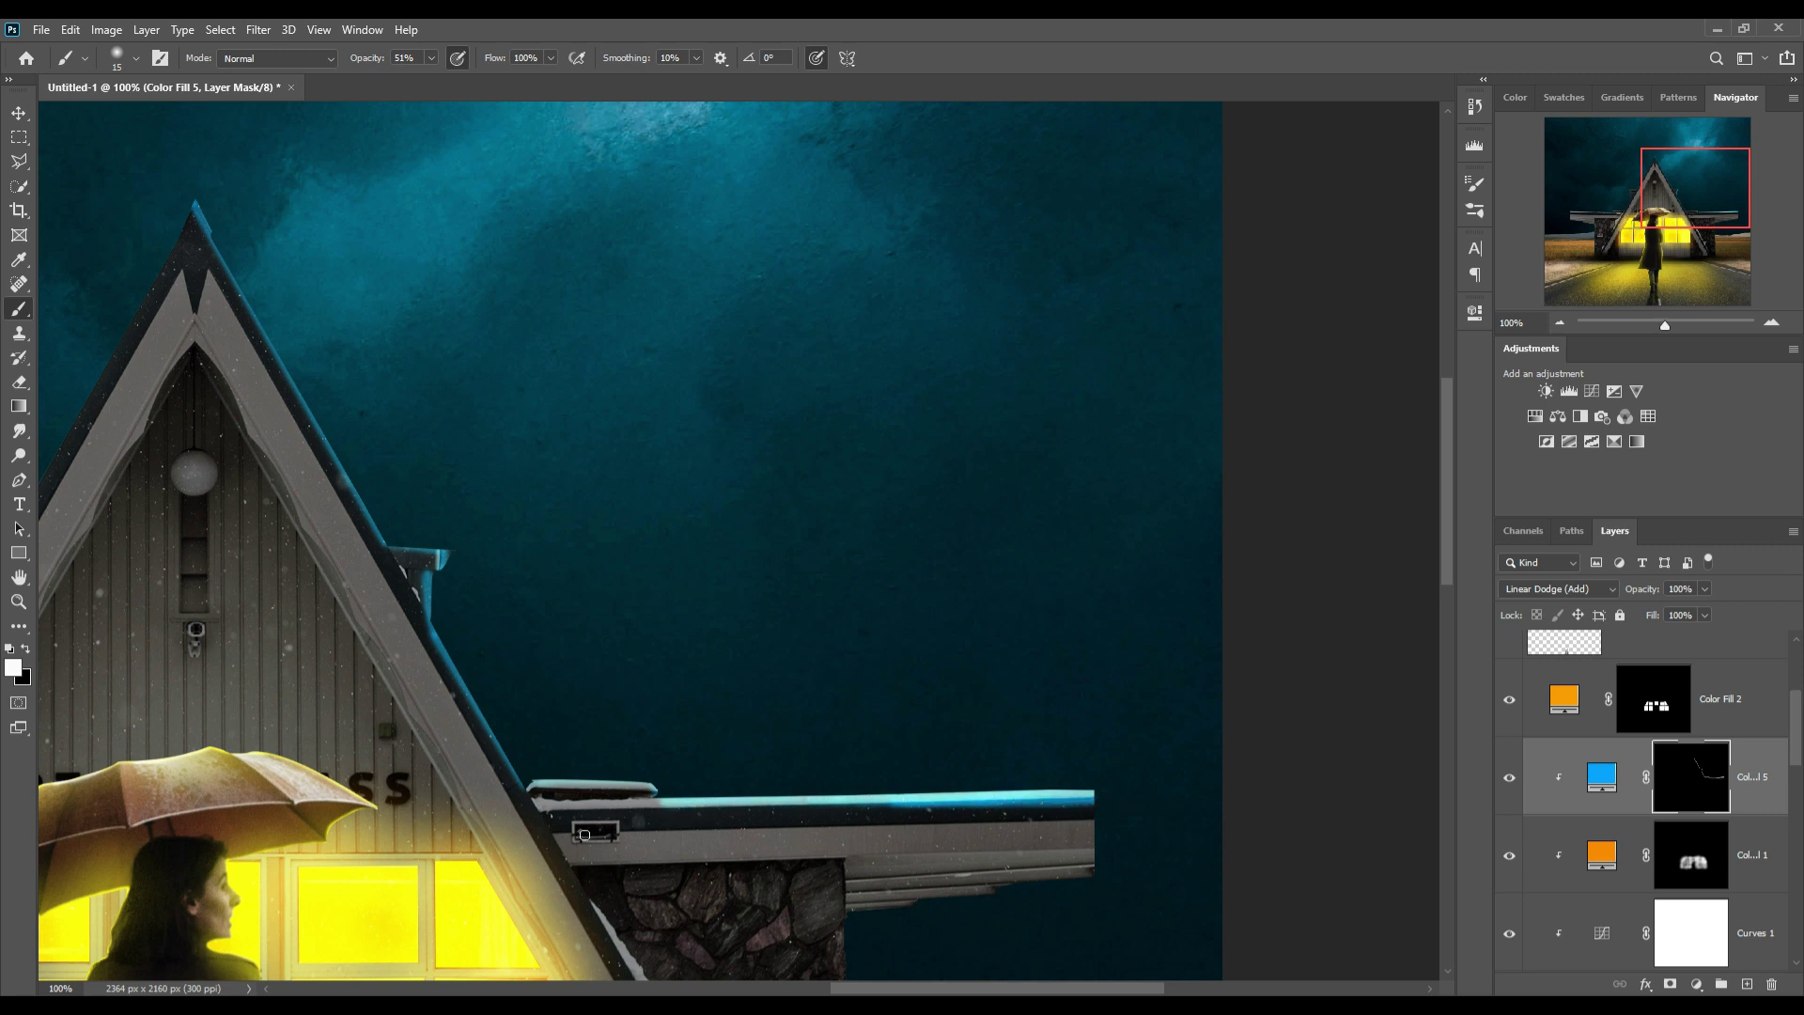
{"action": "left_click_drag", "start_coordinate": [539, 787], "coordinate": [676, 784]}
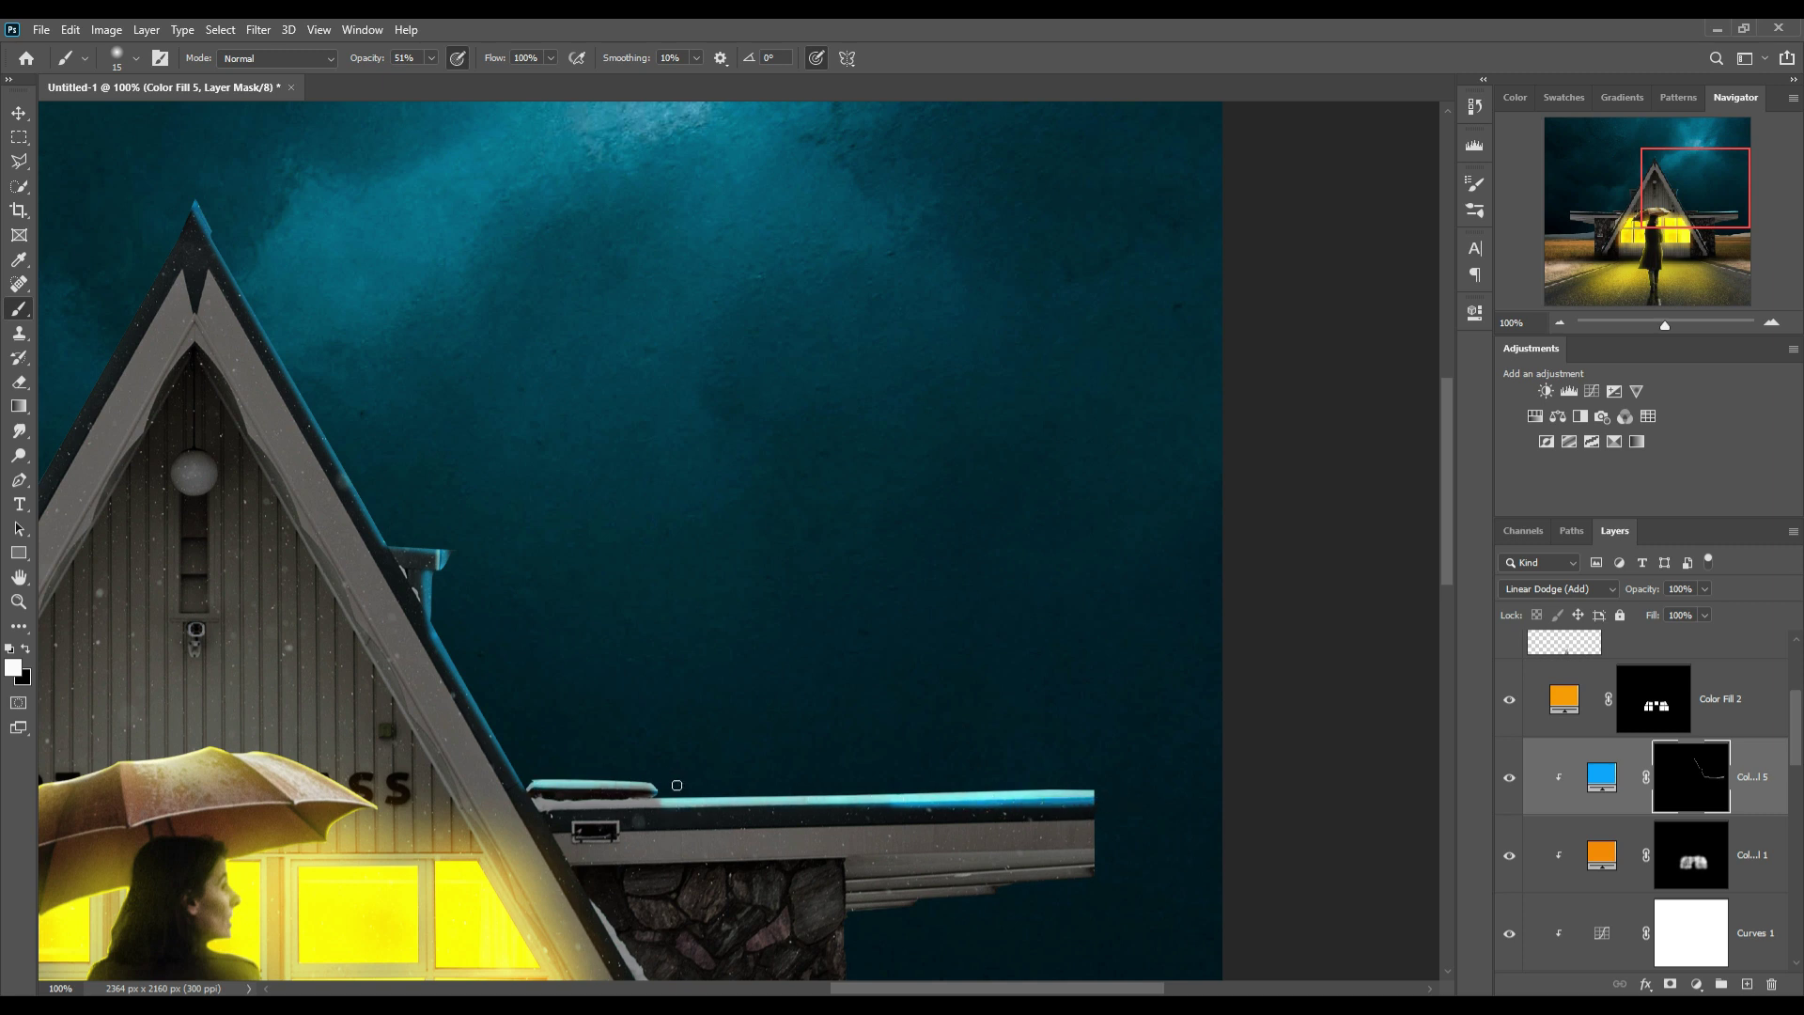
At 100% brush opacity, paint bright blue rims down the lower and left roof edges and left ledge.
{"action": "left_click", "coordinate": [431, 58]}
{"action": "left_click_drag", "start_coordinate": [429, 79], "coordinate": [634, 143]}
{"action": "left_click", "coordinate": [202, 205]}
{"action": "left_click", "coordinate": [396, 551], "text": "shift"}
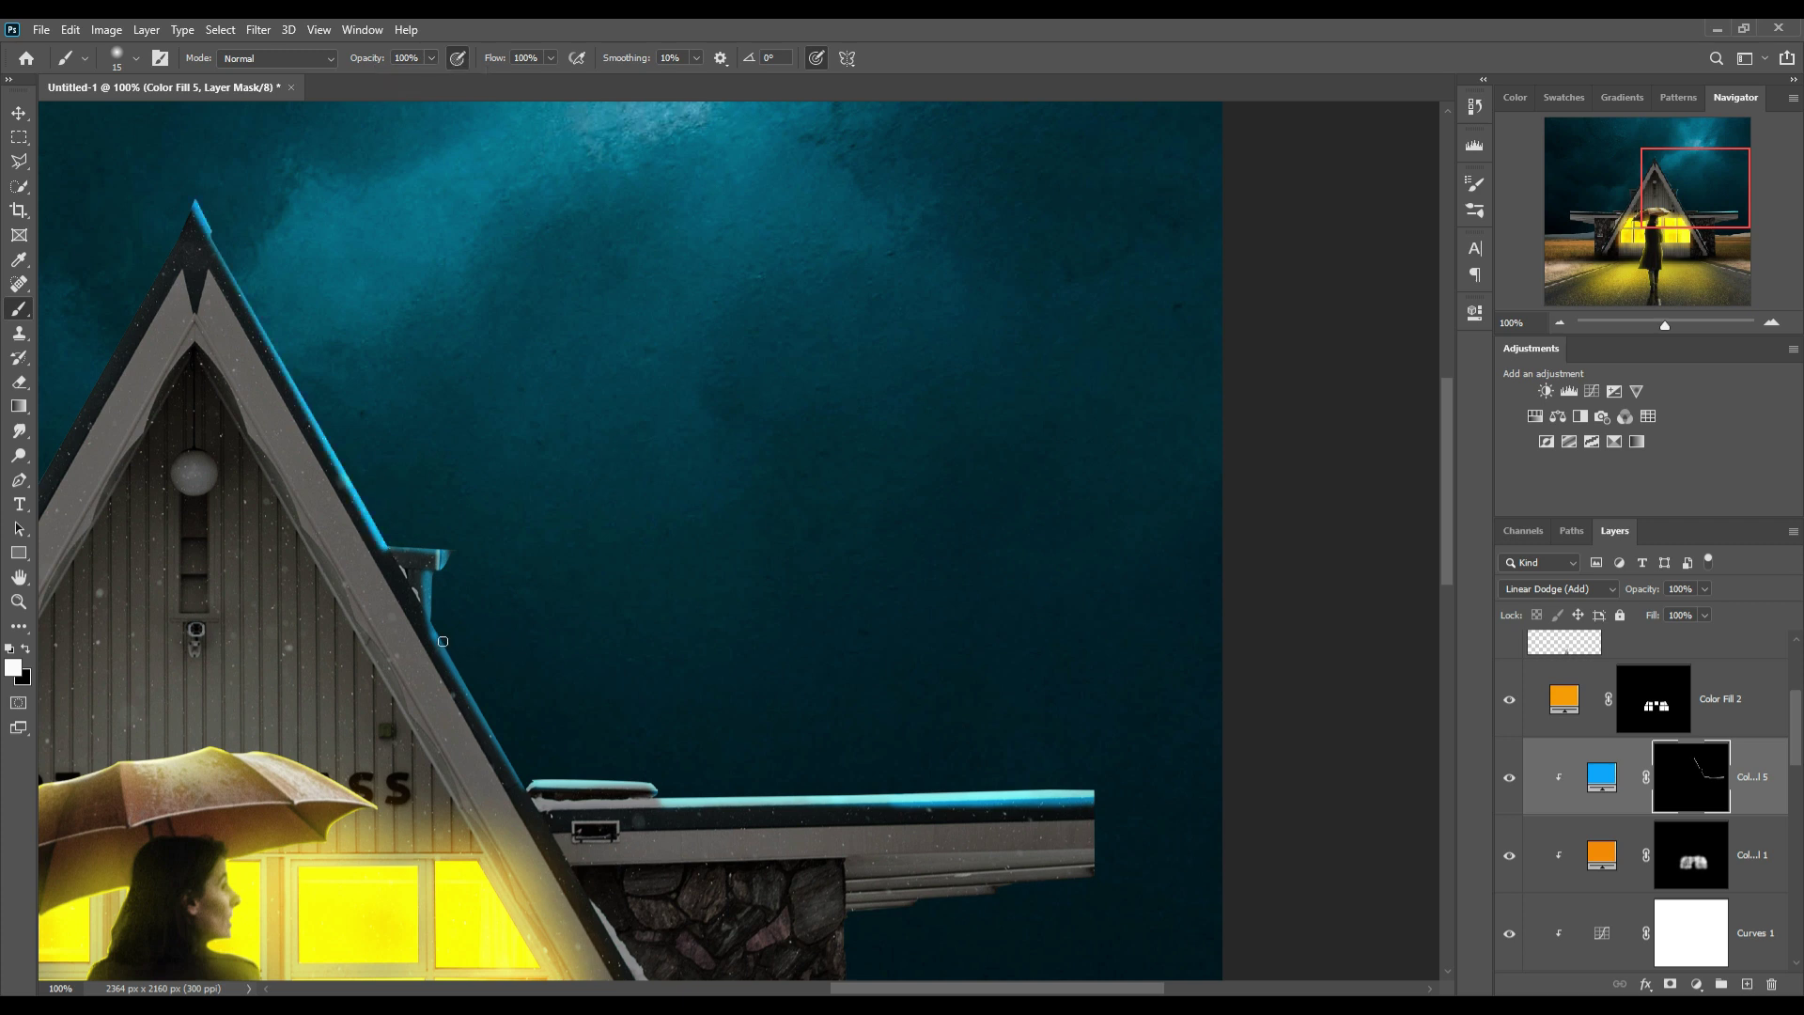
{"action": "left_click", "coordinate": [531, 789], "text": "shift"}
{"action": "left_click_drag", "start_coordinate": [609, 653], "coordinate": [923, 696]}
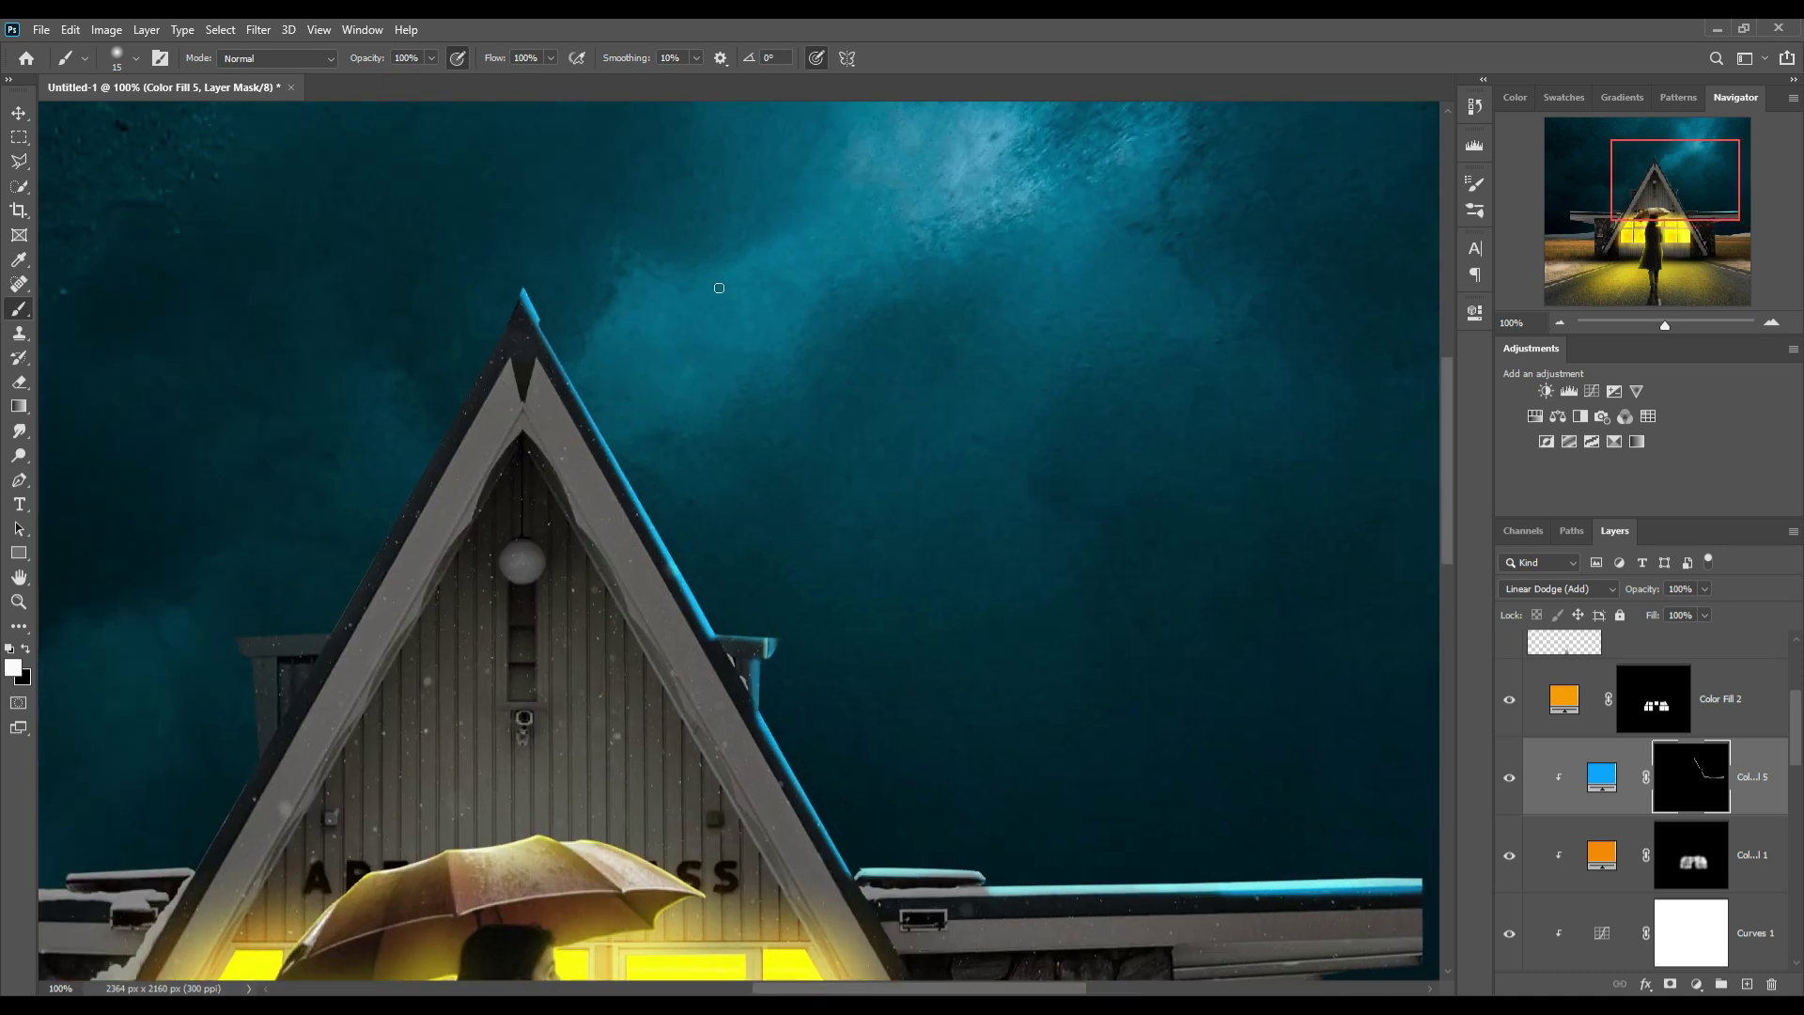
{"action": "left_click", "coordinate": [337, 638], "text": "shift"}
{"action": "left_click", "coordinate": [247, 643], "text": "shift"}
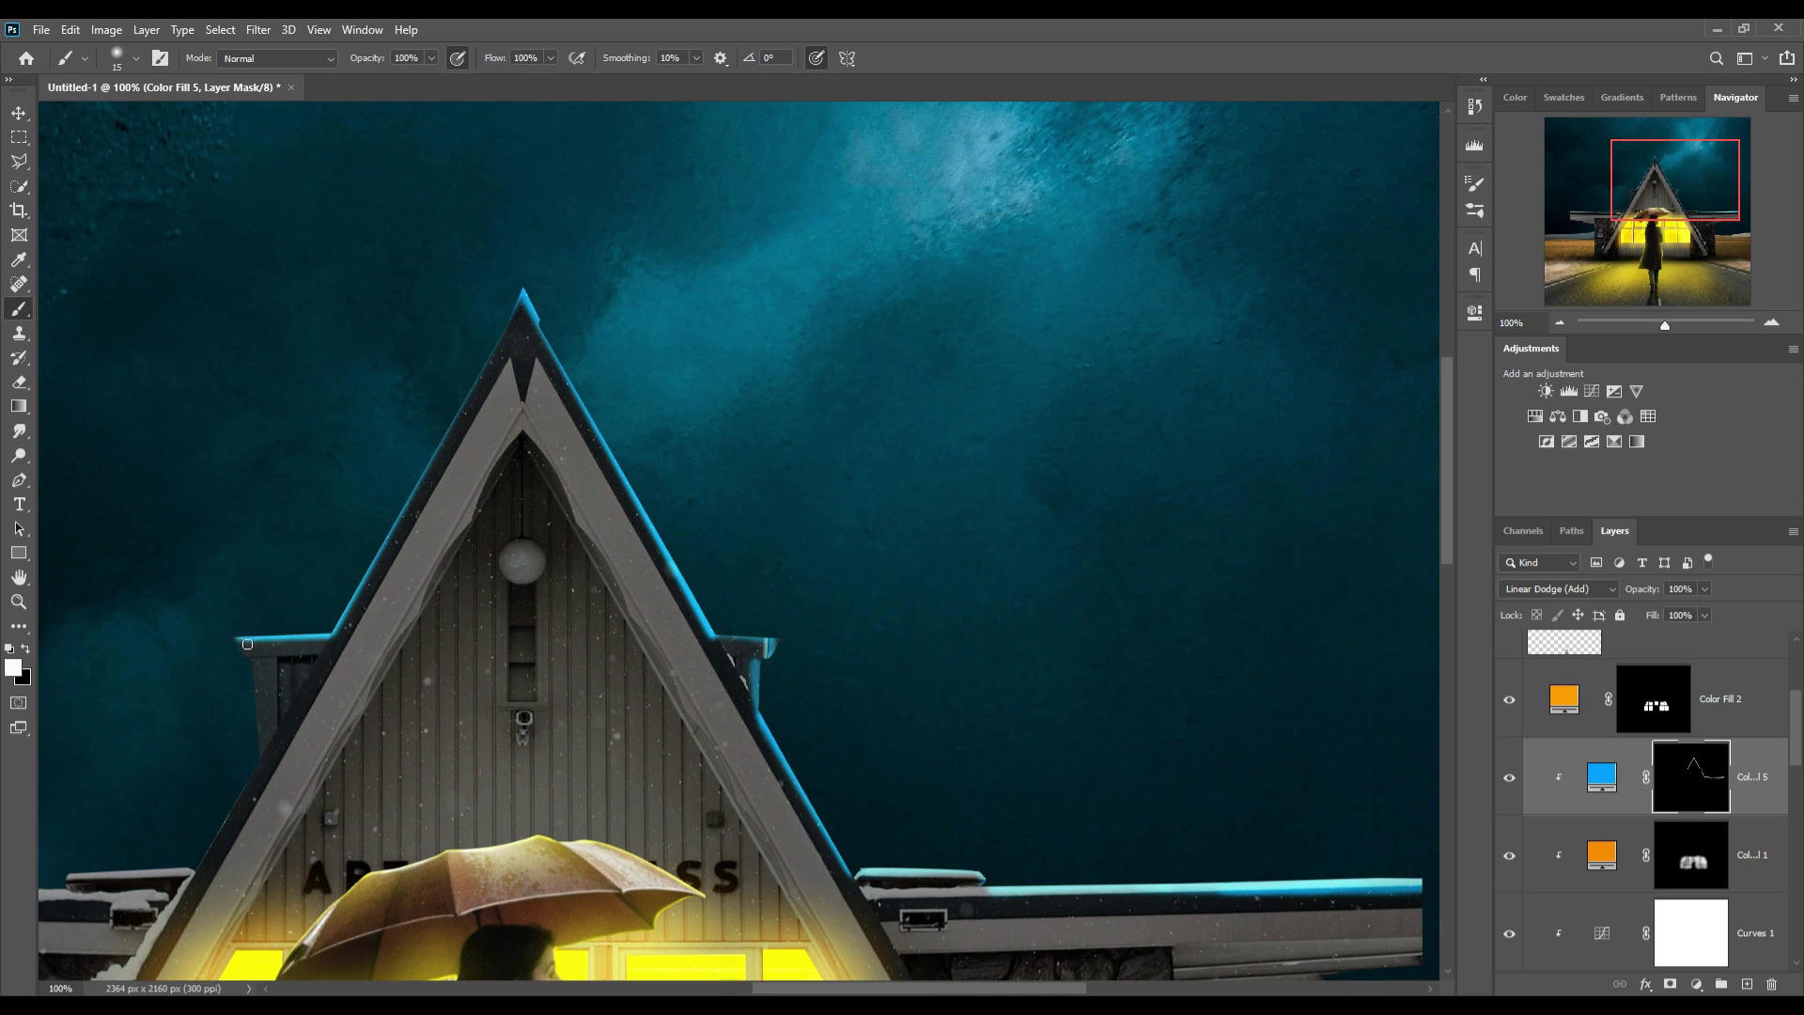
With a large brush at 19% opacity, add a soft blue glow along the right roof.
{"action": "left_click_drag", "start_coordinate": [856, 674], "coordinate": [552, 573]}
{"action": "mouse_move", "coordinate": [898, 725]}
{"action": "left_mouse_down"}
{"action": "mouse_move", "coordinate": [604, 471]}
{"action": "mouse_move", "coordinate": [692, 599]}
{"action": "left_mouse_up"}
{"action": "scroll", "coordinate": [687, 594], "scroll_direction": "down", "scroll_amount": 2}
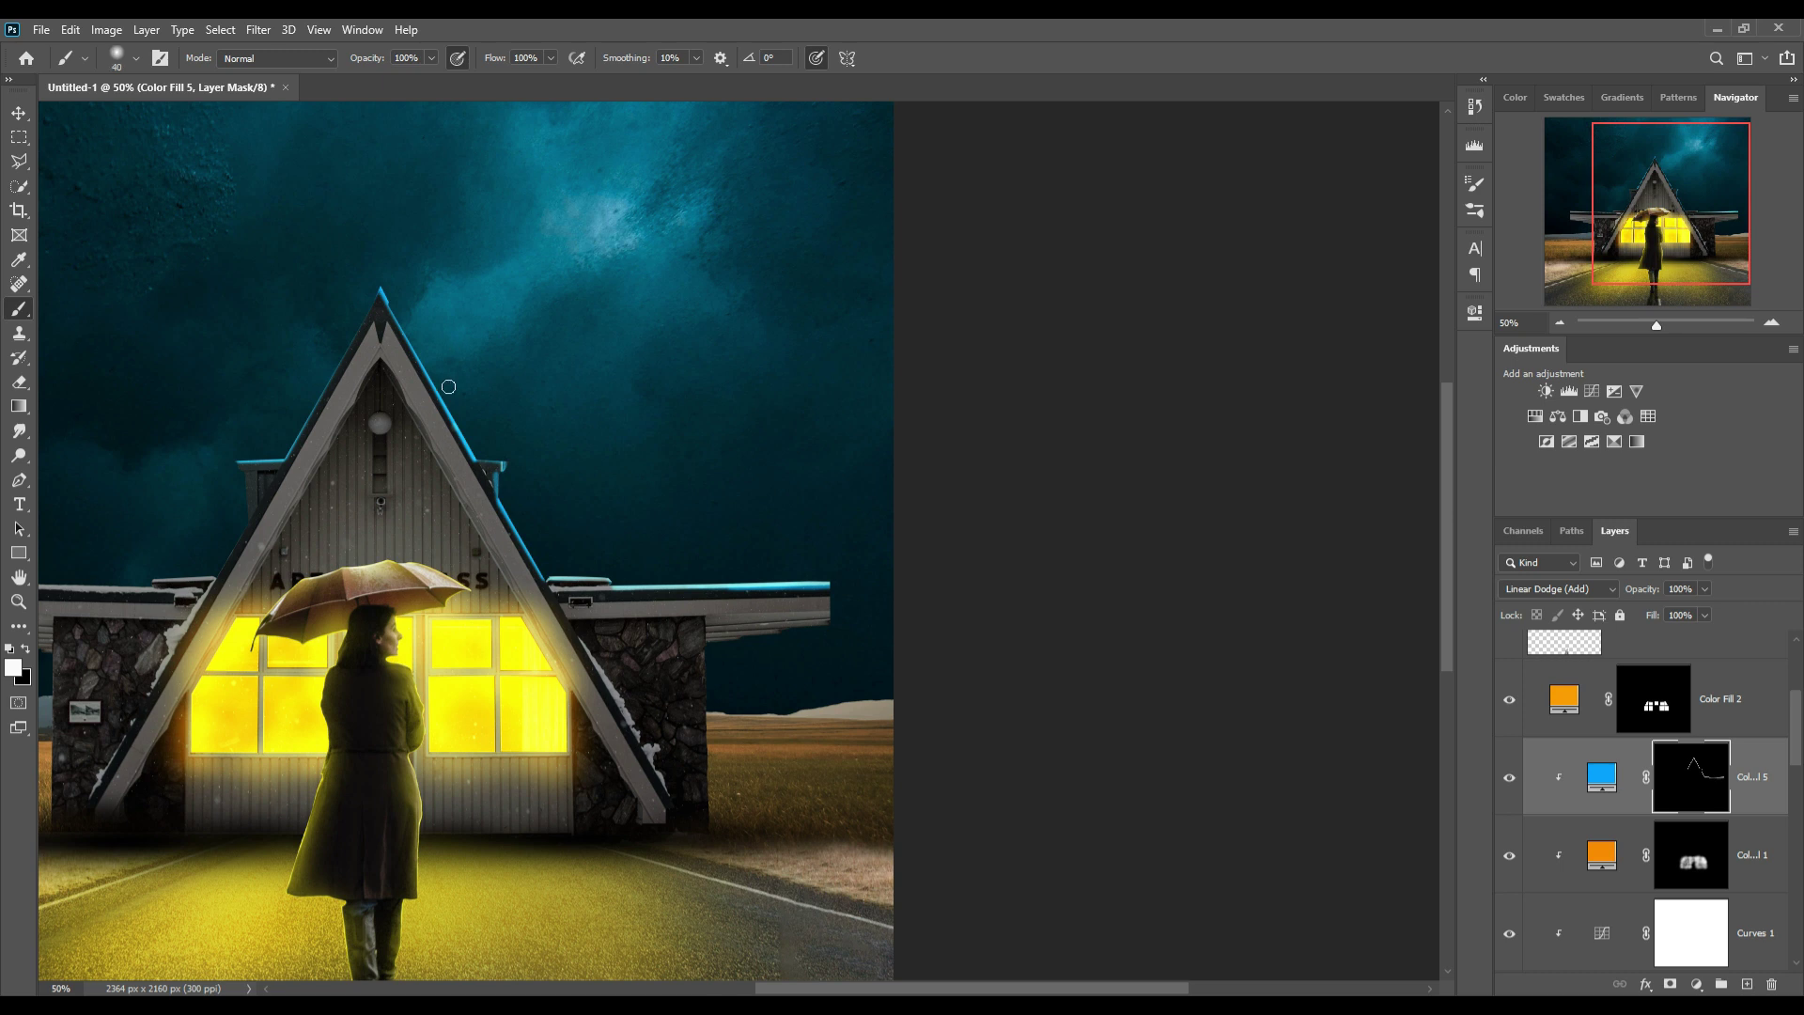
{"action": "key", "text": "bracketright"}
{"action": "key", "text": "bracketright"}
{"action": "key", "text": "bracketright"}
{"action": "left_click", "coordinate": [433, 58]}
{"action": "left_click_drag", "start_coordinate": [503, 241], "coordinate": [578, 425]}
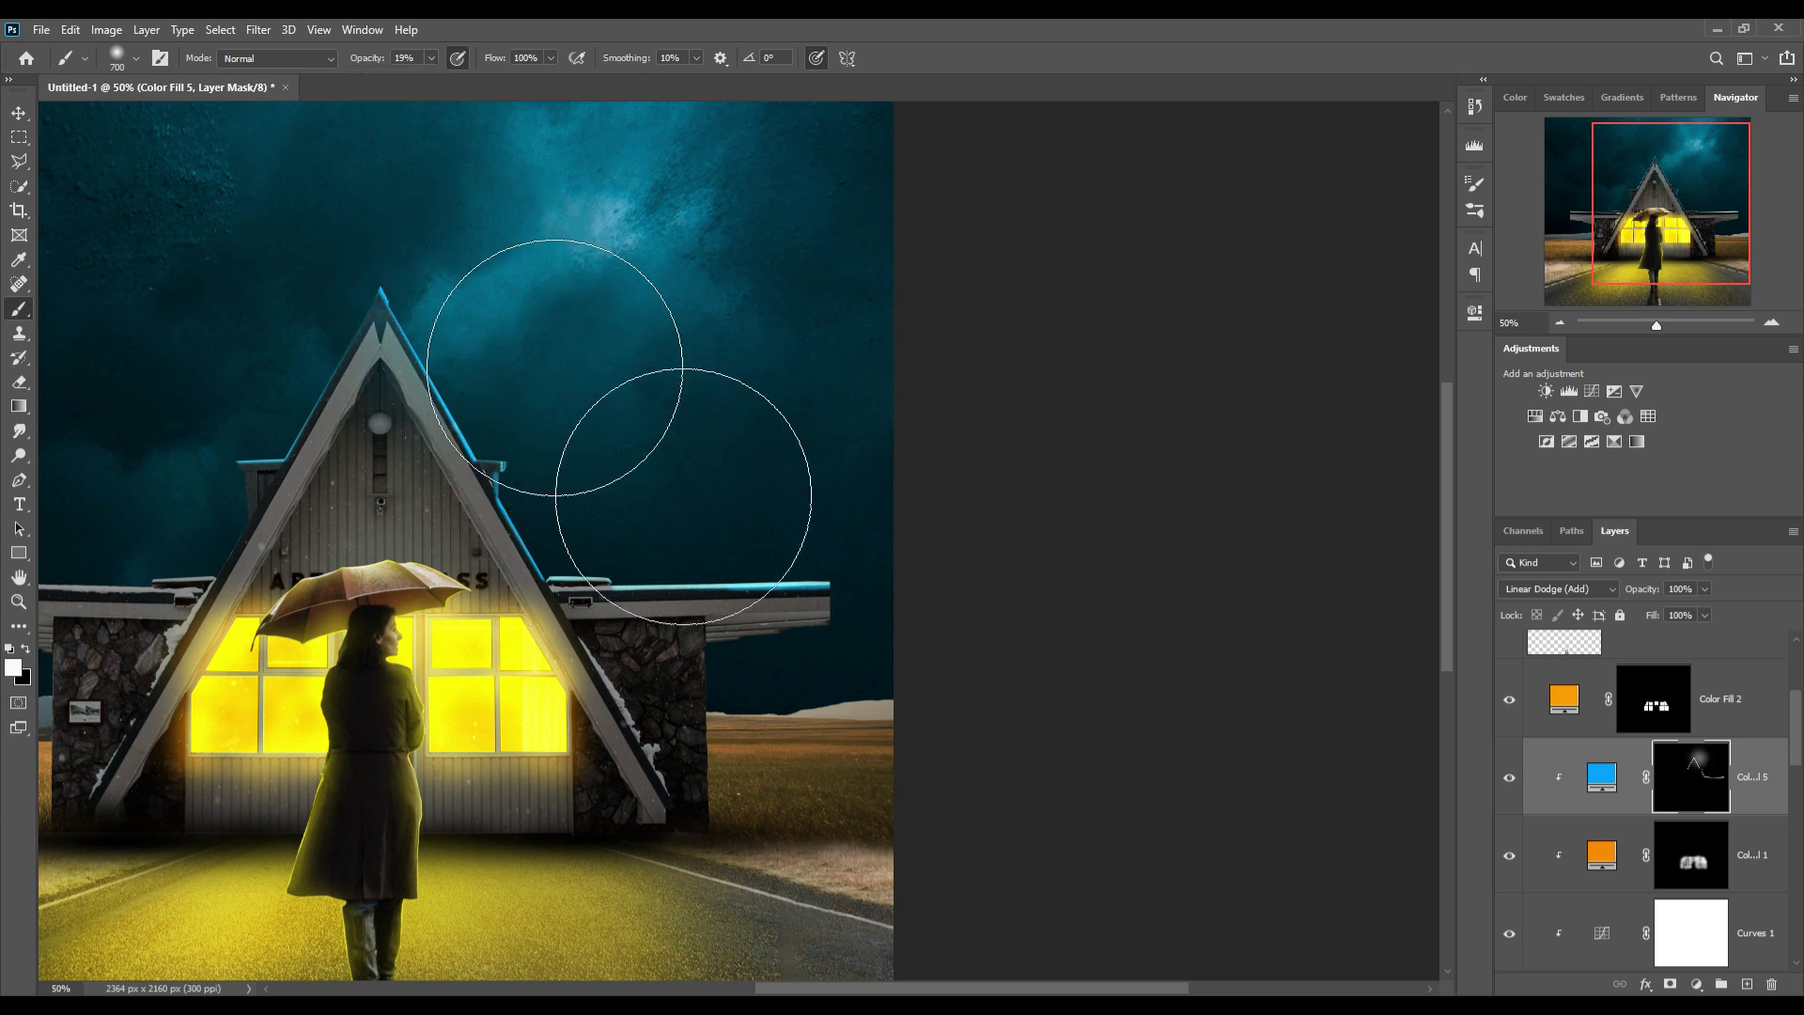
{"action": "key", "text": "bracketleft"}
{"action": "key", "text": "bracketleft"}
{"action": "key", "text": "bracketleft"}
{"action": "key", "text": "bracketleft"}
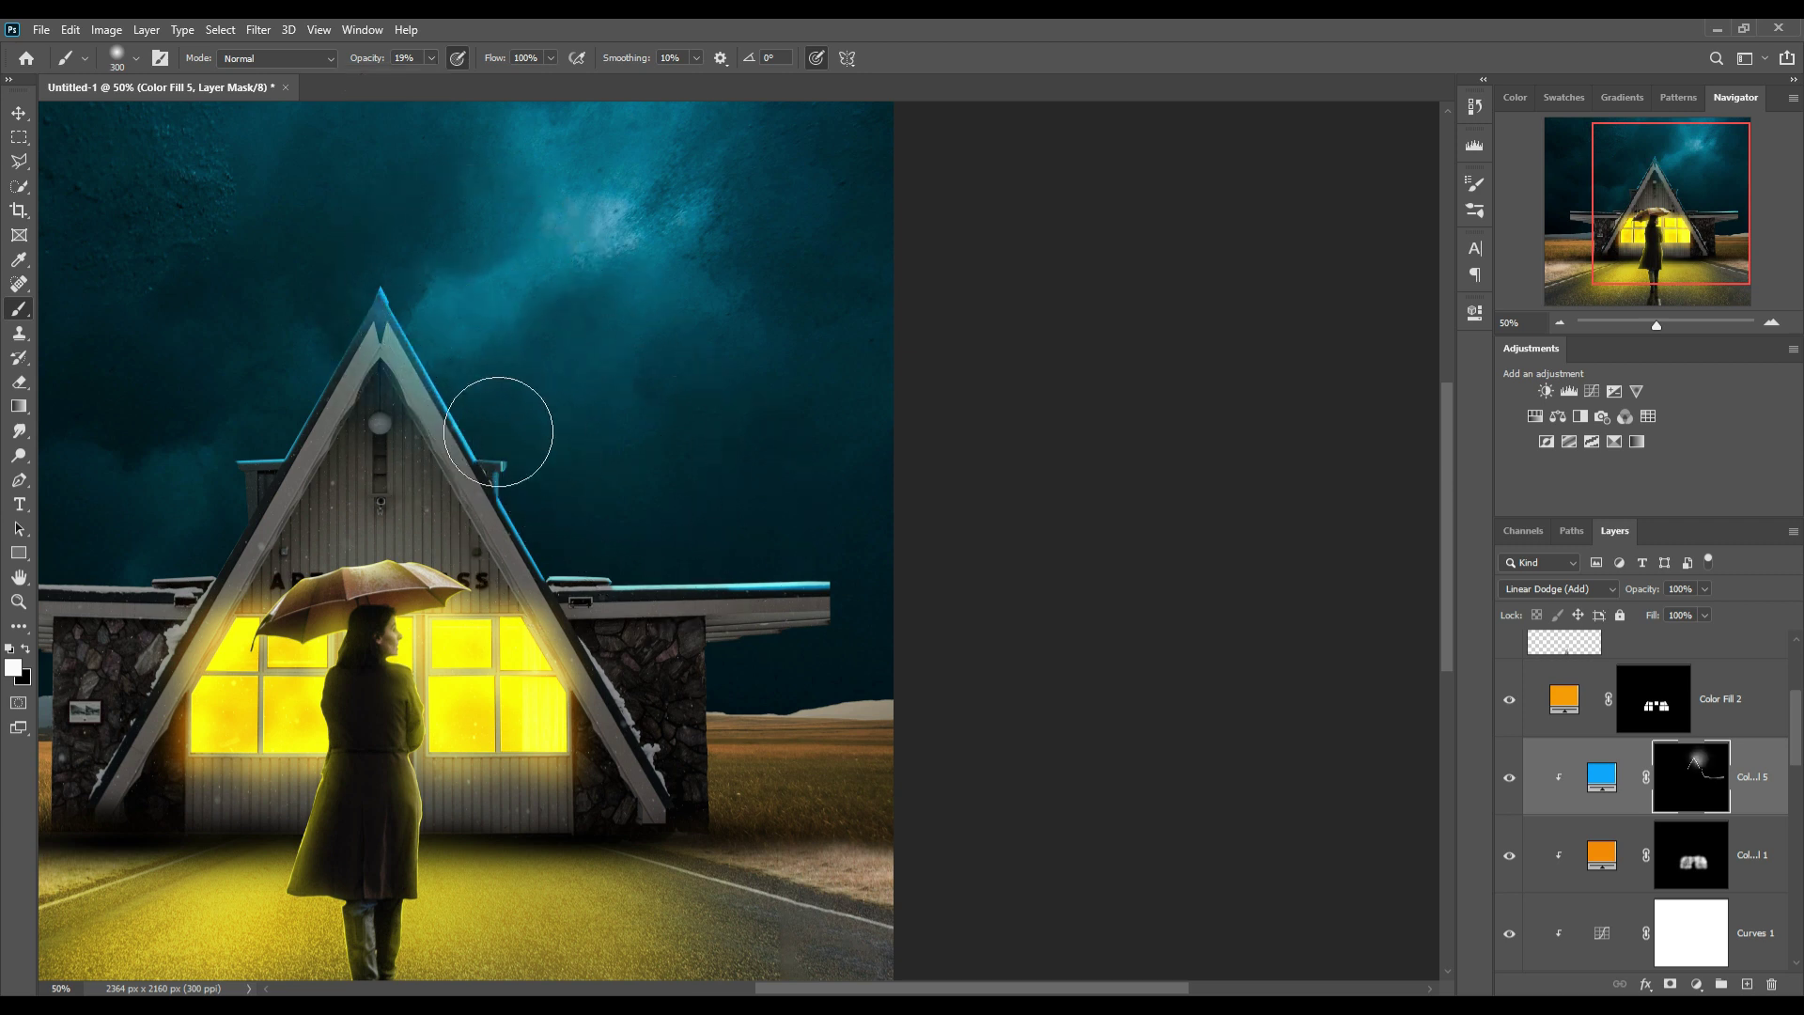
{"action": "left_click_drag", "start_coordinate": [495, 415], "coordinate": [576, 507]}
{"action": "left_click_drag", "start_coordinate": [625, 615], "coordinate": [826, 604]}
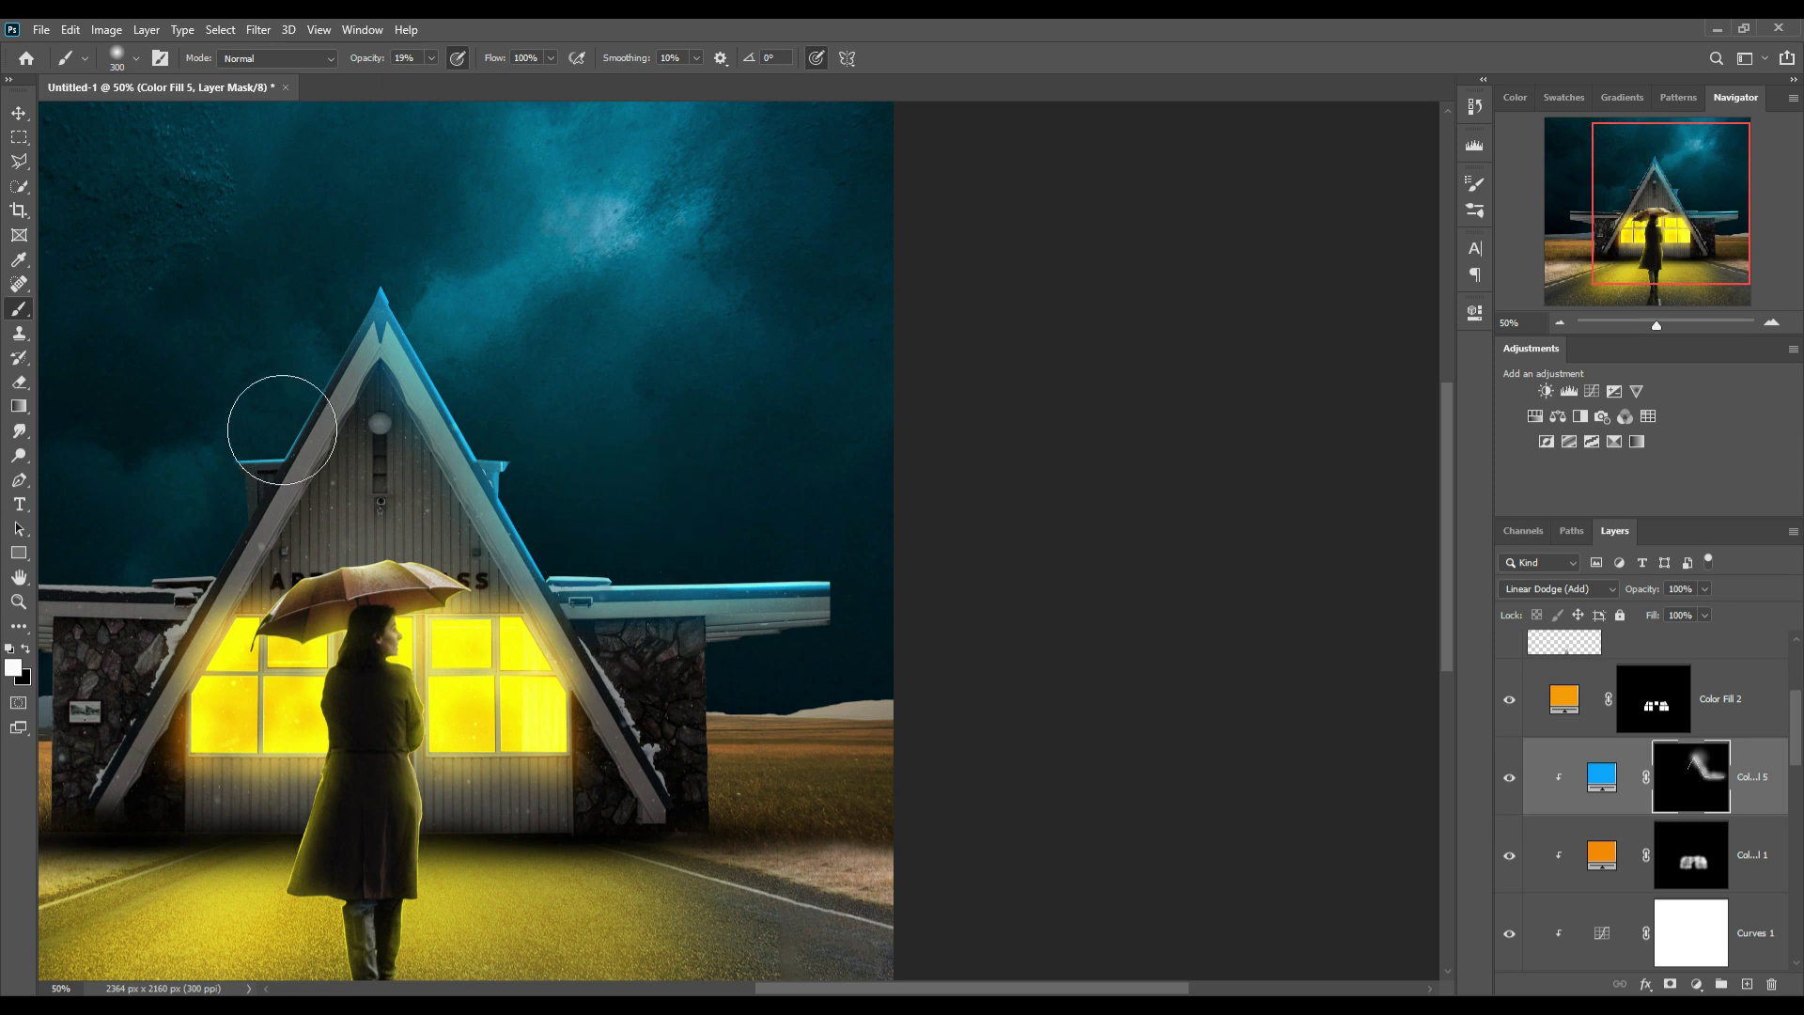
Add a new top layer, Layer 10, and set the paint colour to bright cyan.
{"action": "left_click", "coordinate": [17, 115]}
{"action": "scroll", "coordinate": [1451, 775], "scroll_direction": "up", "scroll_amount": 1}
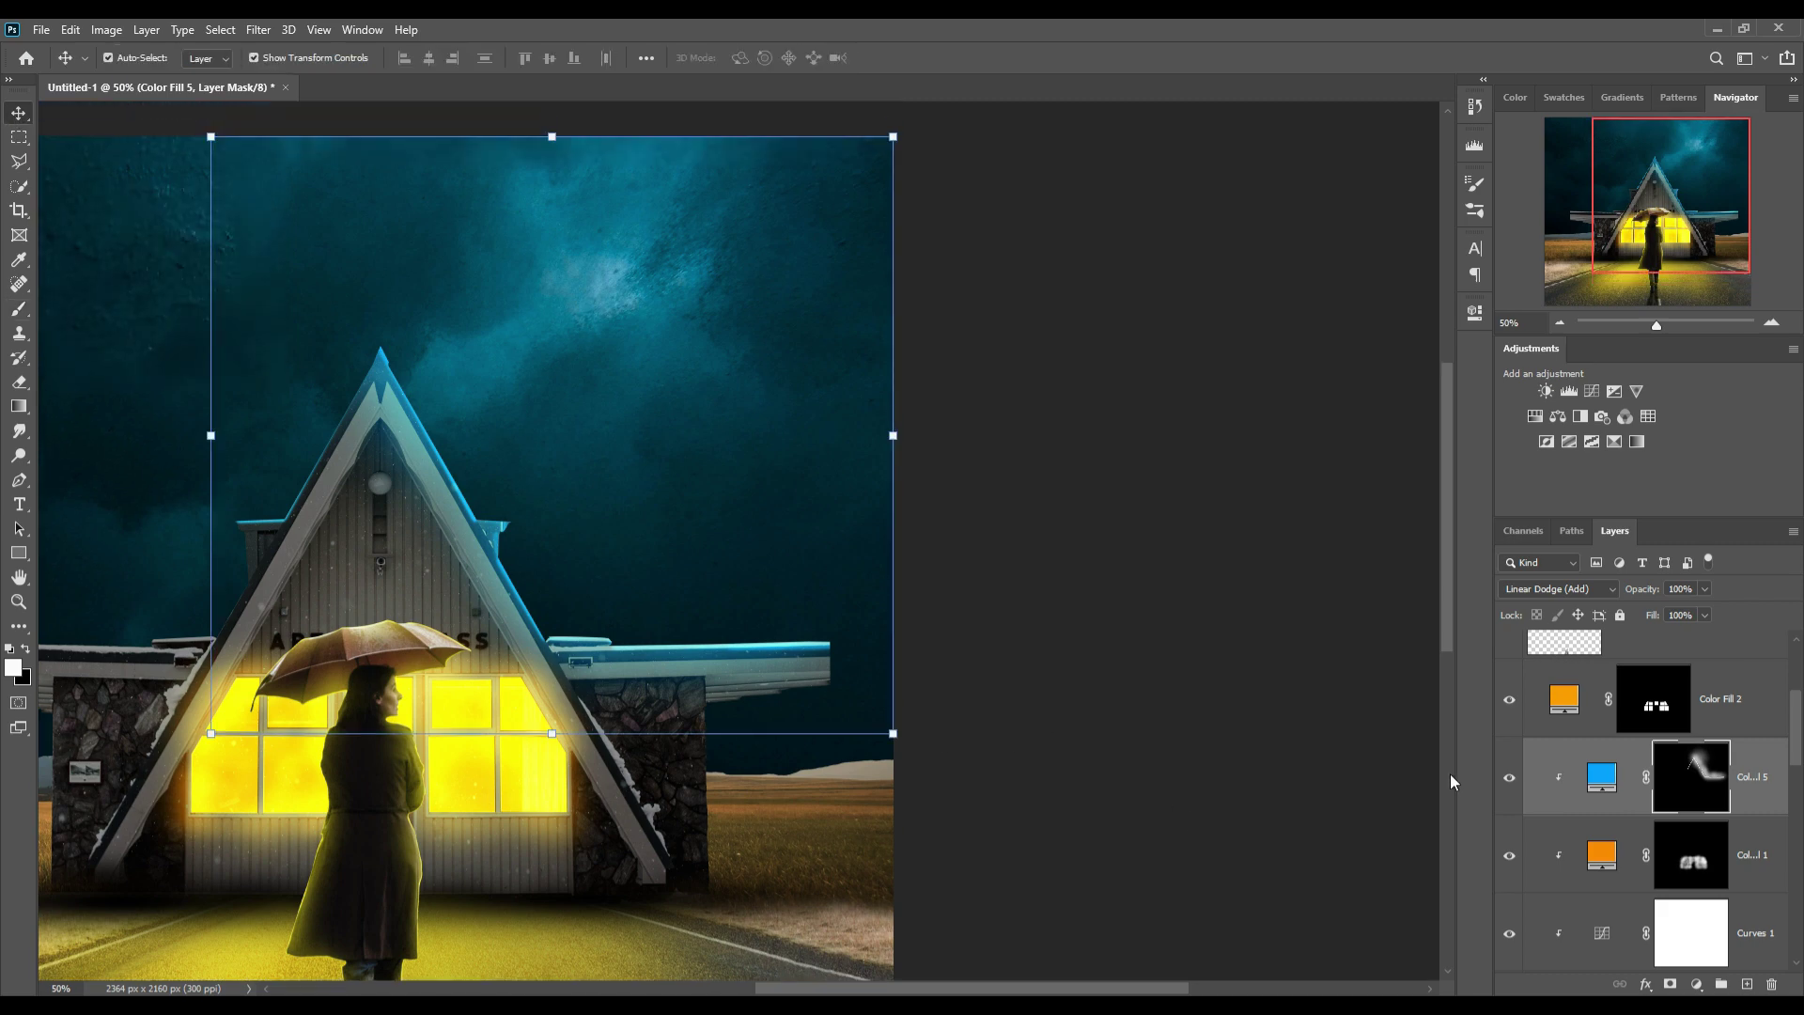
{"action": "scroll", "coordinate": [1759, 799], "scroll_direction": "up", "scroll_amount": 3}
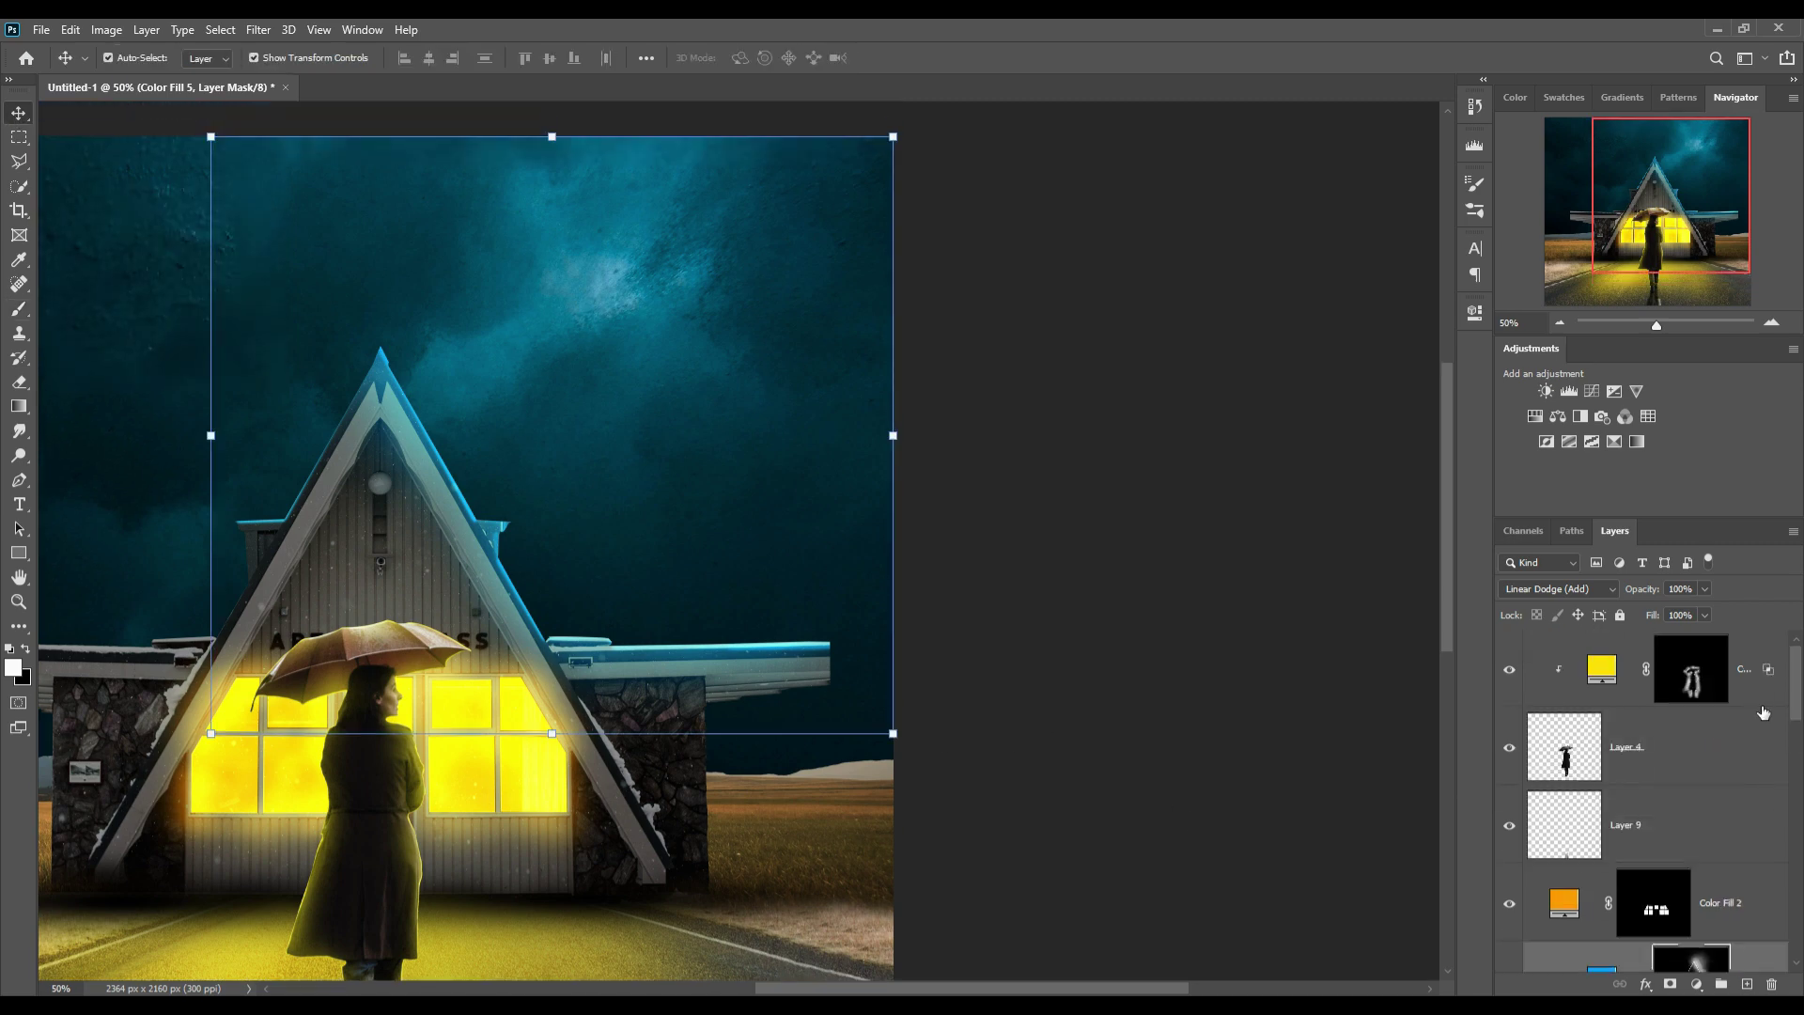
{"action": "left_click", "coordinate": [1747, 984]}
{"action": "left_click", "coordinate": [19, 309]}
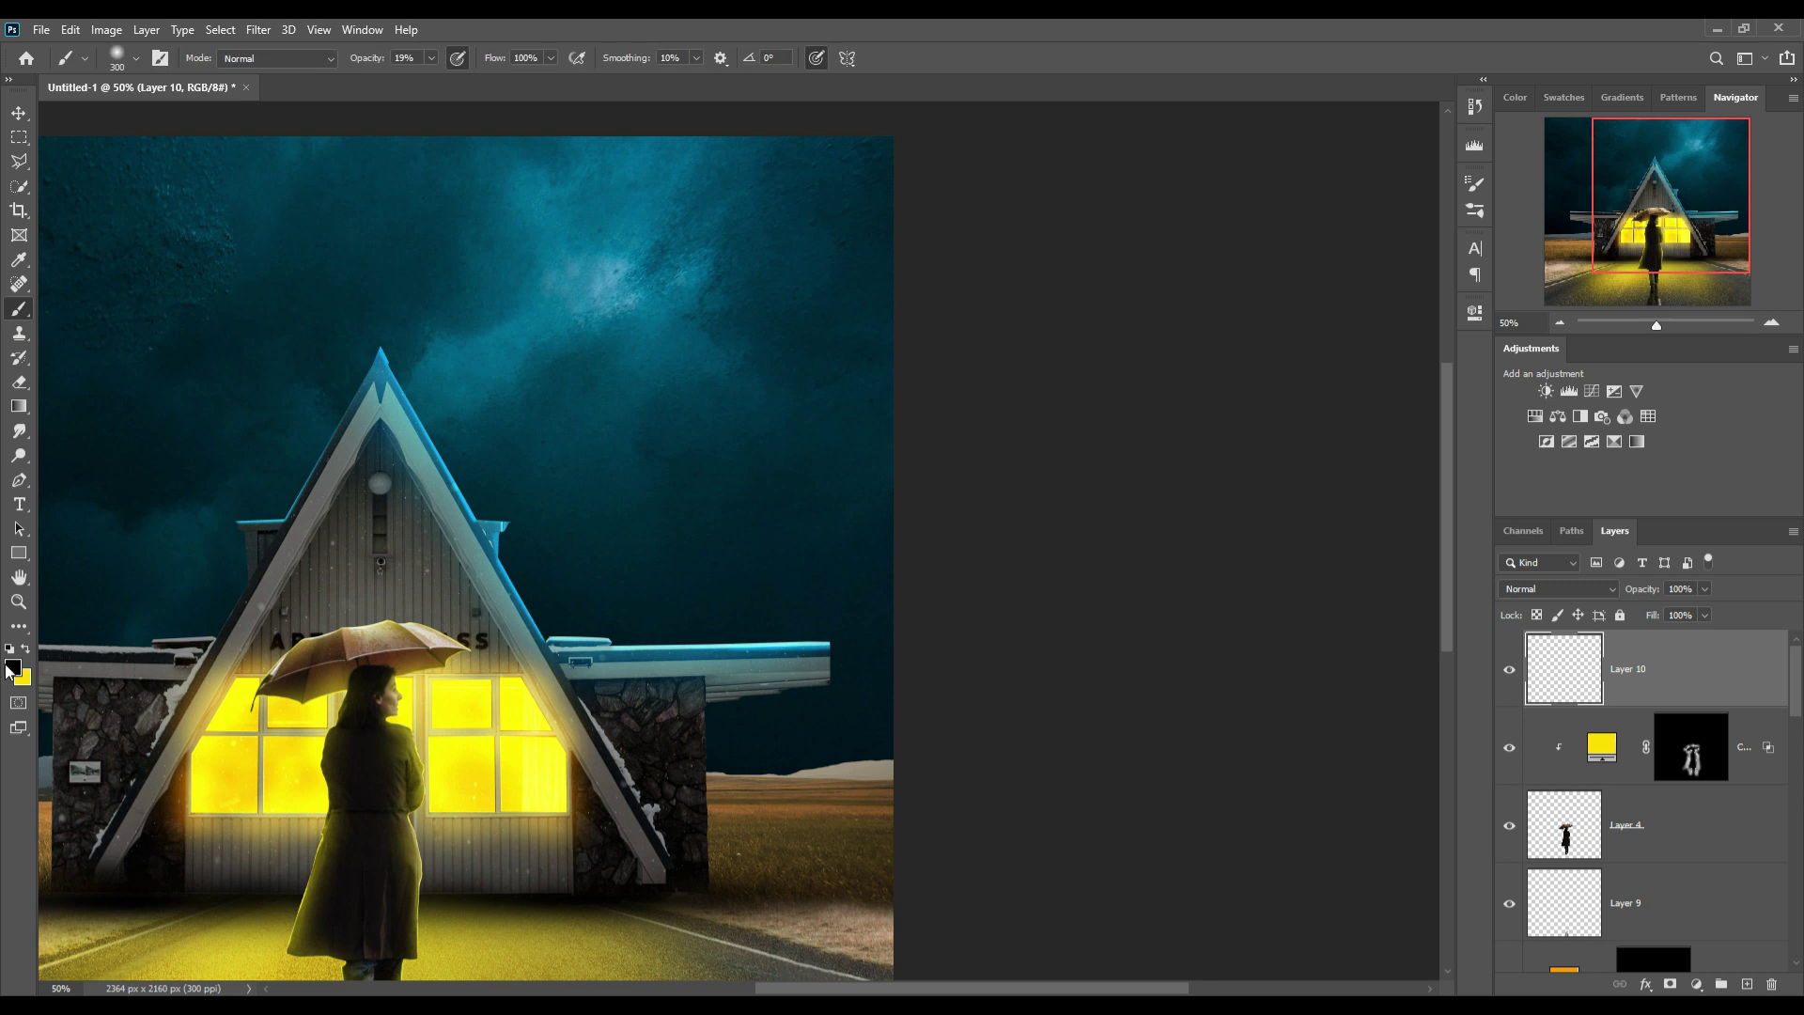
{"action": "left_click", "coordinate": [9, 668]}
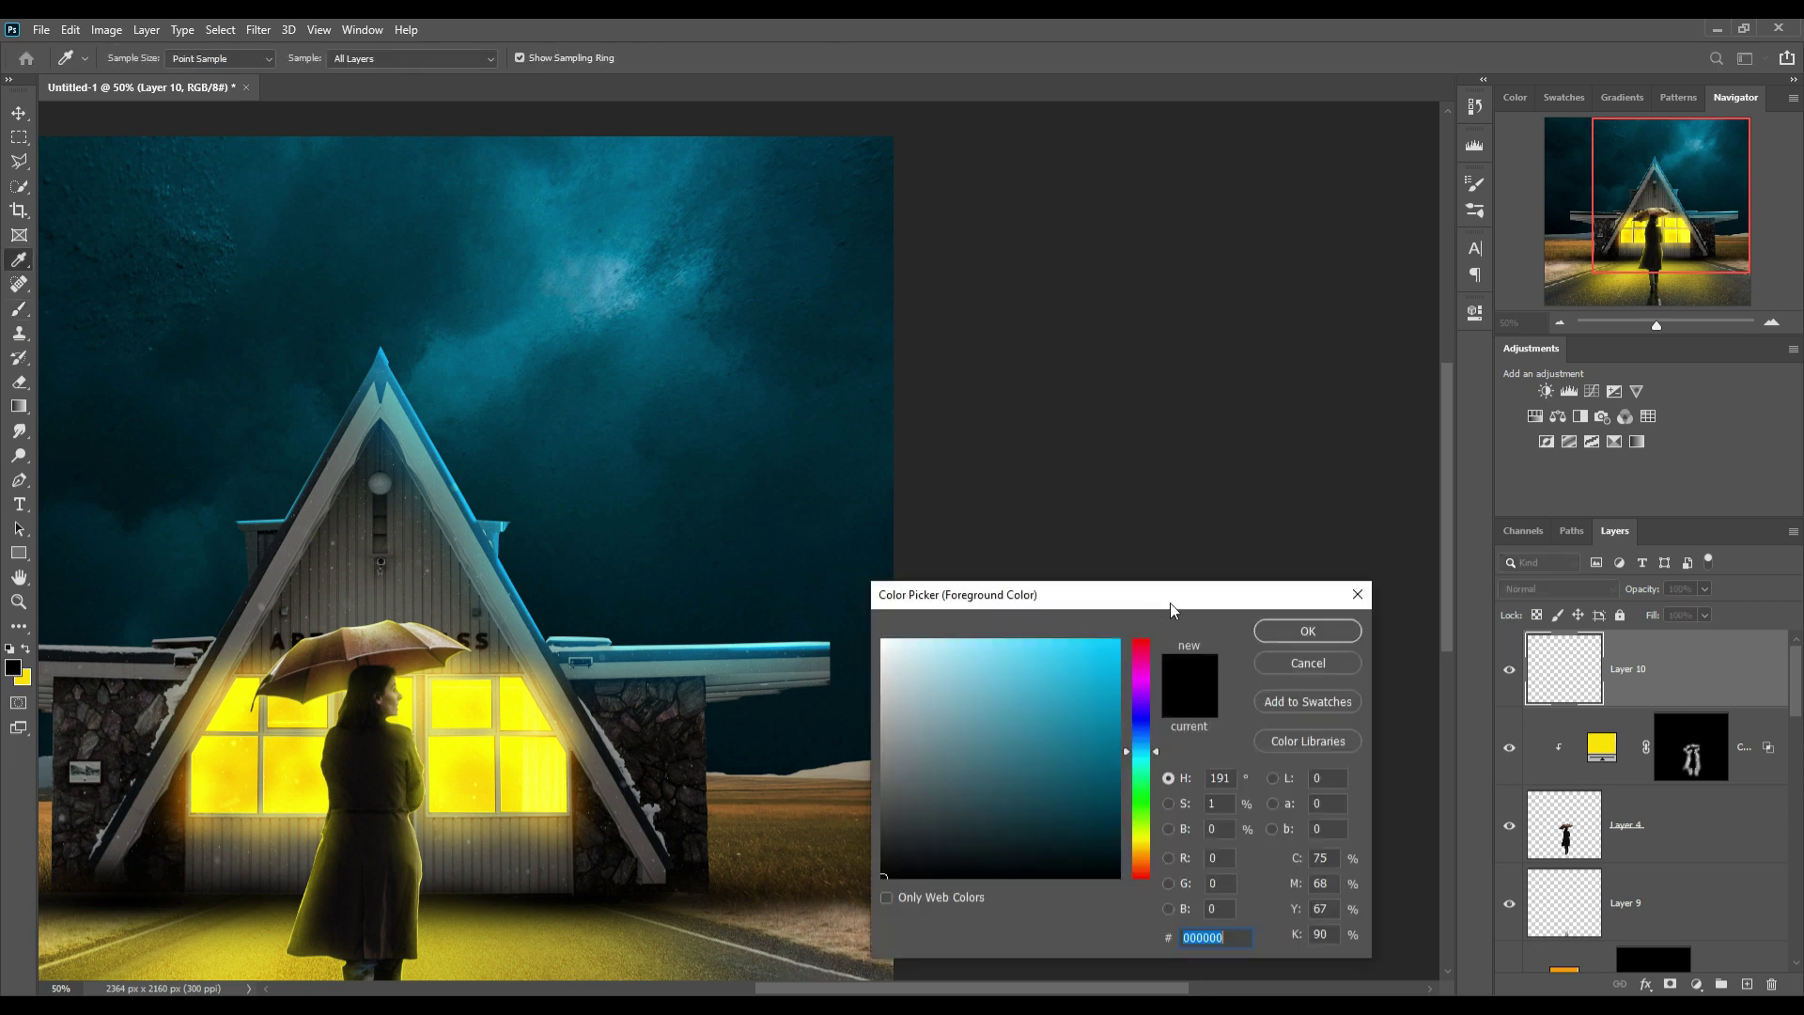
{"action": "left_click", "coordinate": [498, 366]}
{"action": "left_click", "coordinate": [1126, 651]}
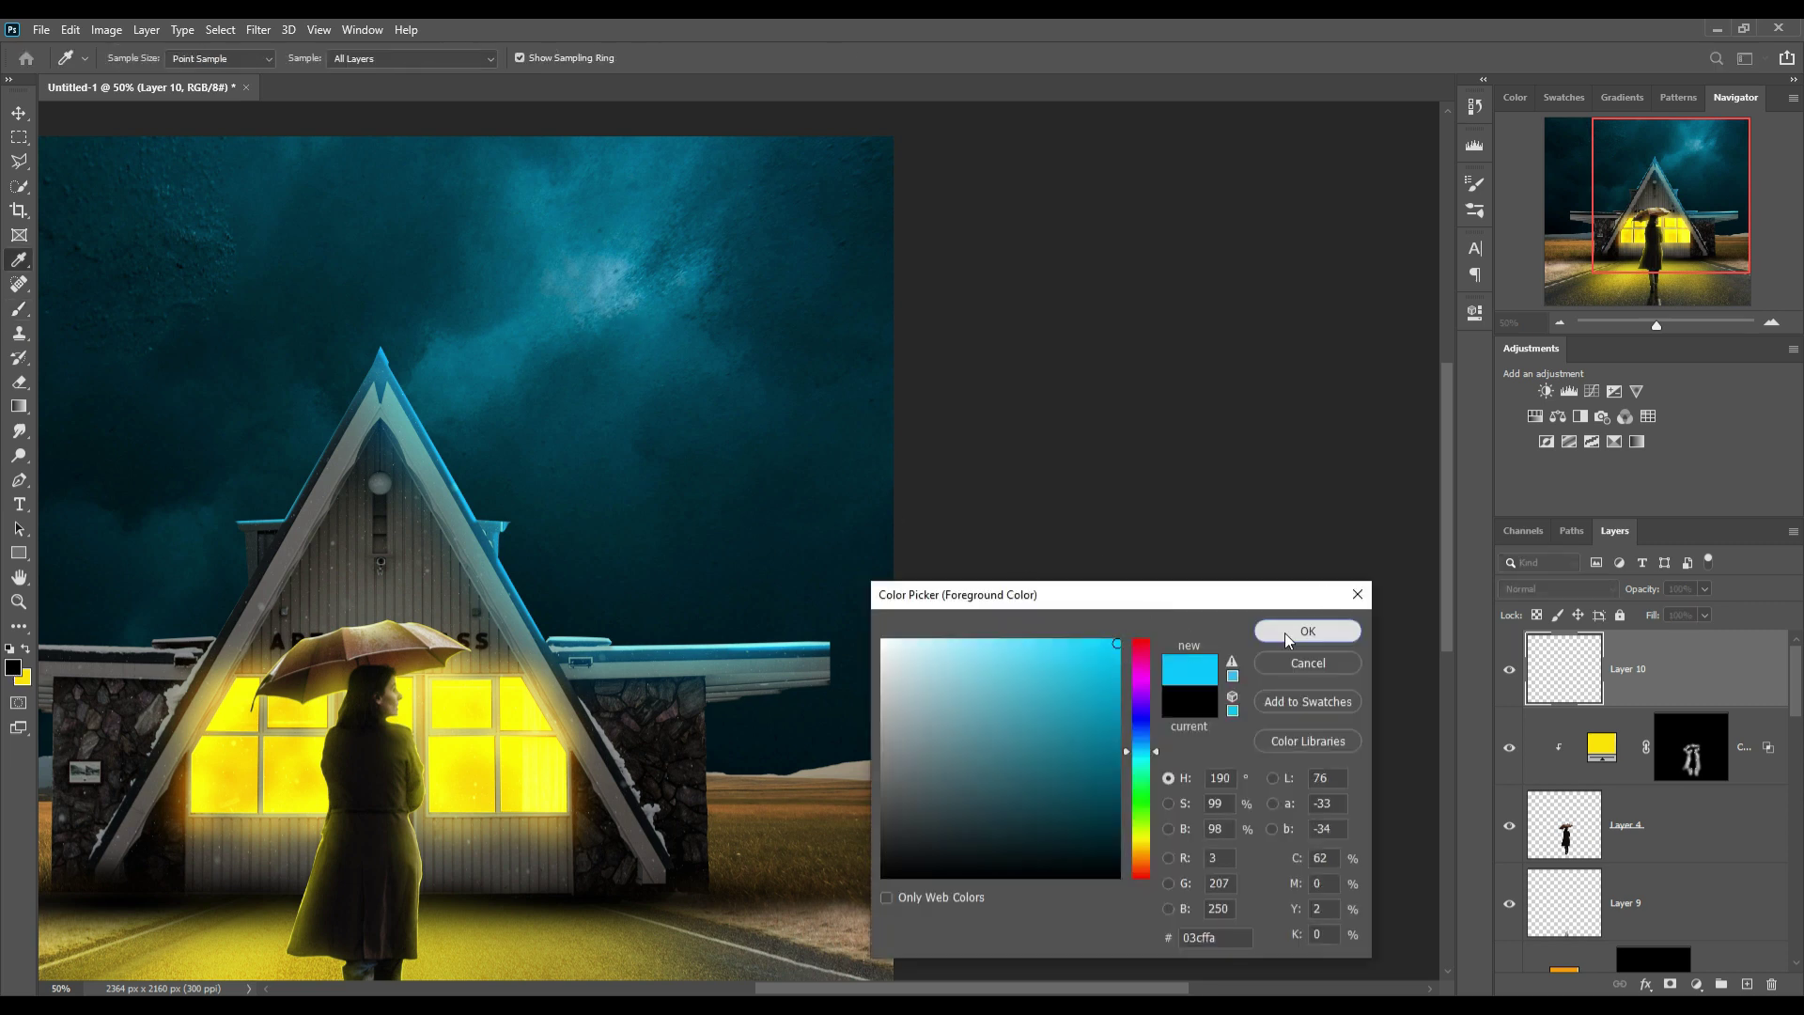
{"action": "left_click", "coordinate": [1283, 633]}
Brush soft cyan glow into the sky with a 1000 px brush in Overlay mode.
{"action": "key", "text": "bracketright"}
{"action": "key", "text": "bracketright"}
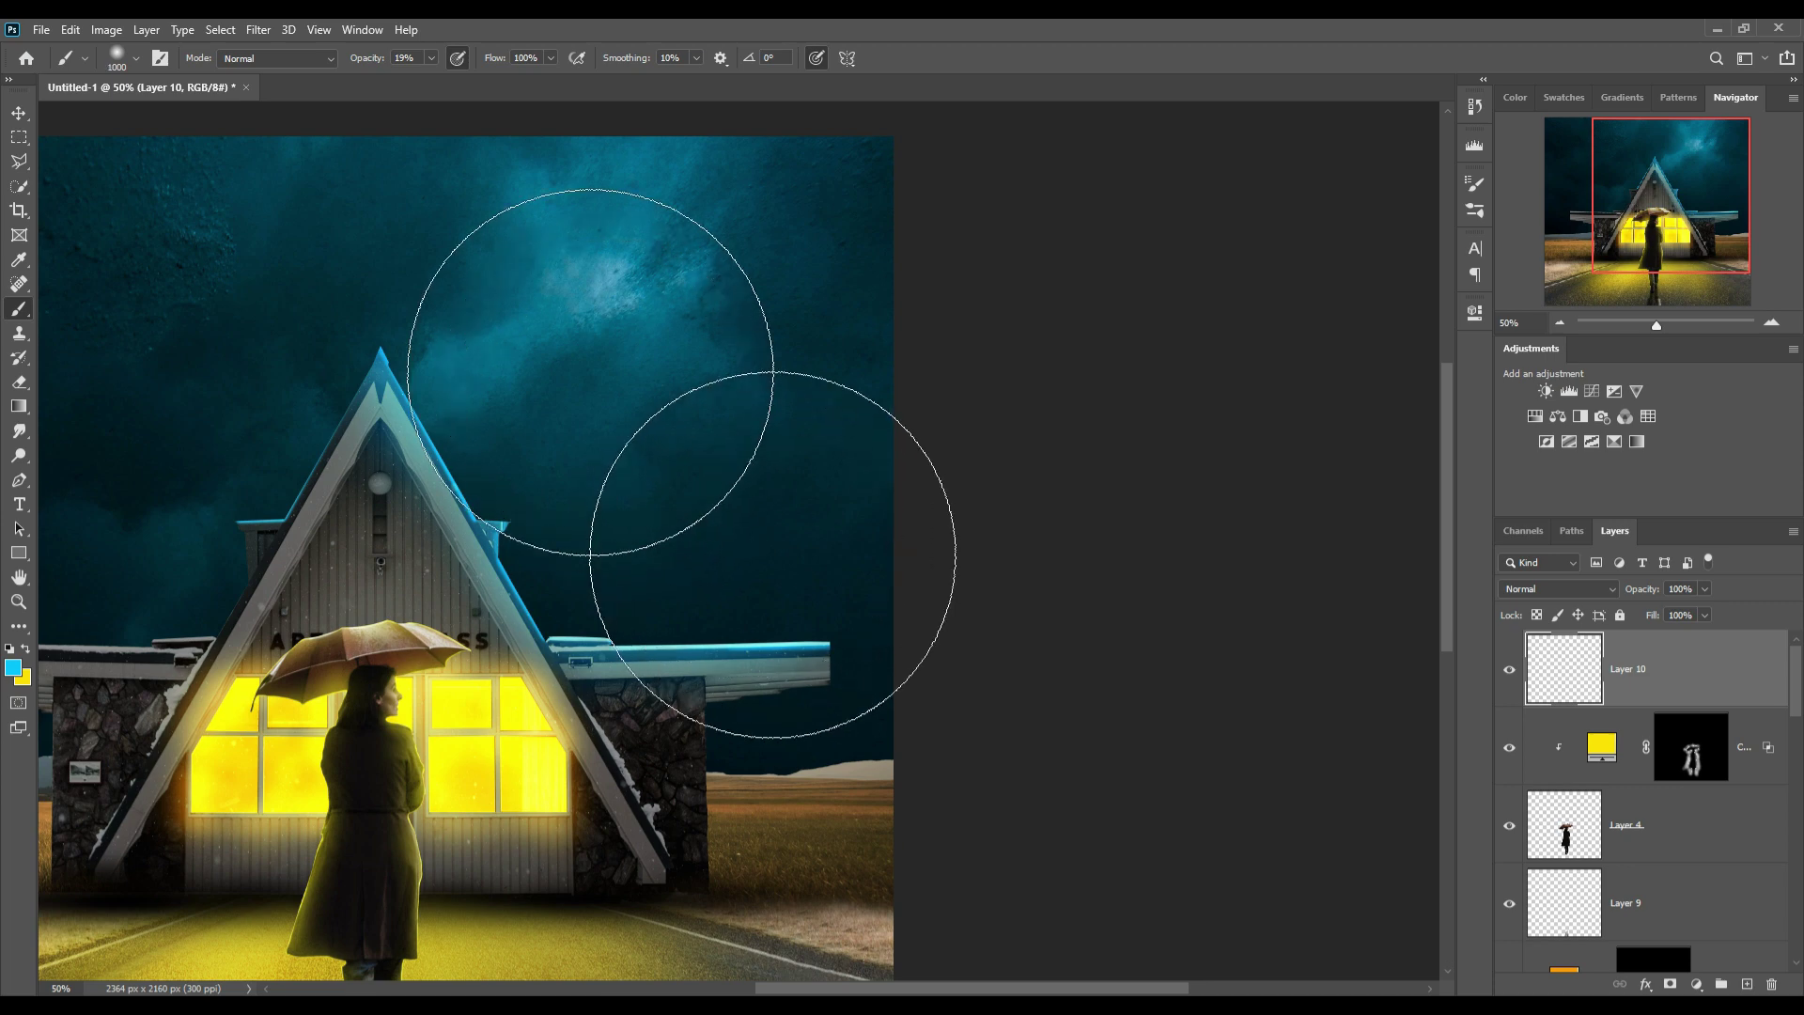
{"action": "left_click_drag", "start_coordinate": [524, 306], "coordinate": [608, 542]}
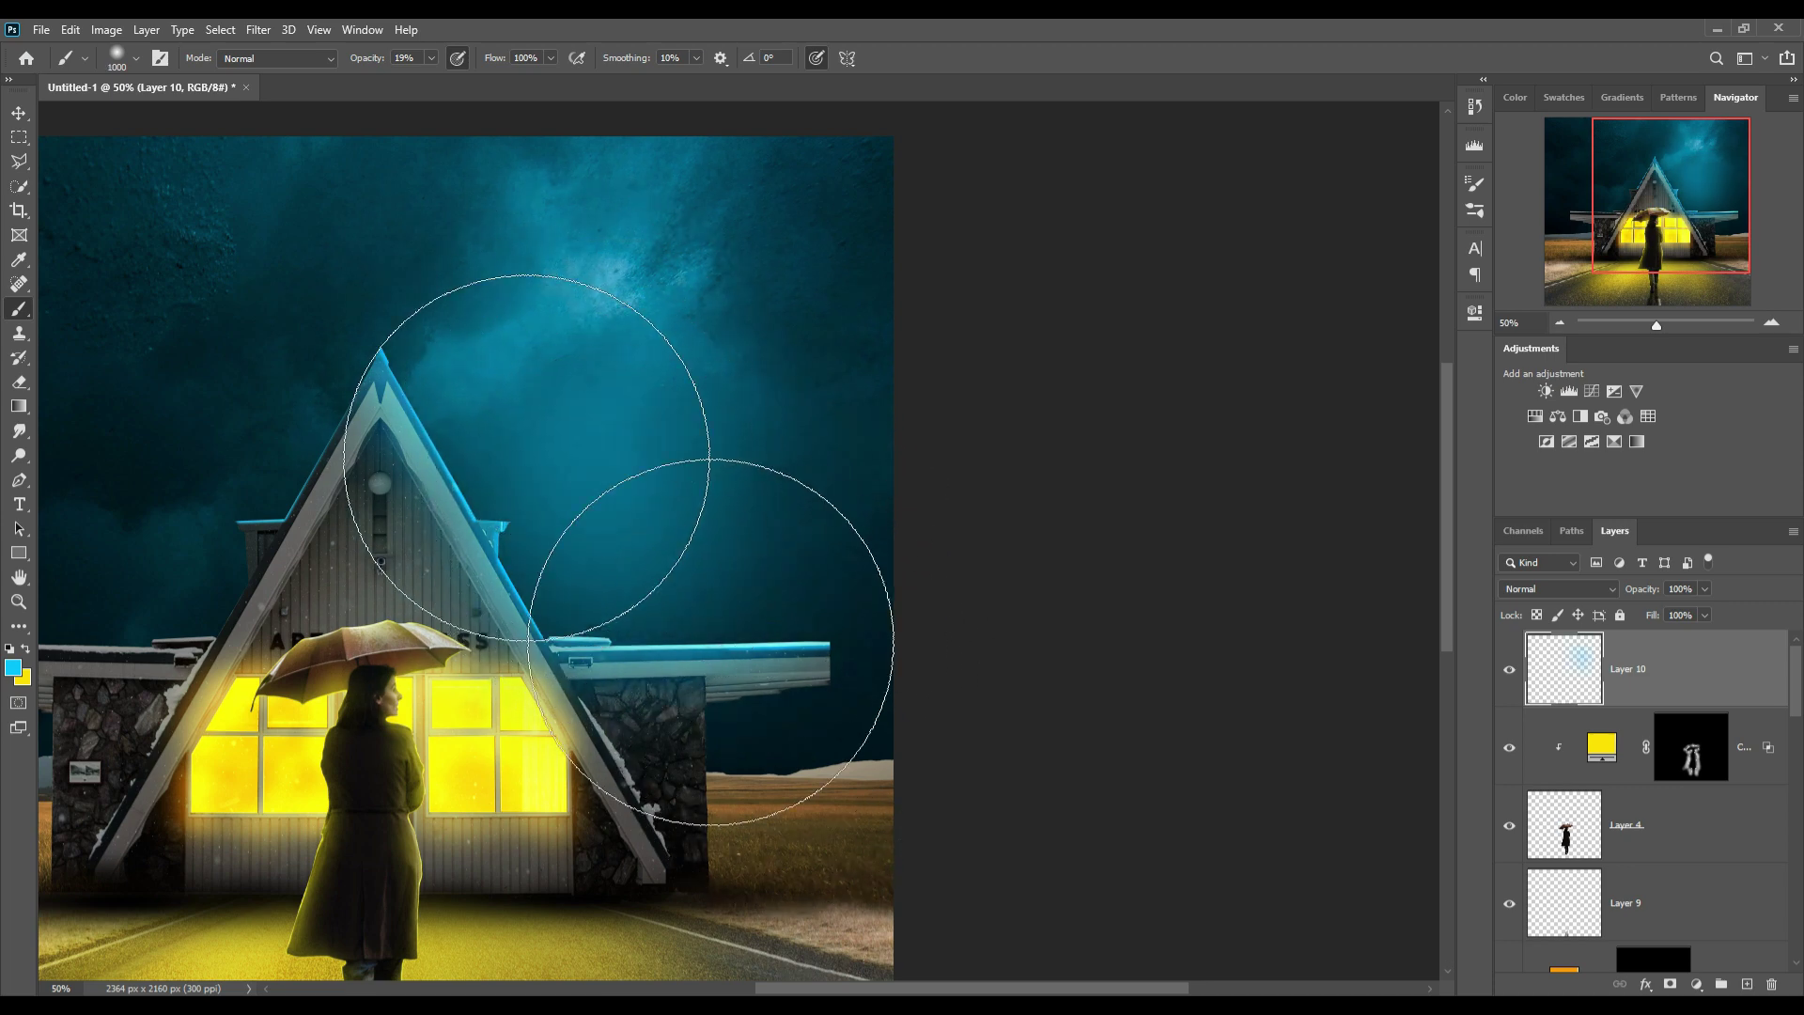
{"action": "left_click_drag", "start_coordinate": [604, 442], "coordinate": [576, 273]}
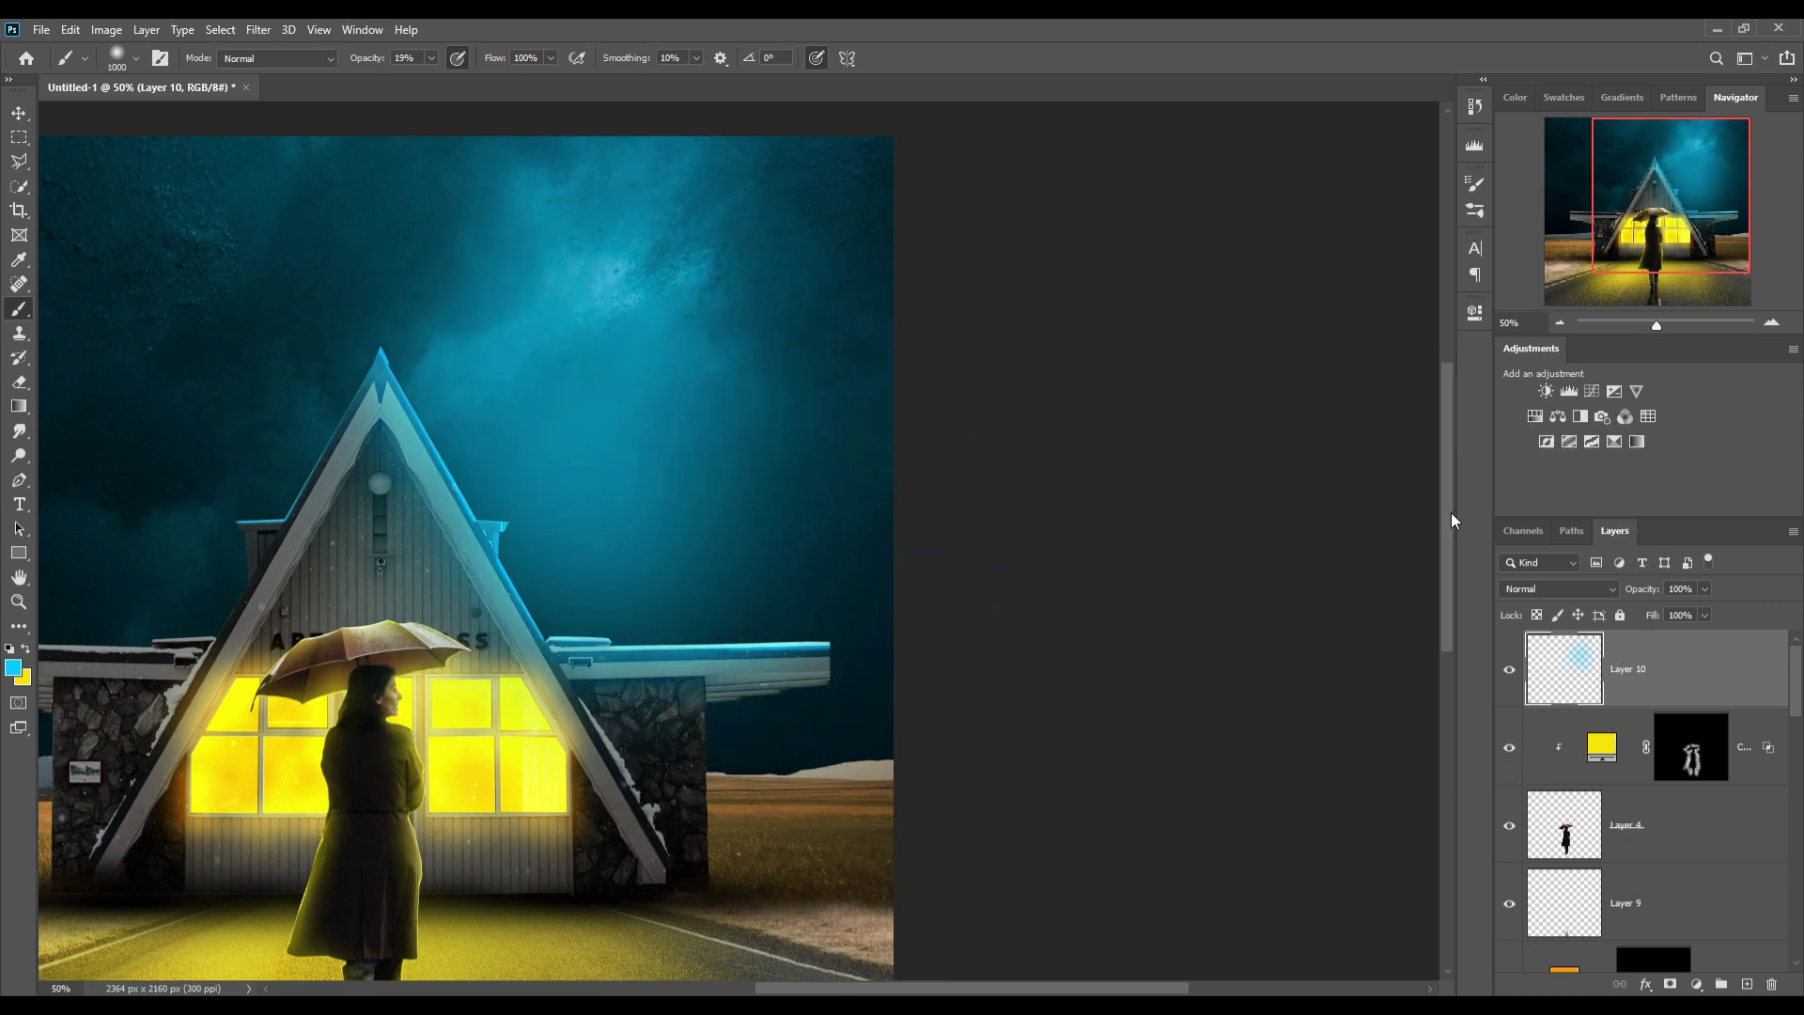
{"action": "left_click", "coordinate": [1614, 588]}
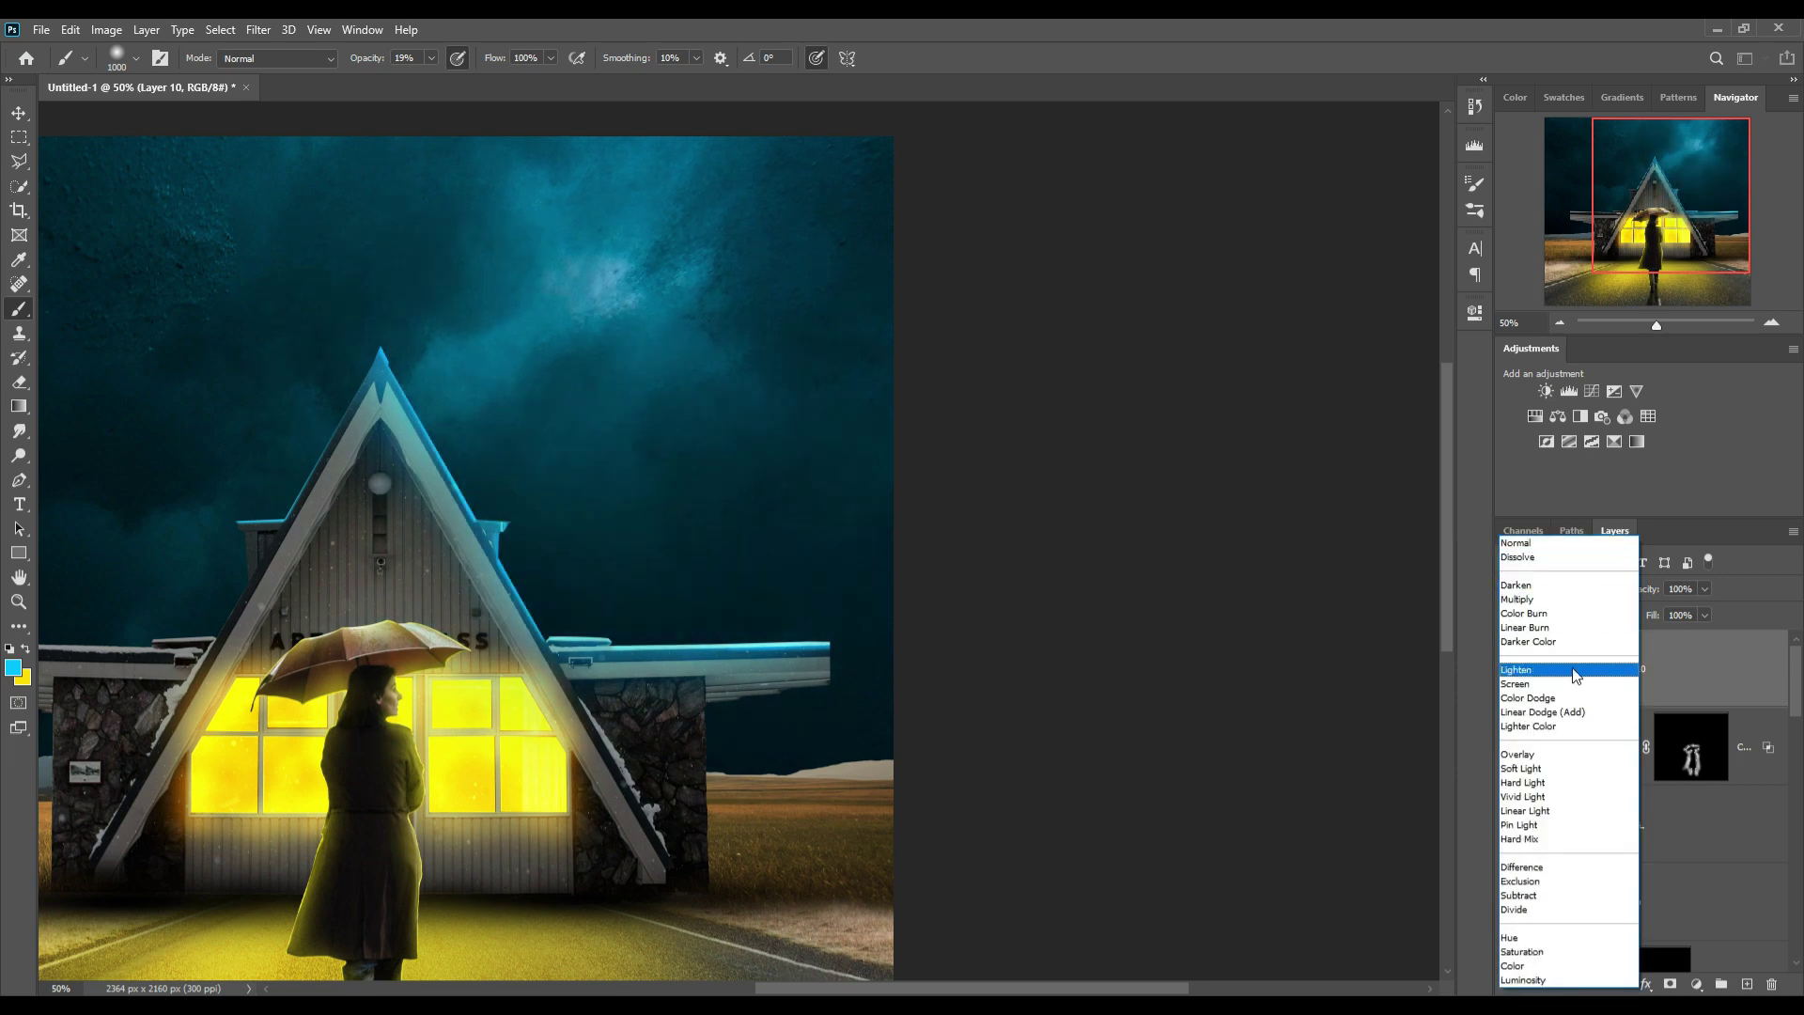
{"action": "left_click", "coordinate": [1565, 749]}
{"action": "mouse_move", "coordinate": [656, 448]}
{"action": "left_mouse_down"}
{"action": "mouse_move", "coordinate": [532, 370]}
{"action": "mouse_move", "coordinate": [486, 462]}
{"action": "mouse_move", "coordinate": [645, 290]}
{"action": "mouse_move", "coordinate": [663, 319]}
{"action": "mouse_move", "coordinate": [645, 294]}
{"action": "mouse_move", "coordinate": [624, 463]}
{"action": "mouse_move", "coordinate": [560, 431]}
{"action": "mouse_move", "coordinate": [564, 404]}
{"action": "mouse_move", "coordinate": [637, 371]}
{"action": "left_mouse_up"}
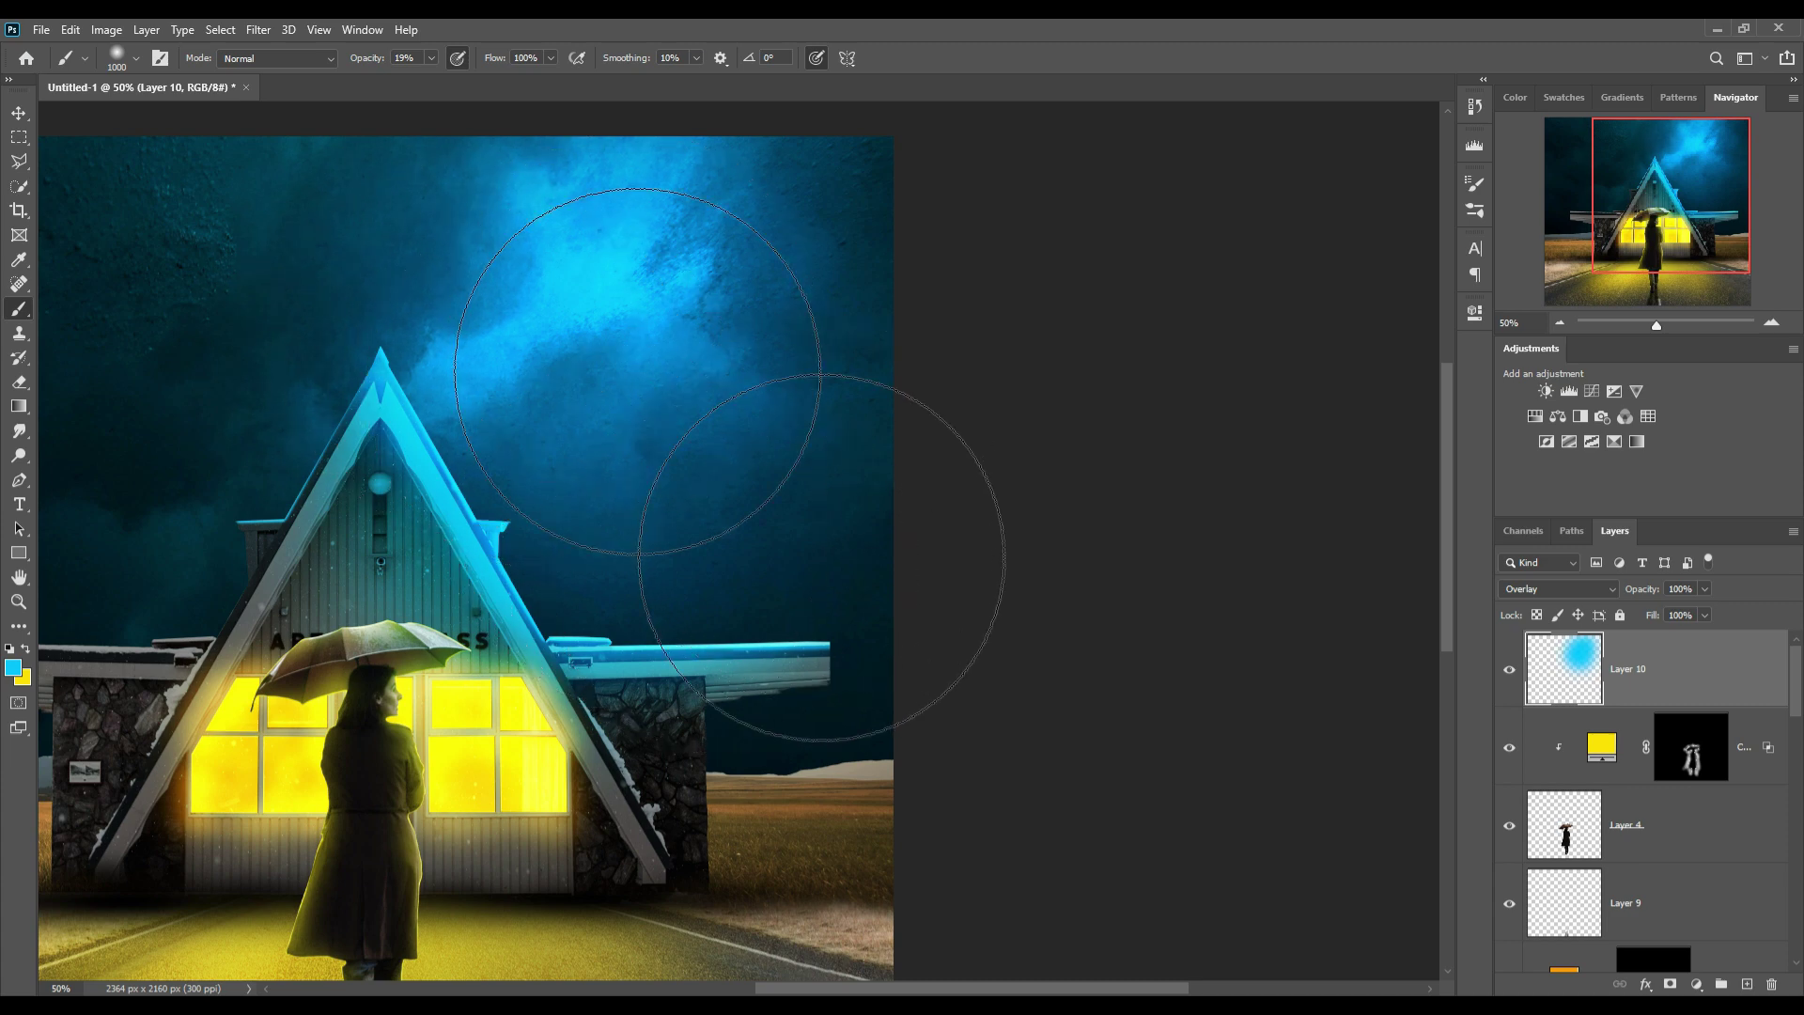
Zoom out and add a Curves adjustment on the road layer, pulling the RGB curve down.
{"action": "left_click", "coordinate": [17, 115]}
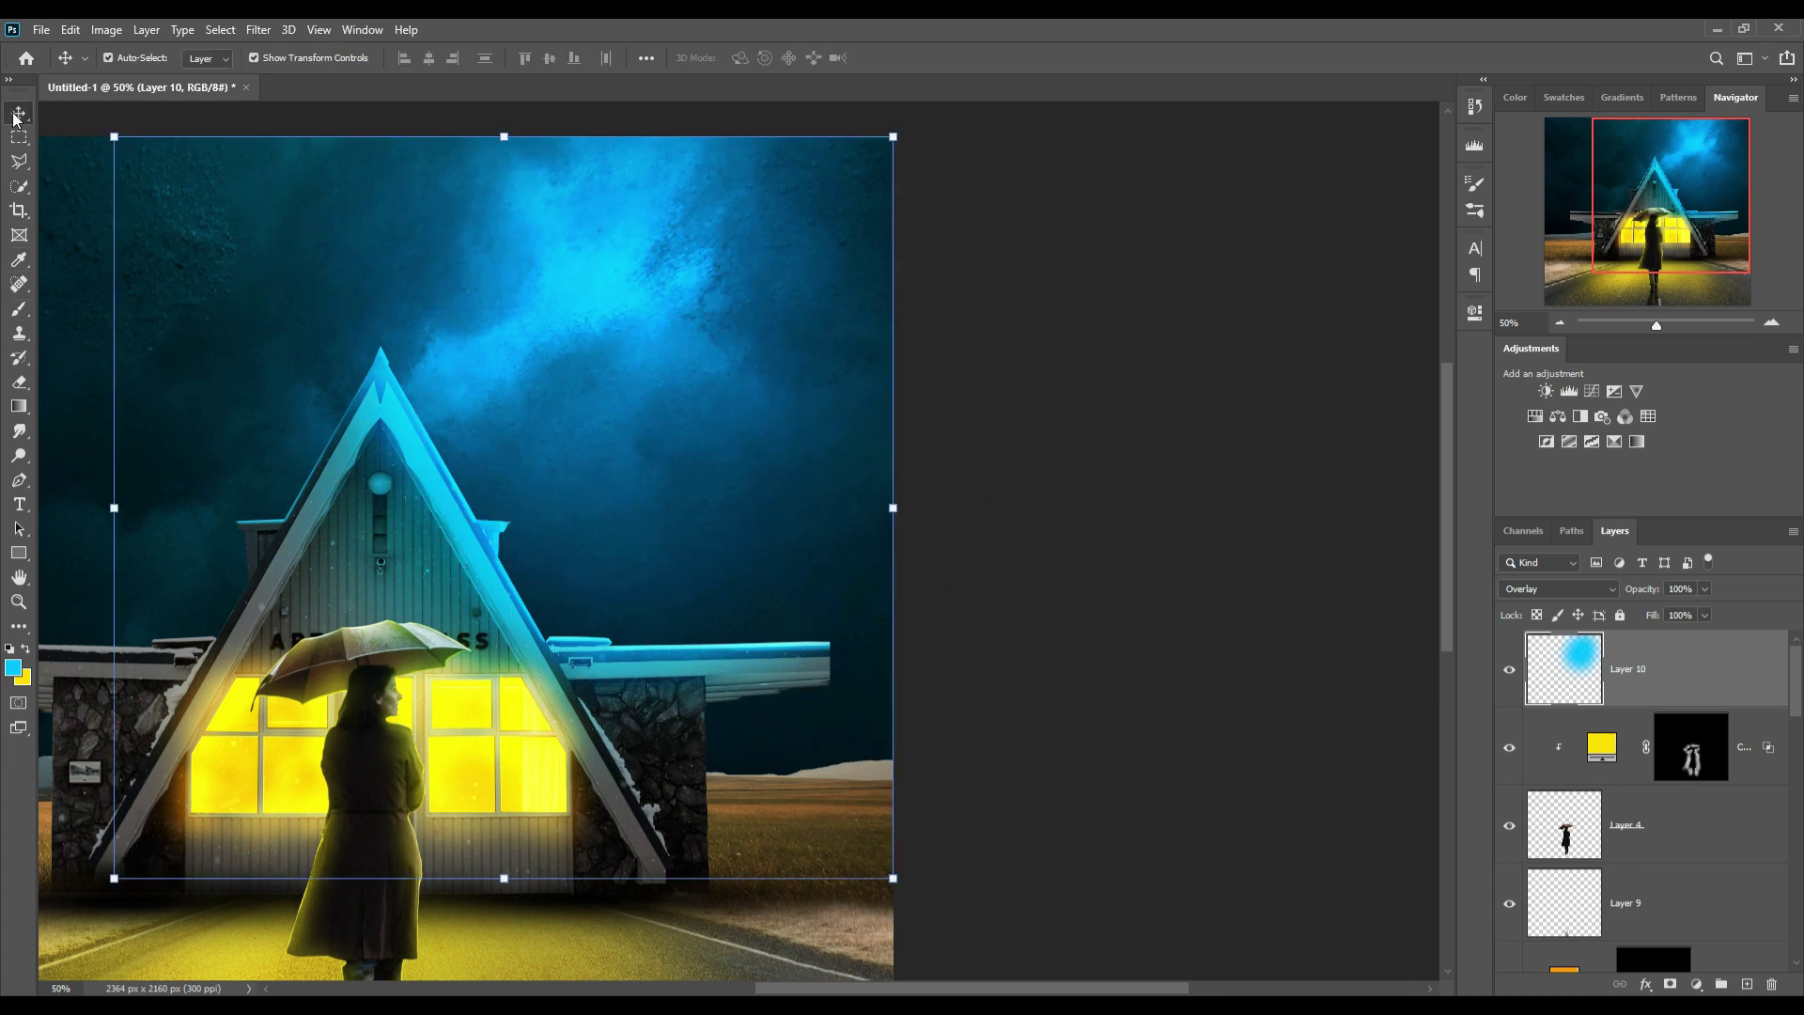
{"action": "key", "text": "ctrl+minus"}
{"action": "key", "text": "ctrl+minus"}
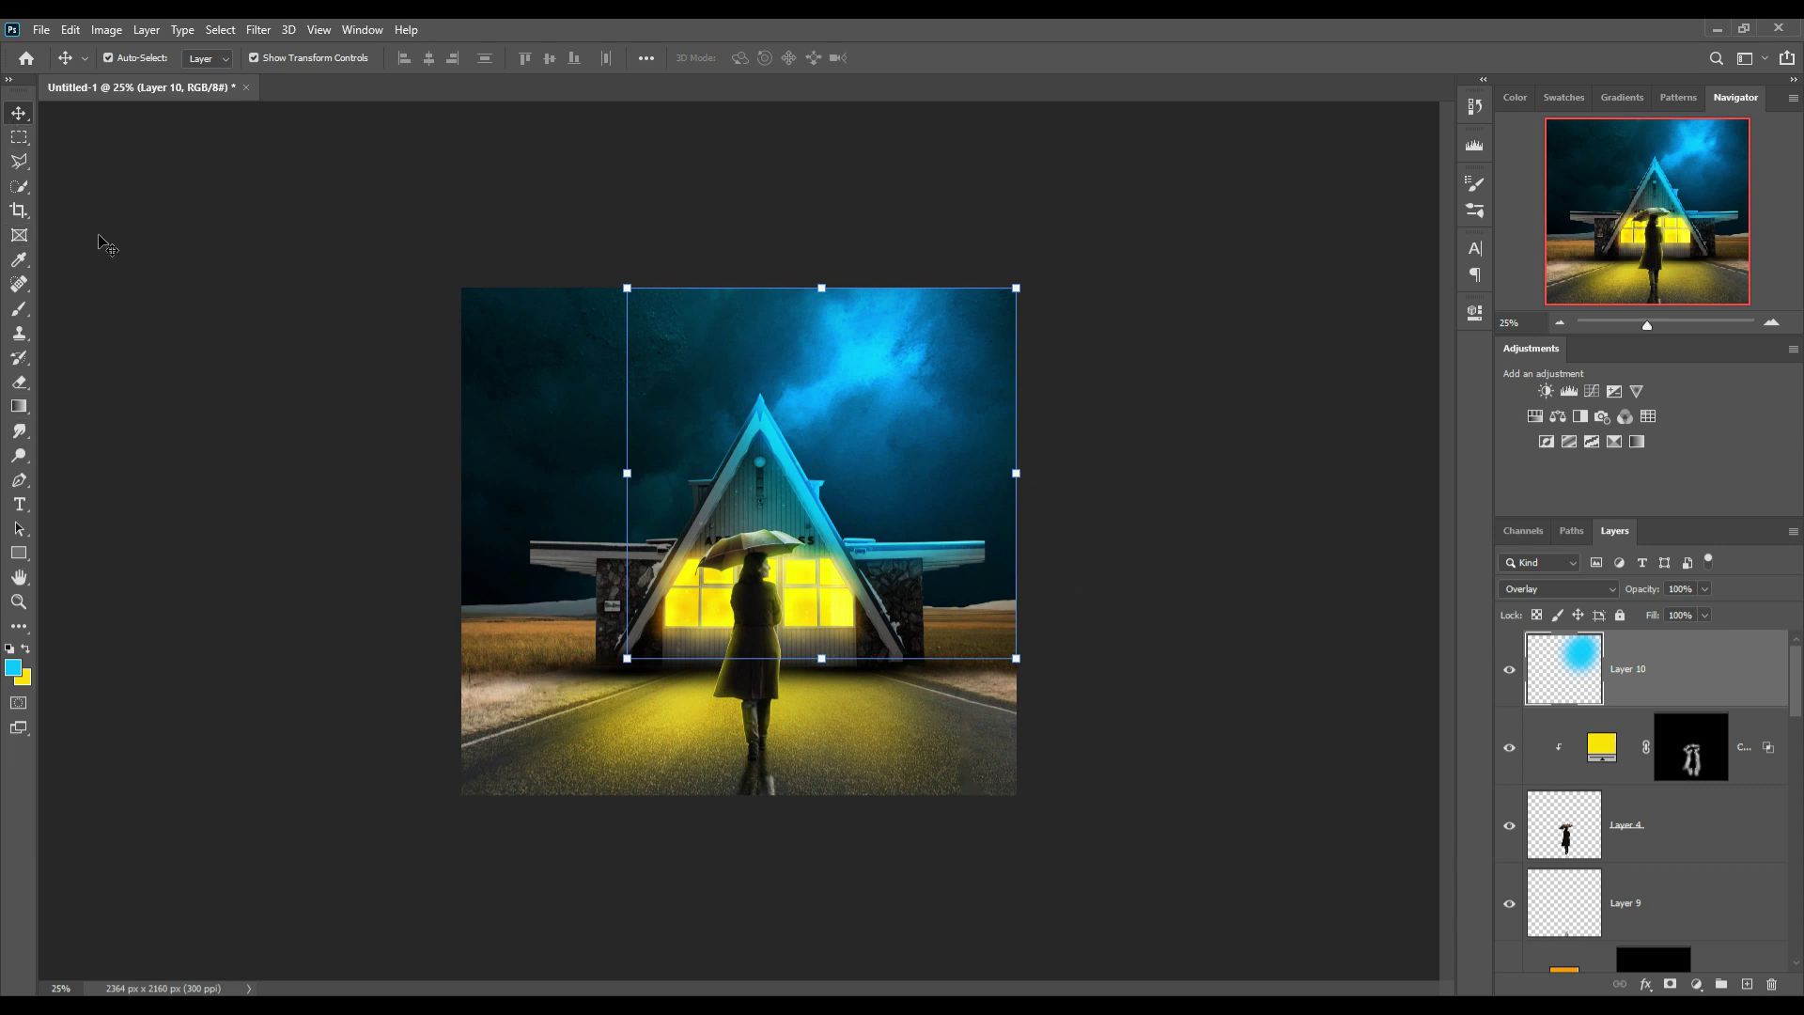
{"action": "left_click", "coordinate": [482, 708]}
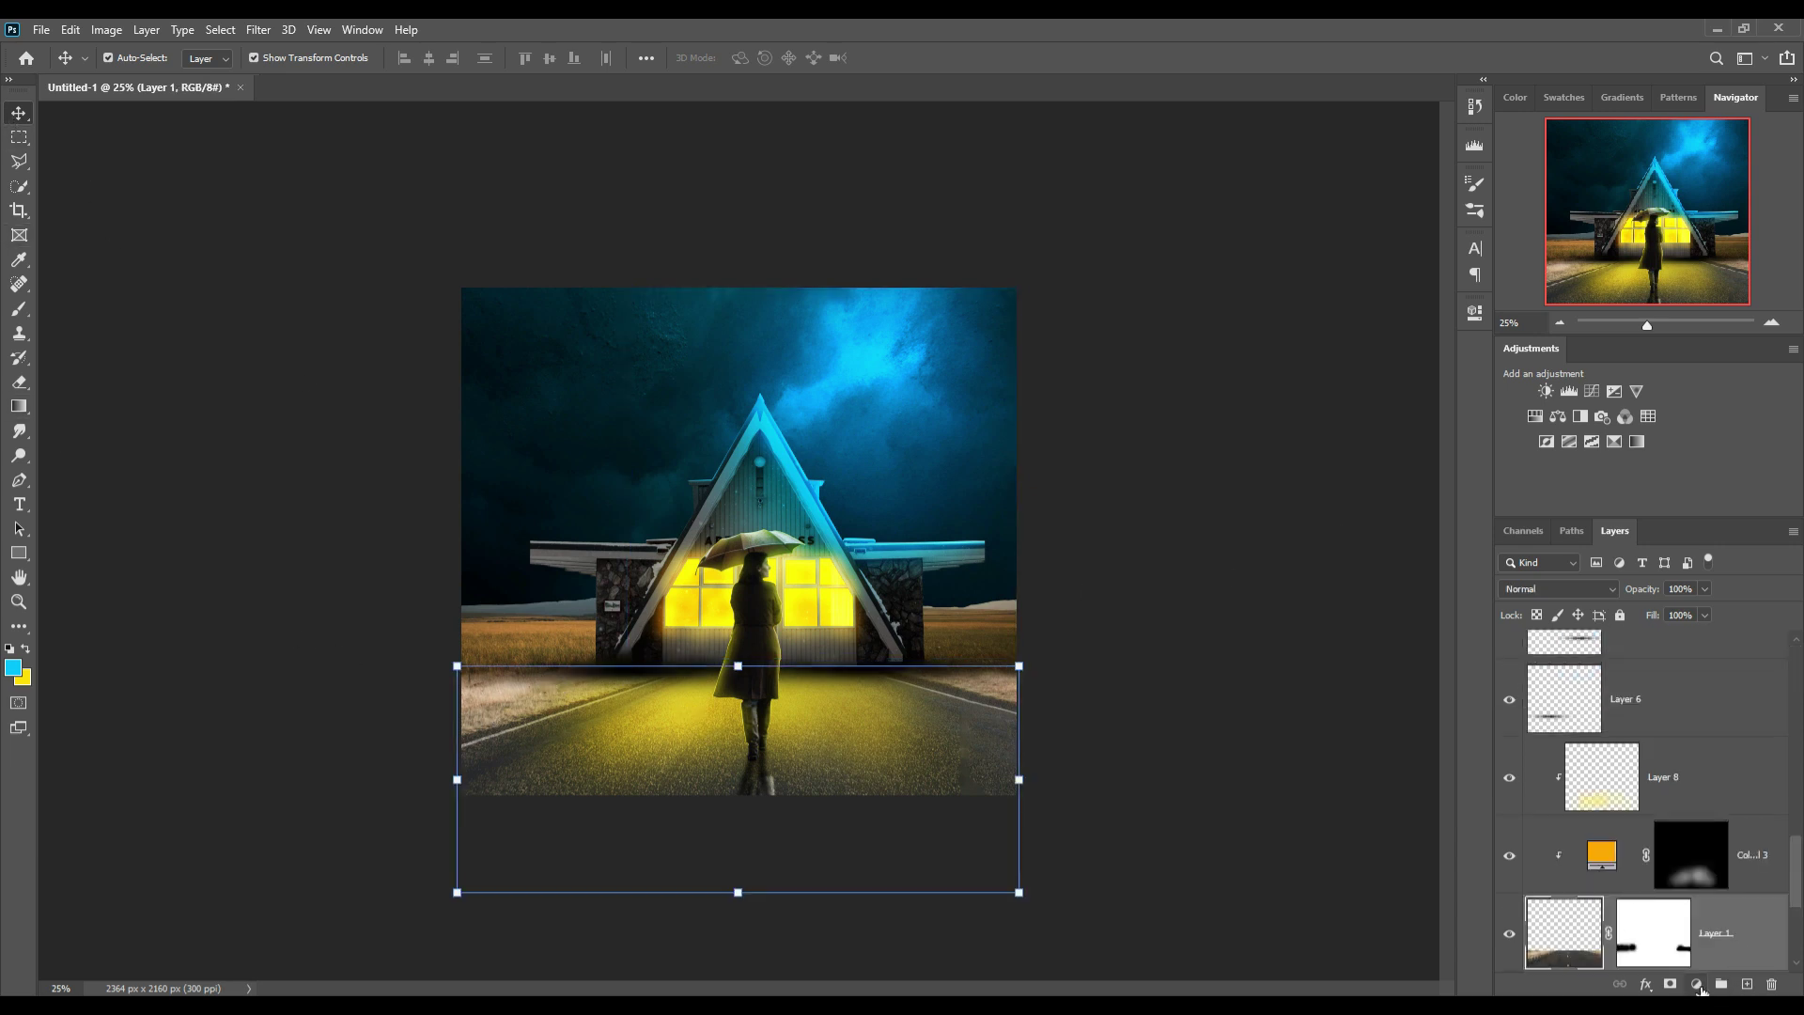
{"action": "left_click", "coordinate": [1699, 986]}
{"action": "left_click", "coordinate": [1716, 747]}
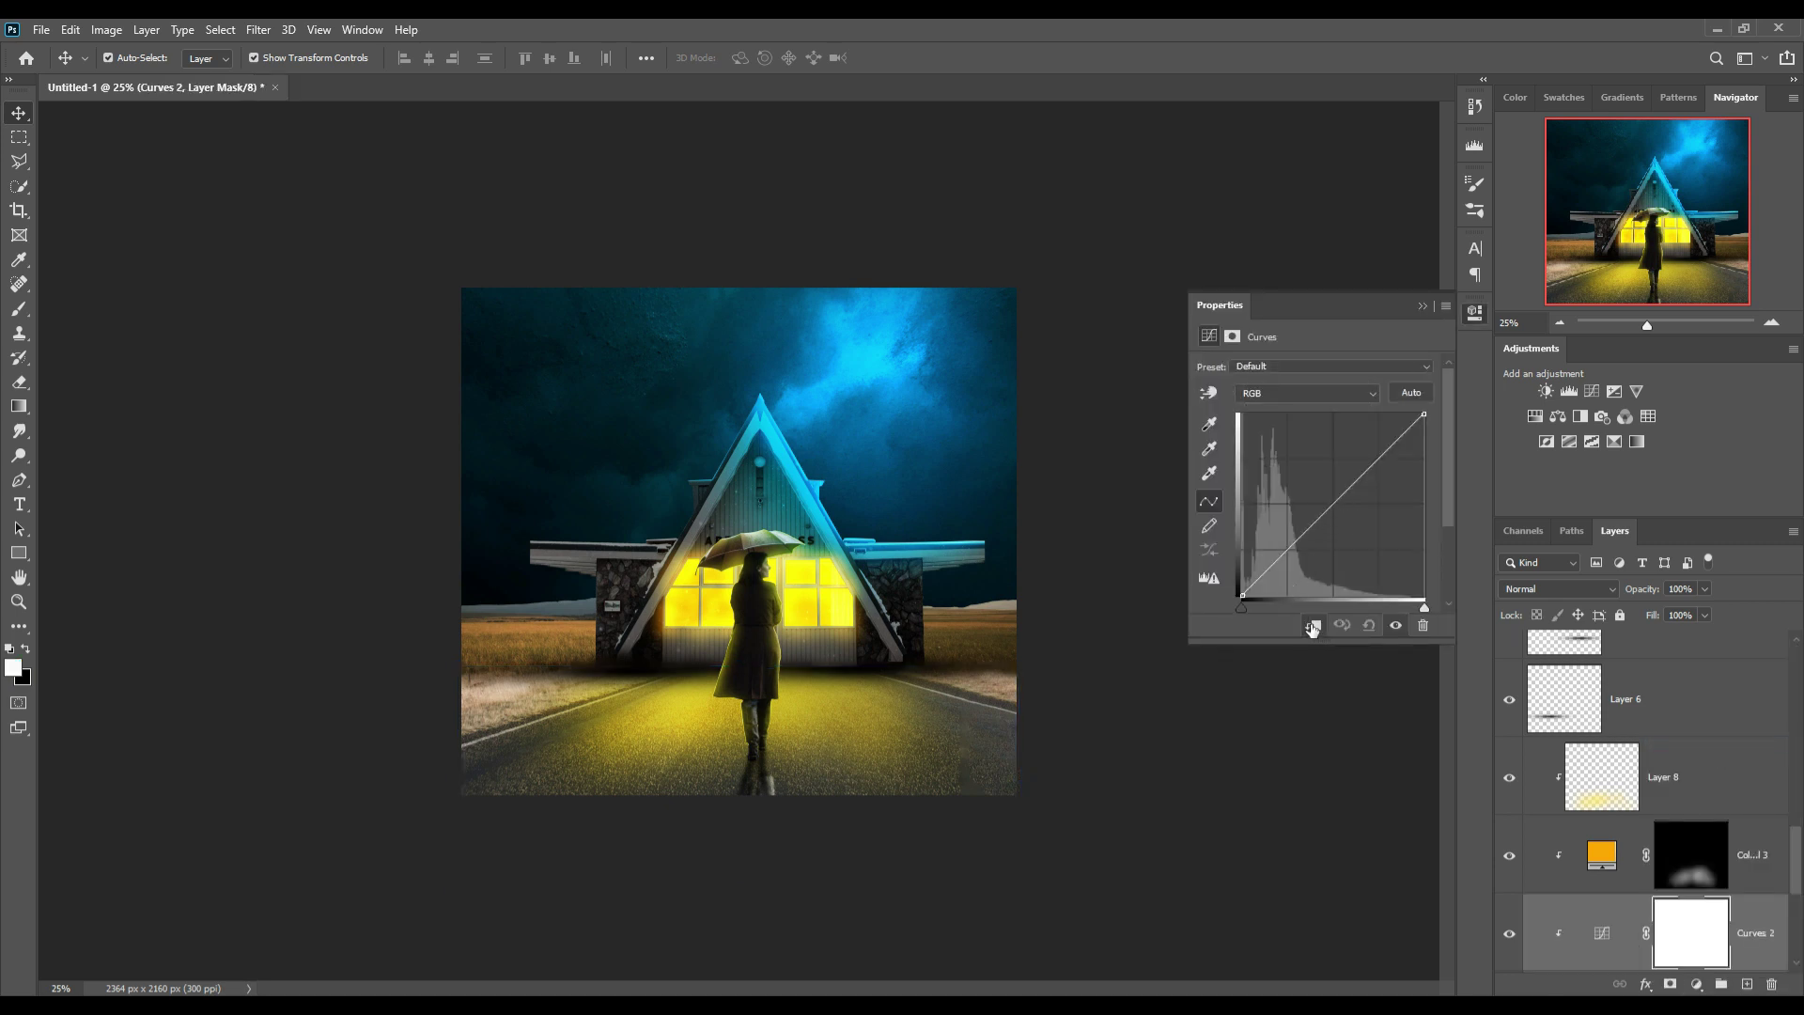
{"action": "mouse_move", "coordinate": [1345, 509]}
{"action": "left_mouse_down"}
{"action": "mouse_move", "coordinate": [1379, 525]}
{"action": "mouse_move", "coordinate": [1356, 548]}
{"action": "left_mouse_up"}
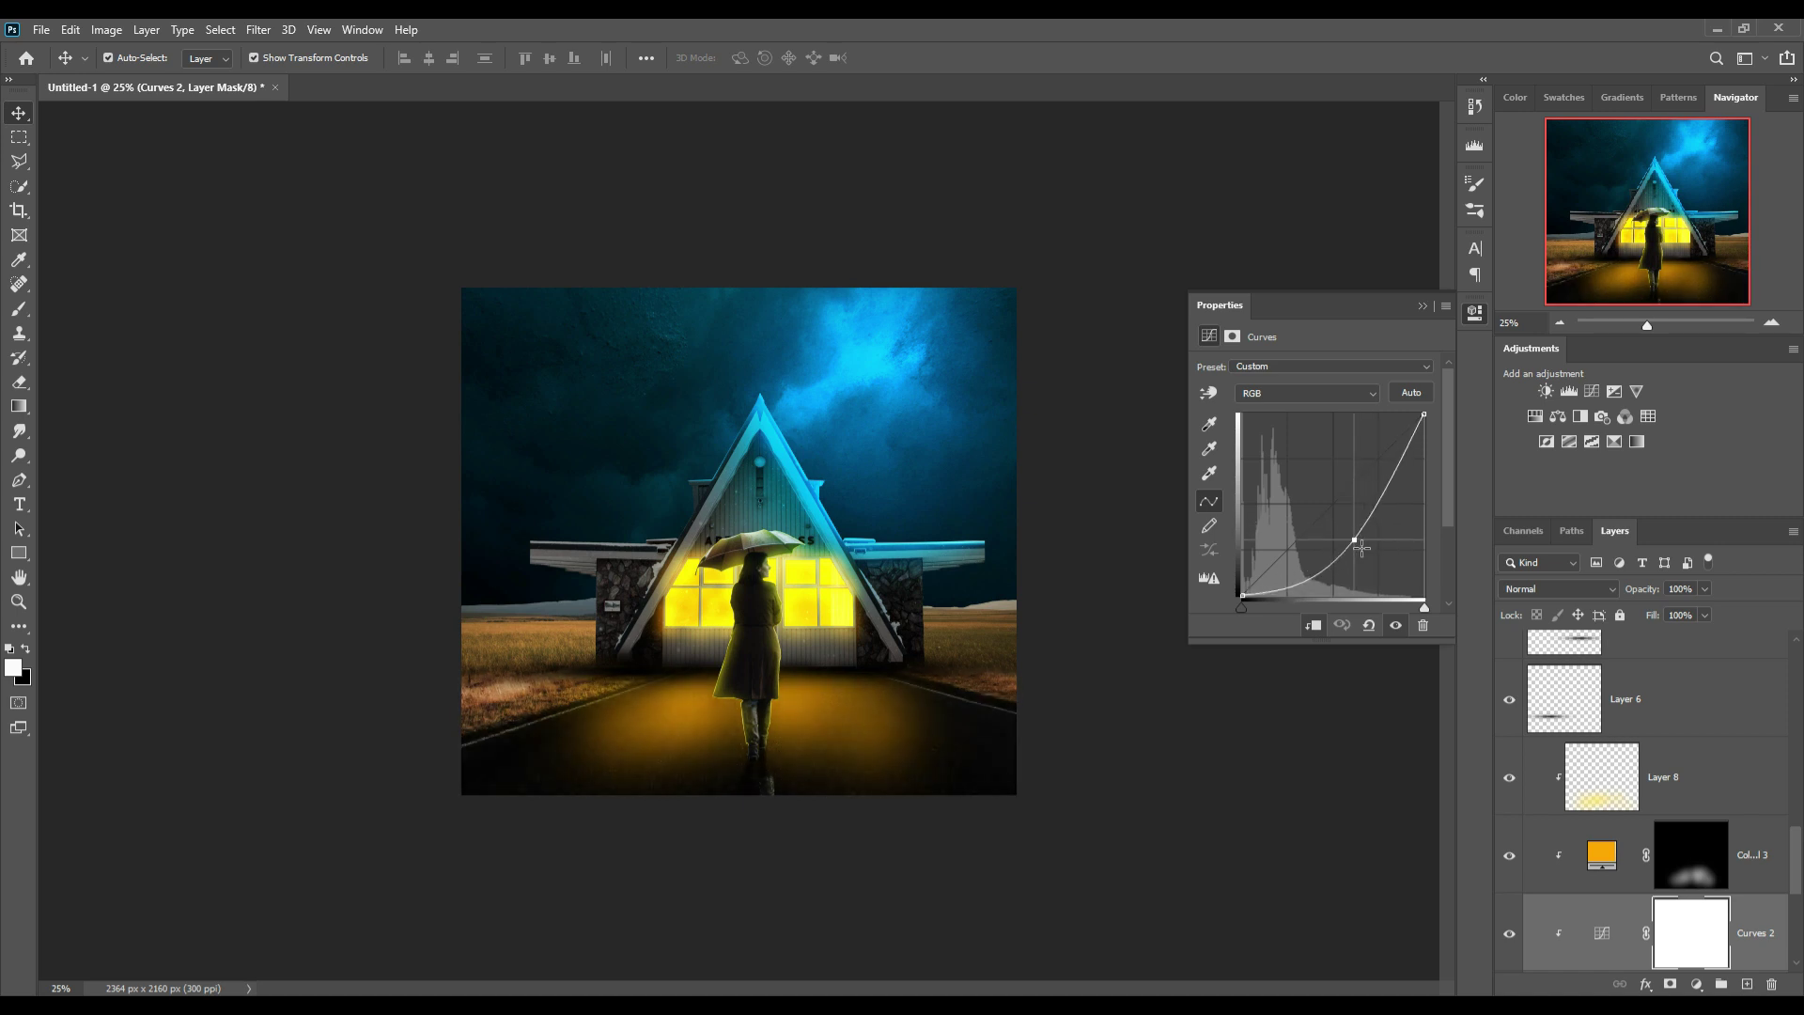
{"action": "left_click", "coordinate": [1422, 307]}
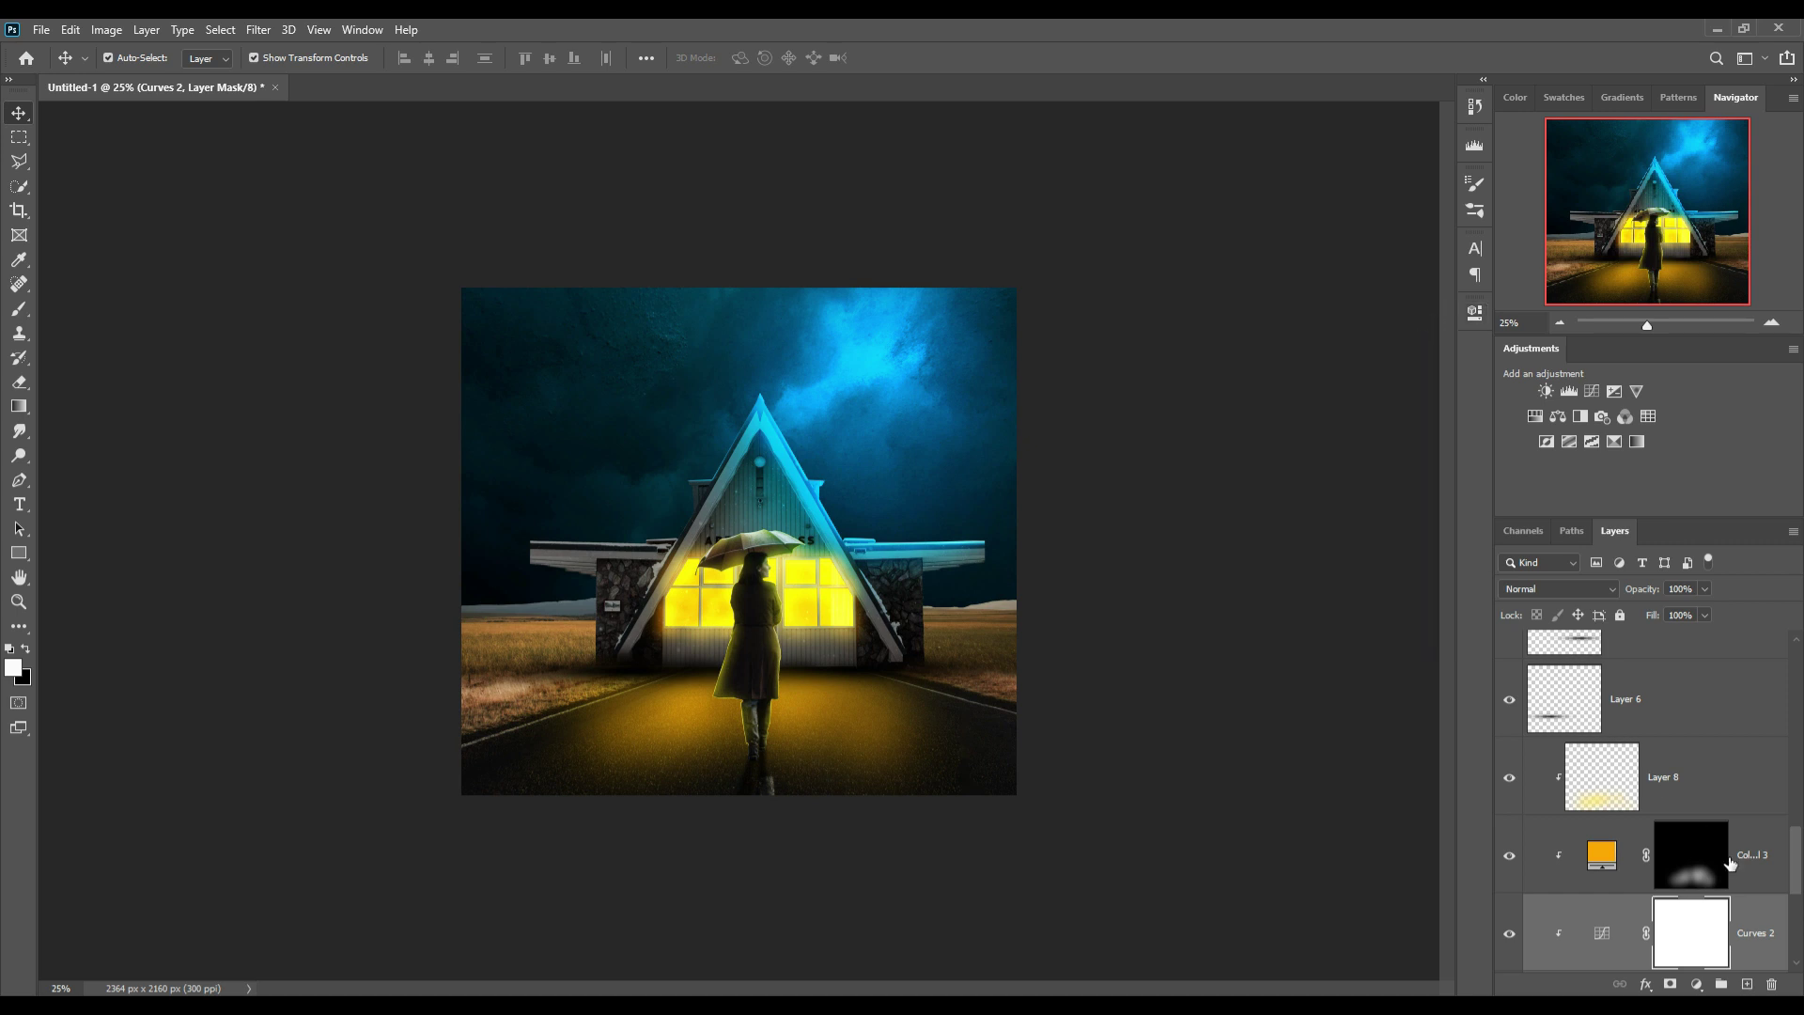
{"action": "left_click", "coordinate": [1697, 983]}
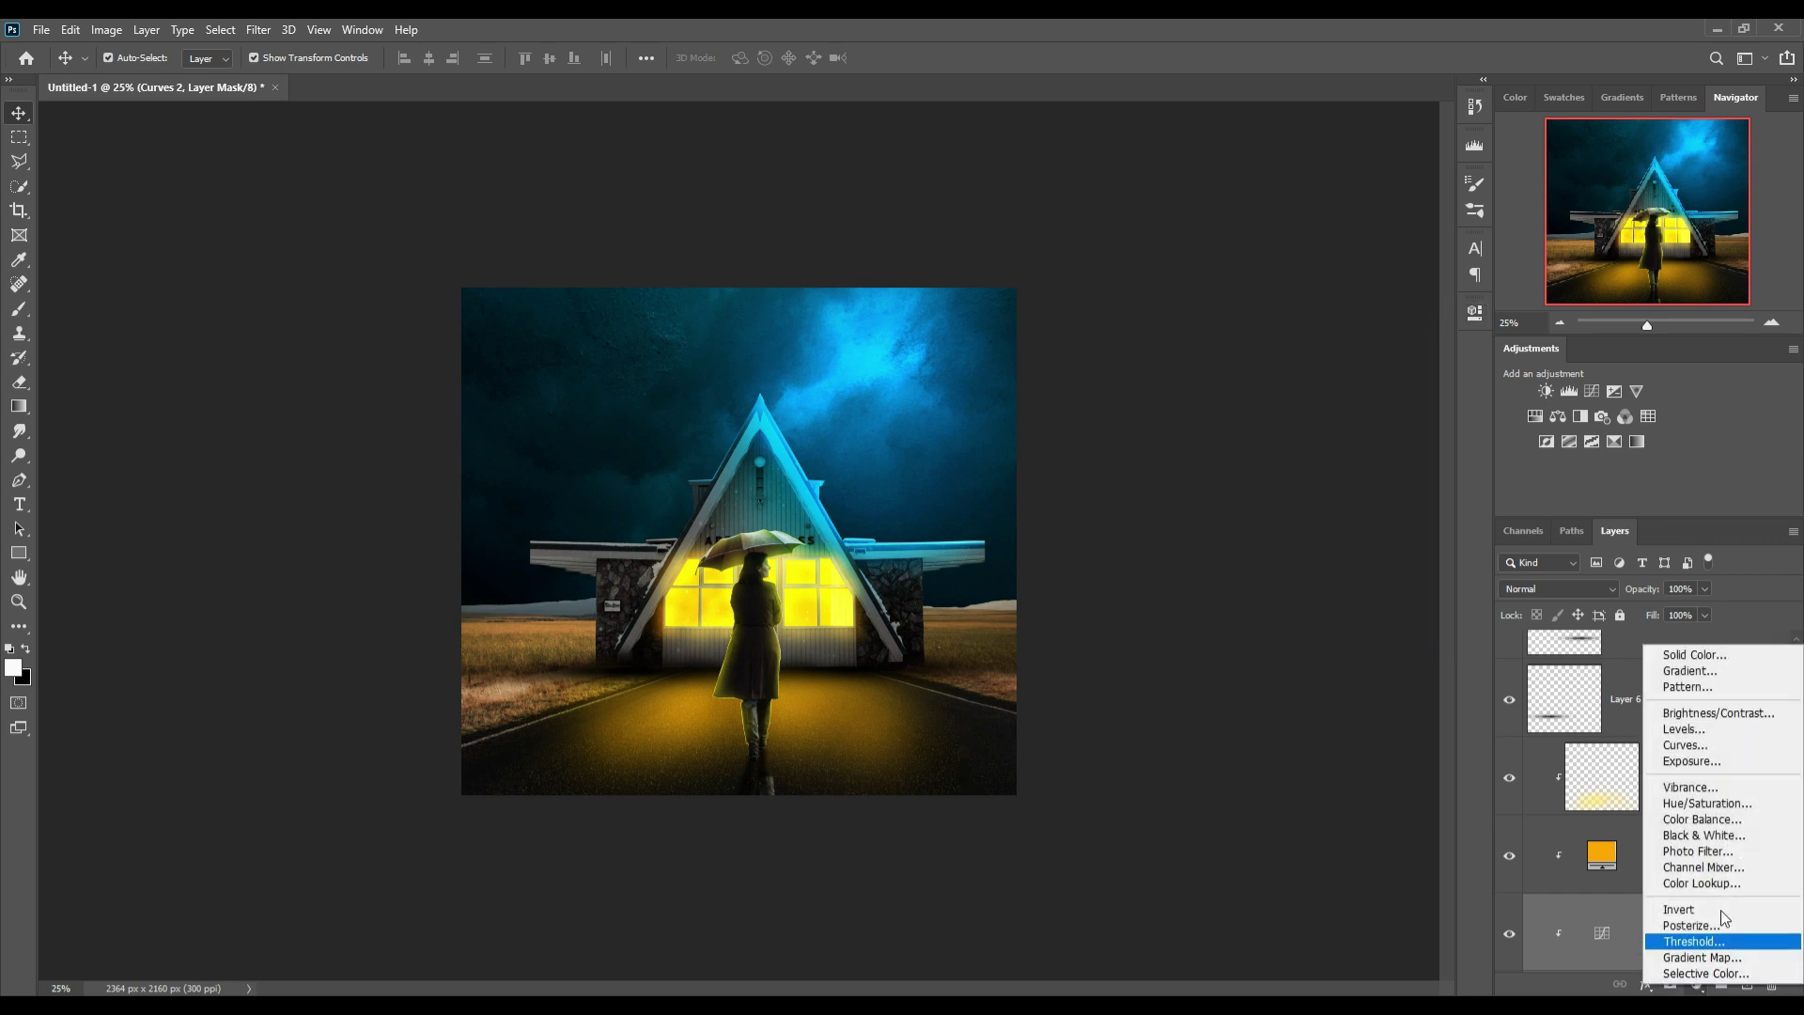
Add a Color Balance adjustment with midtones at Cyan −55 and Blue +64.
{"action": "left_click", "coordinate": [1702, 818]}
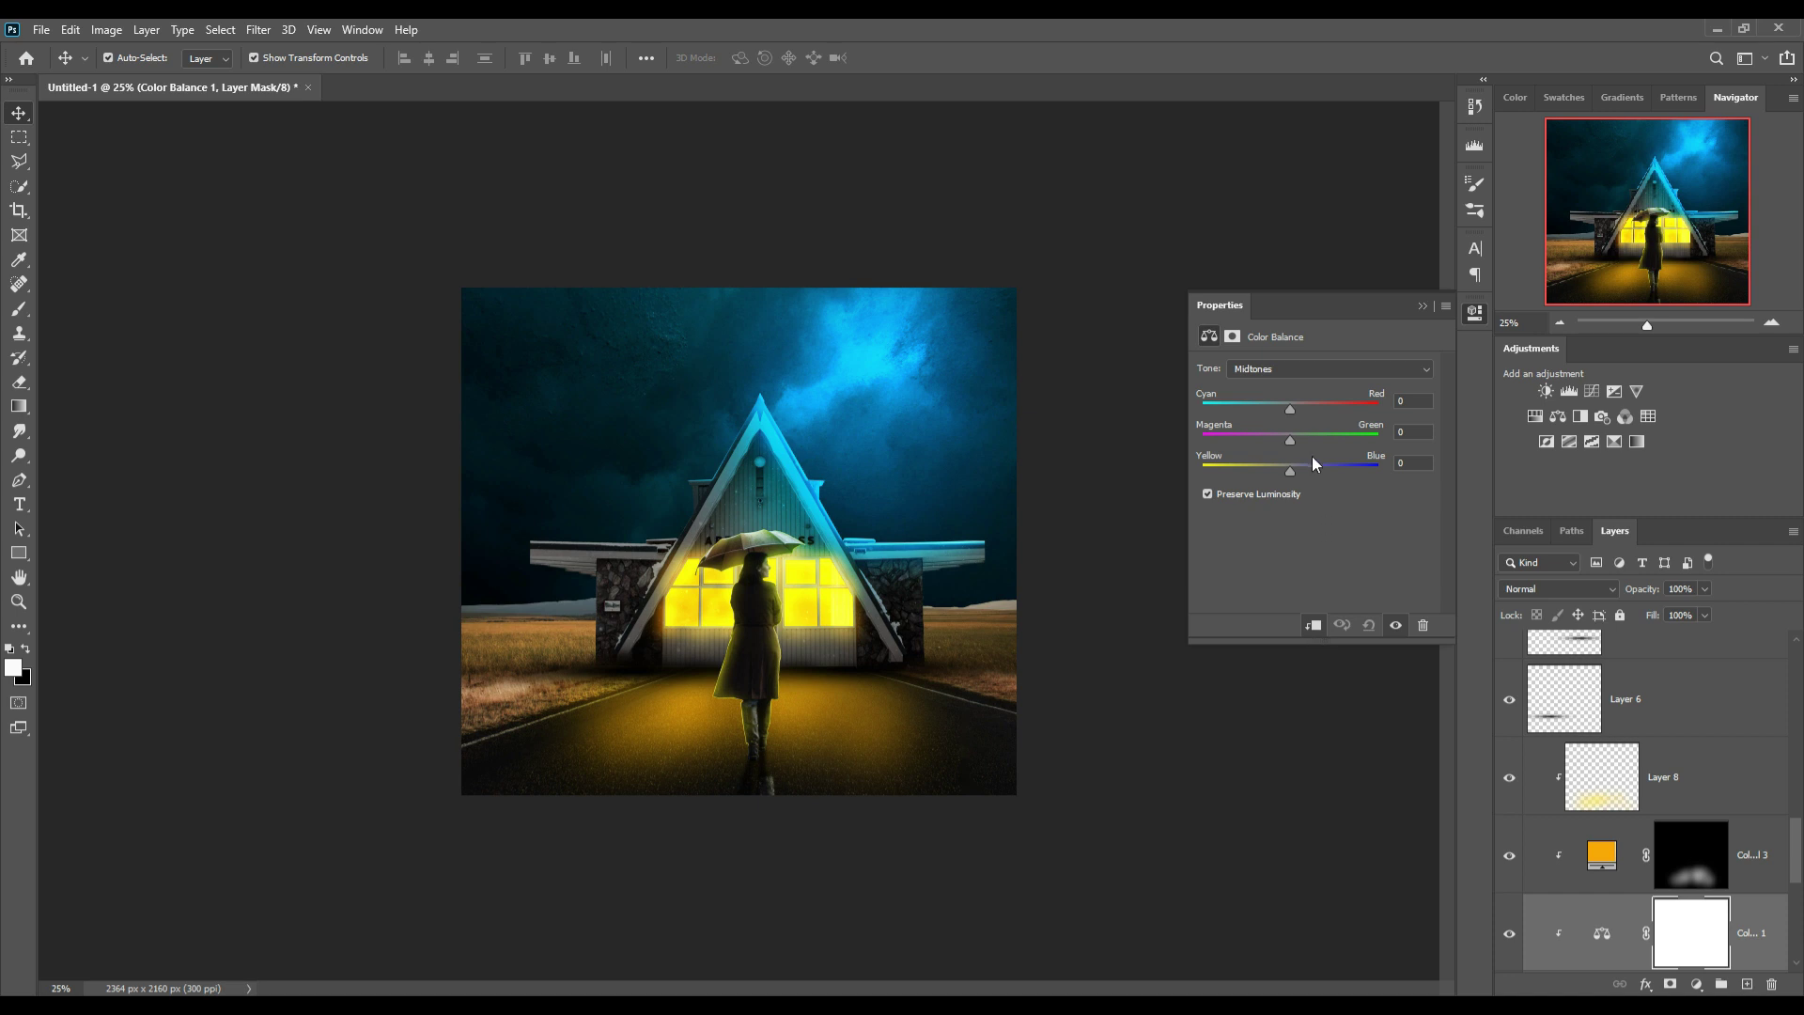
{"action": "left_click_drag", "start_coordinate": [1293, 472], "coordinate": [1346, 472]}
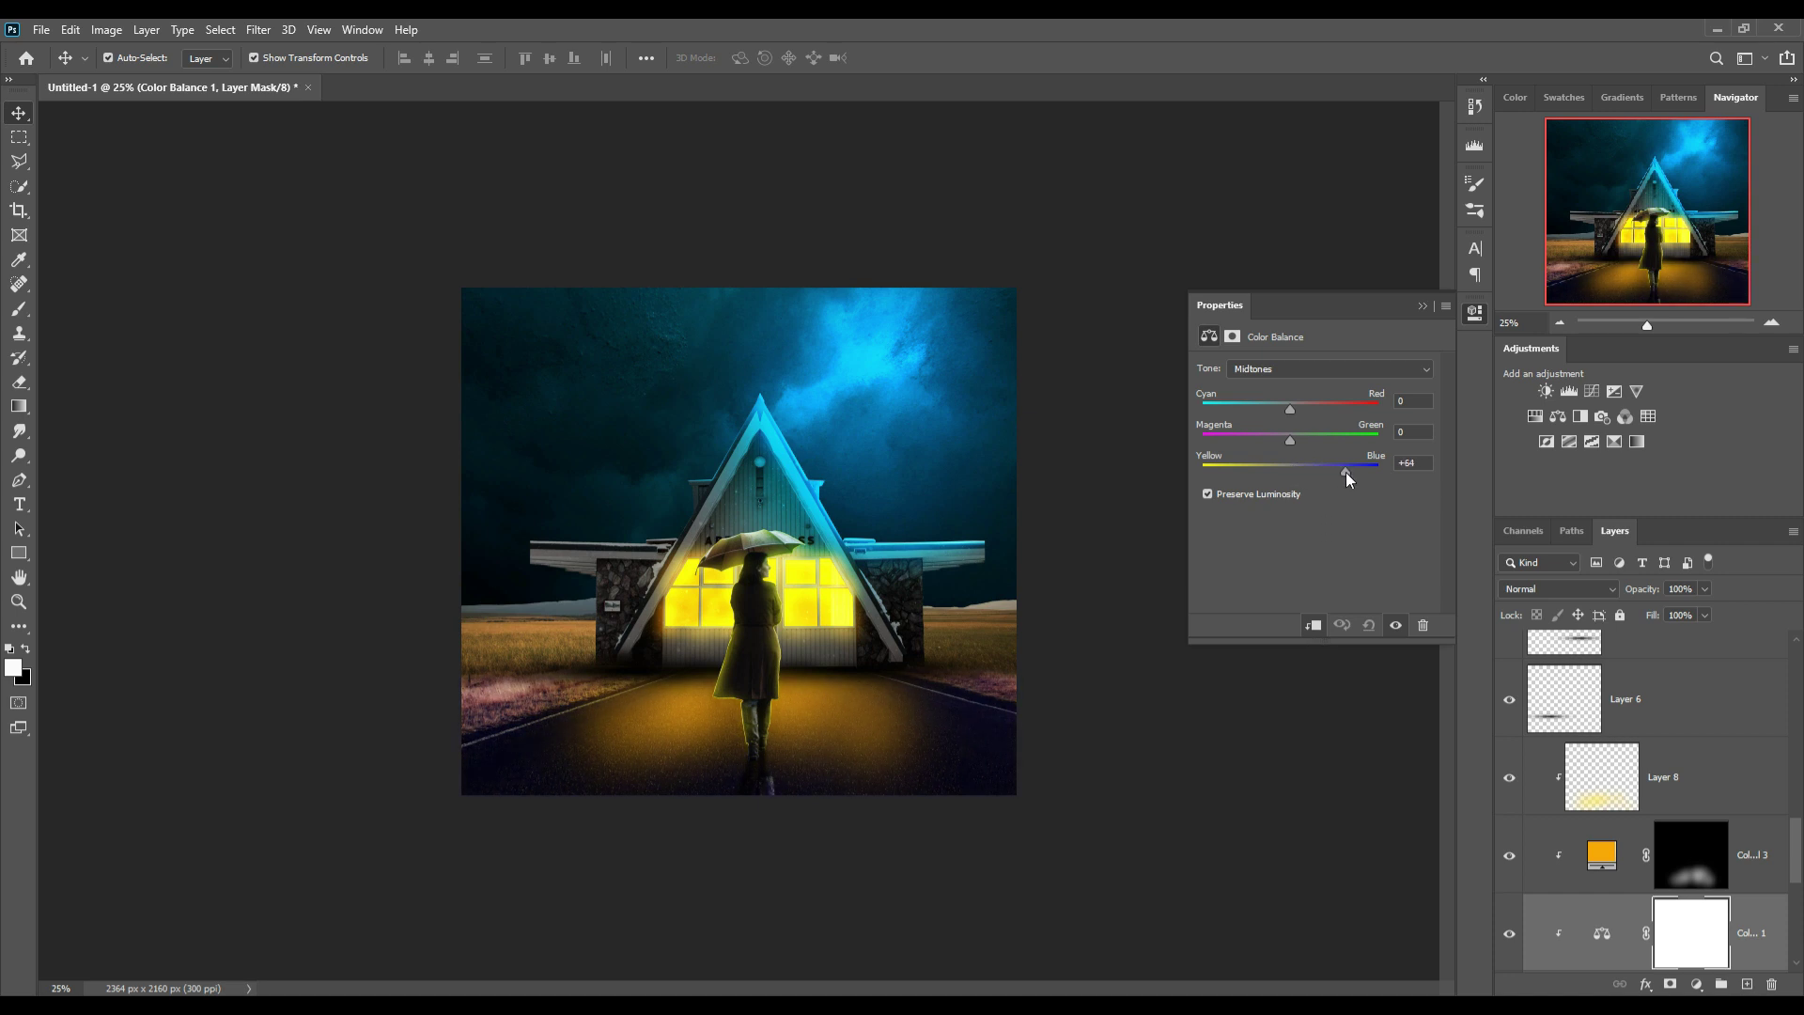
{"action": "left_click_drag", "start_coordinate": [1288, 411], "coordinate": [1312, 410]}
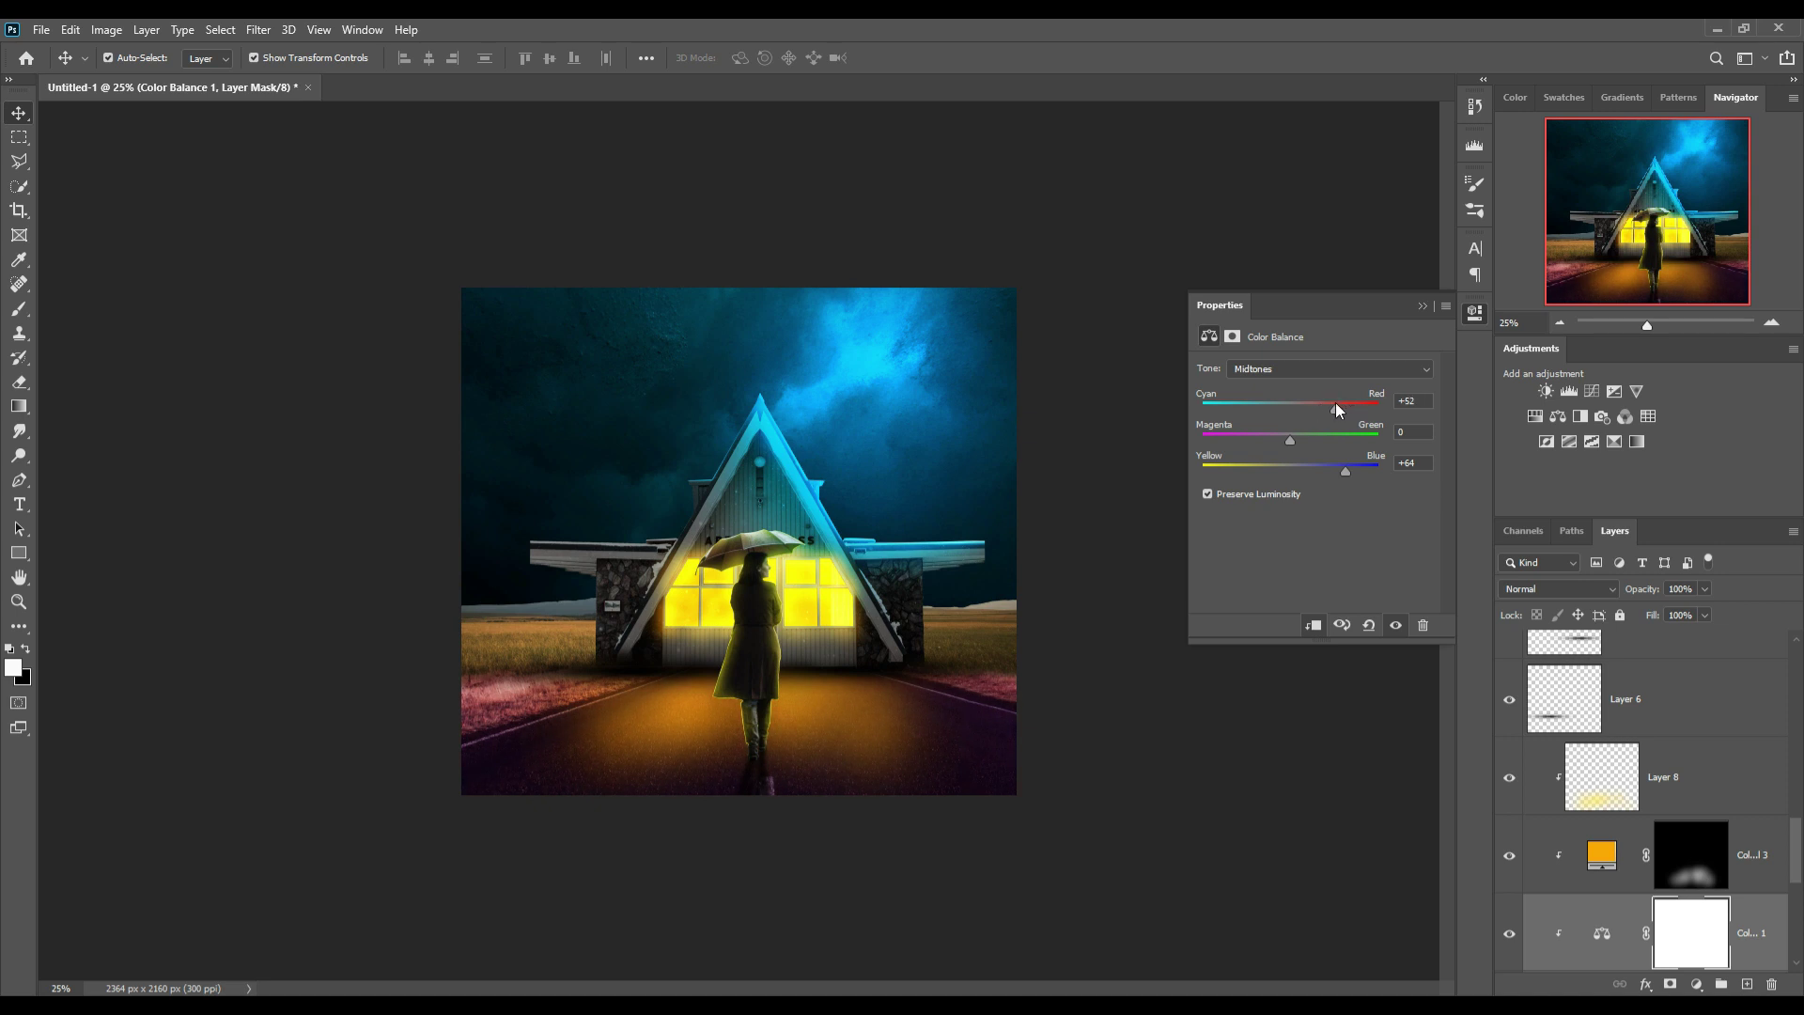
{"action": "left_click_drag", "start_coordinate": [1337, 405], "coordinate": [1243, 412]}
{"action": "left_click", "coordinate": [1424, 313]}
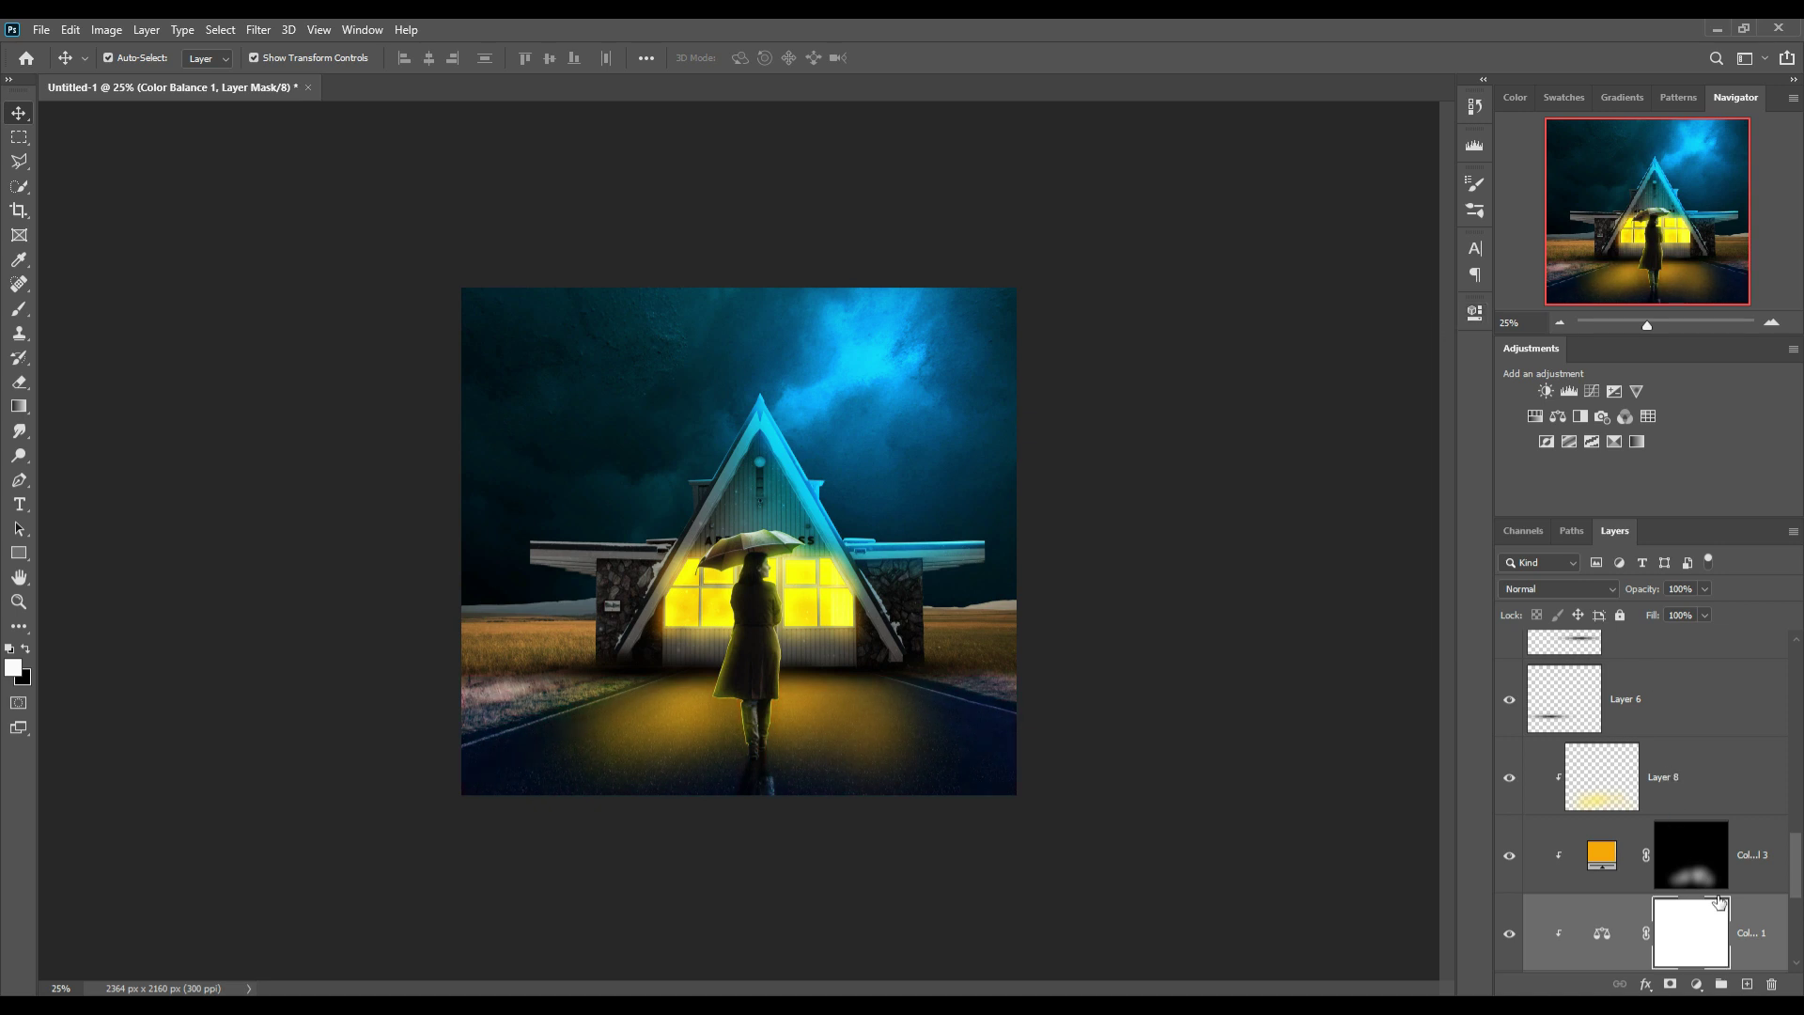
{"action": "scroll", "coordinate": [1705, 907], "scroll_direction": "down", "scroll_amount": 2}
{"action": "left_click", "coordinate": [1705, 857]}
Paint black on the Curves 2 mask around the woman's feet.
{"action": "left_click", "coordinate": [19, 320]}
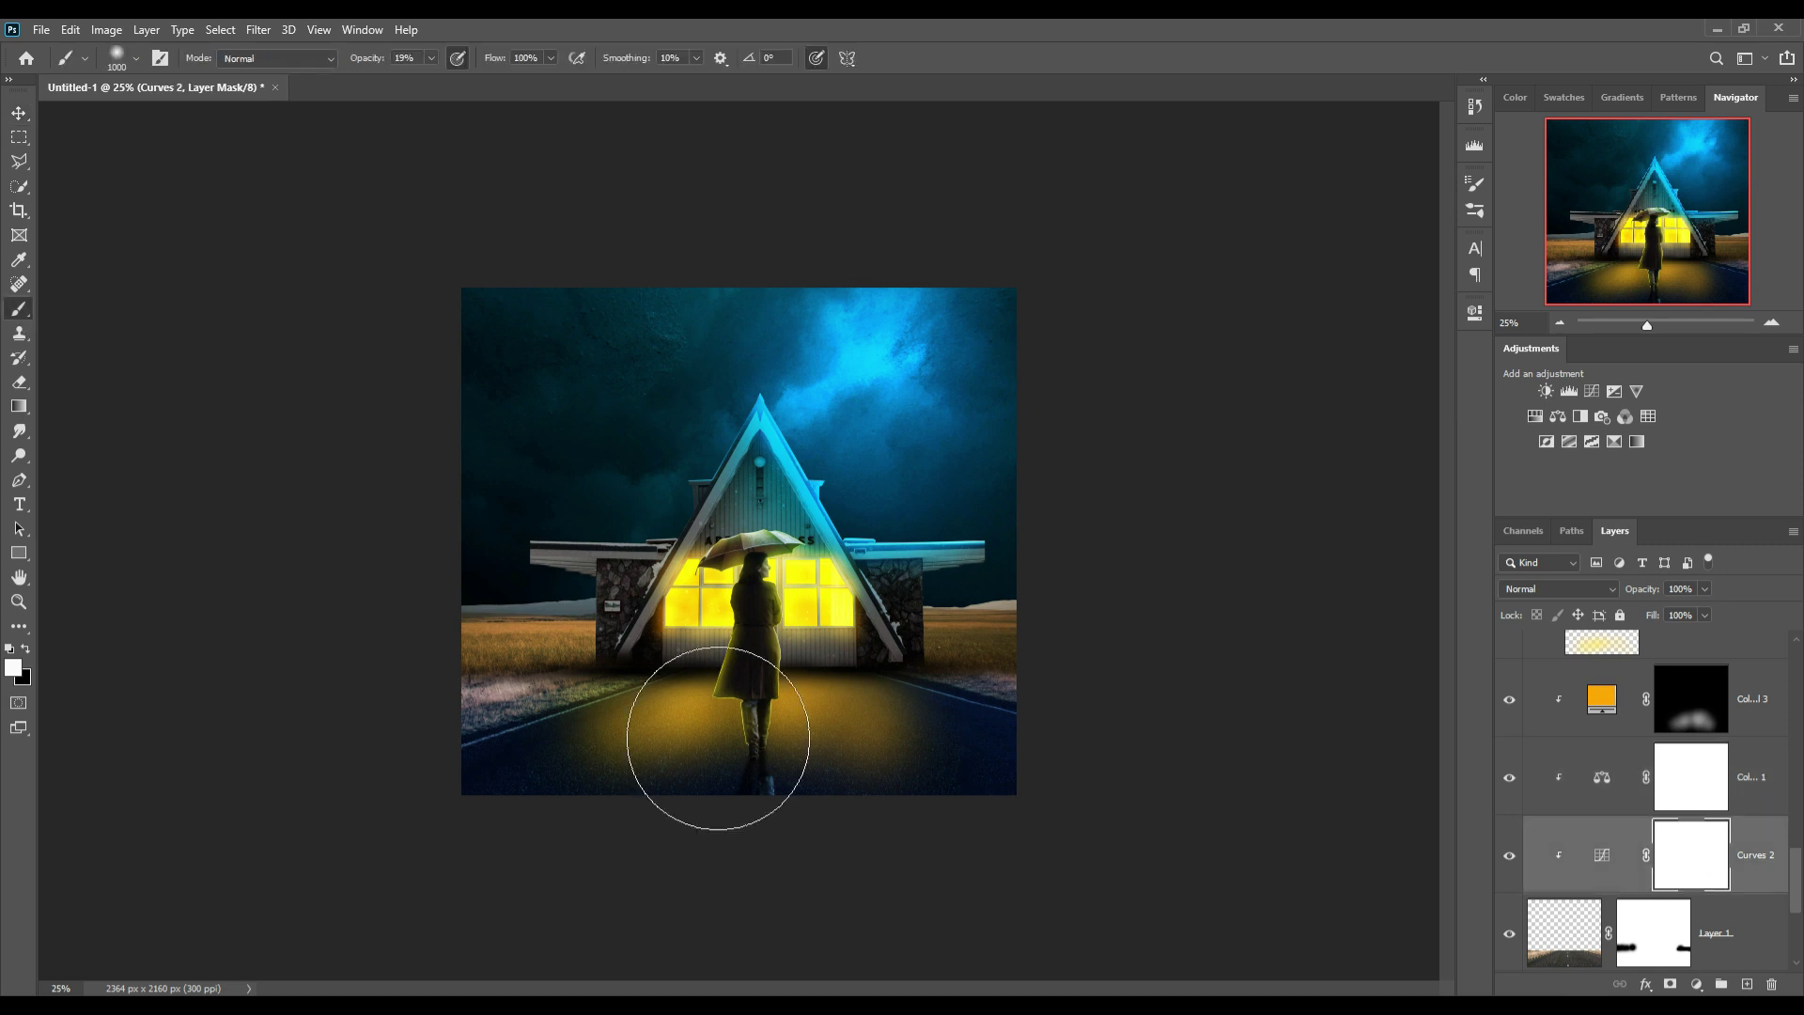
{"action": "left_click", "coordinate": [24, 651]}
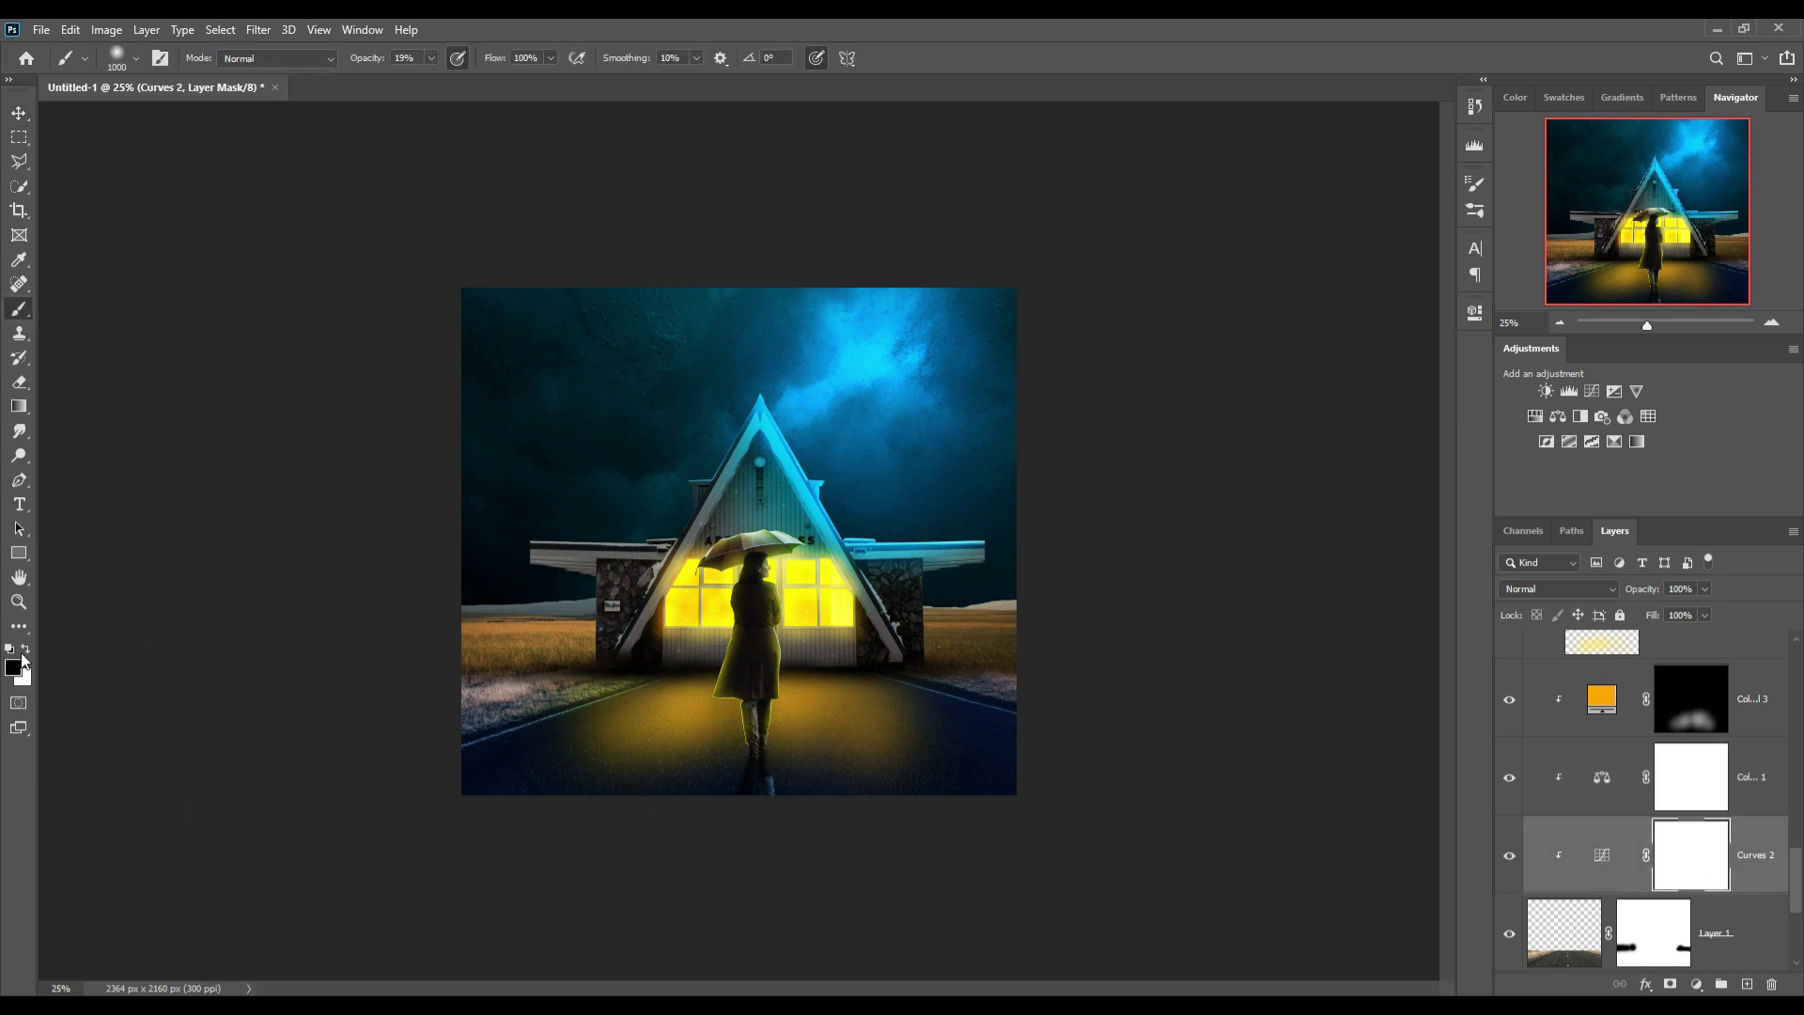
{"action": "mouse_move", "coordinate": [781, 837]}
{"action": "left_mouse_down"}
{"action": "mouse_move", "coordinate": [659, 860]}
{"action": "mouse_move", "coordinate": [665, 874]}
{"action": "mouse_move", "coordinate": [857, 834]}
{"action": "mouse_move", "coordinate": [947, 871]}
{"action": "mouse_move", "coordinate": [1009, 847]}
{"action": "mouse_move", "coordinate": [1135, 918]}
{"action": "mouse_move", "coordinate": [705, 918]}
{"action": "mouse_move", "coordinate": [801, 888]}
{"action": "mouse_move", "coordinate": [833, 915]}
{"action": "mouse_move", "coordinate": [870, 878]}
{"action": "mouse_move", "coordinate": [854, 821]}
{"action": "mouse_move", "coordinate": [910, 877]}
{"action": "mouse_move", "coordinate": [959, 878]}
{"action": "mouse_move", "coordinate": [938, 858]}
{"action": "mouse_move", "coordinate": [1015, 886]}
{"action": "mouse_move", "coordinate": [642, 913]}
{"action": "left_mouse_up"}
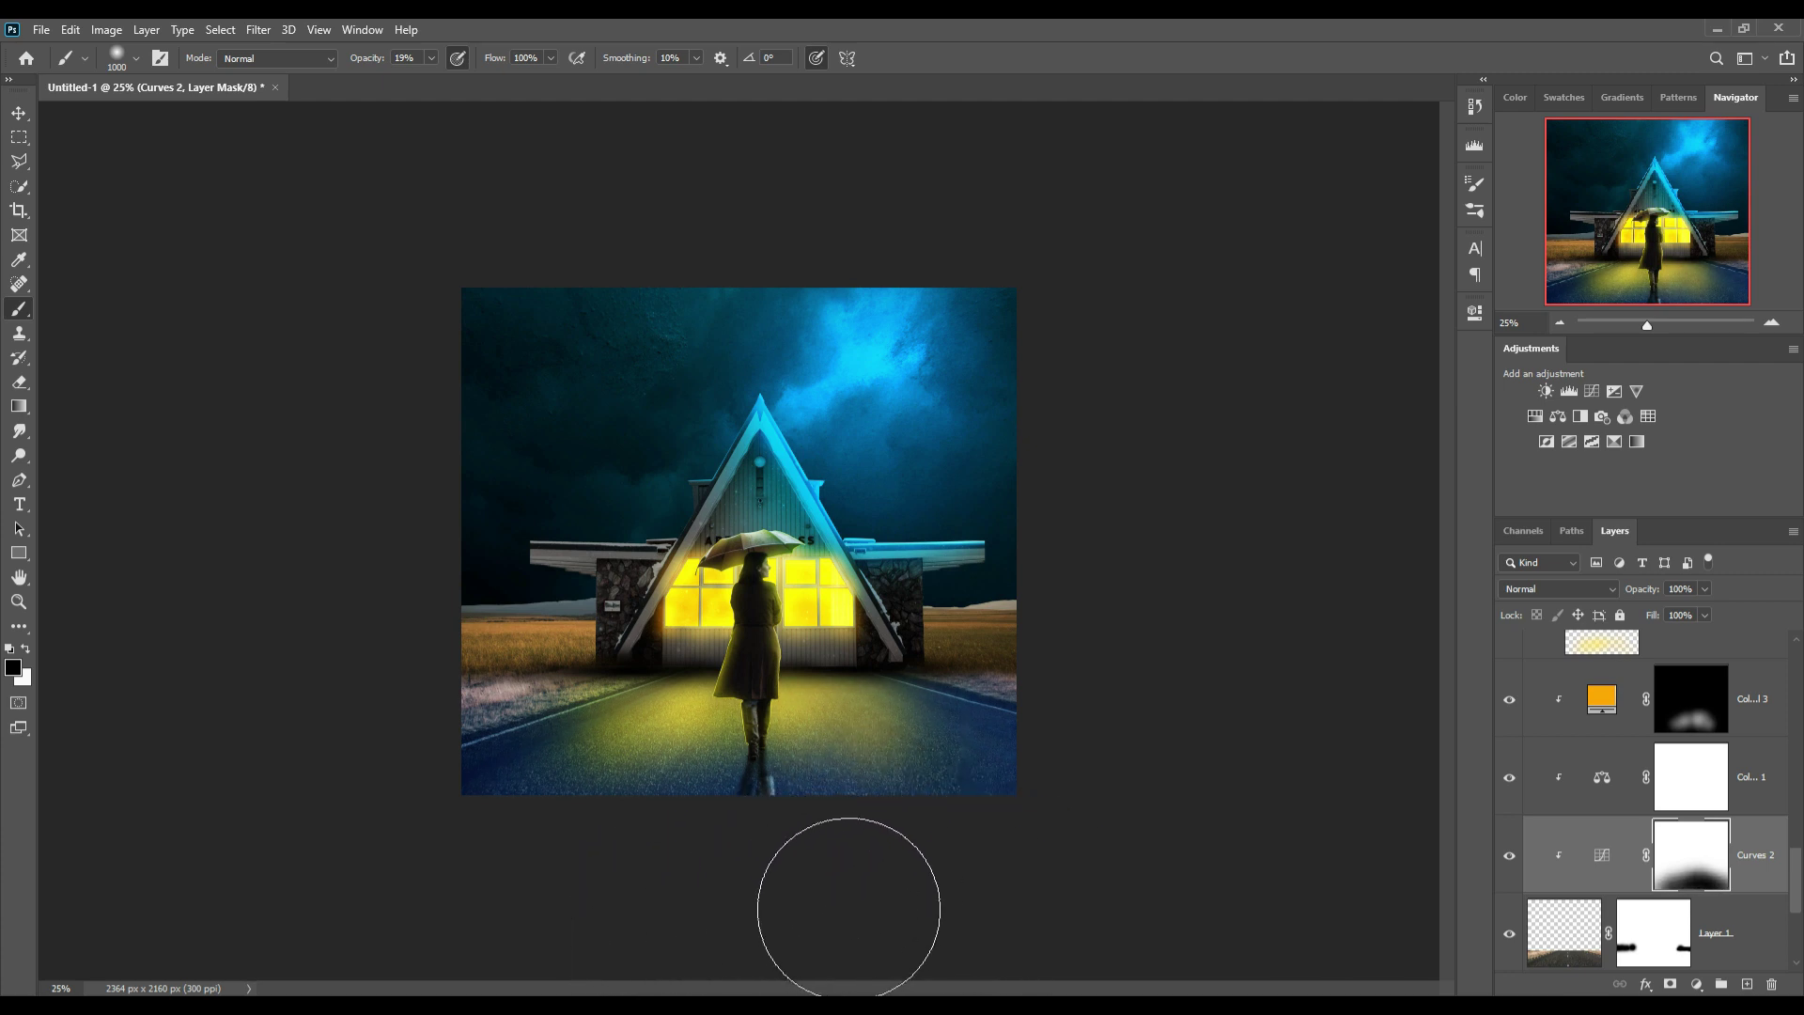
Add a Curves adjustment clipped to the field layer, pulling the curve down.
{"action": "scroll", "coordinate": [1647, 819], "scroll_direction": "down", "scroll_amount": 3}
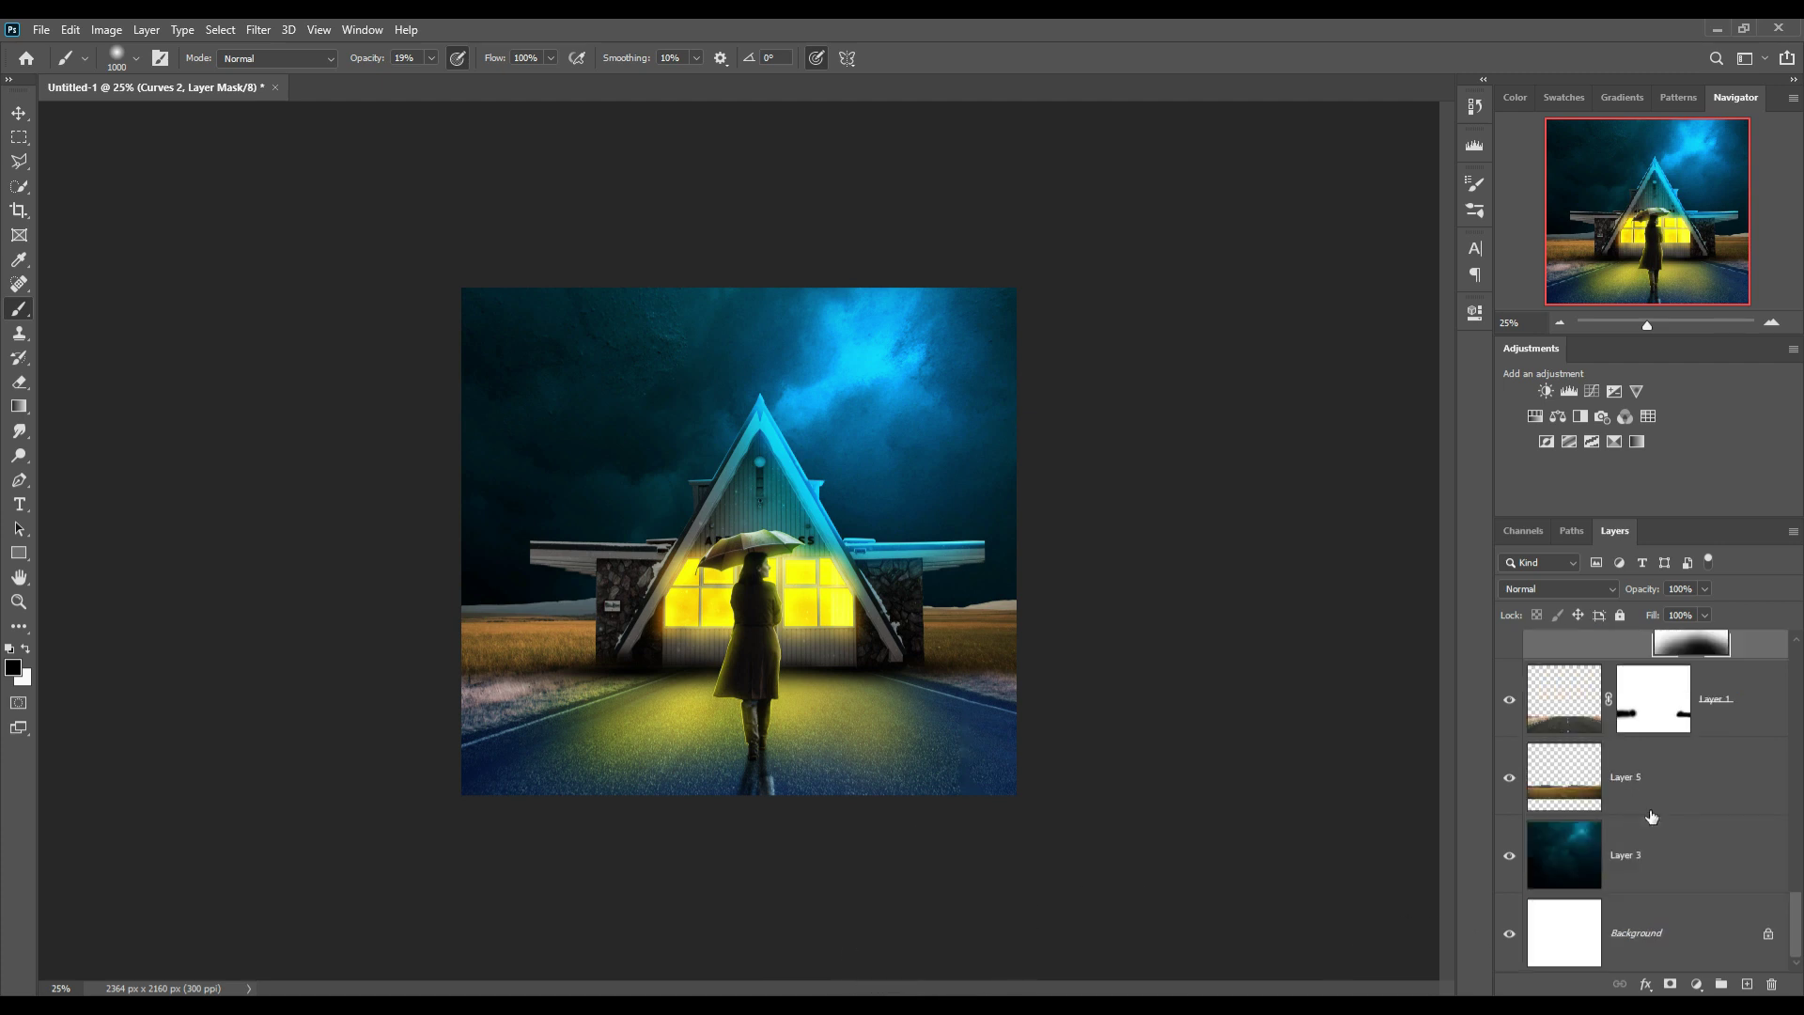
{"action": "left_click", "coordinate": [1642, 798]}
{"action": "left_click", "coordinate": [1697, 984]}
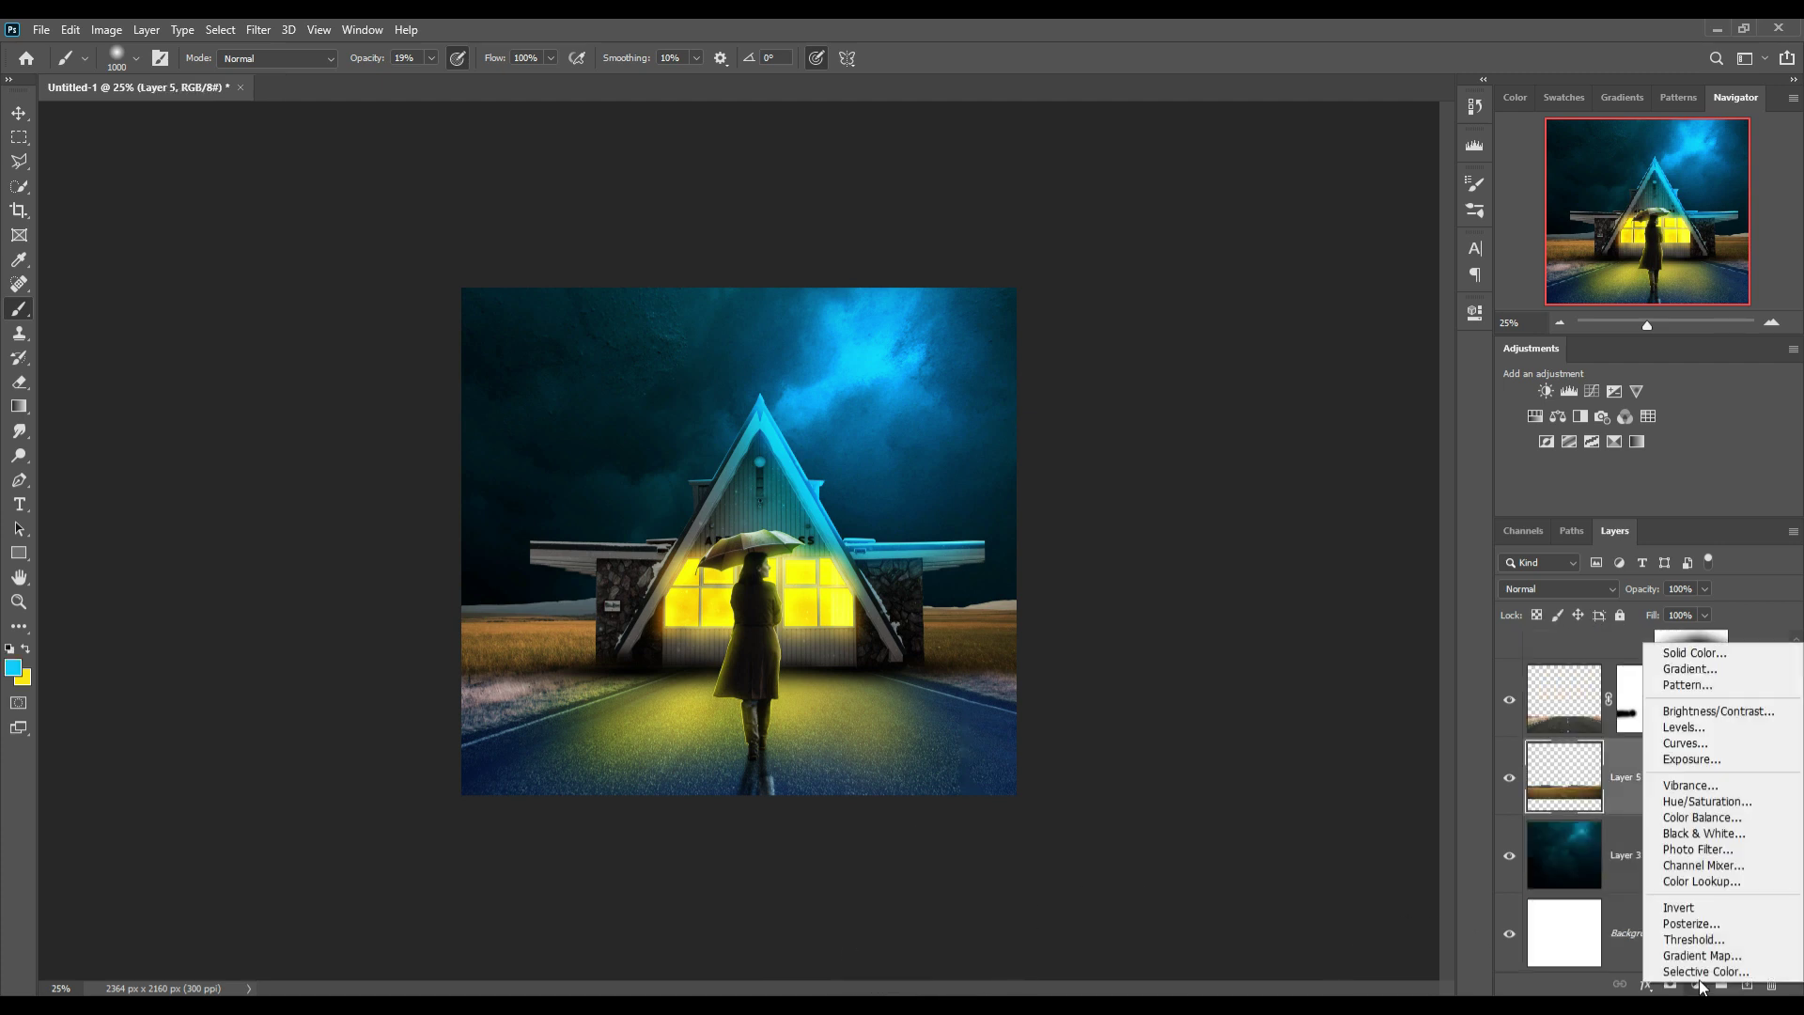
{"action": "left_click", "coordinate": [1721, 749]}
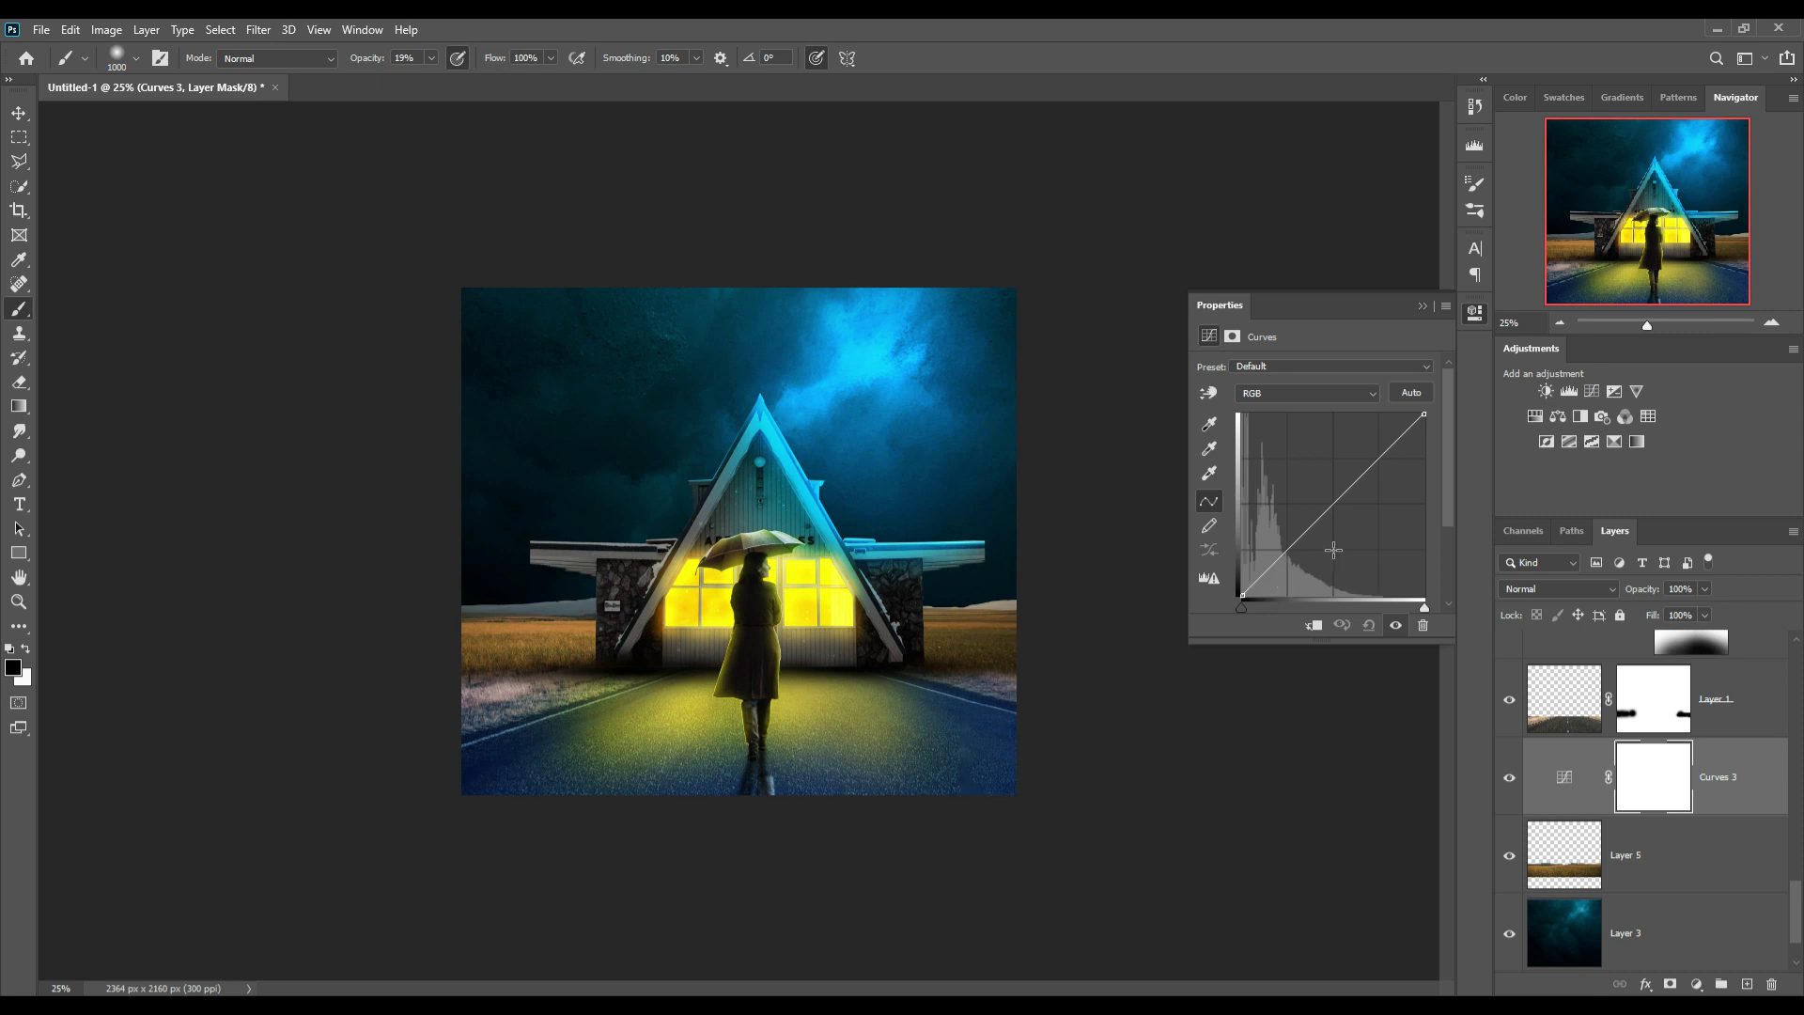
{"action": "left_click", "coordinate": [1314, 625]}
{"action": "left_click_drag", "start_coordinate": [1339, 500], "coordinate": [1358, 518]}
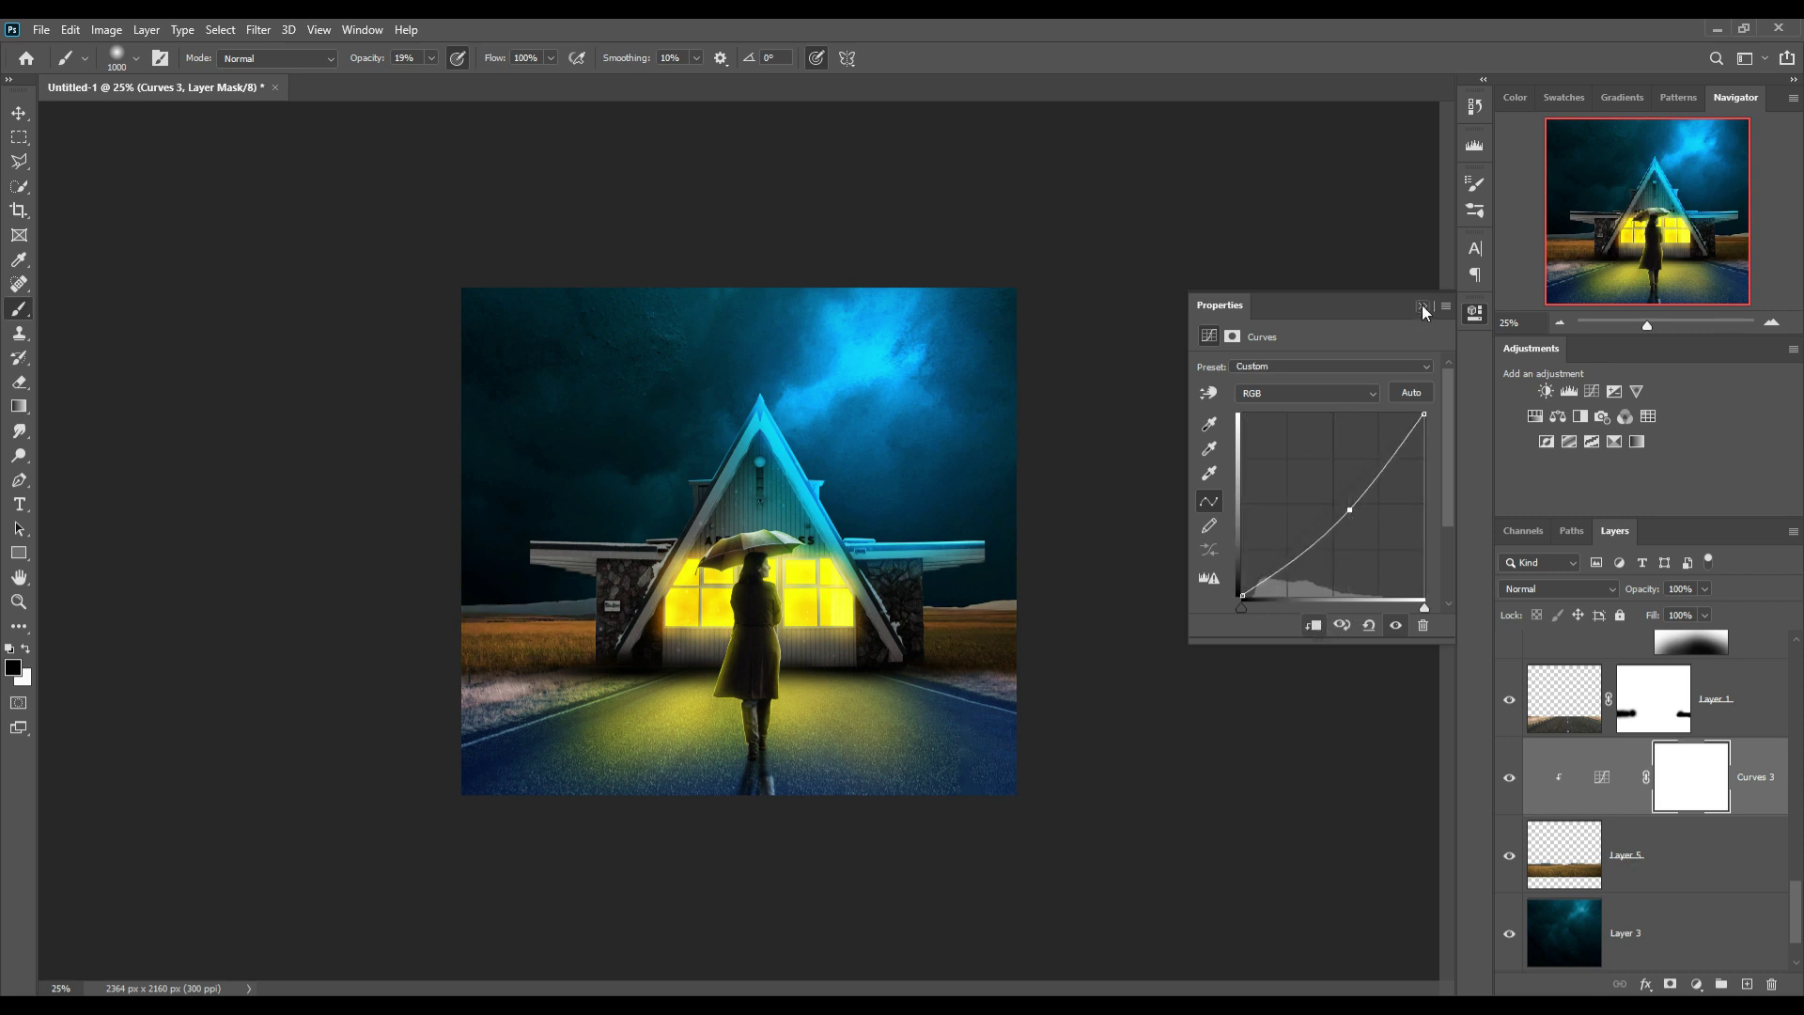
{"action": "left_click", "coordinate": [1424, 307]}
Add a clipped Color Balance with Cyan −76 and Blue +44 on the field.
{"action": "left_click", "coordinate": [1704, 855]}
{"action": "left_click", "coordinate": [1697, 984]}
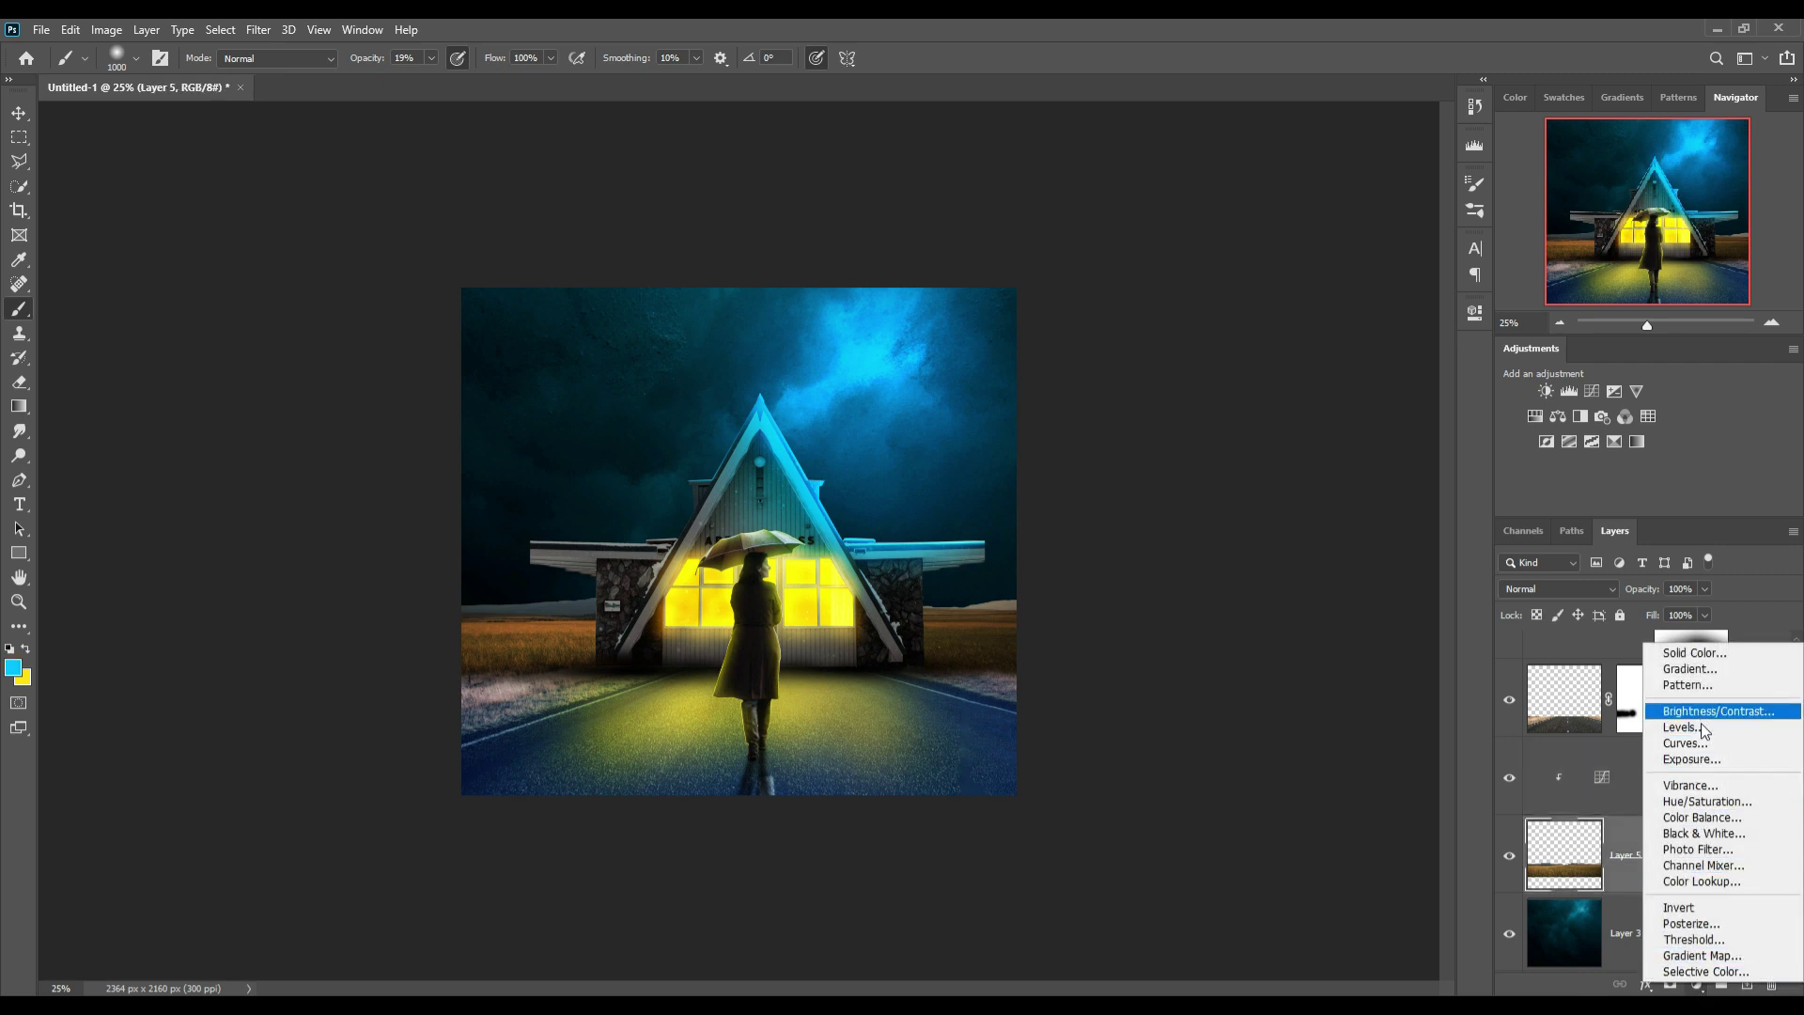
{"action": "left_click", "coordinate": [1710, 817]}
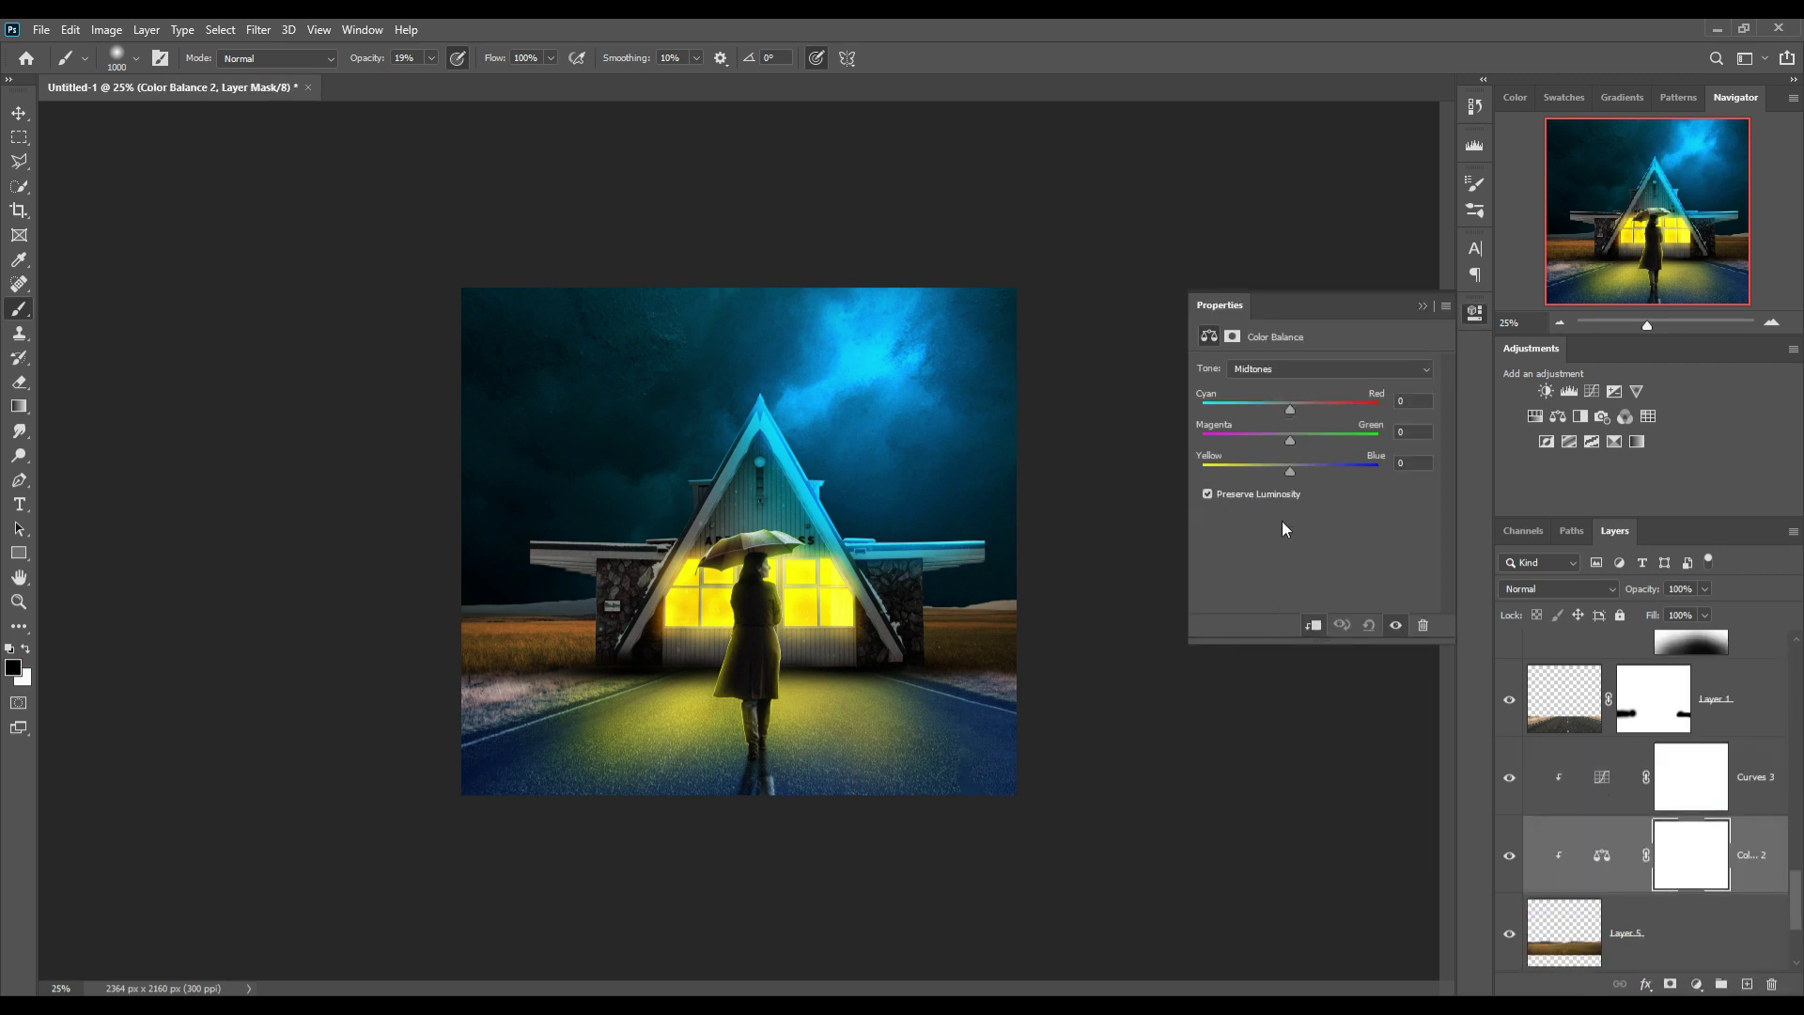
{"action": "left_click_drag", "start_coordinate": [1294, 473], "coordinate": [1295, 471]}
{"action": "left_click", "coordinate": [1422, 307]}
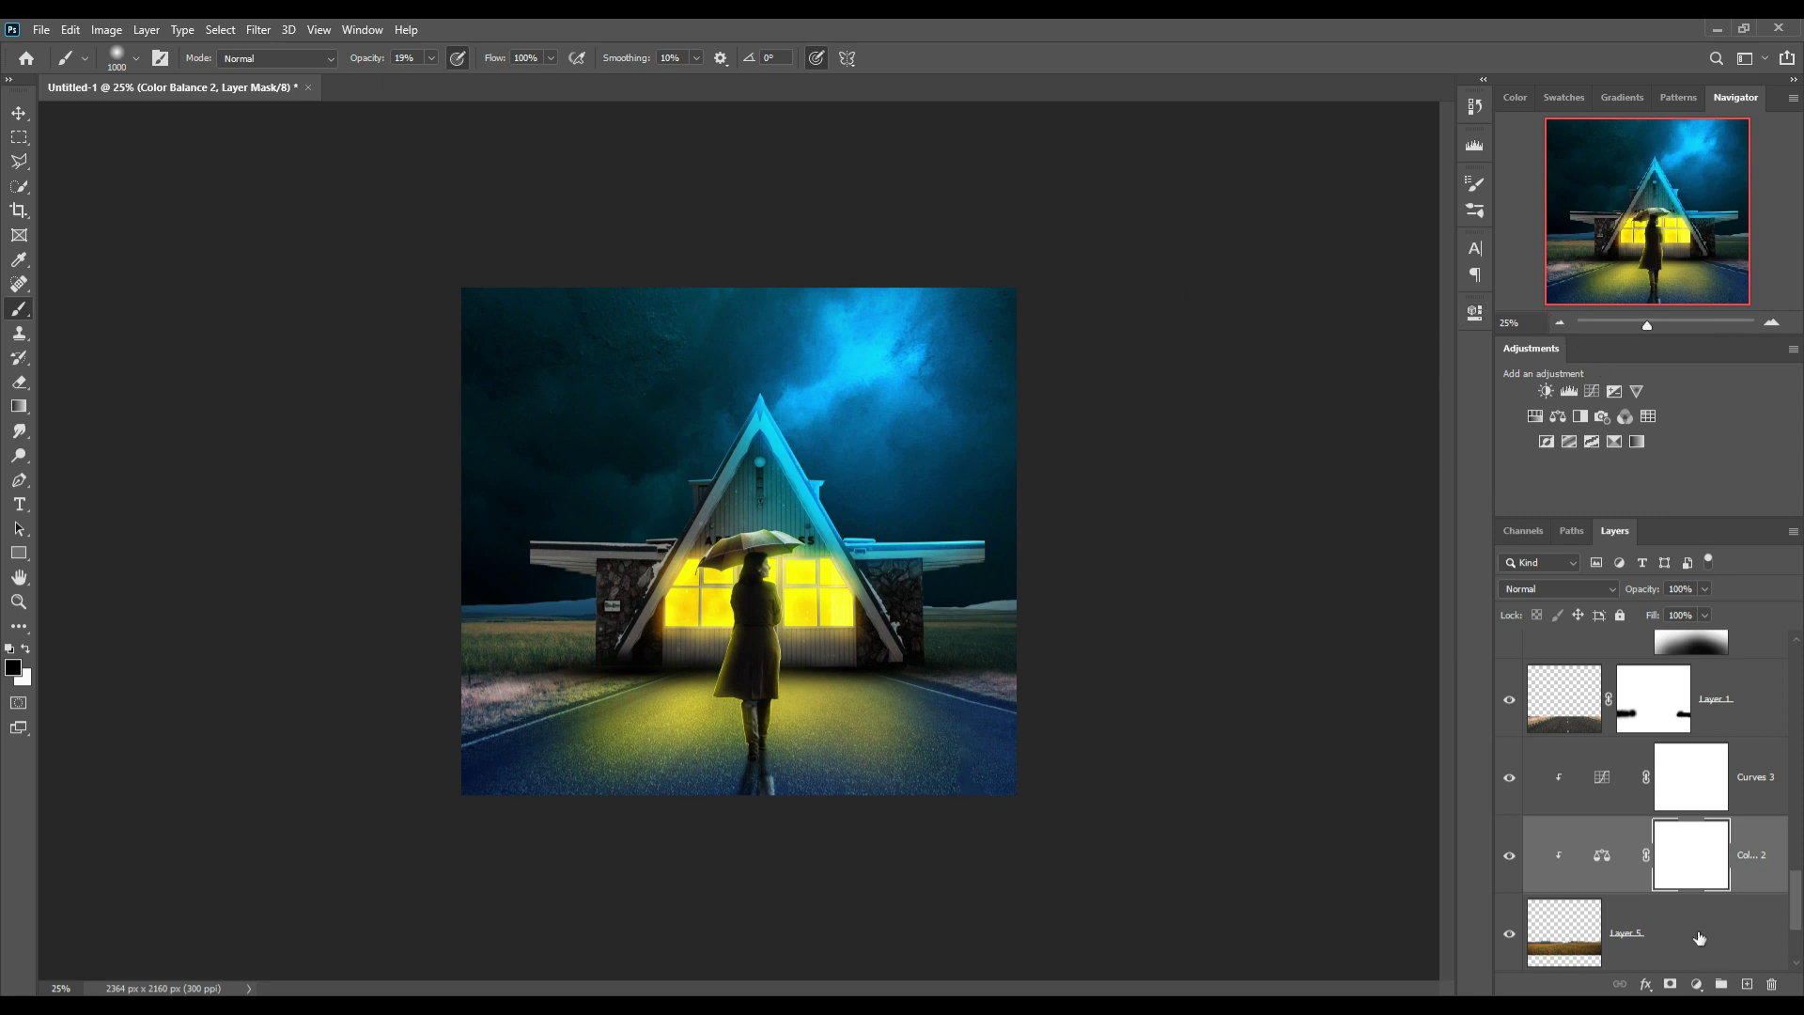
Add a clipped Exposure adjustment at −0.94 to darken the field further.
{"action": "left_click", "coordinate": [1653, 933]}
{"action": "left_click", "coordinate": [1697, 984]}
{"action": "left_click", "coordinate": [1690, 744]}
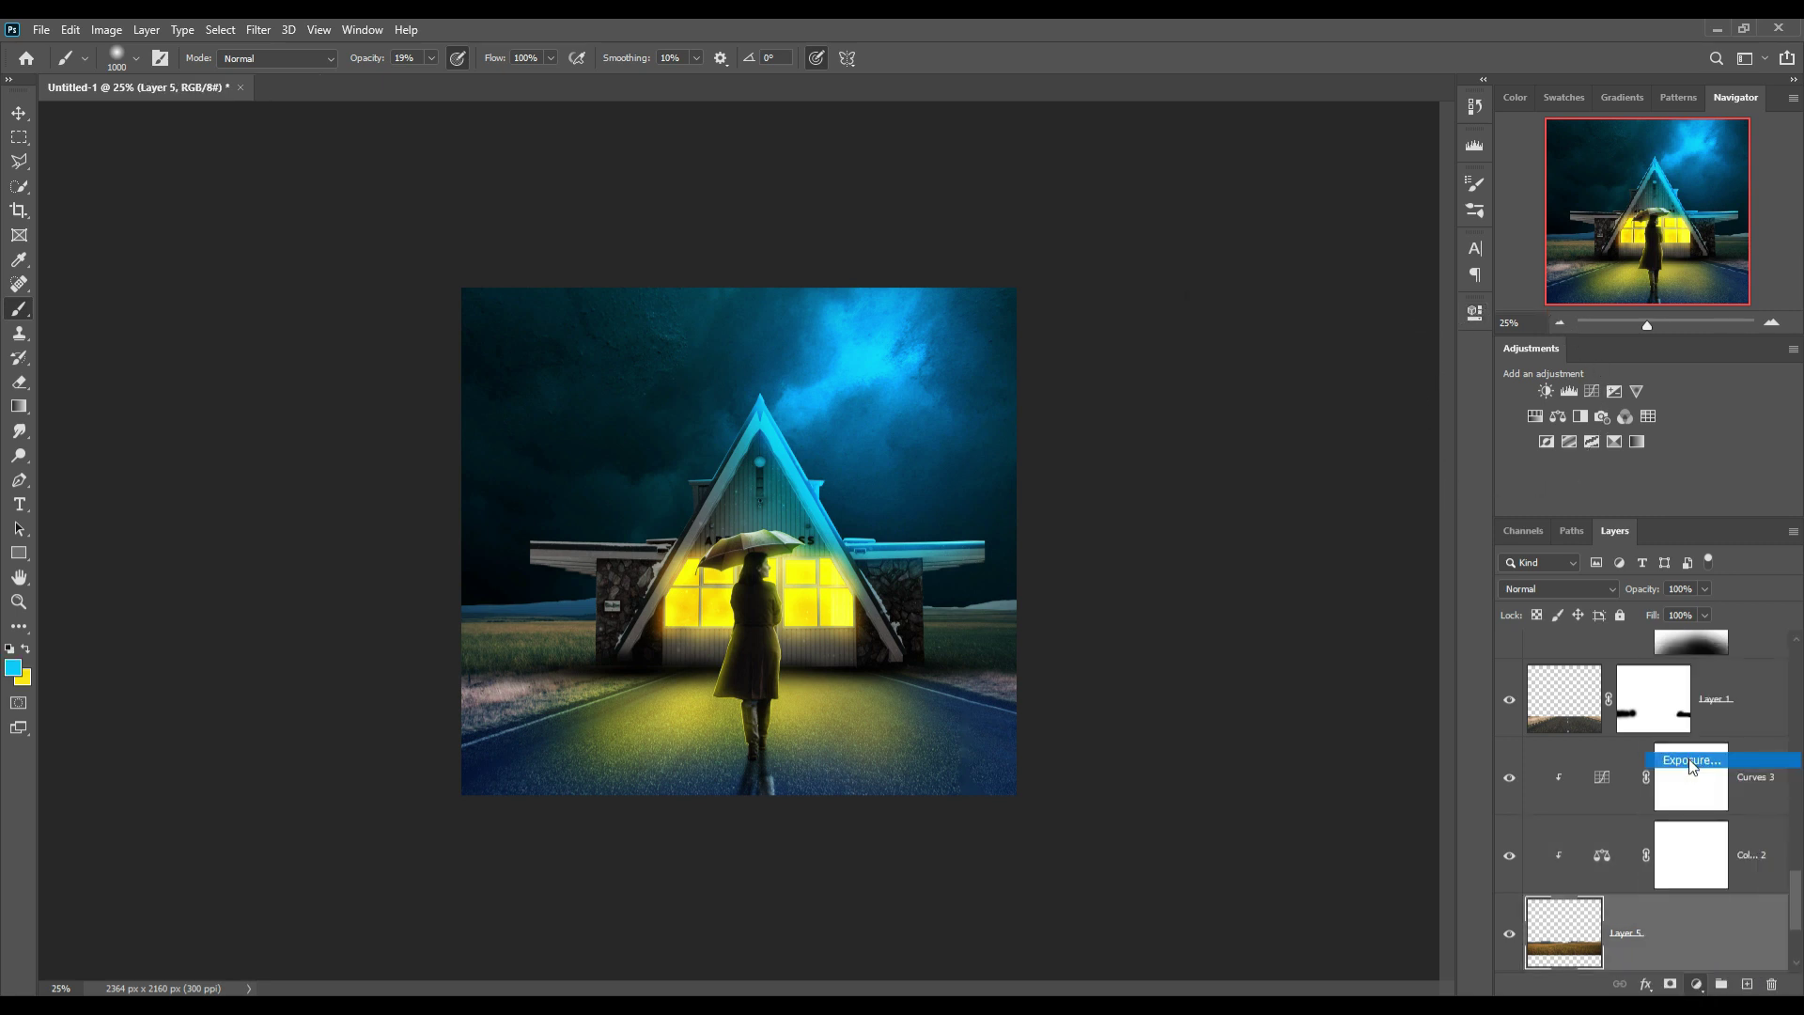
{"action": "left_click_drag", "start_coordinate": [1315, 414], "coordinate": [1306, 419]}
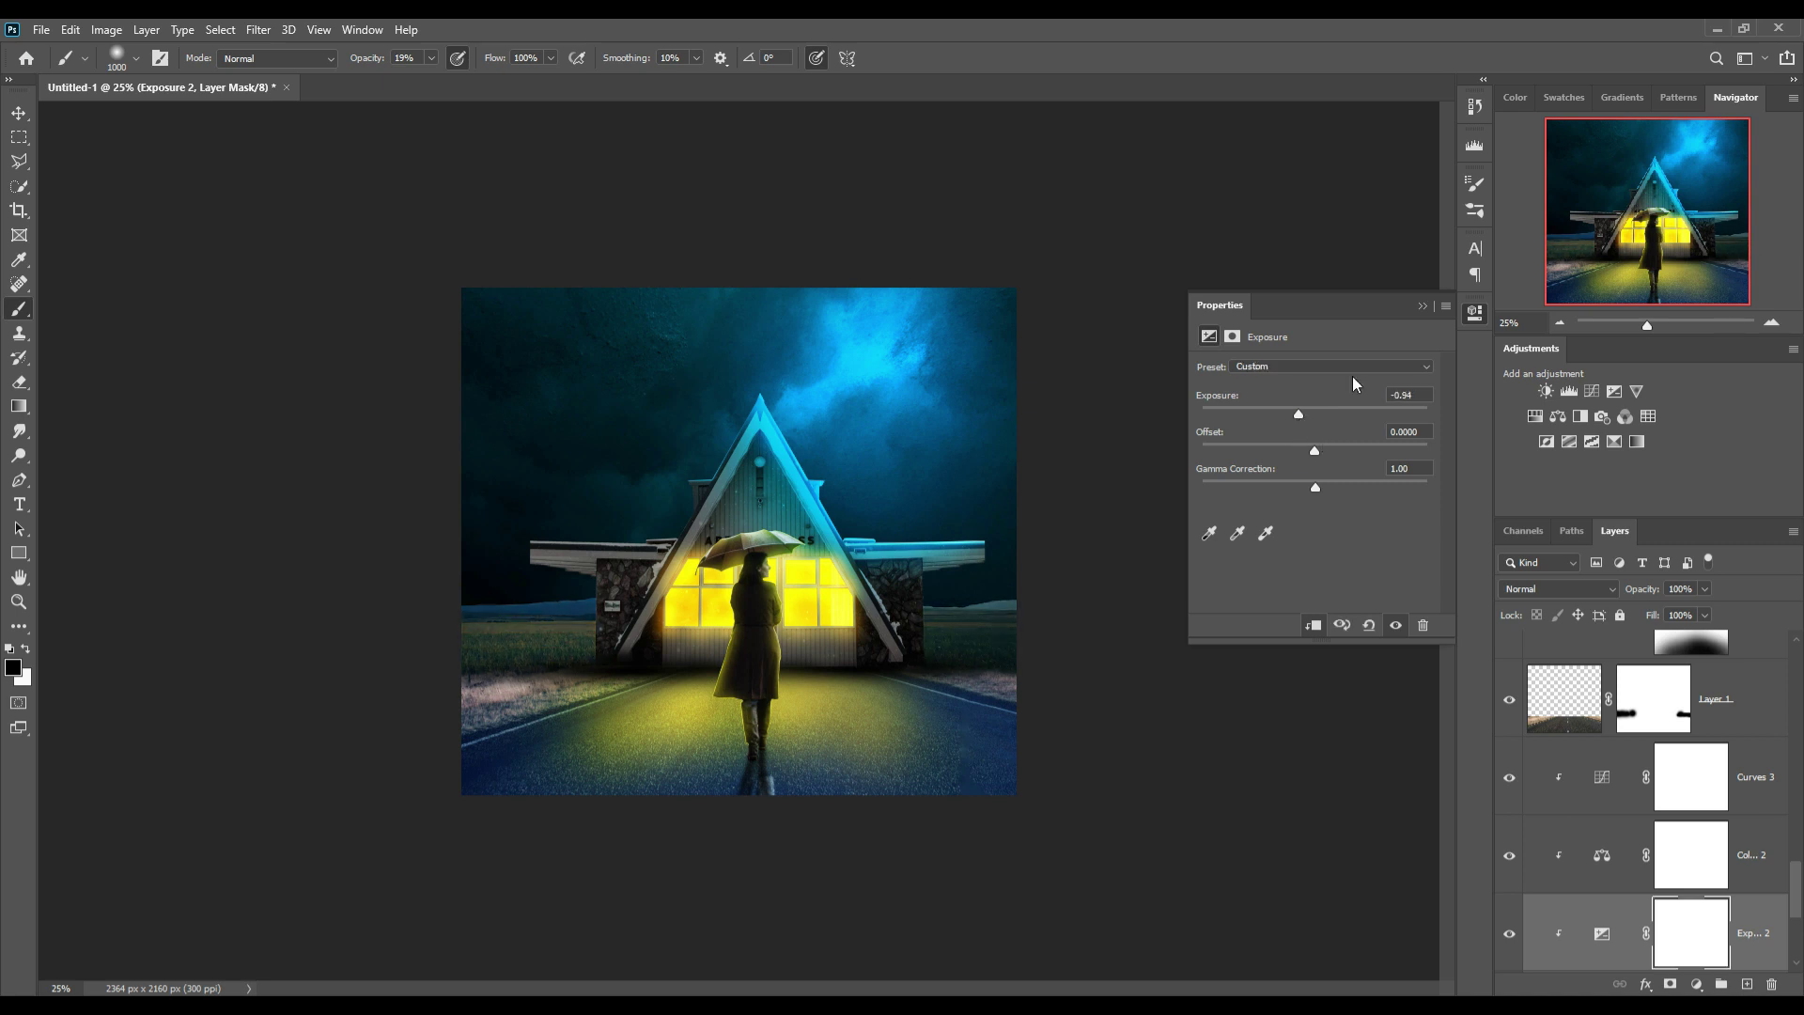
{"action": "left_click", "coordinate": [1423, 307]}
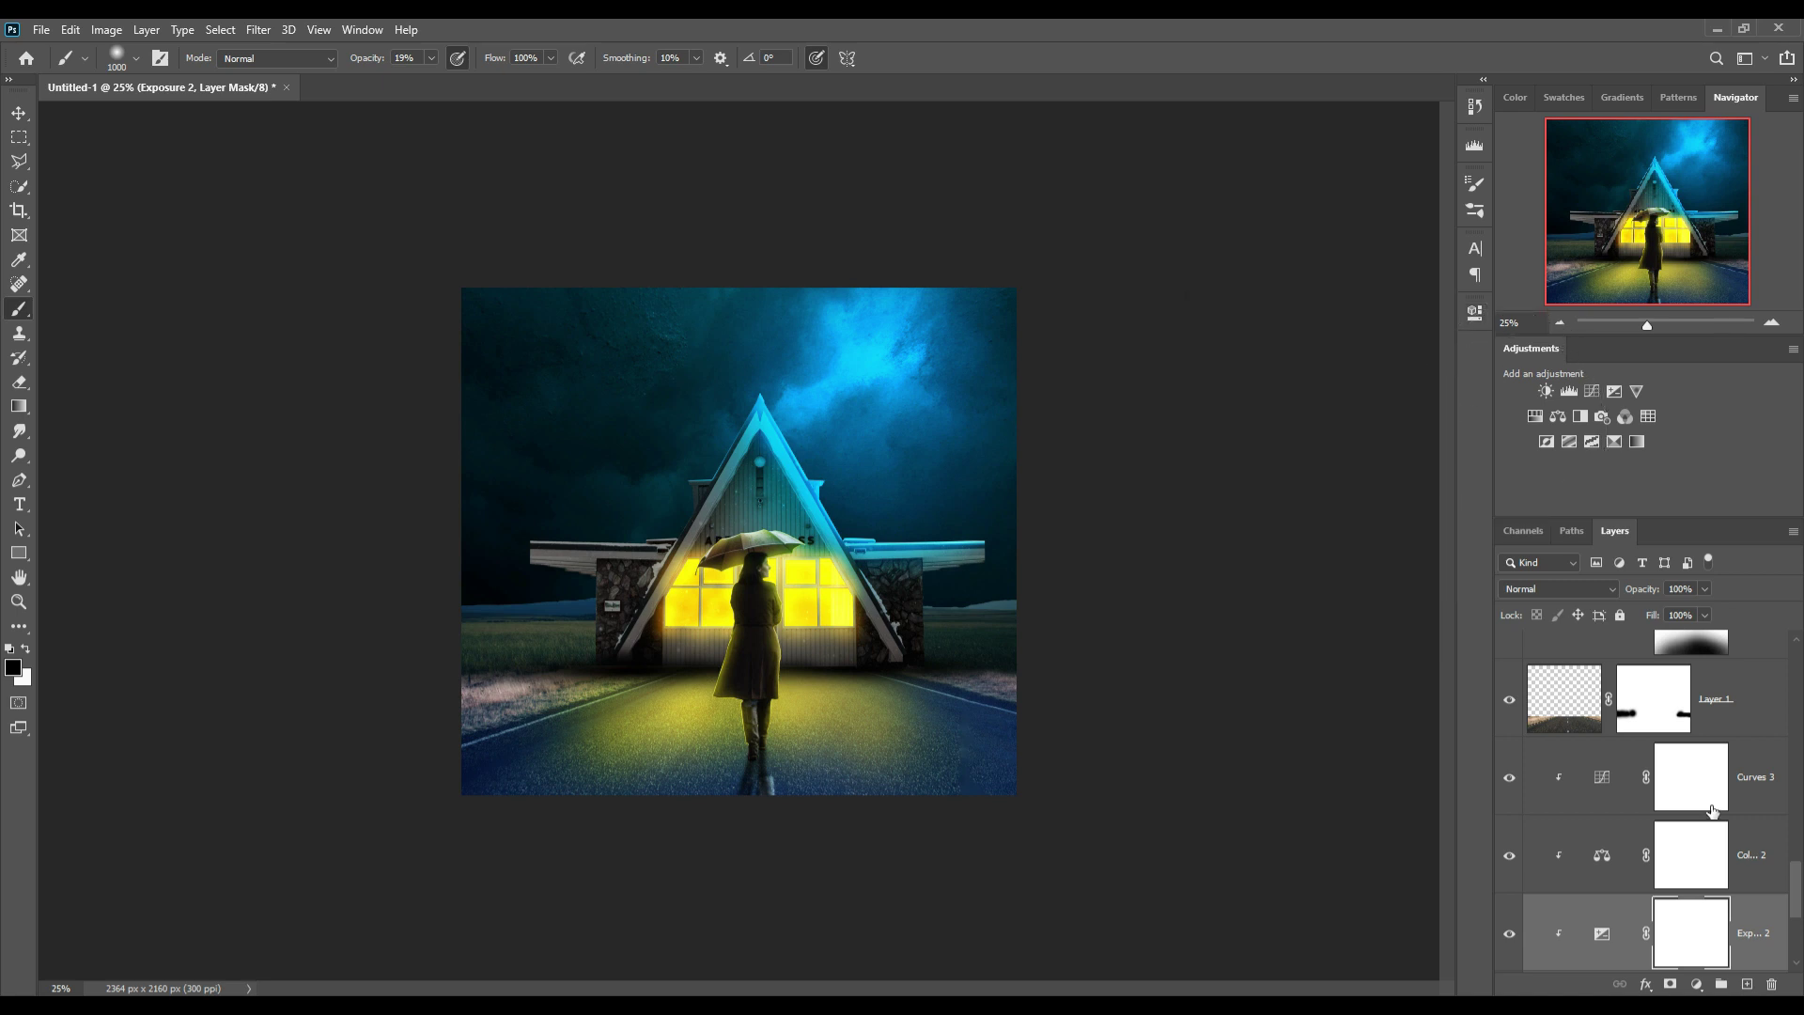
{"action": "left_click", "coordinate": [1760, 707]}
{"action": "scroll", "coordinate": [1760, 706], "scroll_direction": "up", "scroll_amount": 1}
Add an Exposure 3 adjustment that darkens the road.
{"action": "scroll", "coordinate": [1760, 706], "scroll_direction": "up", "scroll_amount": 2}
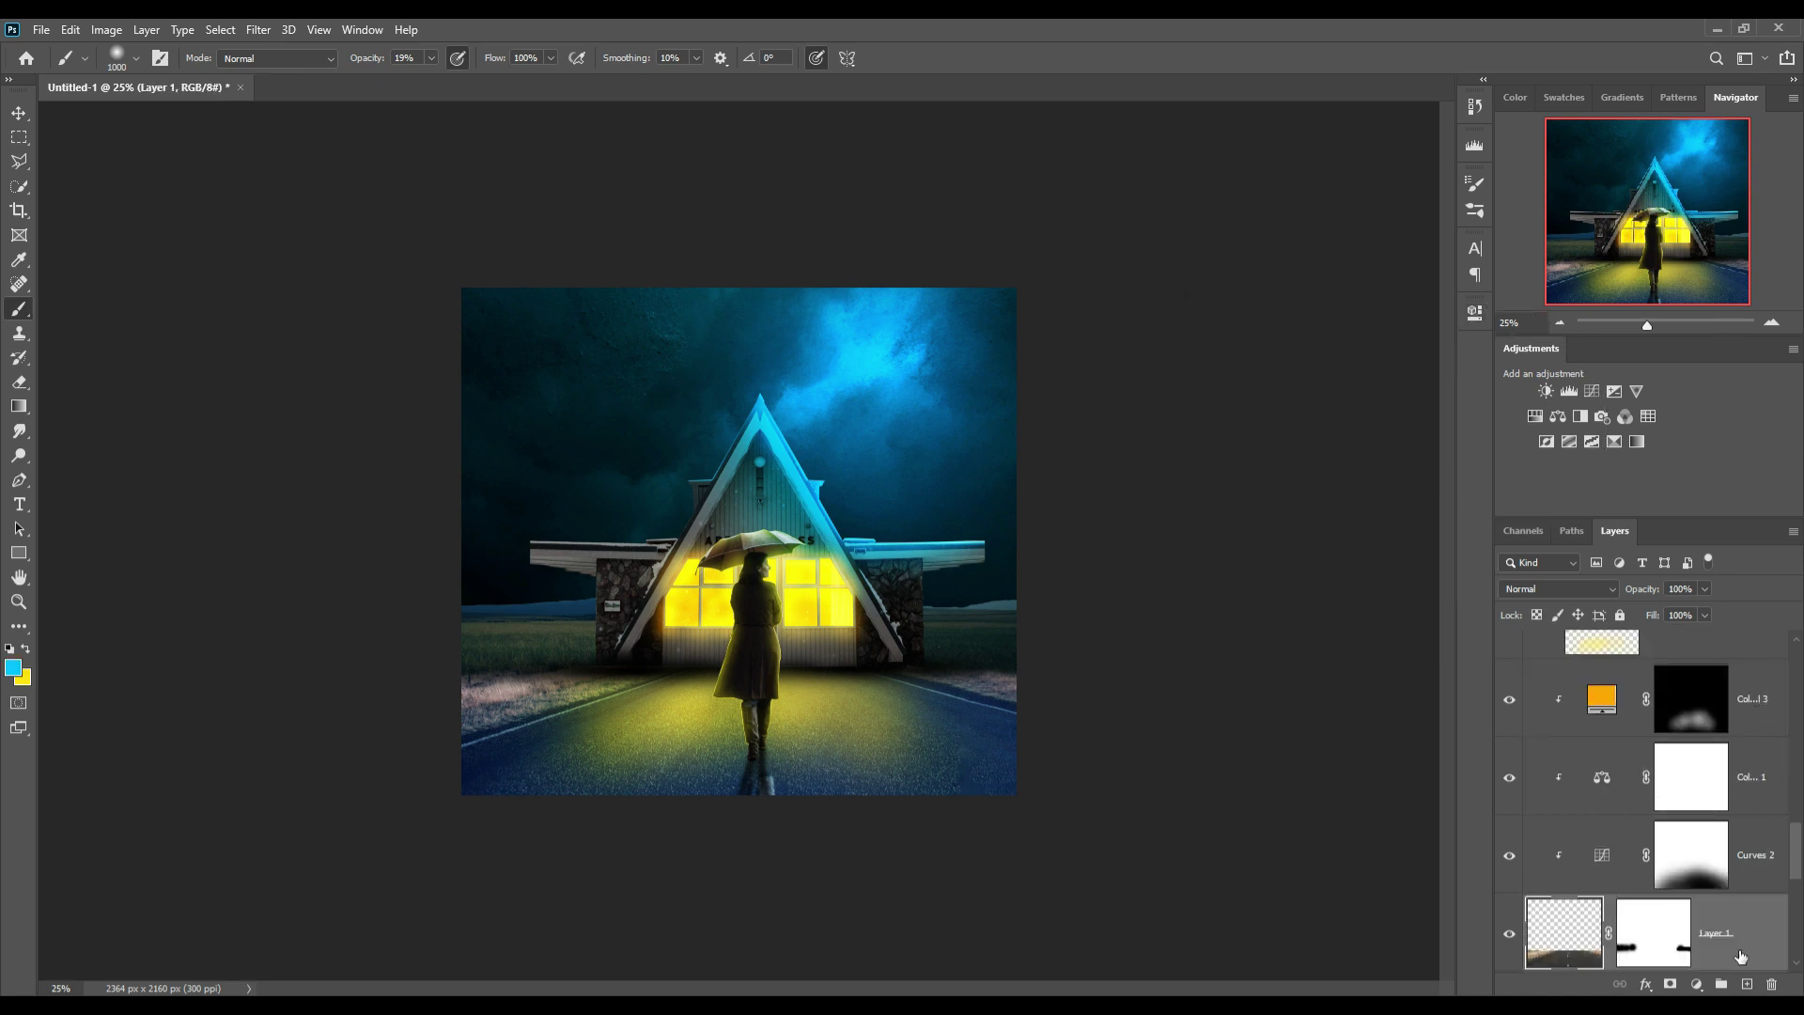
{"action": "left_click", "coordinate": [1697, 990]}
{"action": "left_click", "coordinate": [1692, 757]}
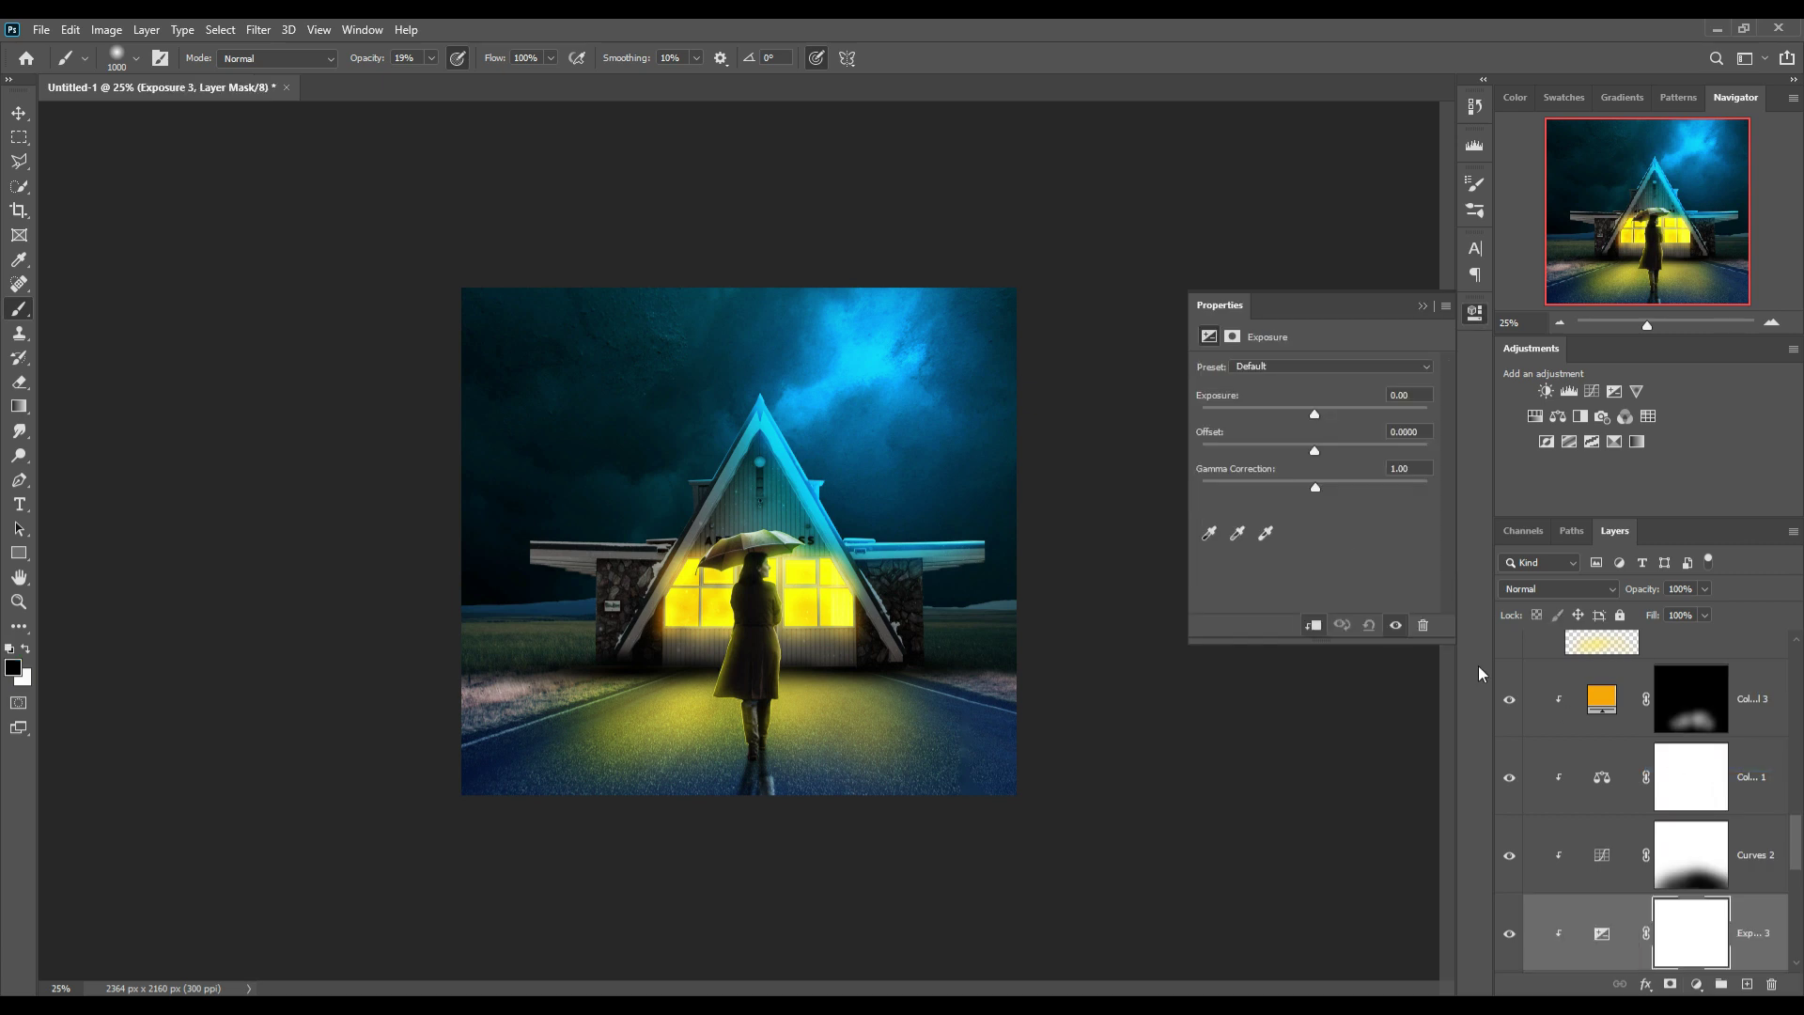
{"action": "left_click_drag", "start_coordinate": [1313, 415], "coordinate": [1287, 416]}
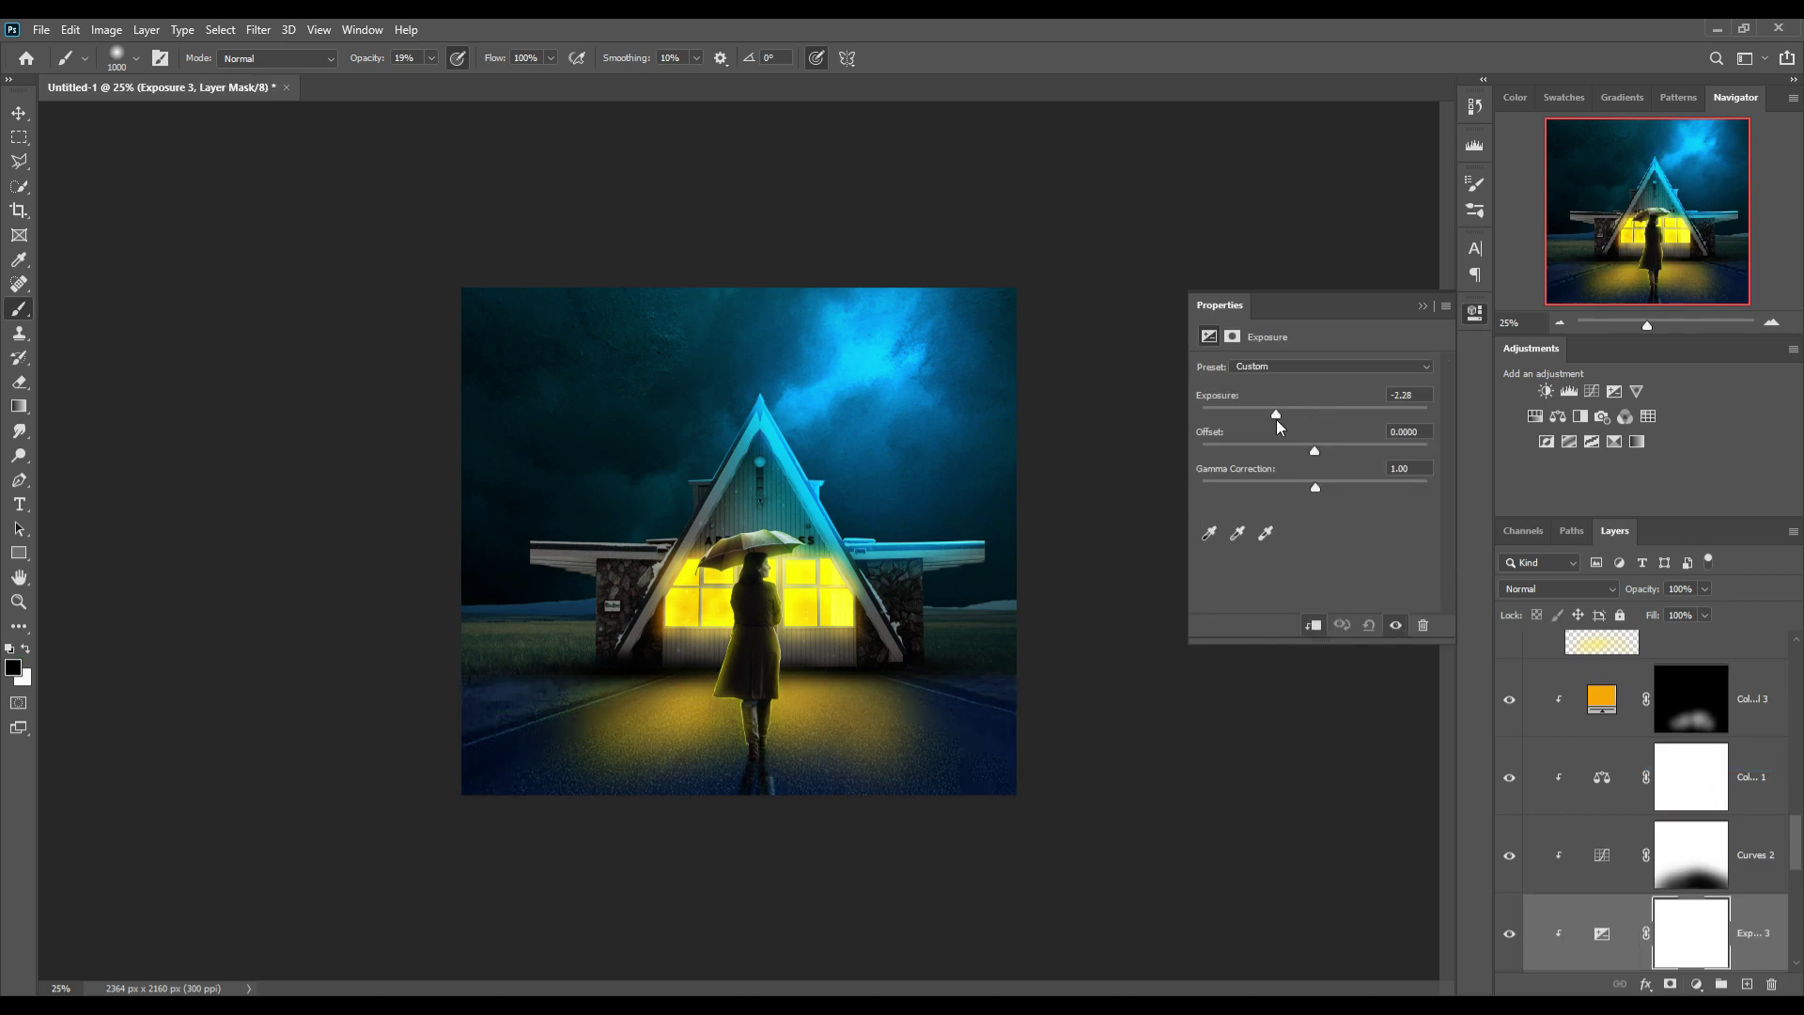
{"action": "left_click", "coordinate": [1476, 313]}
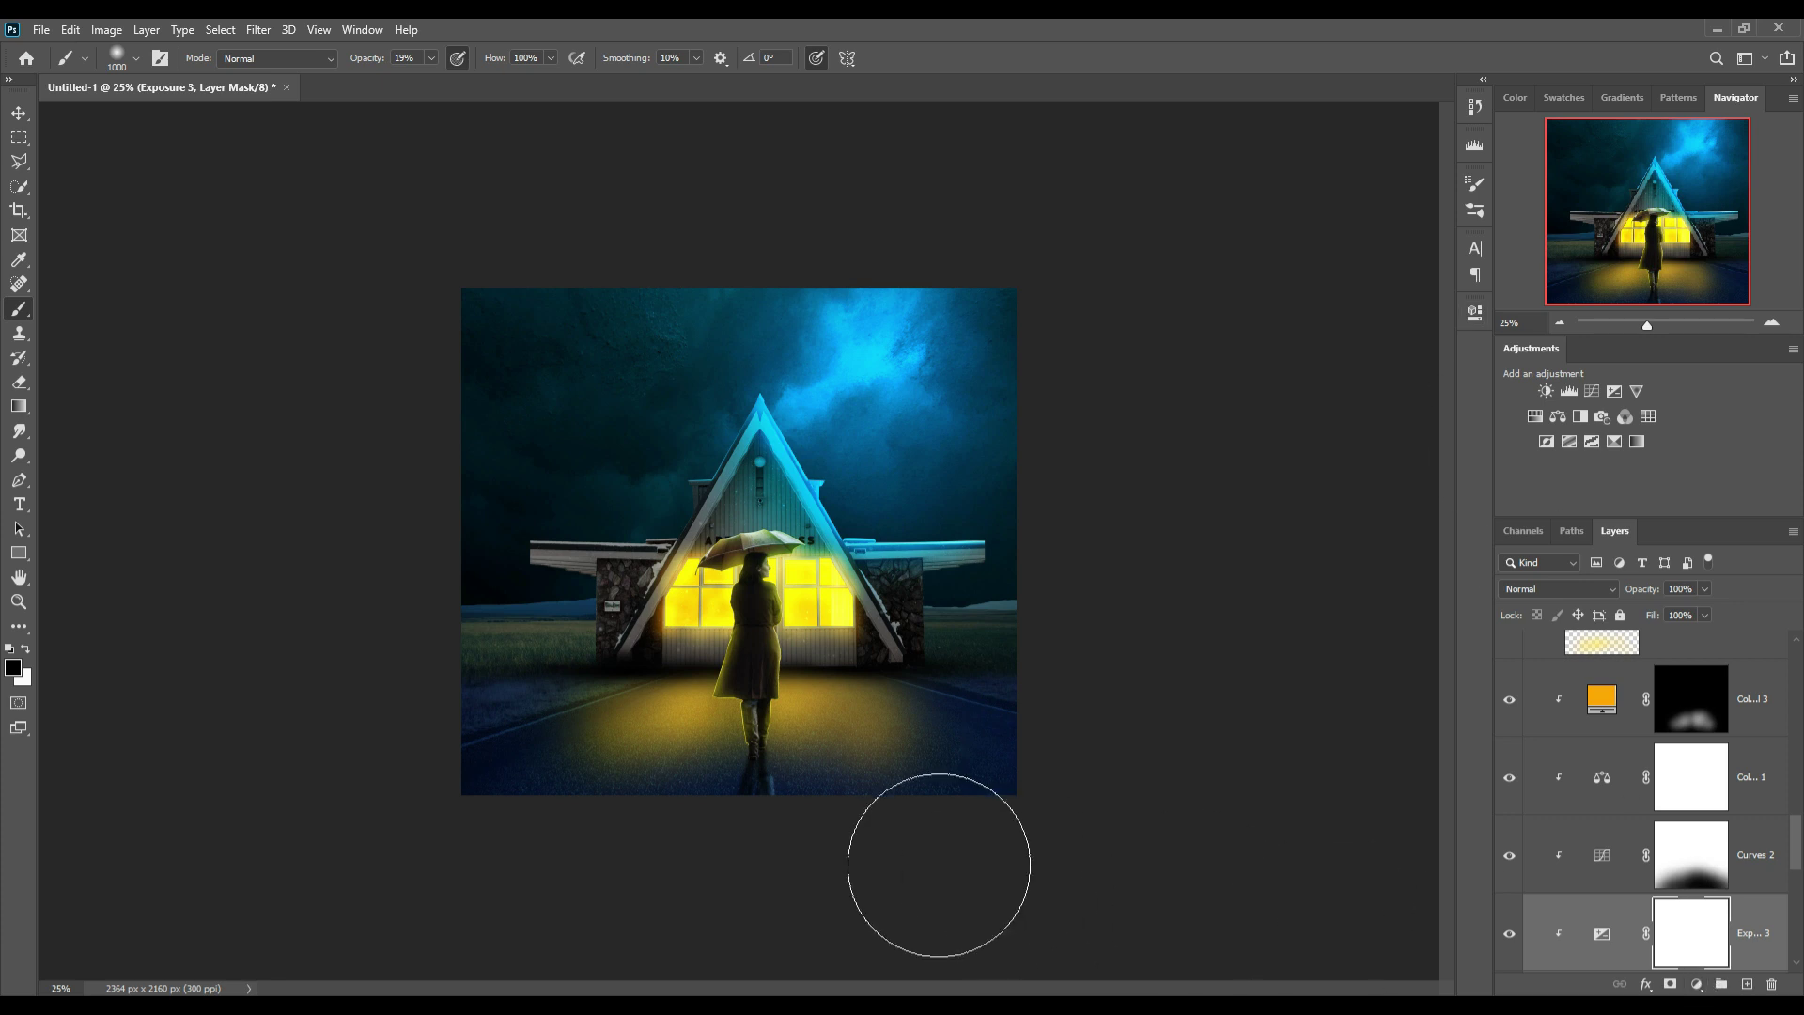
Paint black with a 200 px, 100% brush into its mask around the woman's feet.
{"action": "left_click", "coordinate": [796, 858]}
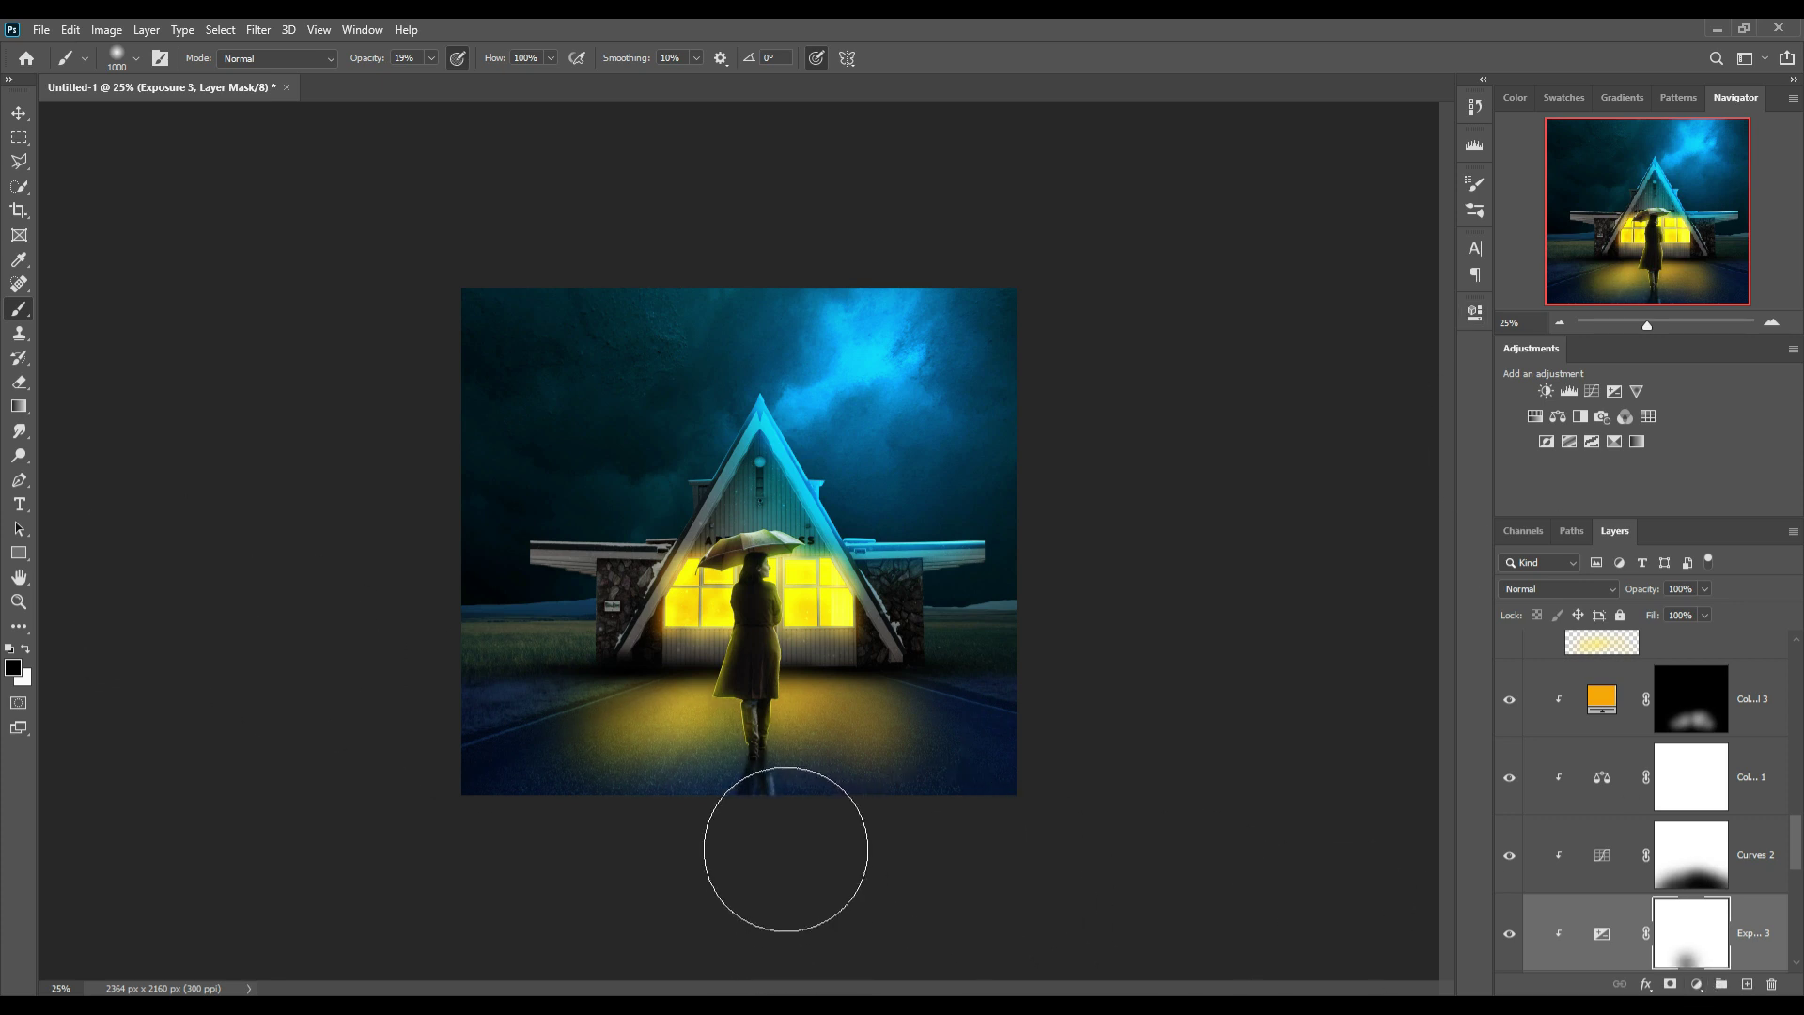
{"action": "key", "text": "bracketleft"}
{"action": "key", "text": "bracketleft"}
{"action": "key", "text": "bracketleft"}
{"action": "key", "text": "bracketleft"}
{"action": "key", "text": "bracketleft"}
{"action": "key", "text": "bracketleft"}
{"action": "key", "text": "bracketleft"}
{"action": "key", "text": "bracketleft"}
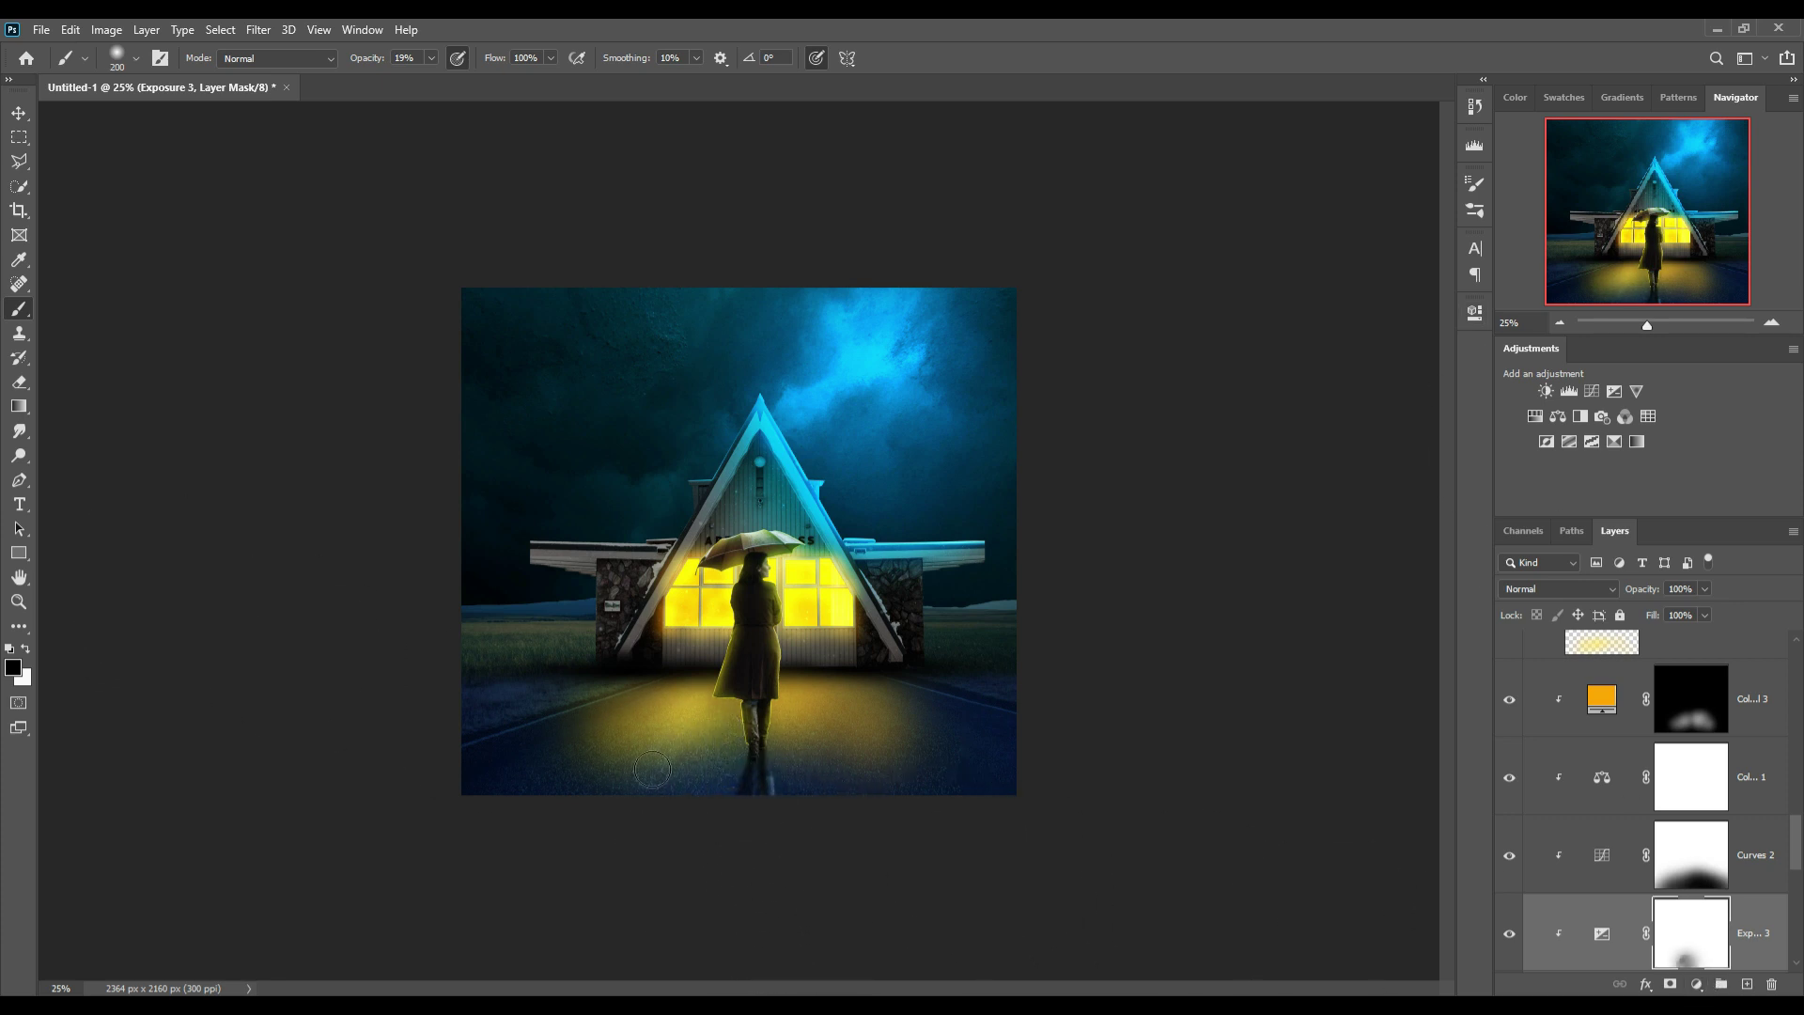
{"action": "mouse_move", "coordinate": [652, 772]}
{"action": "left_mouse_down"}
{"action": "mouse_move", "coordinate": [742, 710]}
{"action": "mouse_move", "coordinate": [672, 725]}
{"action": "mouse_move", "coordinate": [697, 706]}
{"action": "left_mouse_up"}
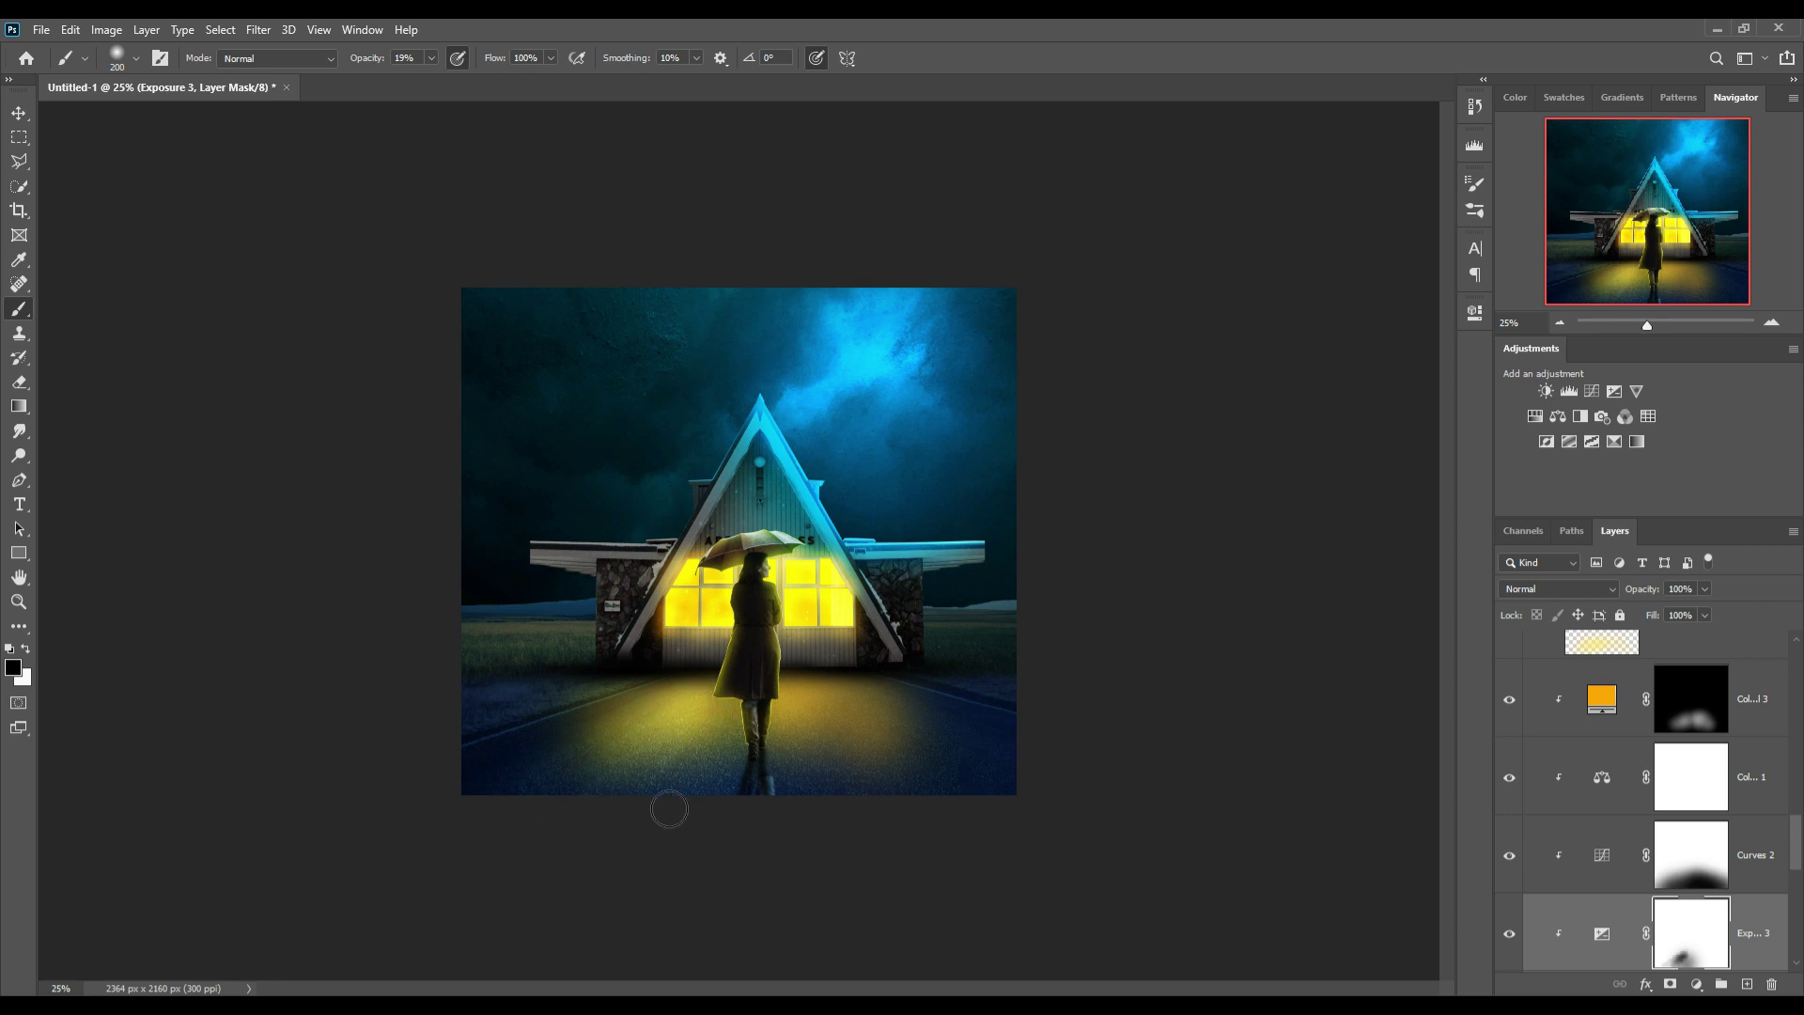
{"action": "left_click_drag", "start_coordinate": [431, 59], "coordinate": [549, 90]}
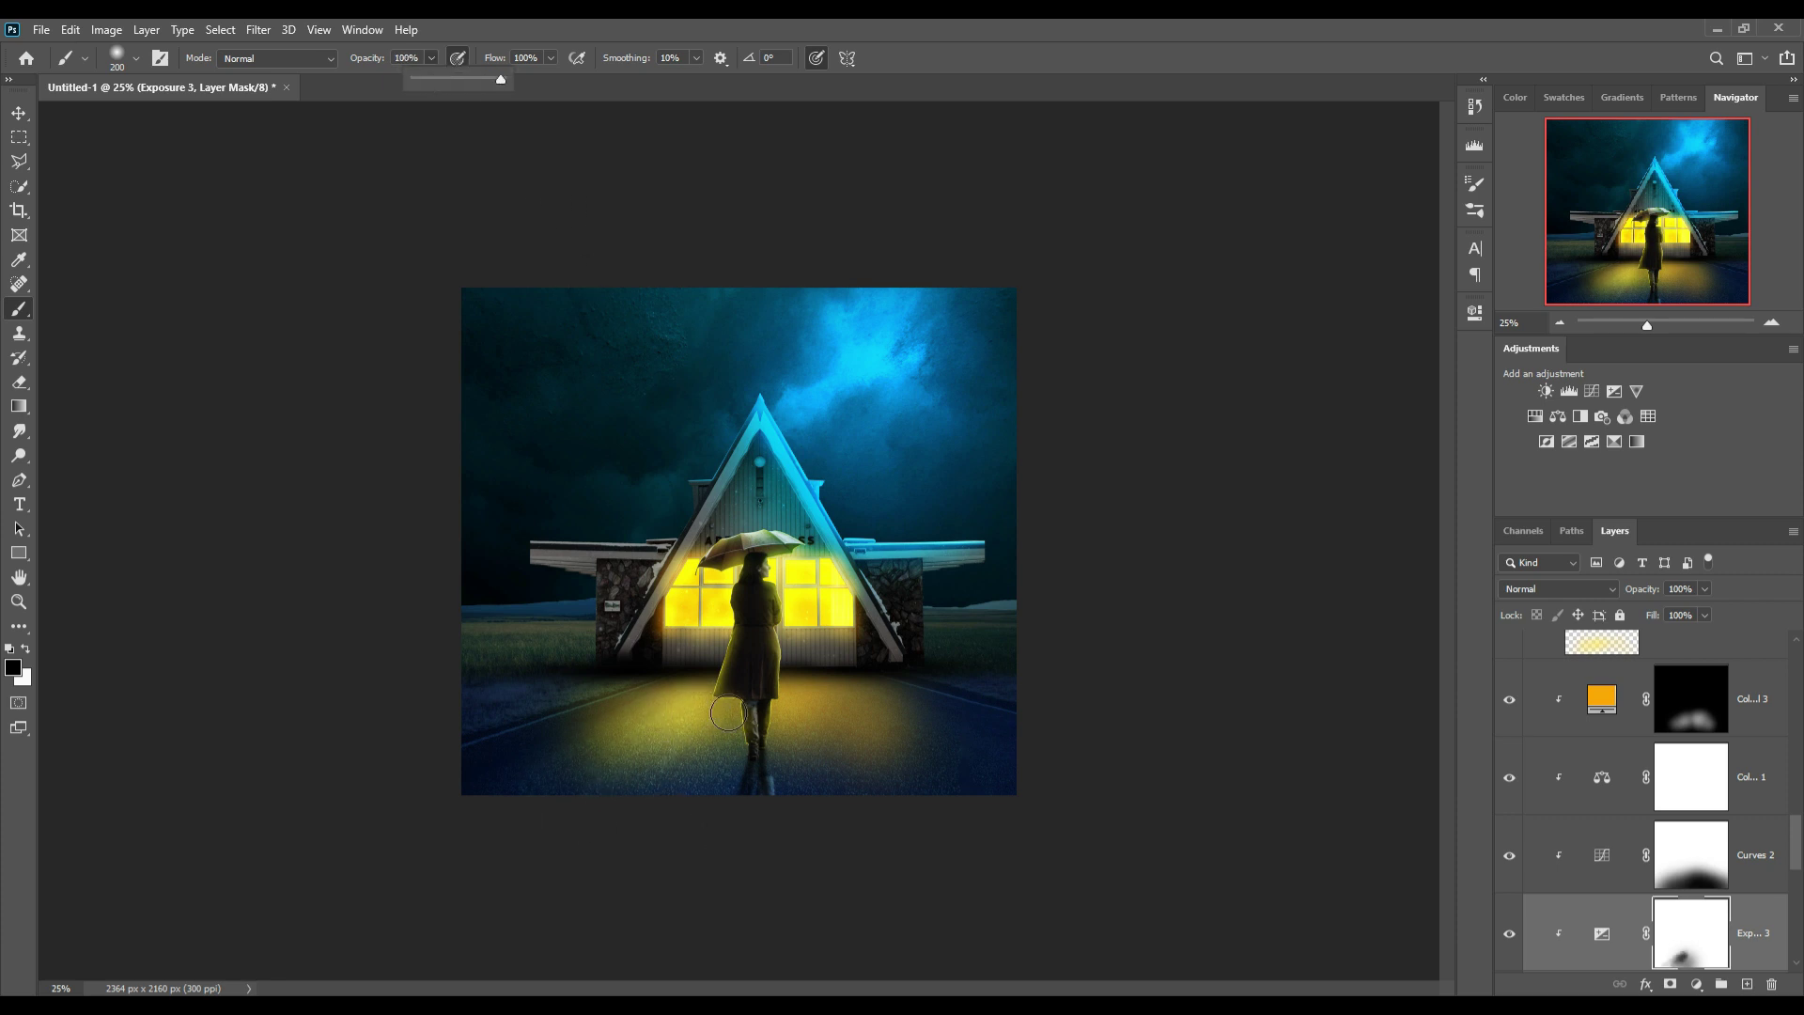
{"action": "mouse_move", "coordinate": [705, 707]}
{"action": "left_mouse_down"}
{"action": "mouse_move", "coordinate": [611, 768]}
{"action": "mouse_move", "coordinate": [762, 704]}
{"action": "mouse_move", "coordinate": [798, 701]}
{"action": "mouse_move", "coordinate": [870, 763]}
{"action": "mouse_move", "coordinate": [874, 724]}
{"action": "mouse_move", "coordinate": [898, 732]}
{"action": "left_mouse_up"}
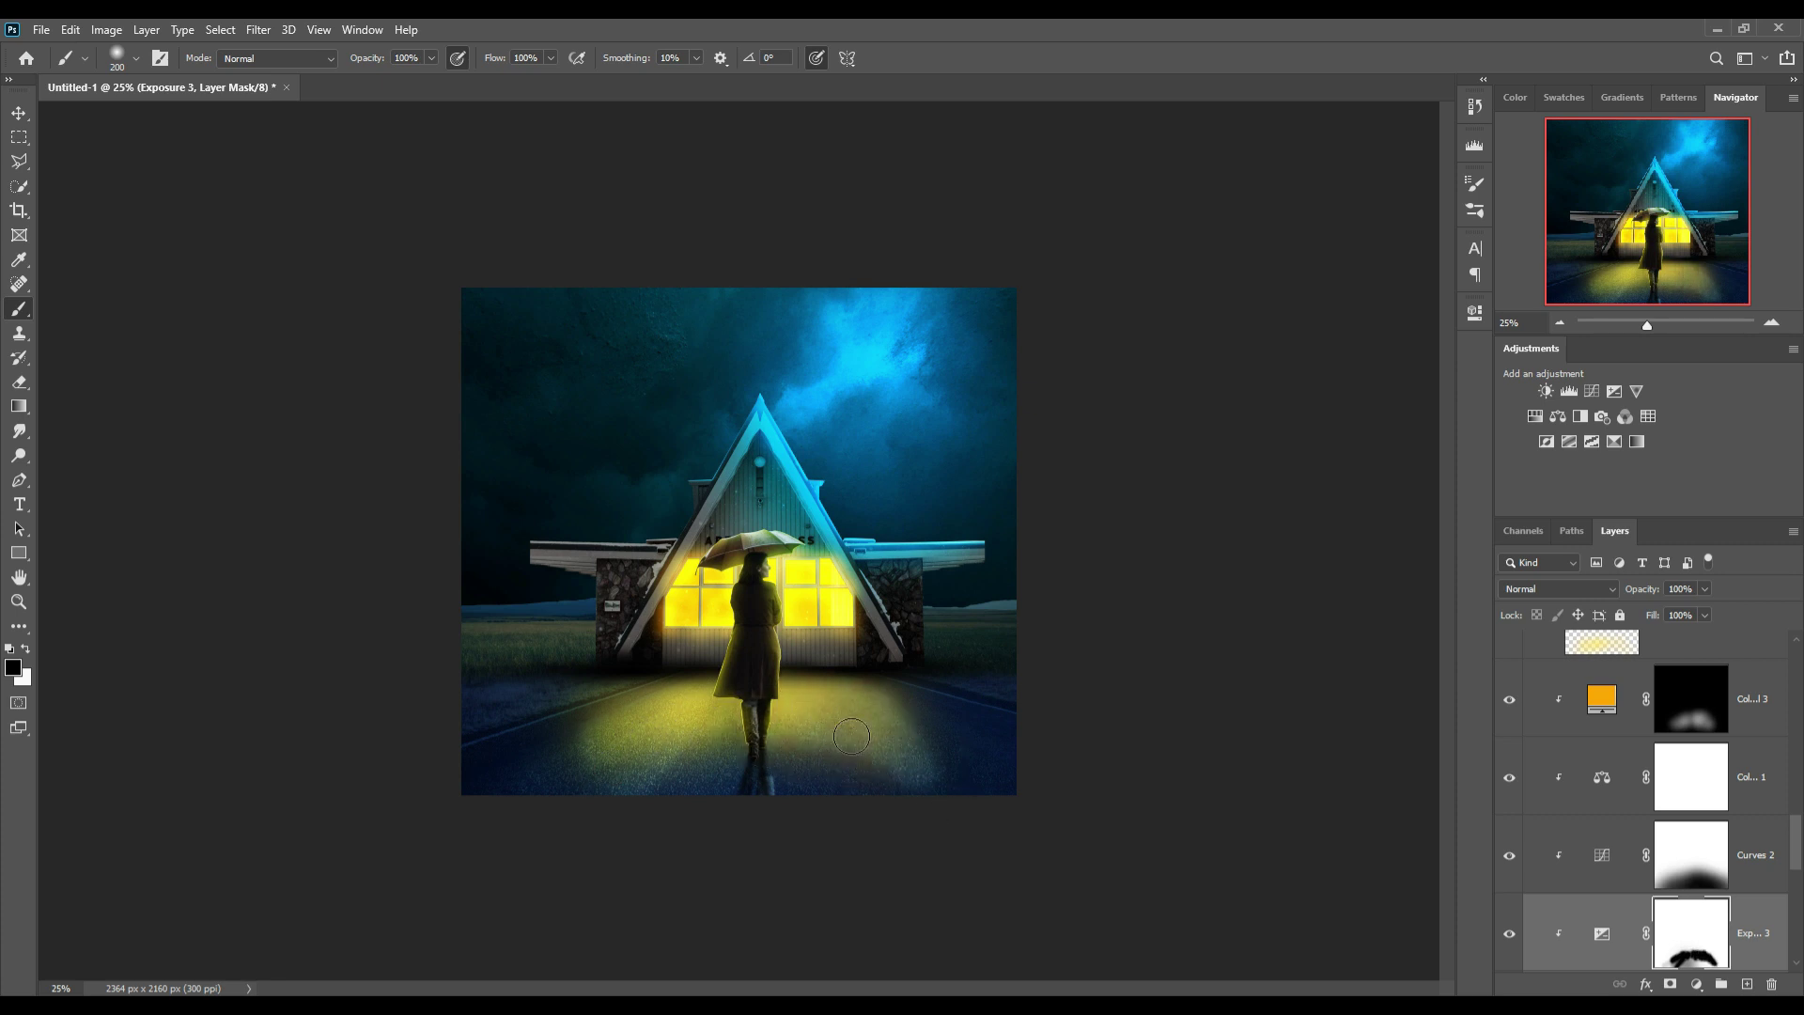
{"action": "key", "text": "ctrl+z"}
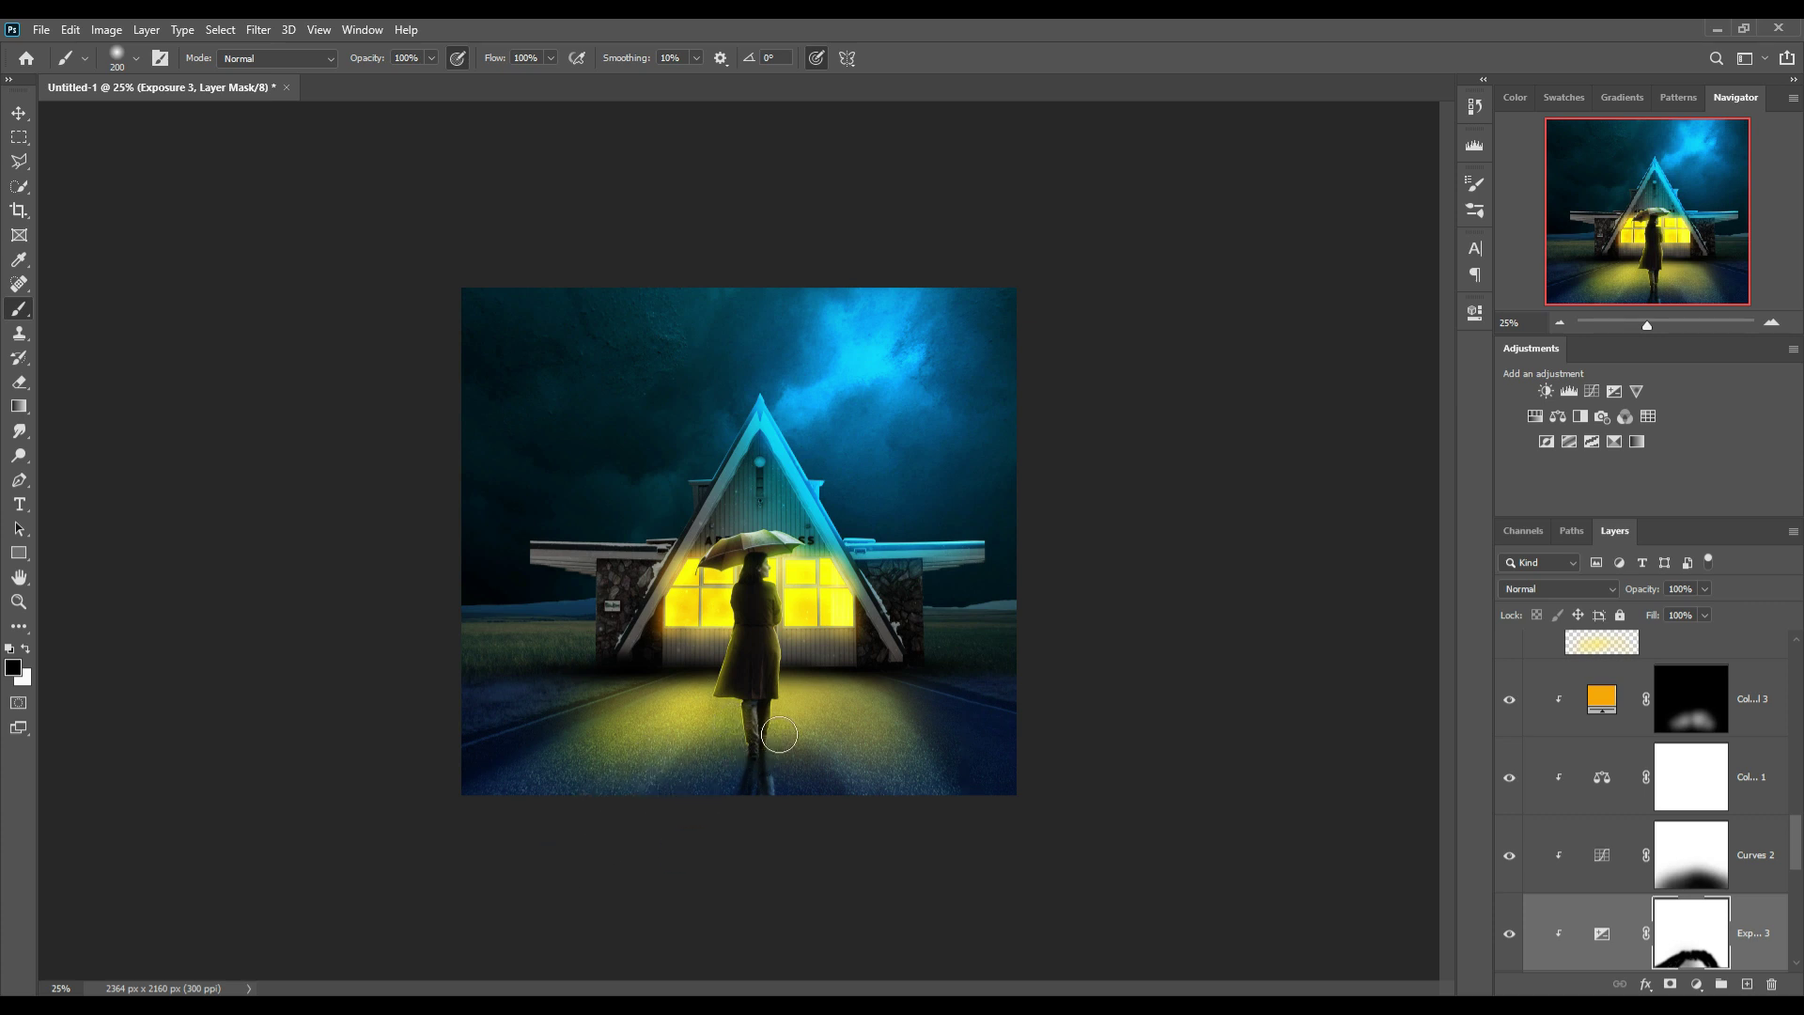
{"action": "key", "text": "v"}
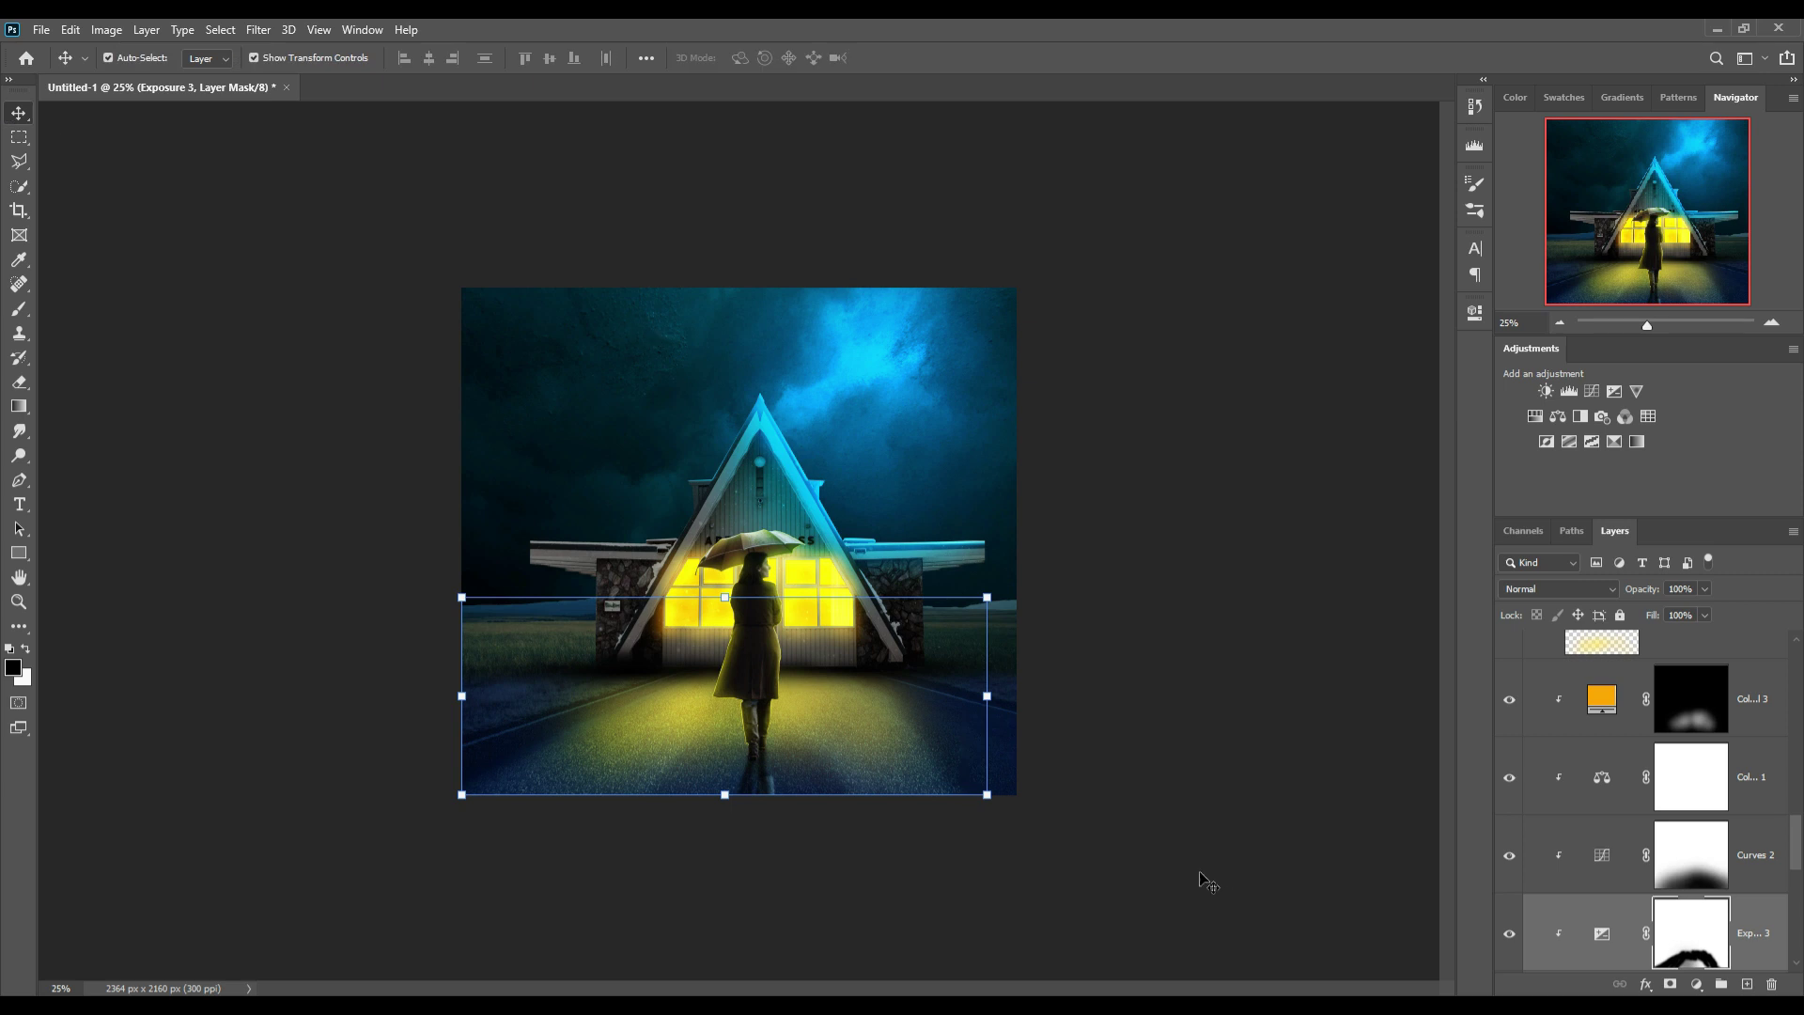
Change the Color Fill 5 rim light's blend mode from Linear Dodge to Color Dodge.
{"action": "scroll", "coordinate": [1679, 817], "scroll_direction": "up", "scroll_amount": 1}
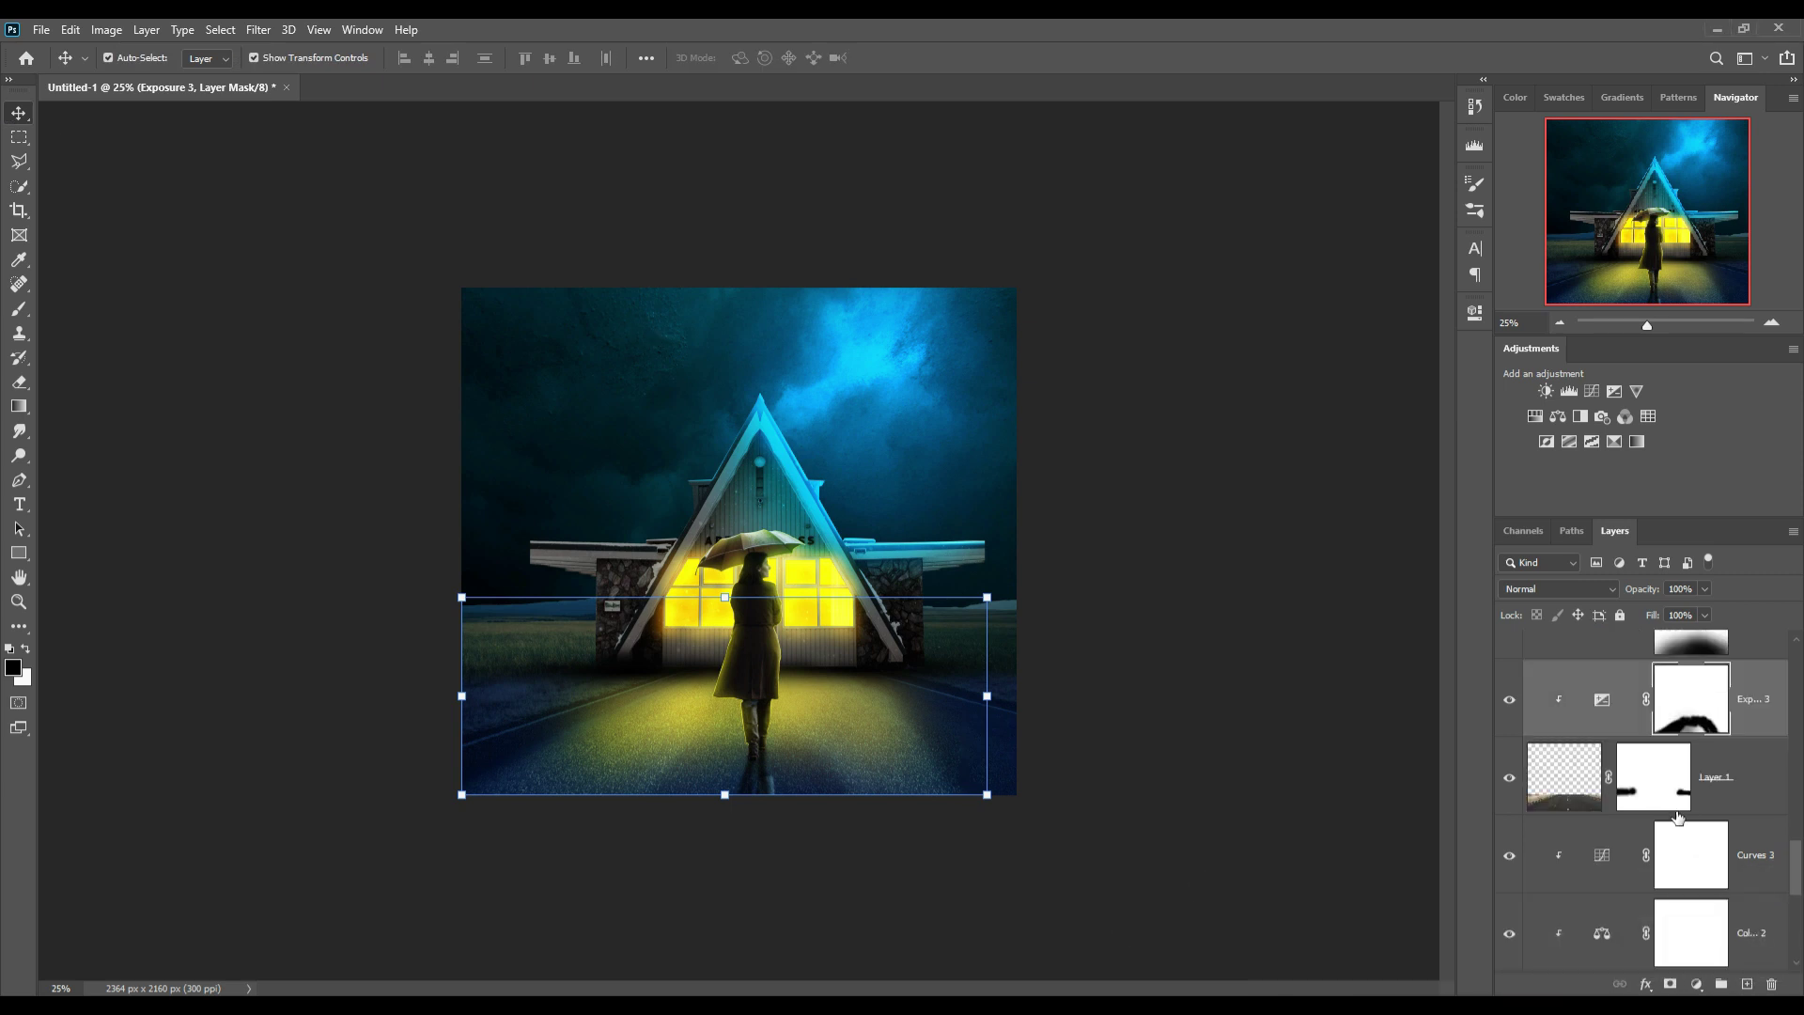
{"action": "scroll", "coordinate": [1679, 818], "scroll_direction": "up", "scroll_amount": 2}
{"action": "scroll", "coordinate": [1679, 818], "scroll_direction": "up", "scroll_amount": 1}
{"action": "left_click", "coordinate": [1616, 857]}
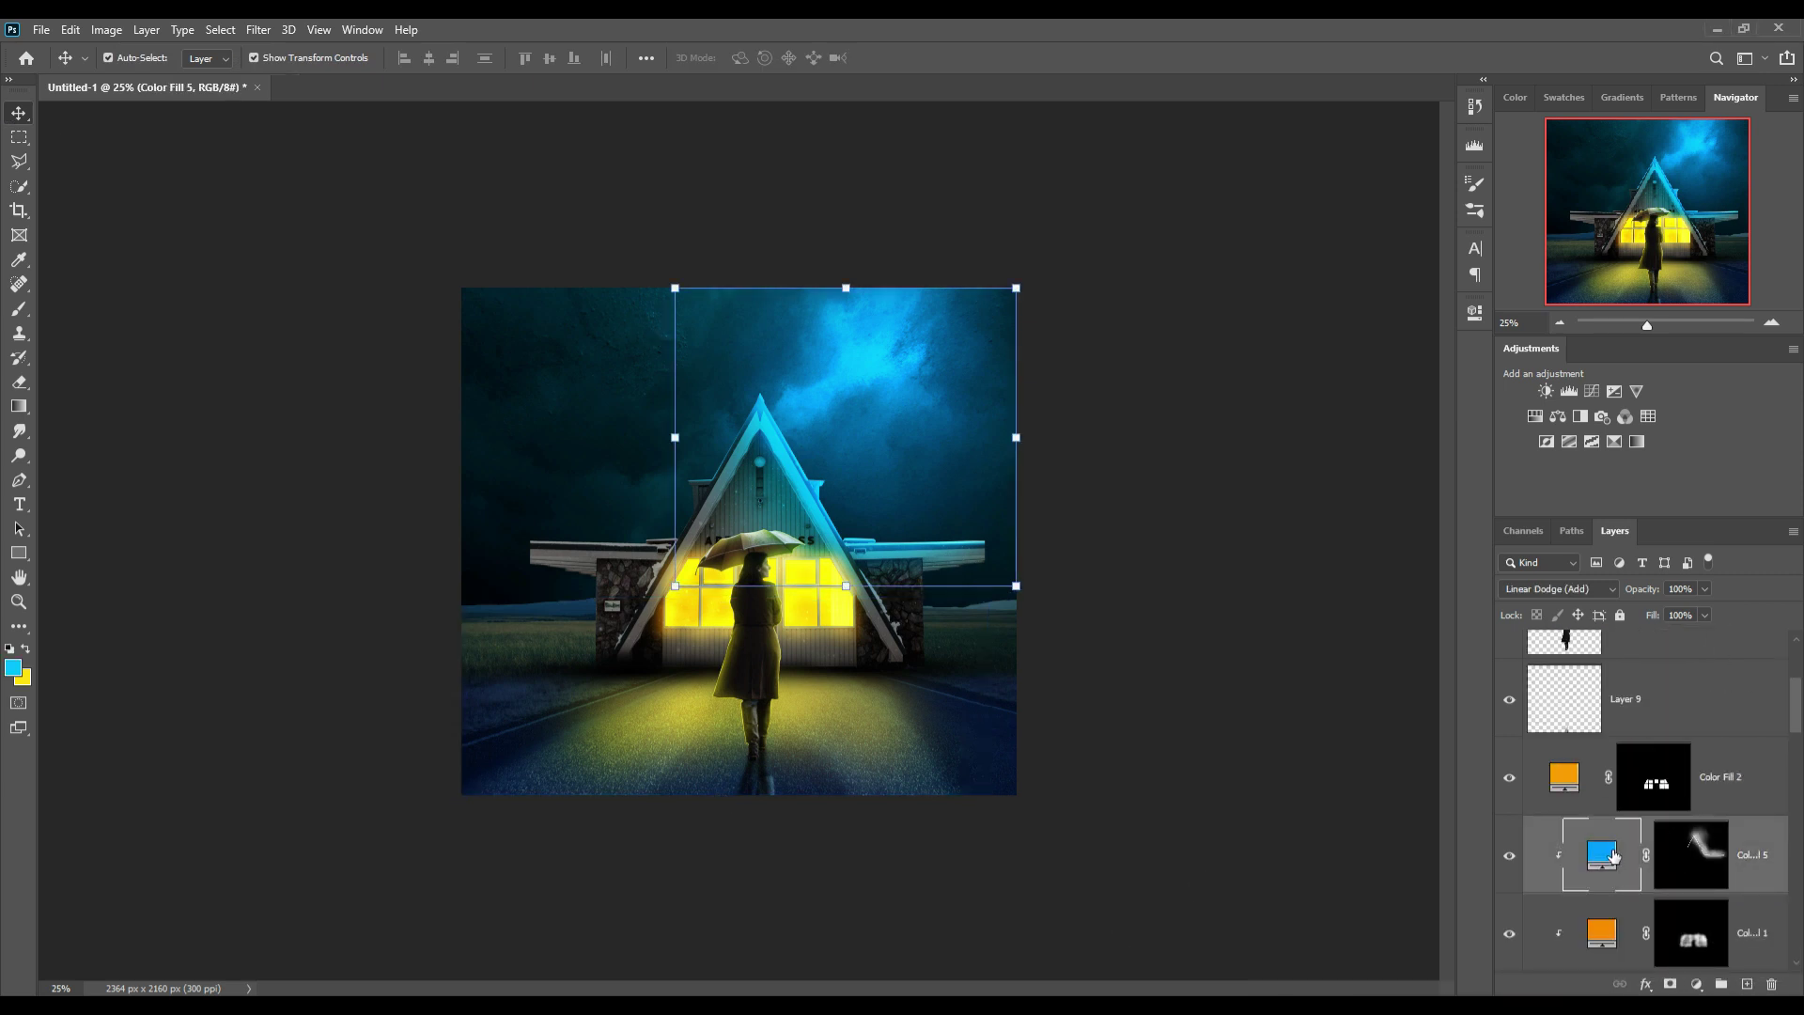
{"action": "left_click", "coordinate": [1601, 594]}
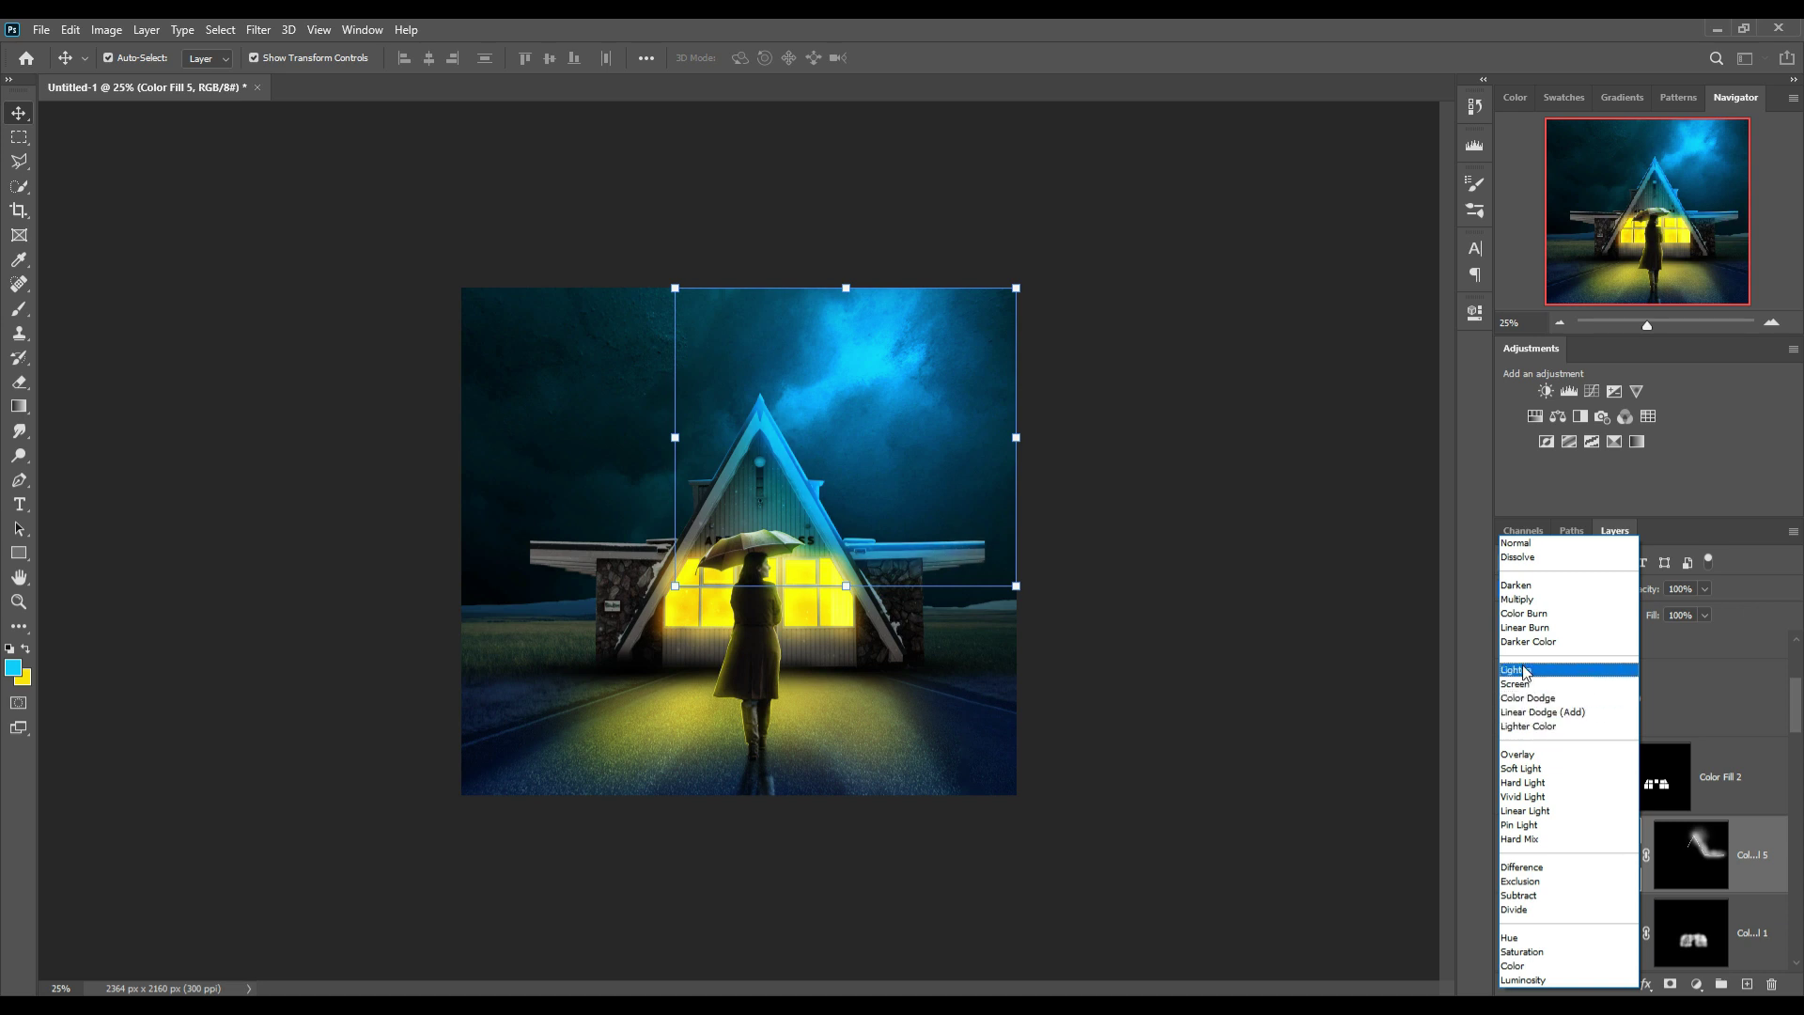
{"action": "left_click", "coordinate": [1529, 700]}
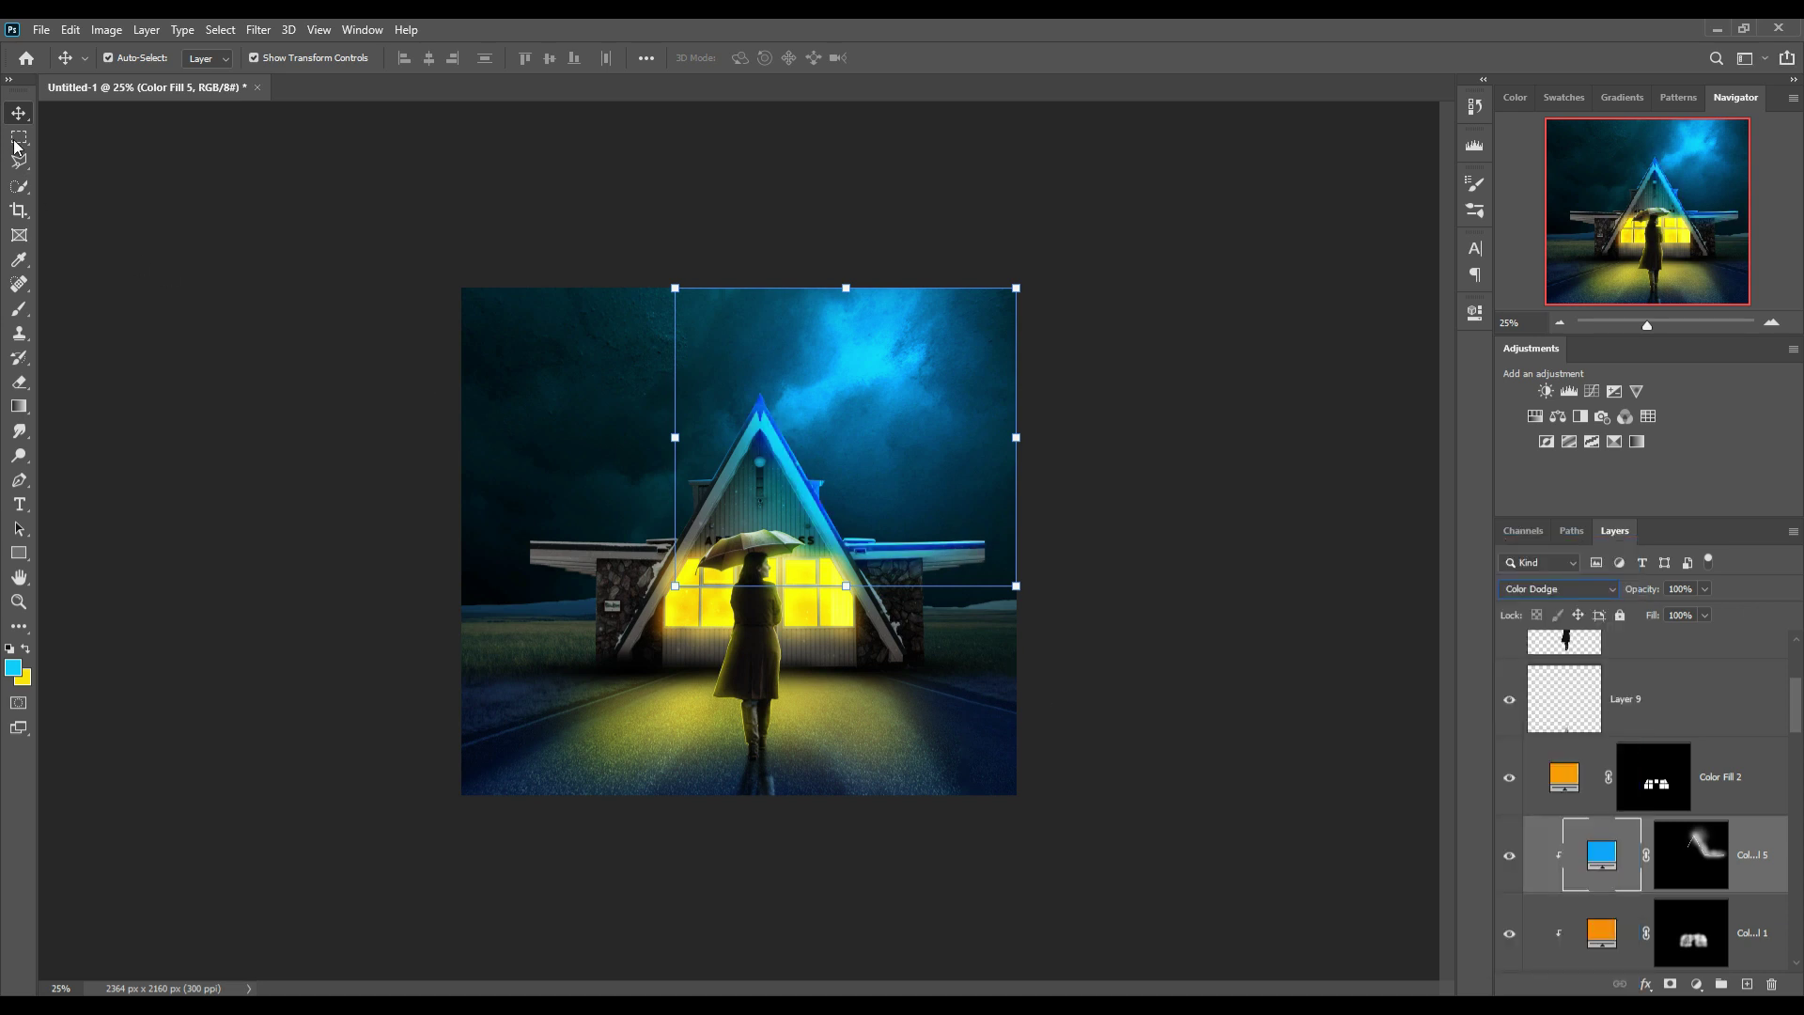
{"action": "scroll", "coordinate": [1654, 733], "scroll_direction": "up", "scroll_amount": 3}
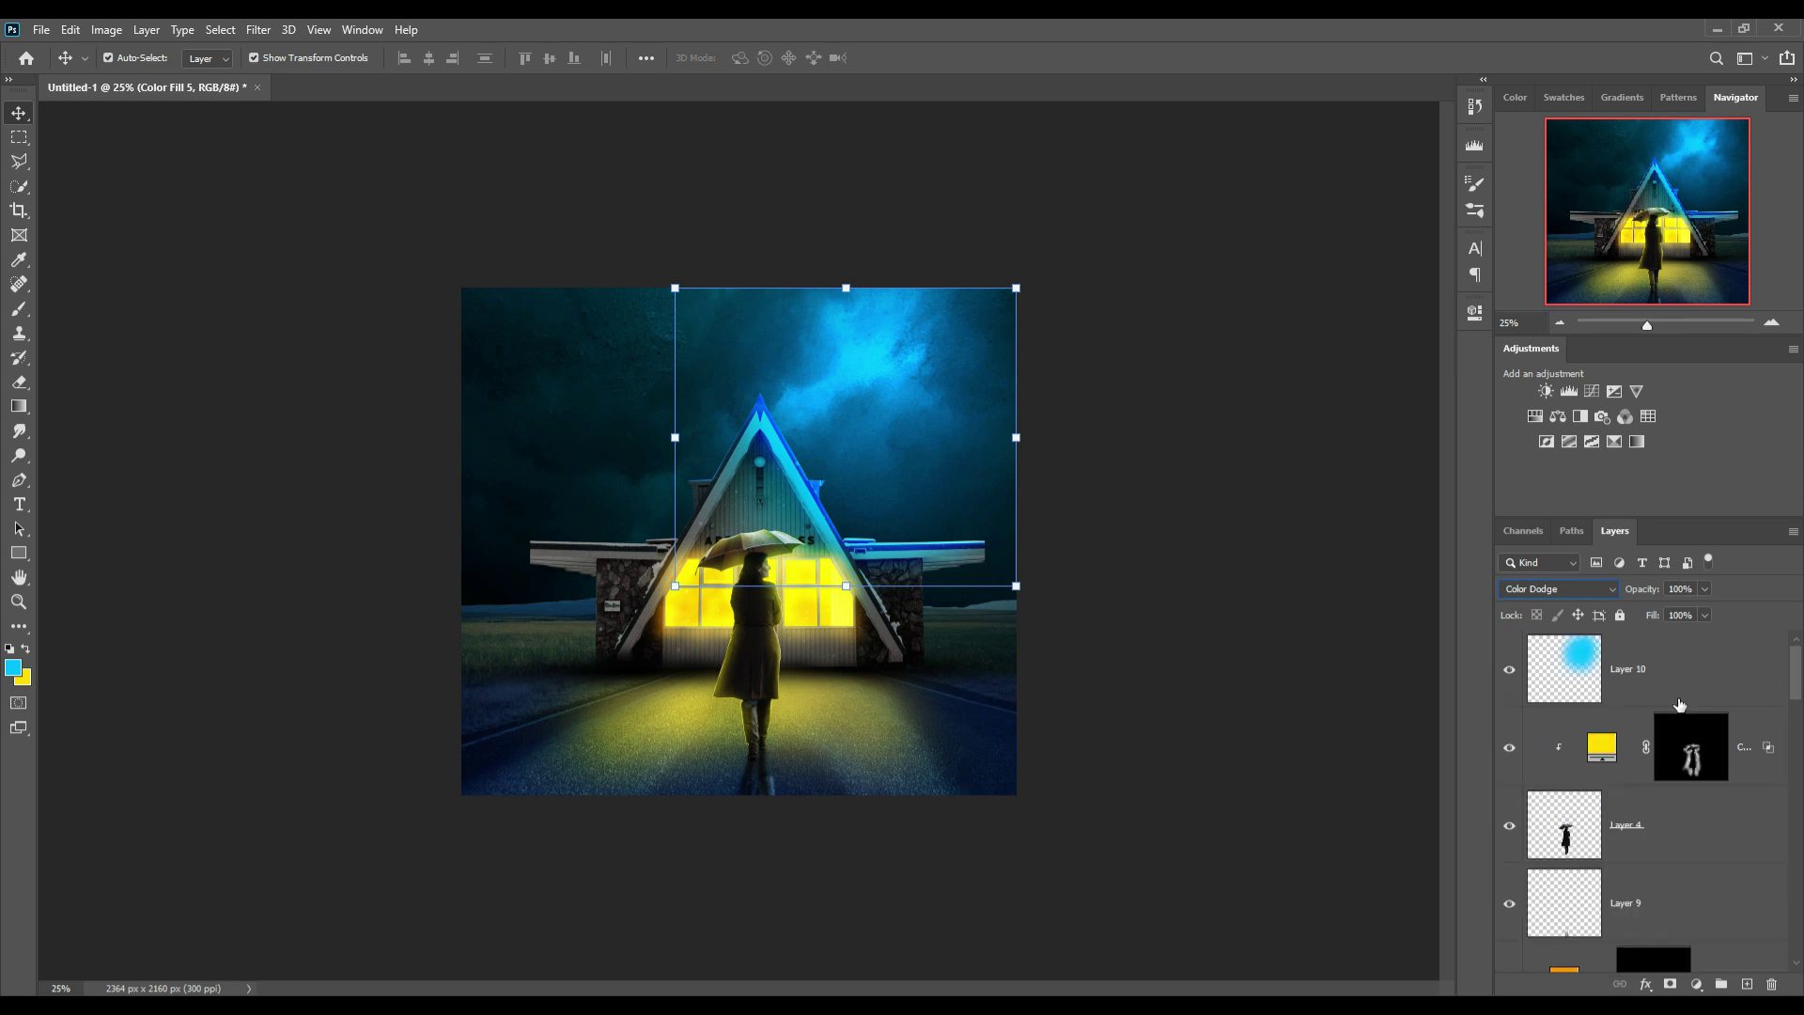
{"action": "left_click", "coordinate": [1674, 668]}
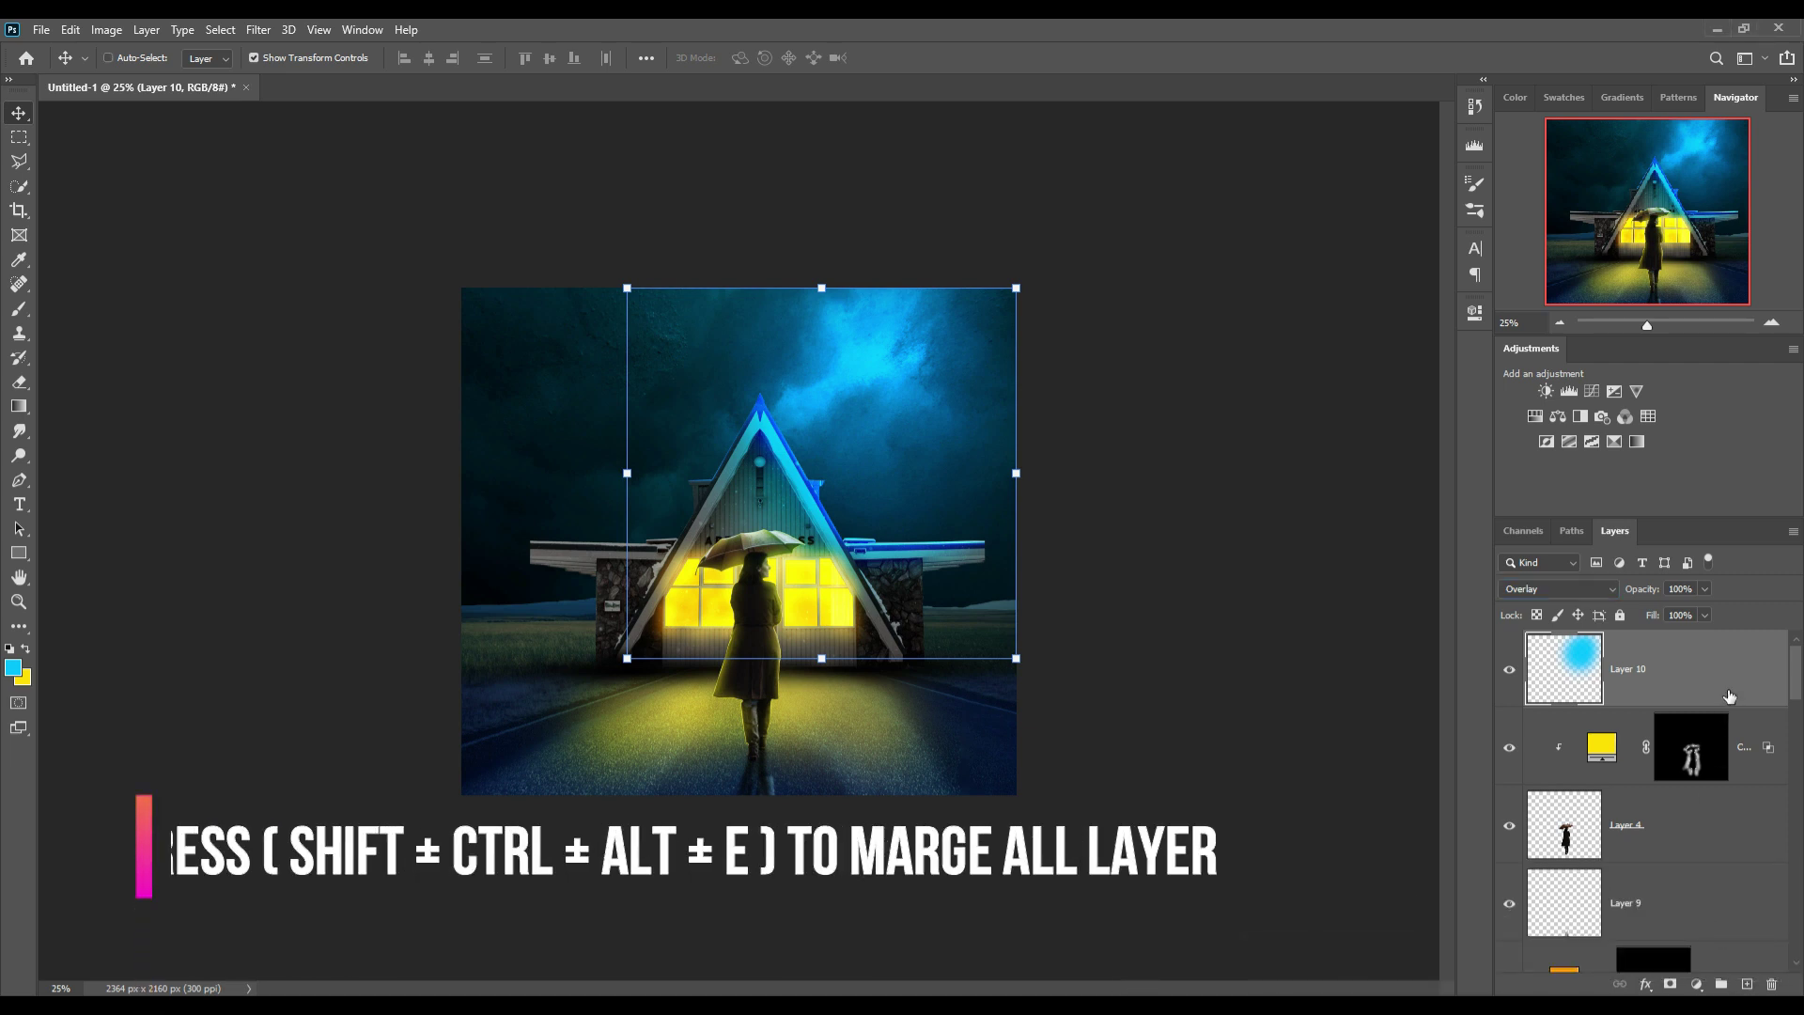
Stamp all visible layers into a merged layer and convert it to a smart object.
{"action": "key", "text": "shift+ctrl+alt+e"}
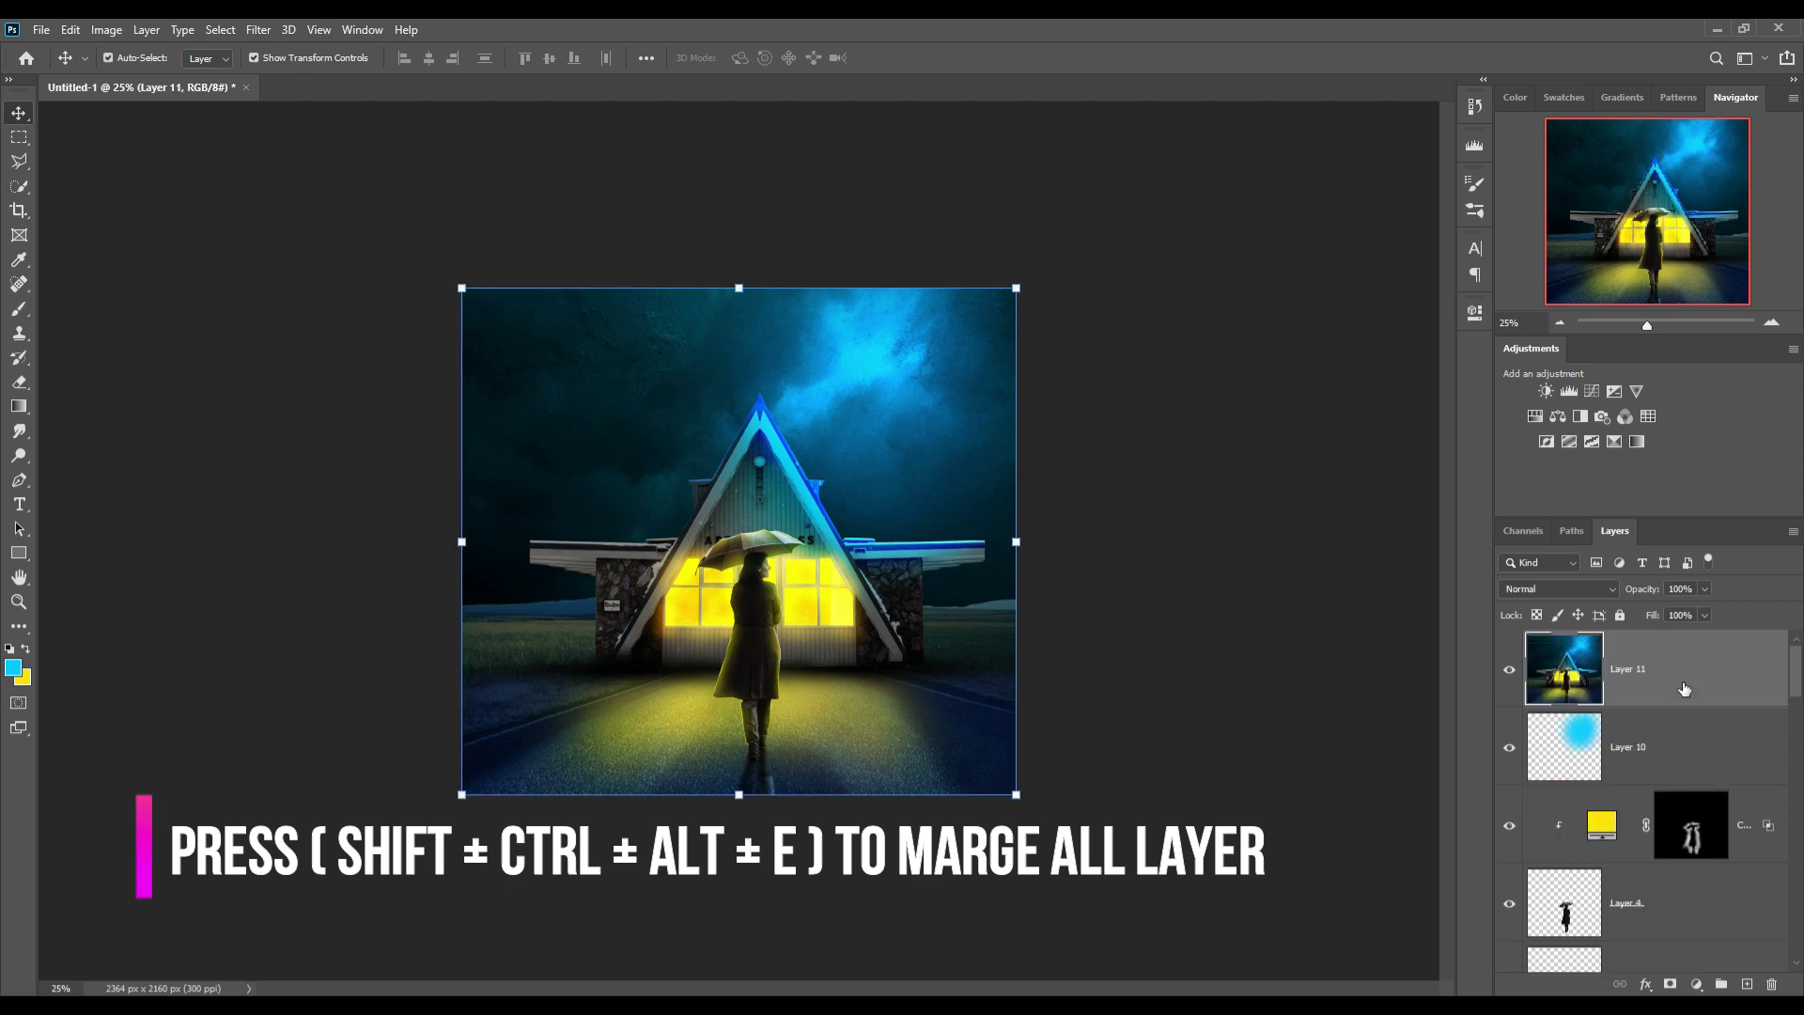
{"action": "right_click", "coordinate": [1676, 679]}
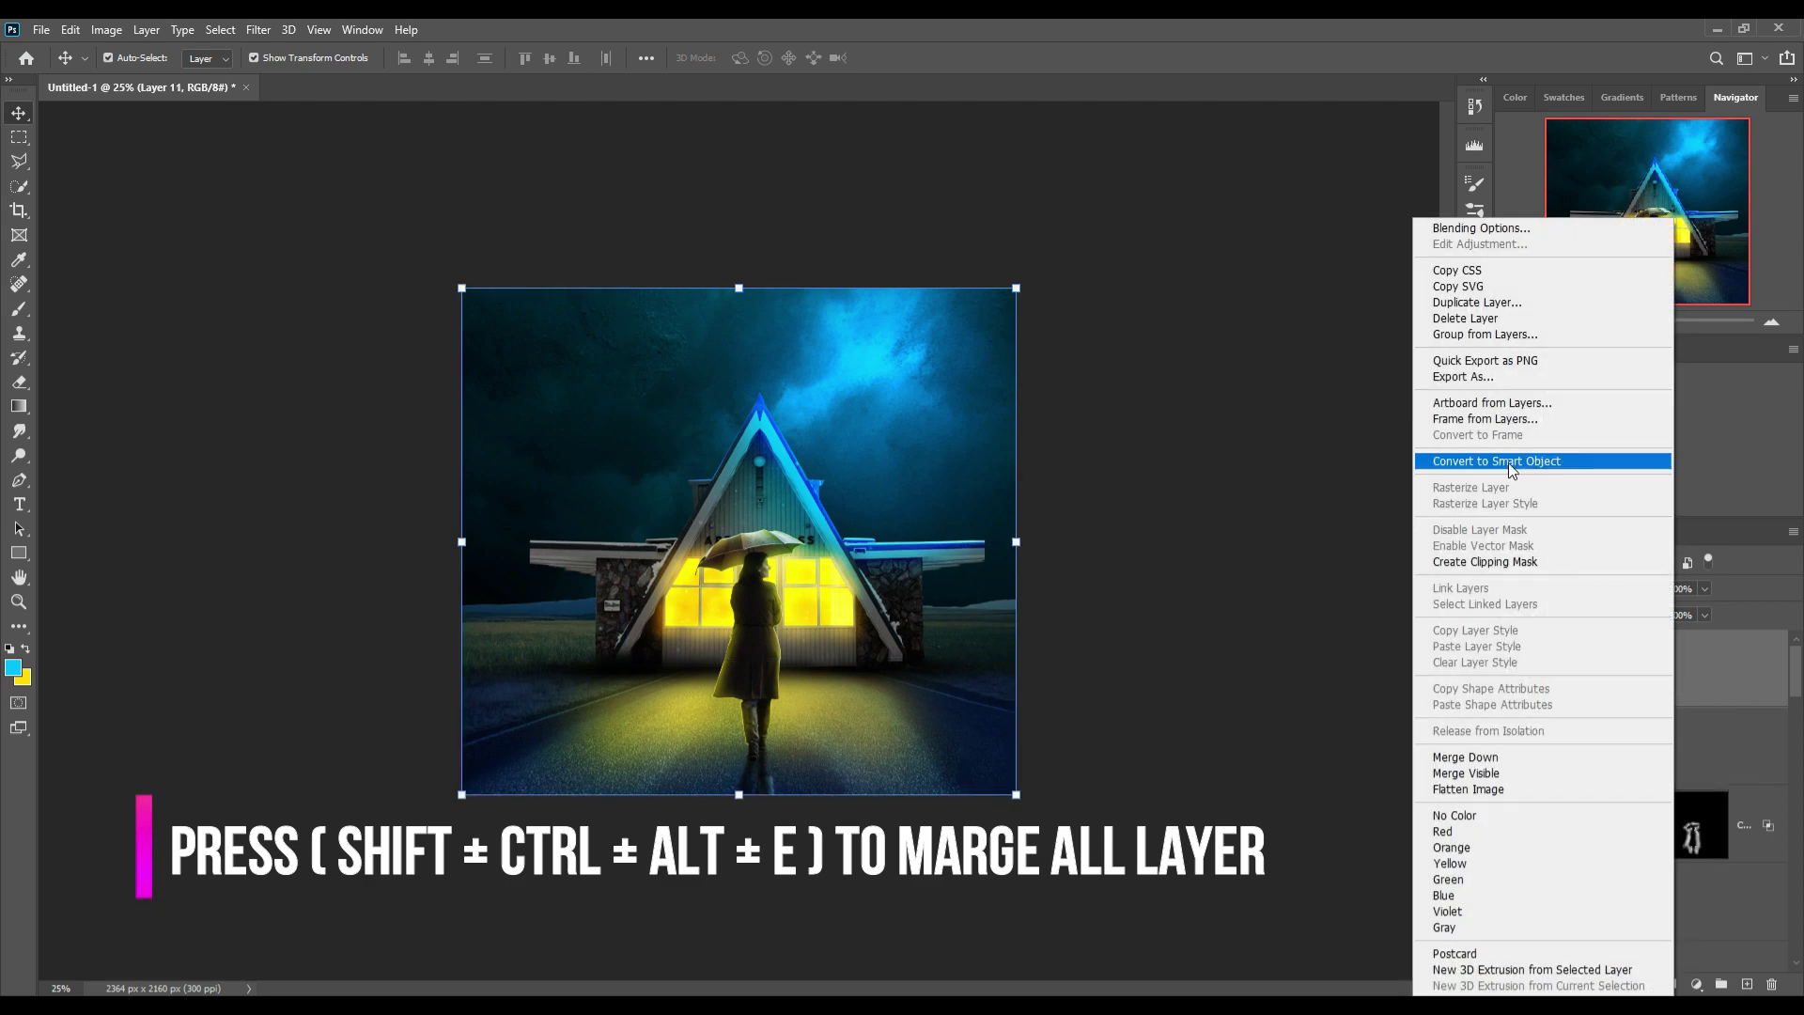
{"action": "left_click", "coordinate": [1508, 462]}
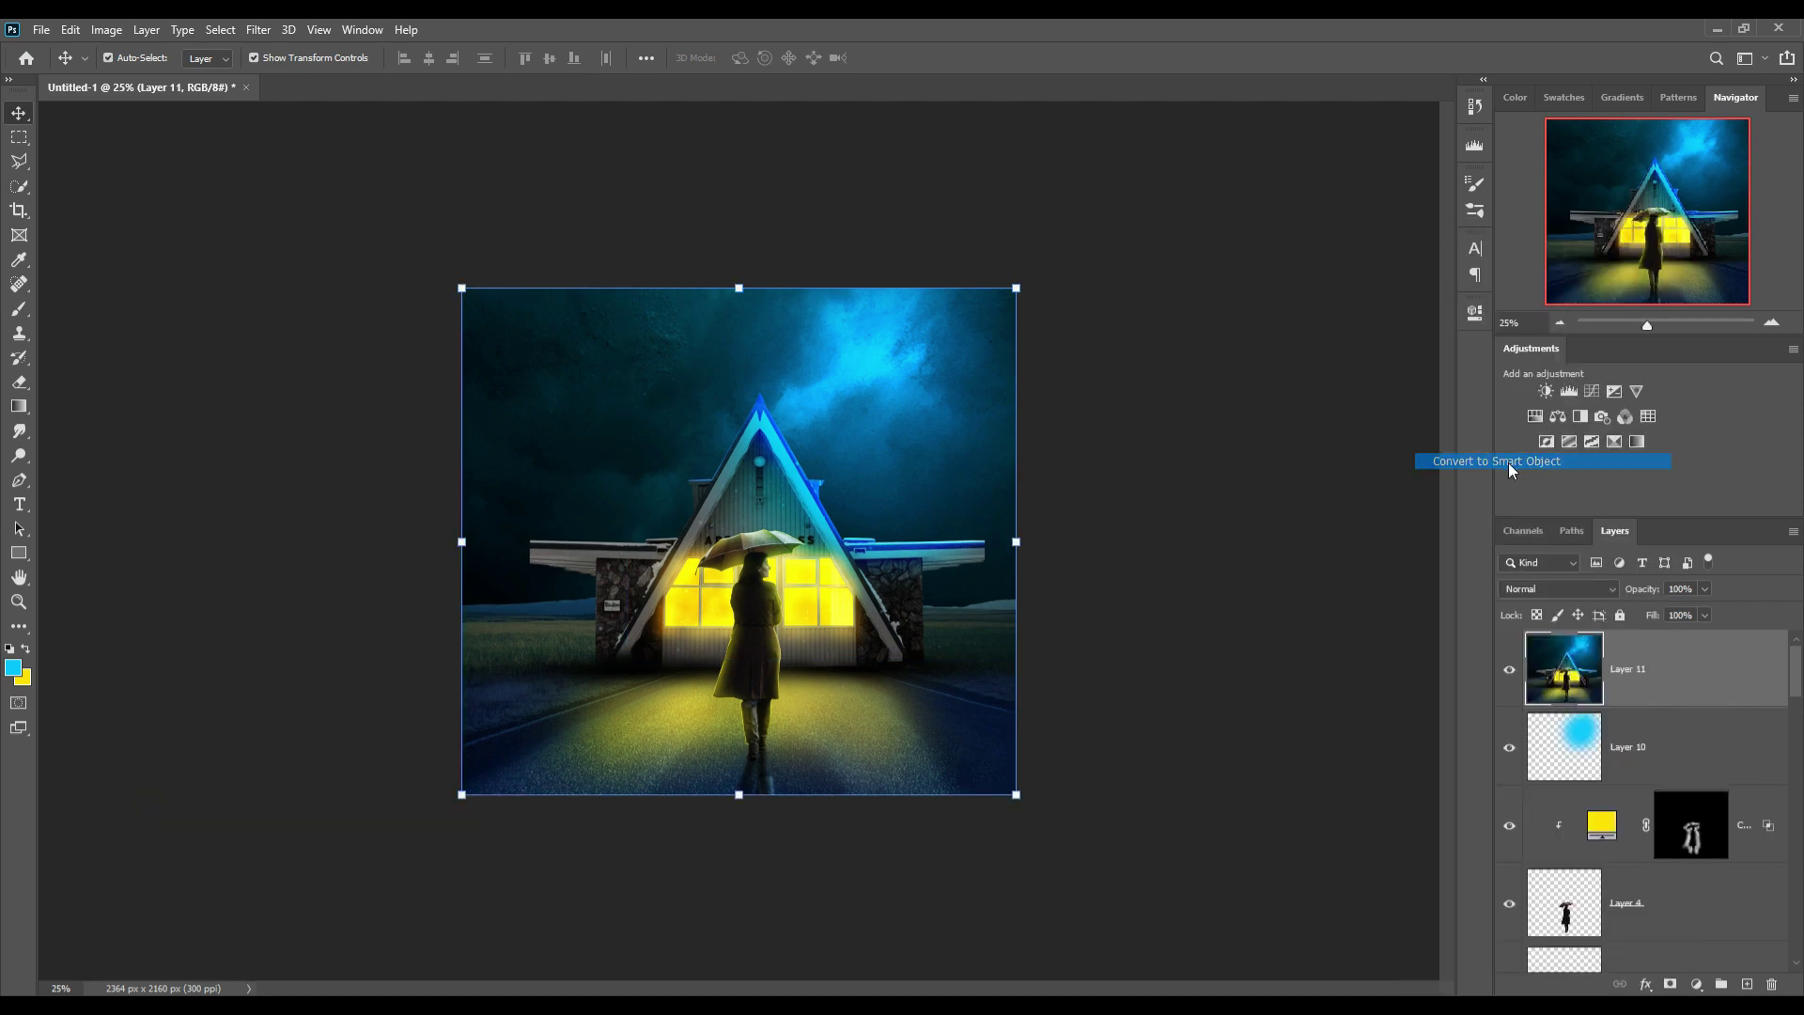
In the Camera Raw Filter, boost contrast with the tone curve and set sharpening to 50.
{"action": "left_click", "coordinate": [257, 29]}
{"action": "left_click", "coordinate": [280, 143]}
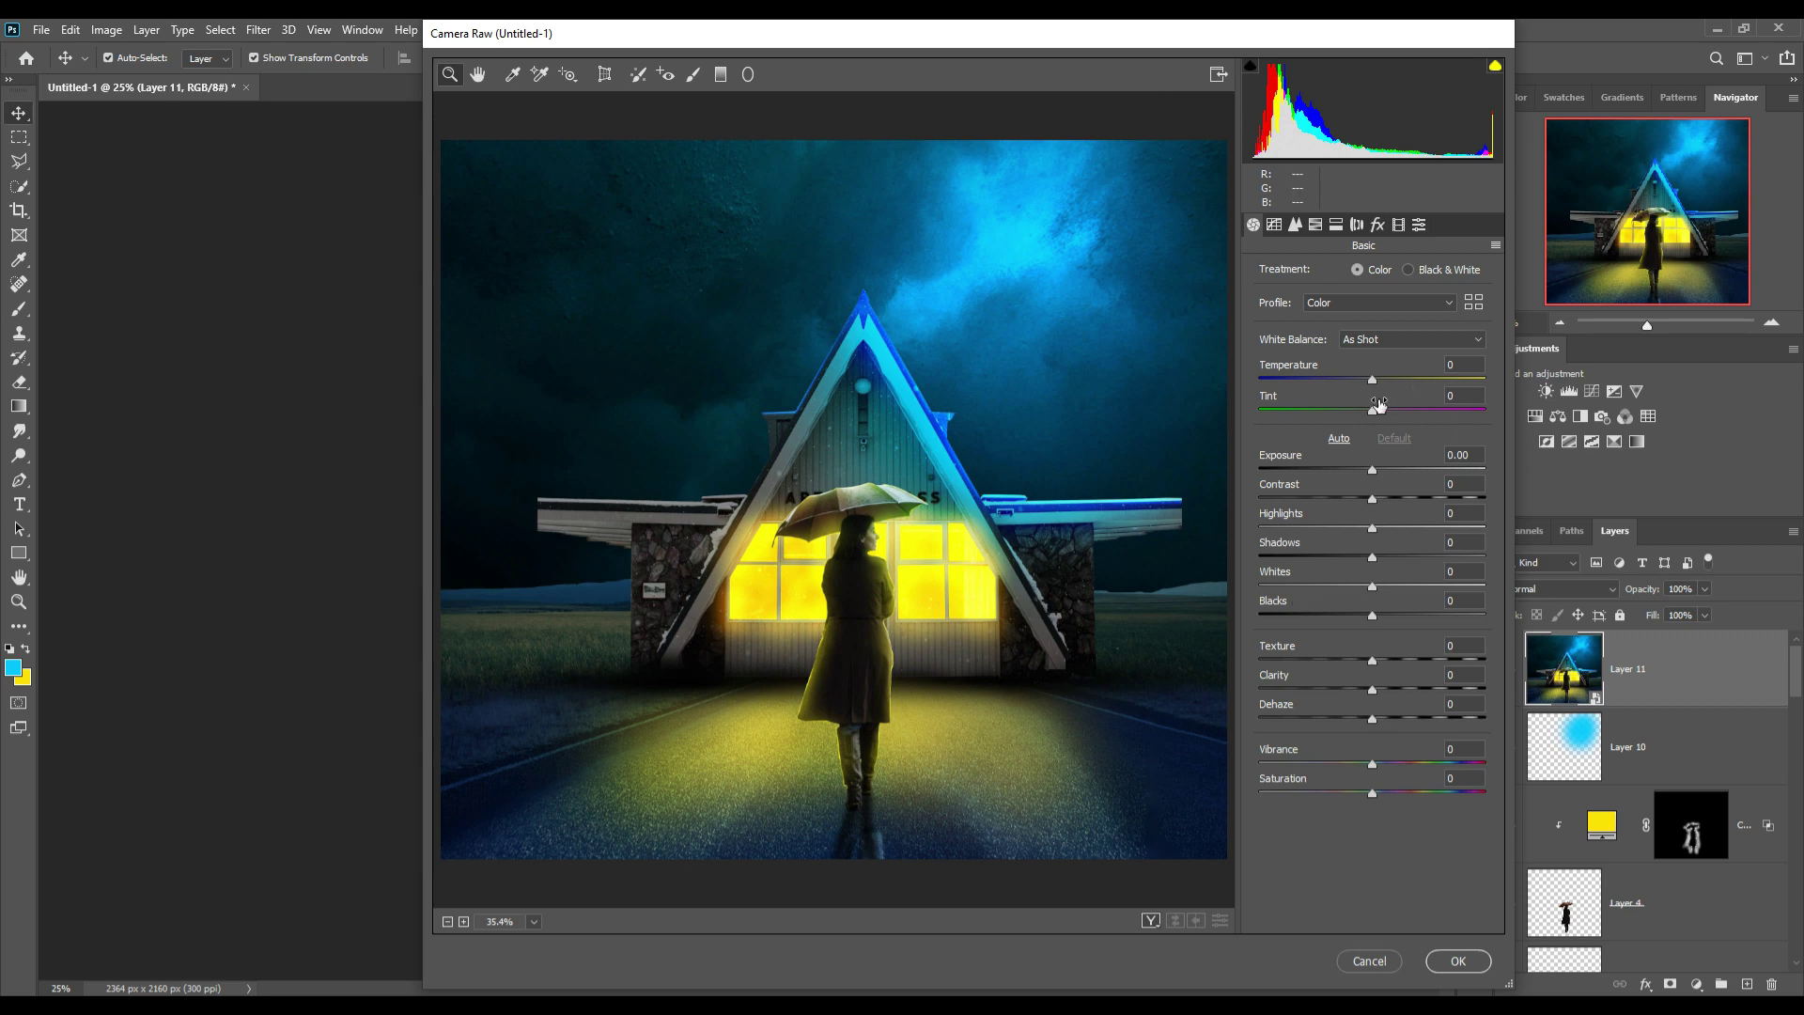
{"action": "left_click", "coordinate": [1336, 226]}
{"action": "left_click", "coordinate": [1278, 227]}
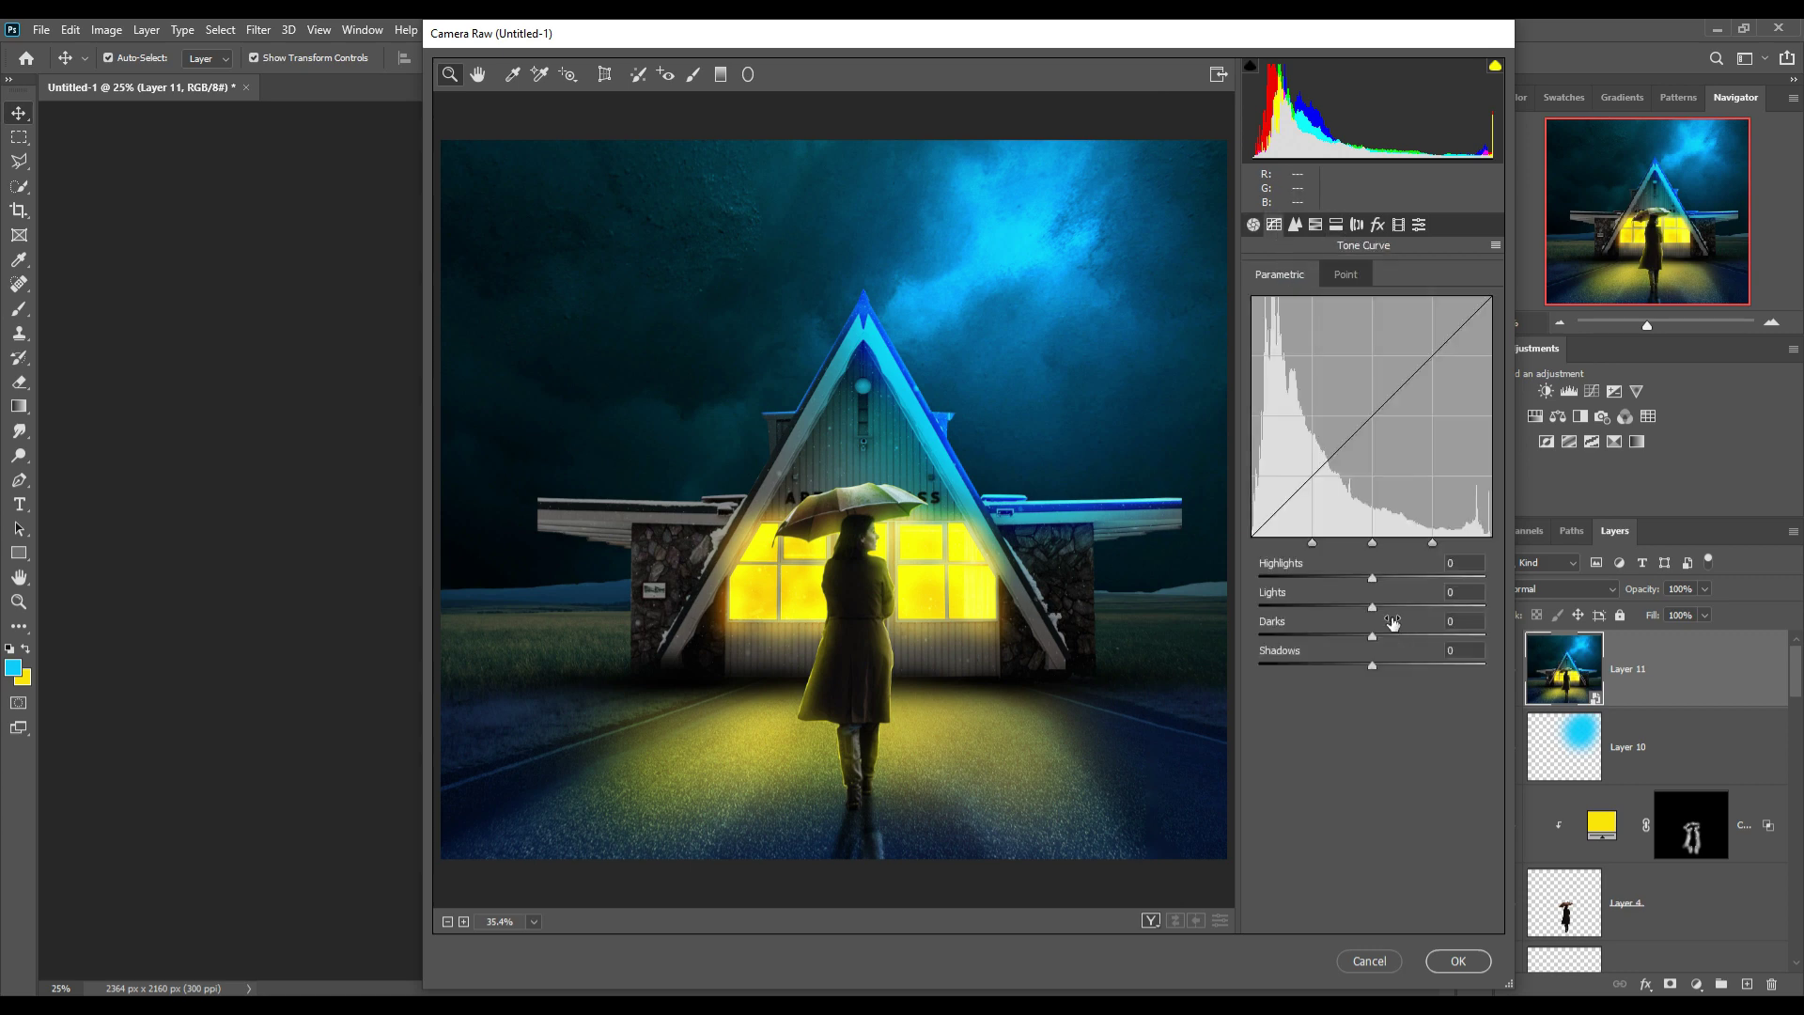
{"action": "mouse_move", "coordinate": [1374, 580]}
{"action": "left_mouse_down"}
{"action": "mouse_move", "coordinate": [1389, 577]}
{"action": "mouse_move", "coordinate": [1389, 607]}
{"action": "mouse_move", "coordinate": [1350, 637]}
{"action": "left_mouse_up"}
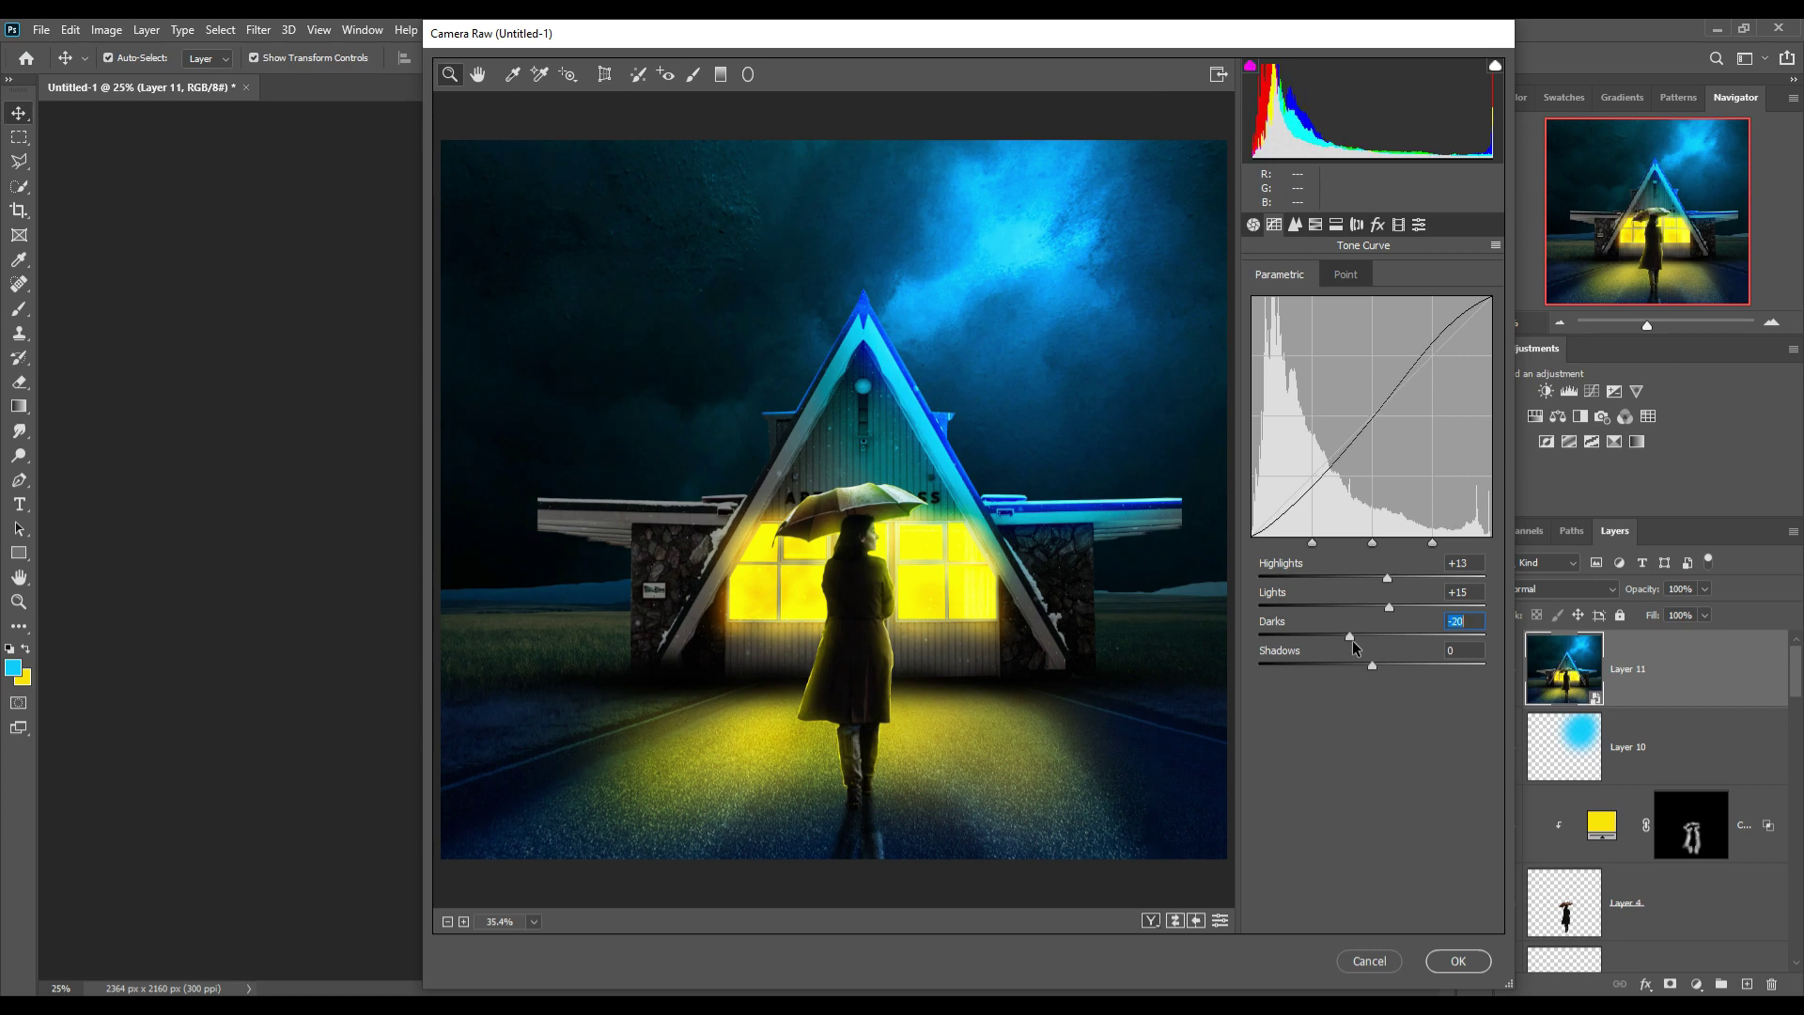
{"action": "left_click_drag", "start_coordinate": [1370, 664], "coordinate": [1366, 663]}
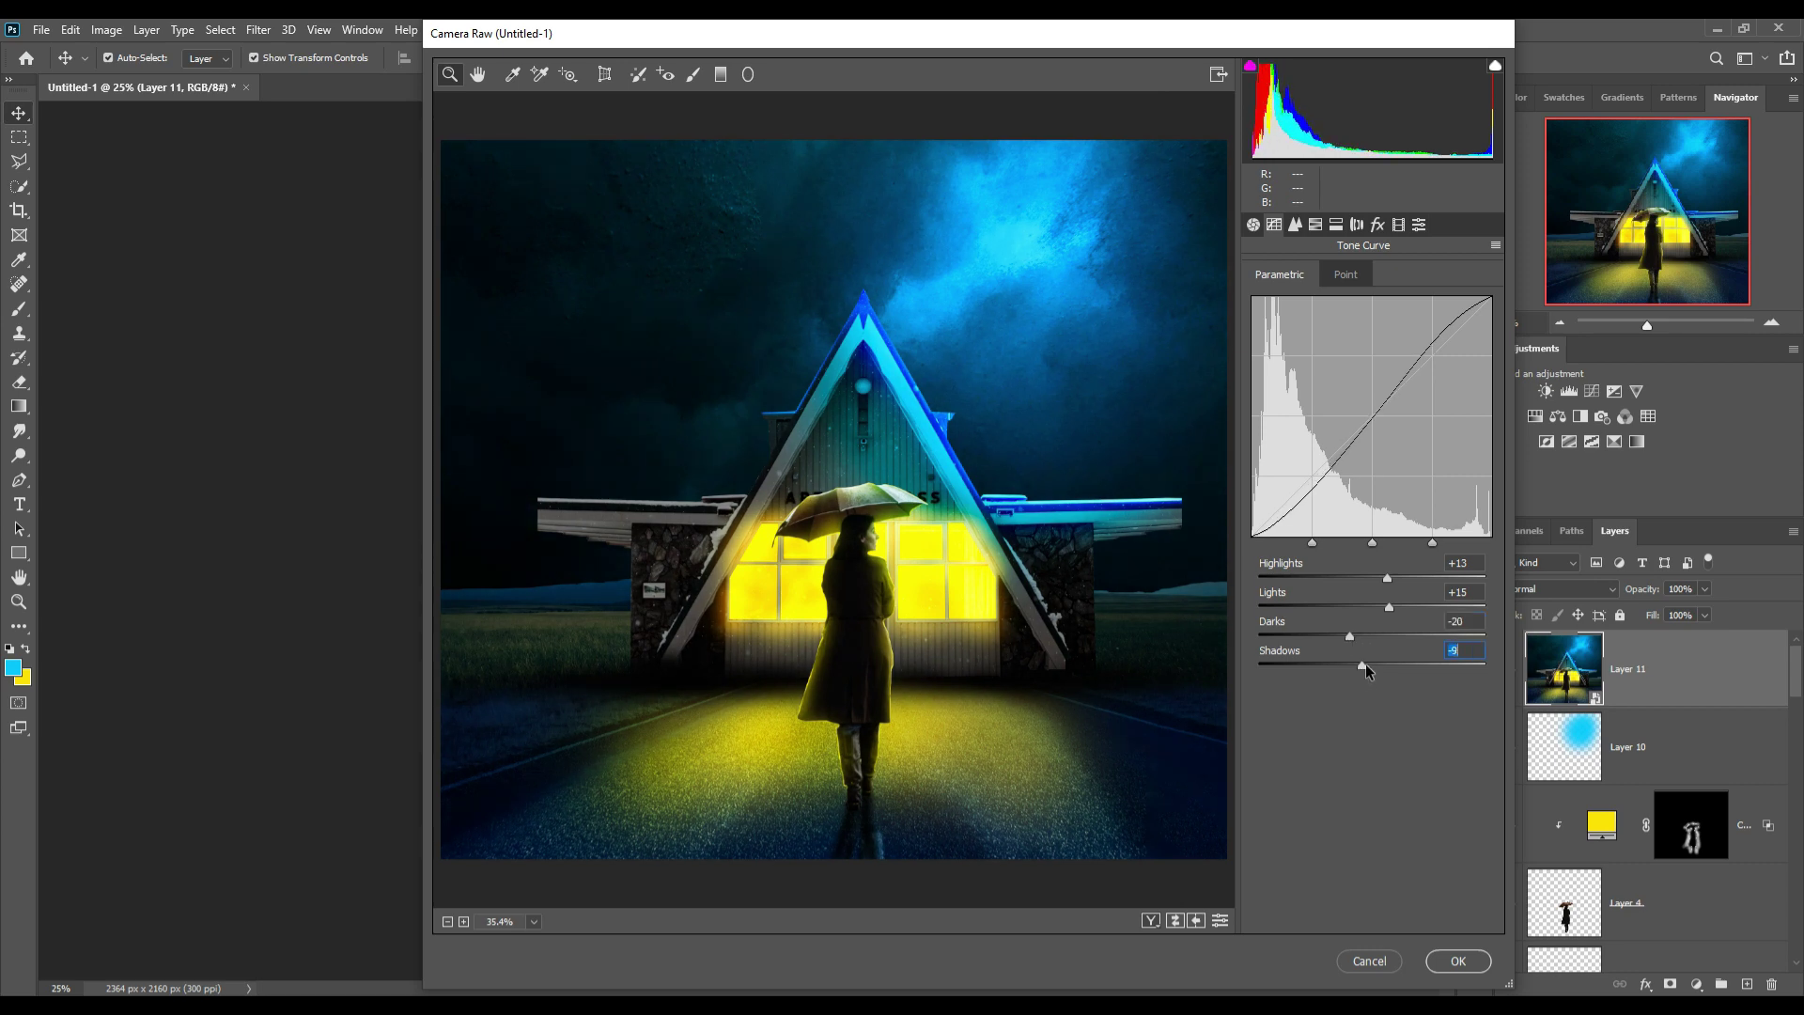
{"action": "left_click", "coordinate": [1295, 225]}
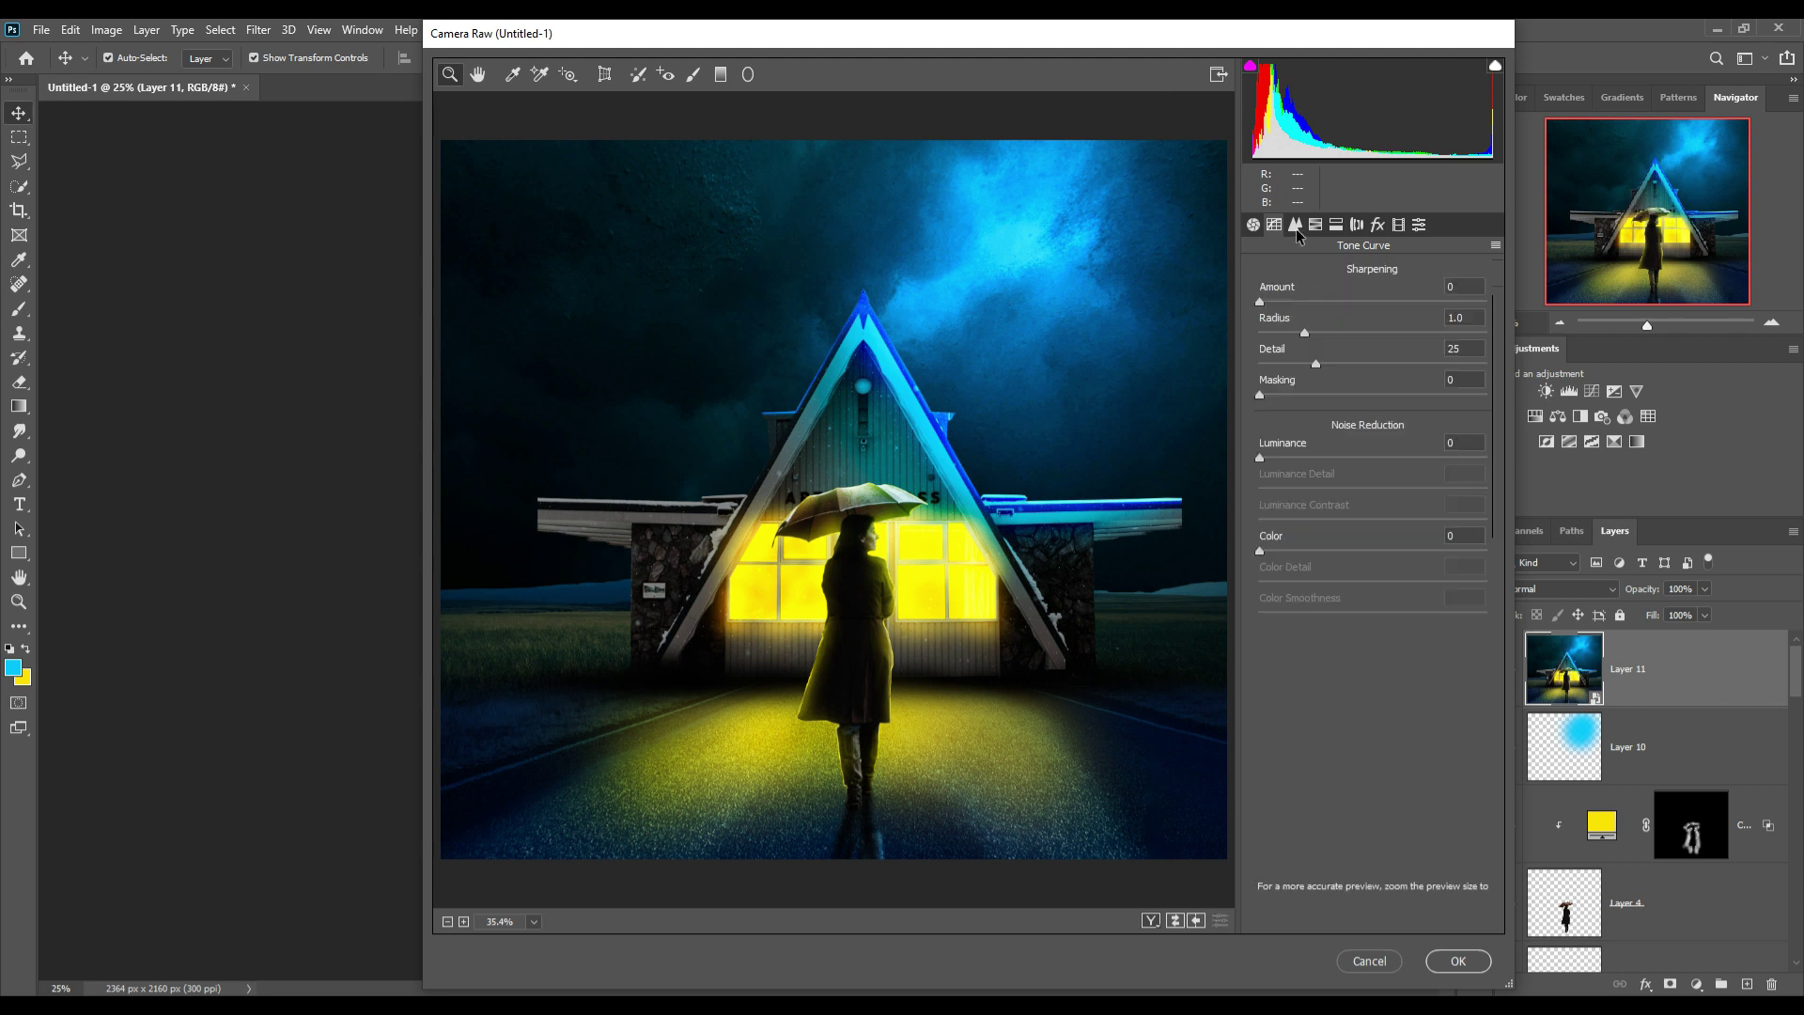
{"action": "left_click_drag", "start_coordinate": [1261, 301], "coordinate": [1337, 301]}
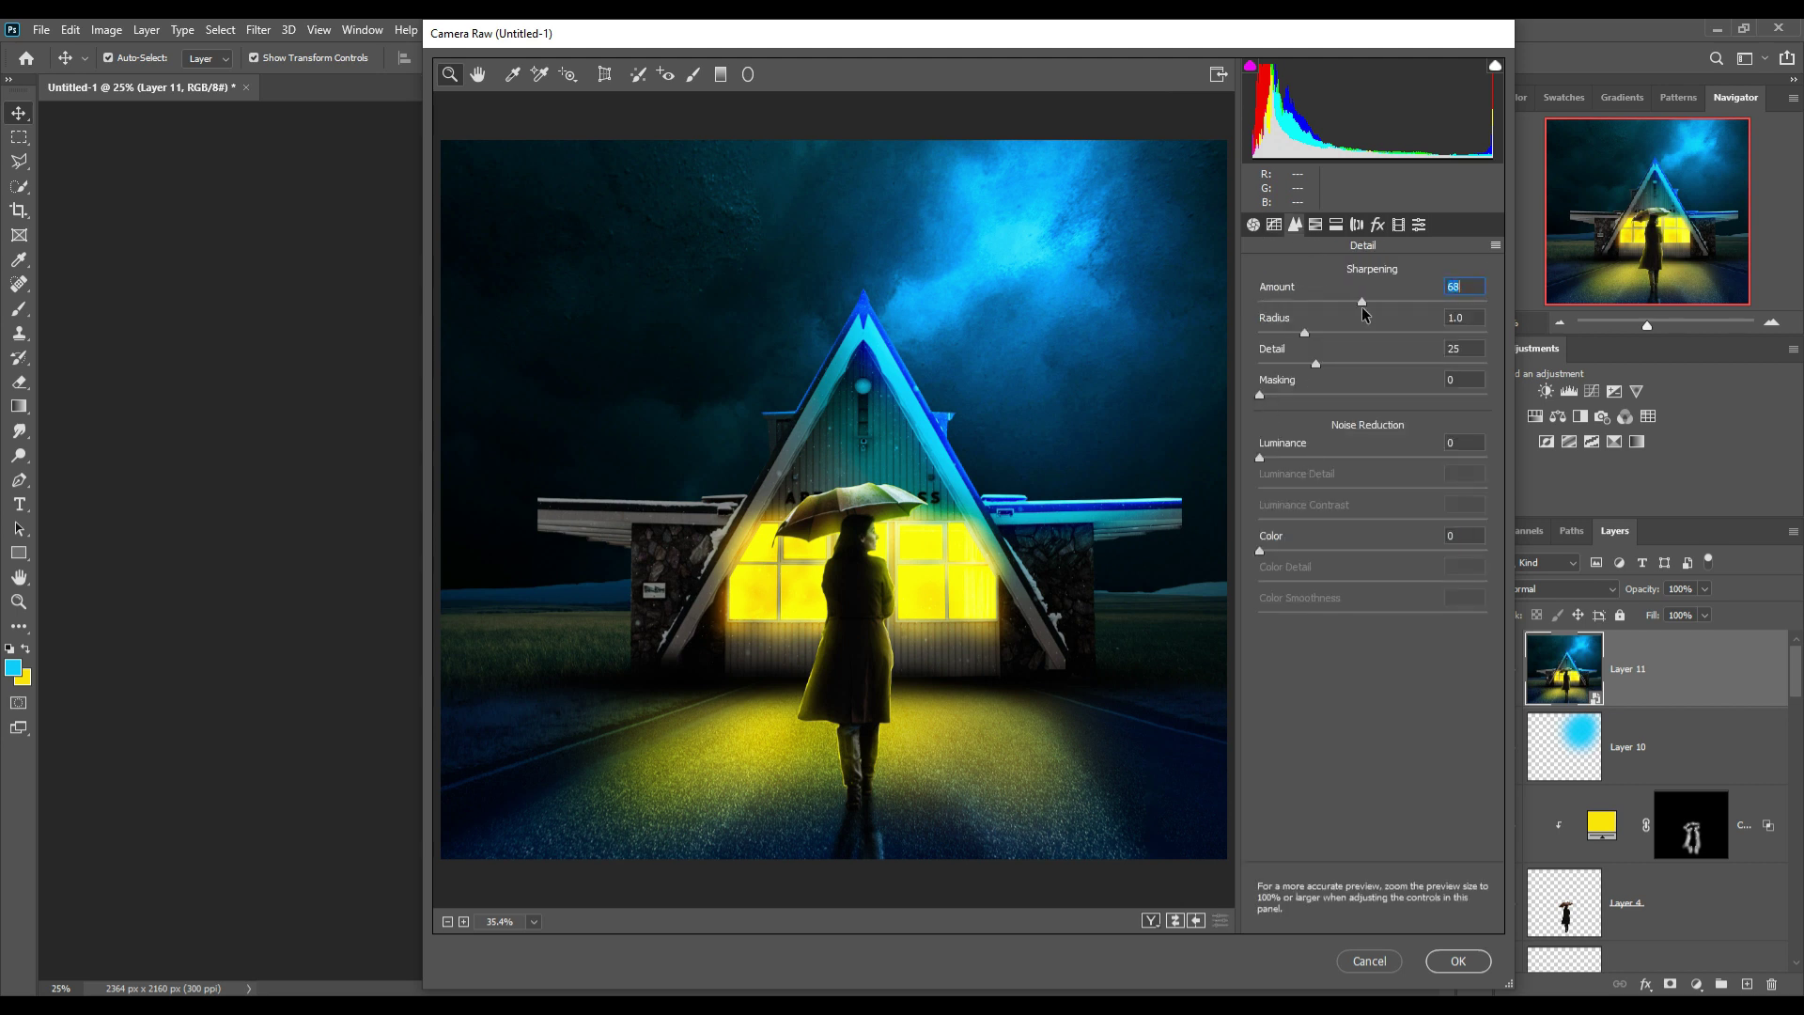
Shift HSL hues: yellows toward orange, oranges to +25, blues to +11.
{"action": "left_click", "coordinate": [1335, 226]}
{"action": "left_click", "coordinate": [1316, 227]}
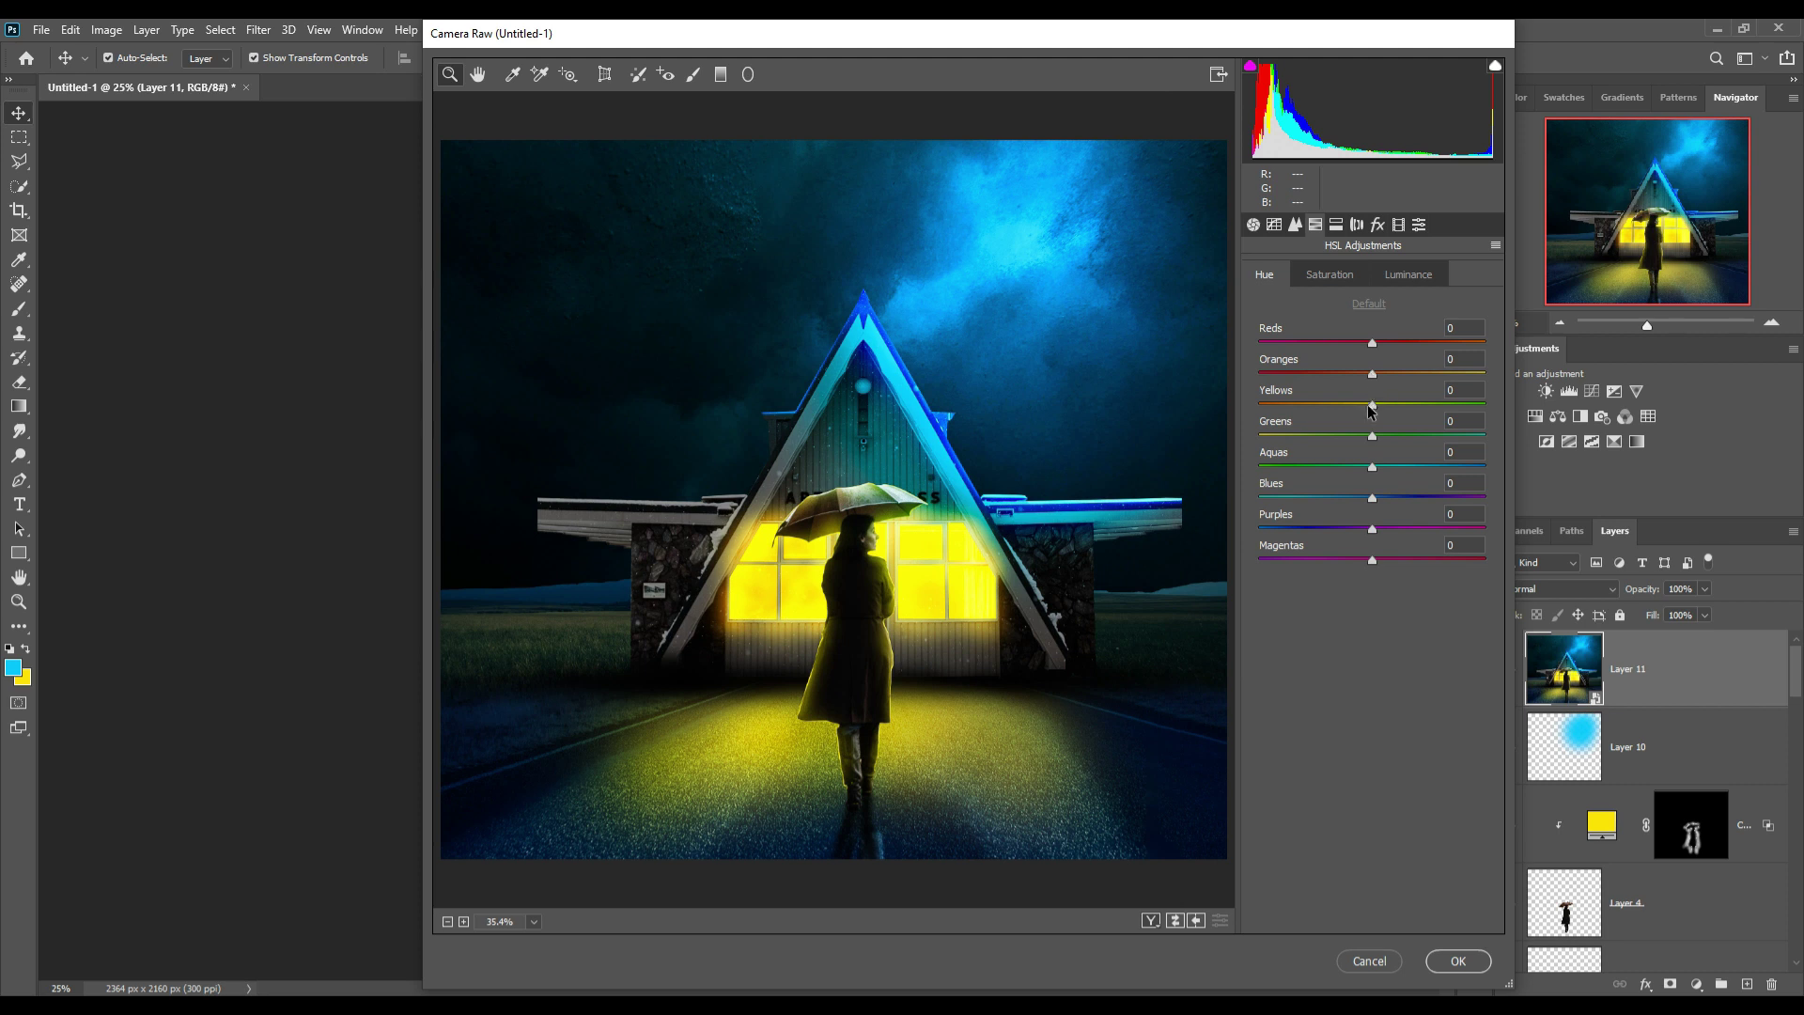
{"action": "left_click_drag", "start_coordinate": [1372, 405], "coordinate": [1248, 412]}
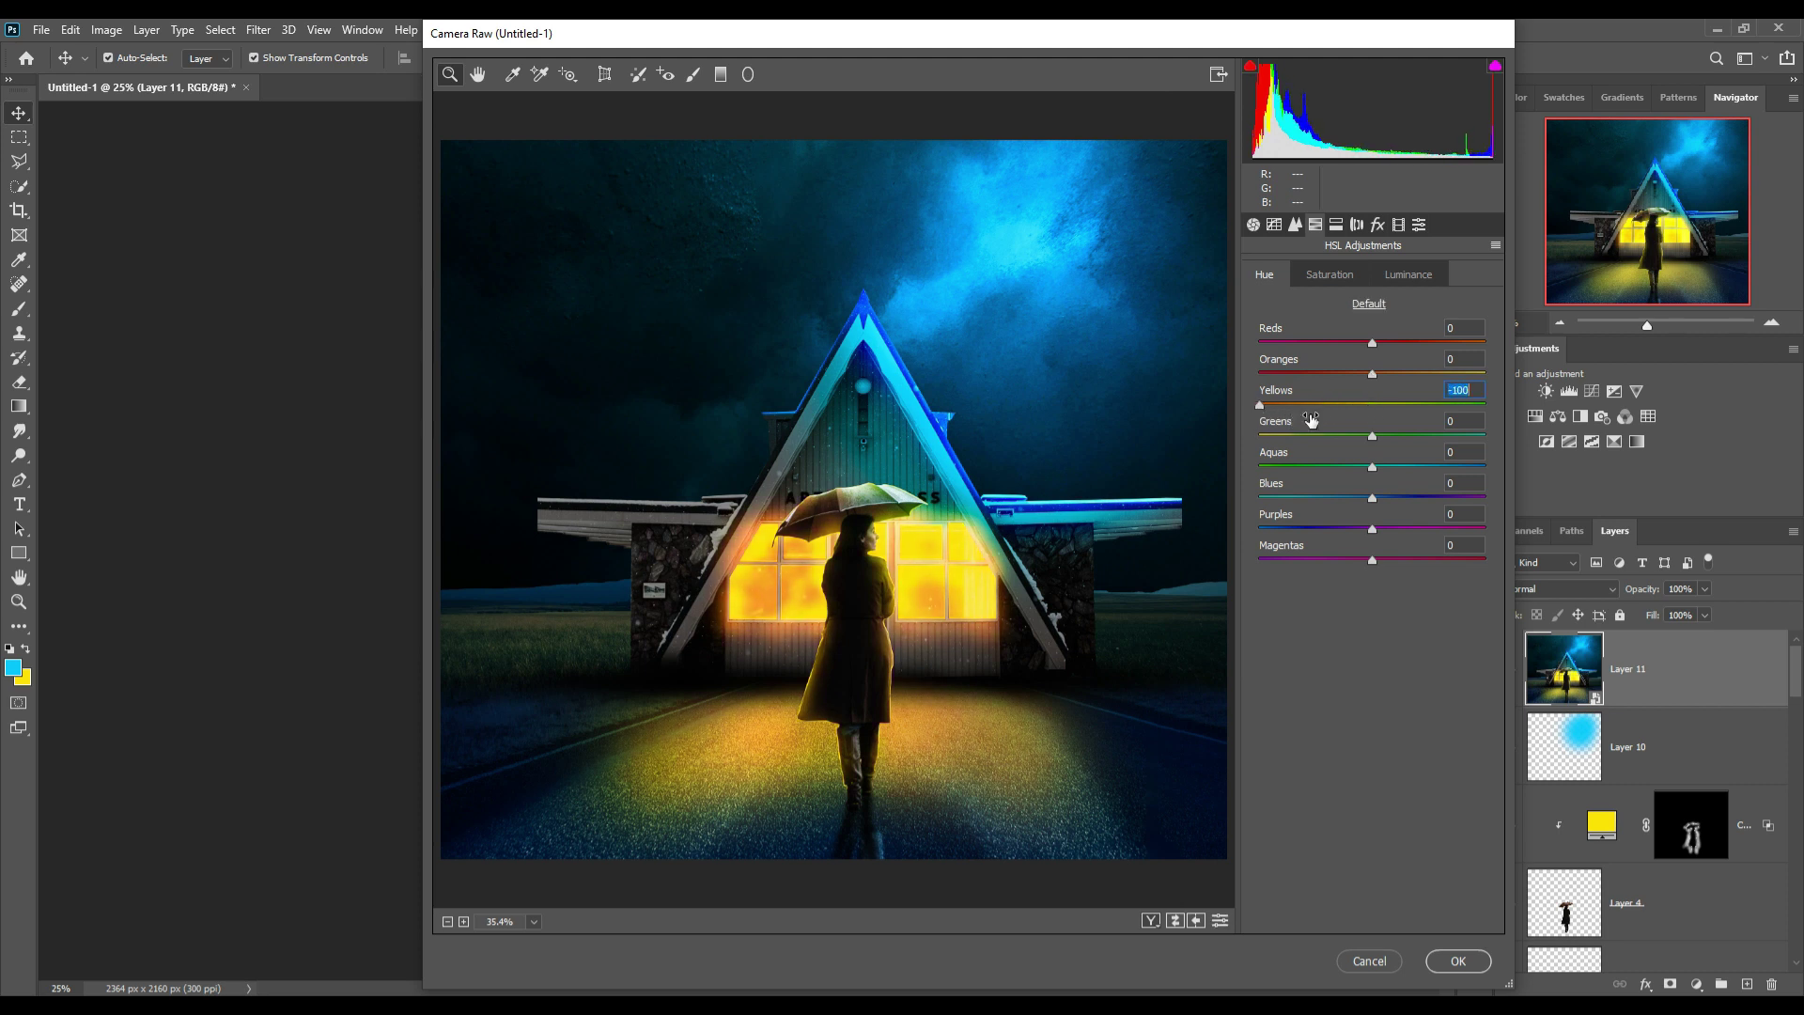
{"action": "left_click_drag", "start_coordinate": [1373, 374], "coordinate": [1406, 374]}
{"action": "left_click_drag", "start_coordinate": [1372, 498], "coordinate": [1357, 530]}
Add a slight -7 vignette and apply the Camera Raw grade.
{"action": "left_click", "coordinate": [1378, 225]}
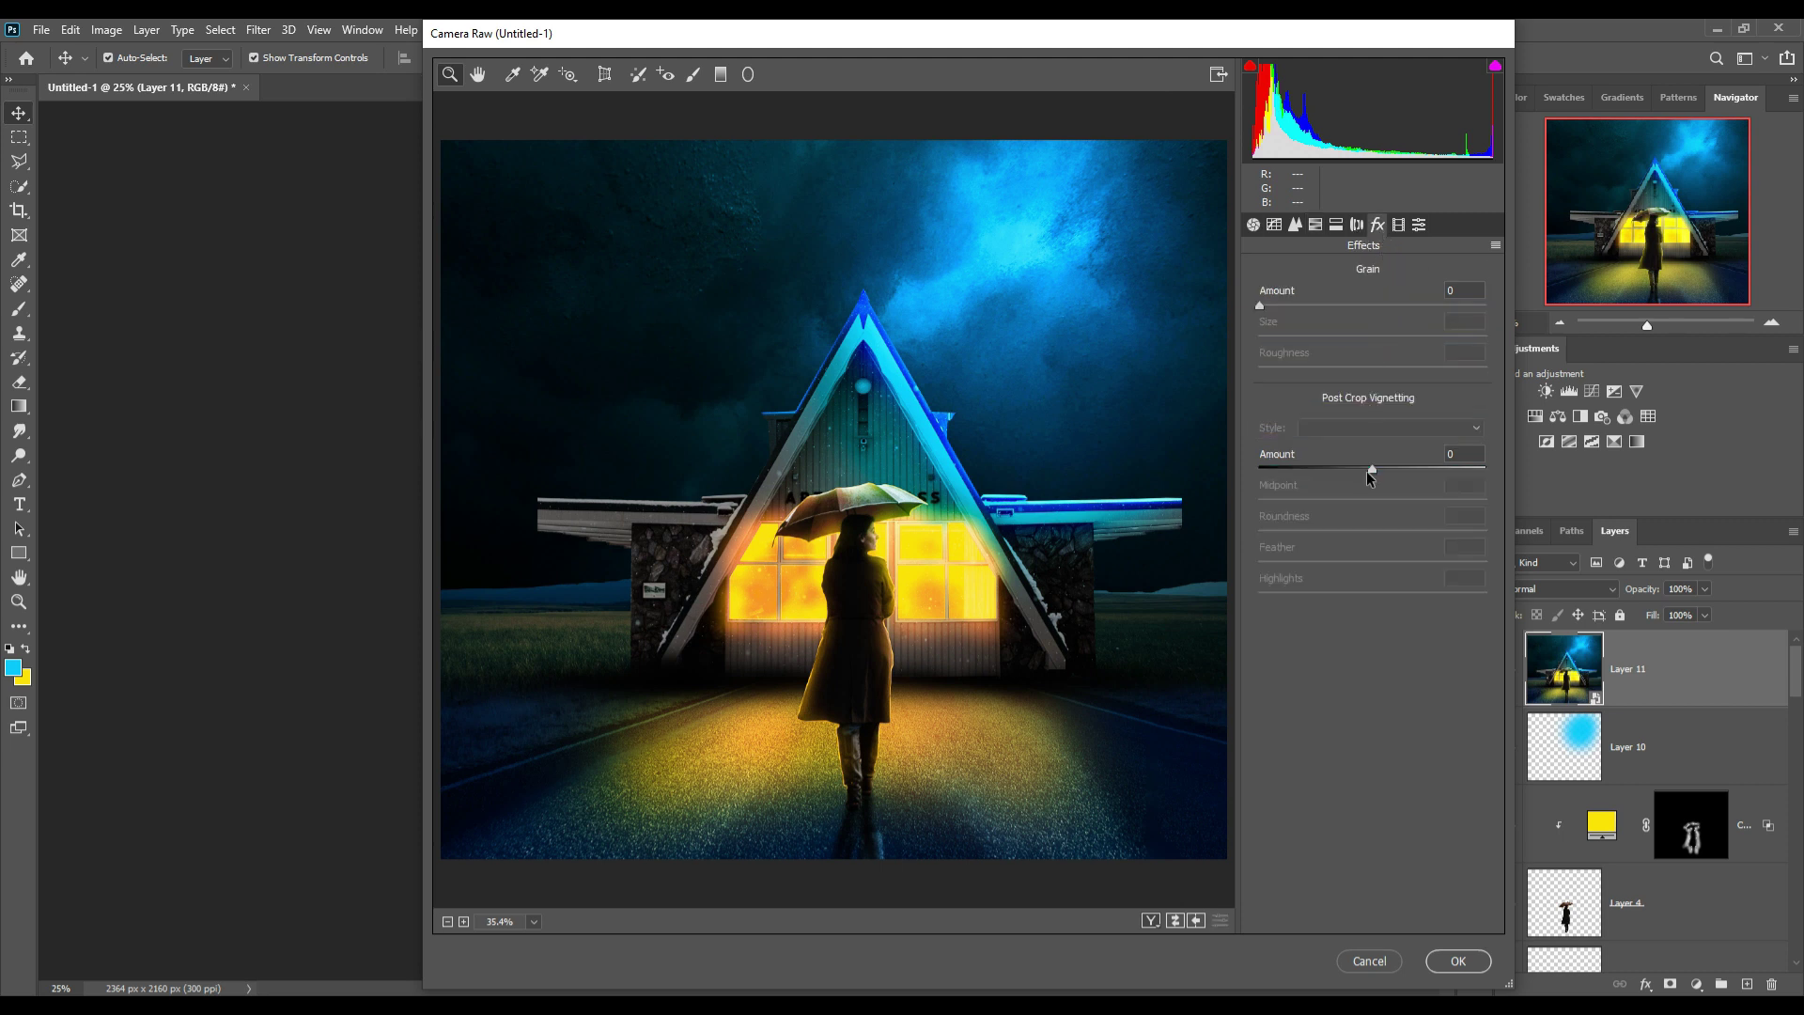
{"action": "left_click_drag", "start_coordinate": [1372, 470], "coordinate": [1366, 470]}
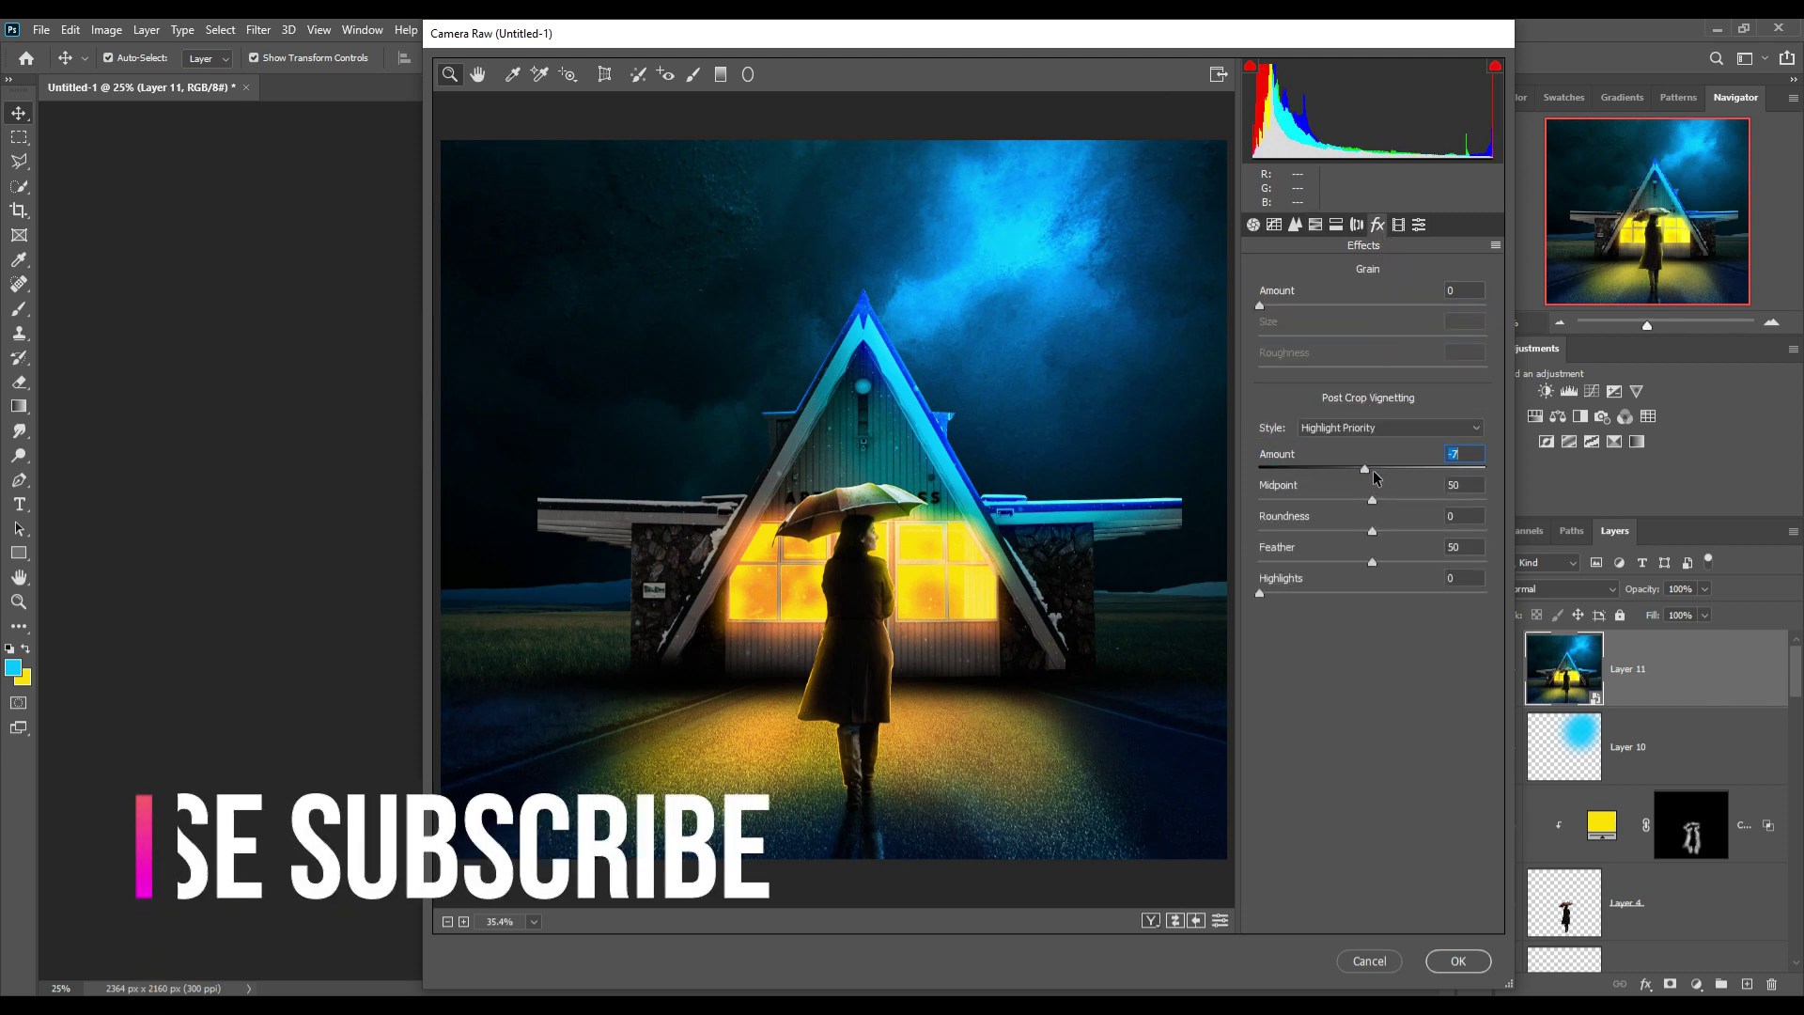
{"action": "left_click", "coordinate": [1466, 960]}
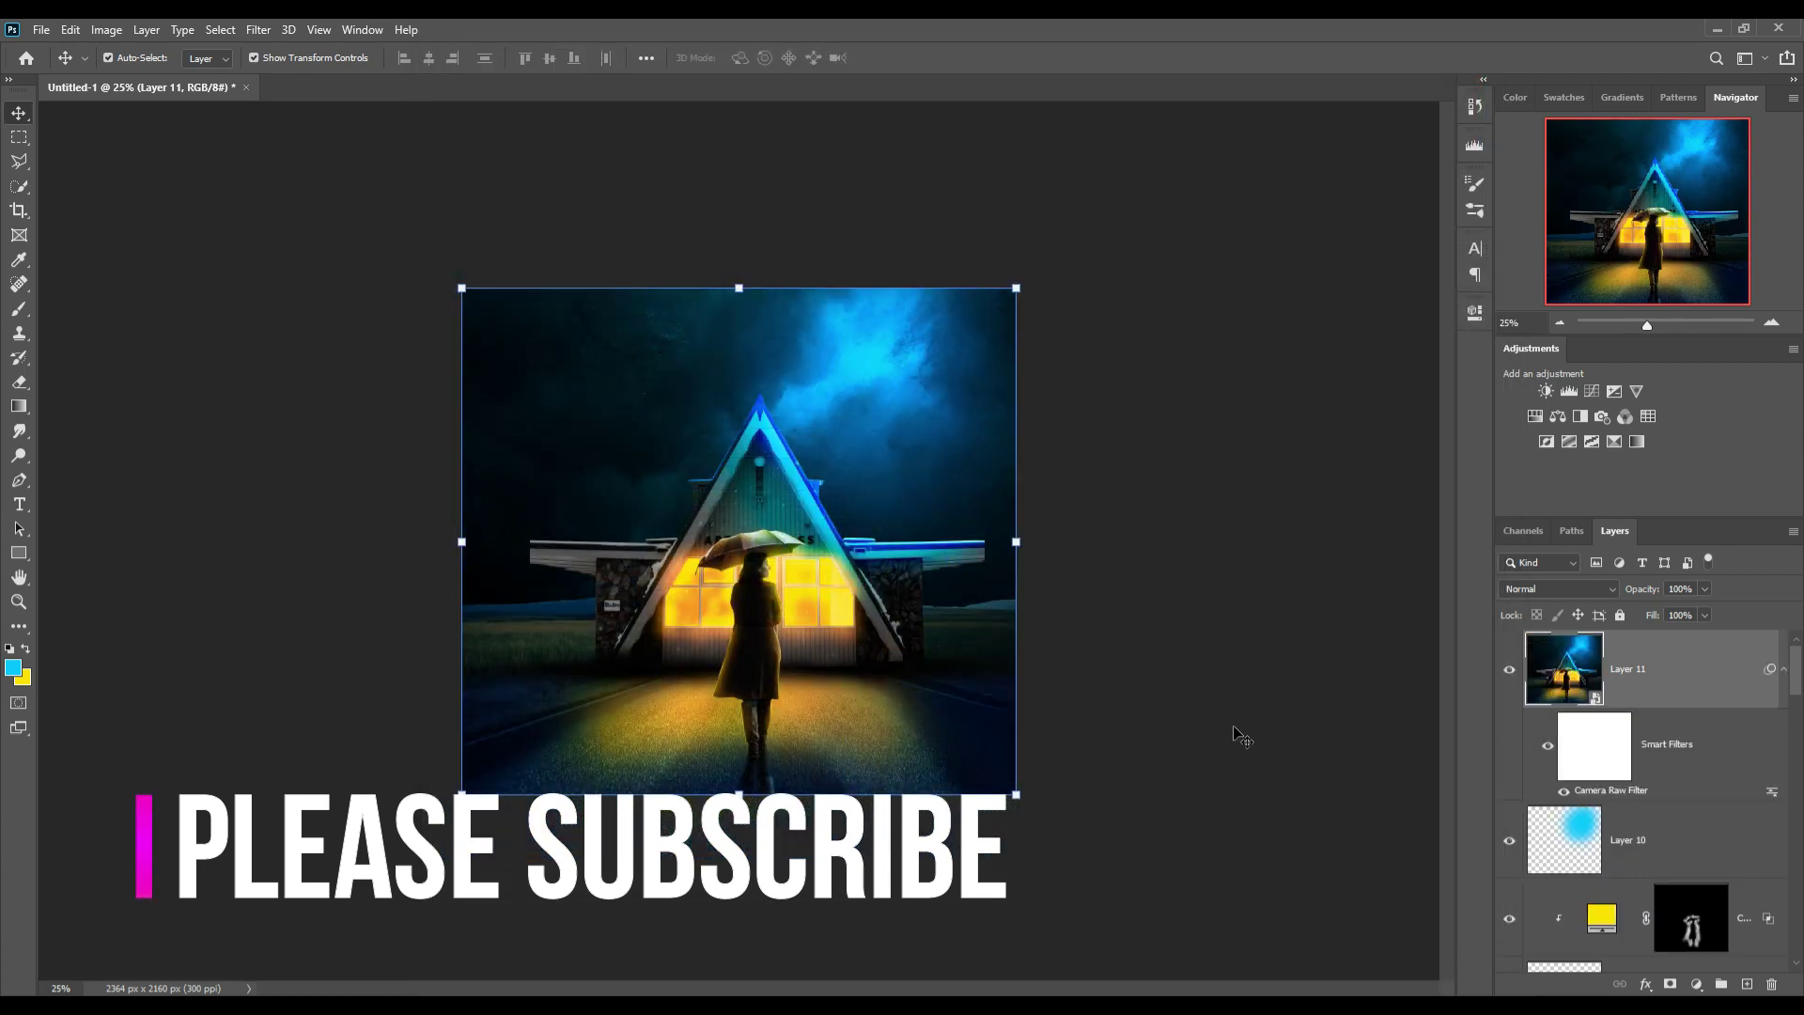